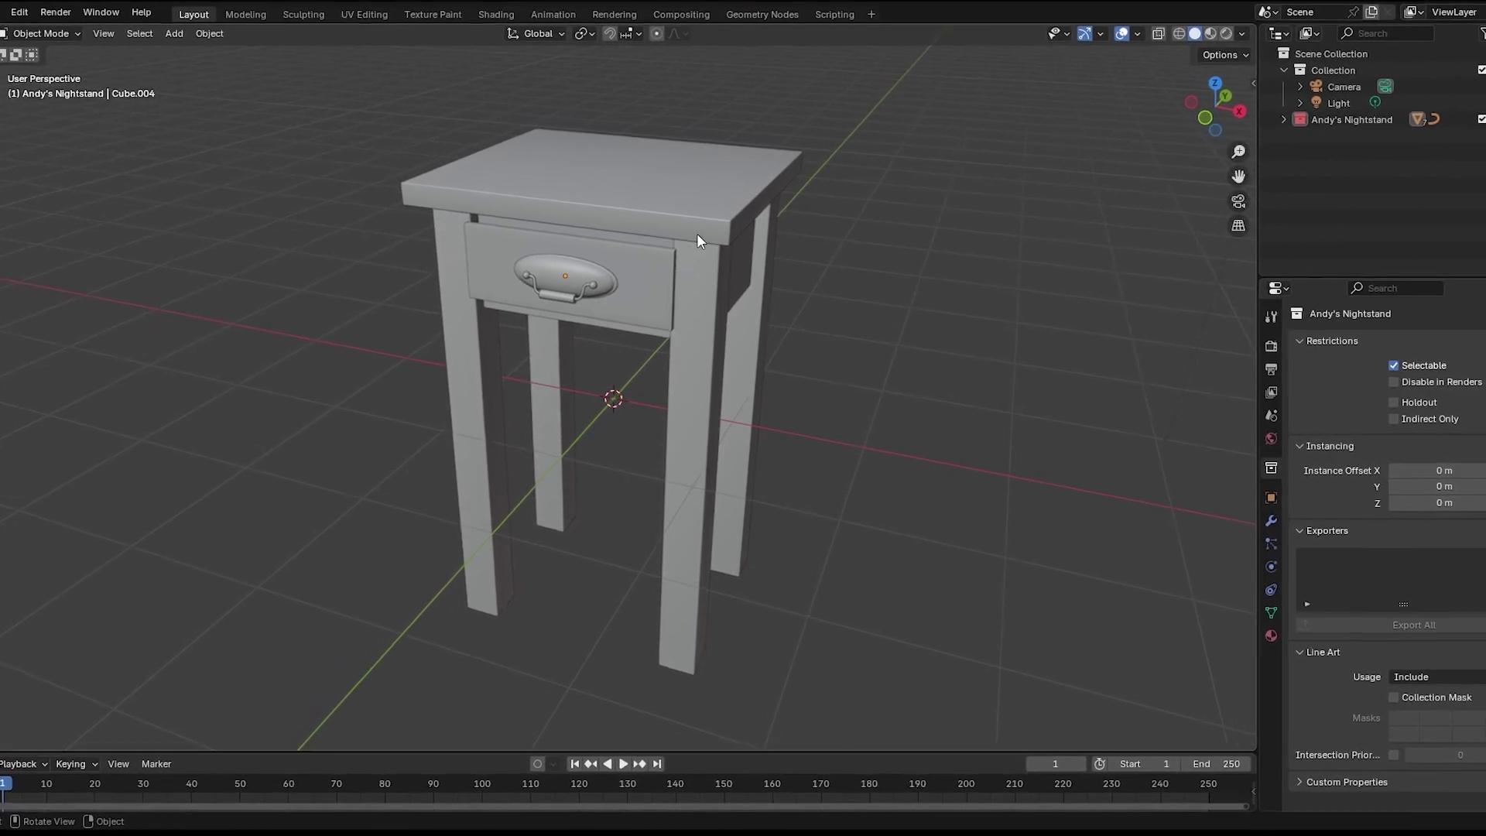
Select the tabletop and split the 3D viewport vertically, turning one half into a Shader Editor.
{"action": "left_click", "coordinate": [598, 174]}
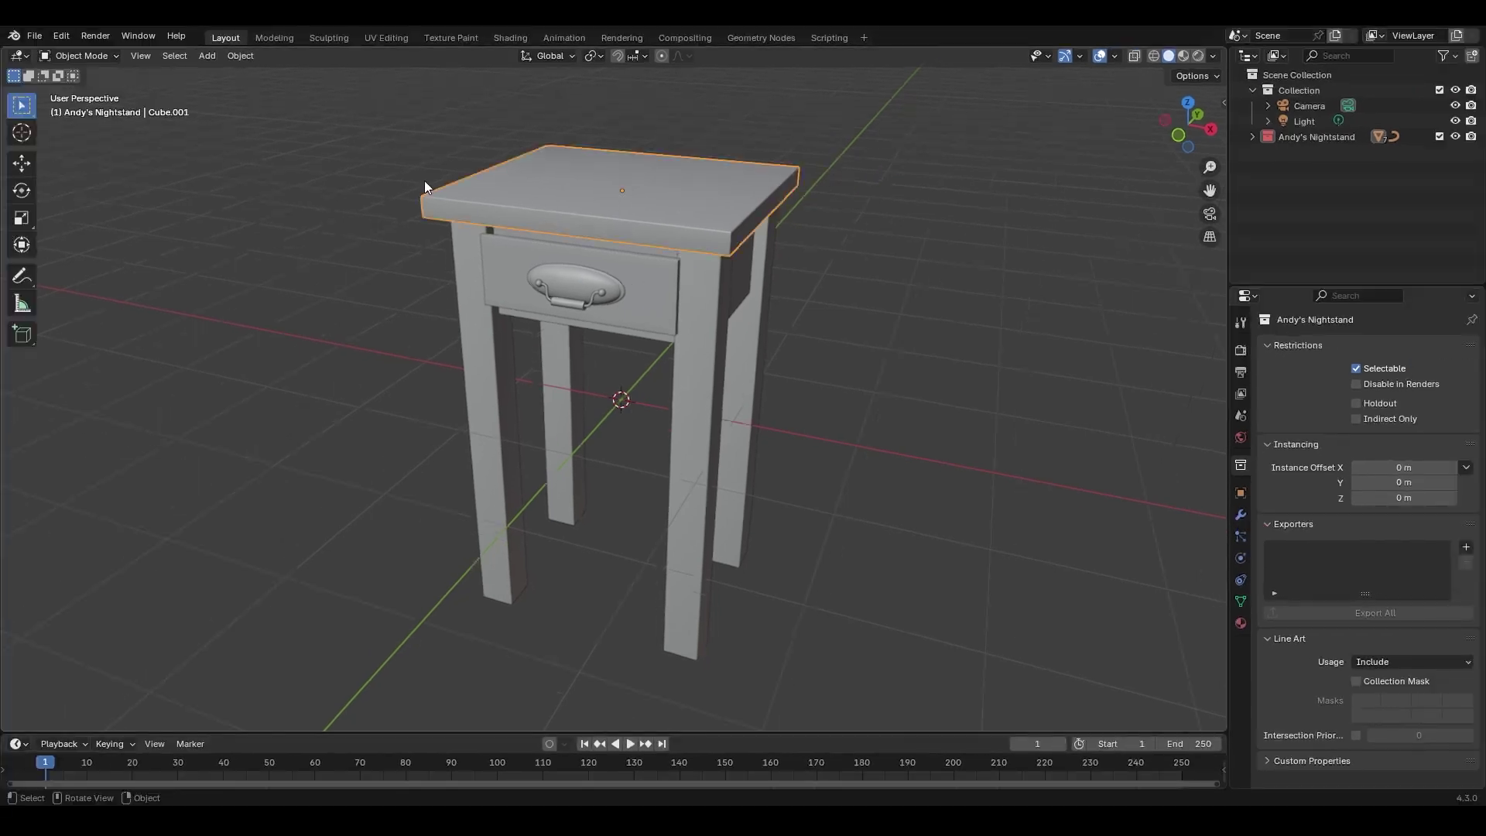
{"action": "left_click_drag", "start_coordinate": [7, 51], "coordinate": [614, 127]}
{"action": "left_click", "coordinate": [21, 61]}
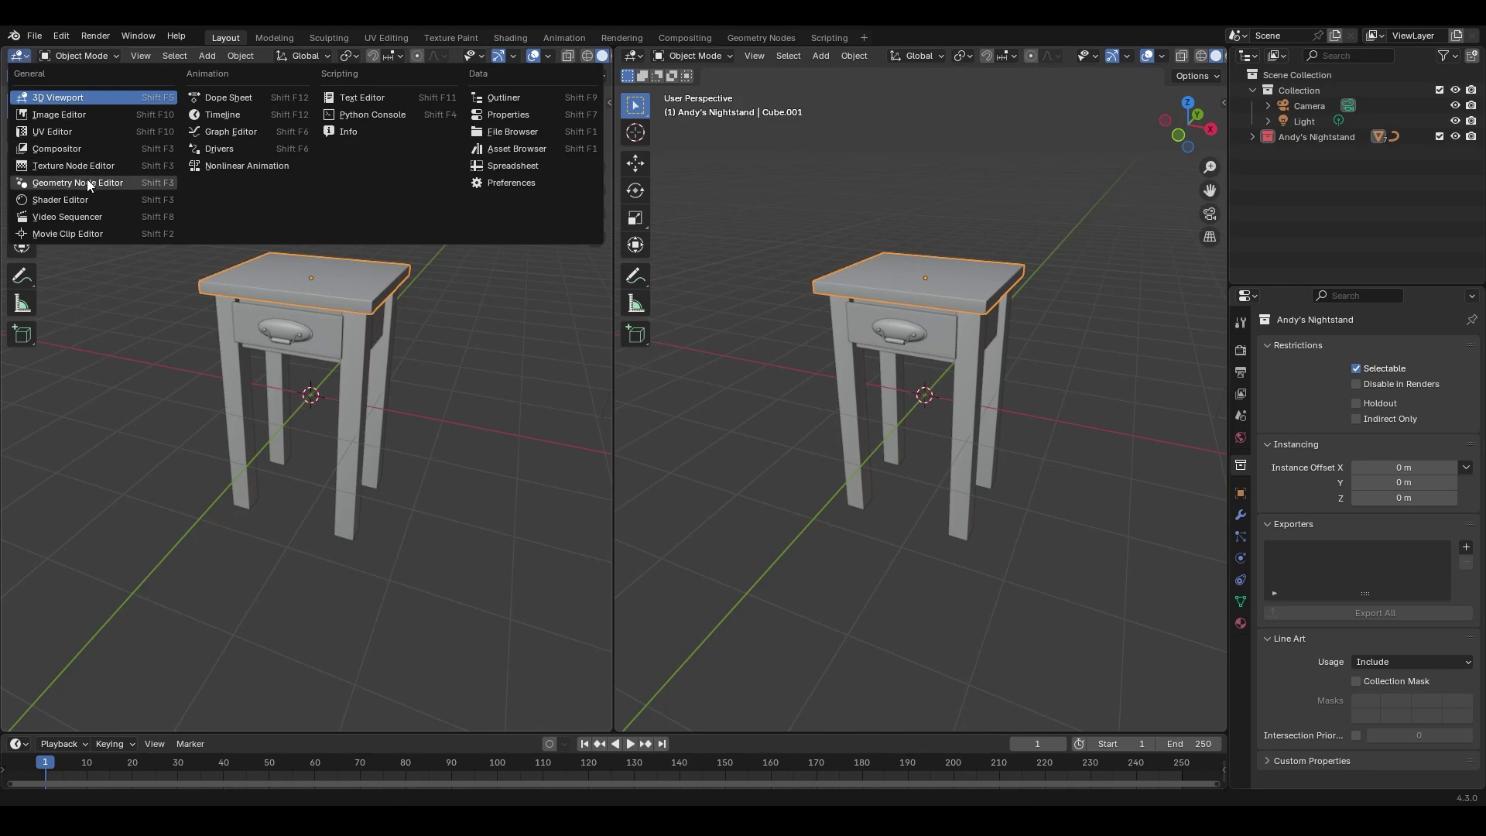
{"action": "left_click", "coordinate": [87, 199]}
{"action": "key", "text": "n"}
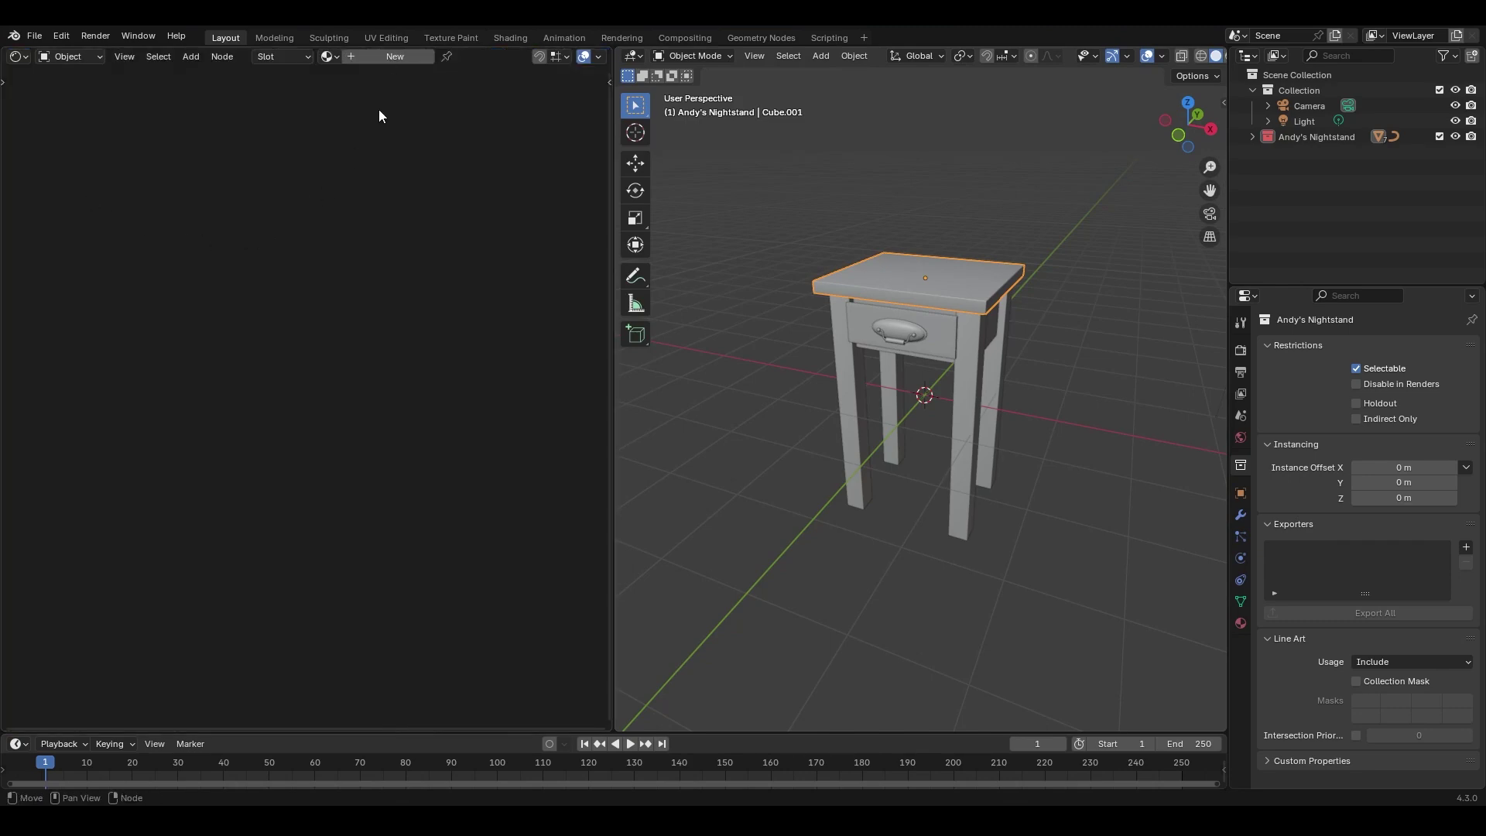
Create a new material on the tabletop and add an Image Texture node beside the Principled BSDF.
{"action": "left_click", "coordinate": [392, 58]}
{"action": "key", "text": "shift+a"}
{"action": "type", "text": "image"}
{"action": "key", "text": "Return"}
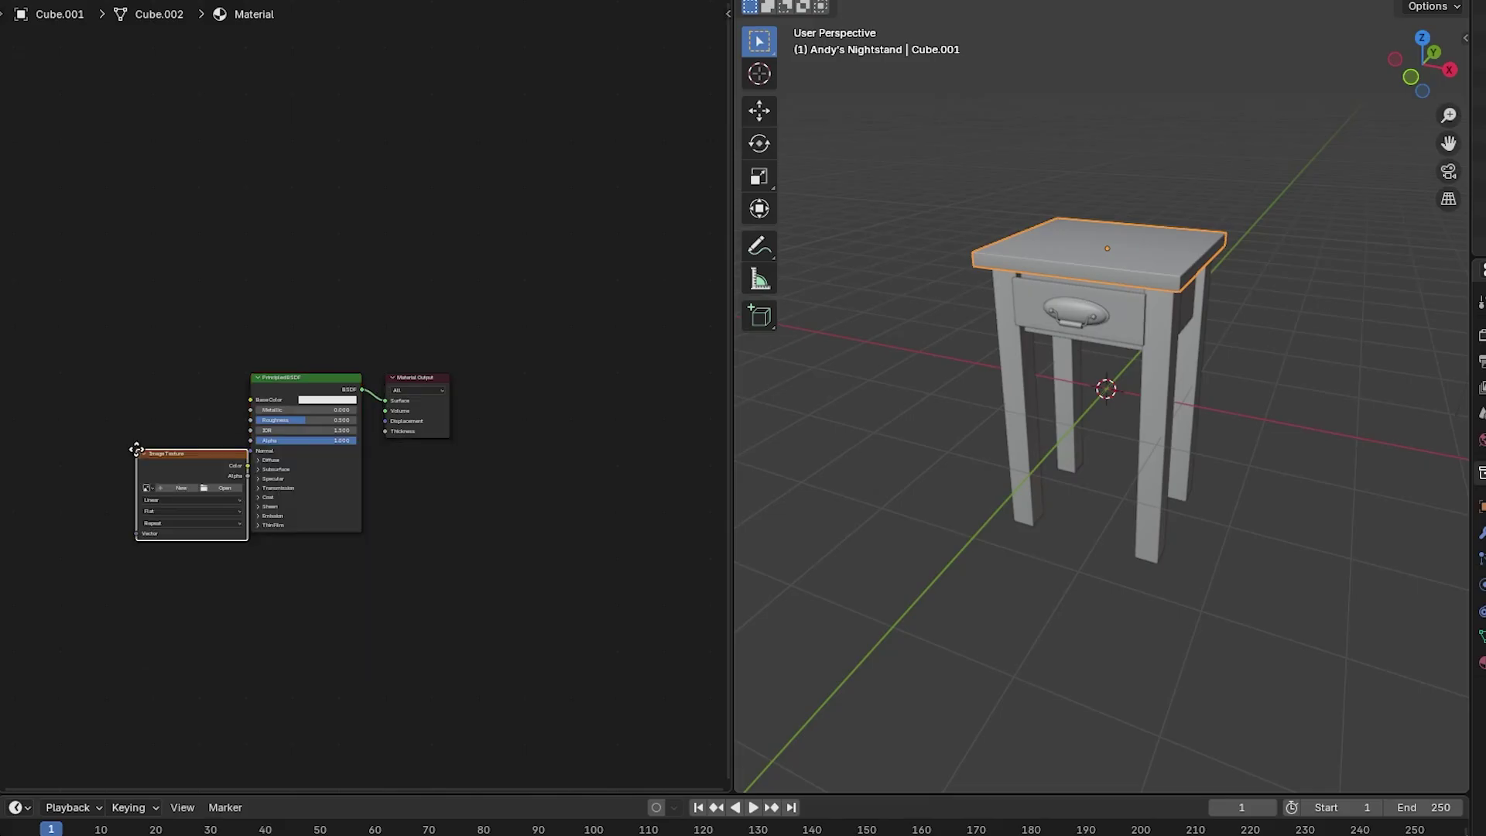
{"action": "left_click", "coordinate": [96, 387]}
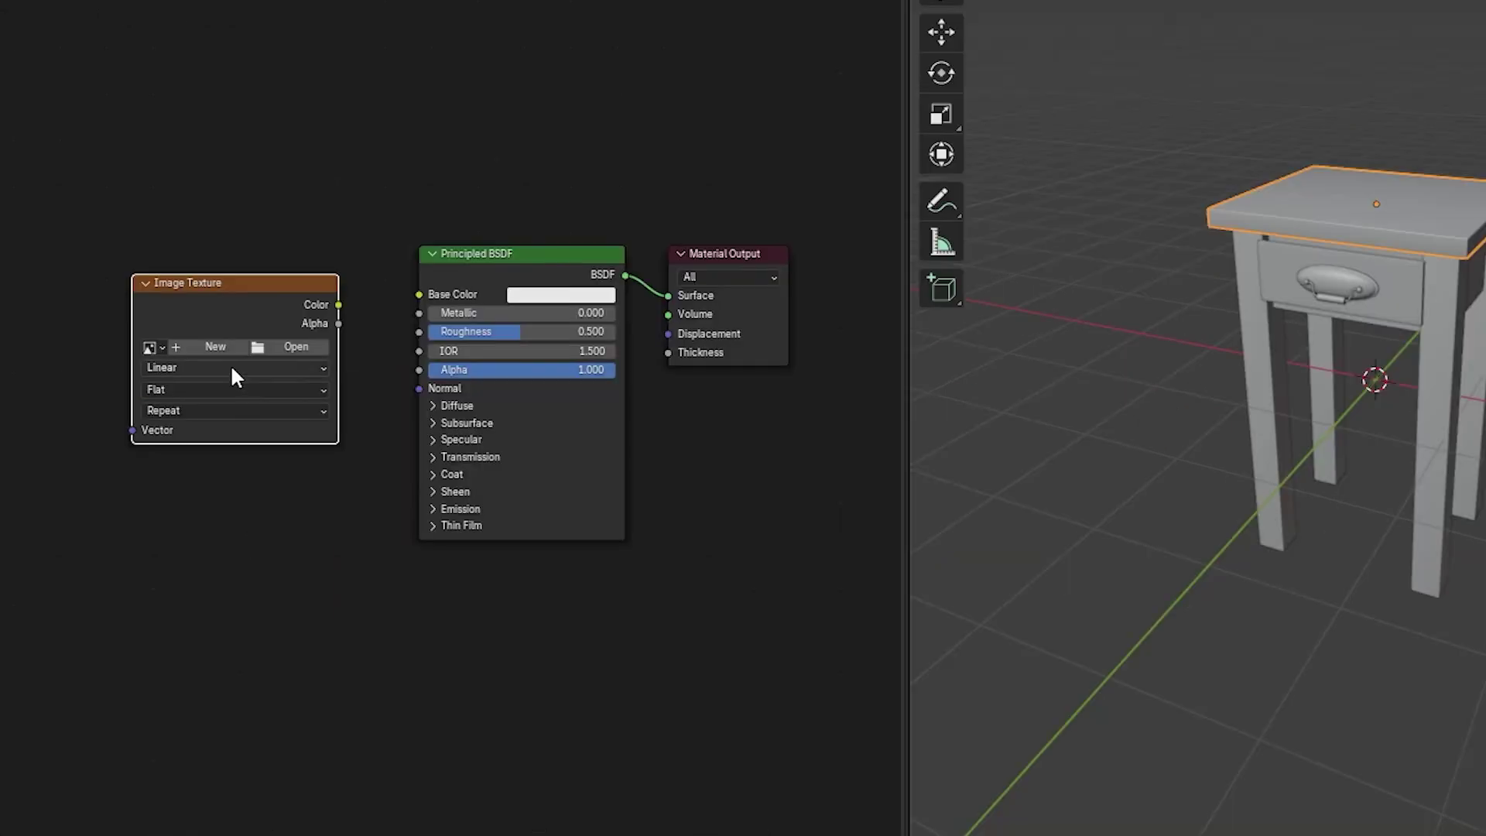
Create a new image in the Image Texture node with UV Grid as its generated type.
{"action": "left_click", "coordinate": [143, 442]}
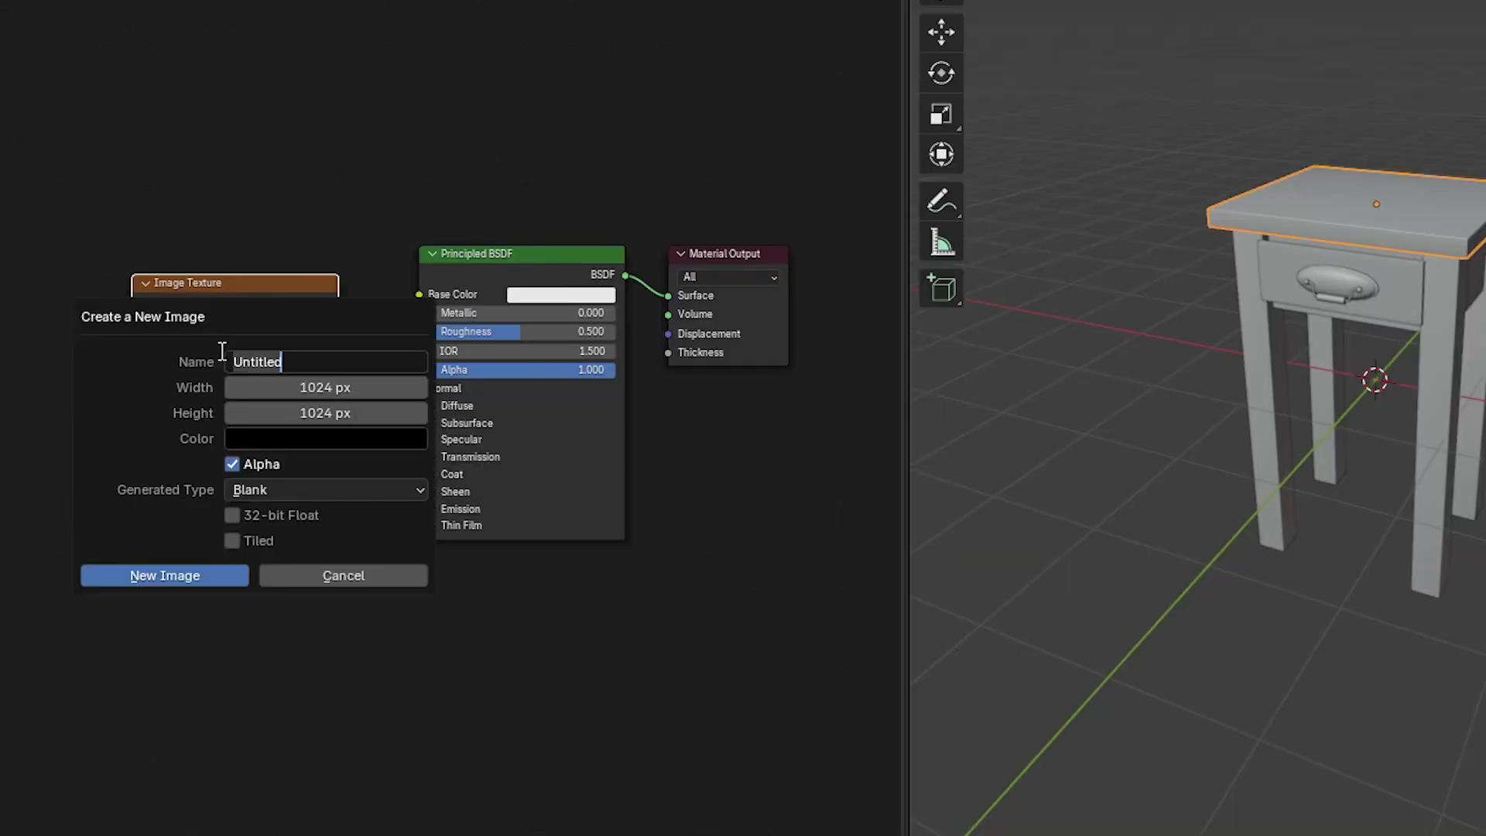
{"action": "left_click", "coordinate": [271, 487]}
{"action": "left_click", "coordinate": [293, 544]}
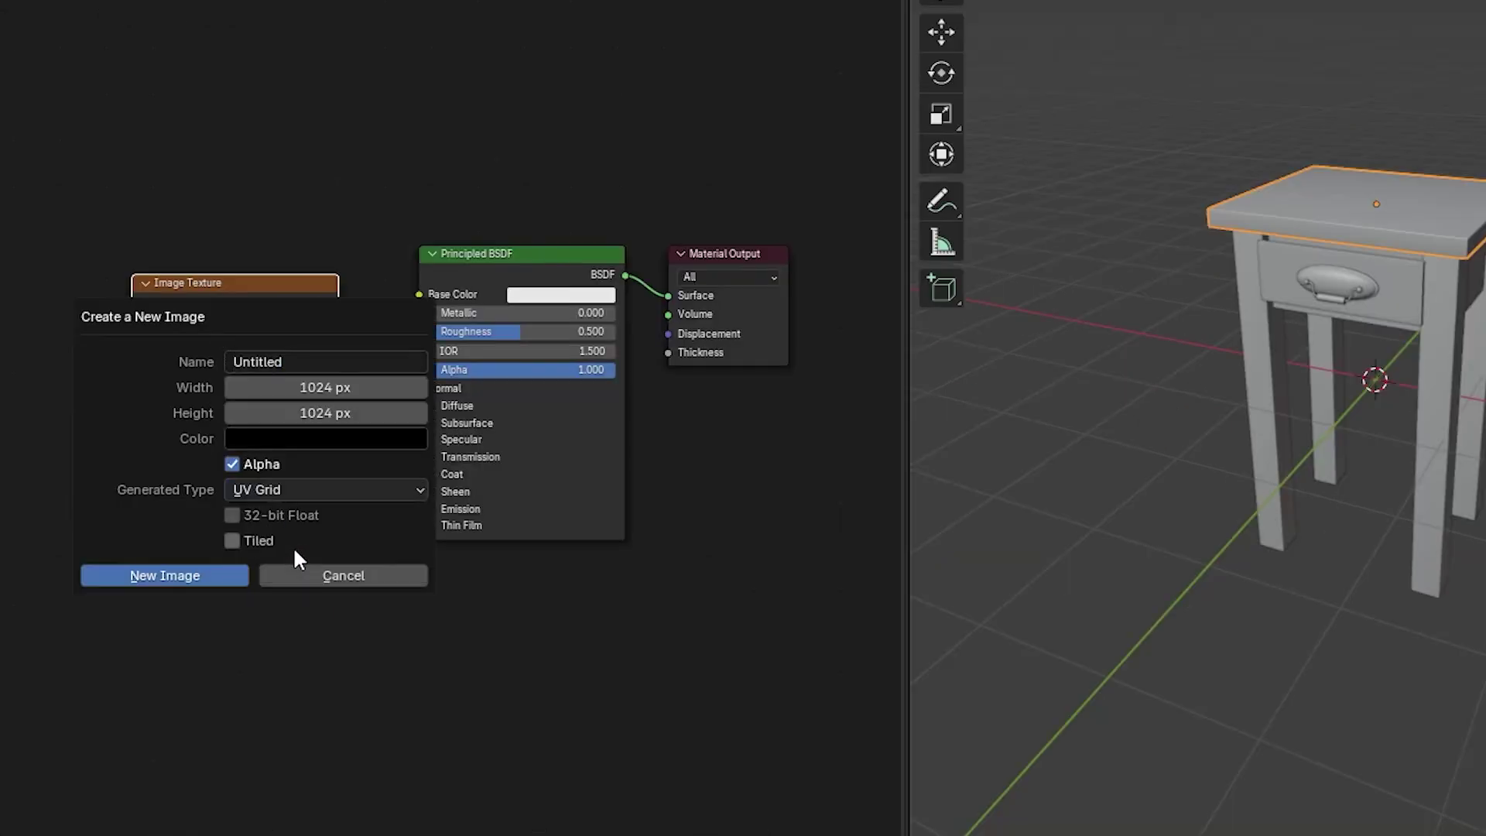
{"action": "left_click", "coordinate": [220, 574]}
Connect the image's Color output to the Principled BSDF's Base Color and show the nightstand in Material Preview.
{"action": "left_click_drag", "start_coordinate": [338, 305], "coordinate": [354, 298]}
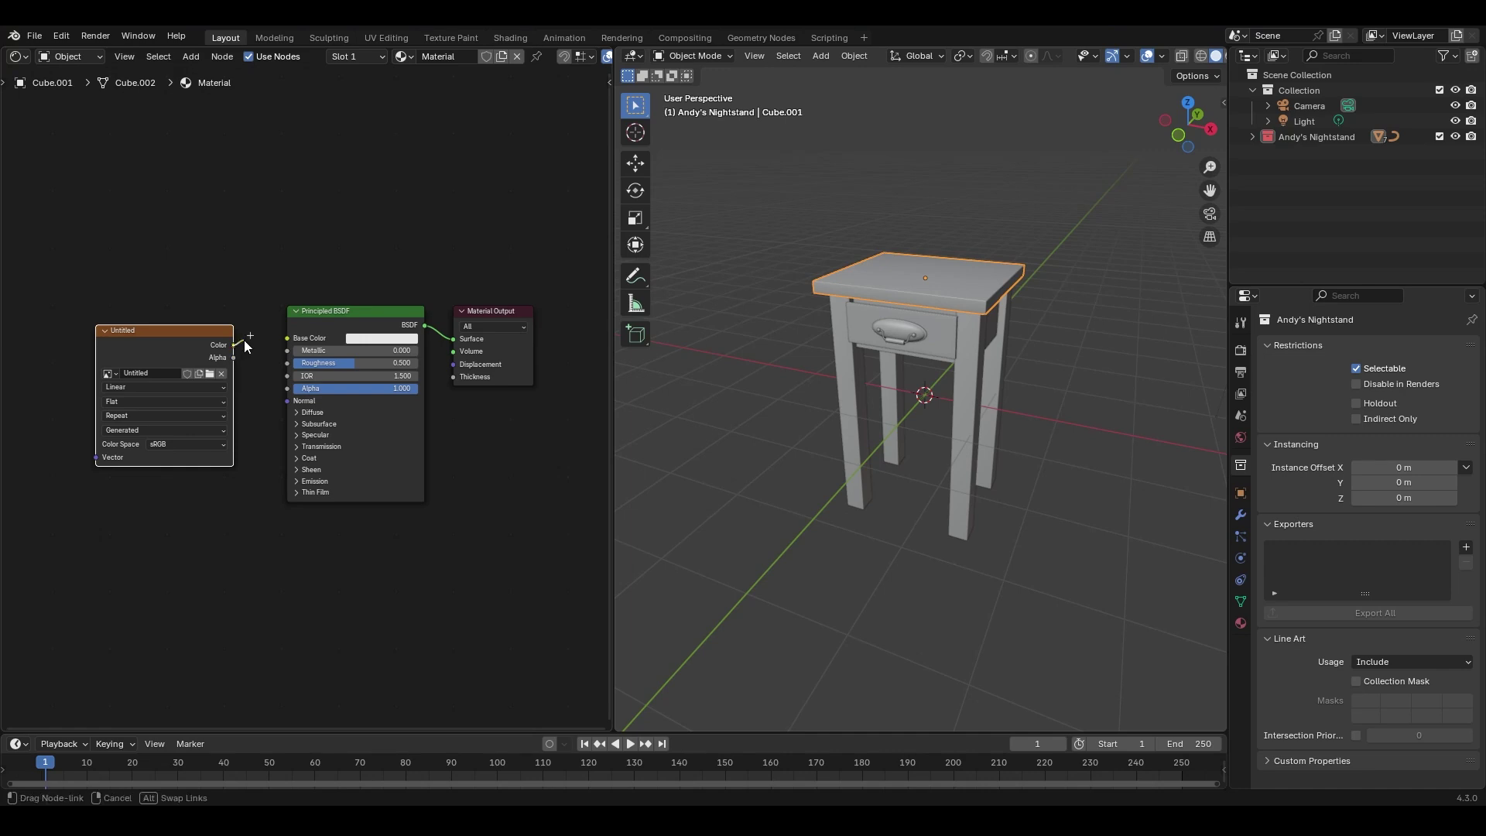
{"action": "left_click_drag", "start_coordinate": [282, 333], "coordinate": [282, 333]}
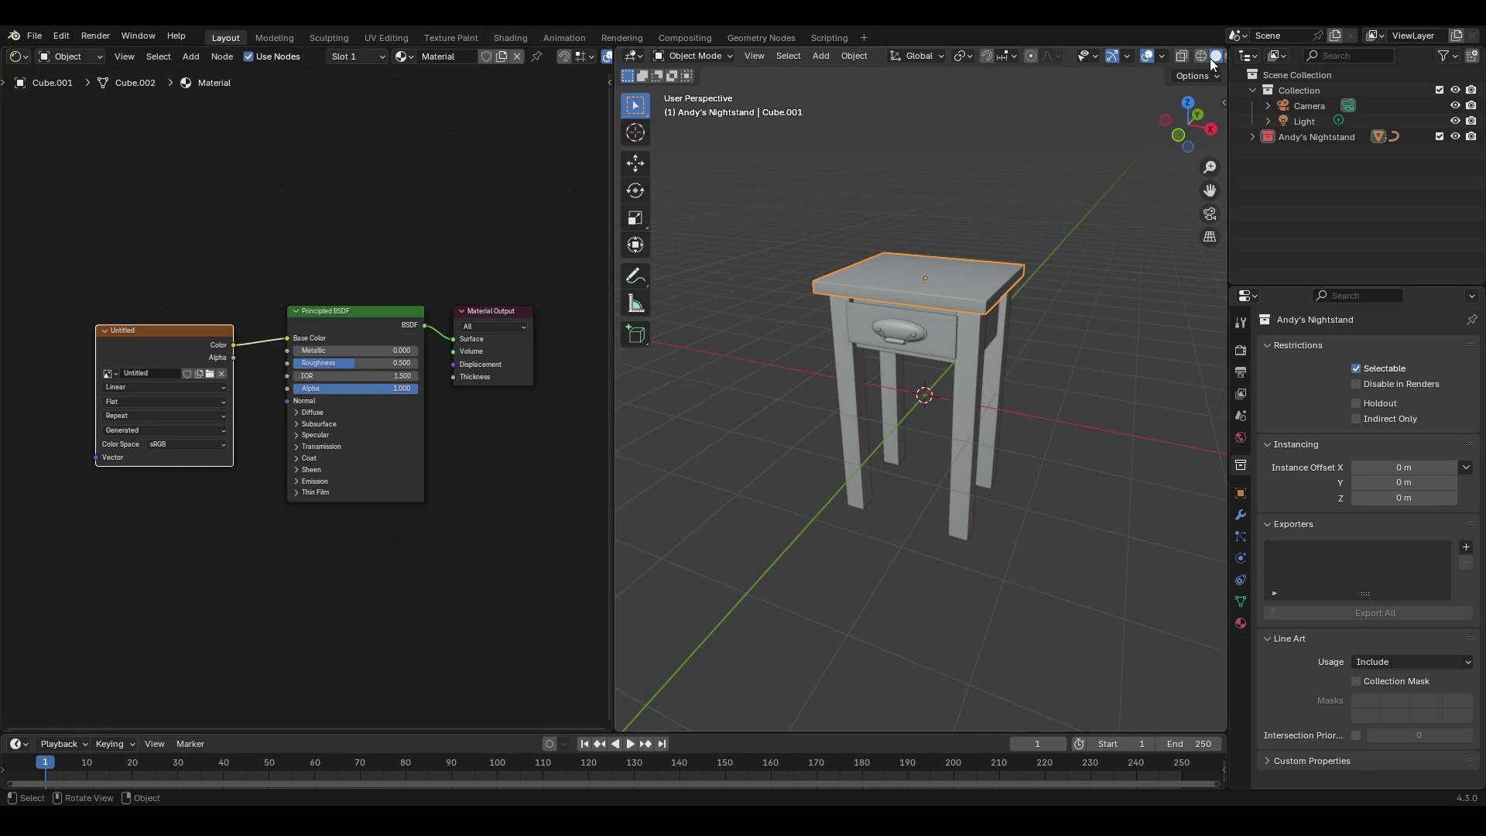
{"action": "scroll", "coordinate": [1206, 58], "scroll_direction": "down", "scroll_amount": 2}
{"action": "left_click", "coordinate": [1183, 60]}
{"action": "middle_click_drag", "start_coordinate": [1020, 242], "coordinate": [964, 295]}
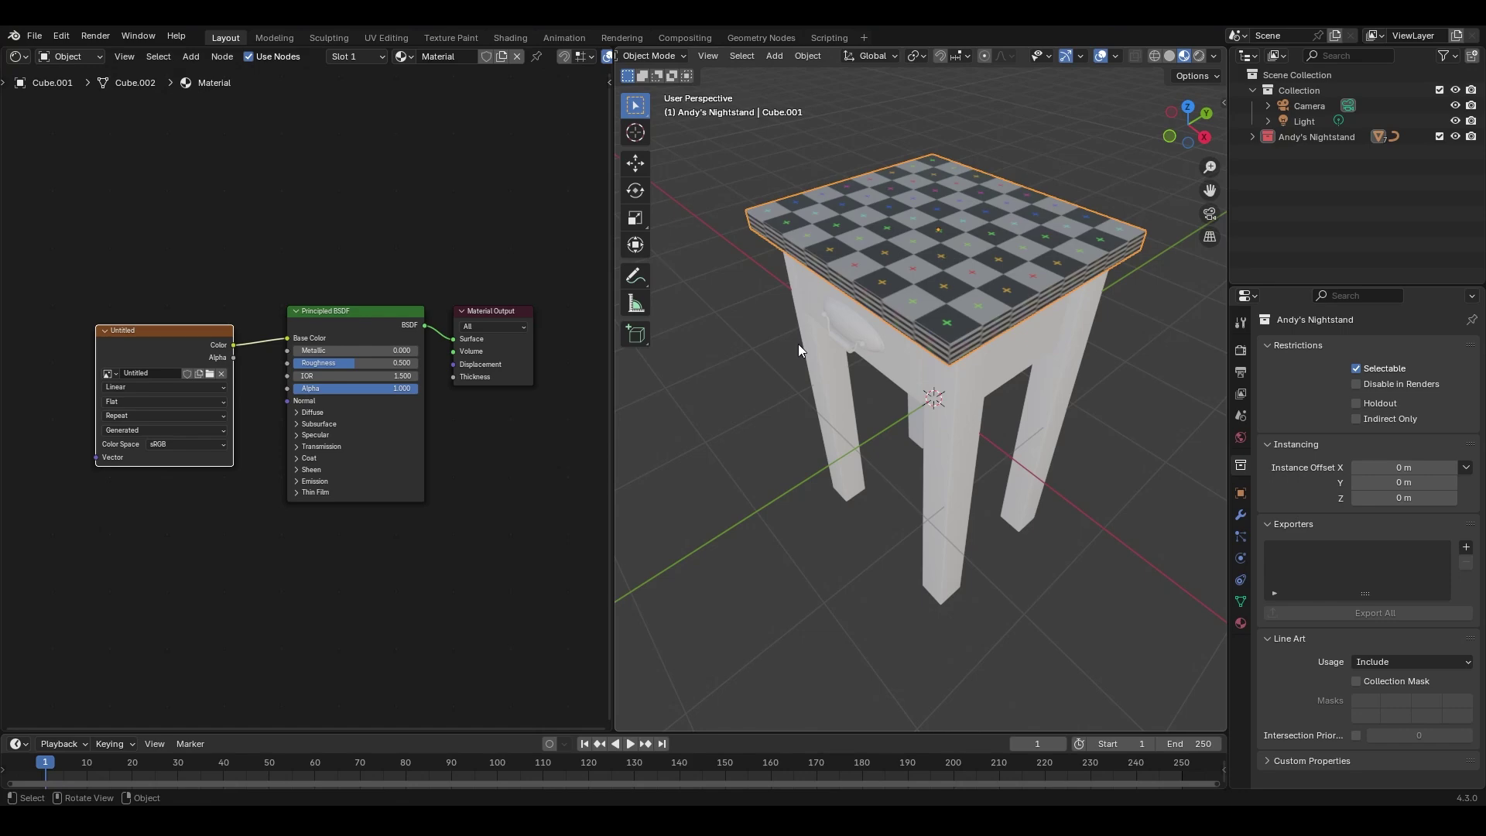
Change the Shader Editor to the UV Editor and enable UV sync selection with the tabletop in Edit Mode.
{"action": "left_click", "coordinate": [19, 58]}
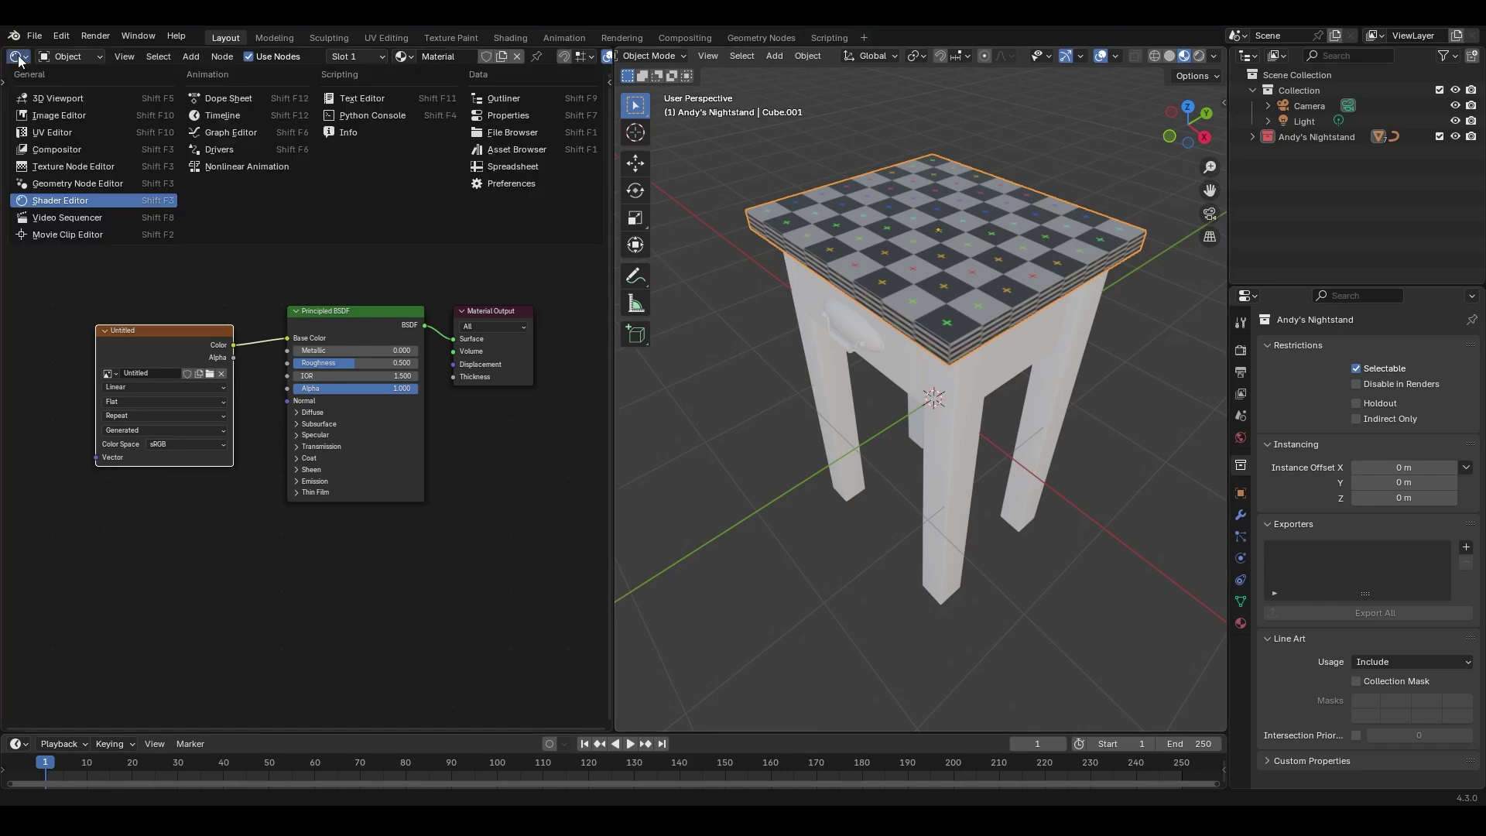
{"action": "left_click", "coordinate": [71, 129]}
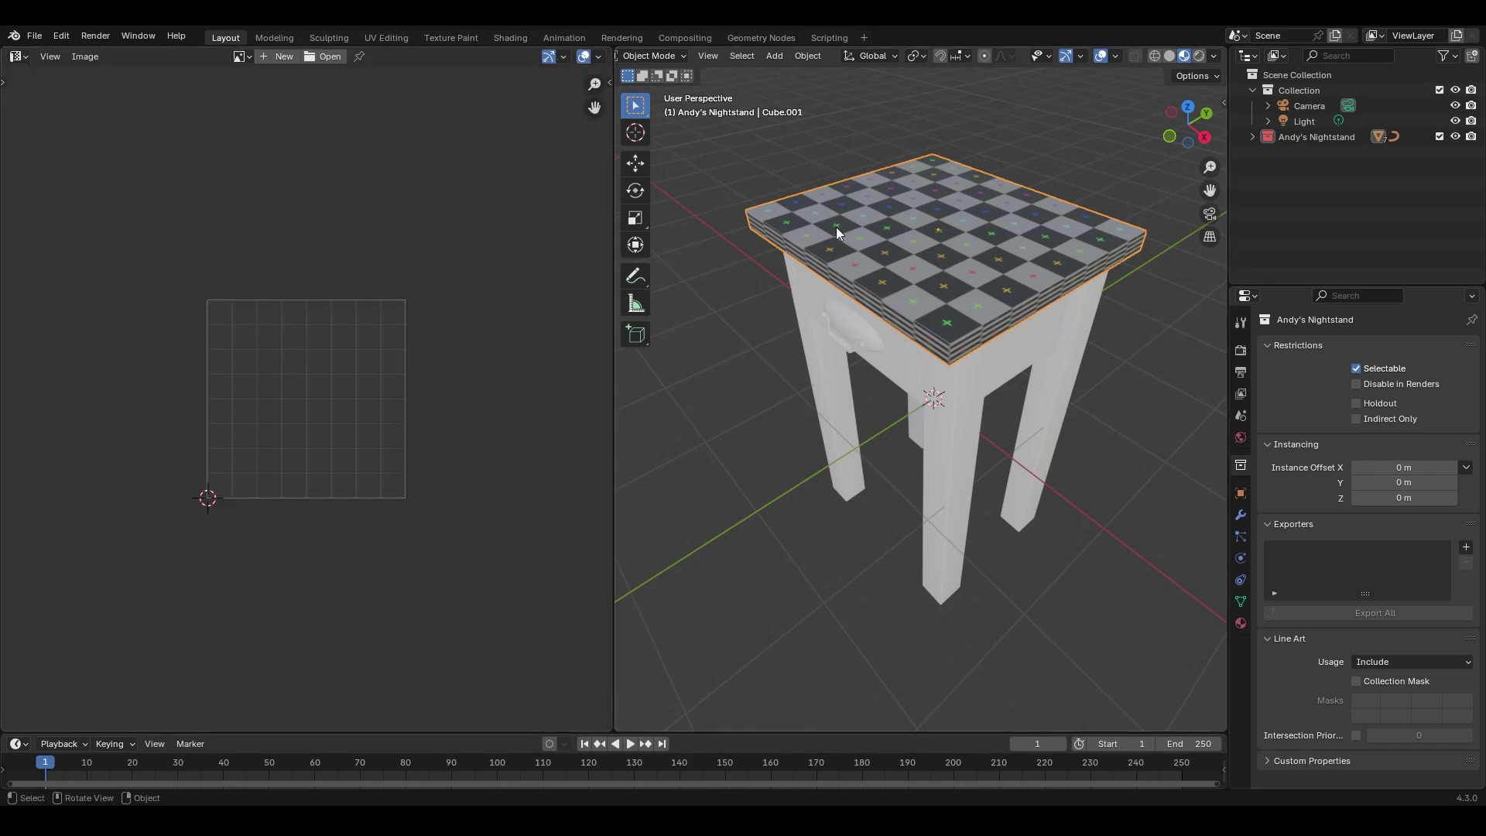
{"action": "key", "text": "Tab"}
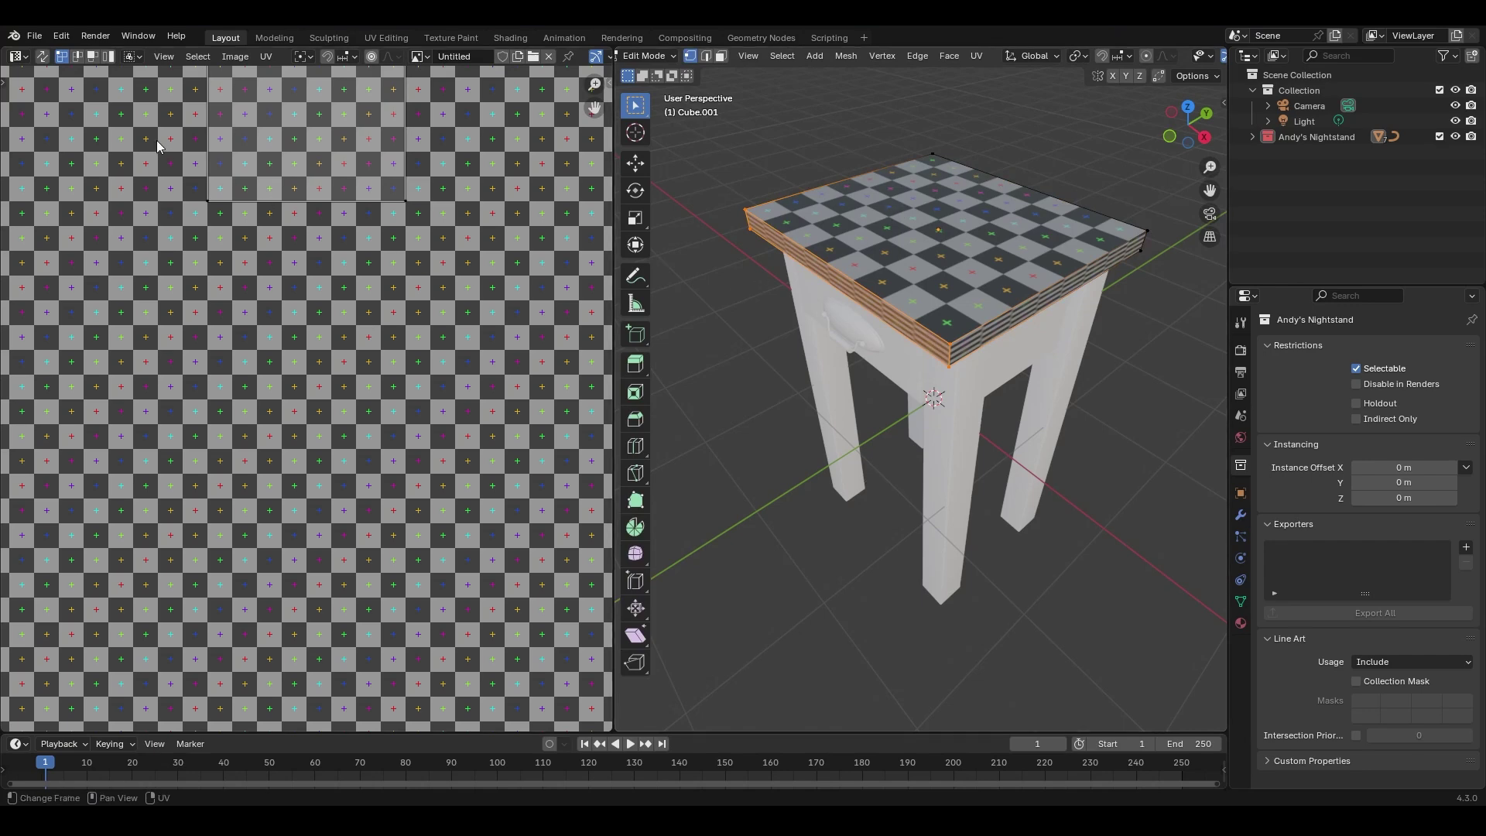
{"action": "left_click", "coordinate": [43, 57]}
{"action": "middle_click_drag", "start_coordinate": [217, 119], "coordinate": [311, 297], "text": "ctrl"}
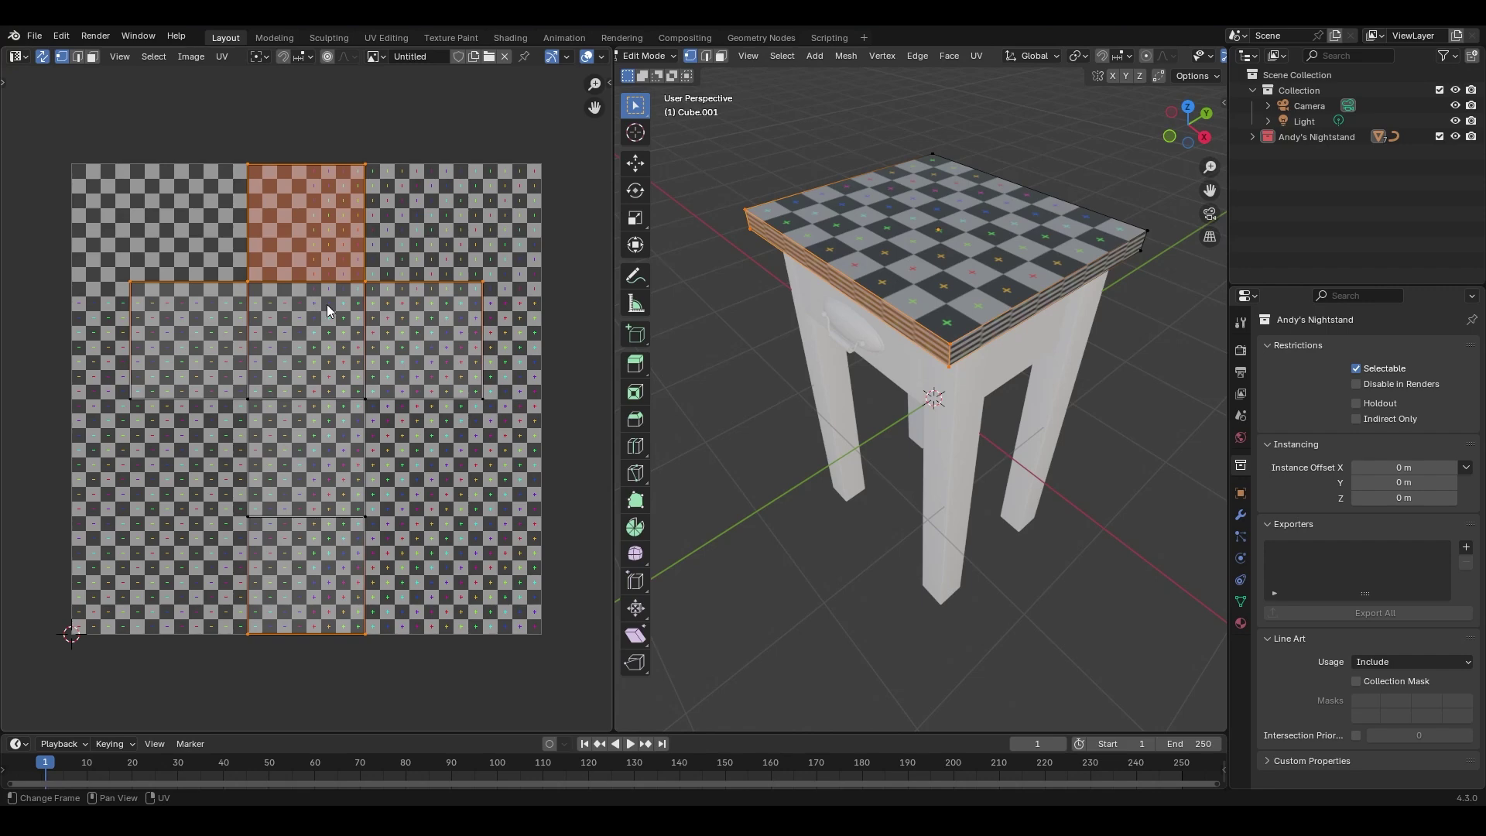
Return to Object Mode and check the scale values of the tabletop and the drawer handle parts.
{"action": "key", "text": "Tab"}
{"action": "middle_click_drag", "start_coordinate": [982, 368], "coordinate": [979, 307]}
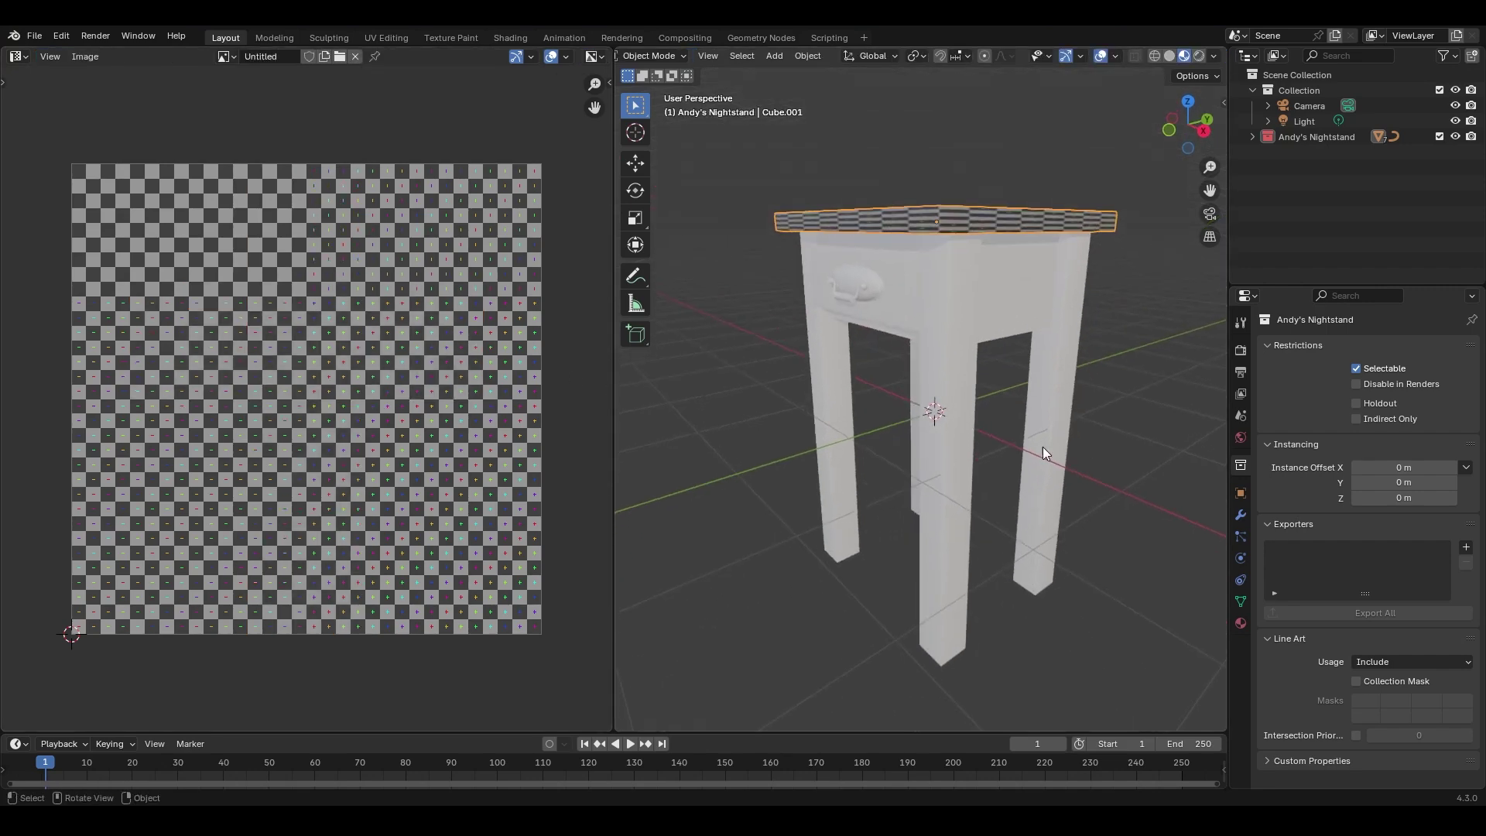
{"action": "left_click", "coordinate": [1241, 493]}
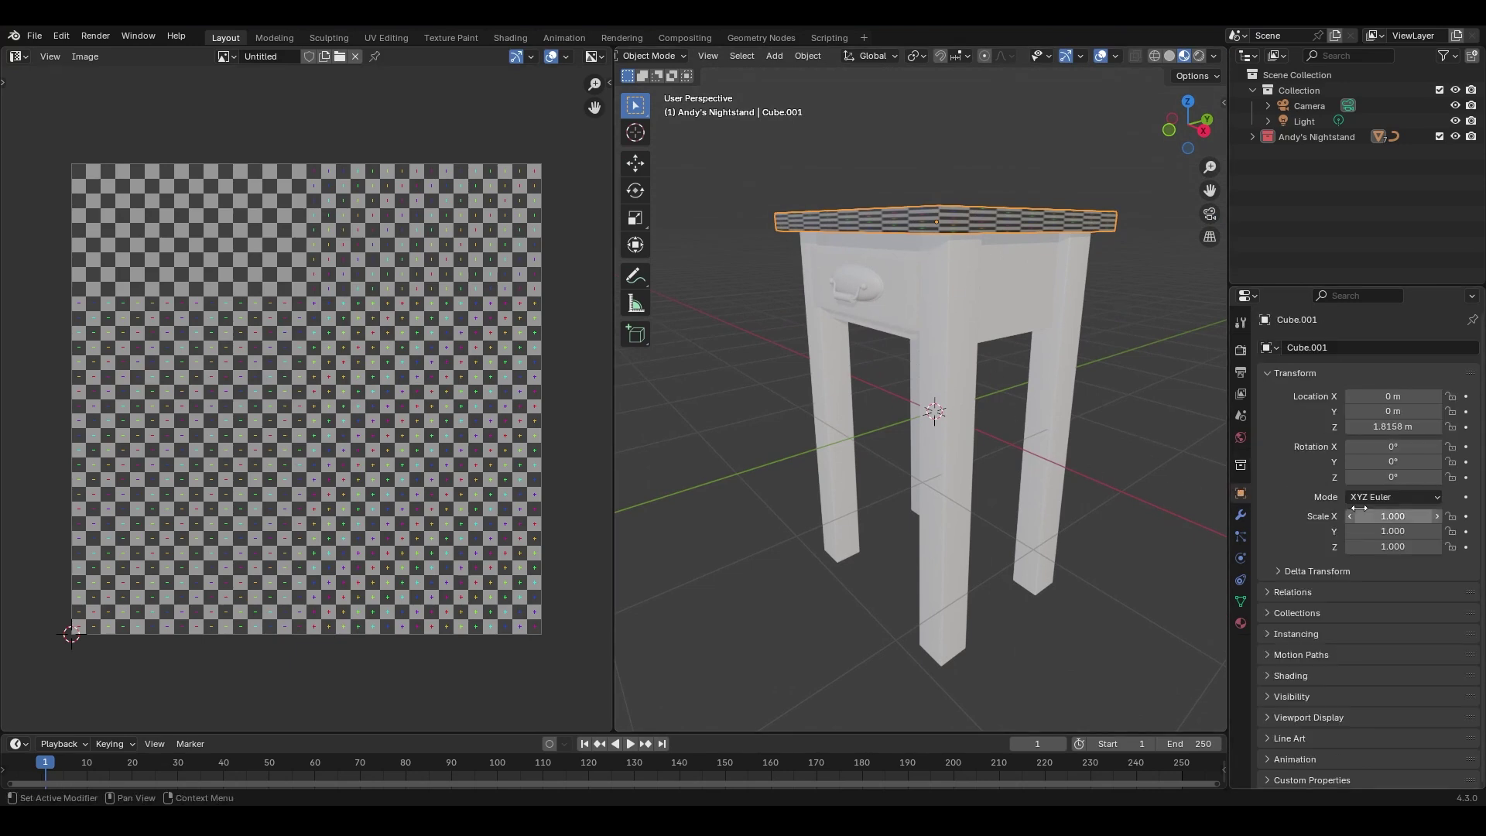
{"action": "left_click", "coordinate": [964, 271]}
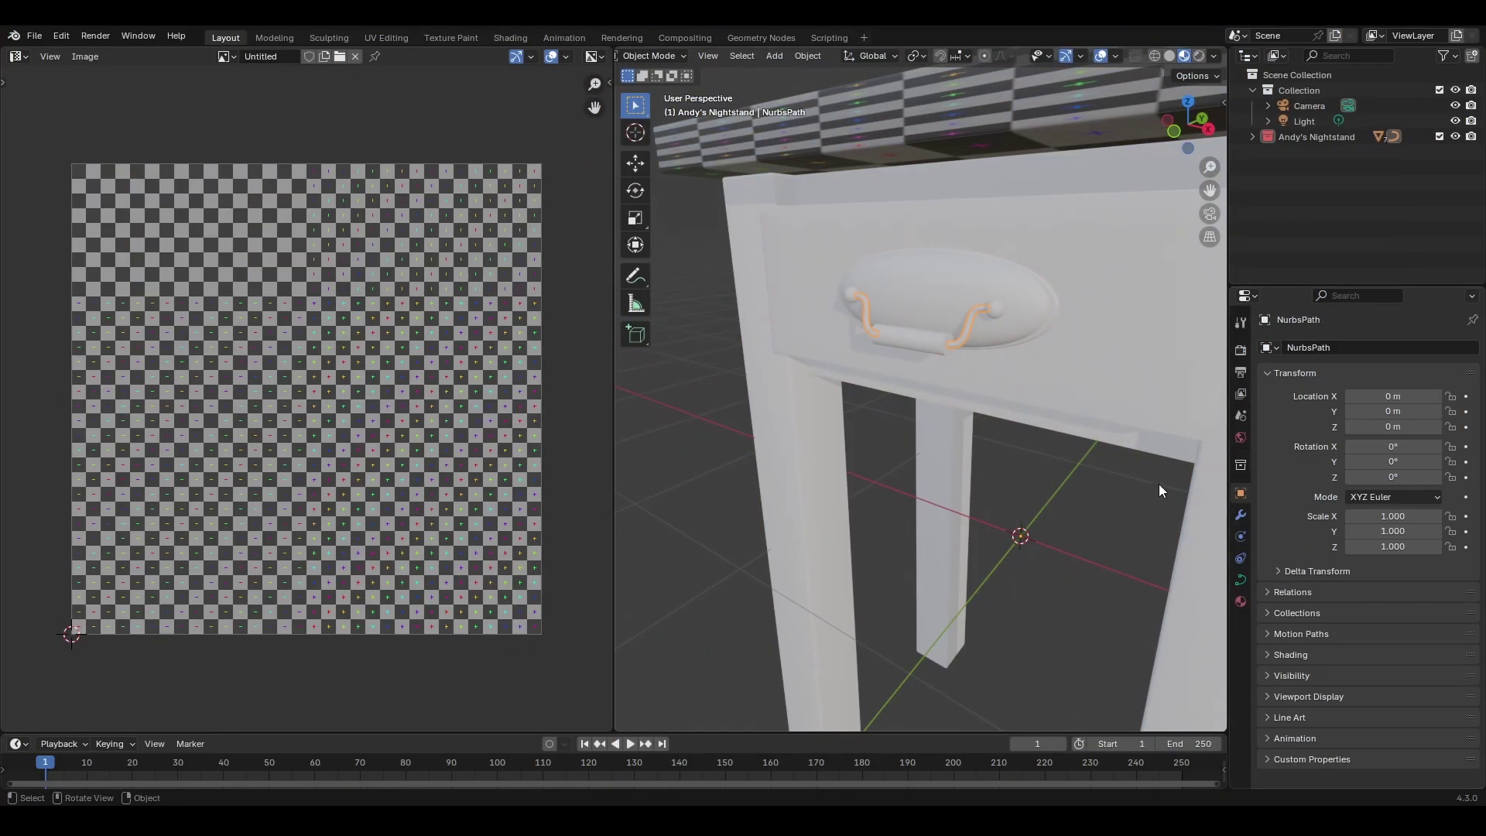
{"action": "left_click", "coordinate": [998, 311]}
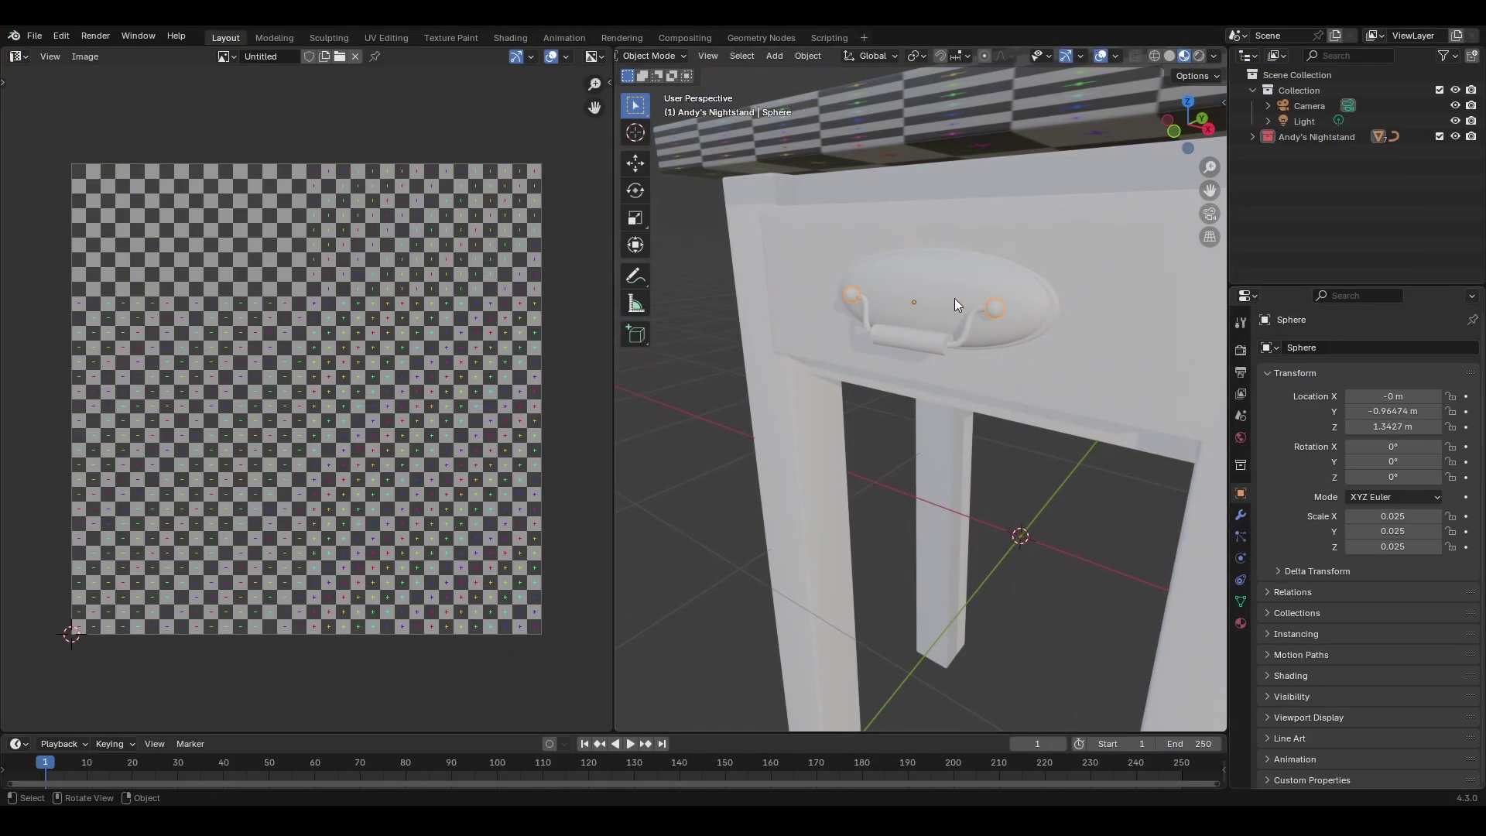
{"action": "left_click", "coordinate": [935, 295]}
Select the handle's grip, backplate and end spheres together and apply their scale.
{"action": "left_click", "coordinate": [909, 350]}
{"action": "left_click", "coordinate": [940, 291], "text": "shift"}
{"action": "left_click", "coordinate": [993, 308], "text": "shift"}
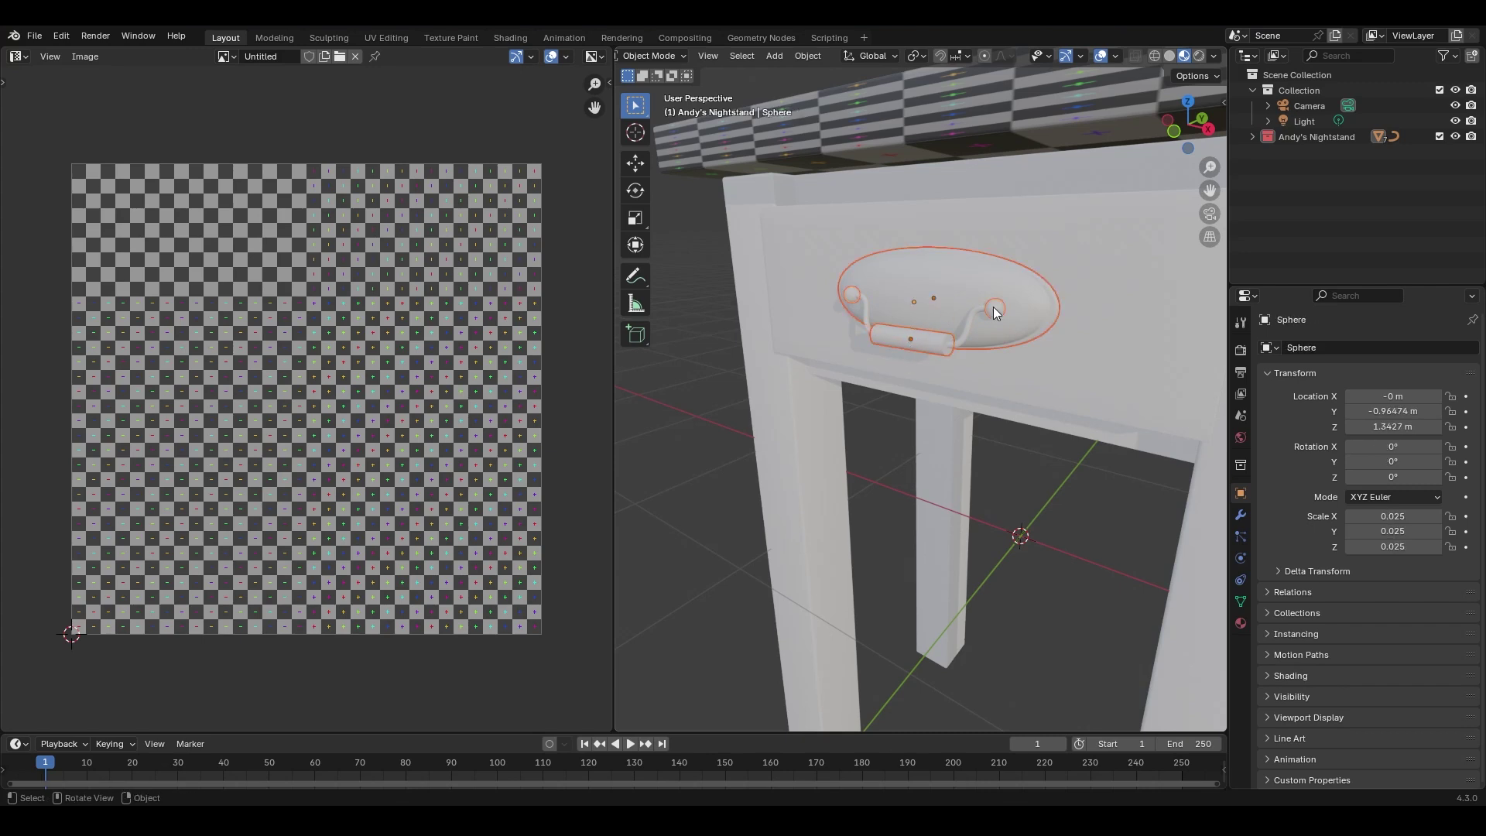
{"action": "key", "text": "ctrl+a"}
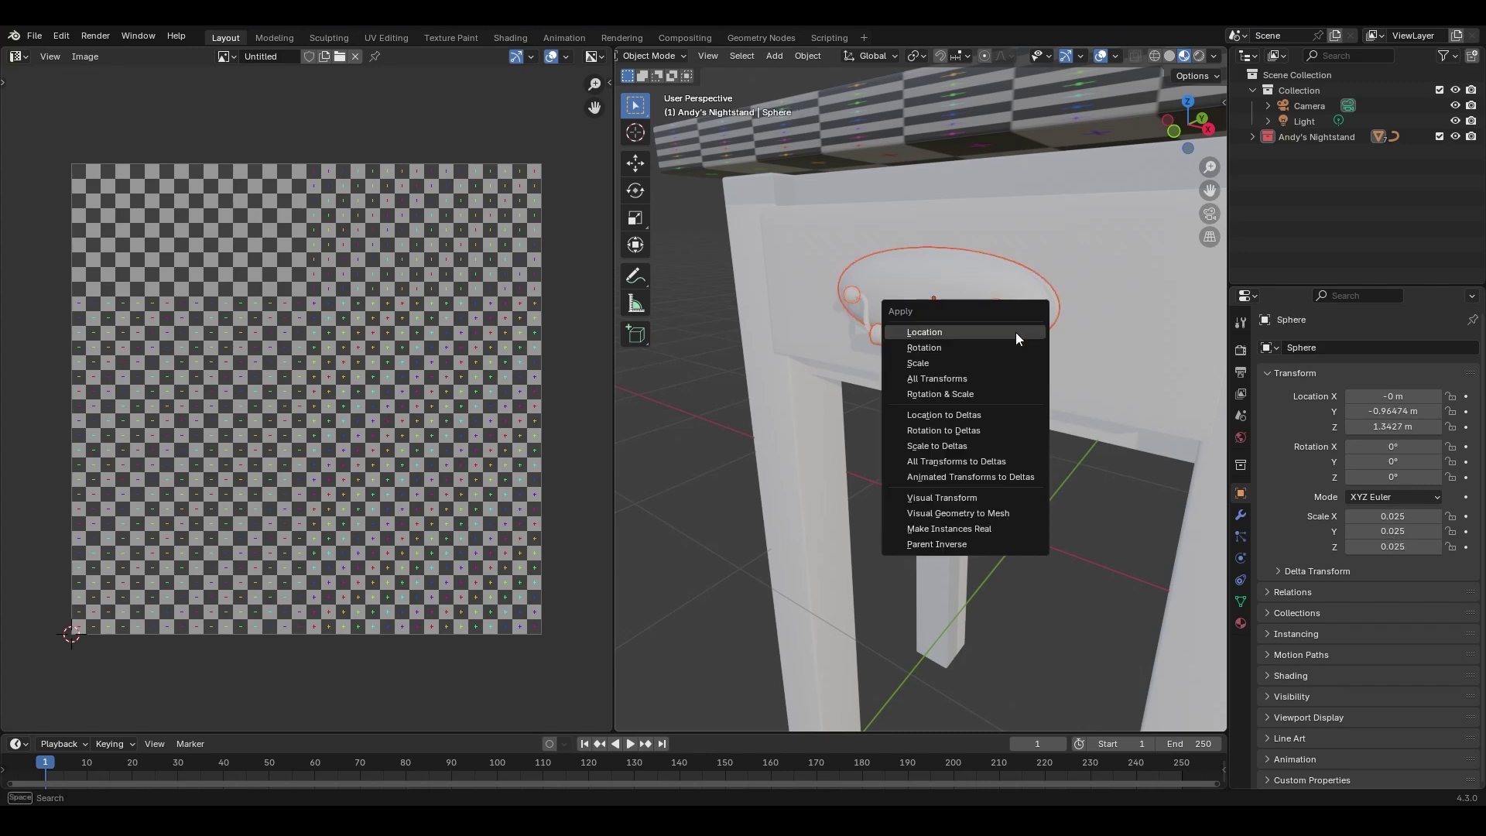
{"action": "left_click", "coordinate": [987, 363]}
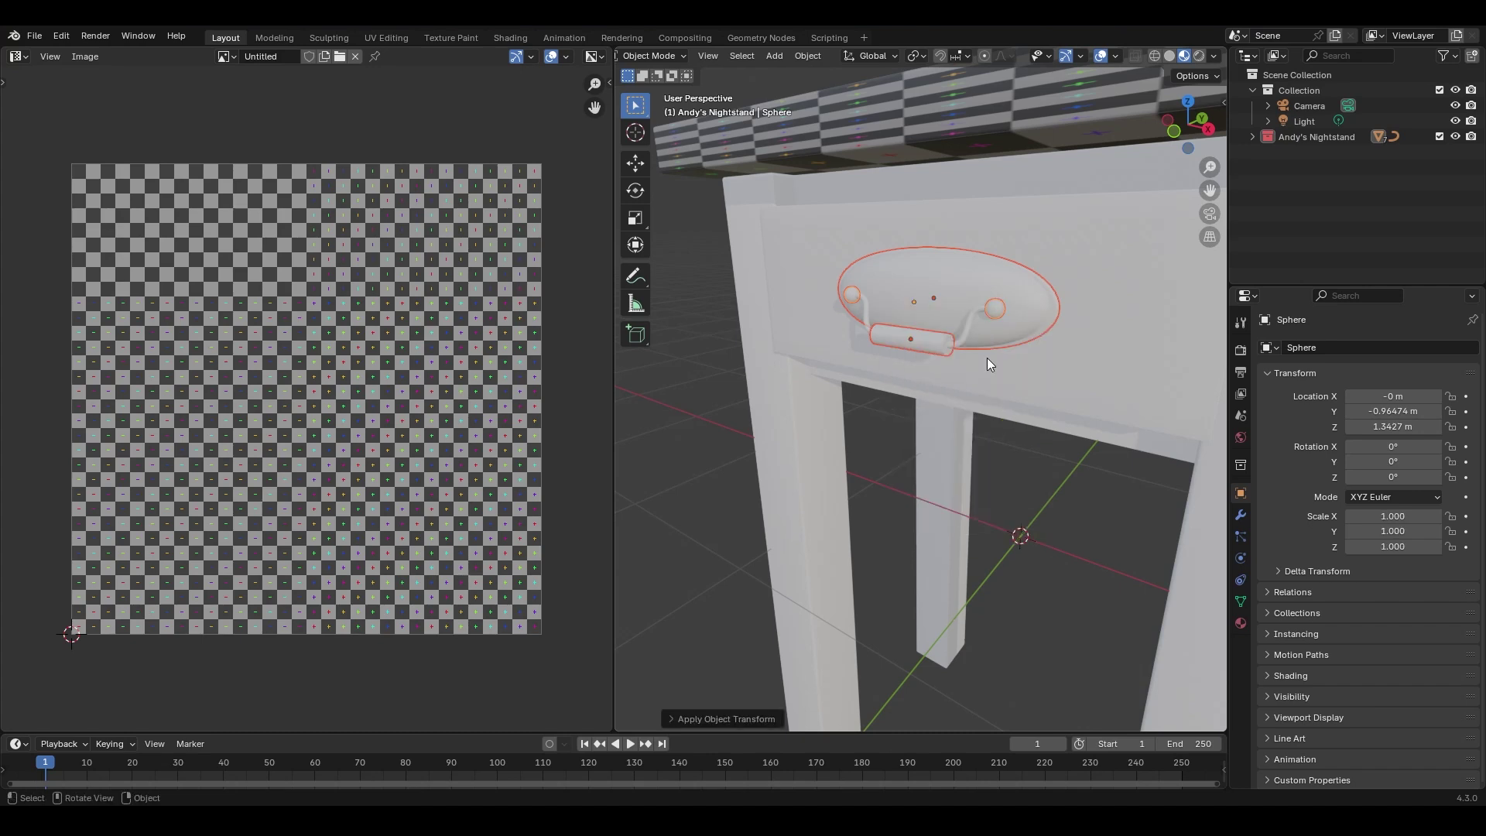
Check the scale value of each handle part, then bring the whole nightstand back into view.
{"action": "left_click", "coordinate": [931, 342]}
{"action": "left_click", "coordinate": [931, 309]}
{"action": "left_click", "coordinate": [991, 308]}
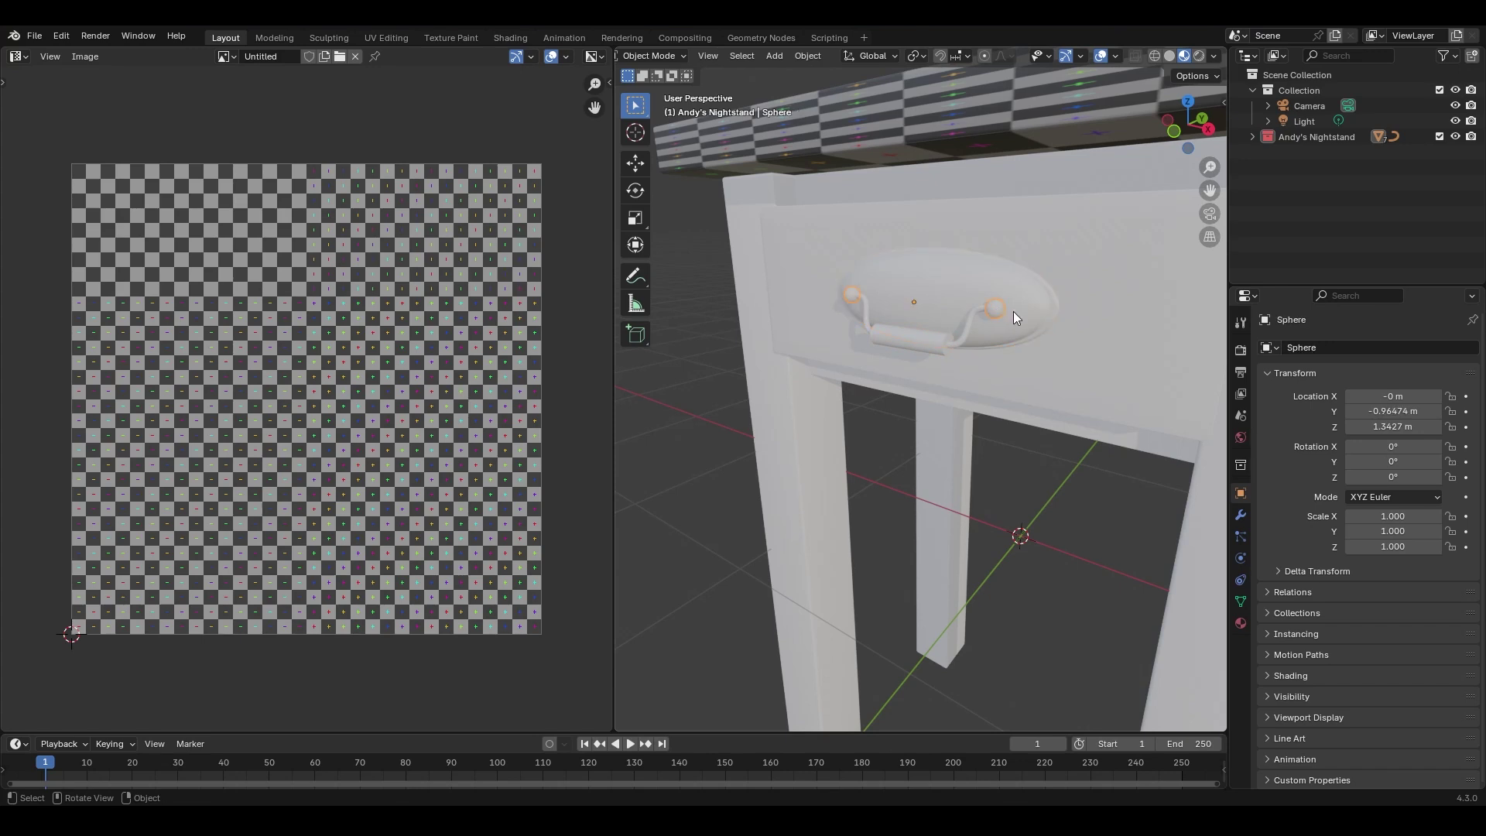
{"action": "key", "text": "shift+c"}
{"action": "scroll", "coordinate": [1099, 422], "scroll_direction": "up", "scroll_amount": 1}
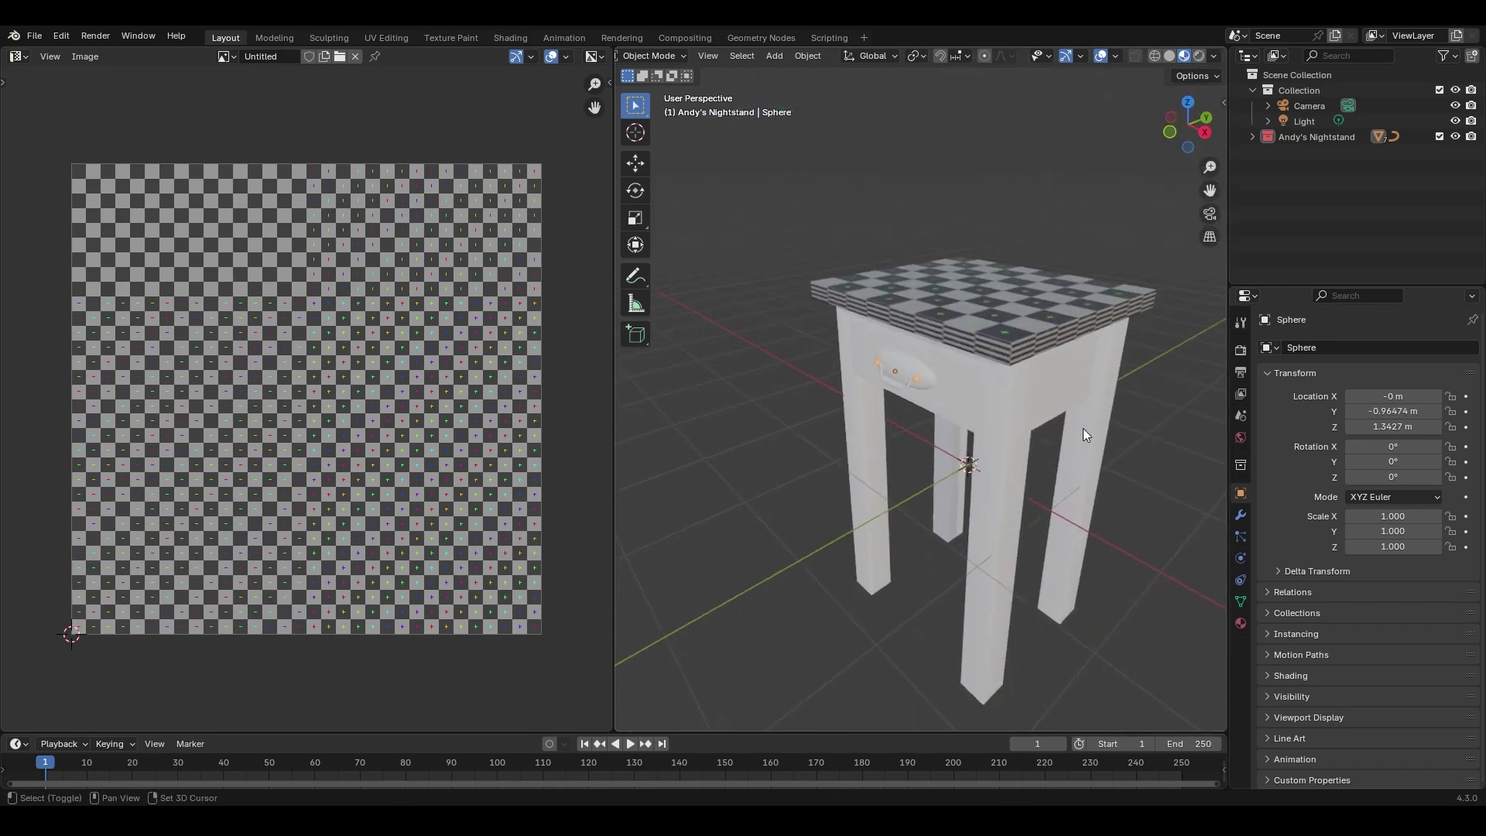
{"action": "middle_click_drag", "start_coordinate": [1084, 437], "coordinate": [1023, 397], "text": "shift"}
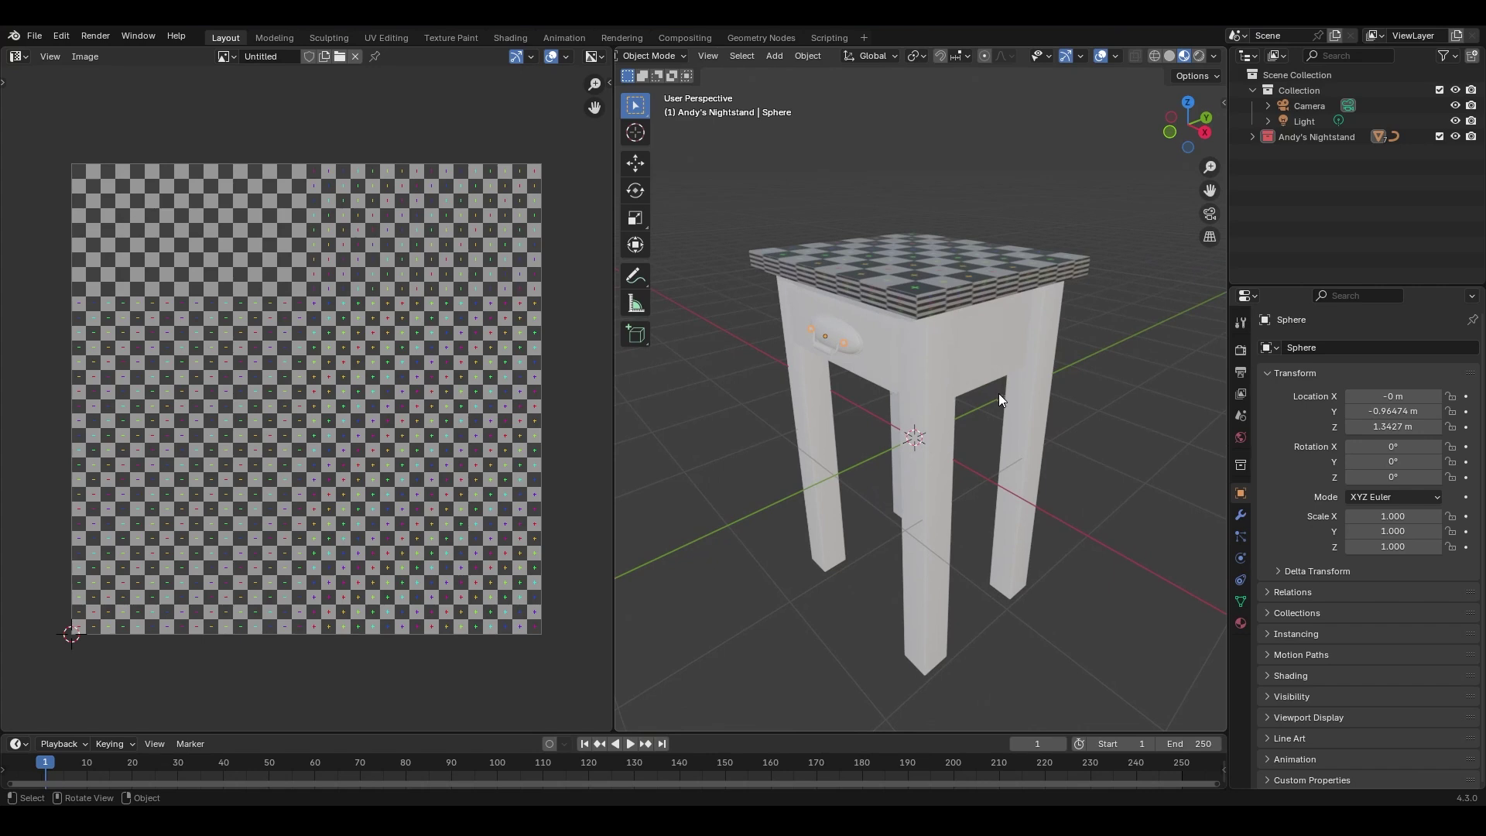
{"action": "middle_click_drag", "start_coordinate": [1015, 342], "coordinate": [827, 352]}
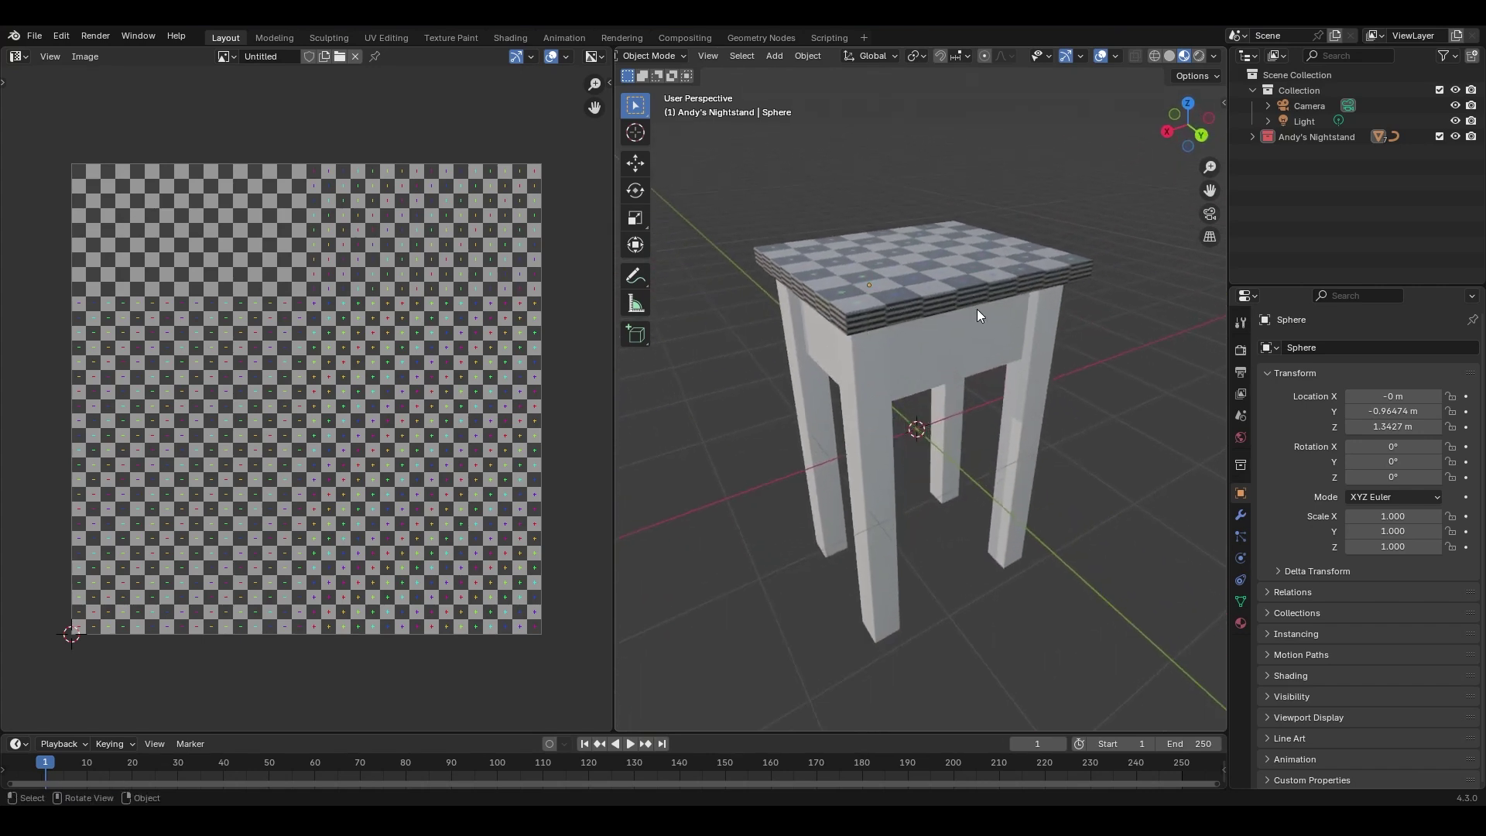
Unwrap the entire tabletop with the Angle Based method, using seams along its underside and corner edges.
{"action": "left_click", "coordinate": [903, 302]}
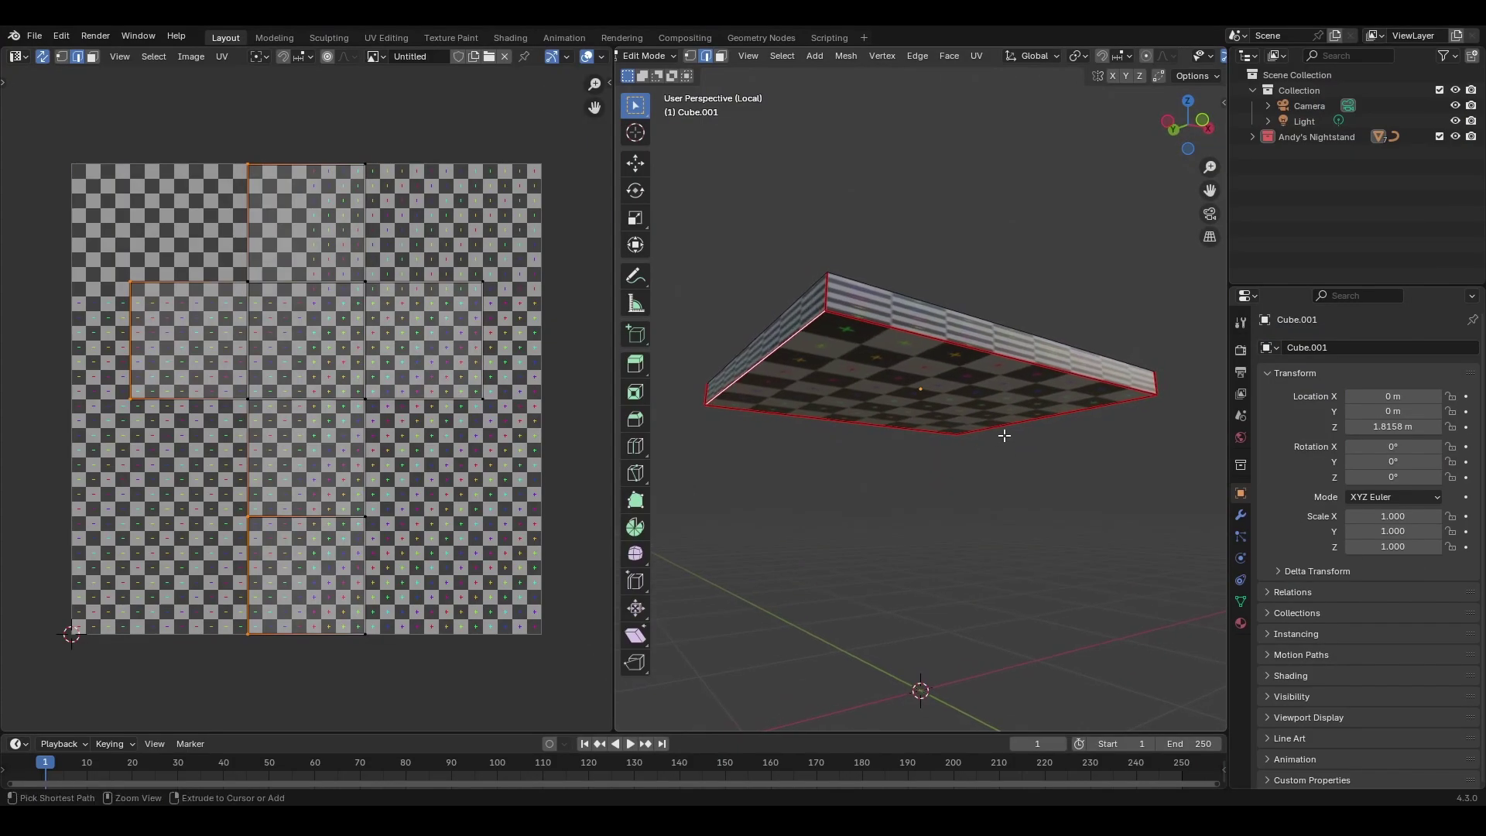
{"action": "middle_click_drag", "start_coordinate": [1004, 435], "coordinate": [992, 462], "text": "ctrl"}
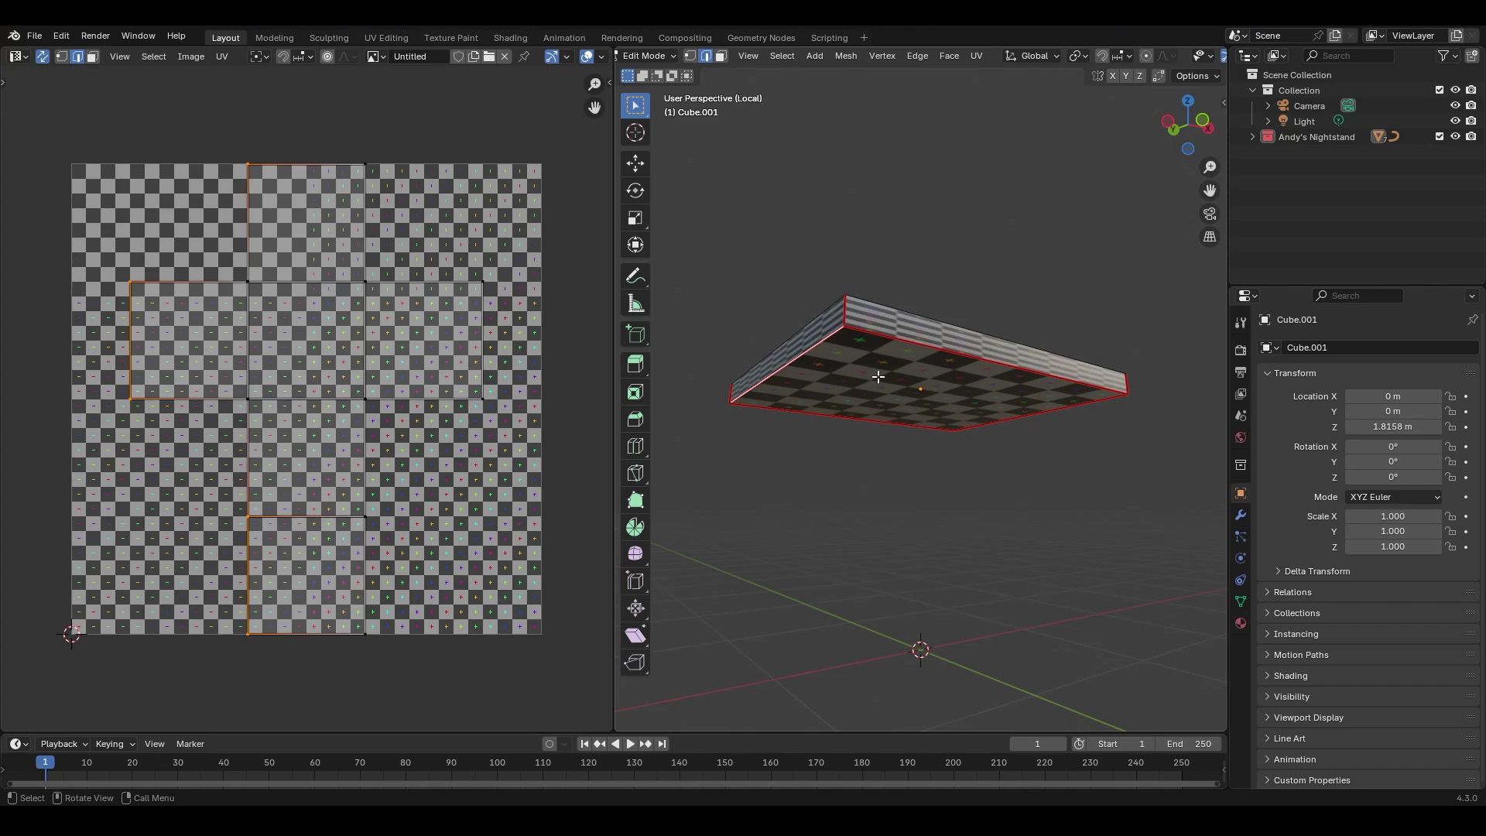
{"action": "key", "text": "a"}
{"action": "key", "text": "u"}
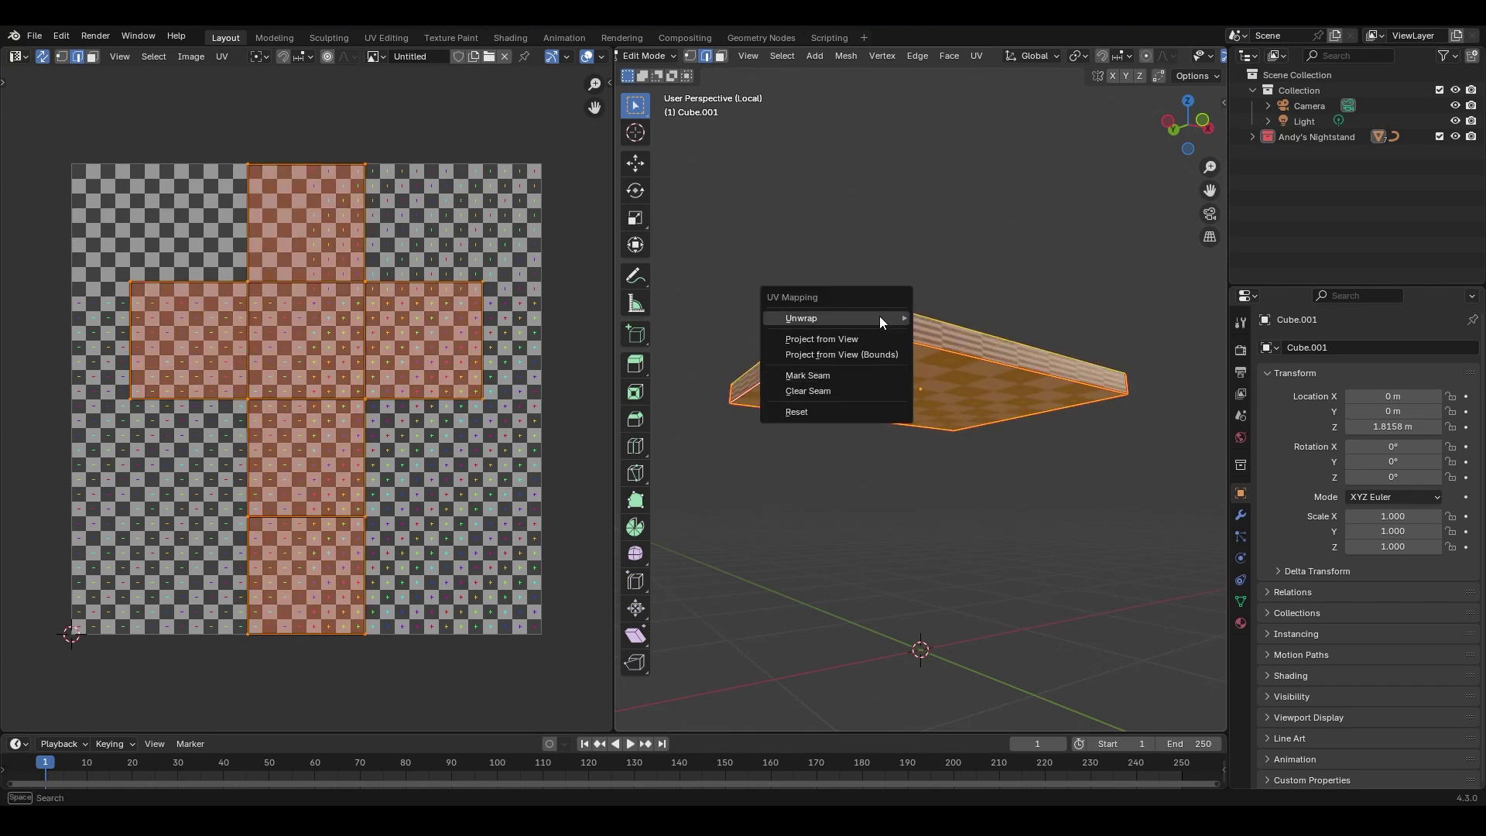
{"action": "mouse_move", "coordinate": [879, 316]}
{"action": "left_click", "coordinate": [960, 317]}
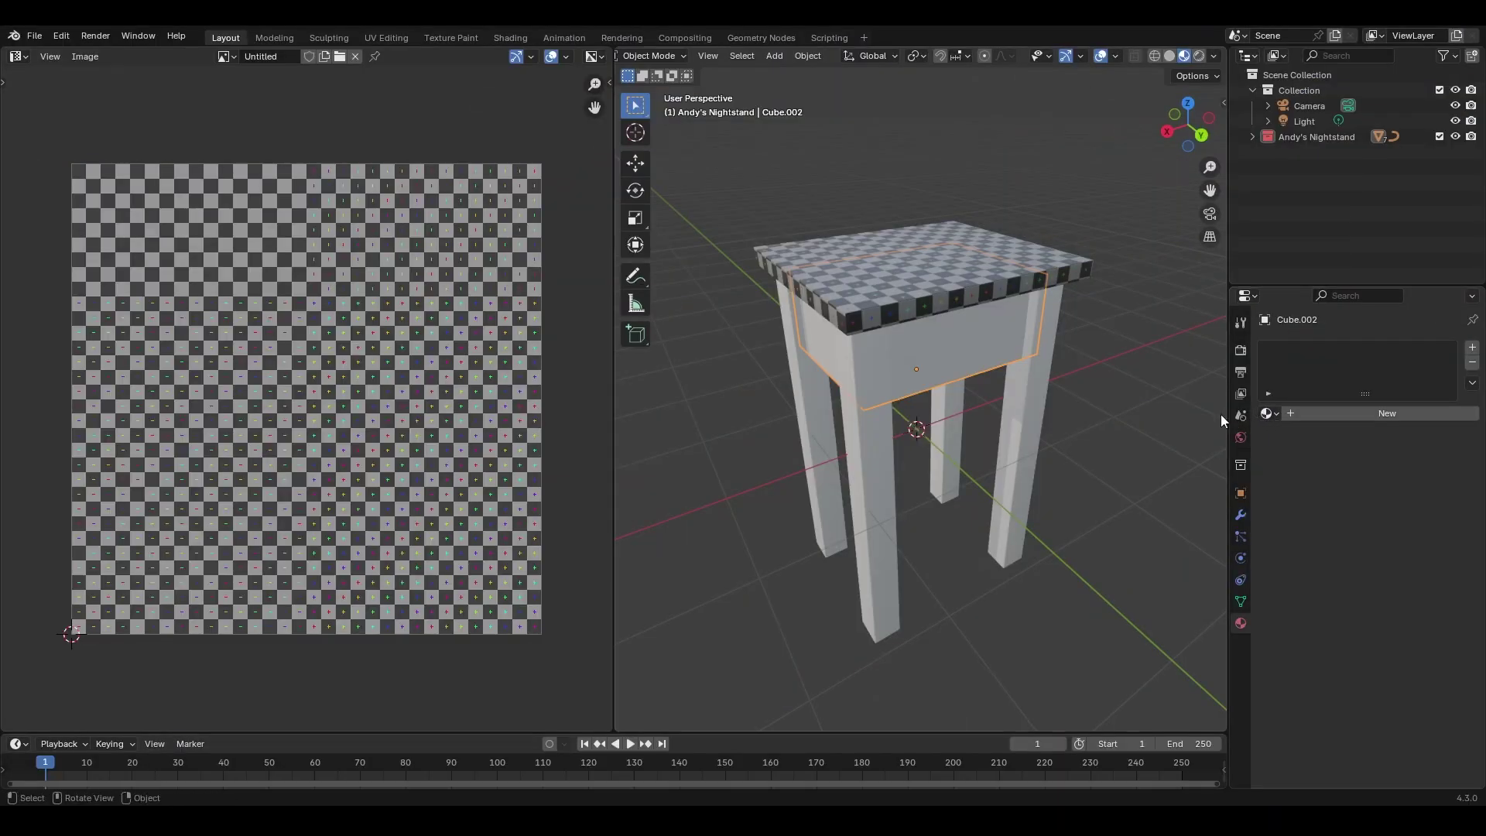
Assign the existing Material to the drawer housing below the tabletop and unwrap its whole mesh with the Angle Based method.
{"action": "left_click", "coordinate": [1267, 414]}
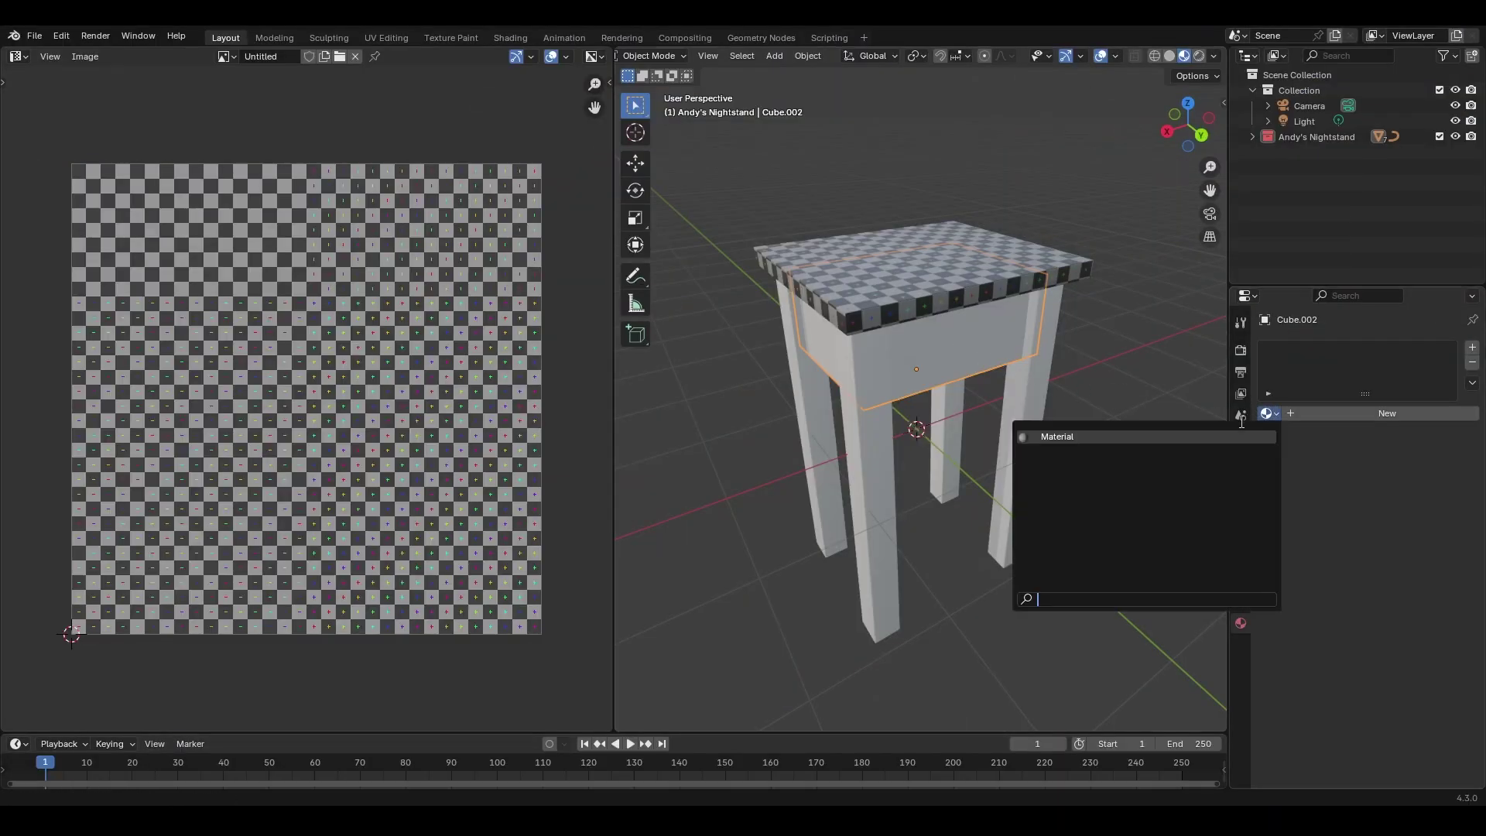
{"action": "left_click", "coordinate": [1051, 433]}
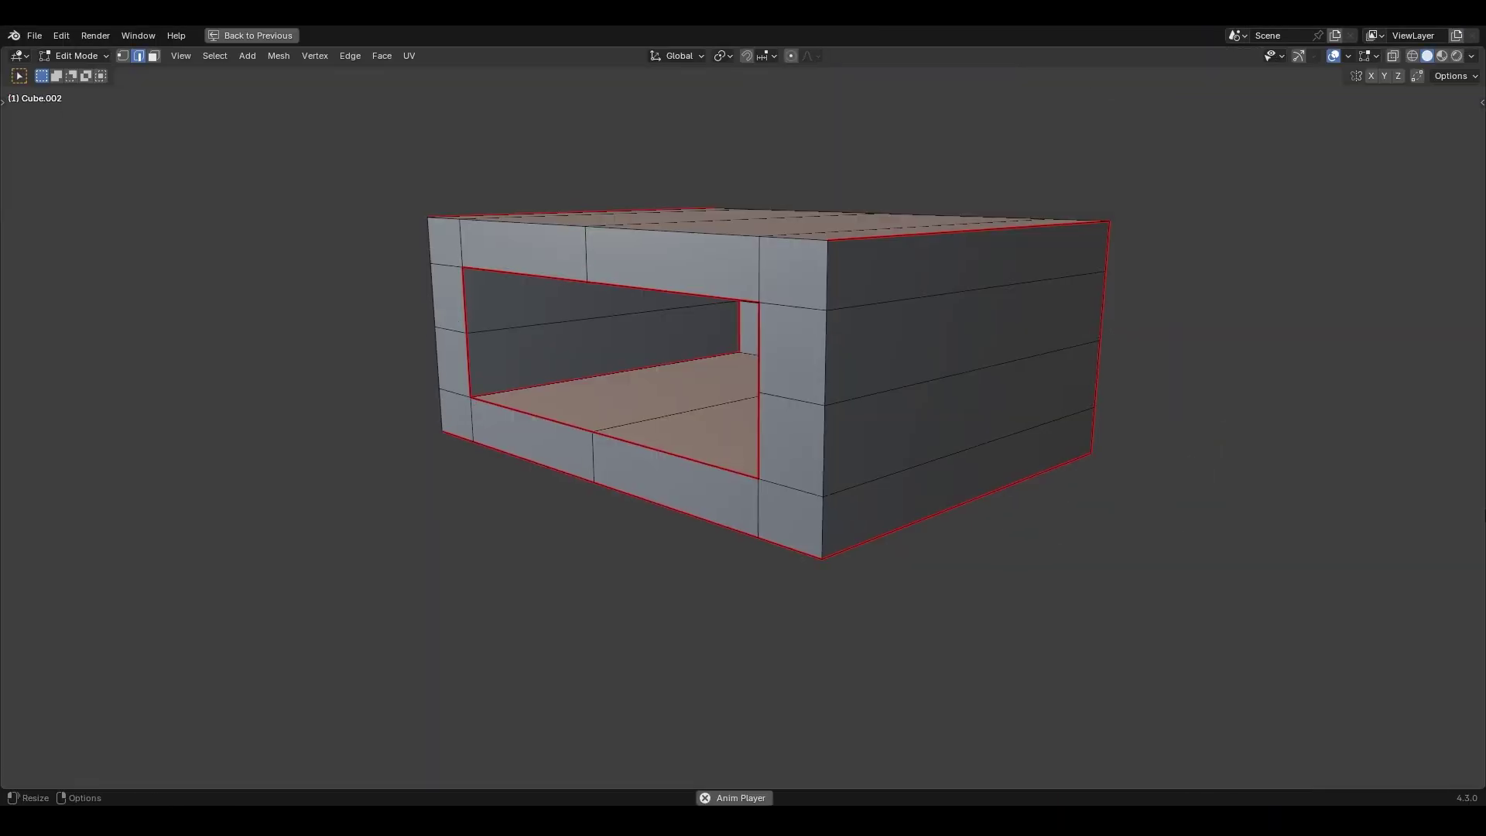
{"action": "key", "text": "space"}
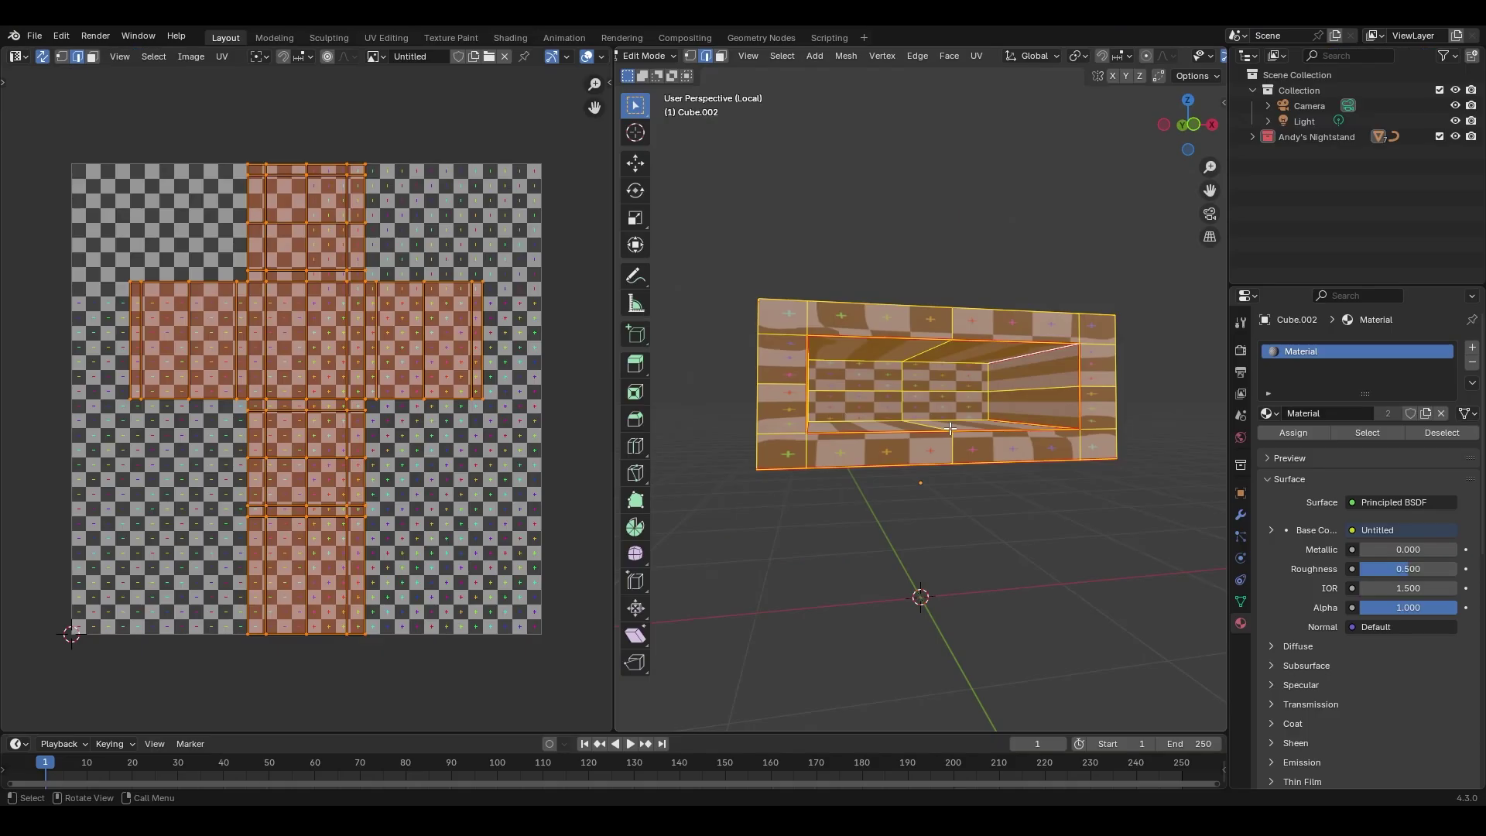
{"action": "key", "text": "u"}
{"action": "mouse_move", "coordinate": [953, 368]}
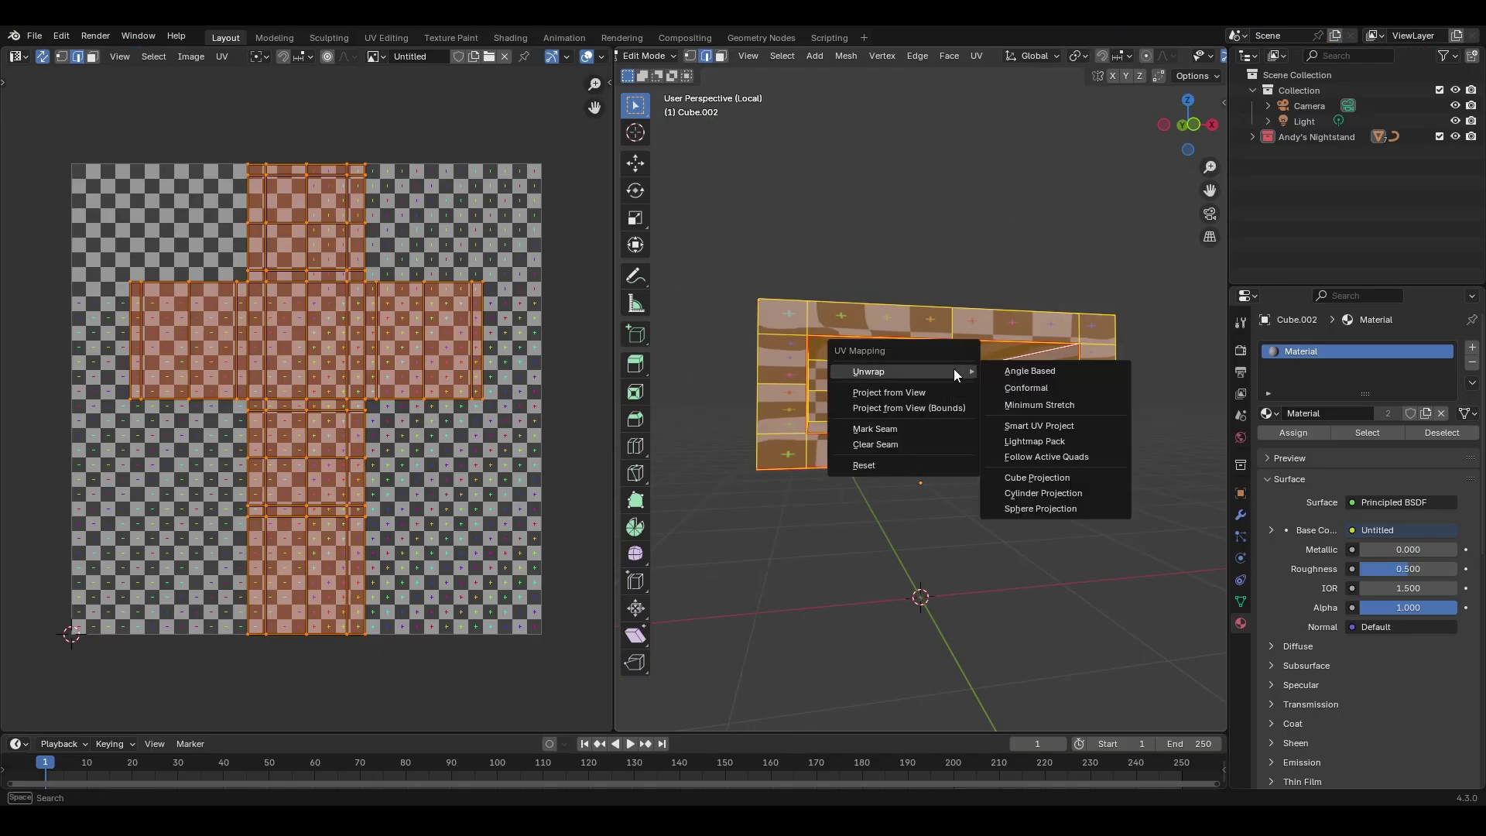
{"action": "left_click", "coordinate": [999, 370]}
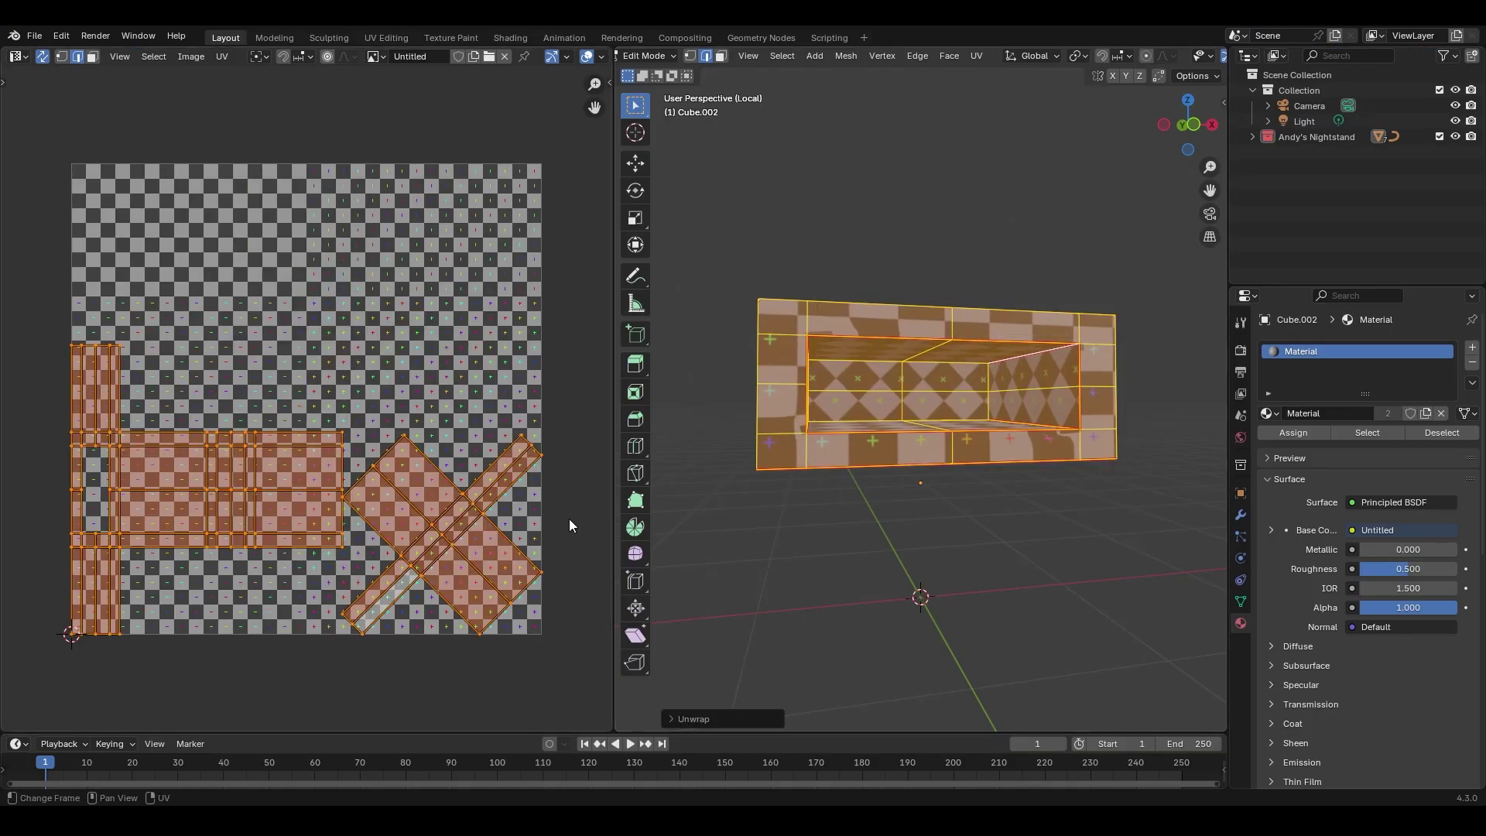
Select the drawer housing's linked diagonal UV island and rotate it by 45 degrees.
{"action": "left_click", "coordinate": [479, 453]}
{"action": "key", "text": "l"}
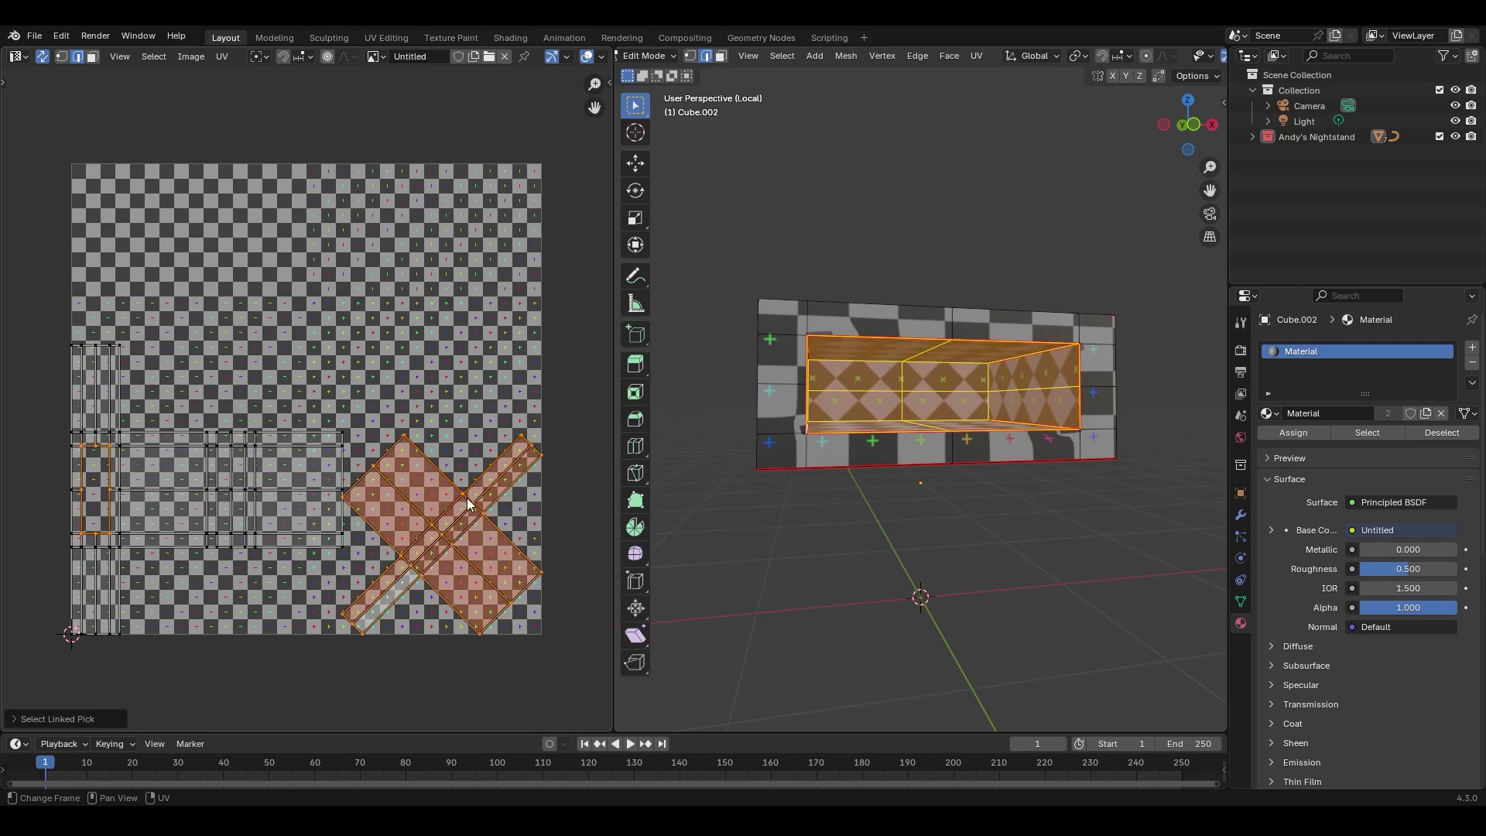
{"action": "type", "text": "3r45"}
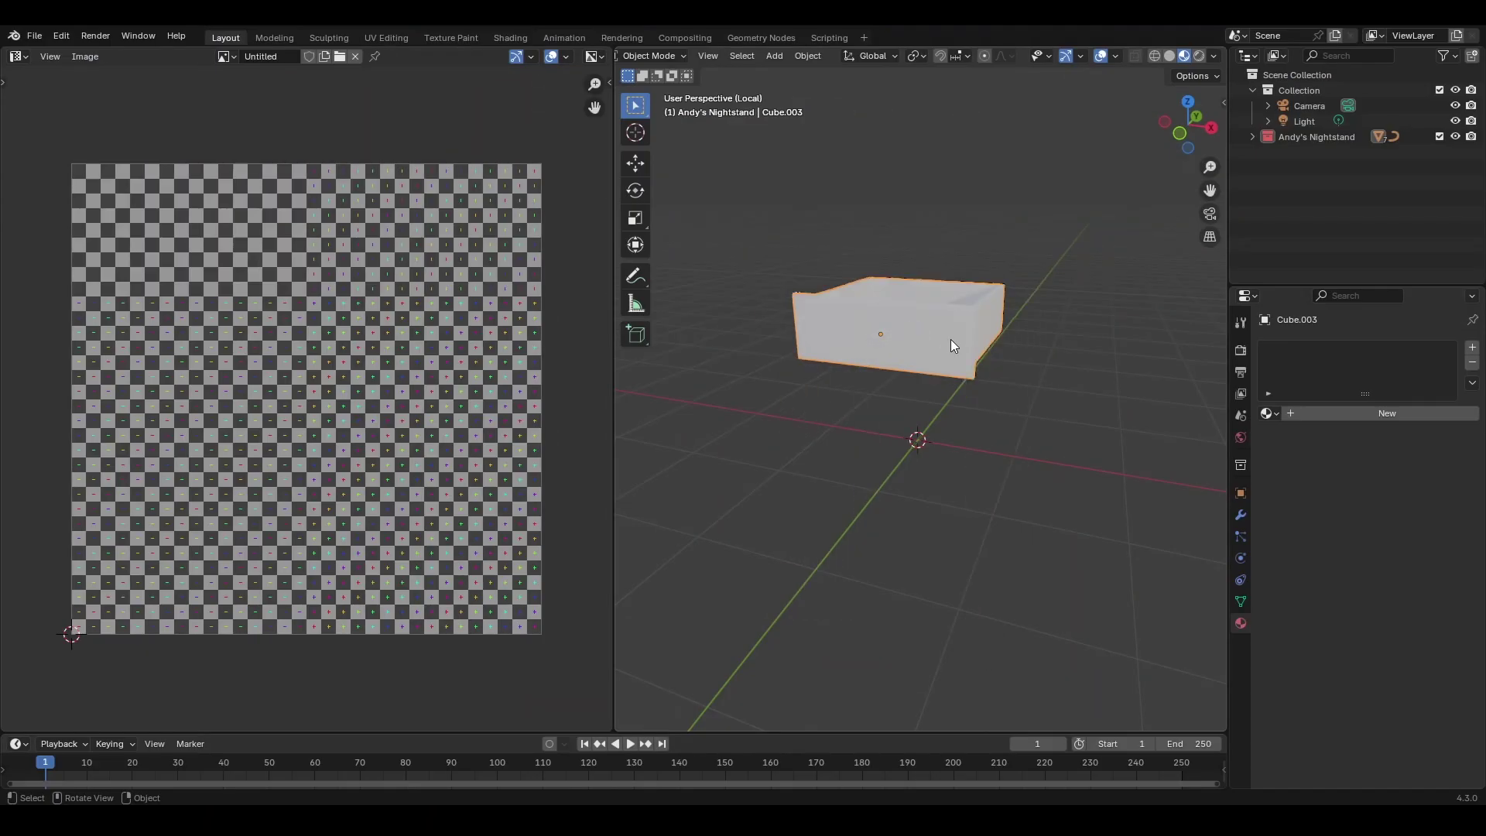
Assign the existing Material to the drawer box and unwrap its whole mesh with the Angle Based method.
{"action": "key", "text": "KP_Decimal"}
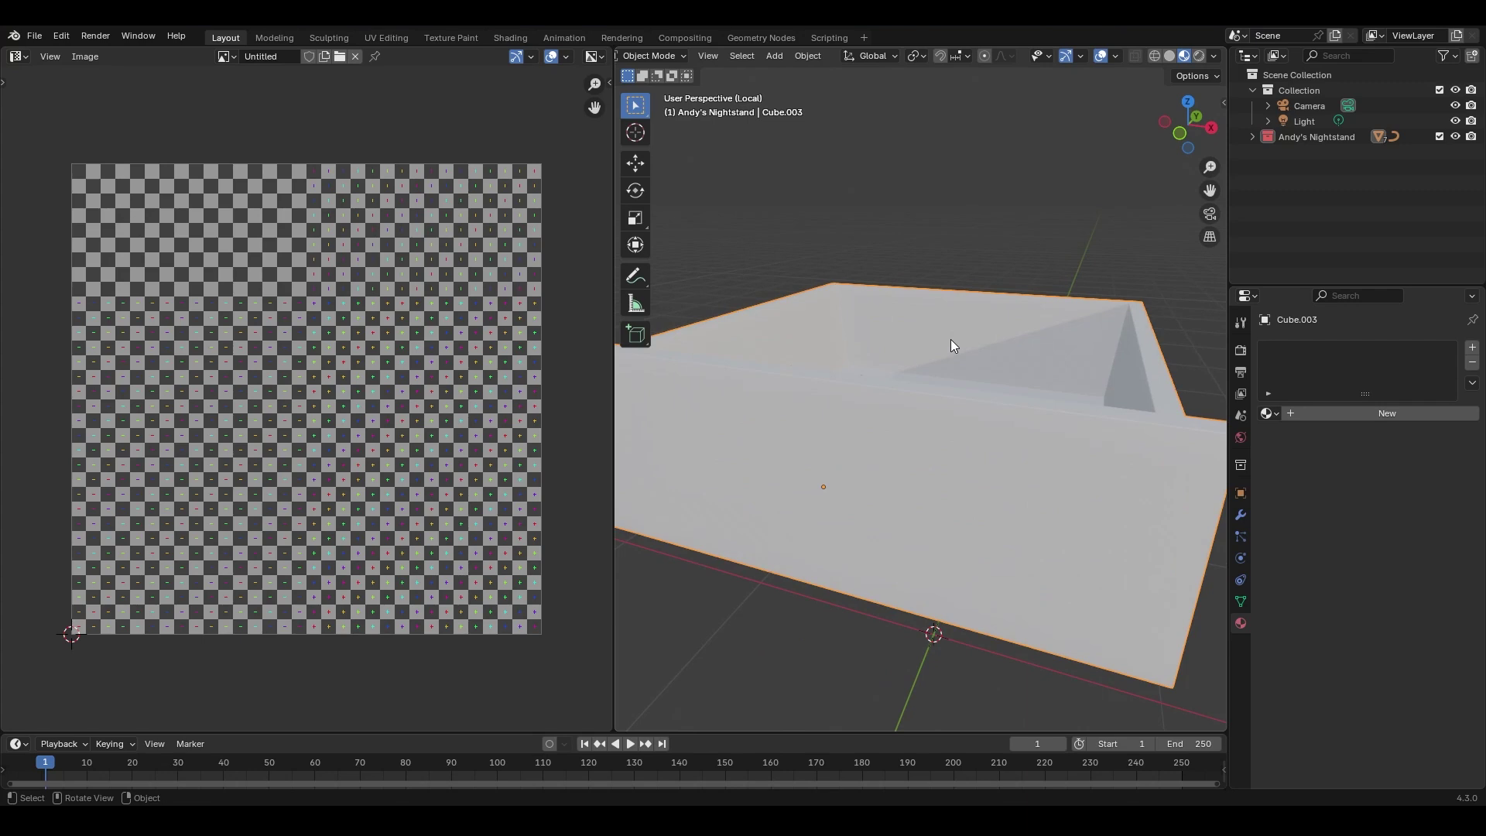
{"action": "left_click", "coordinate": [1267, 413]}
{"action": "left_click", "coordinate": [1225, 437]}
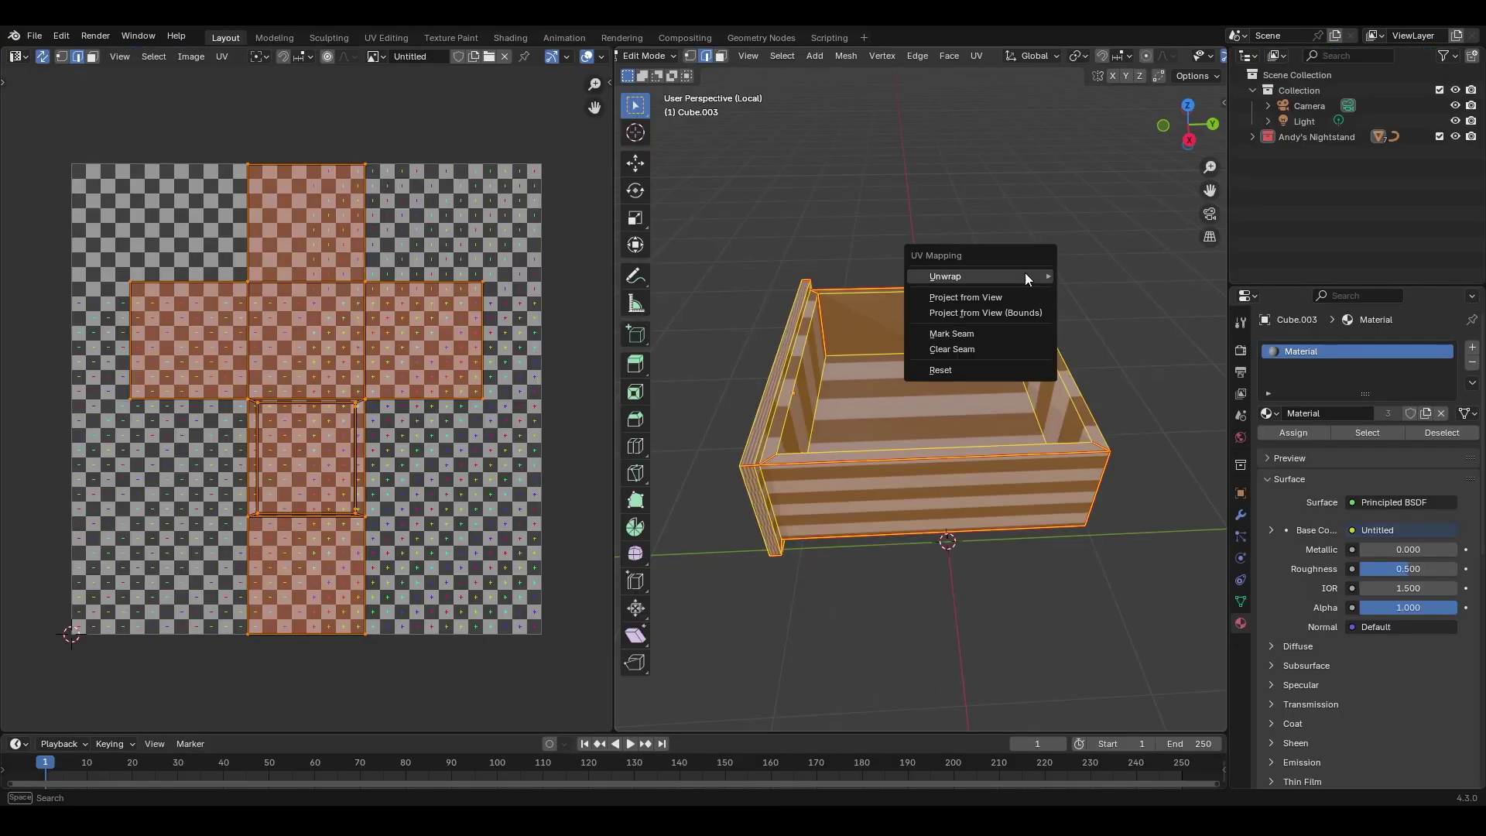
{"action": "mouse_move", "coordinate": [1025, 272]}
{"action": "left_click", "coordinate": [1107, 269]}
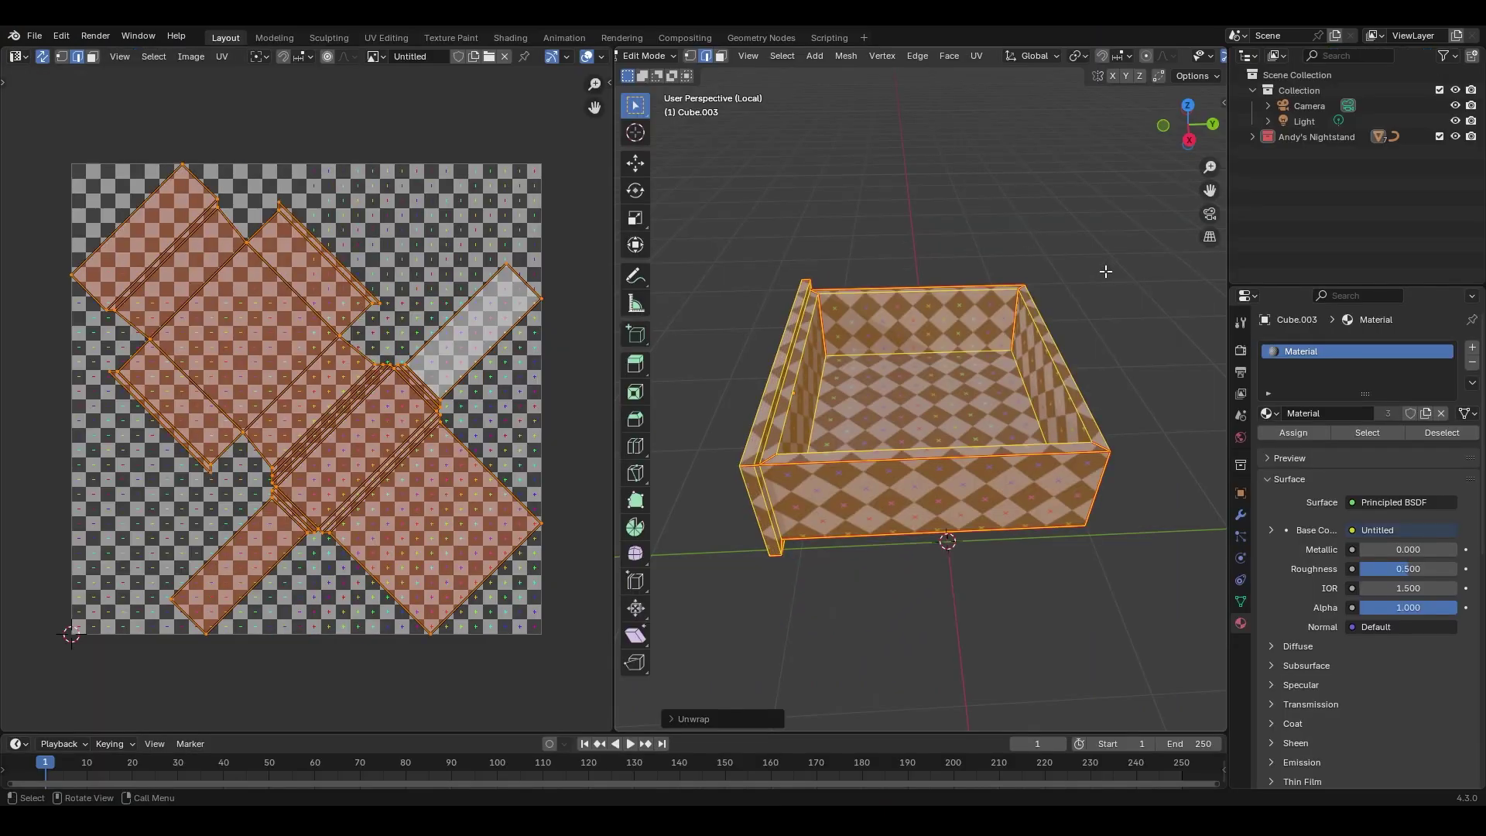
In face selection mode, select the drawer's linked UV island and rotate it by 45 degrees.
{"action": "left_click", "coordinate": [92, 56]}
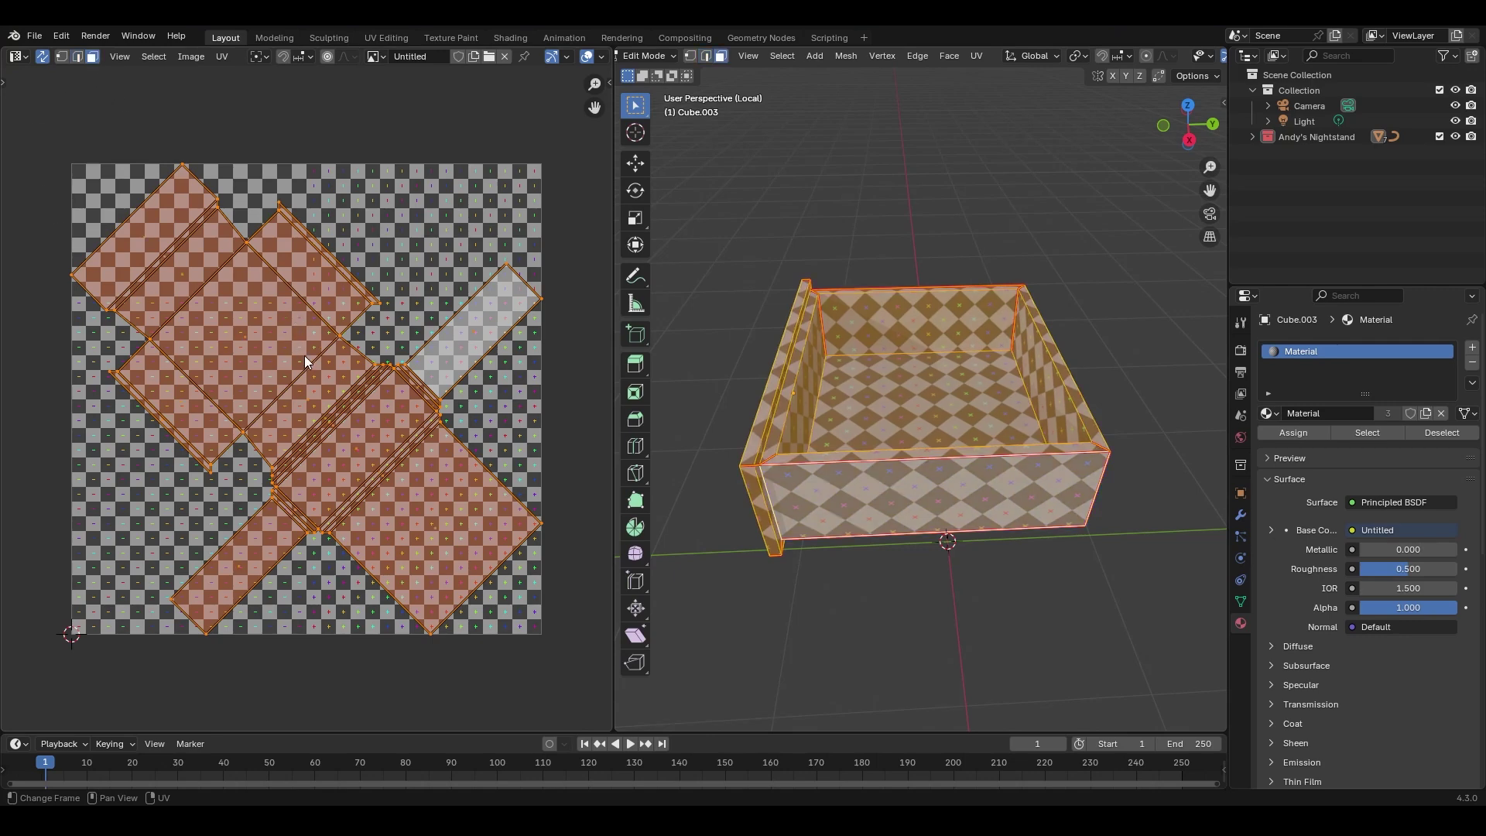
{"action": "key", "text": "l"}
{"action": "type", "text": "r"}
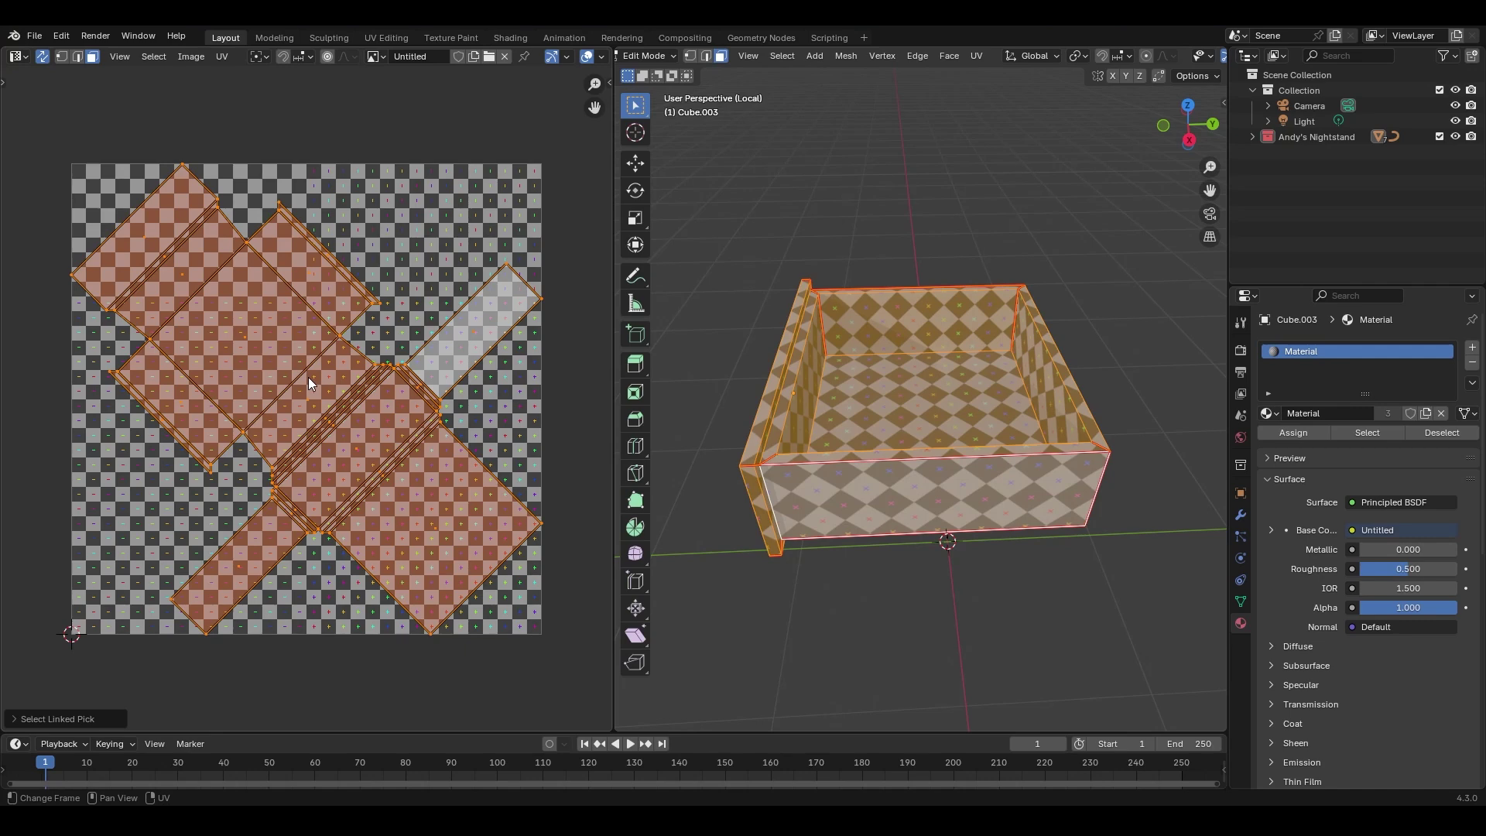
{"action": "type", "text": "45"}
{"action": "key", "text": "Return"}
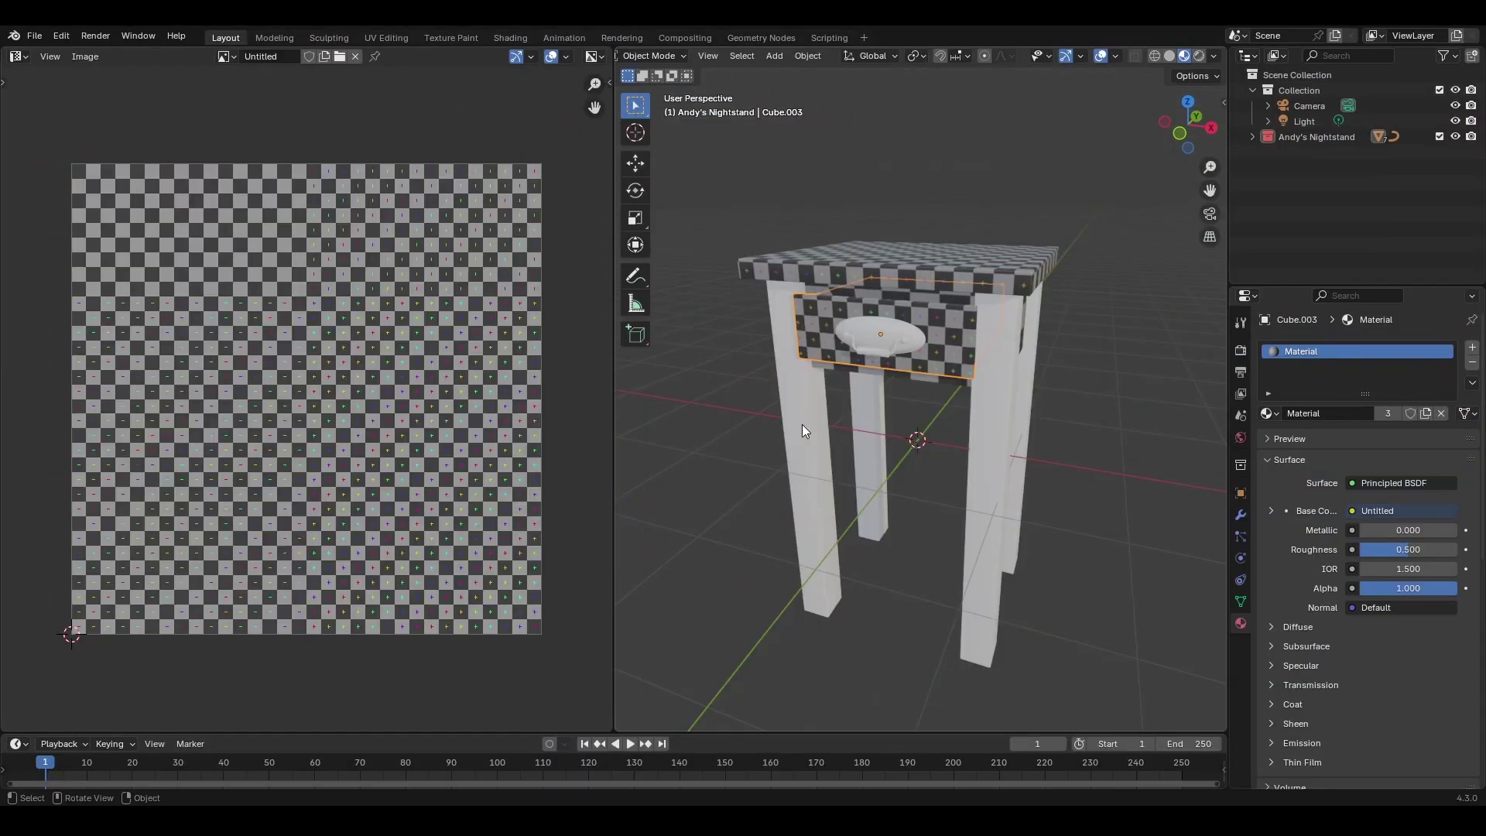
Isolate the nightstand's legs, check their modifiers, and assign the existing Material to them.
{"action": "left_click", "coordinate": [799, 425]}
{"action": "key", "text": "KP_Divide"}
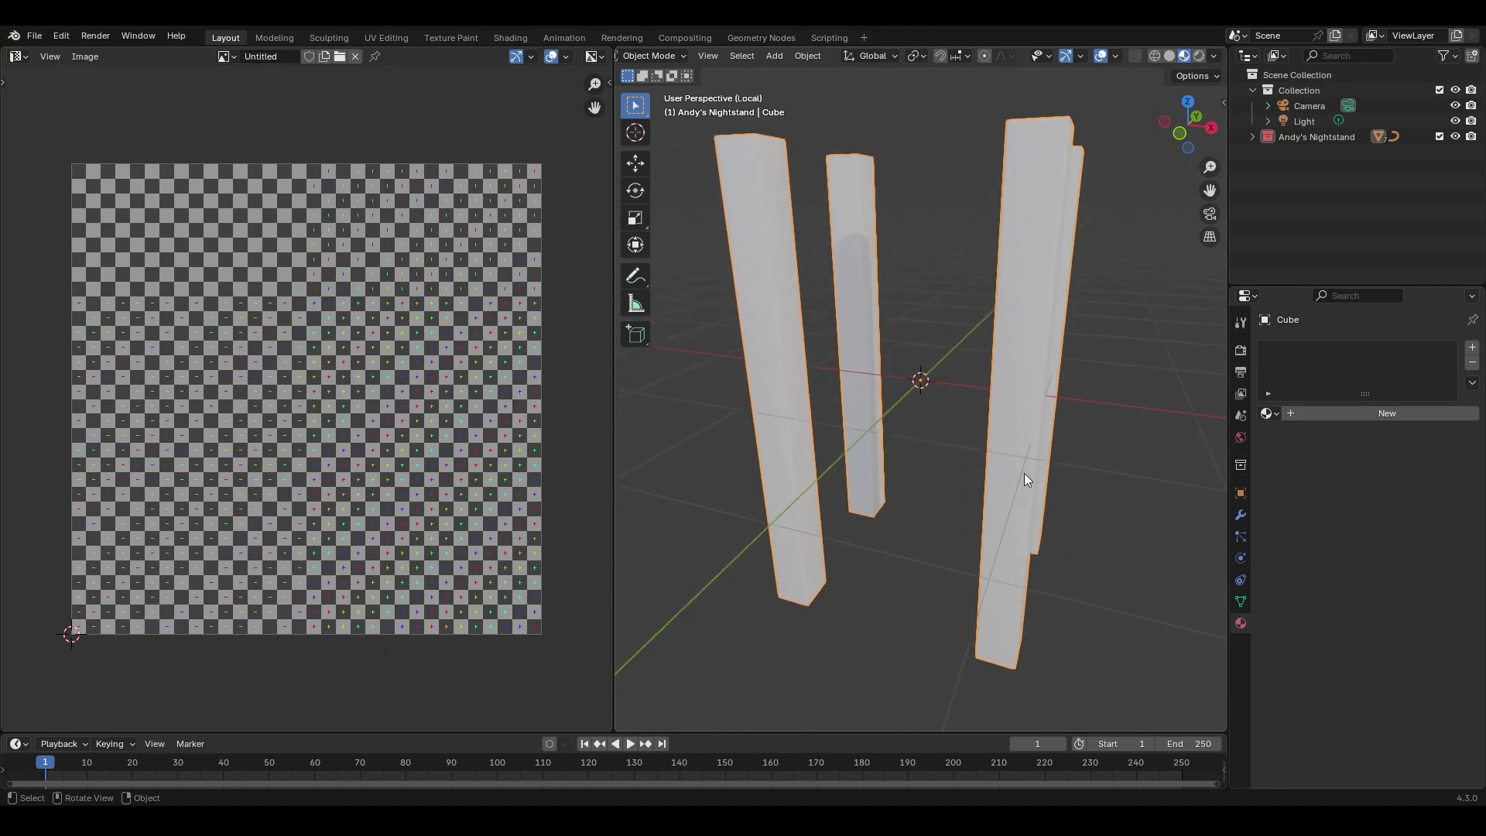
{"action": "left_click", "coordinate": [1241, 515]}
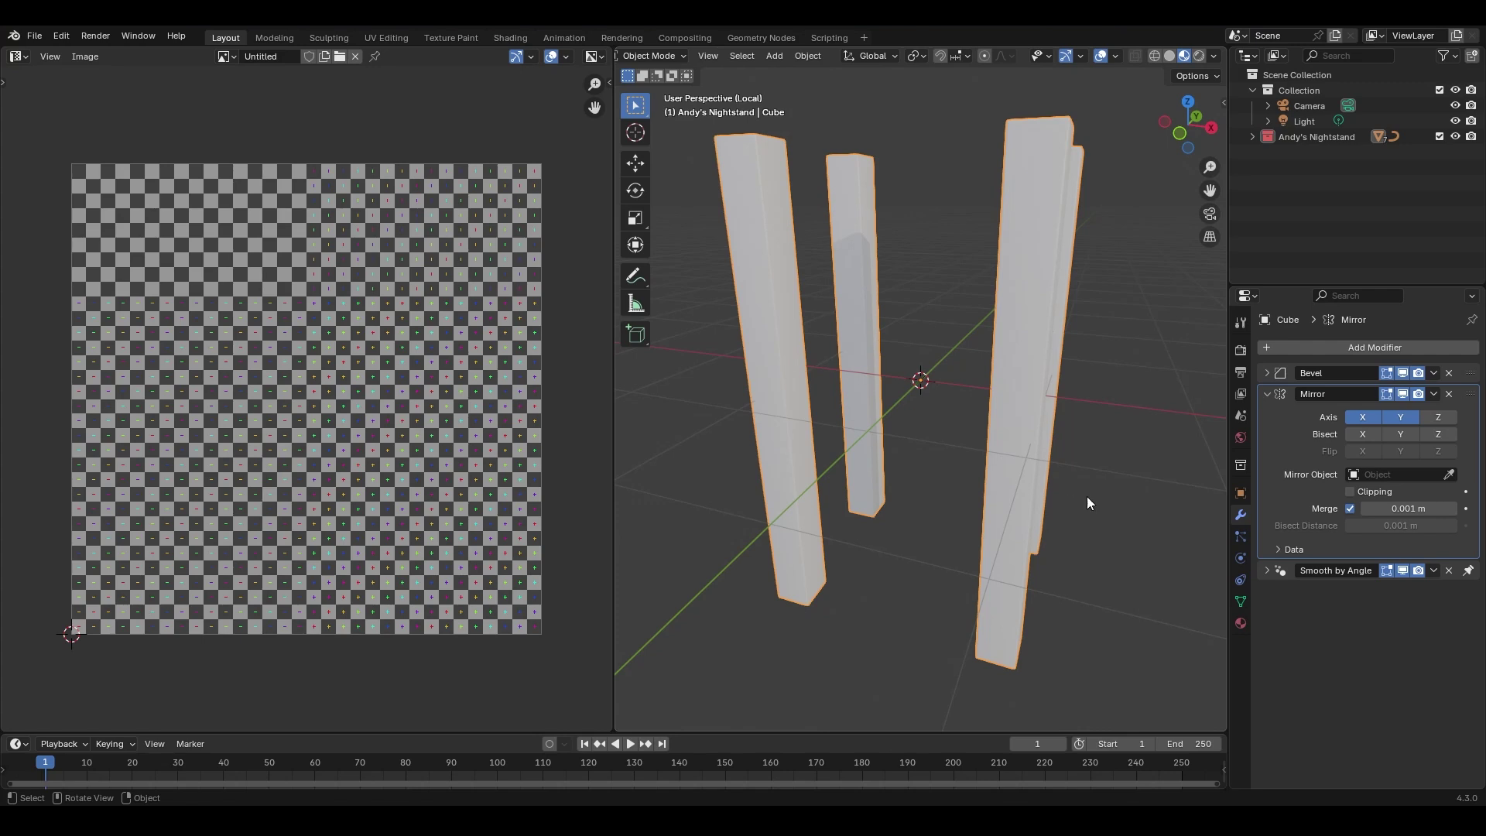
{"action": "left_click", "coordinate": [1241, 623]}
{"action": "left_click", "coordinate": [1267, 413]}
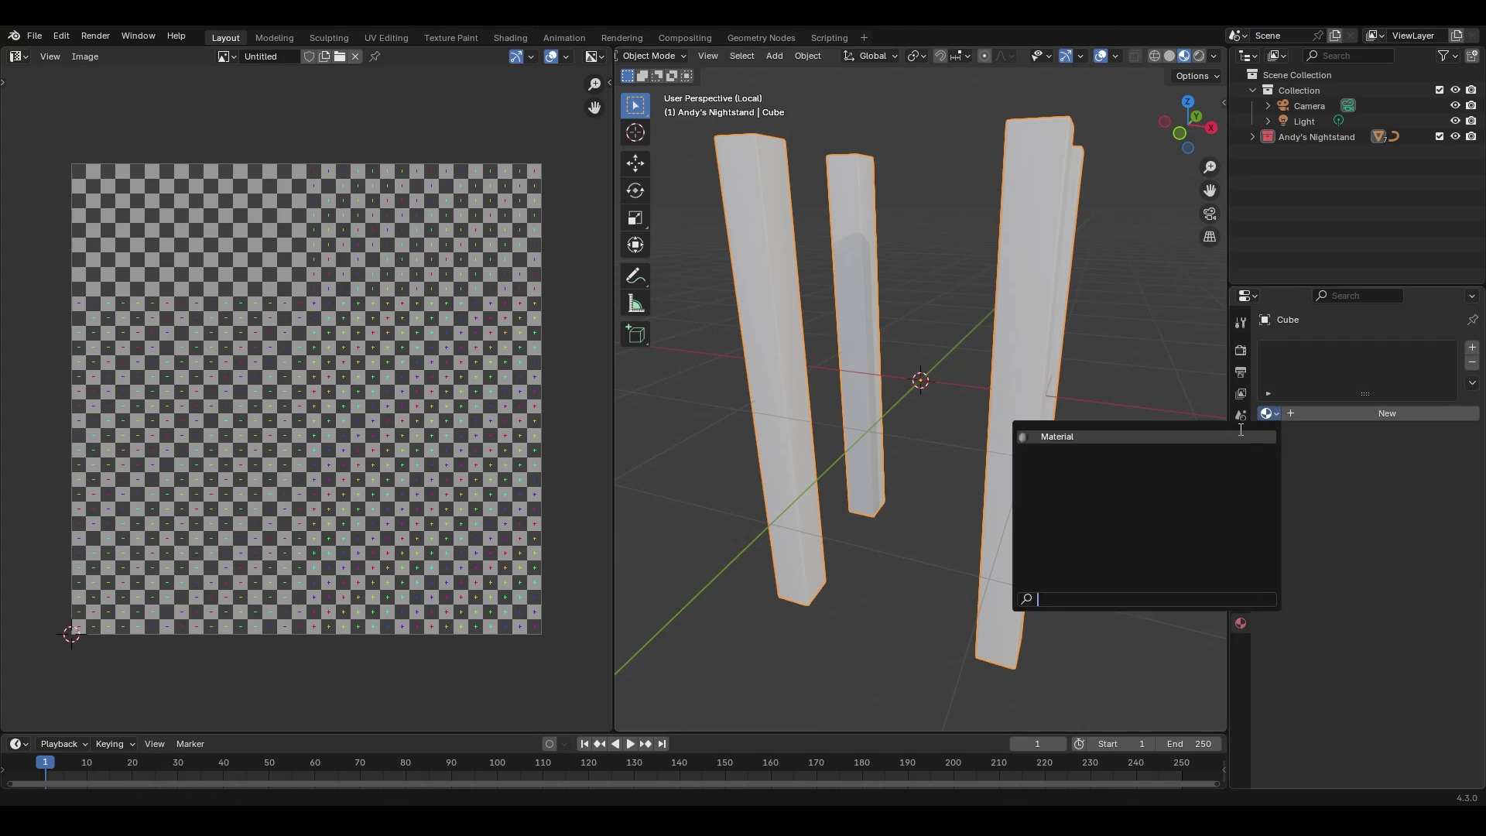
{"action": "left_click", "coordinate": [1241, 435]}
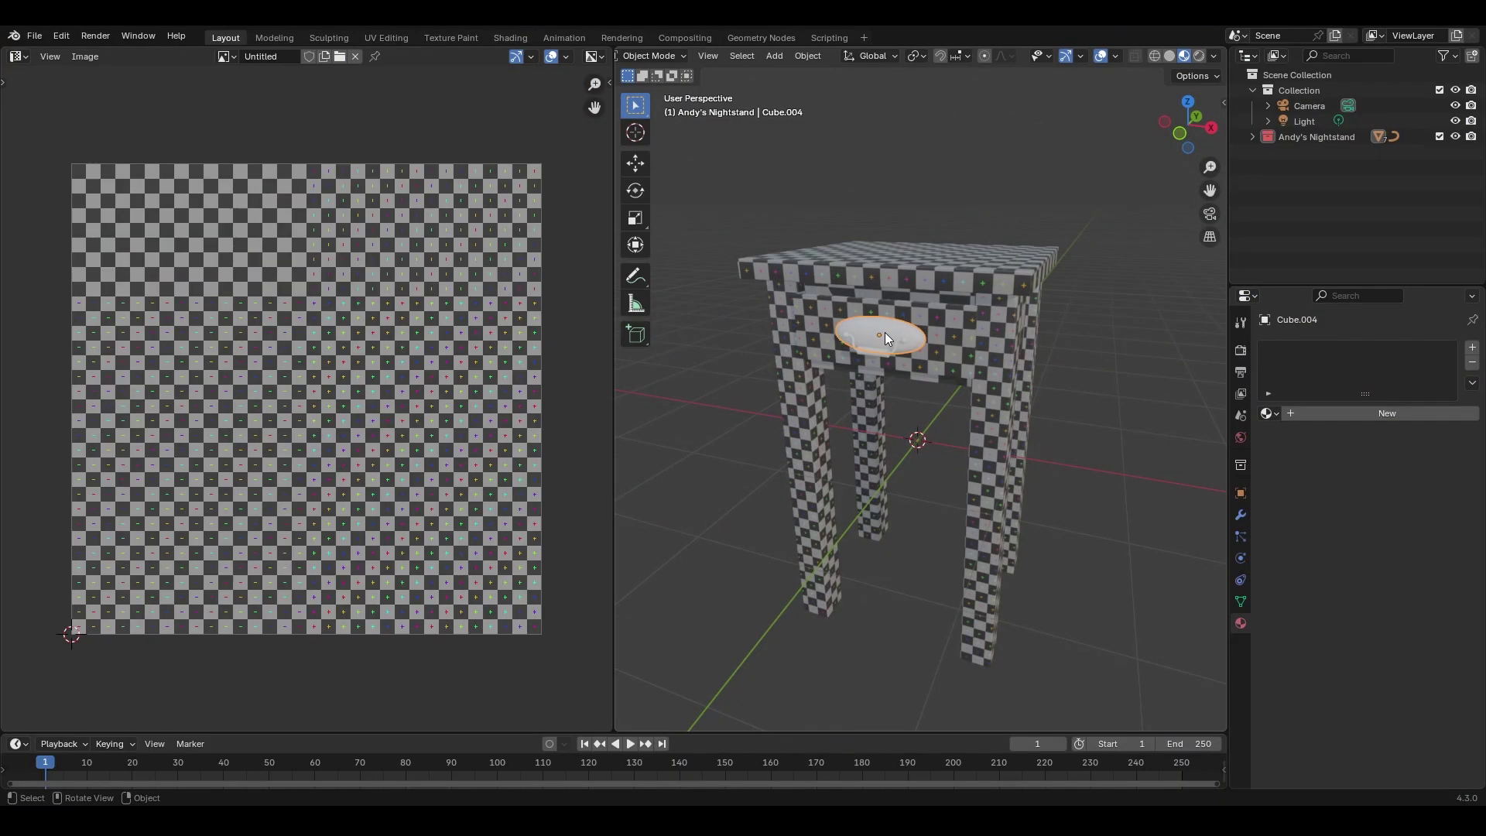
Isolate the drawer handle's oval backplate and assign the existing Material to it.
{"action": "key", "text": "KP_Divide"}
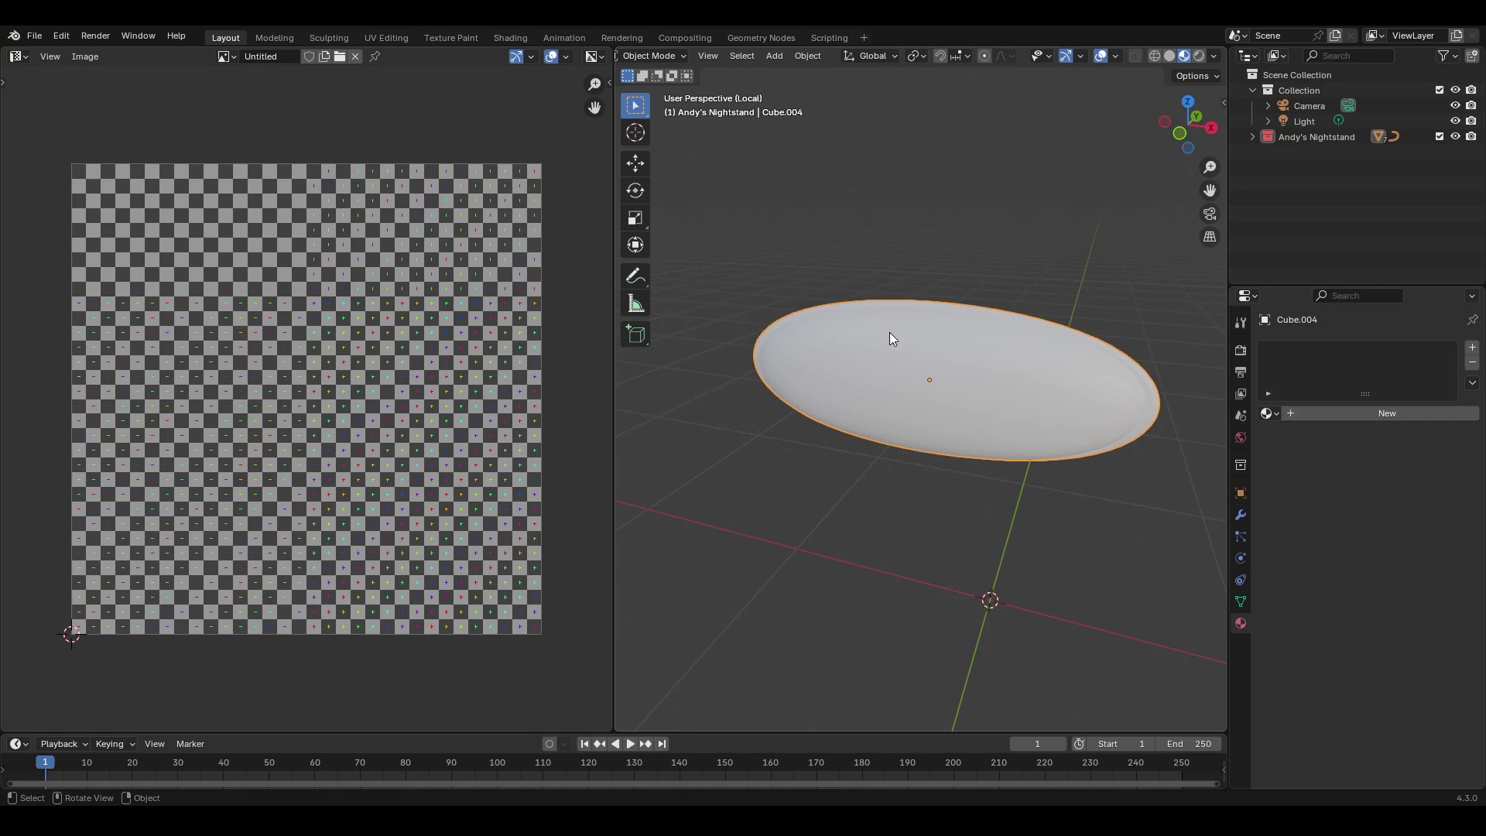
{"action": "left_click", "coordinate": [1270, 413]}
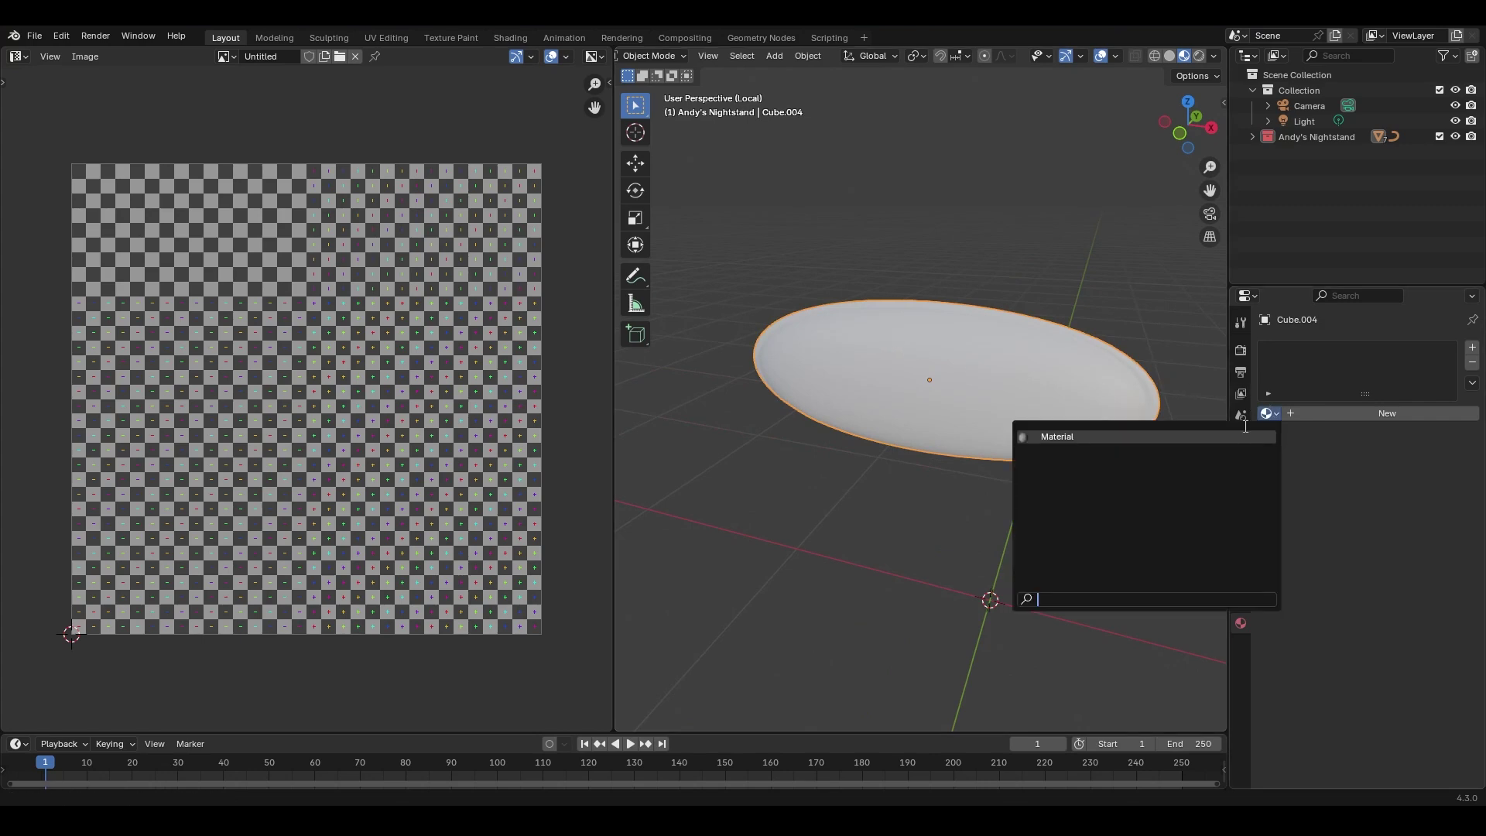
{"action": "left_click", "coordinate": [1246, 437]}
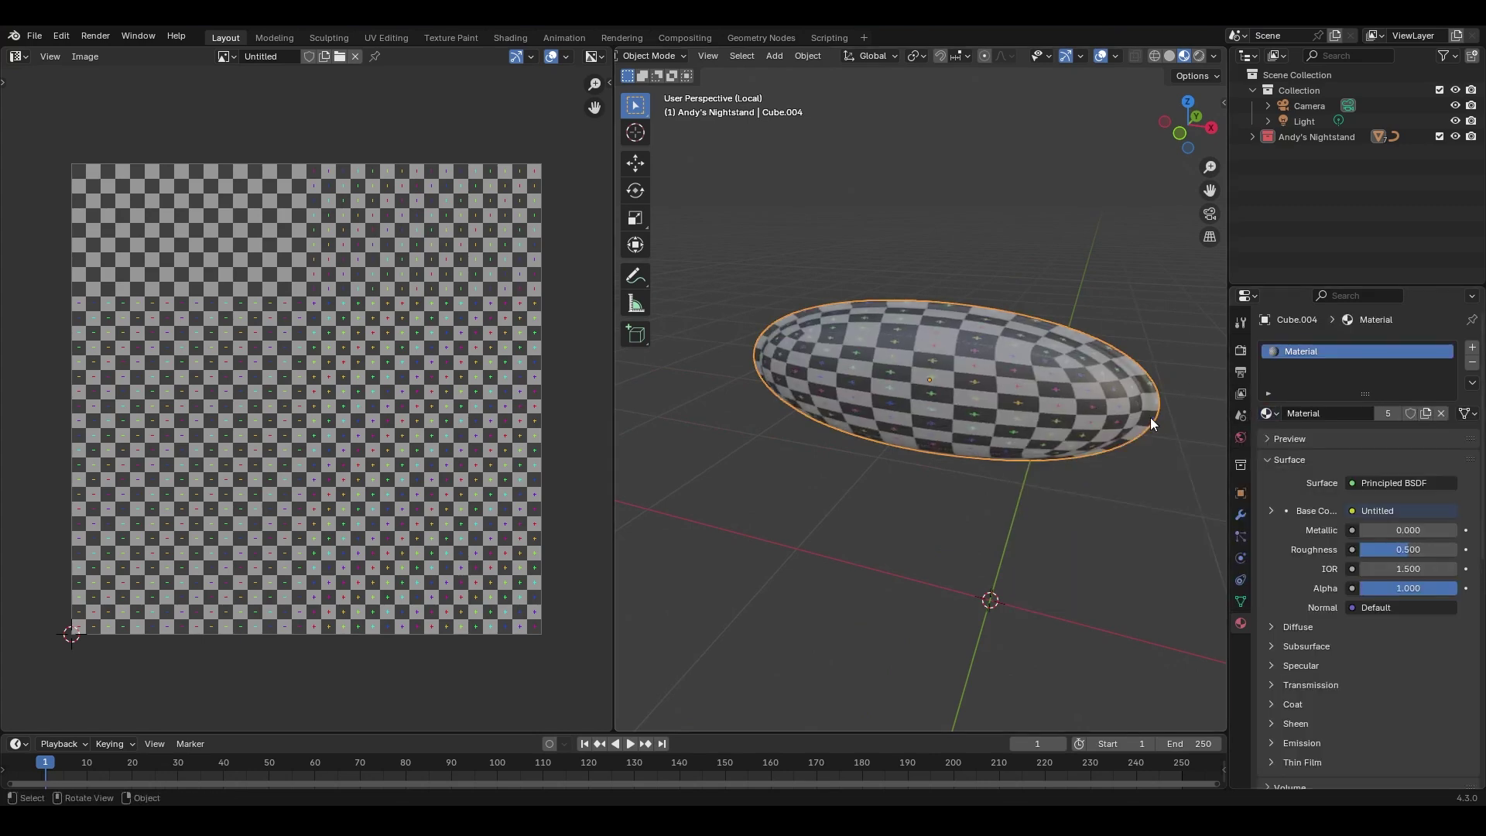
Apply the backplate's Subdivision modifier at viewport level 1, add a new level 1 Subdivision, and compare it switched off and on.
{"action": "left_click", "coordinate": [1241, 514]}
{"action": "left_click", "coordinate": [1403, 373]}
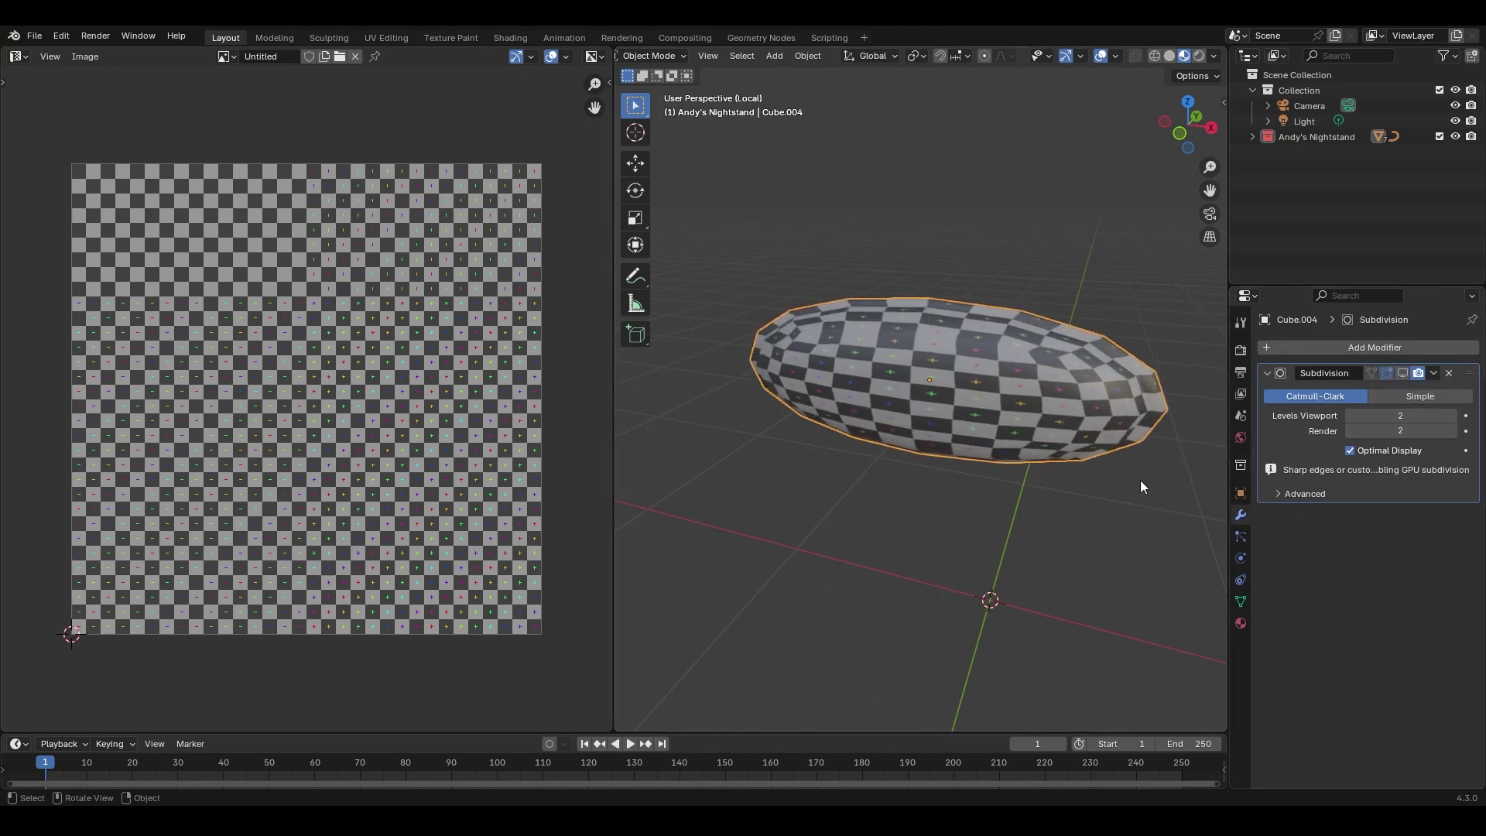
{"action": "left_click", "coordinate": [1402, 375]}
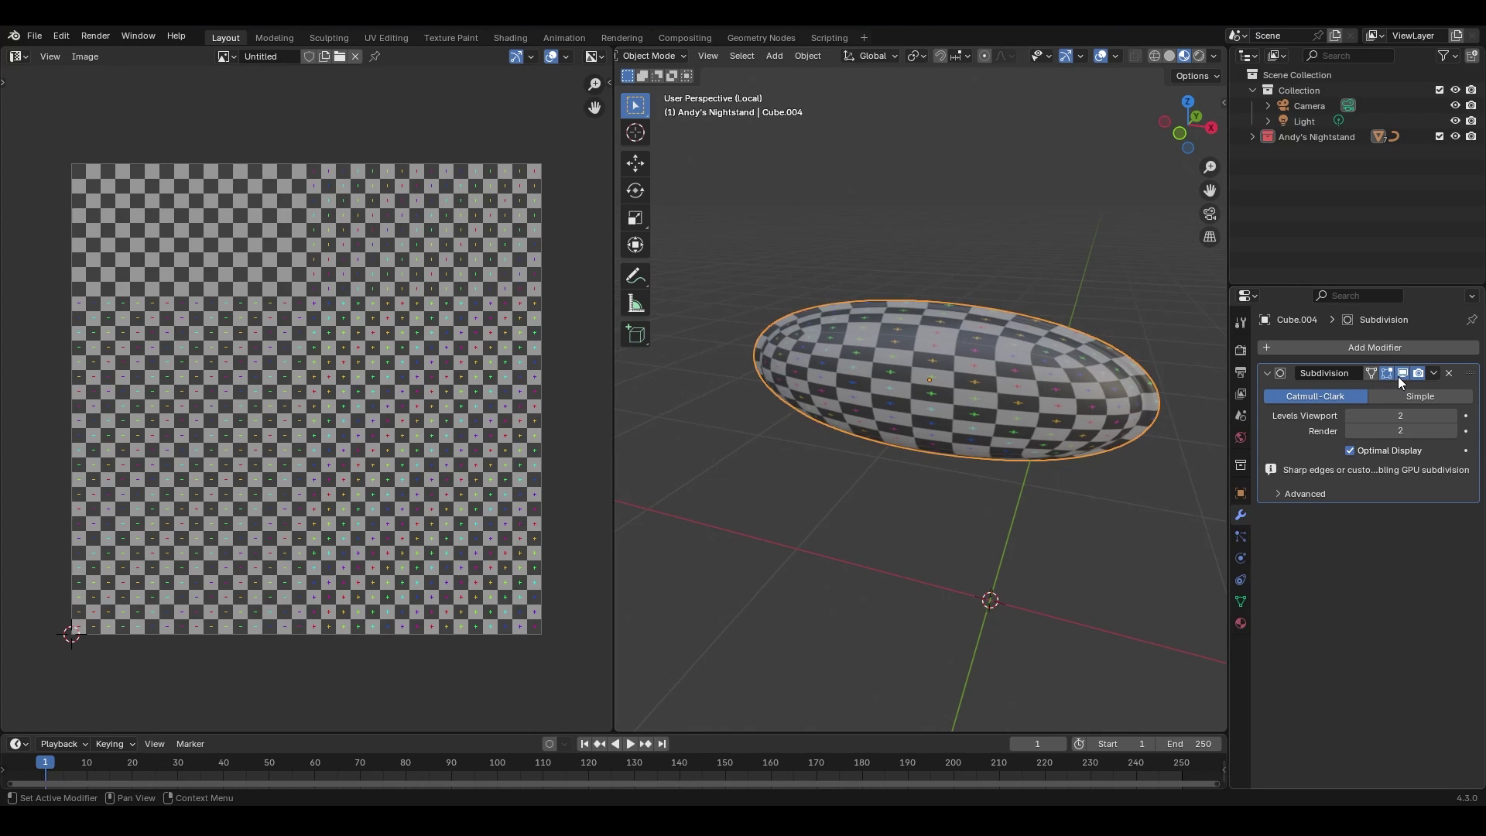
{"action": "mouse_move", "coordinate": [957, 381]}
{"action": "middle_mouse_down"}
{"action": "mouse_move", "coordinate": [931, 379]}
{"action": "mouse_move", "coordinate": [963, 384]}
{"action": "middle_mouse_up"}
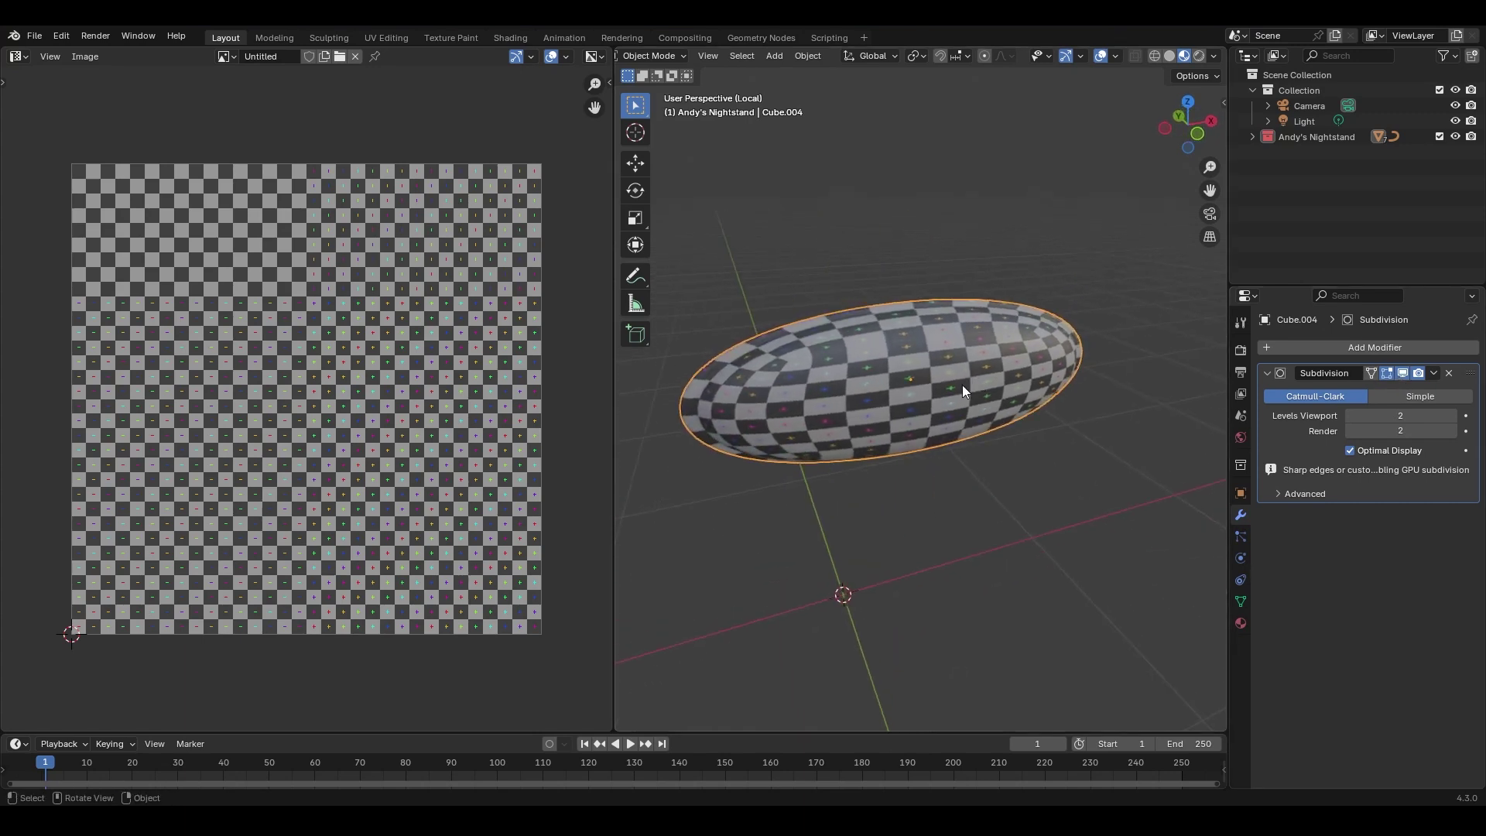
{"action": "left_click", "coordinate": [1348, 415]}
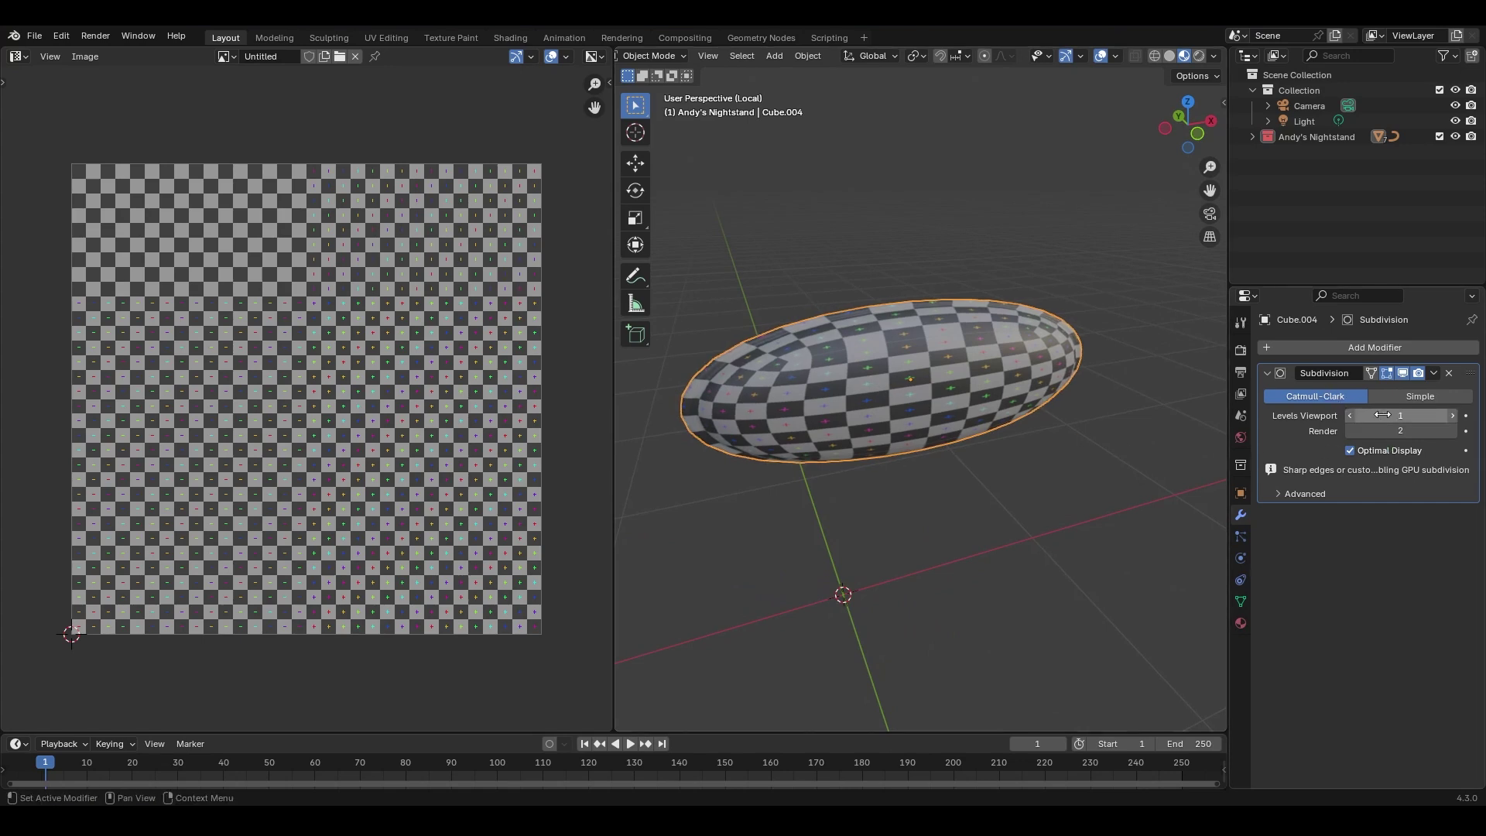
{"action": "key", "text": "ctrl+a"}
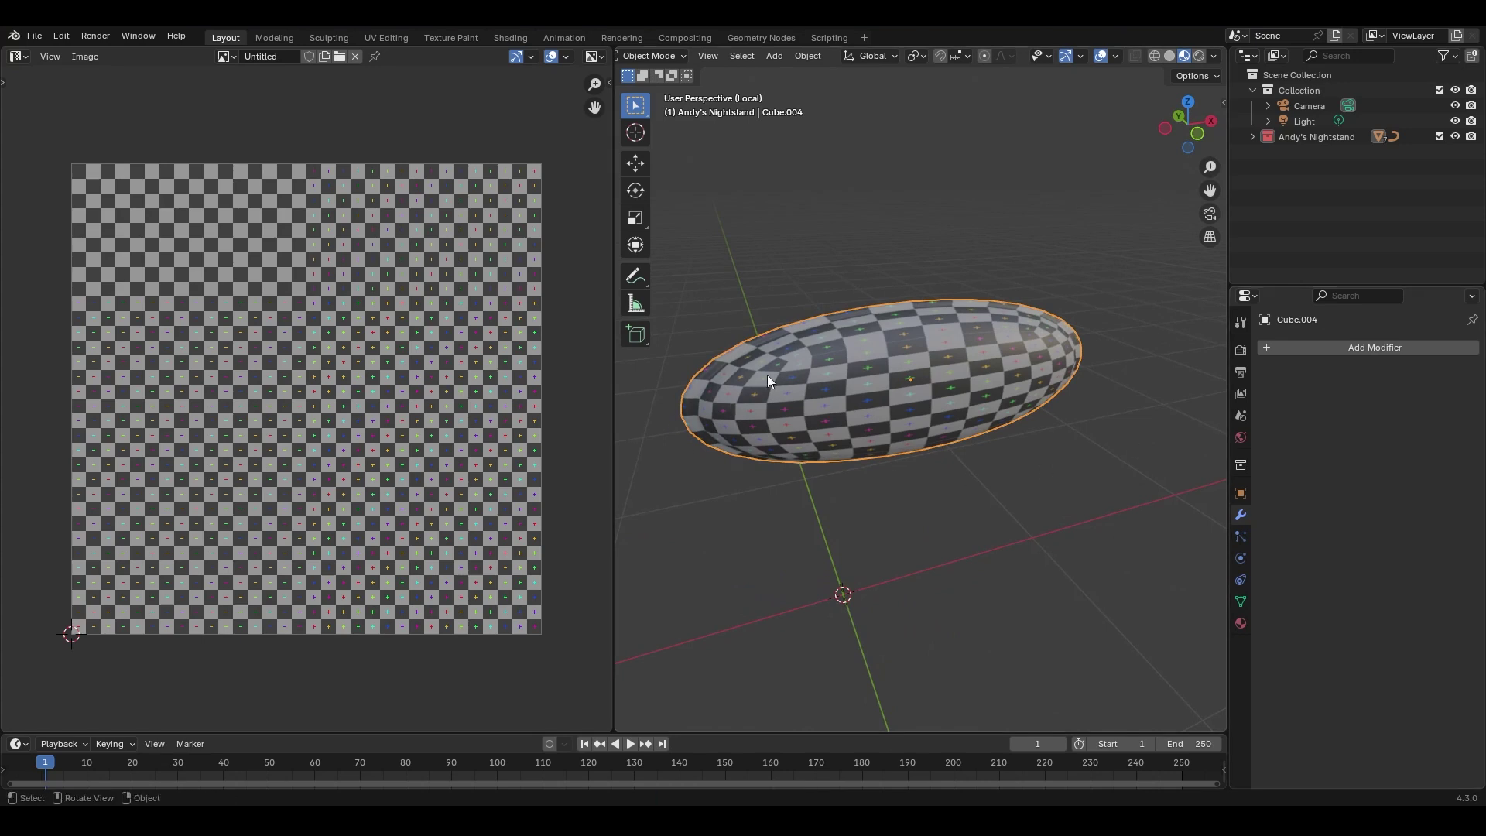
{"action": "key", "text": "ctrl+1"}
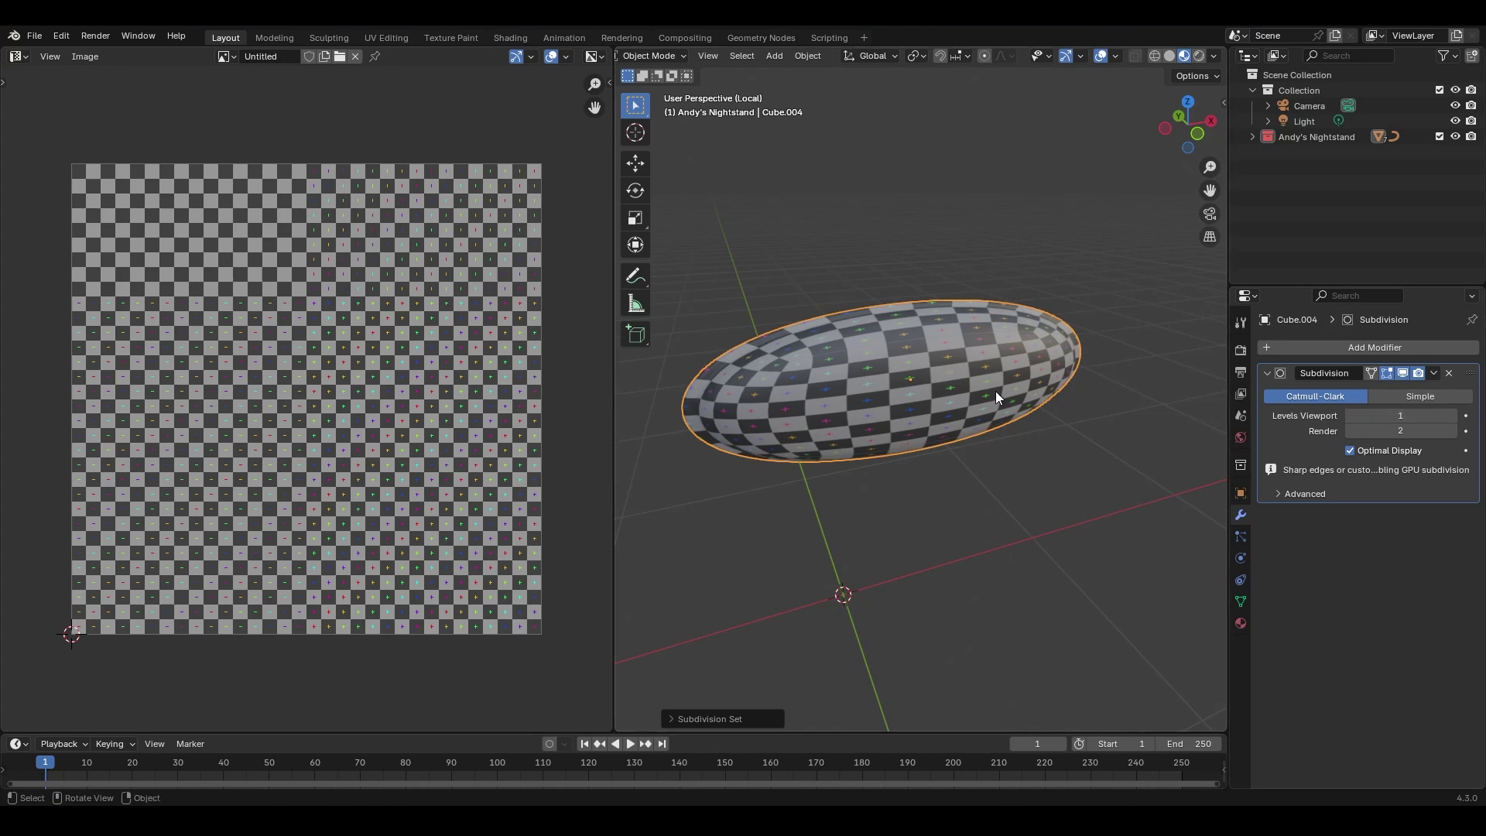
{"action": "left_click", "coordinate": [1403, 374]}
{"action": "left_click", "coordinate": [1403, 374]}
{"action": "left_click", "coordinate": [1403, 374]}
{"action": "left_click", "coordinate": [1403, 374]}
Unwrap the backplate's entire mesh with the Angle Based method.
{"action": "key", "text": "Tab"}
{"action": "key", "text": "a"}
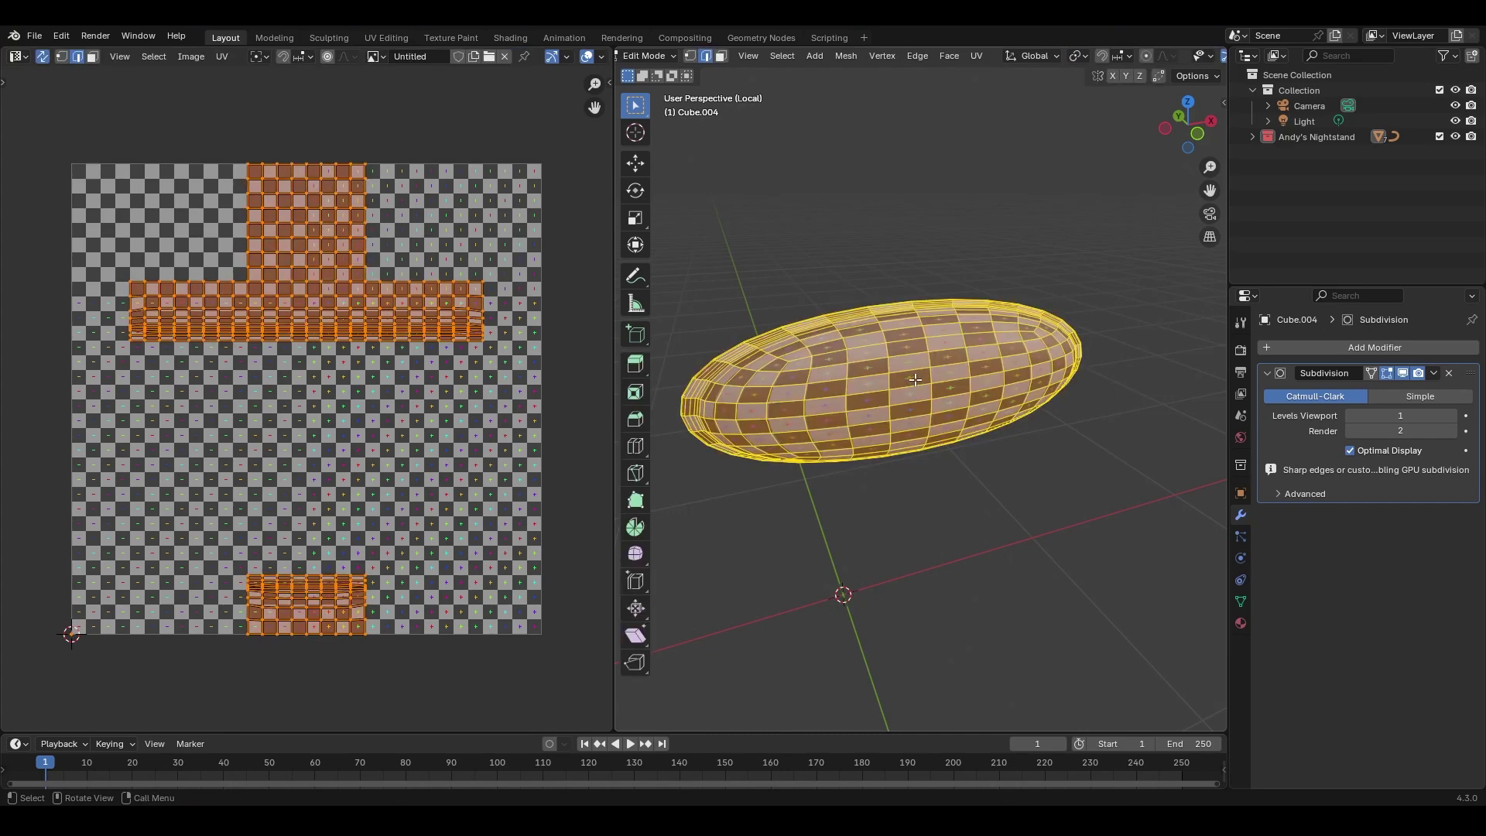
{"action": "key", "text": "u"}
{"action": "mouse_move", "coordinate": [813, 376]}
{"action": "left_click", "coordinate": [952, 376]}
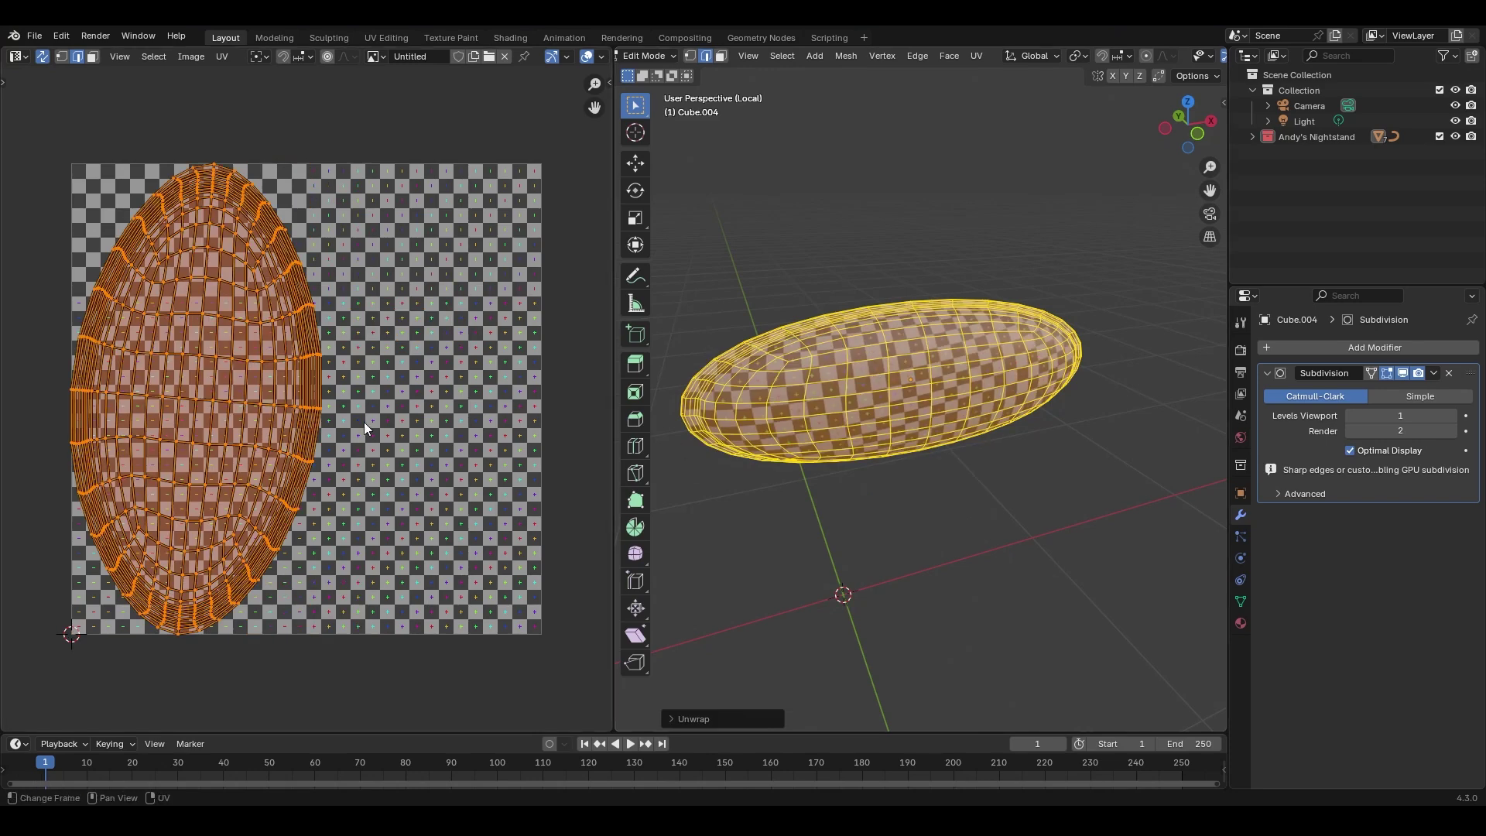
Examine the backplate's hollow back in Solid shading and select the edge loop around its rear opening.
{"action": "mouse_move", "coordinate": [784, 382]}
{"action": "middle_mouse_down"}
{"action": "mouse_move", "coordinate": [973, 390]}
{"action": "mouse_move", "coordinate": [1001, 370]}
{"action": "mouse_move", "coordinate": [1015, 311]}
{"action": "mouse_move", "coordinate": [982, 294]}
{"action": "middle_mouse_up"}
{"action": "key", "text": "Tab"}
{"action": "key", "text": "z"}
{"action": "left_click", "coordinate": [1023, 364]}
{"action": "left_click", "coordinate": [1056, 250]}
{"action": "key", "text": "Tab"}
{"action": "left_click", "coordinate": [1060, 224]}
{"action": "left_click", "coordinate": [1032, 268], "text": "alt"}
{"action": "middle_click_drag", "start_coordinate": [1031, 268], "coordinate": [976, 292]}
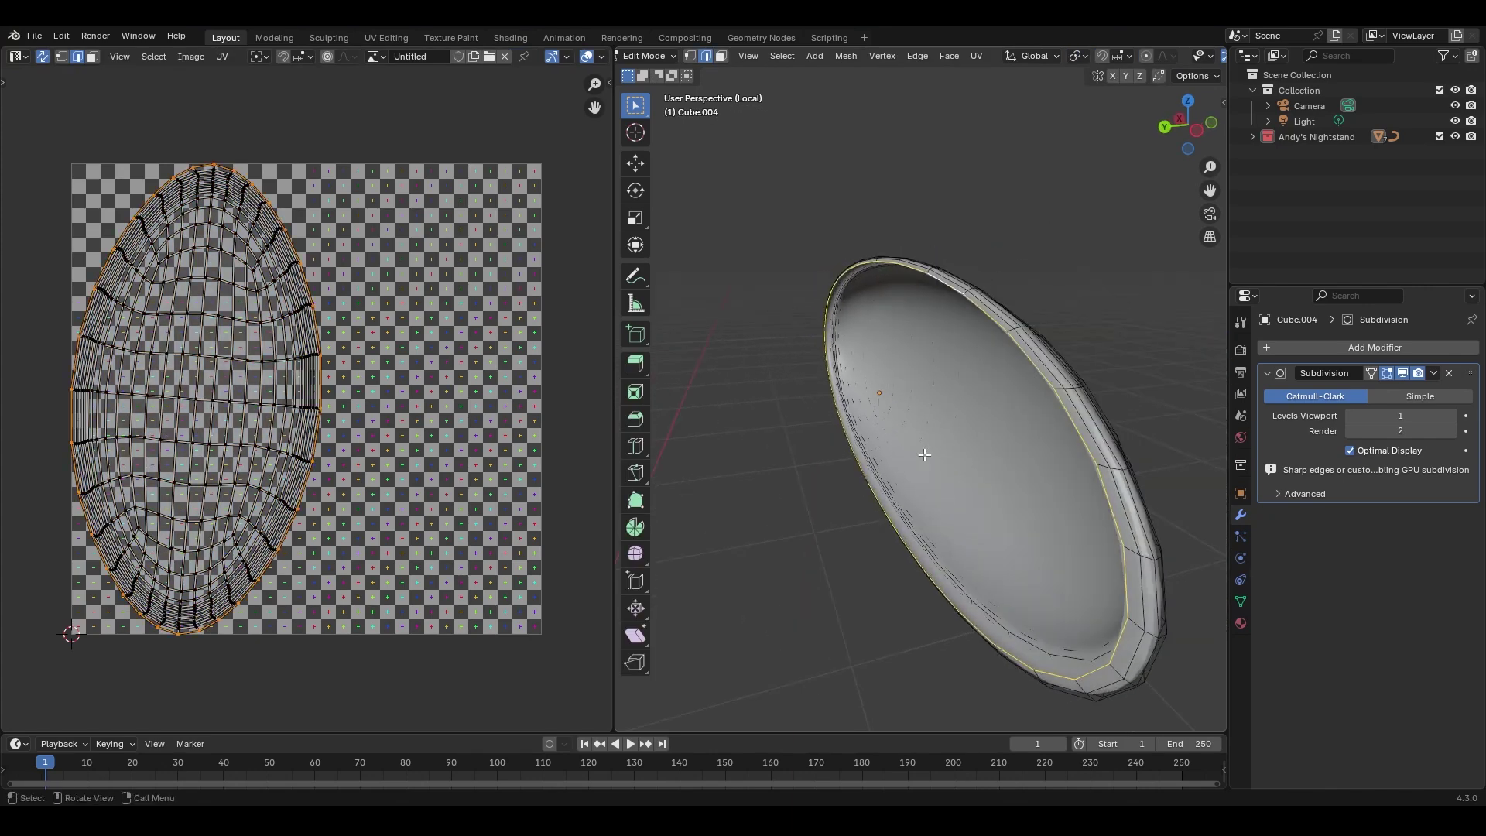
Select all of the backplate's UV faces, rotate the island, and check the grid on the model in Material Preview.
{"action": "key", "text": "3"}
{"action": "key", "text": "a"}
{"action": "key", "text": "r"}
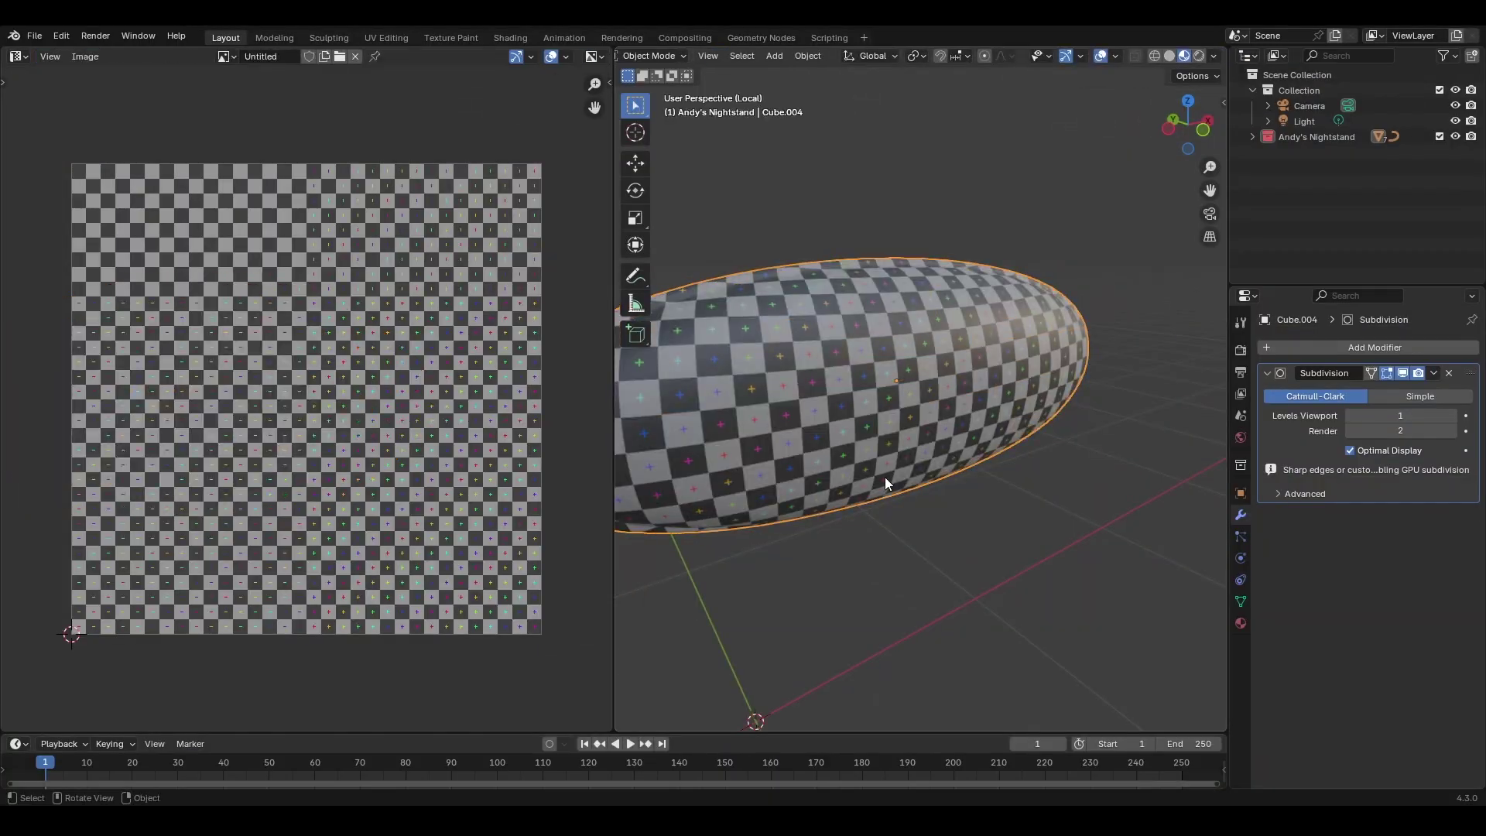
{"action": "middle_click_drag", "start_coordinate": [885, 477], "coordinate": [869, 430]}
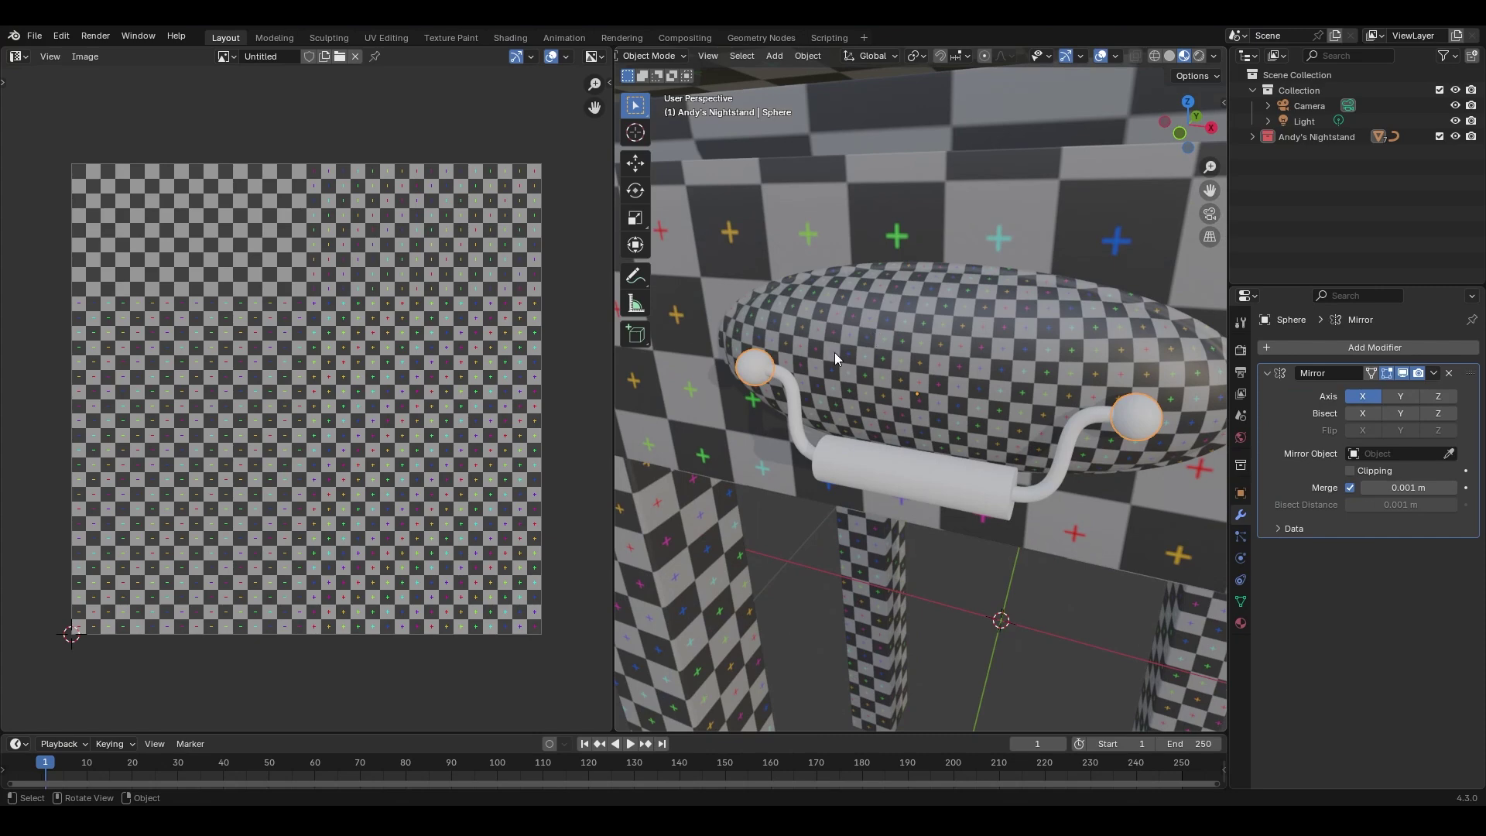
Assign the existing Material to the handle's two end spheres.
{"action": "left_click", "coordinate": [1241, 623]}
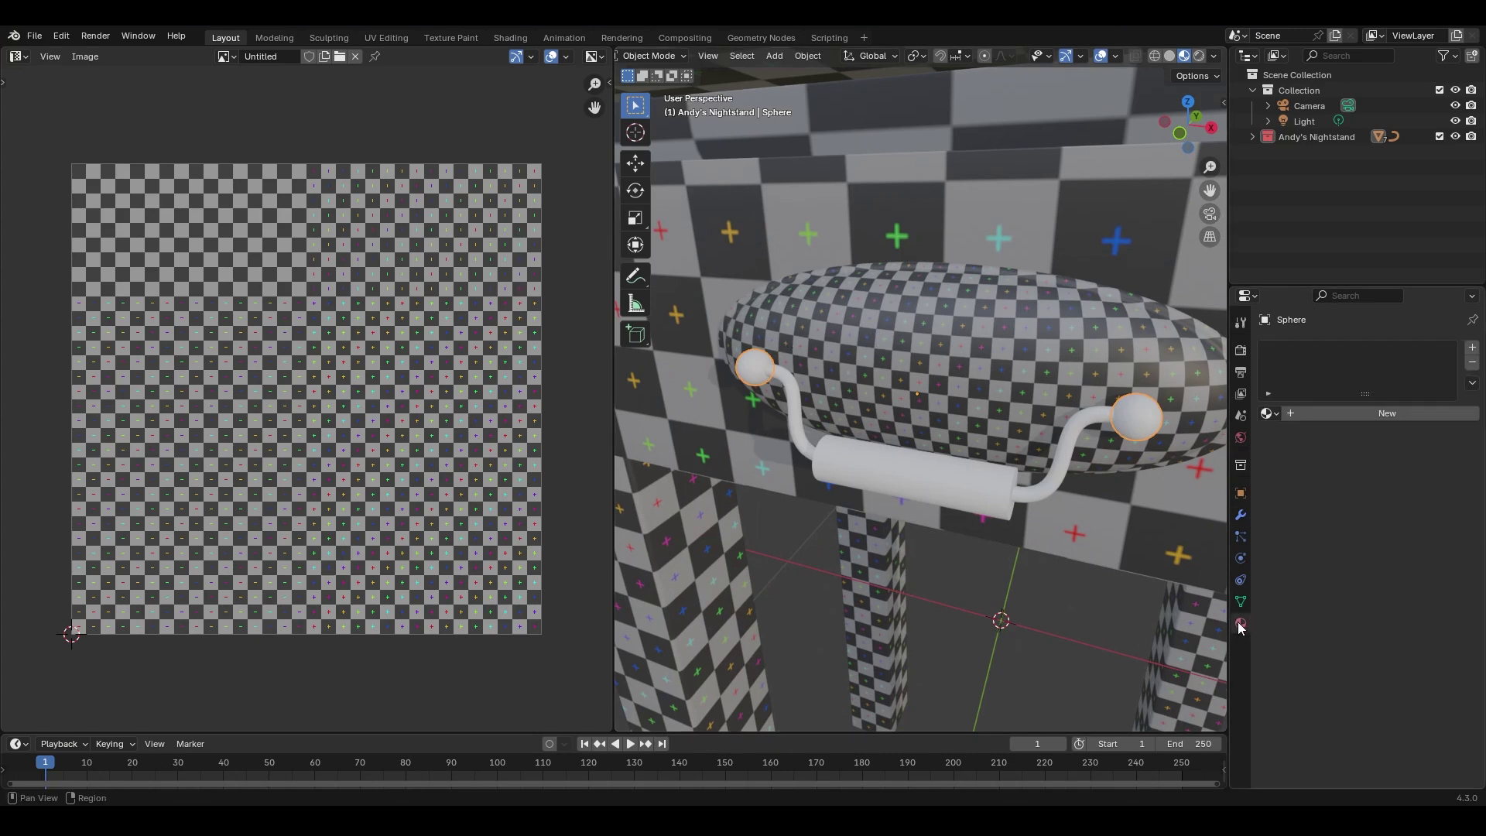
{"action": "left_click", "coordinate": [1267, 414]}
{"action": "left_click", "coordinate": [1235, 436]}
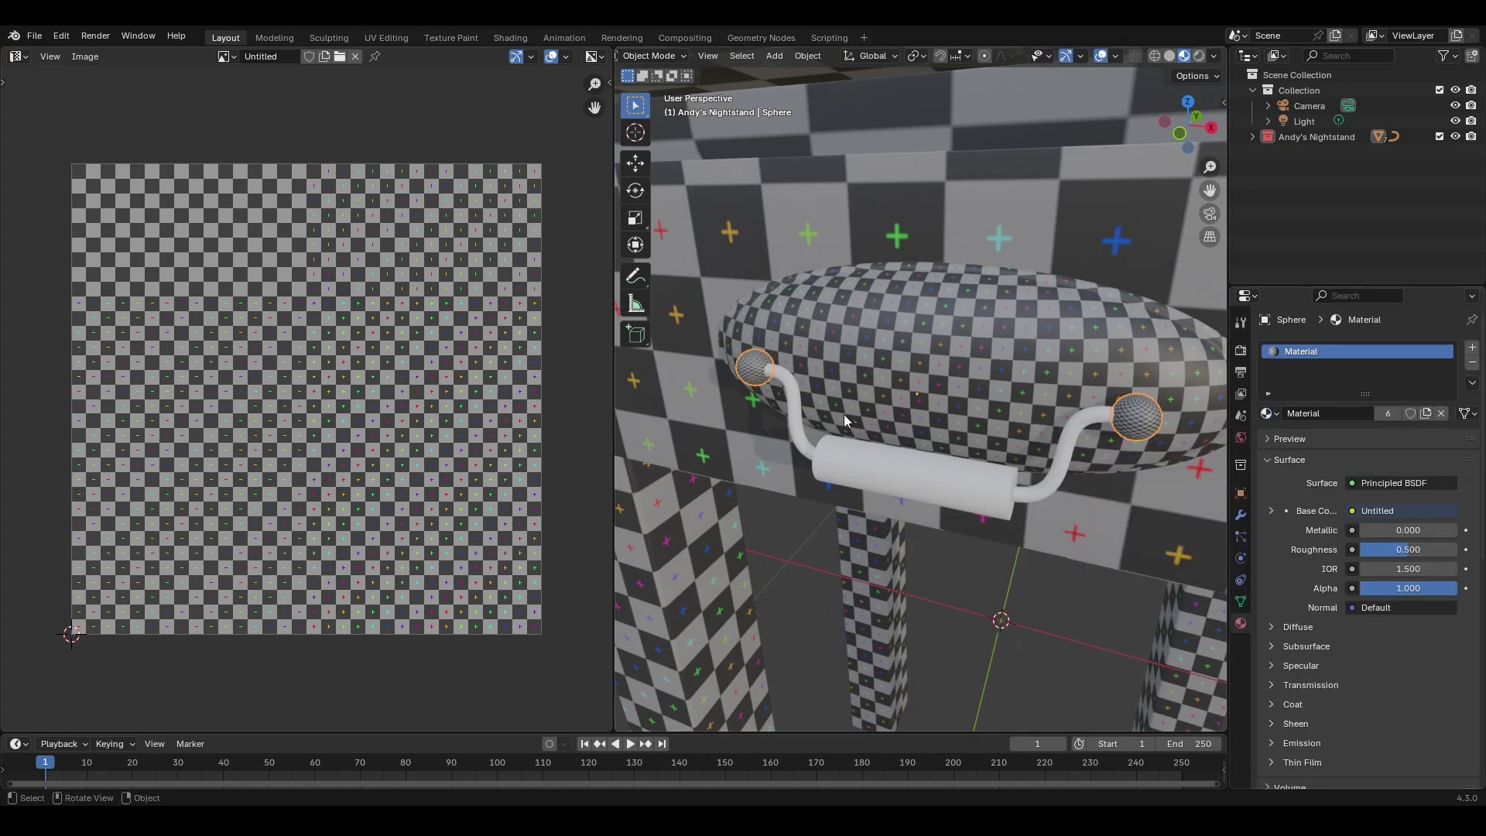
Scale all of the sphere's UVs along Y to about half their height and check the grid on the model.
{"action": "key", "text": "Tab"}
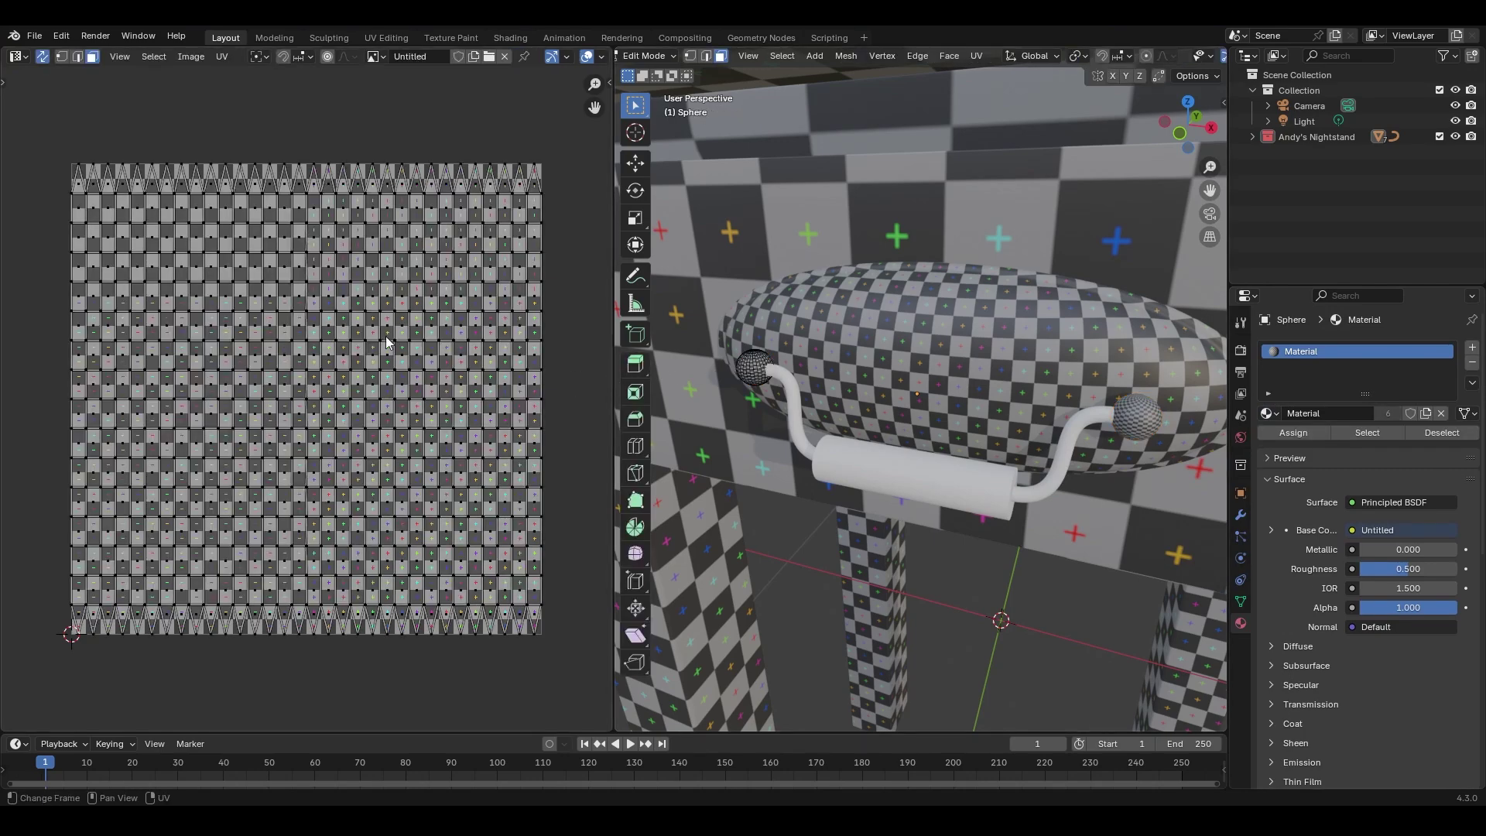
{"action": "key", "text": "a"}
{"action": "key", "text": "s"}
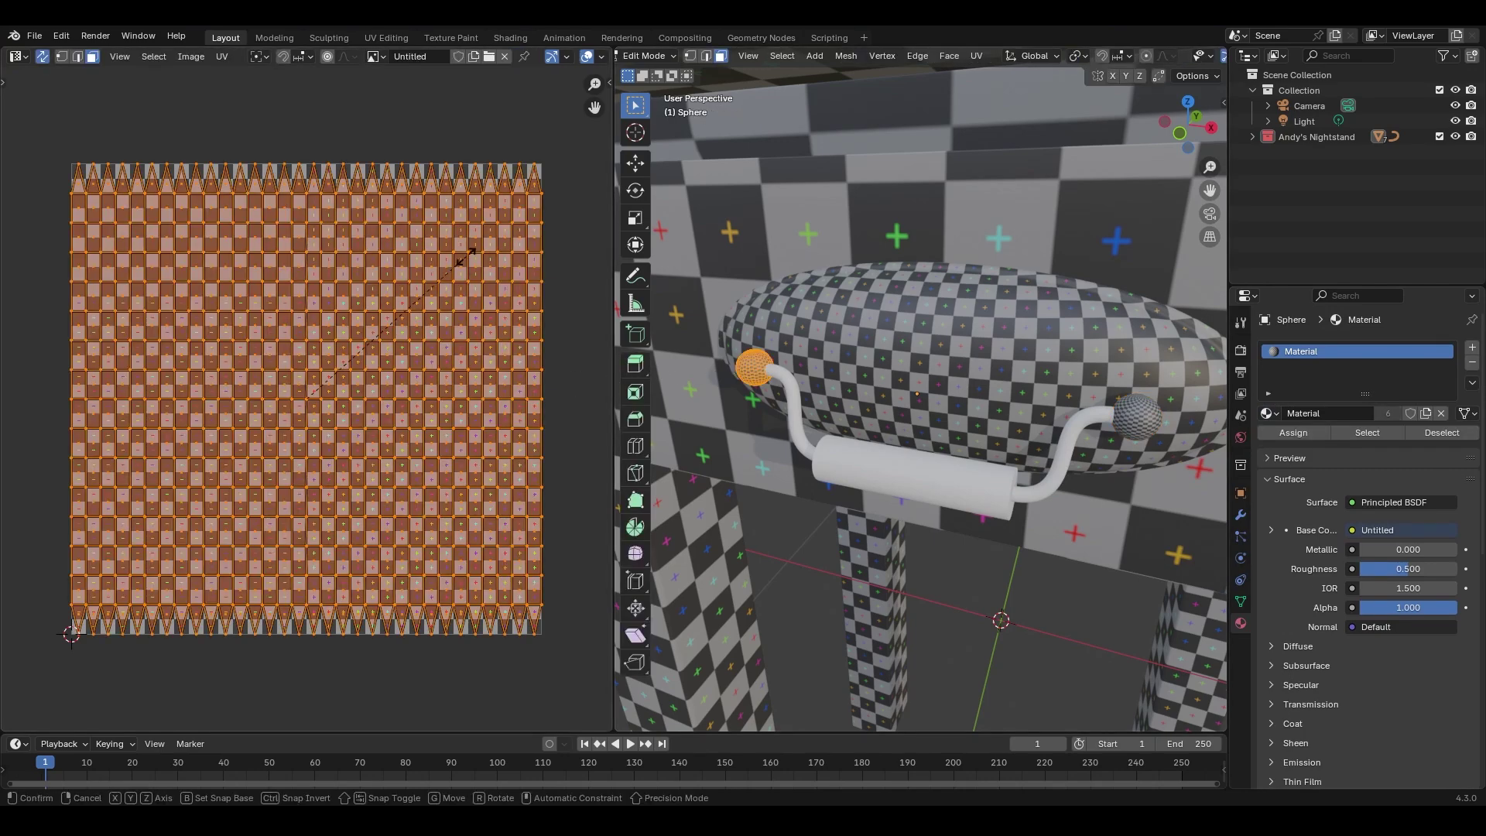
{"action": "key", "text": "y"}
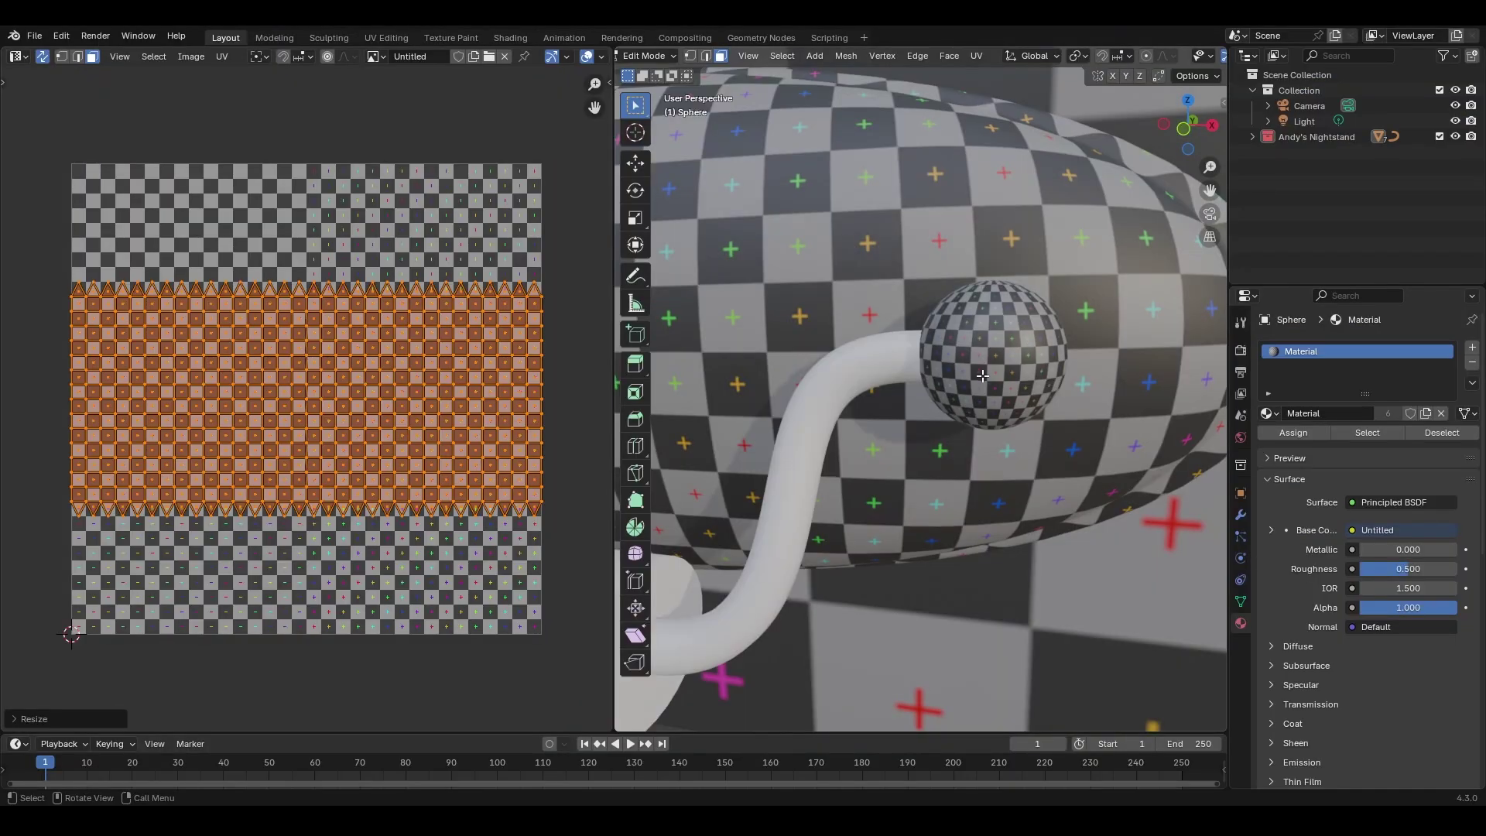
{"action": "key", "text": "Tab"}
{"action": "middle_click_drag", "start_coordinate": [751, 404], "coordinate": [868, 471], "text": "shift"}
{"action": "middle_click_drag", "start_coordinate": [894, 408], "coordinate": [1006, 482], "text": "shift"}
Add a Bevel modifier to the handle's cylindrical grip.
{"action": "left_click", "coordinate": [1242, 516]}
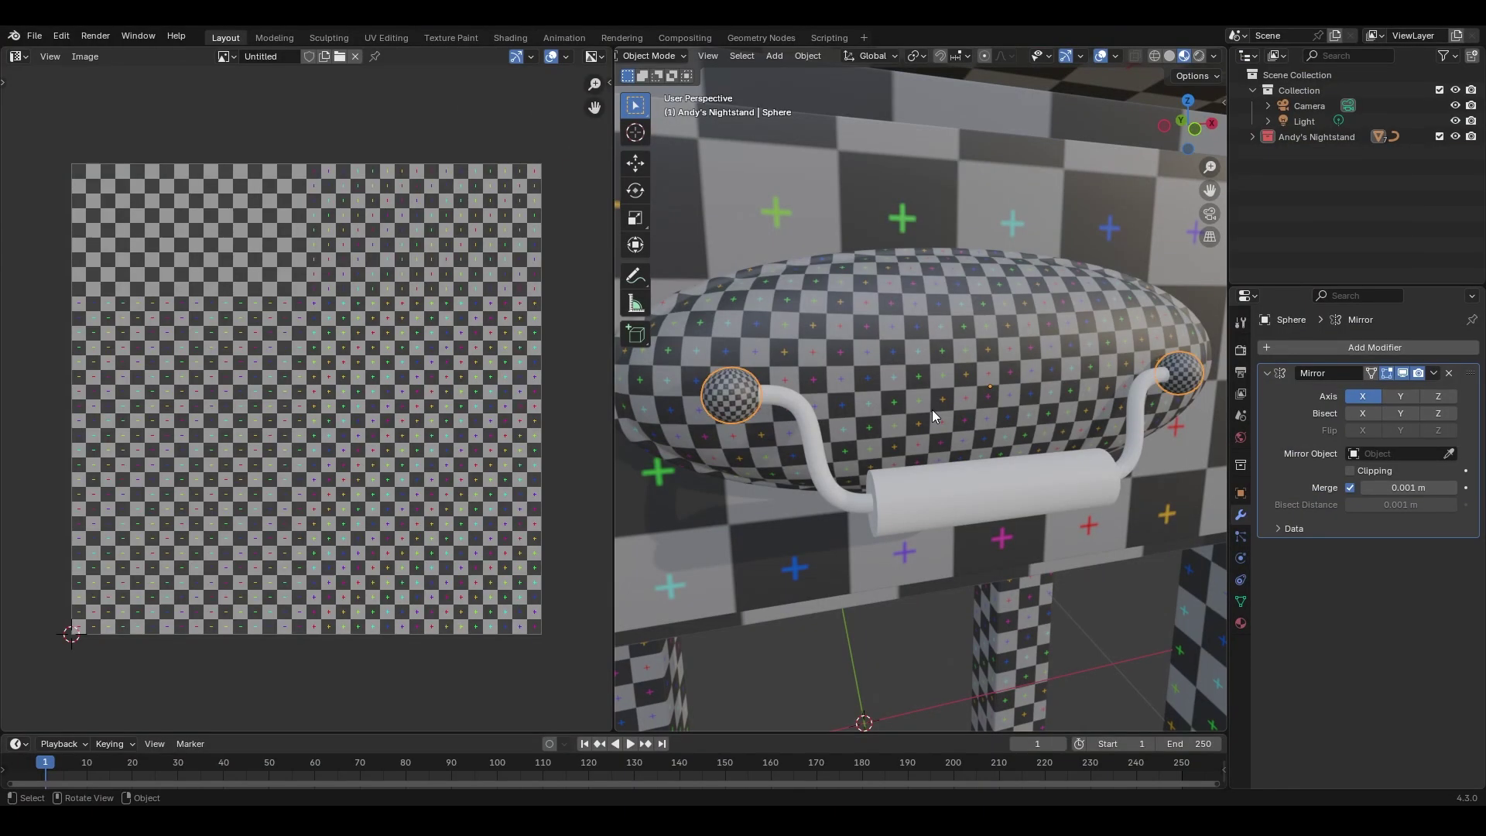
{"action": "left_click", "coordinate": [999, 496]}
{"action": "middle_click_drag", "start_coordinate": [960, 485], "coordinate": [932, 467]}
{"action": "left_click", "coordinate": [1307, 349]}
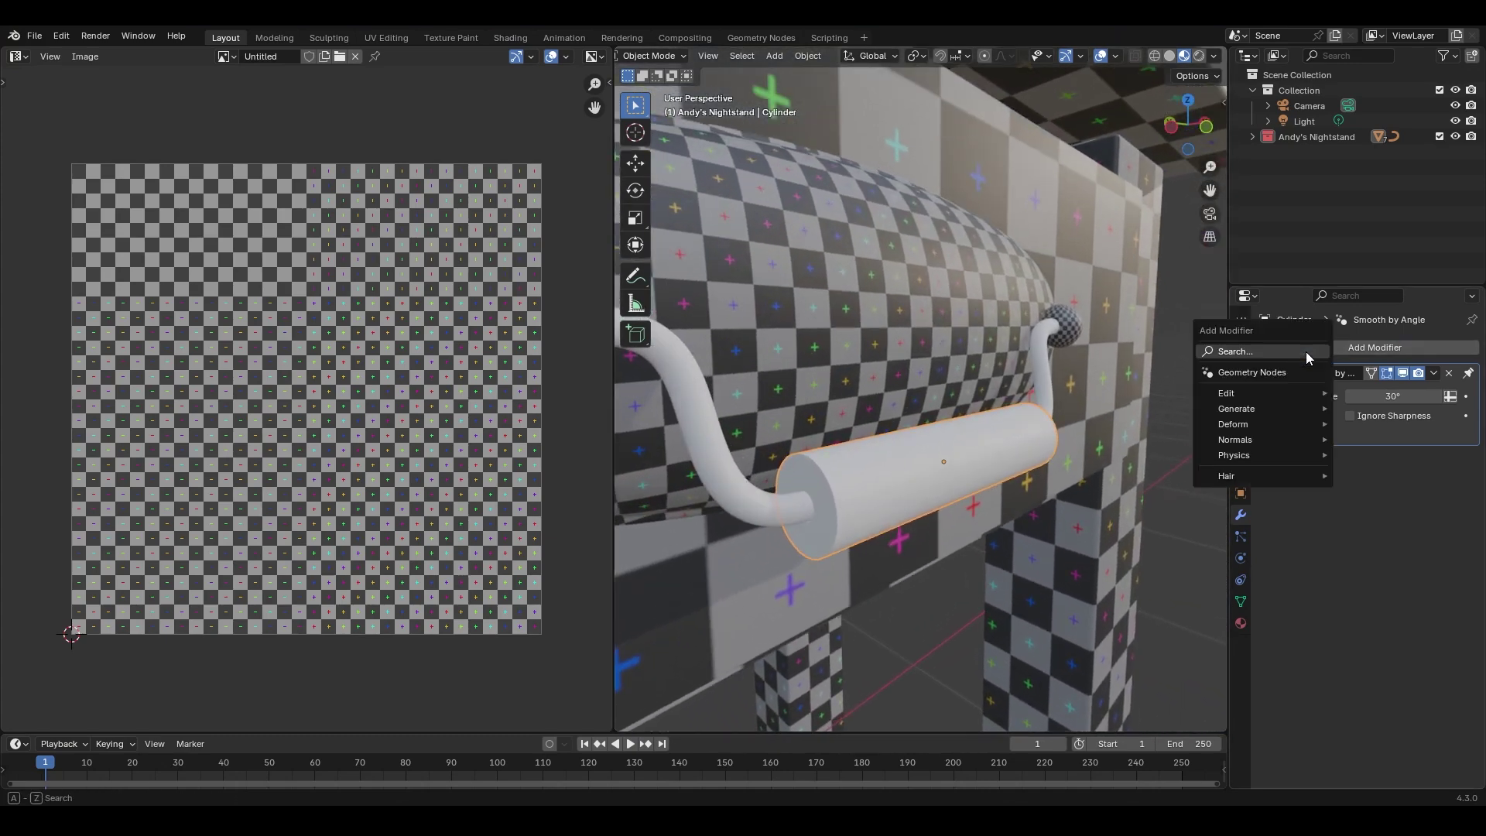
{"action": "mouse_move", "coordinate": [1276, 404]}
{"action": "left_click", "coordinate": [1378, 426]}
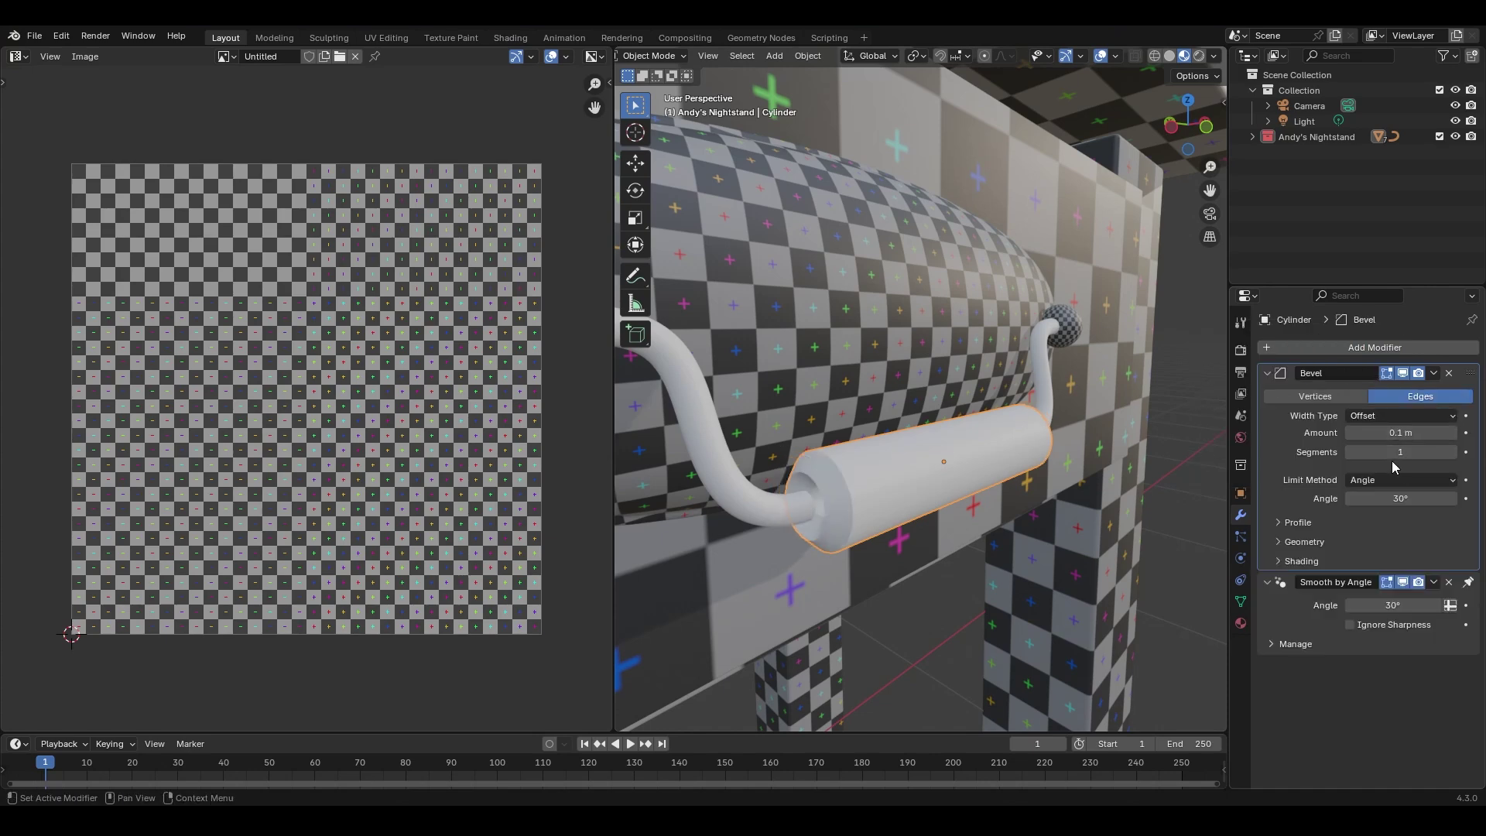
Set the grip's bevel to 4 segments with an amount of 0.006 m.
{"action": "left_click", "coordinate": [1453, 452]}
{"action": "left_click", "coordinate": [1454, 452]}
{"action": "left_click", "coordinate": [1454, 452]}
{"action": "left_click_drag", "start_coordinate": [1386, 433], "coordinate": [1349, 433]}
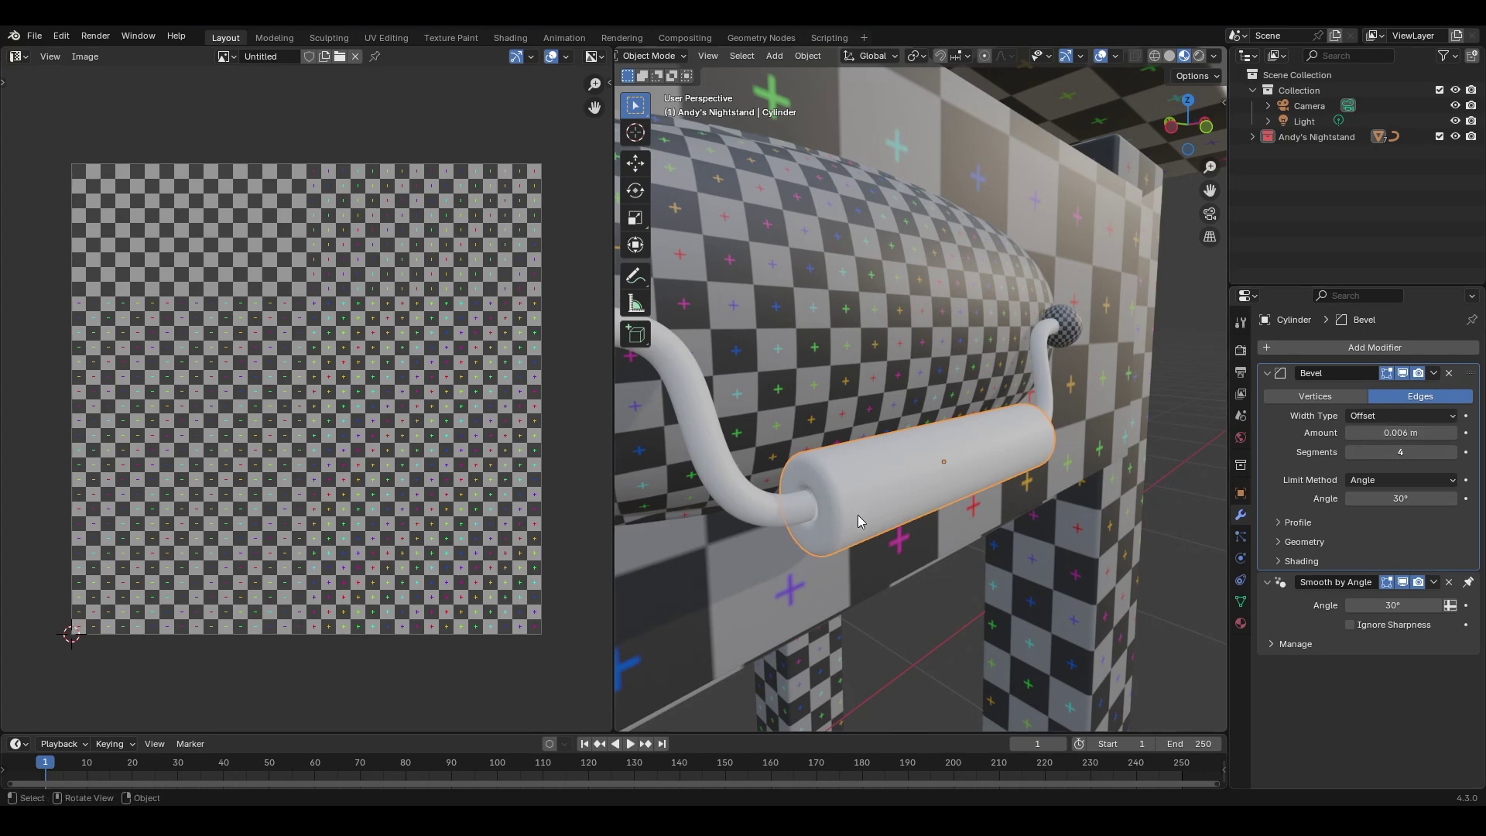
Add a centred edge loop around the handle's cylindrical grip and scale it up by about 1.3.
{"action": "key", "text": "Tab"}
{"action": "scroll", "coordinate": [970, 487], "scroll_direction": "up", "scroll_amount": 3}
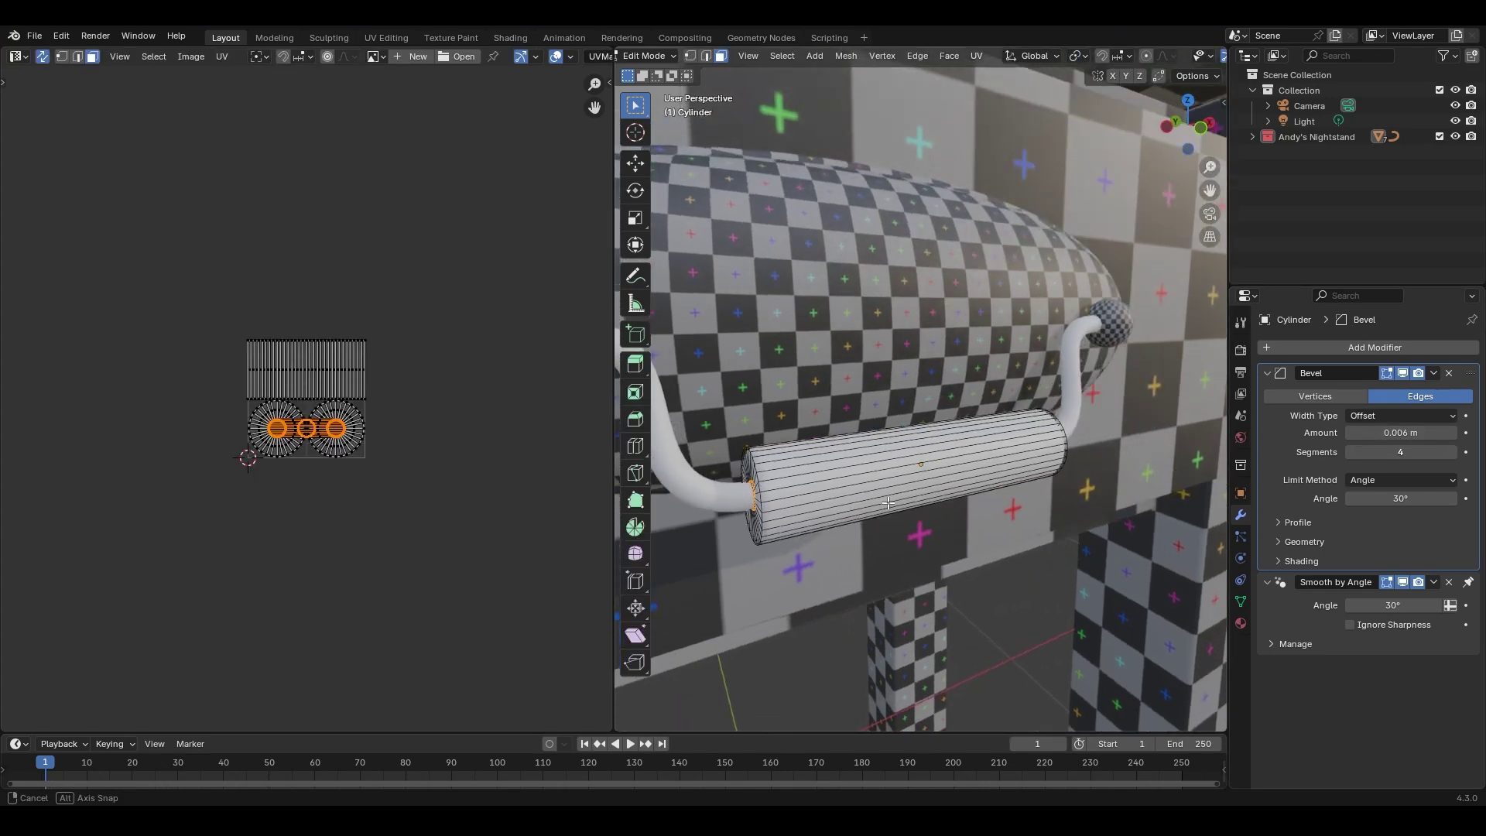
{"action": "key", "text": "ctrl+r"}
{"action": "left_click", "coordinate": [960, 486]}
{"action": "right_click", "coordinate": [960, 484]}
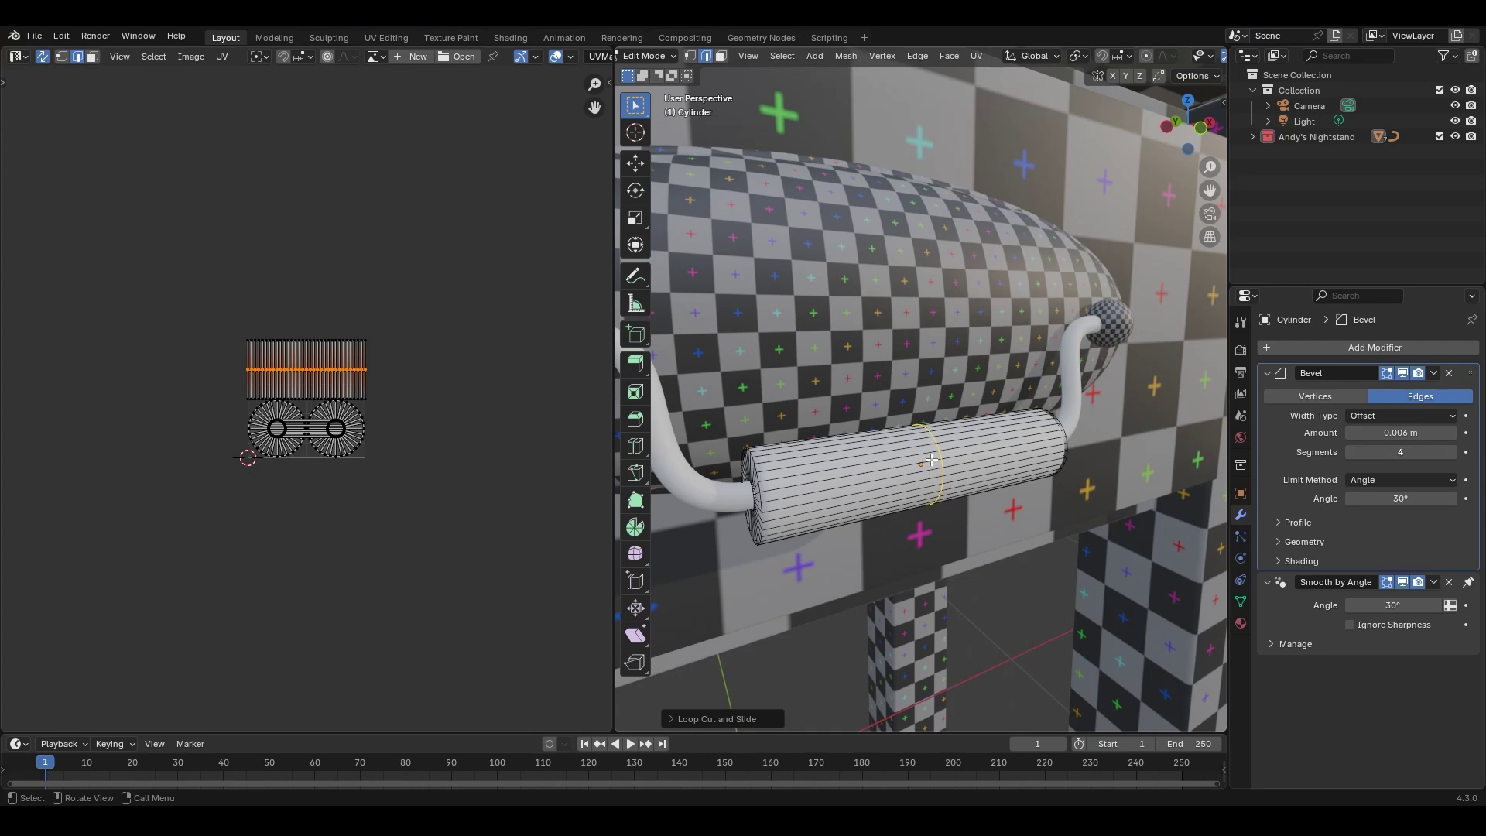
{"action": "key", "text": "s"}
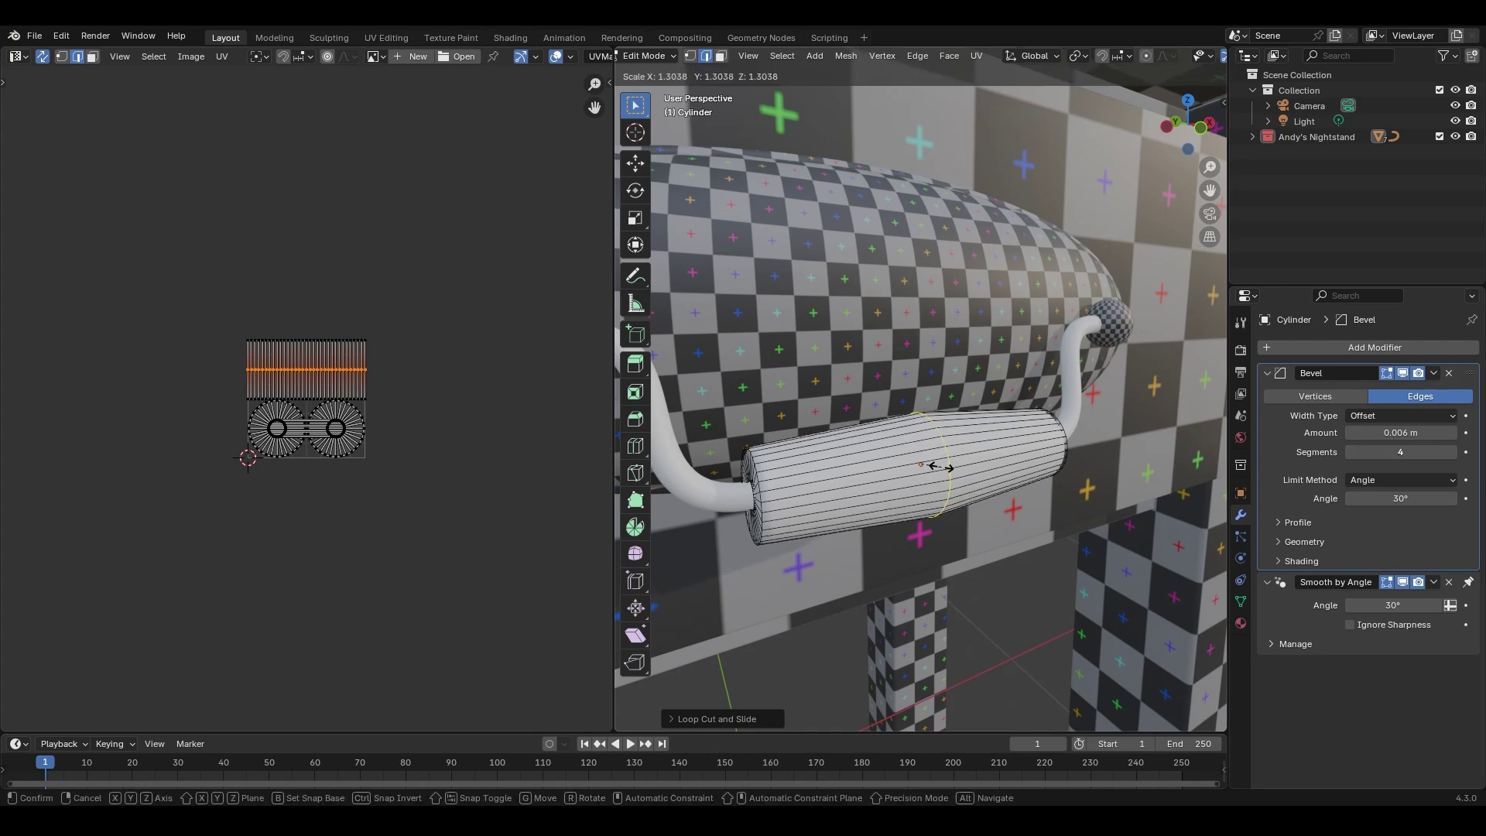
{"action": "left_click", "coordinate": [921, 453]}
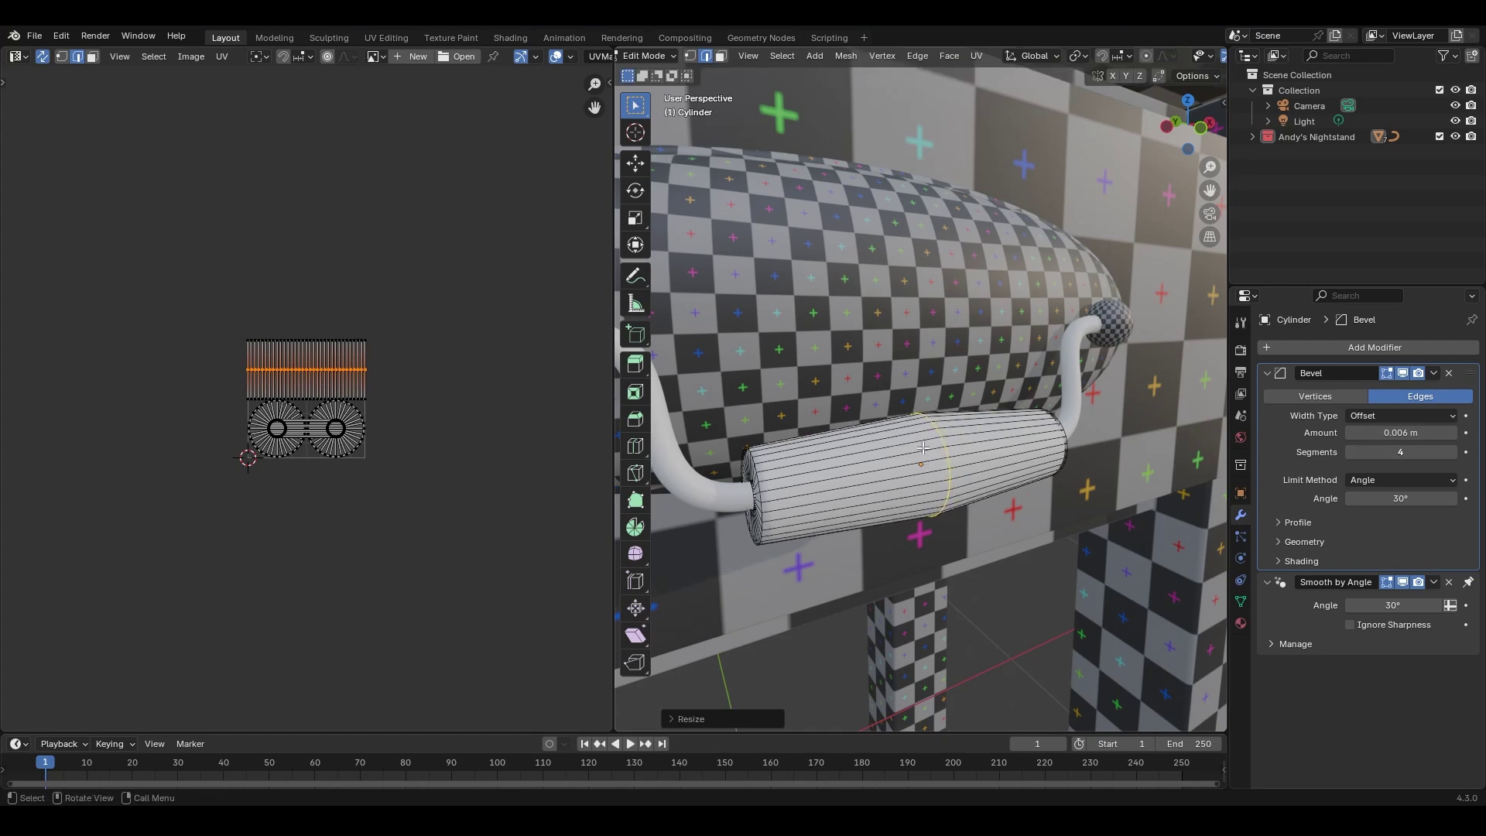
Bevel the grip's middle edge loop with 2 segments and an offset of about 0.076 m.
{"action": "key", "text": "ctrl+b"}
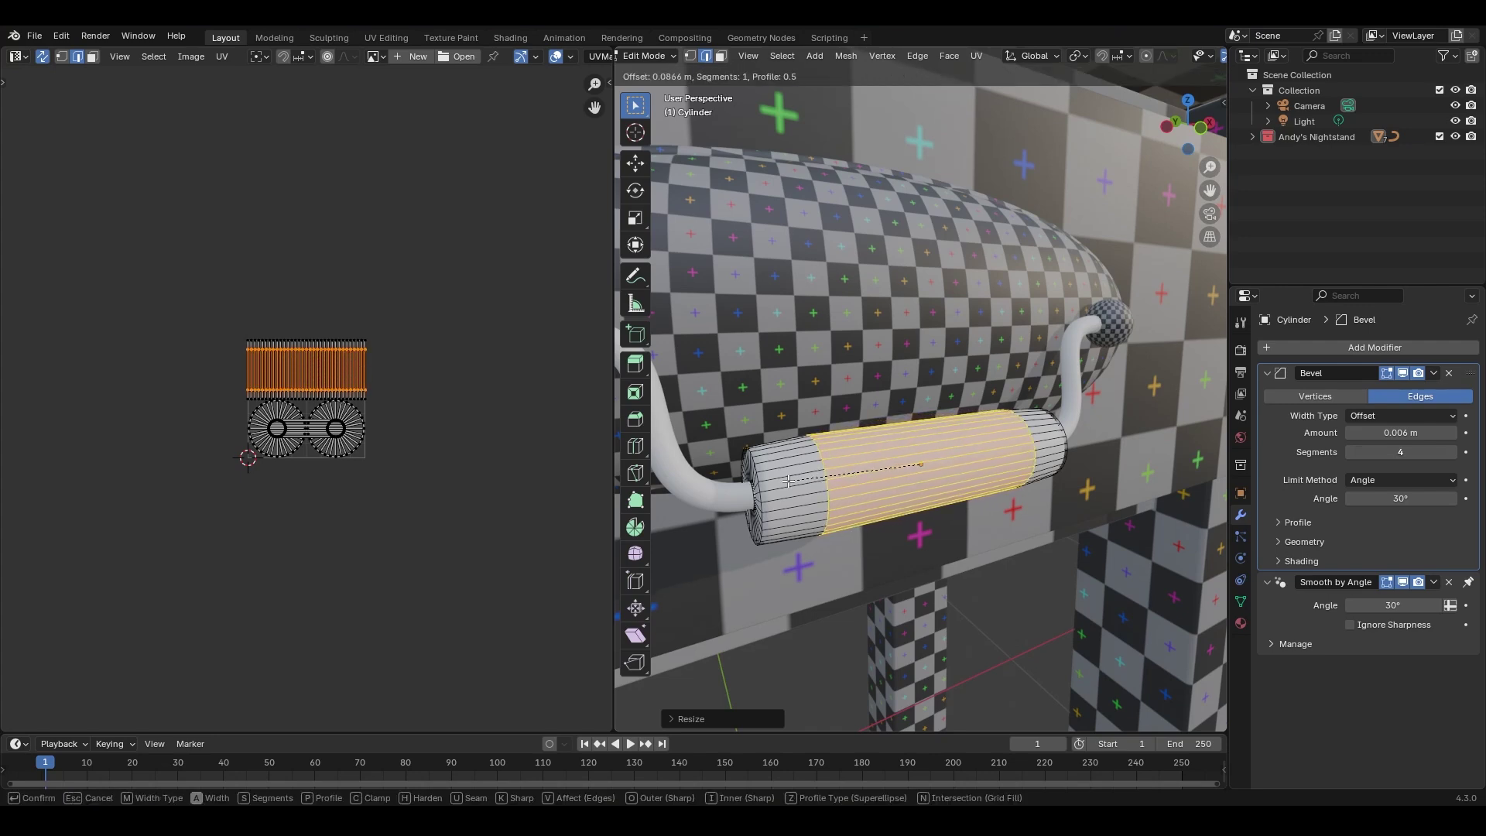
{"action": "scroll", "coordinate": [782, 484], "scroll_direction": "up", "scroll_amount": 1}
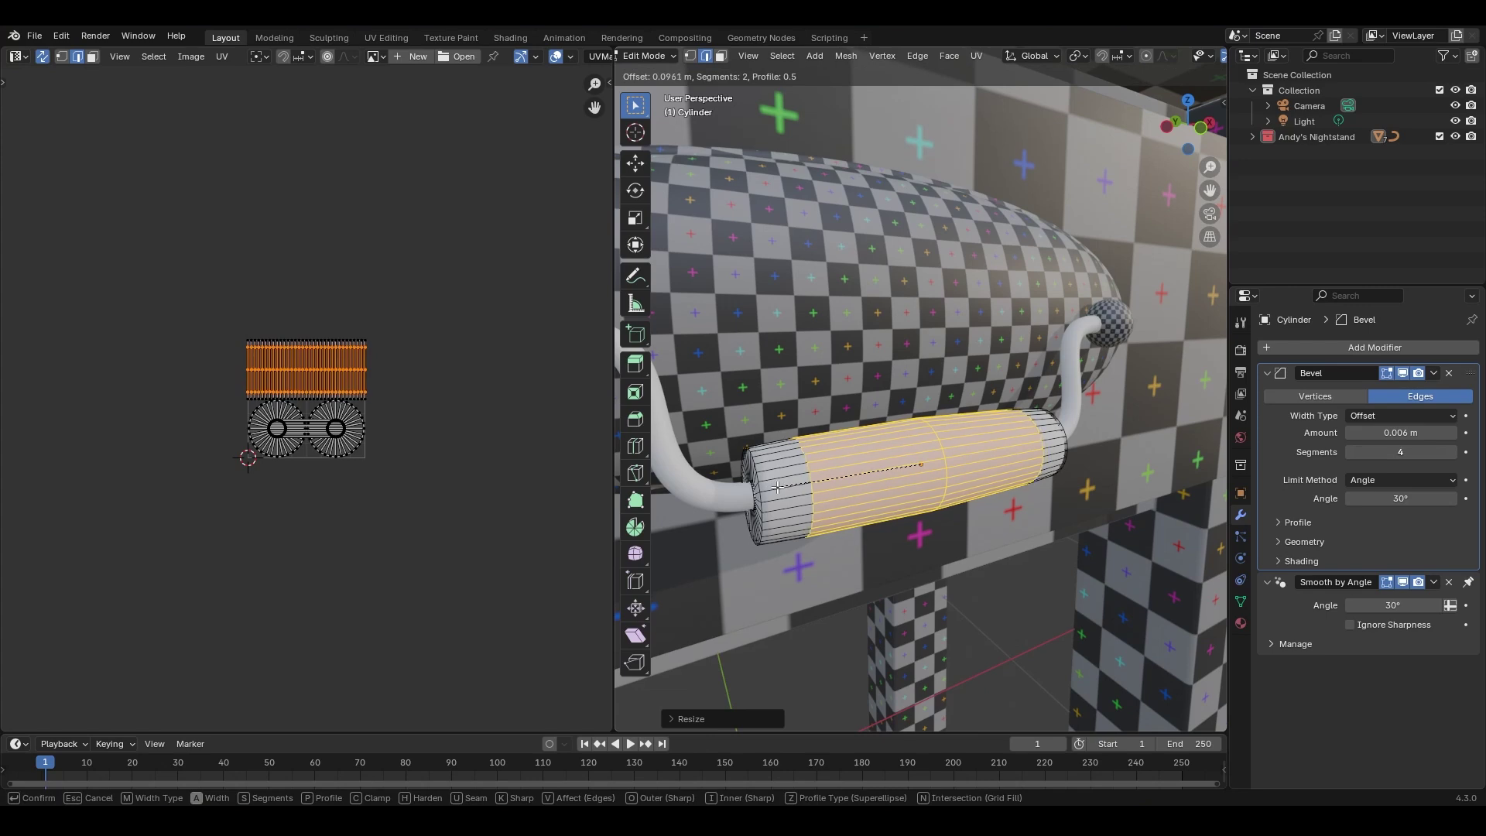
{"action": "left_click", "coordinate": [803, 481]}
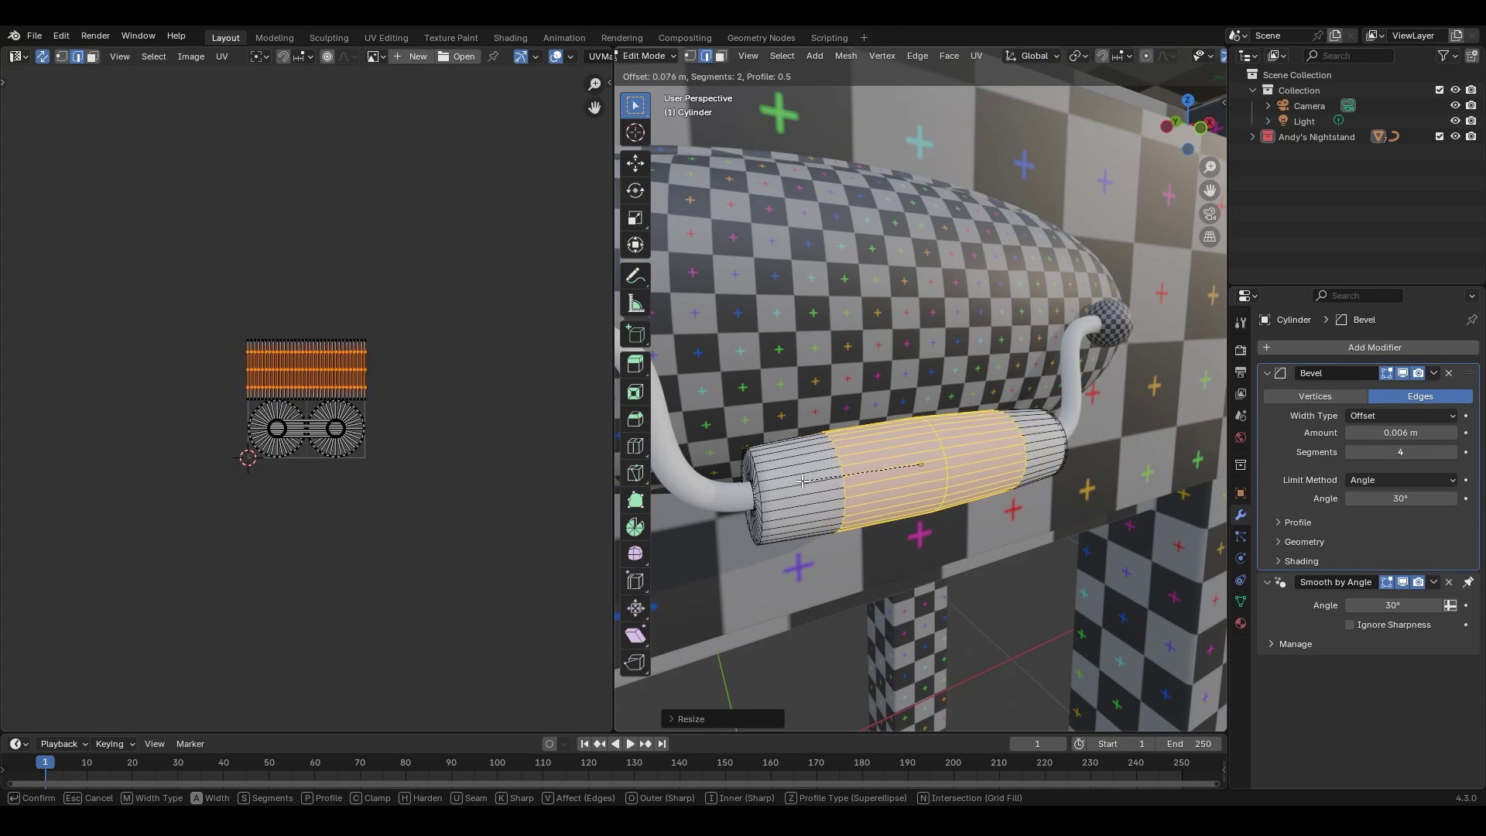
Add a Subdivision modifier with viewport level 1 to the grip and inspect its ends.
{"action": "key", "text": "Tab"}
{"action": "key", "text": "ctrl+1"}
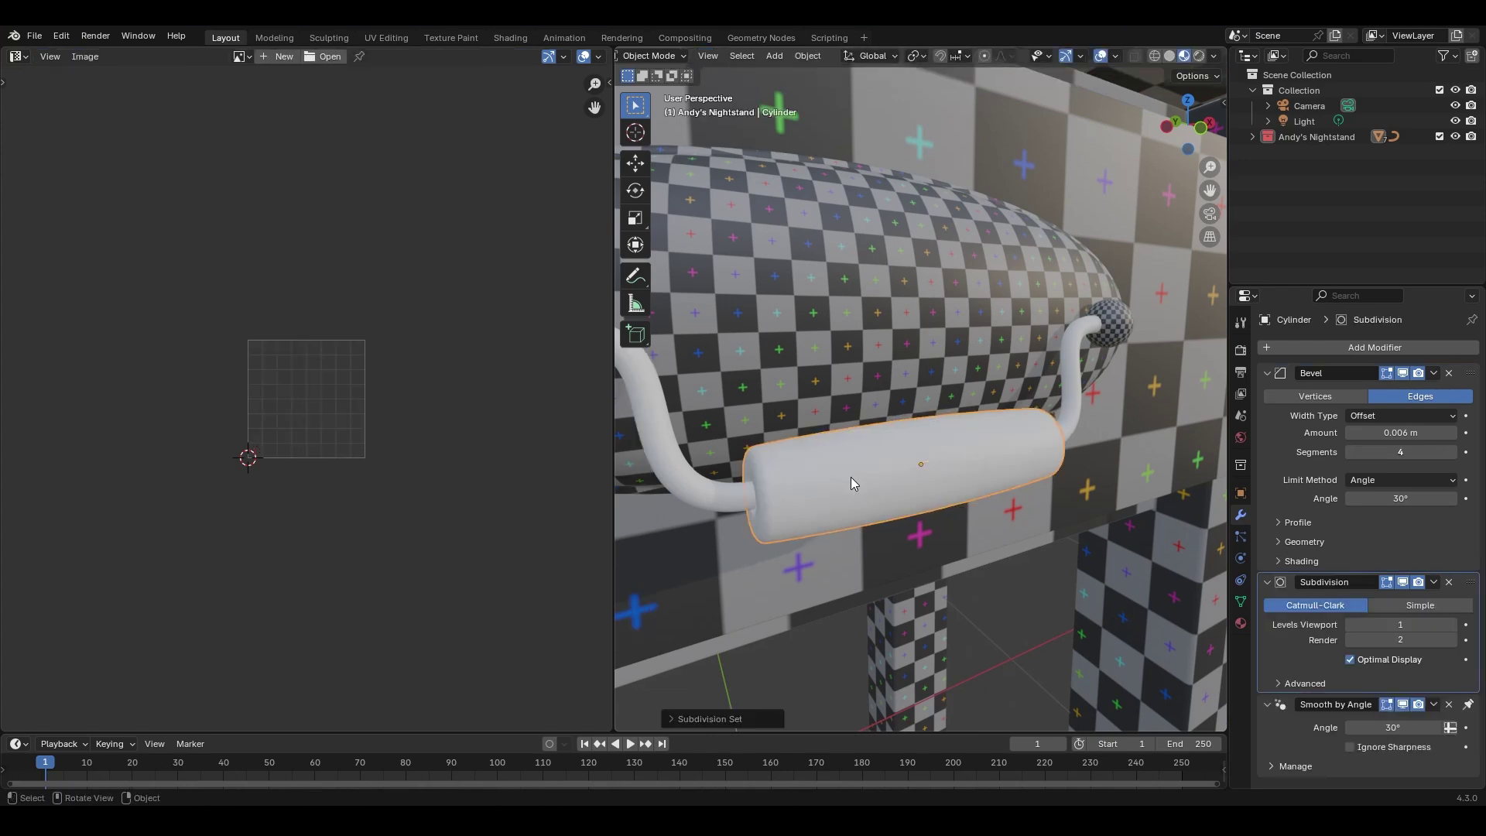
{"action": "middle_click_drag", "start_coordinate": [916, 482], "coordinate": [975, 503]}
{"action": "middle_click_drag", "start_coordinate": [974, 504], "coordinate": [982, 501]}
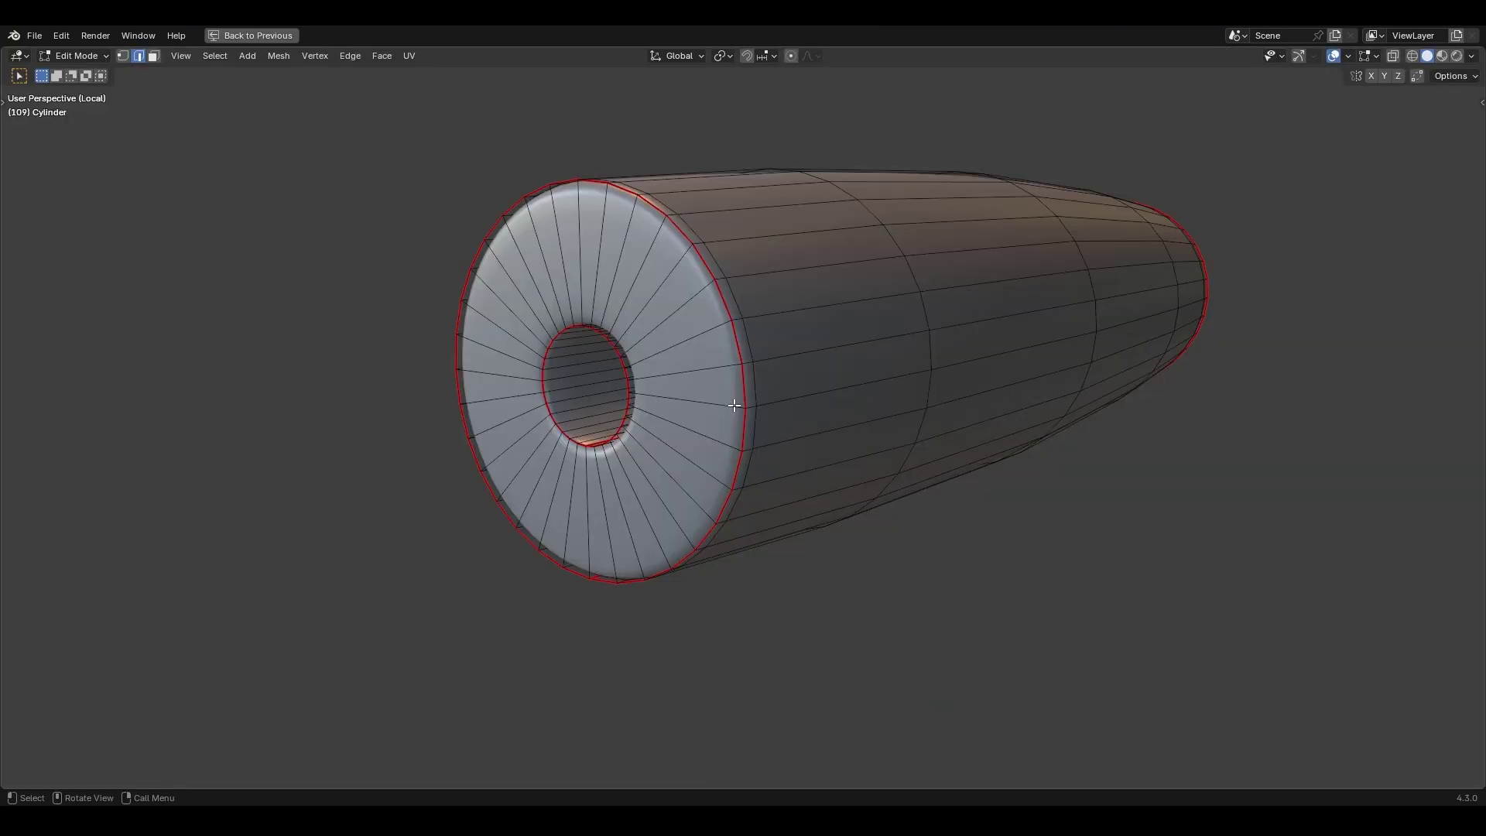
{"action": "middle_click_drag", "start_coordinate": [734, 405], "coordinate": [778, 414]}
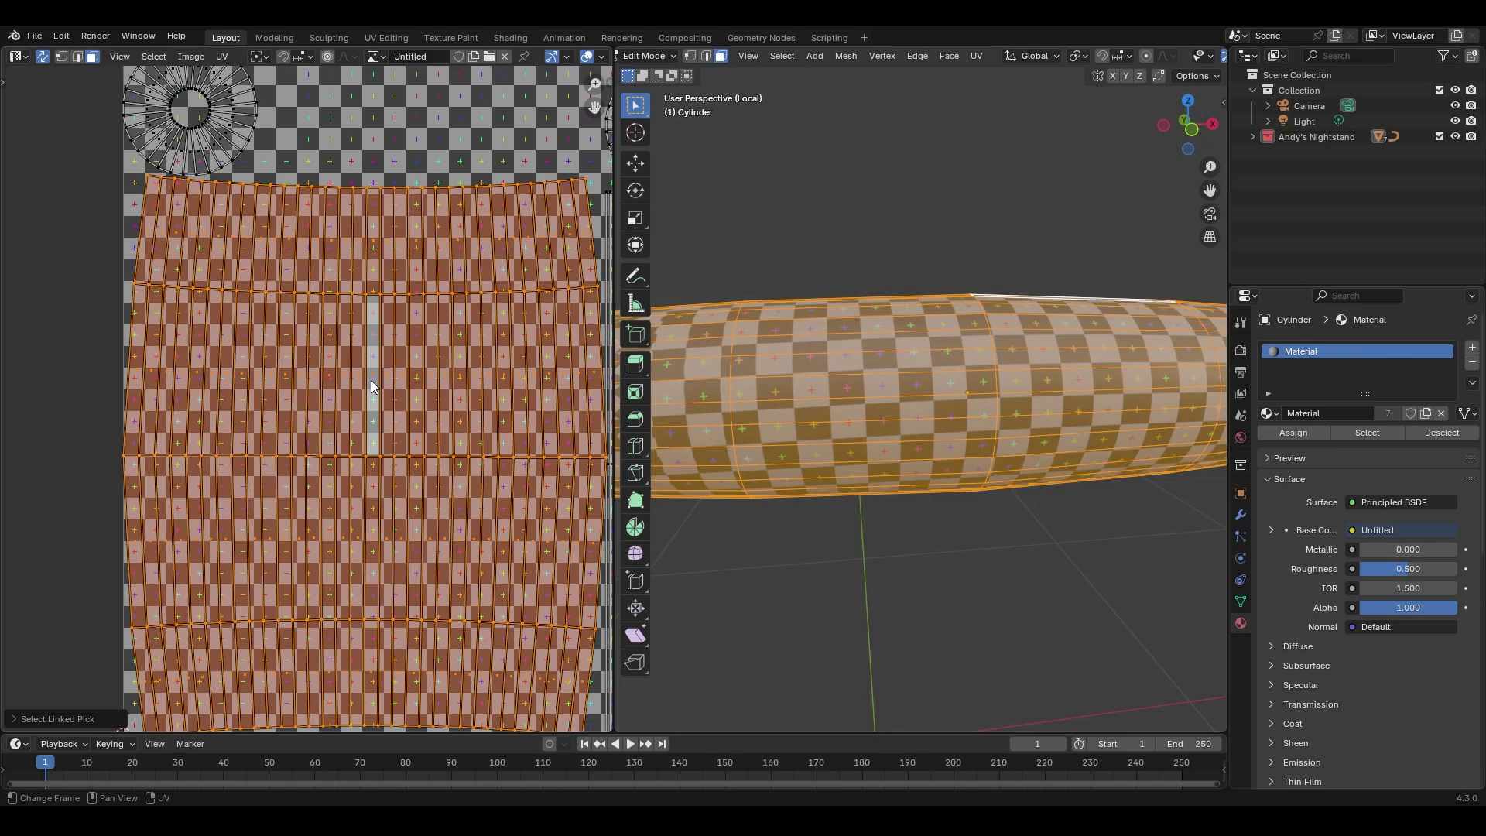
Unwrap the grip's side faces with Follow Active Quads using Length Average, and slightly rotate the end cap's UV island.
{"action": "key", "text": "u"}
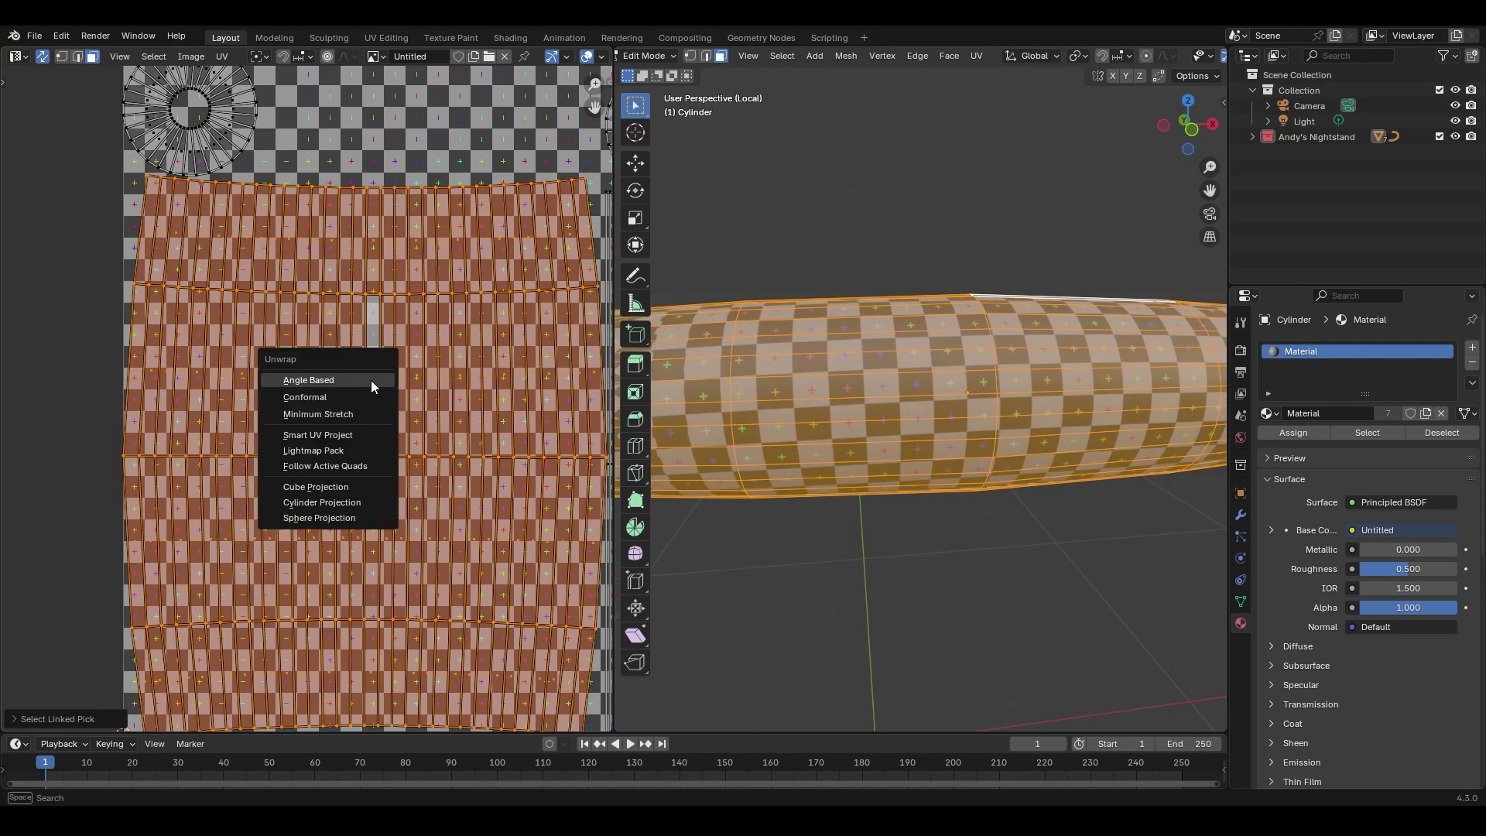
{"action": "left_click", "coordinate": [360, 464]}
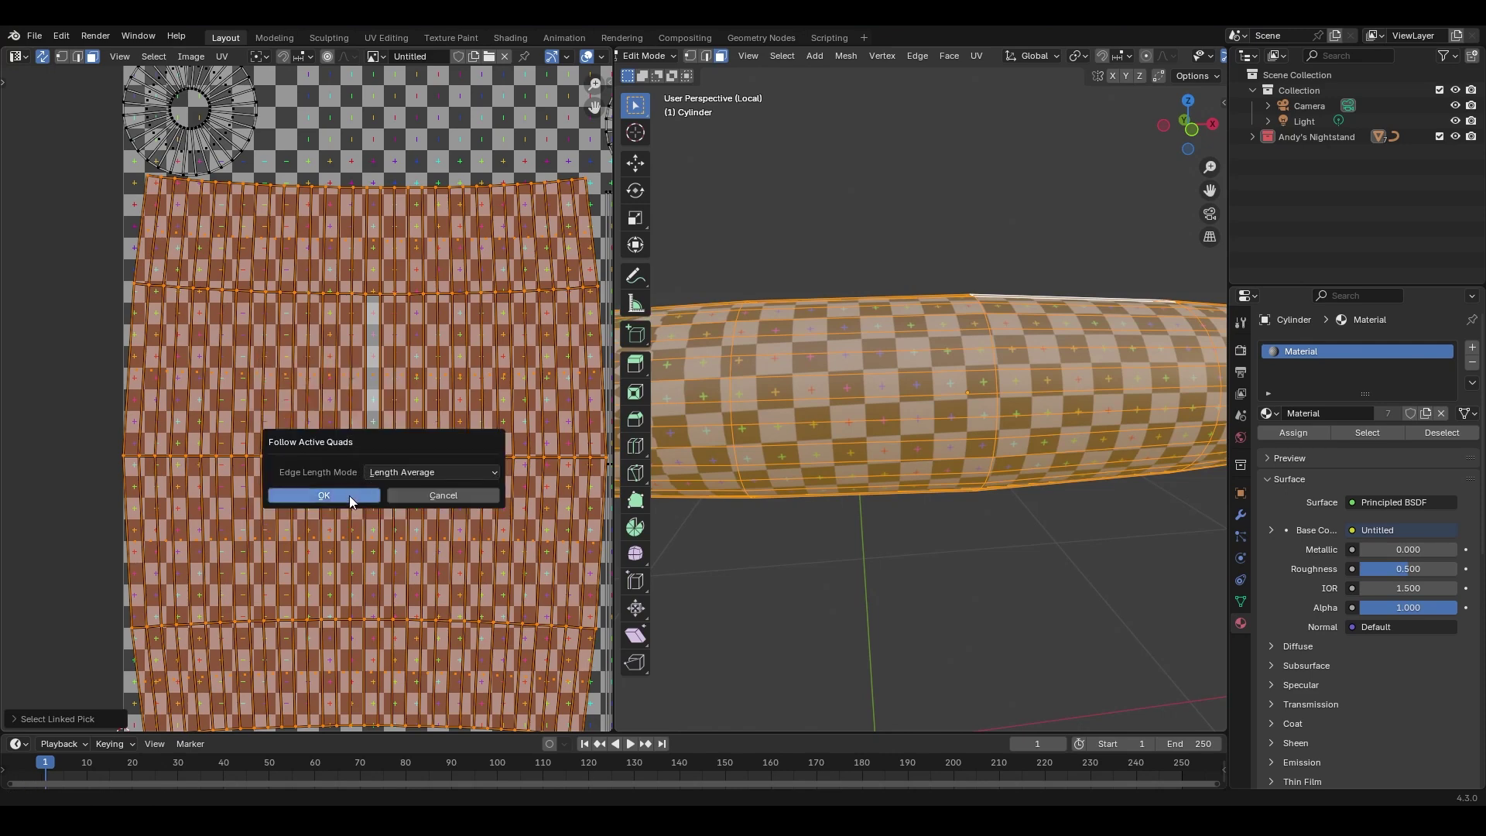
{"action": "left_click", "coordinate": [350, 495]}
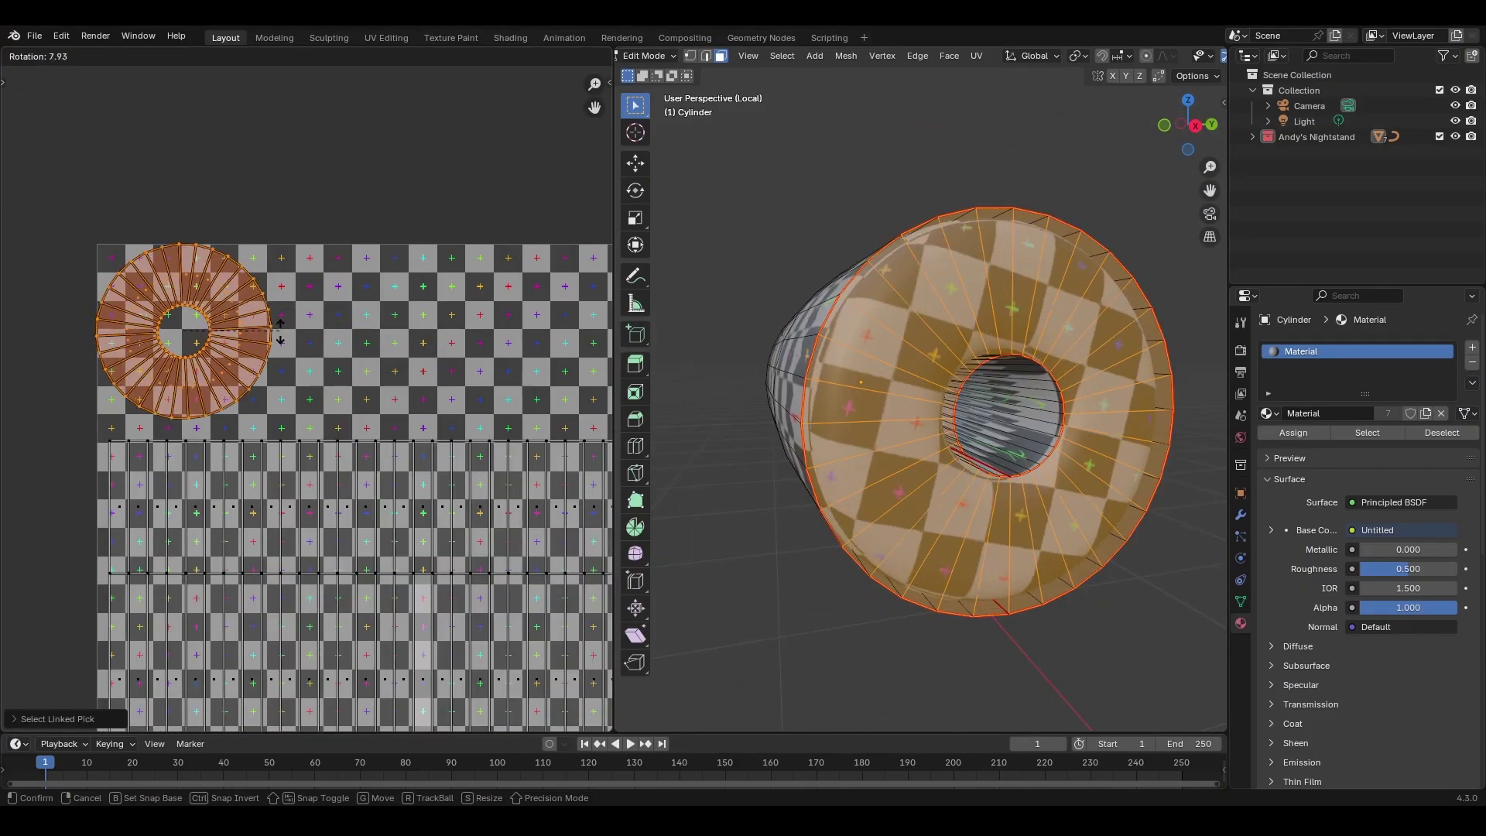
{"action": "left_click", "coordinate": [278, 354]}
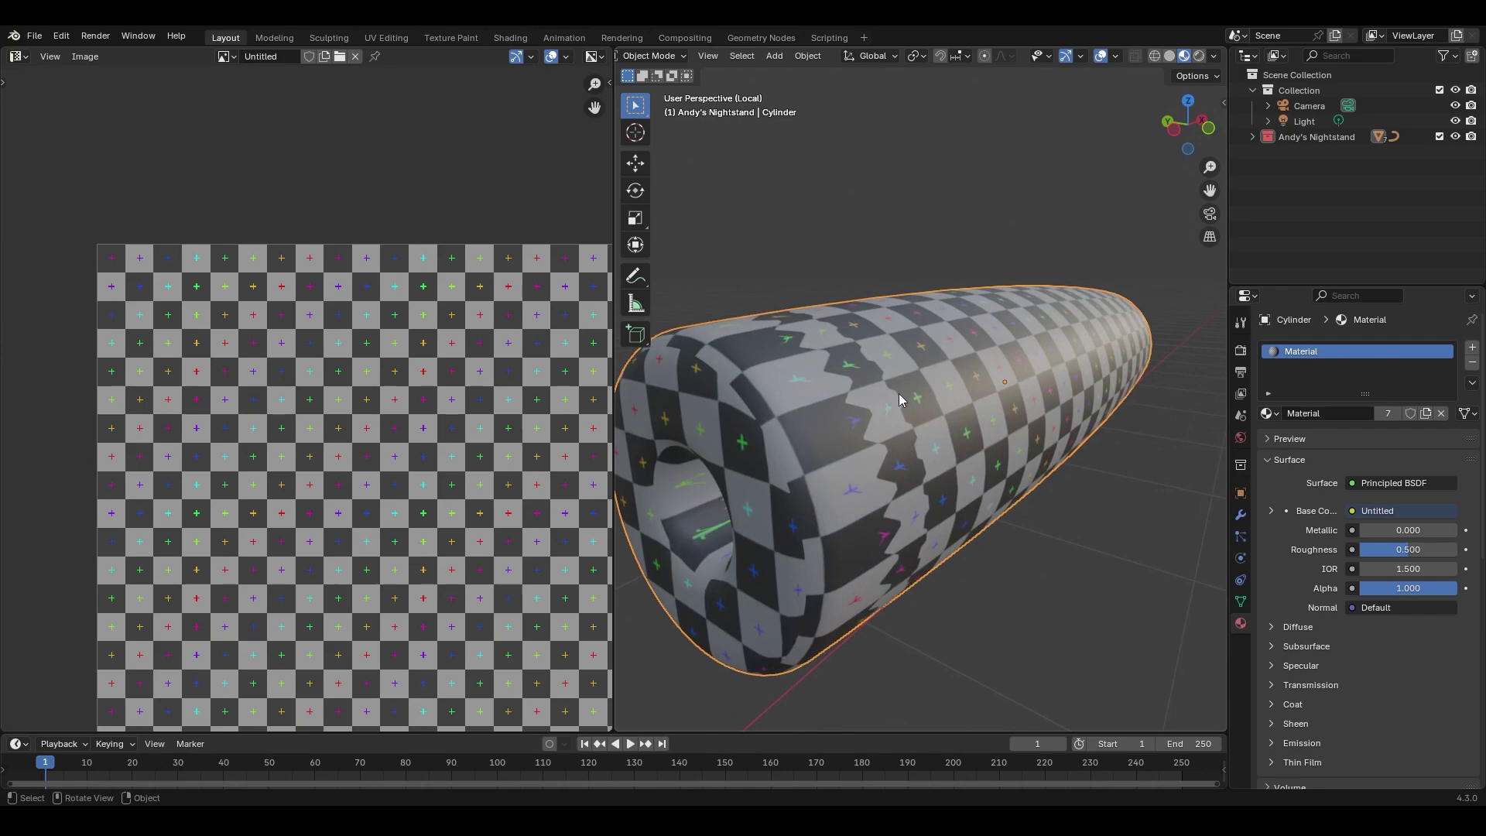
Add an edge loop near the grip's end and slide it close to the end cap to reduce texture distortion.
{"action": "middle_click_drag", "start_coordinate": [899, 393], "coordinate": [809, 425]}
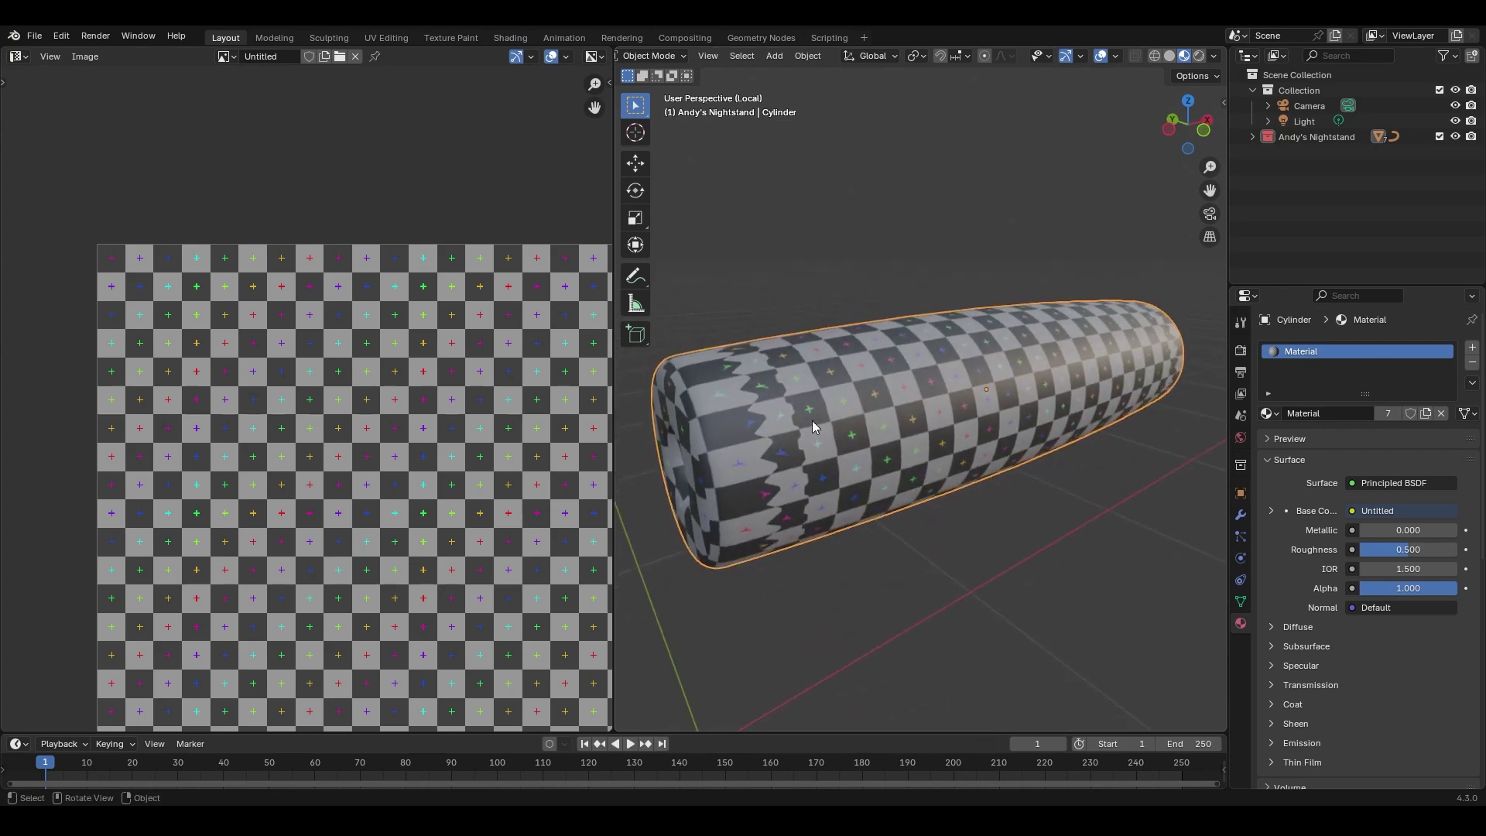
{"action": "key", "text": "Tab"}
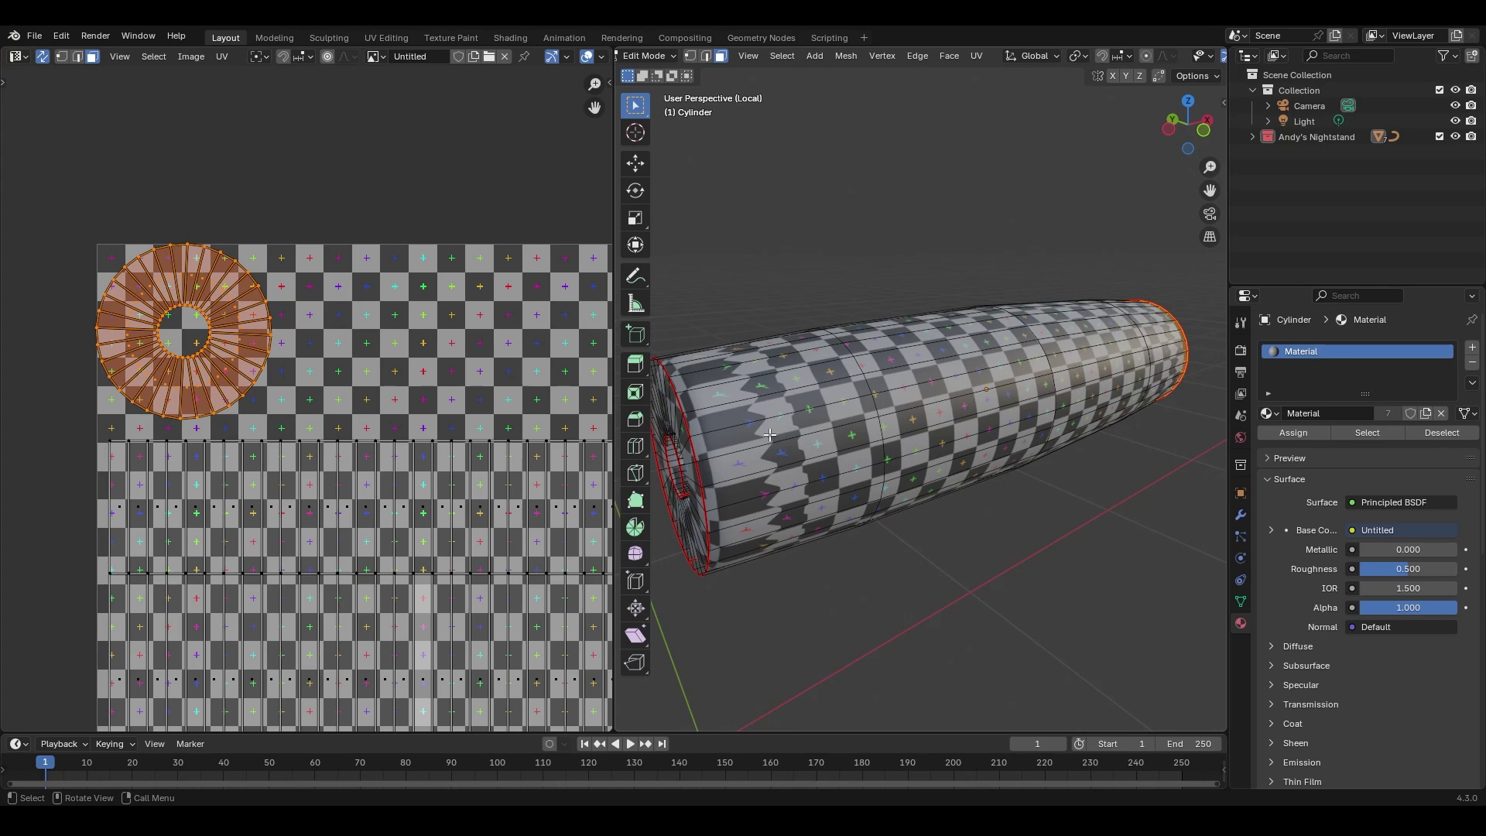
{"action": "key", "text": "Tab"}
{"action": "left_click", "coordinate": [1241, 514]}
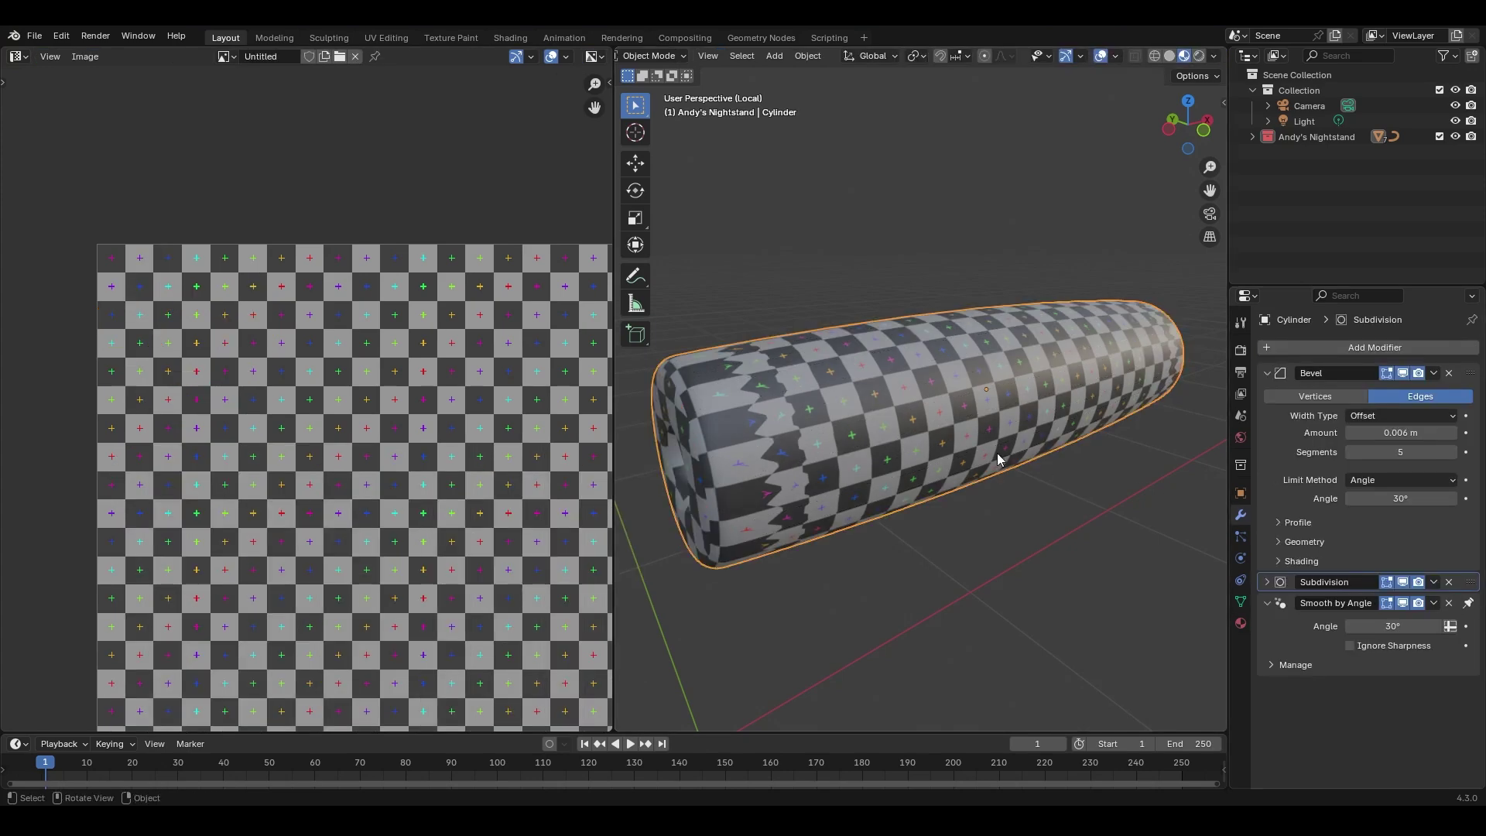
{"action": "key", "text": "Tab"}
{"action": "key", "text": "ctrl+r"}
{"action": "left_click", "coordinate": [745, 448]}
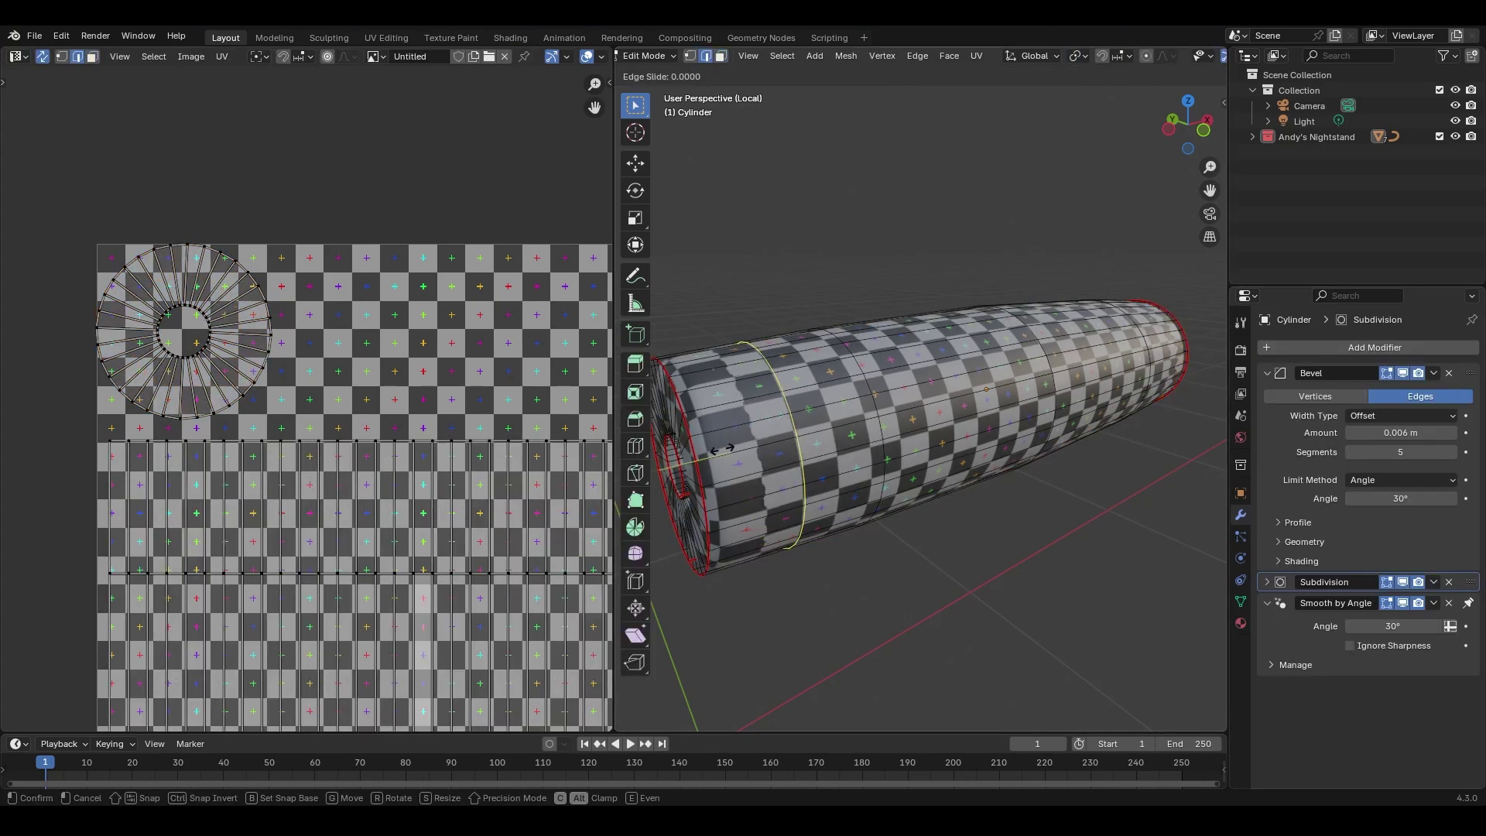
{"action": "left_click", "coordinate": [664, 462]}
{"action": "middle_click_drag", "start_coordinate": [664, 462], "coordinate": [1198, 449]}
{"action": "key", "text": "g"}
{"action": "key", "text": "g"}
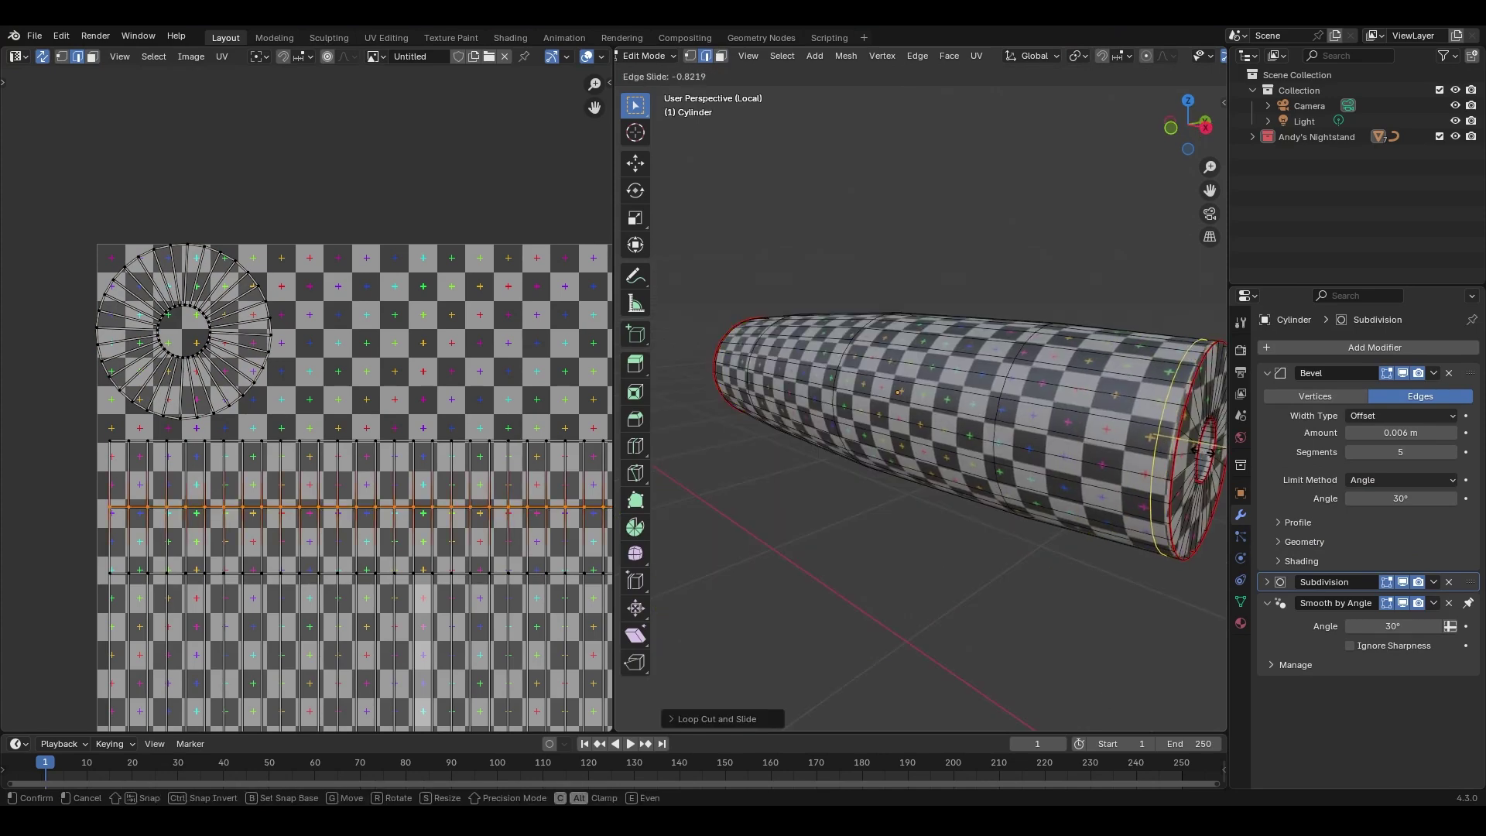
{"action": "left_click", "coordinate": [1177, 449]}
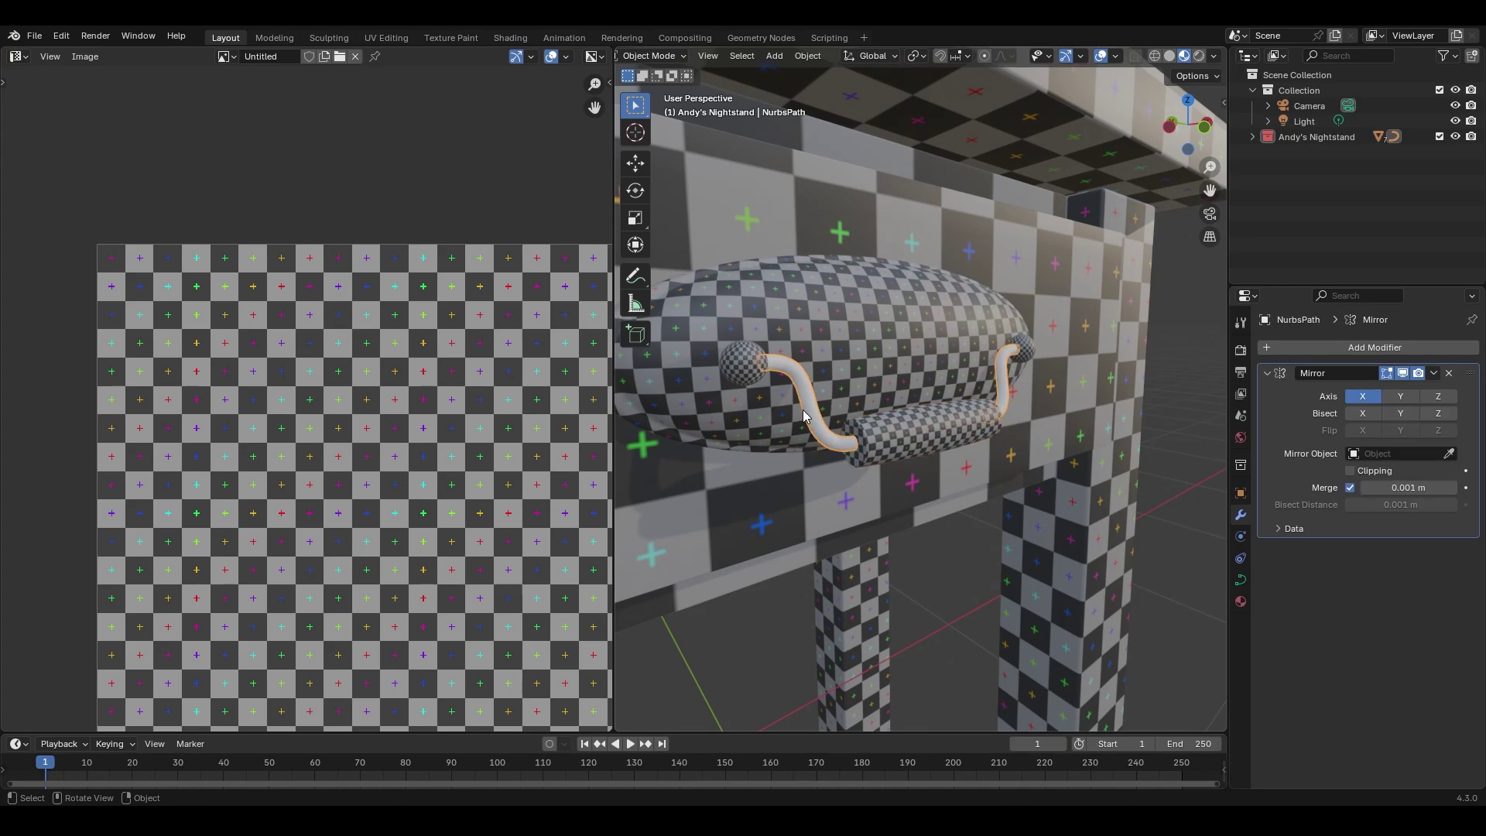
Isolate the handle's curved arms in local view and try moving the curve's end control point.
{"action": "key", "text": "KP_Divide"}
{"action": "key", "text": "Tab"}
{"action": "key", "text": "g"}
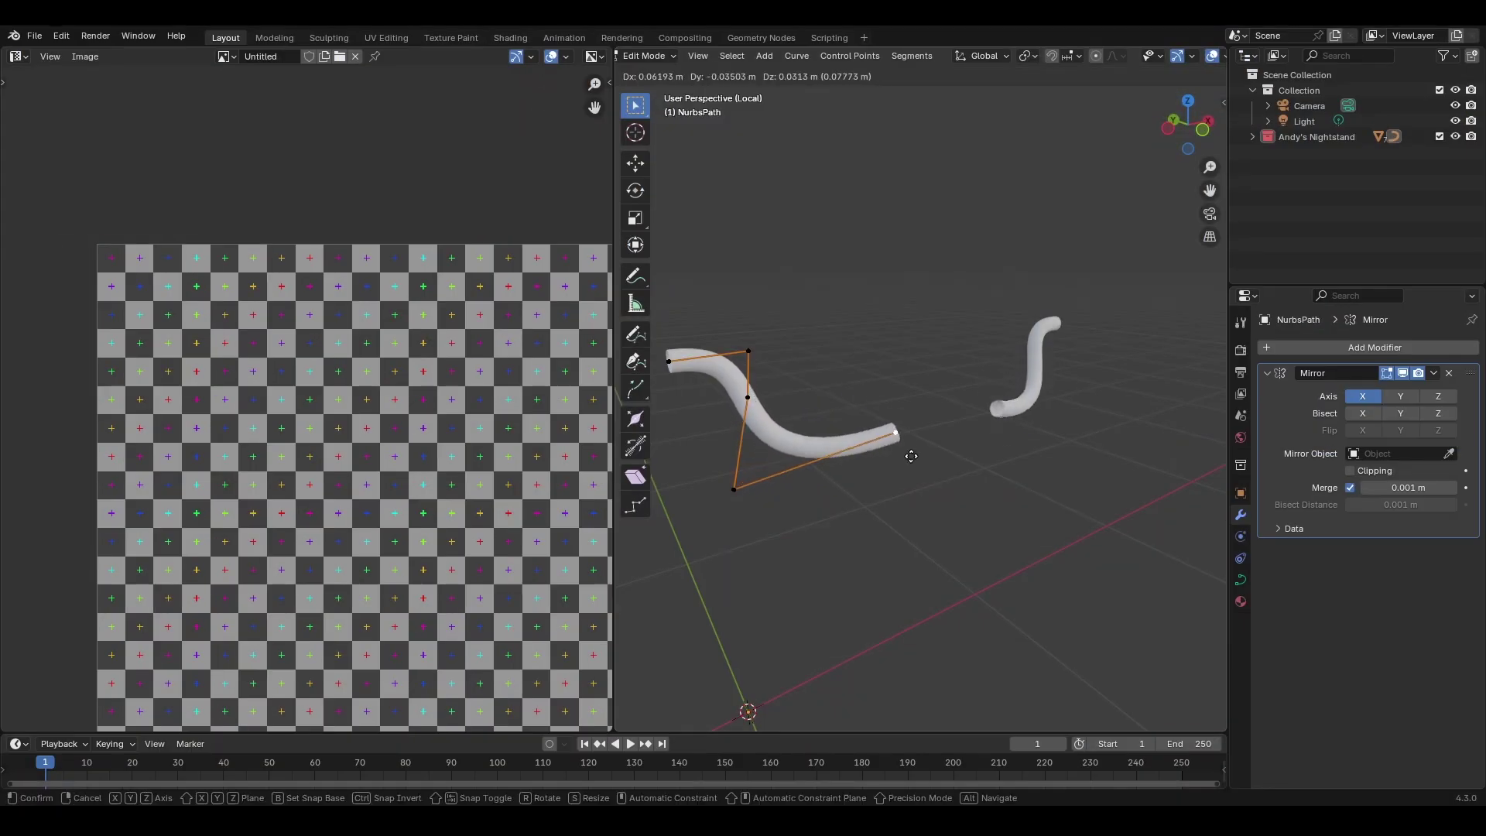
{"action": "key", "text": "Escape"}
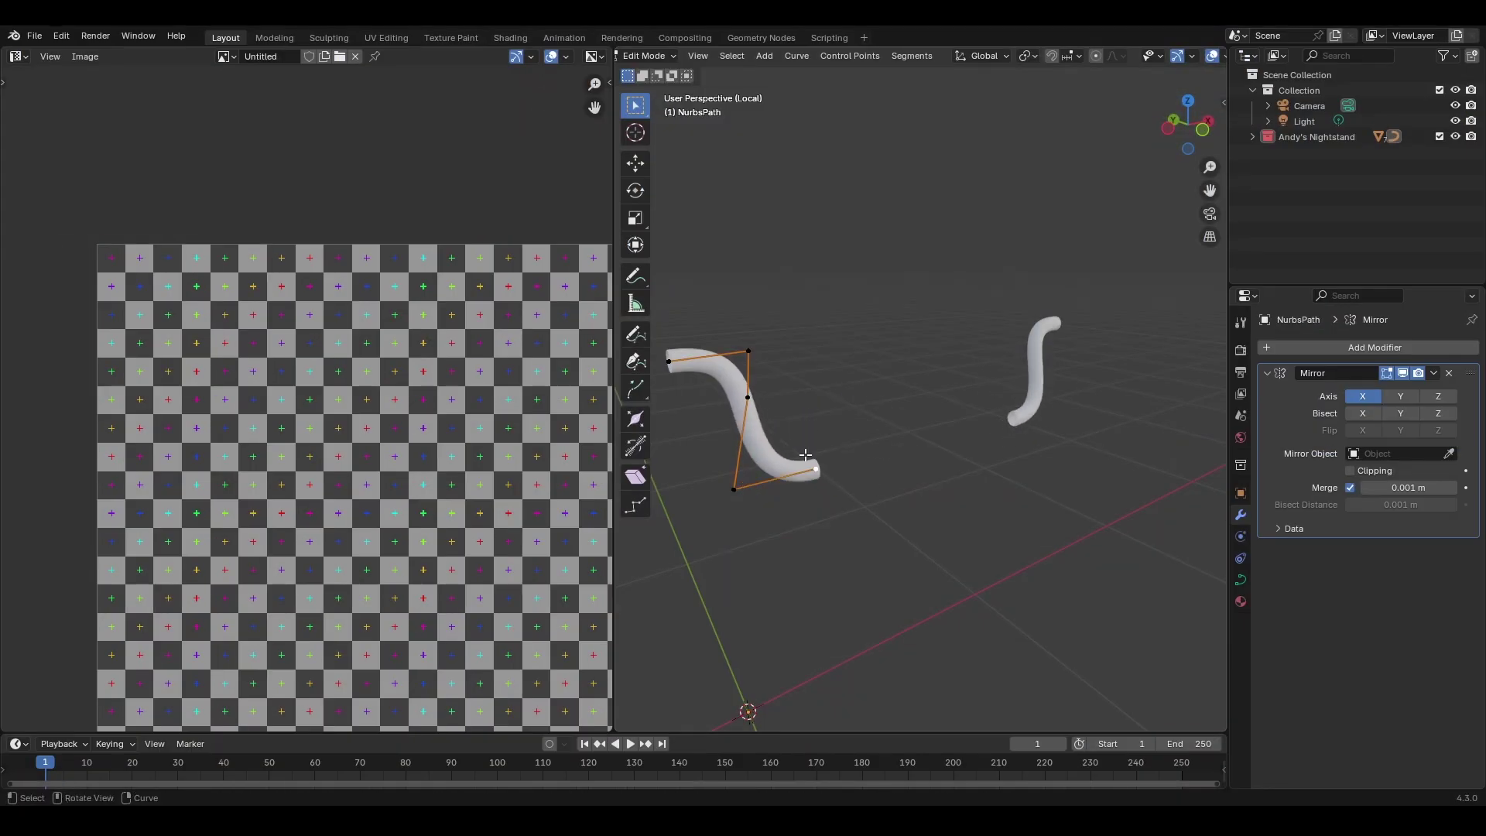
{"action": "key", "text": "Tab"}
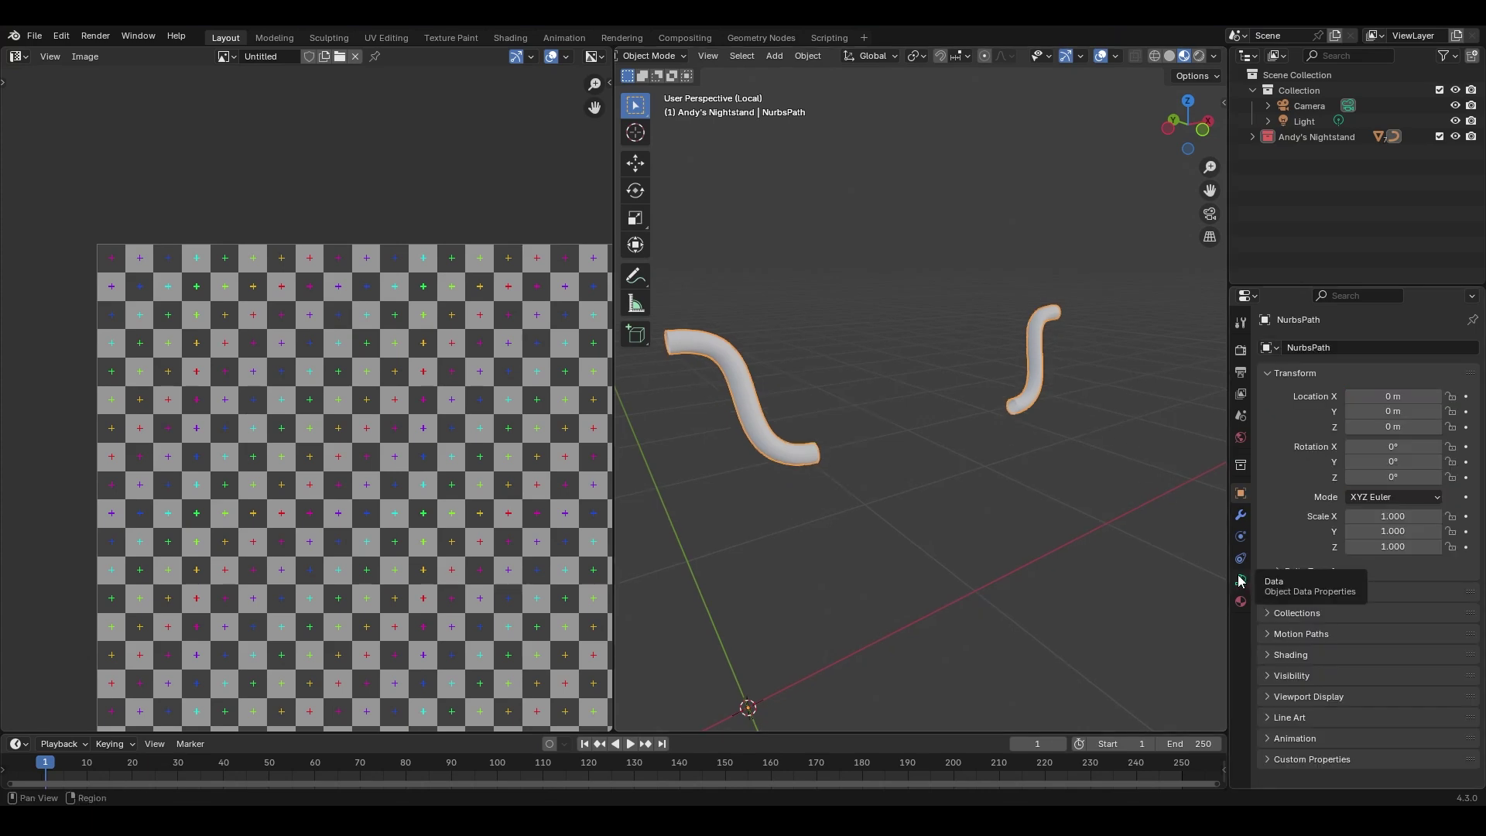
Set the handle arm curve's preview resolution to 6.
{"action": "left_click", "coordinate": [1240, 581]}
{"action": "left_click", "coordinate": [1348, 415]}
{"action": "left_click", "coordinate": [1349, 415]}
{"action": "left_click", "coordinate": [1349, 416]}
{"action": "left_click", "coordinate": [1349, 416]}
{"action": "left_click", "coordinate": [1349, 415]}
{"action": "left_click", "coordinate": [1348, 416]}
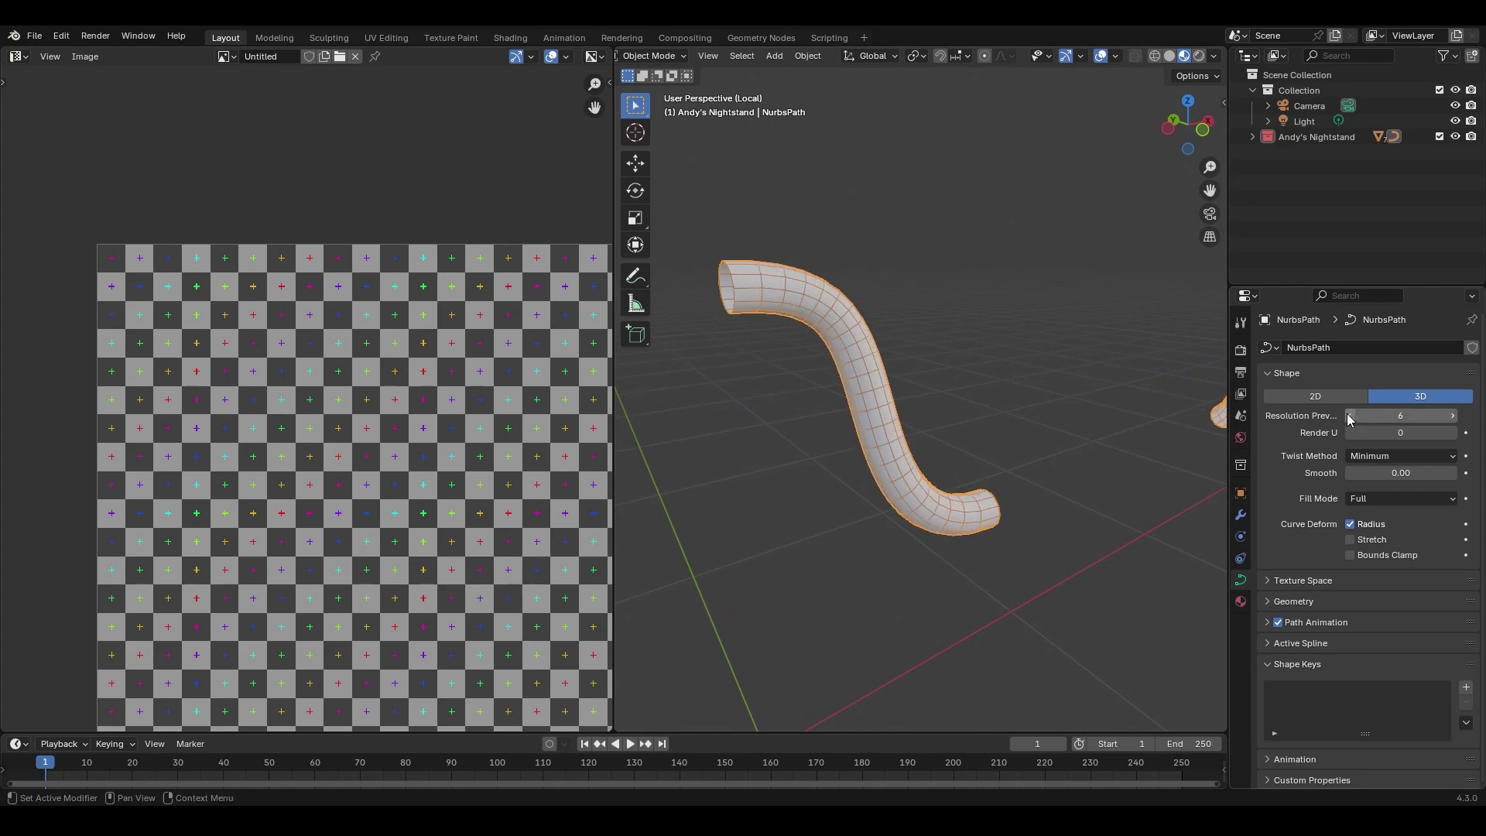
Convert the handle arm curve to a mesh and assign the existing Material to it.
{"action": "right_click", "coordinate": [909, 405]}
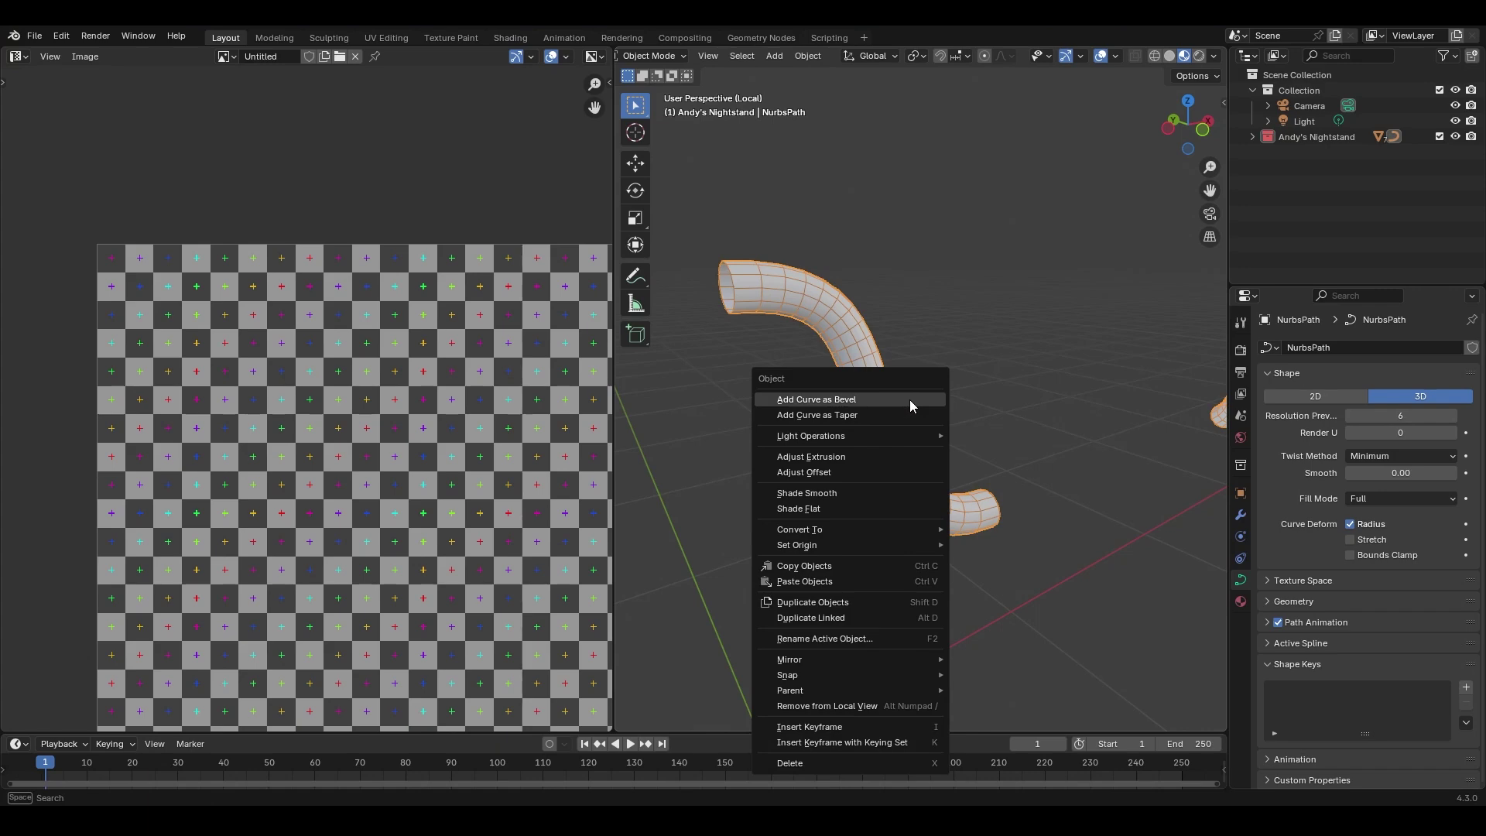
{"action": "mouse_move", "coordinate": [928, 532]}
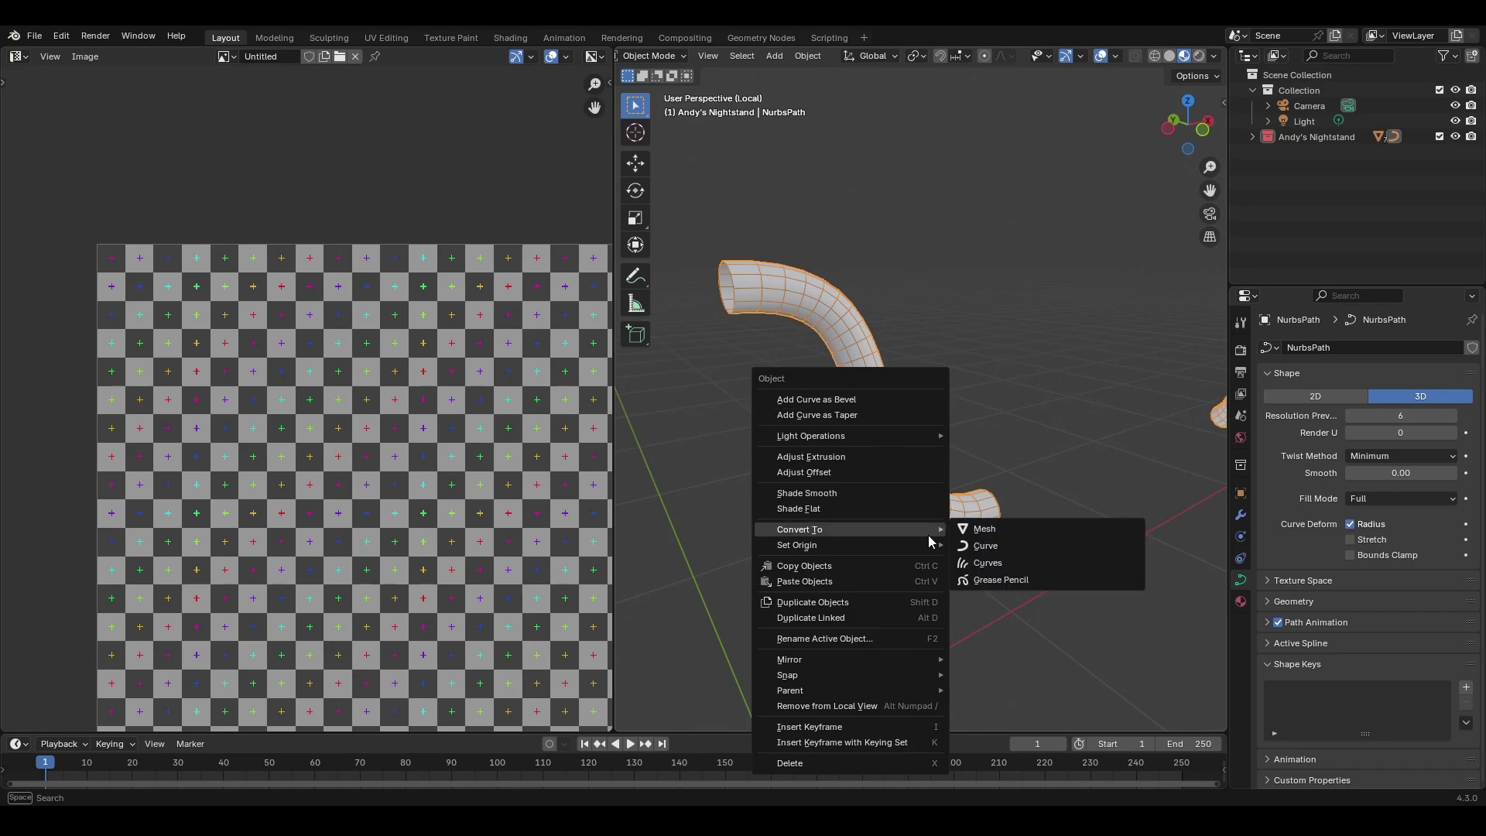
{"action": "left_click", "coordinate": [1047, 527]}
{"action": "left_click", "coordinate": [1241, 623]}
{"action": "left_click", "coordinate": [1269, 414]}
{"action": "left_click", "coordinate": [1246, 436]}
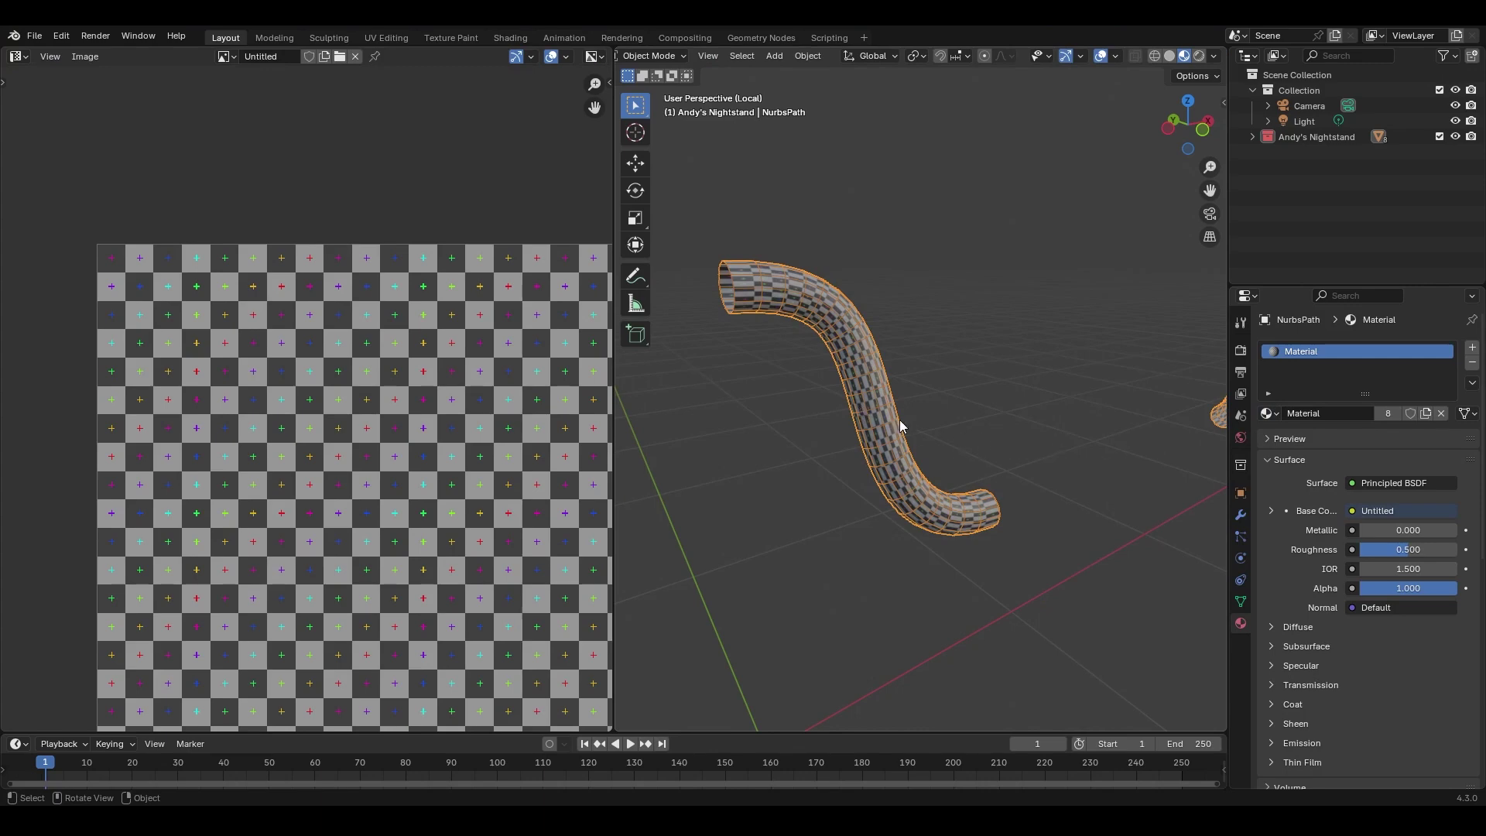
Scale all of the handle arms' UVs along X to about three times their width.
{"action": "middle_click_drag", "start_coordinate": [900, 424], "coordinate": [864, 427]}
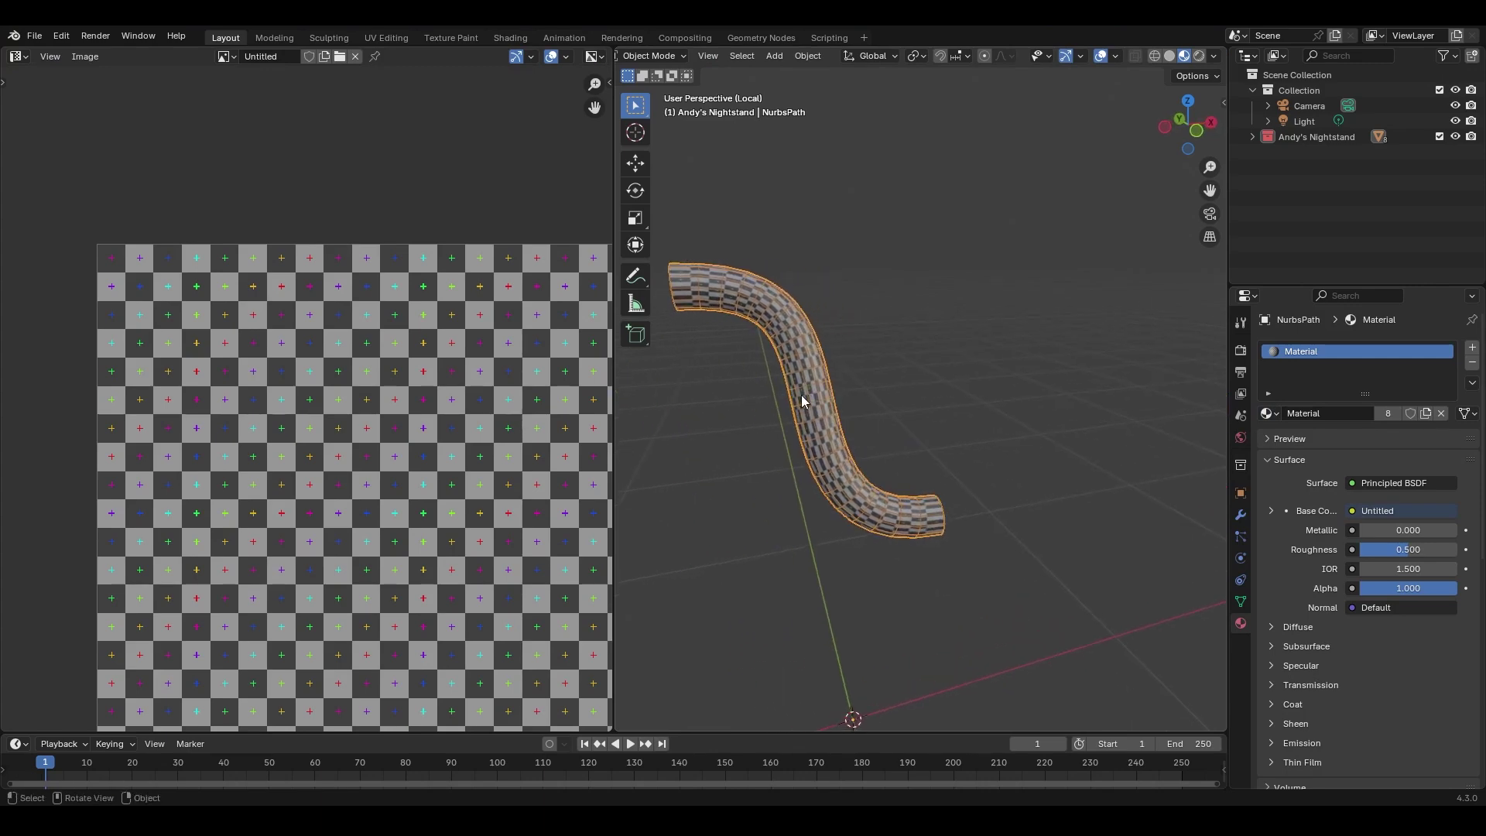
{"action": "key", "text": "Tab"}
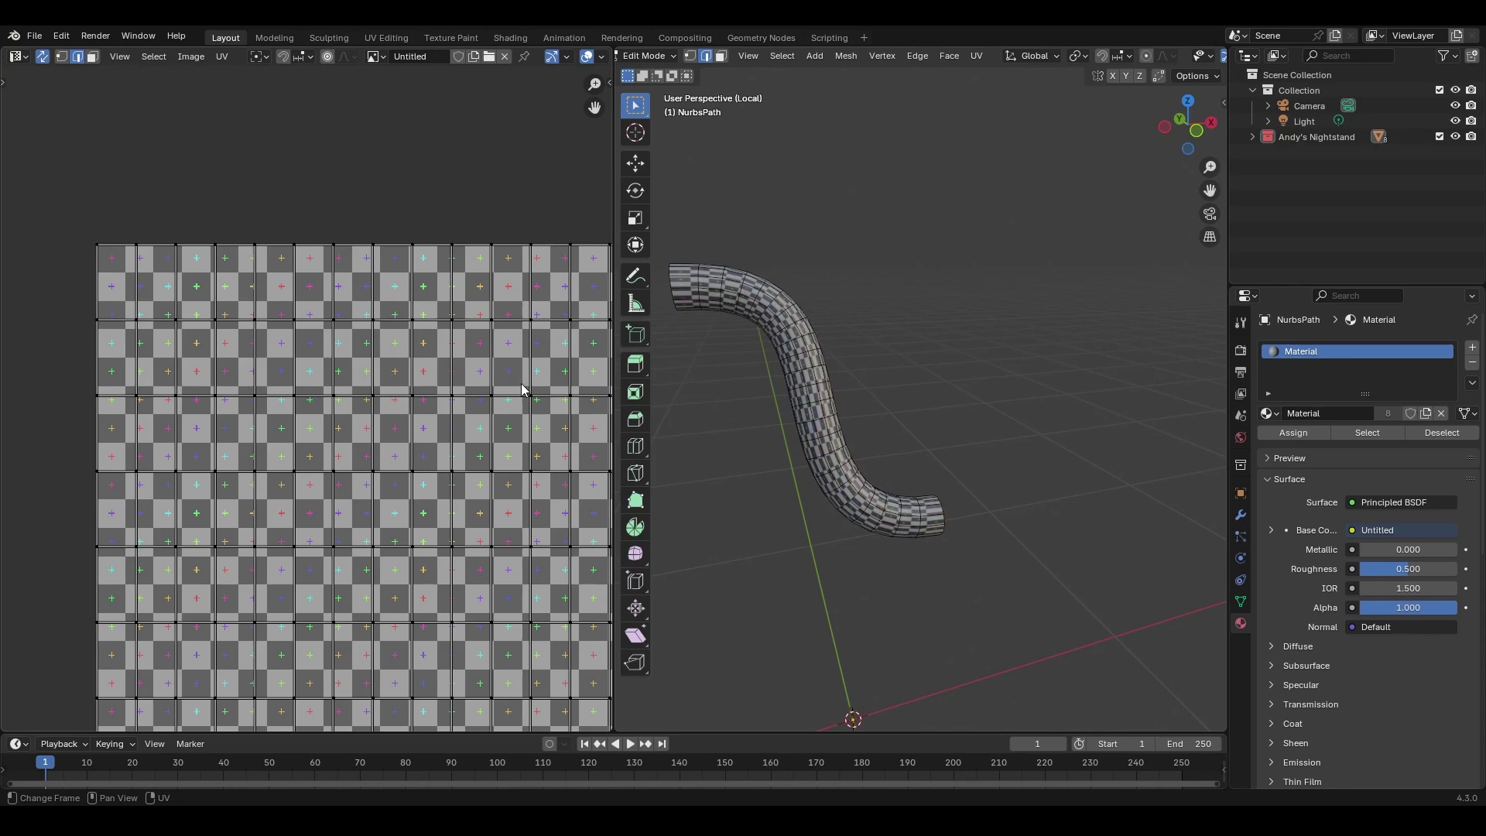
{"action": "scroll", "coordinate": [528, 390], "scroll_direction": "down", "scroll_amount": 3}
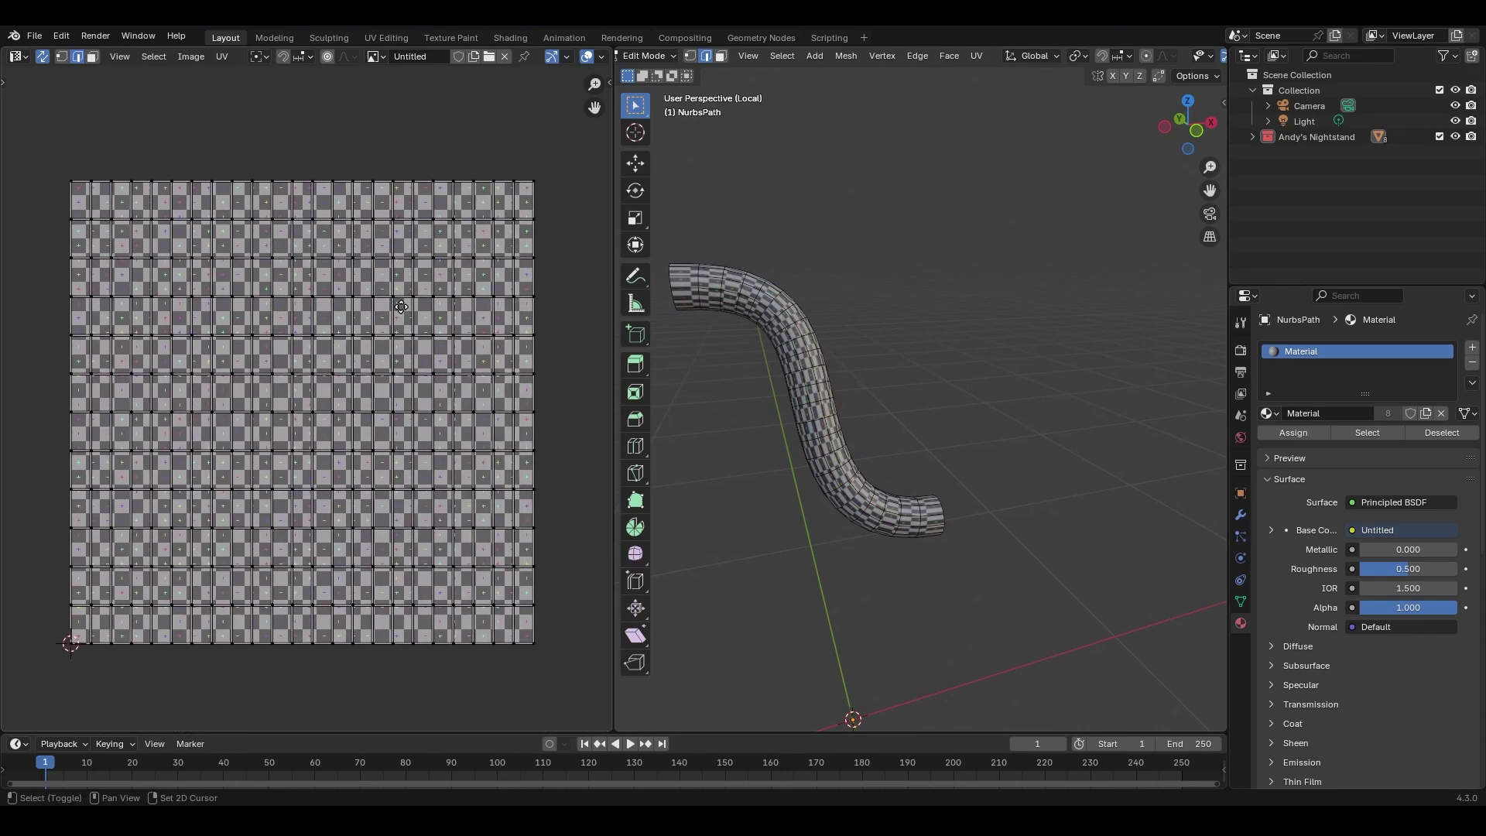
{"action": "key", "text": "a"}
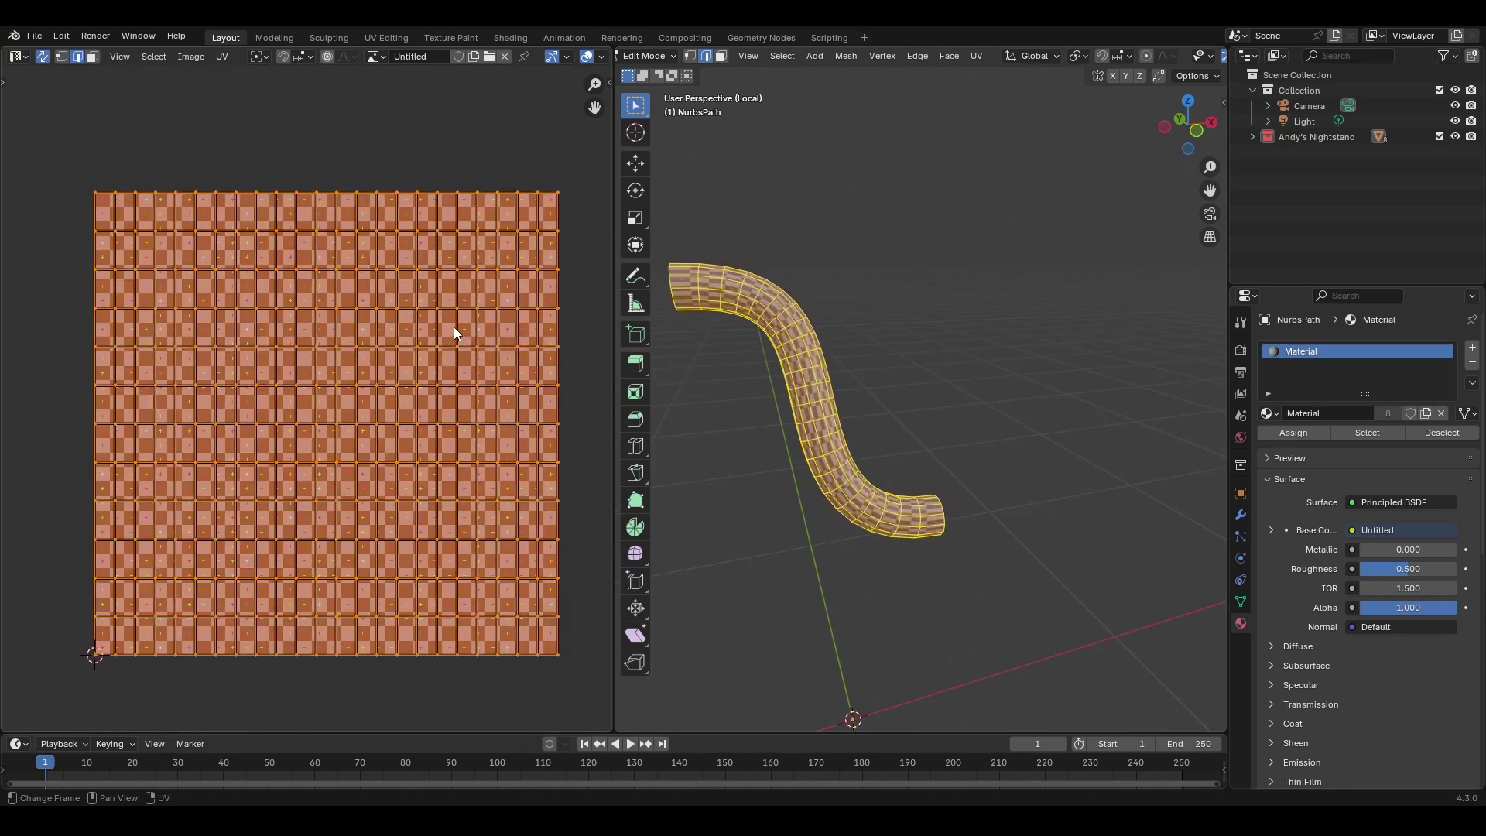
{"action": "key", "text": "s"}
{"action": "key", "text": "x"}
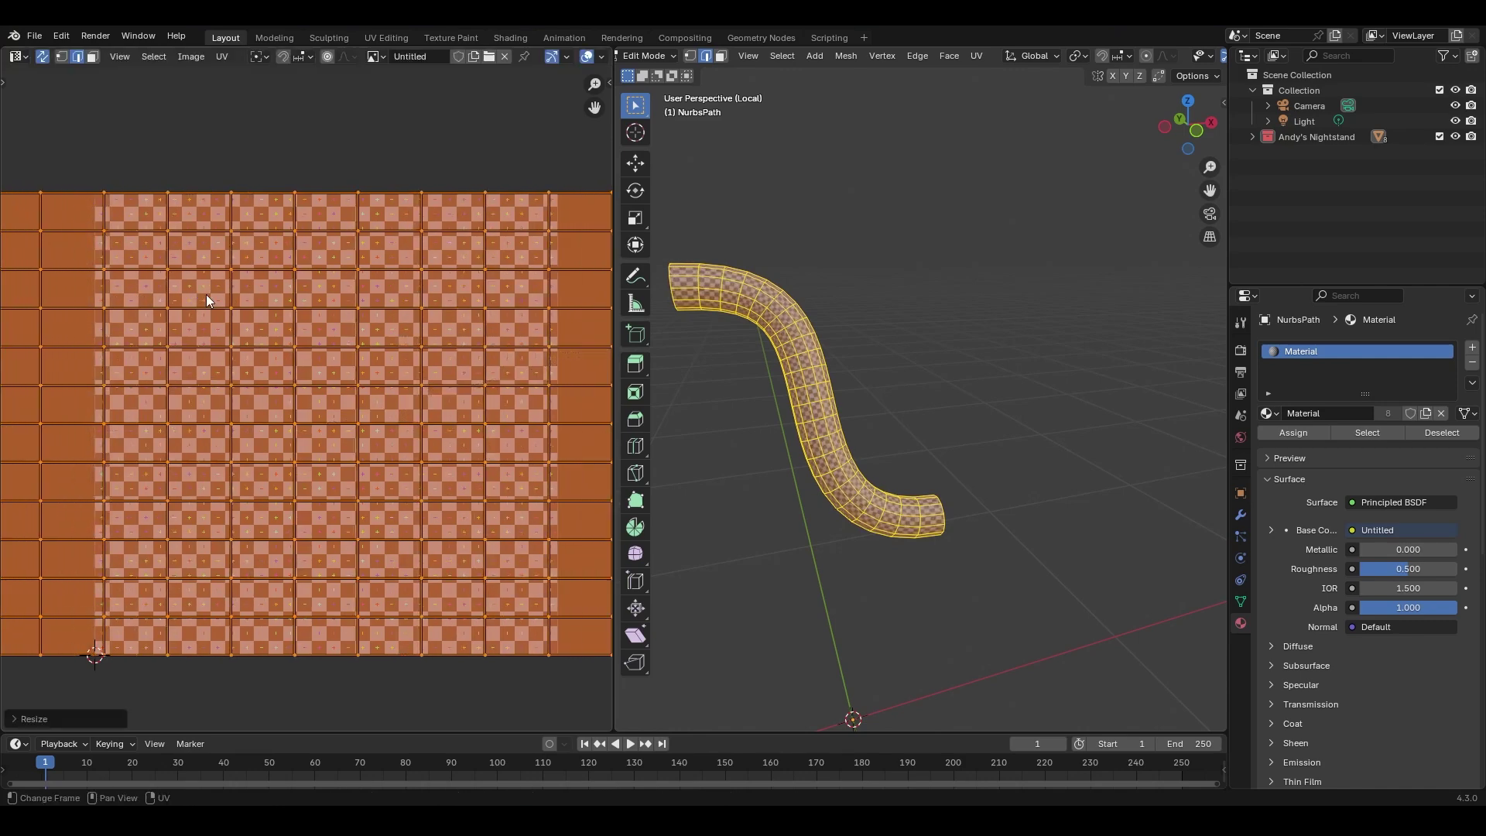
{"action": "left_click", "coordinate": [205, 295]}
{"action": "key", "text": "Tab"}
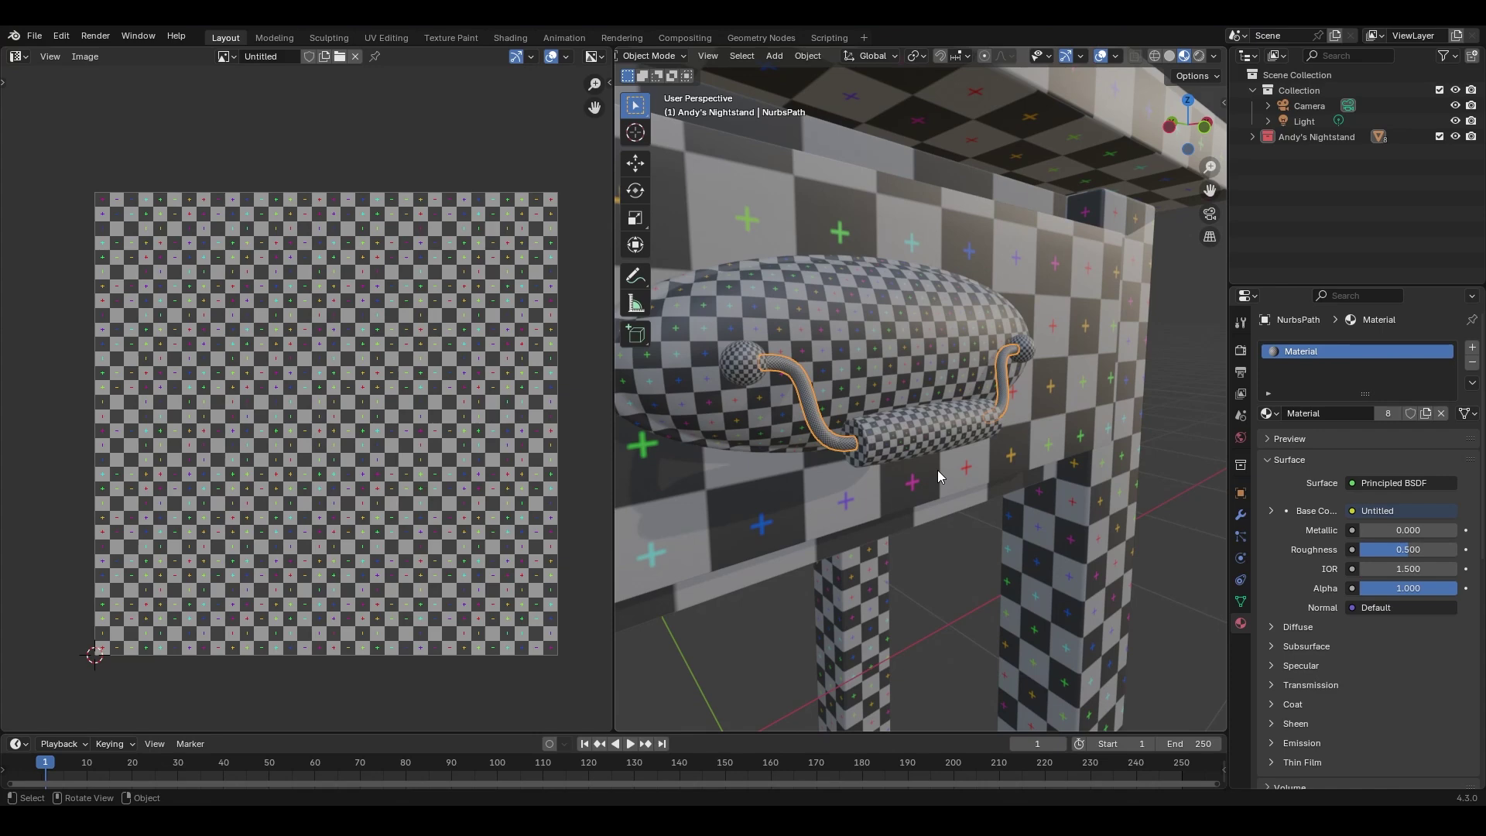
Bring the whole nightstand into view and select all of its parts together.
{"action": "middle_click_drag", "start_coordinate": [1022, 271], "coordinate": [1068, 77], "text": "ctrl"}
{"action": "middle_click_drag", "start_coordinate": [991, 241], "coordinate": [883, 350]}
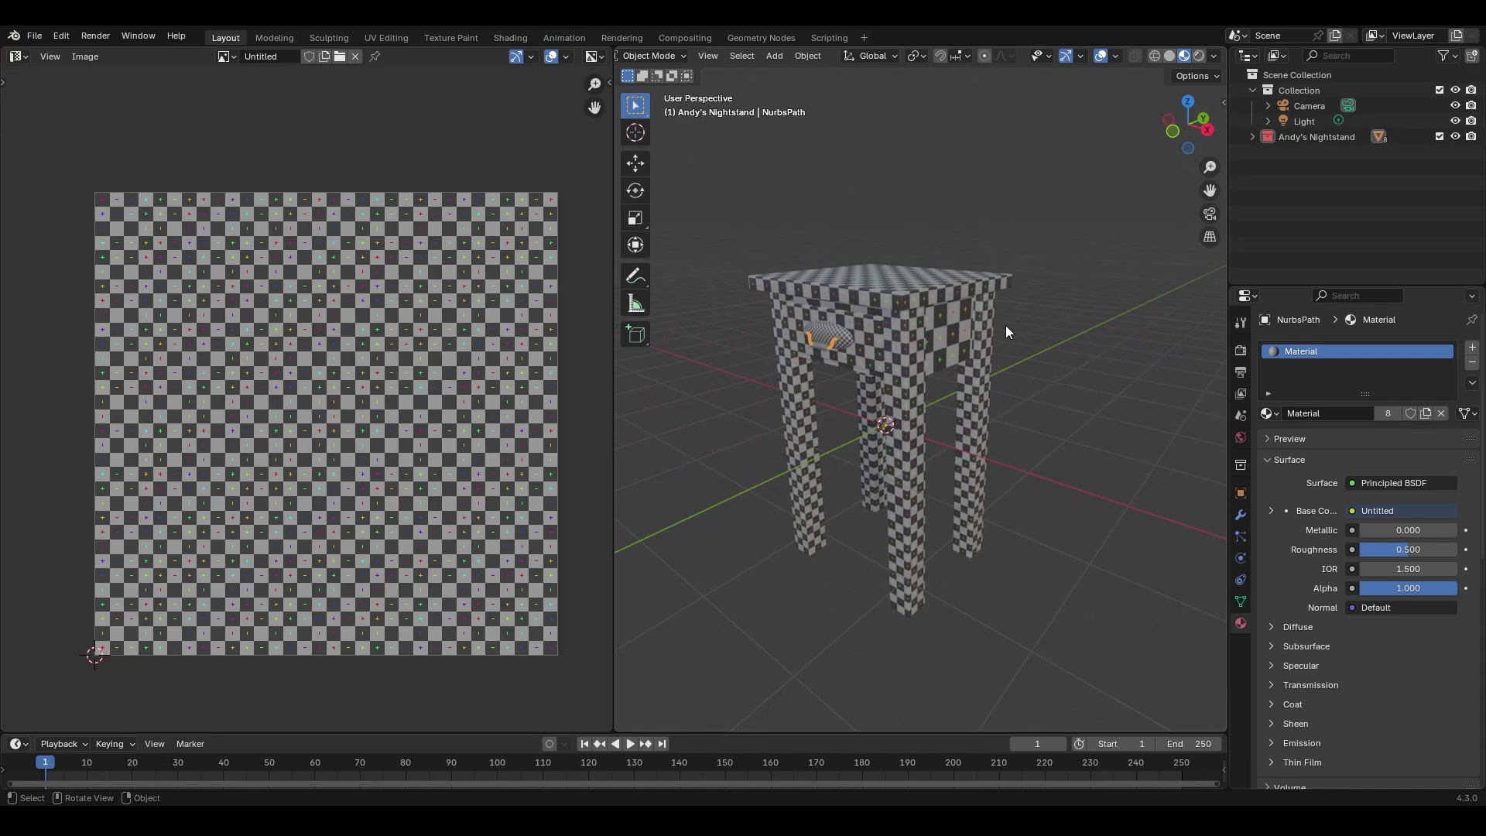
{"action": "left_click_drag", "start_coordinate": [1045, 188], "coordinate": [699, 664]}
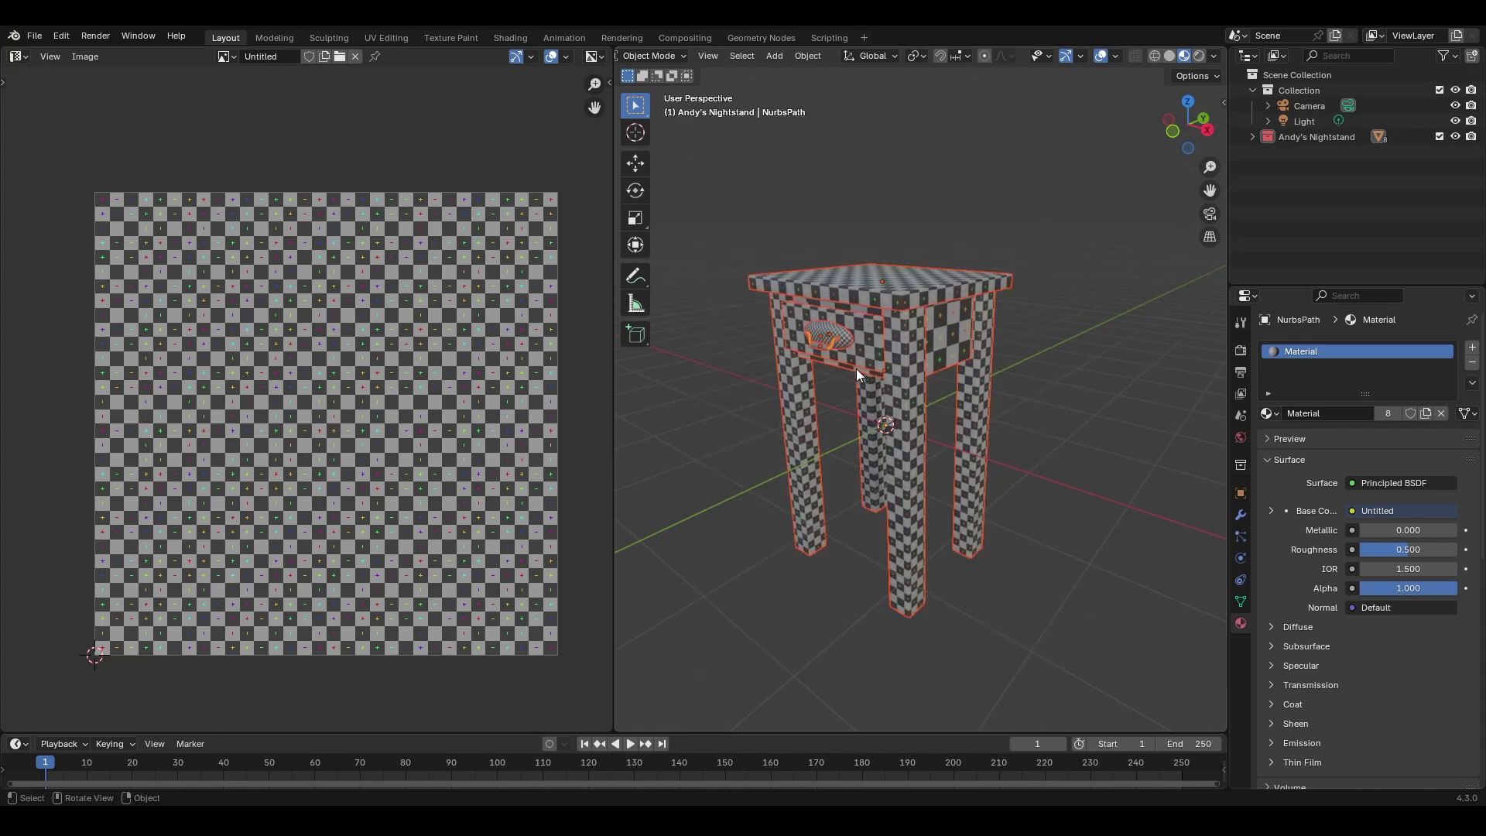
Select all geometry of the nightstand parts in Edit Mode and average the scale of their UV islands.
{"action": "key", "text": "Tab"}
{"action": "key", "text": "a"}
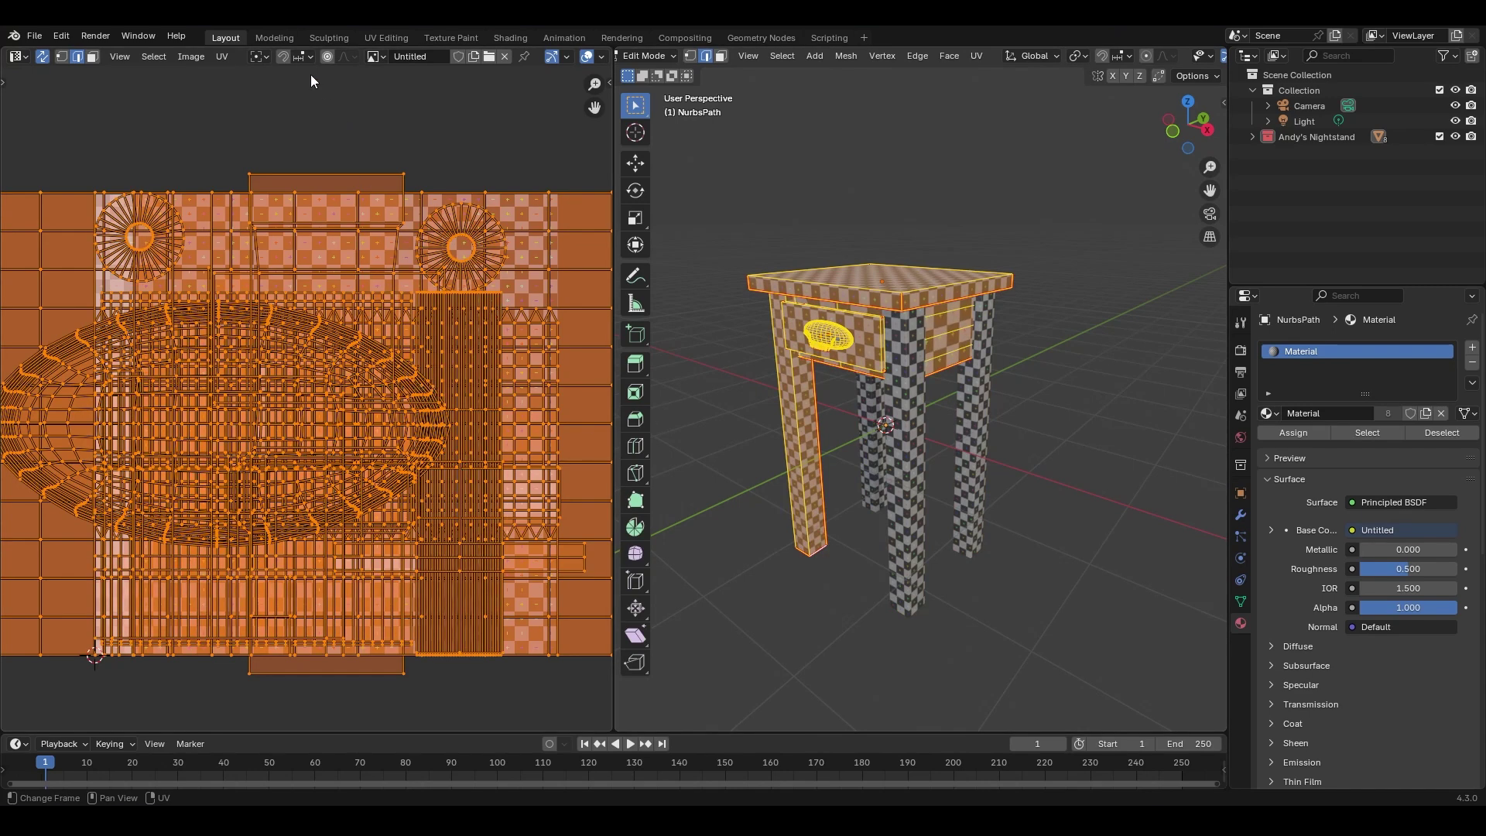
{"action": "left_click", "coordinate": [224, 57]}
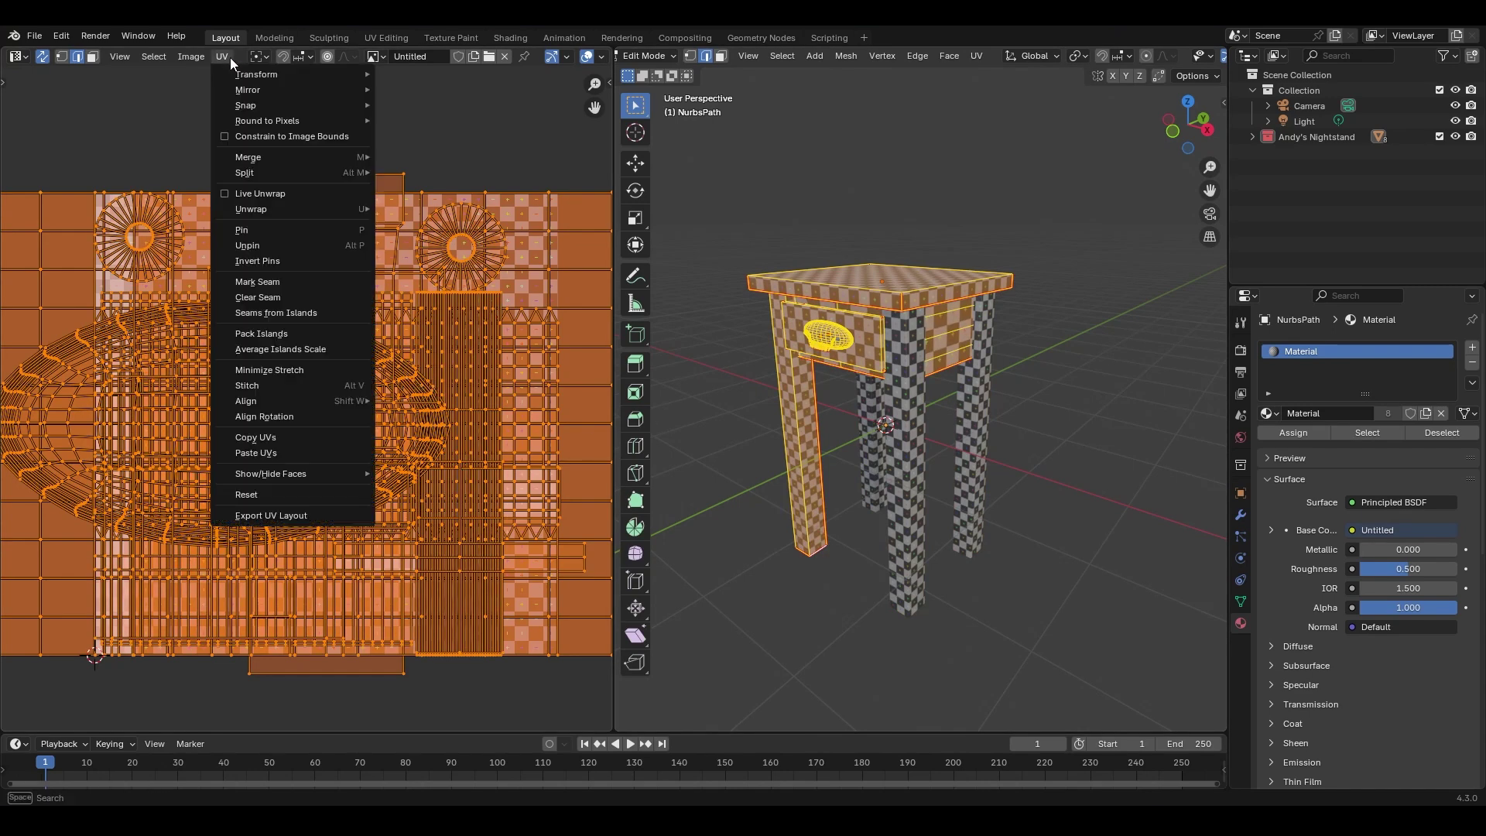
{"action": "left_click", "coordinate": [327, 348]}
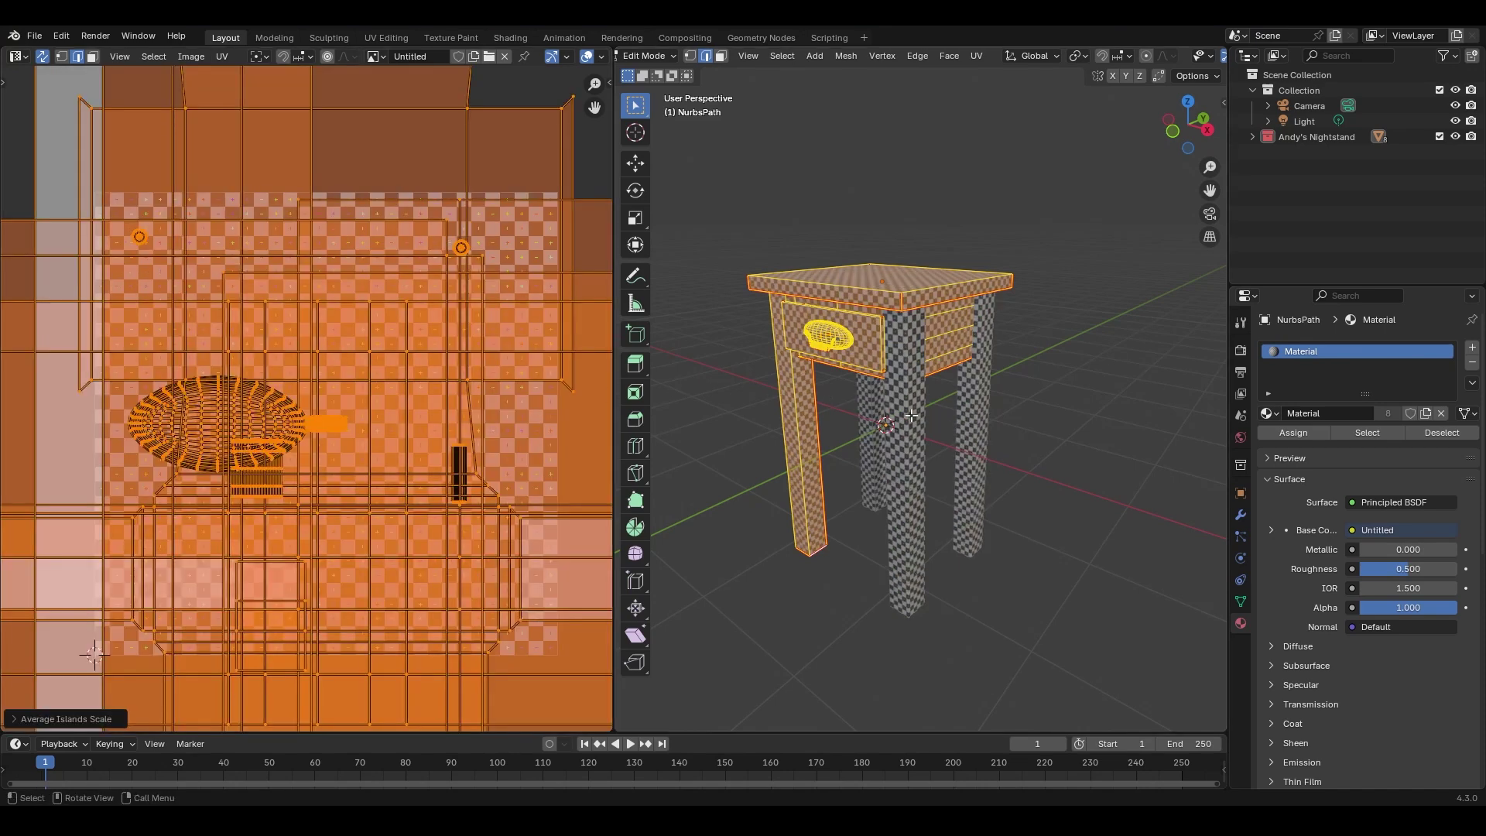
Pack all the nightstand's UV islands with rotation disabled, keeping scaling on and the margin at 0.001.
{"action": "scroll", "coordinate": [418, 370], "scroll_direction": "down", "scroll_amount": 5}
{"action": "middle_click_drag", "start_coordinate": [417, 370], "coordinate": [397, 414], "text": "ctrl"}
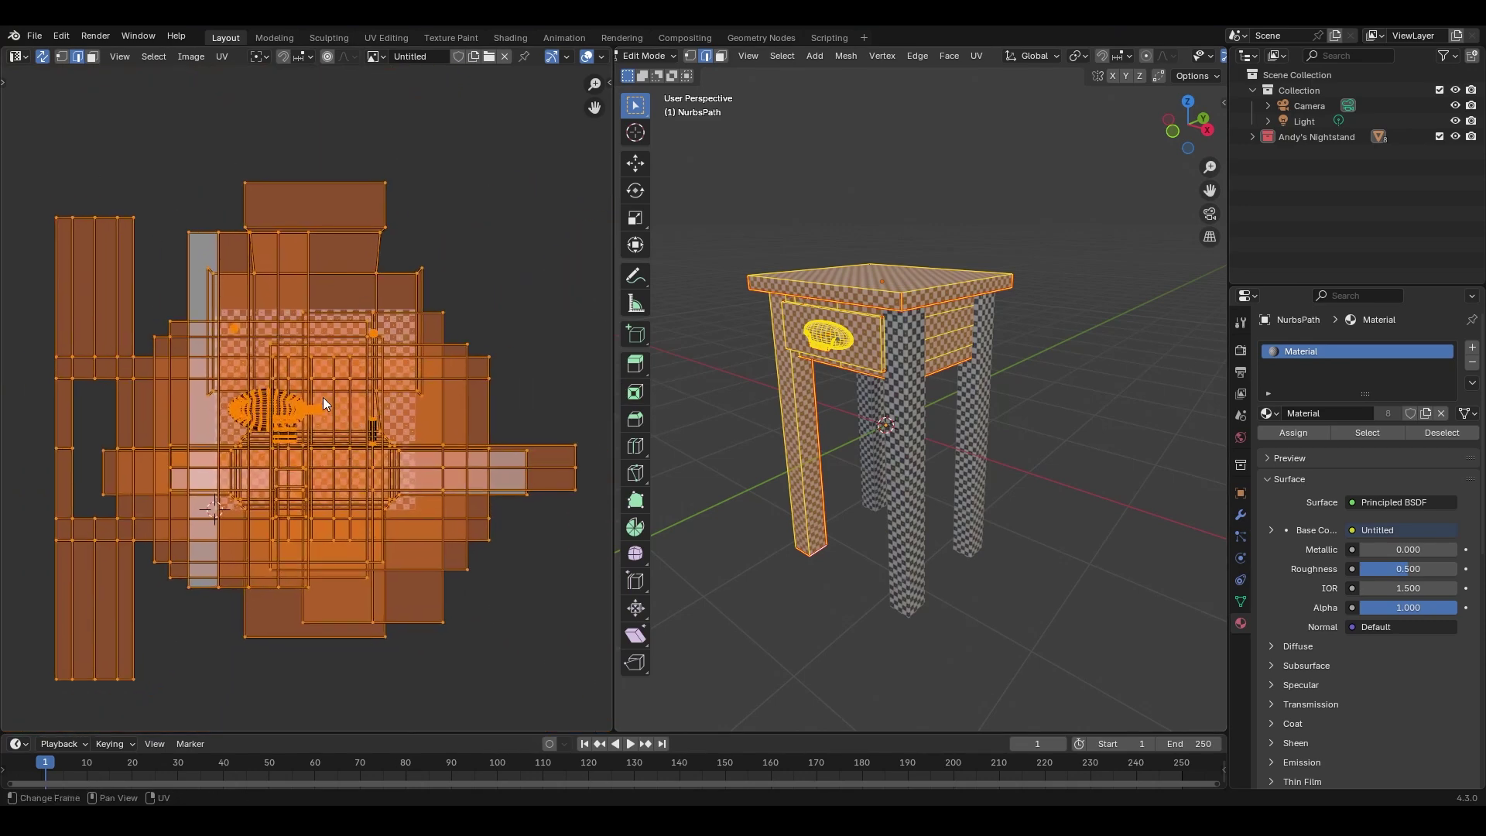
{"action": "left_click", "coordinate": [222, 56]}
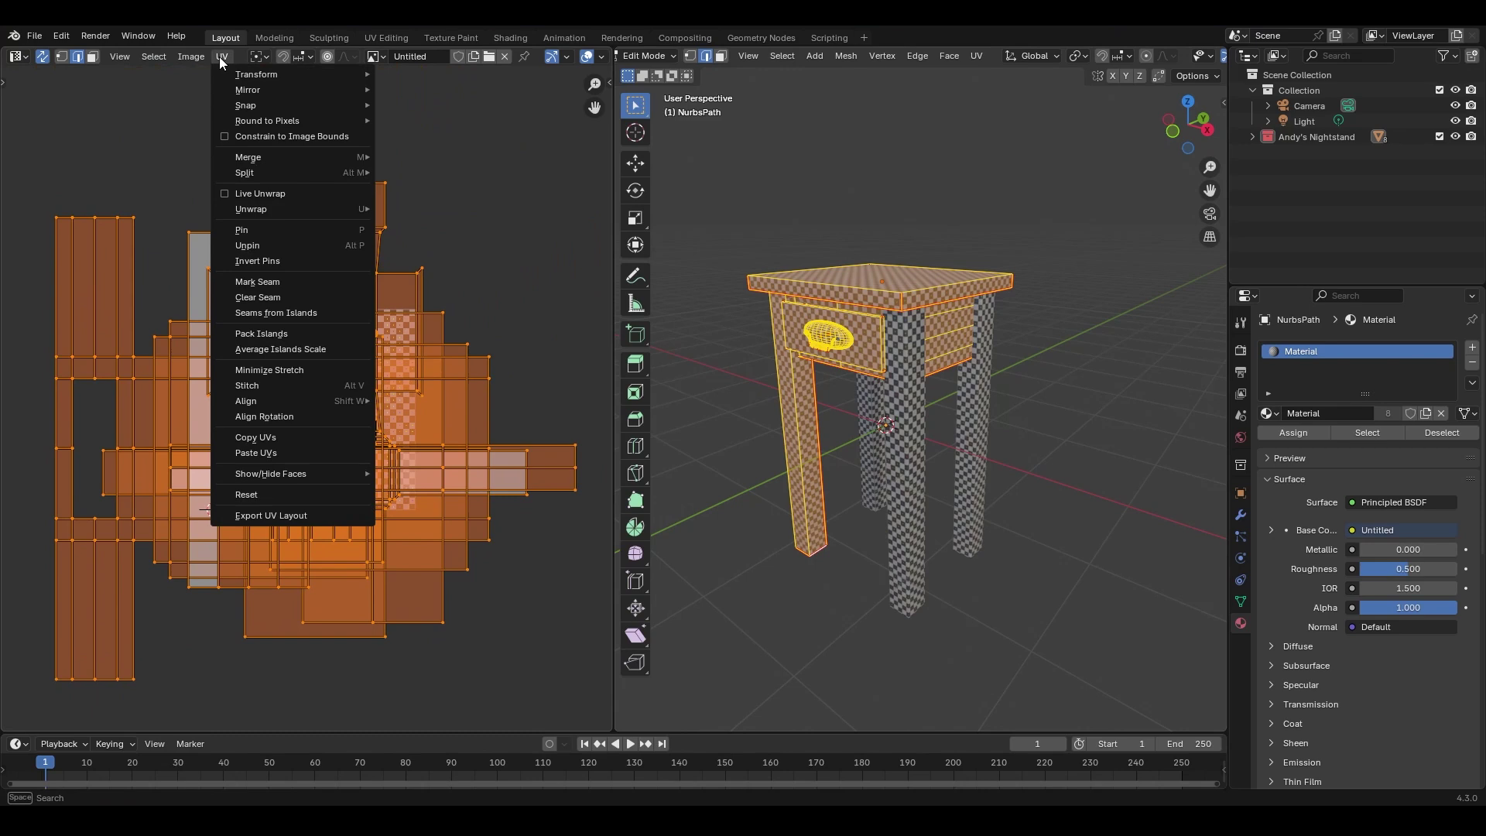
{"action": "left_click", "coordinate": [308, 332]}
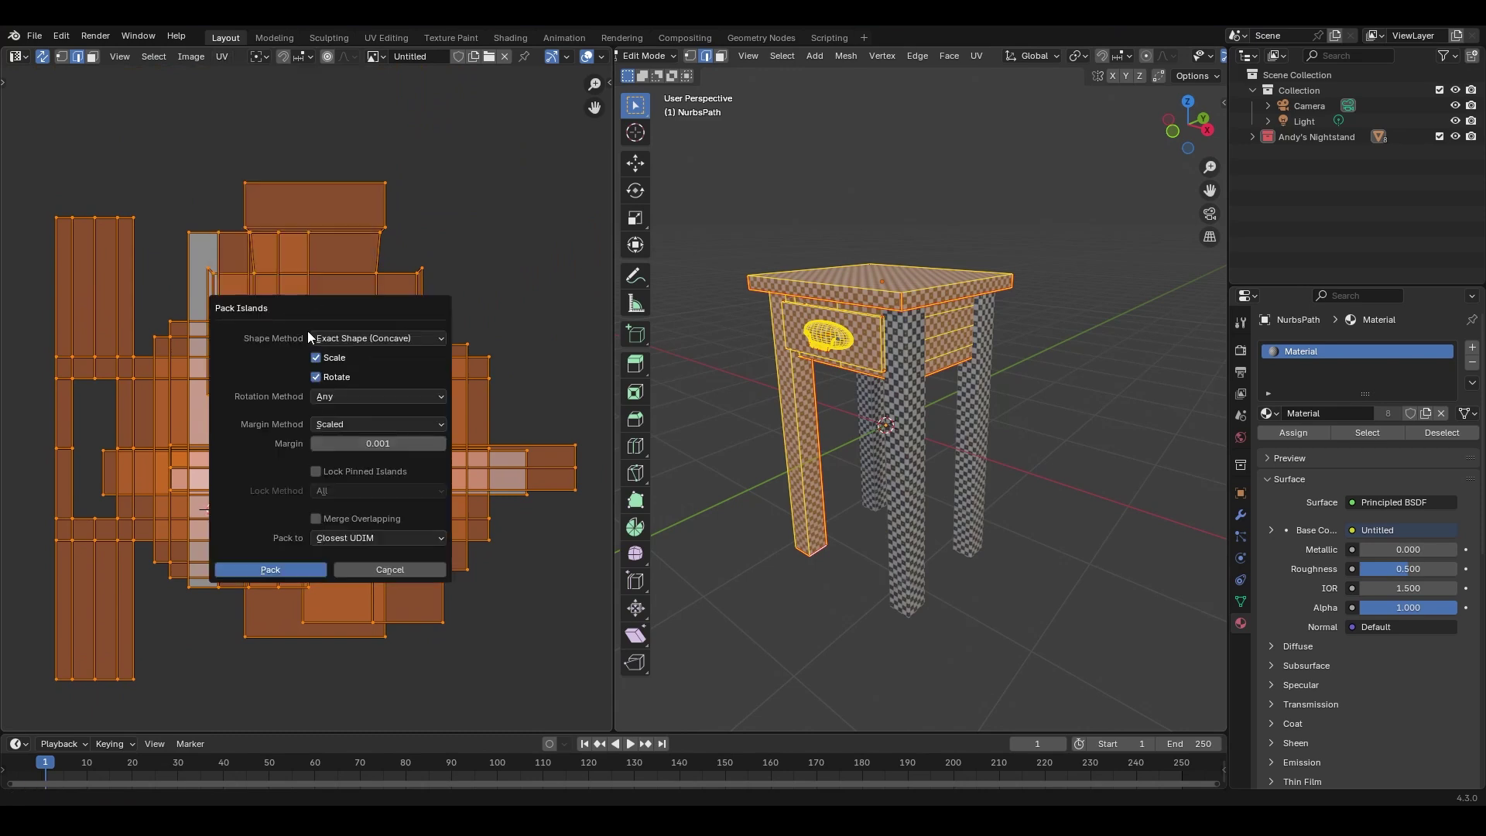
{"action": "left_click", "coordinate": [315, 377]}
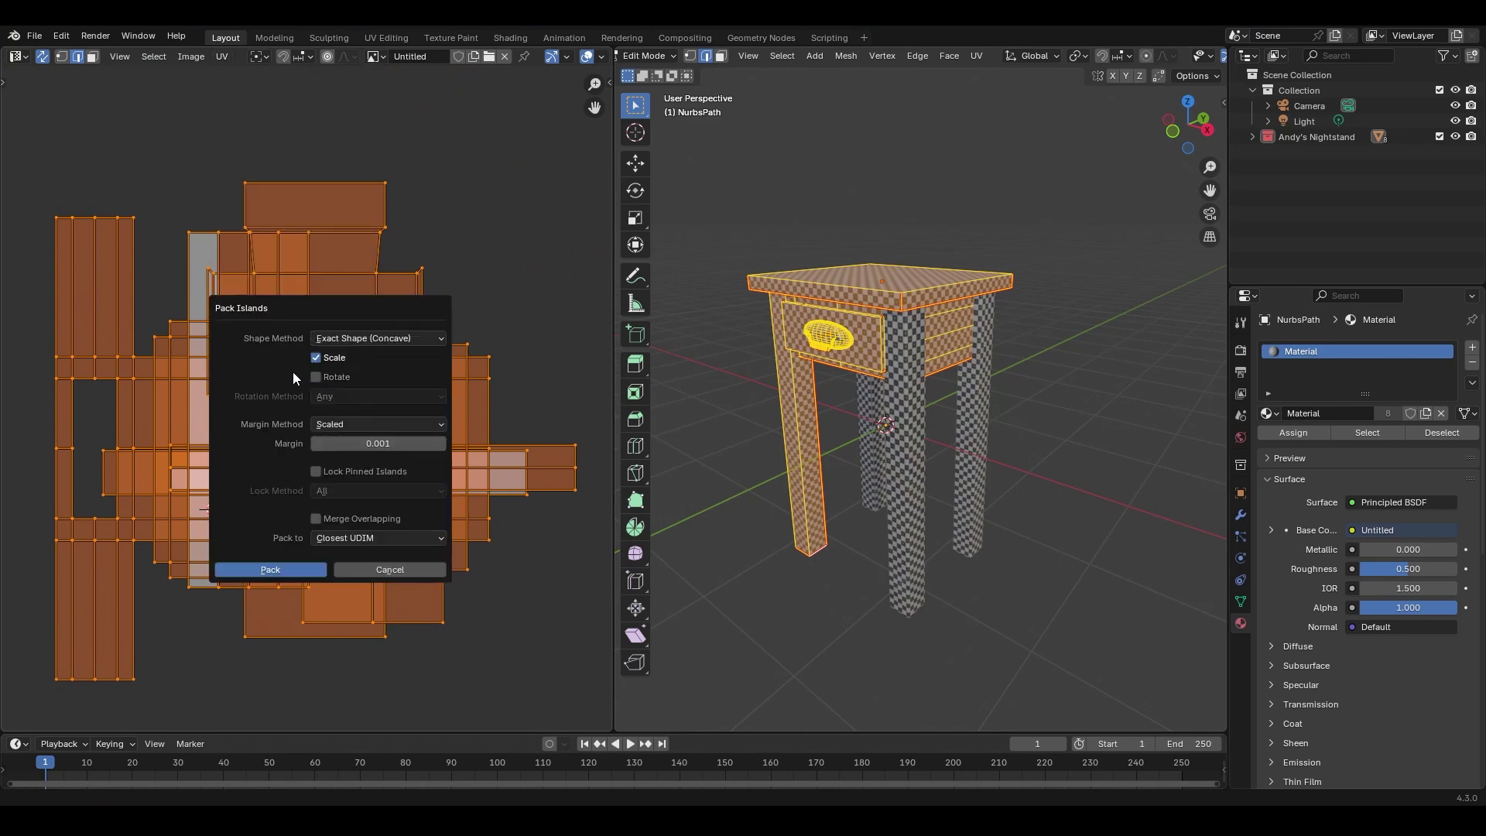
{"action": "left_click", "coordinate": [292, 569]}
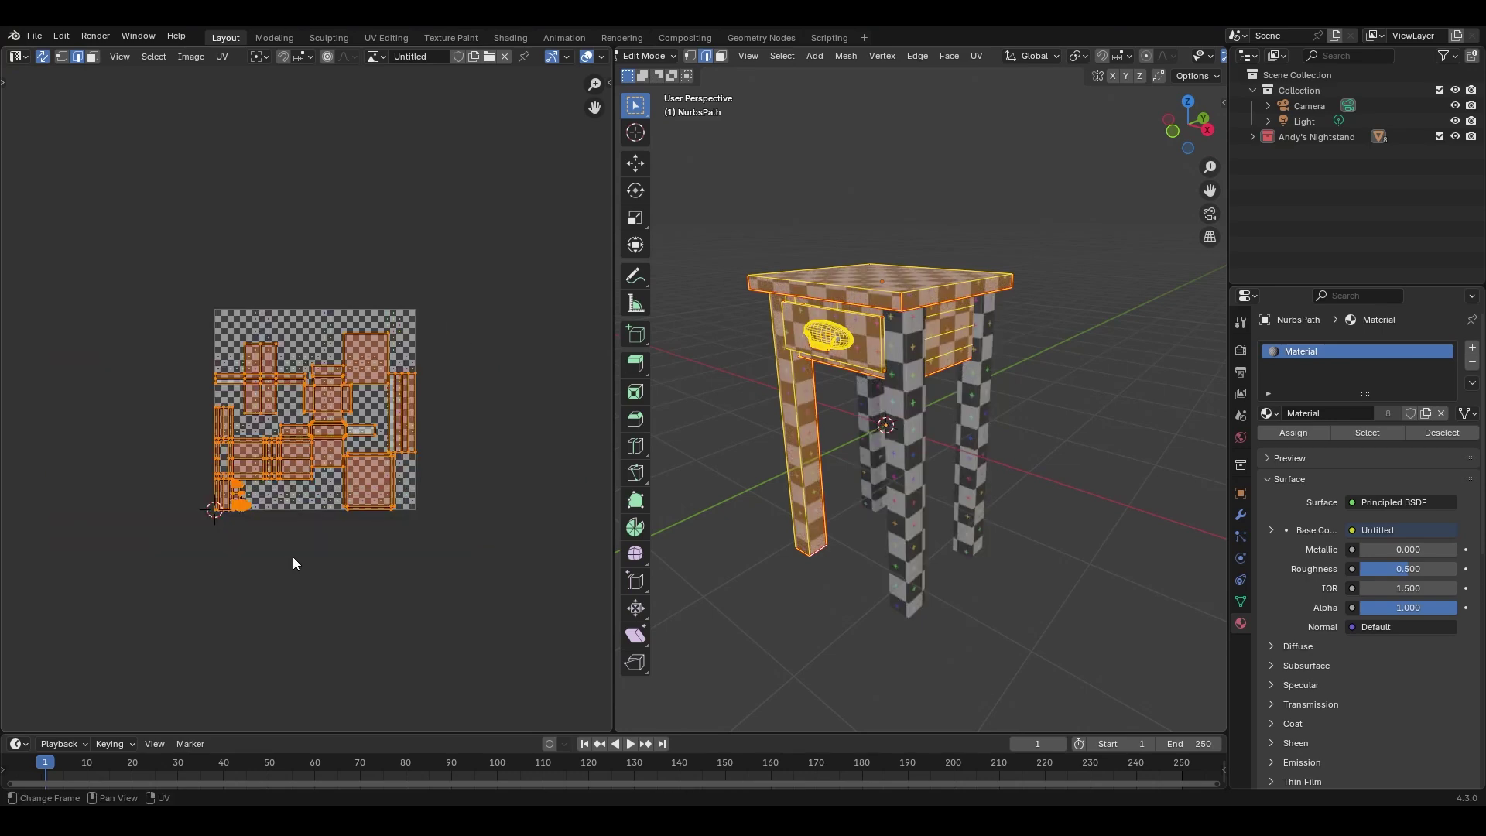
{"action": "middle_click_drag", "start_coordinate": [384, 461], "coordinate": [443, 110], "text": "ctrl"}
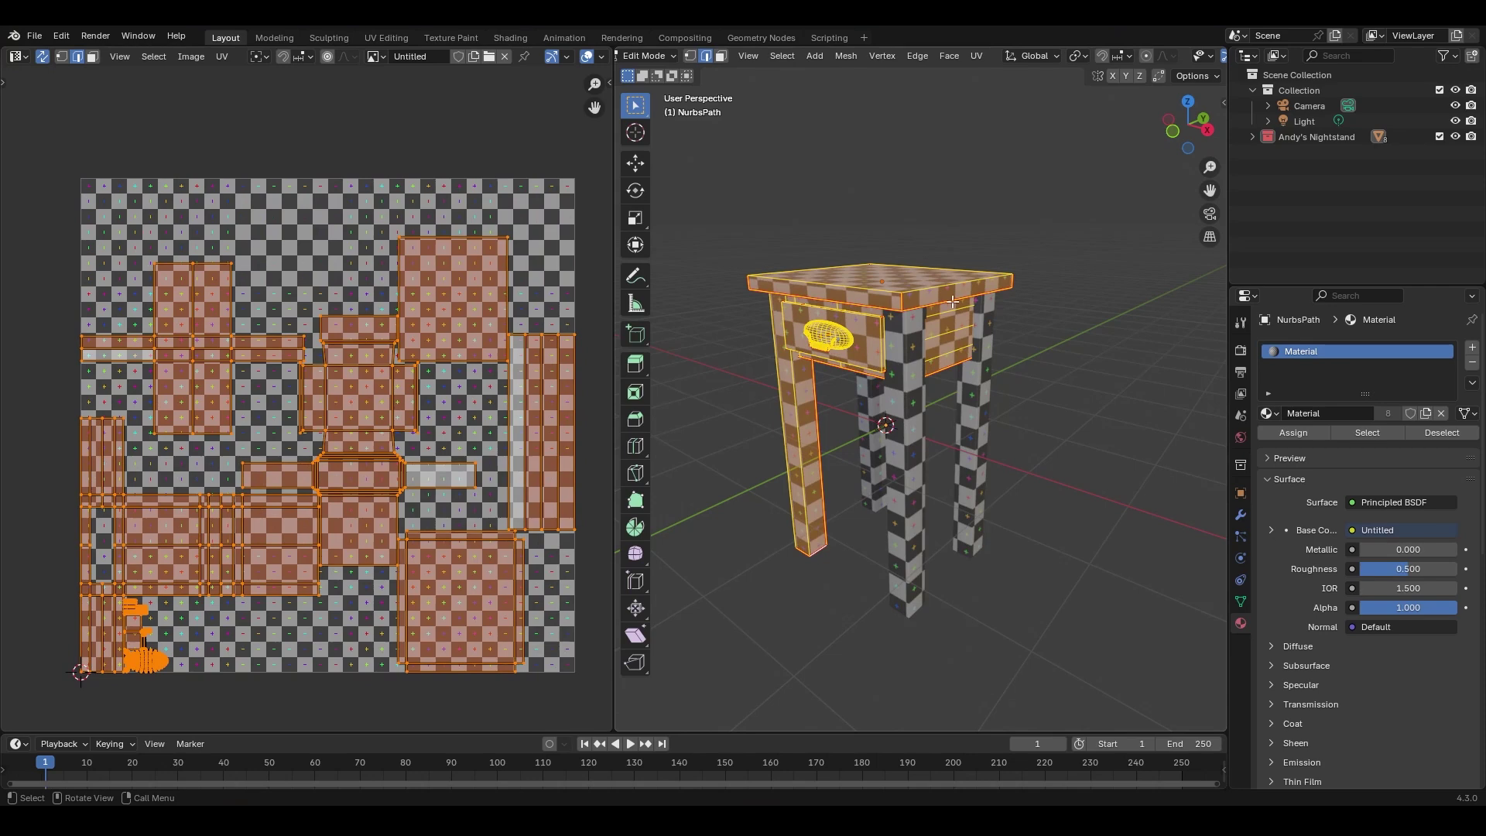
Return to Object Mode, select only the tabletop, and show its material nodes in the Shader Editor in place of the UV Editor.
{"action": "key", "text": "Tab"}
{"action": "left_click", "coordinate": [1090, 325]}
{"action": "middle_click_drag", "start_coordinate": [794, 345], "coordinate": [928, 336]}
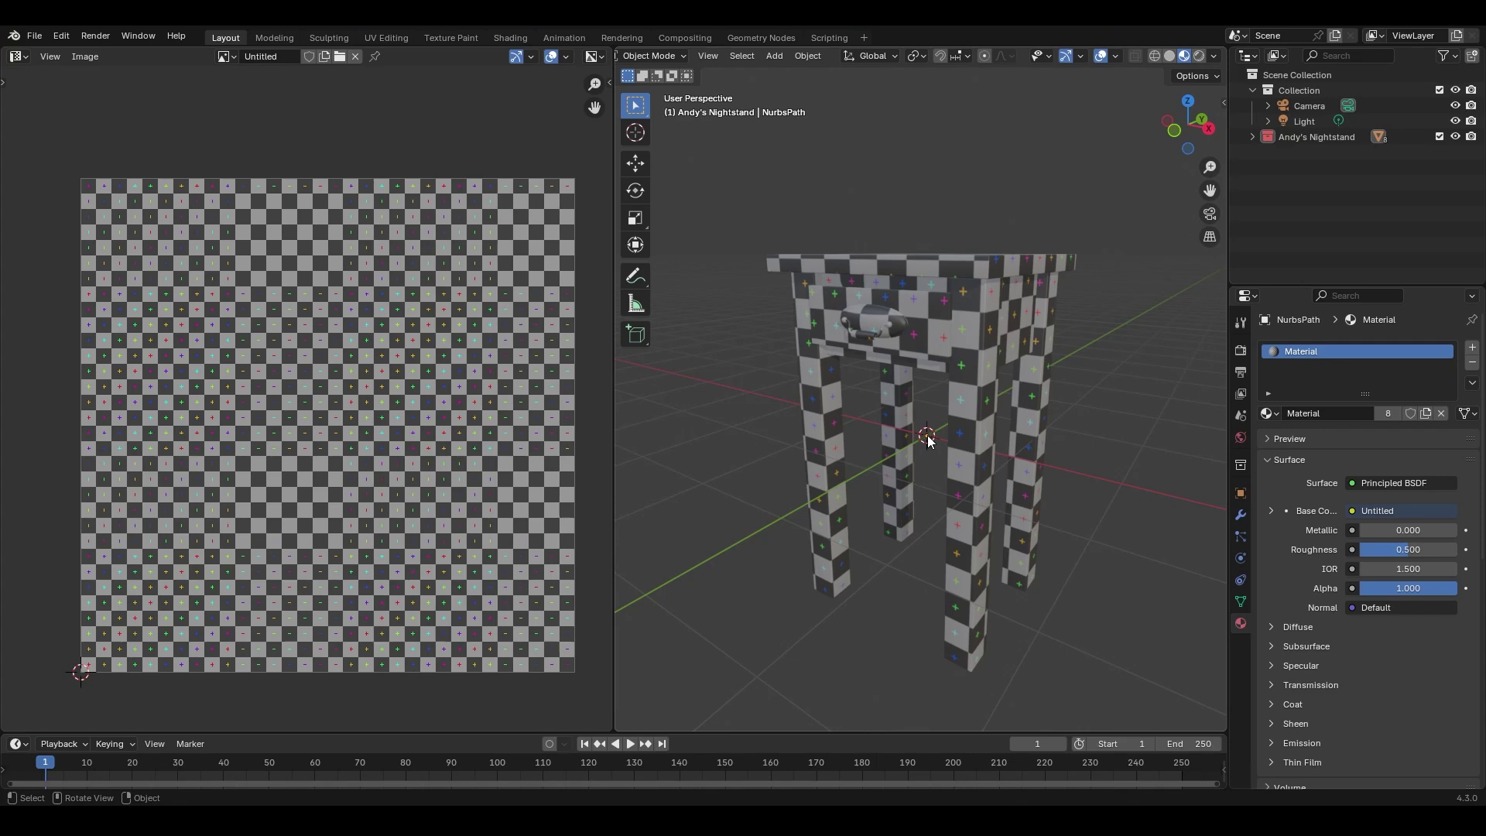
{"action": "left_click", "coordinate": [945, 266]}
{"action": "middle_click_drag", "start_coordinate": [944, 266], "coordinate": [929, 317]}
{"action": "left_click", "coordinate": [17, 55]}
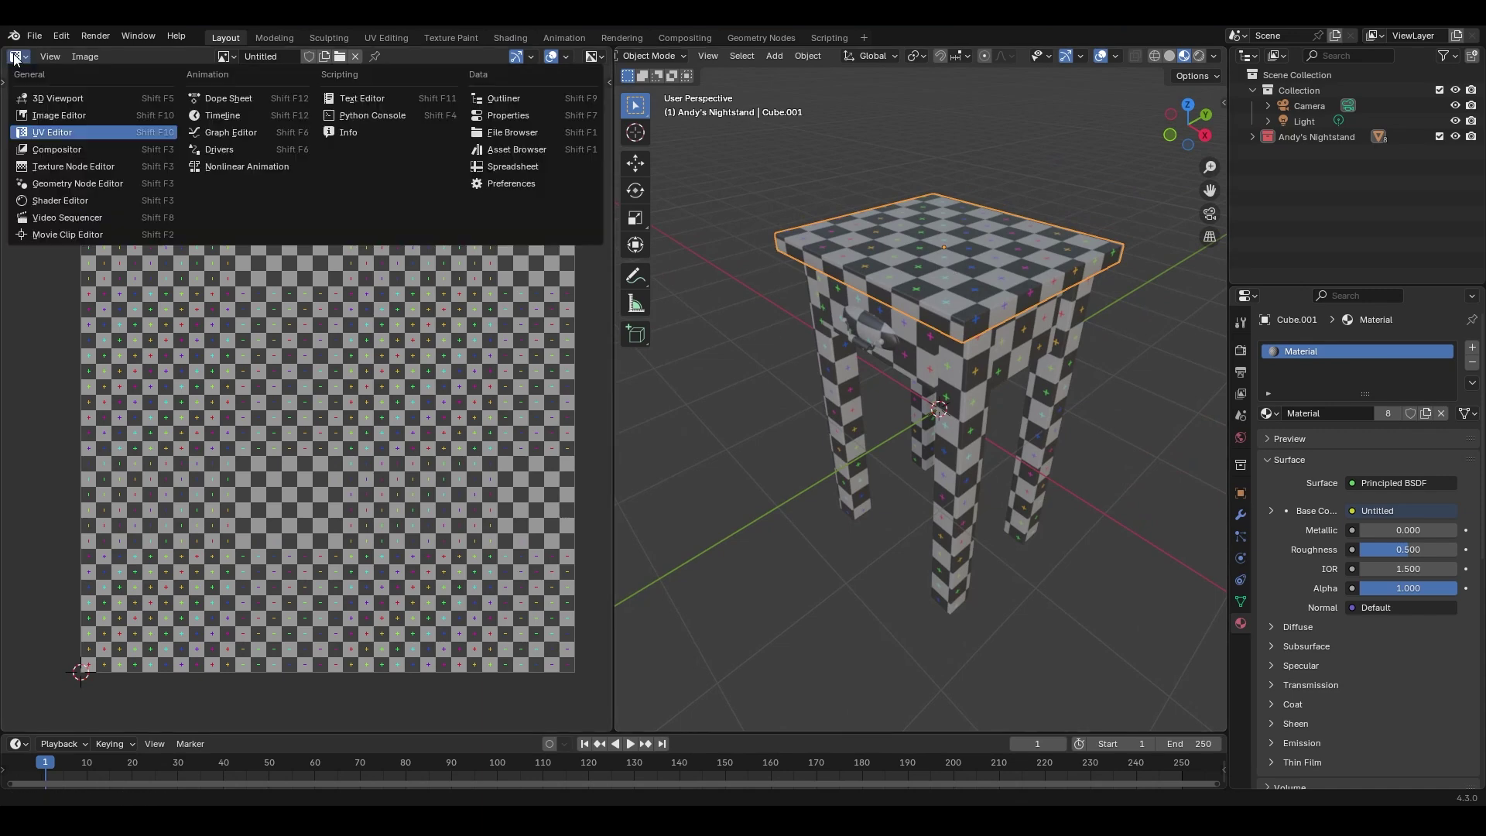
{"action": "left_click", "coordinate": [99, 197]}
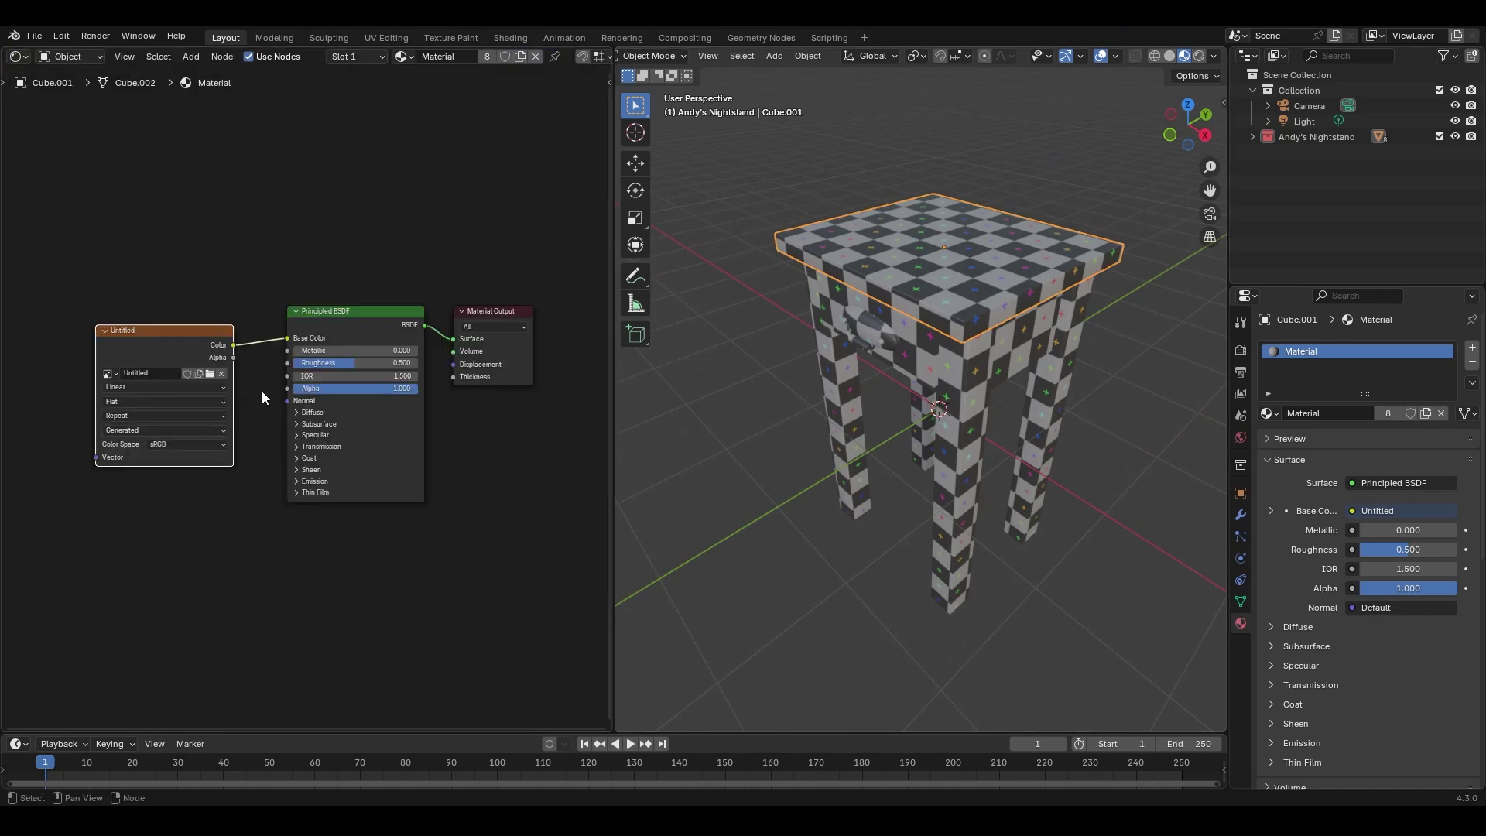
Unlink the checker material from the tabletop and create a new material for it named Wood_Nightstand.
{"action": "left_click", "coordinate": [535, 57]}
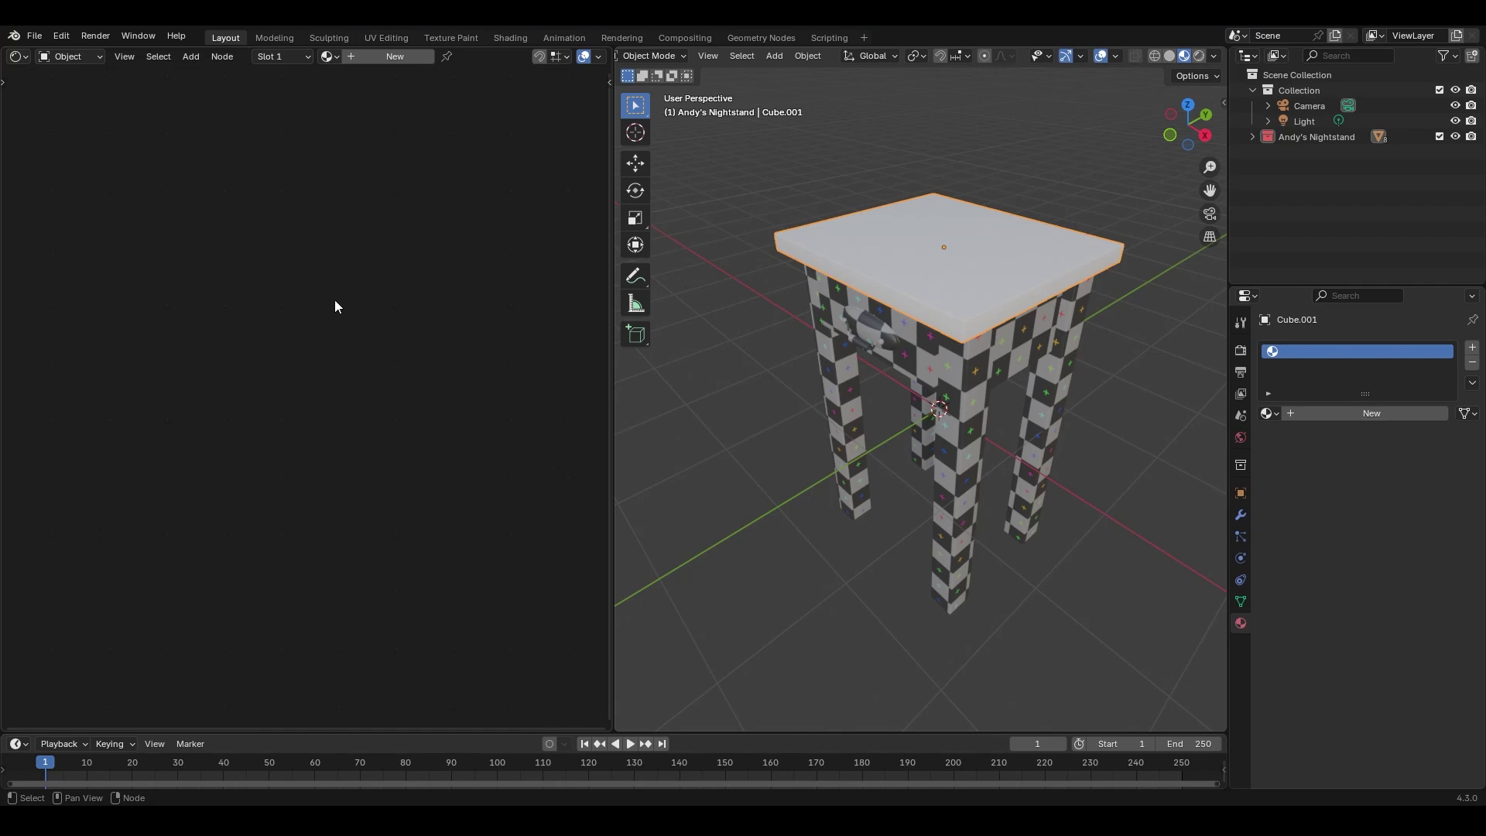
{"action": "left_click", "coordinate": [387, 56]}
{"action": "double_click", "coordinate": [445, 57]}
{"action": "type", "text": "Wood_Nightst"}
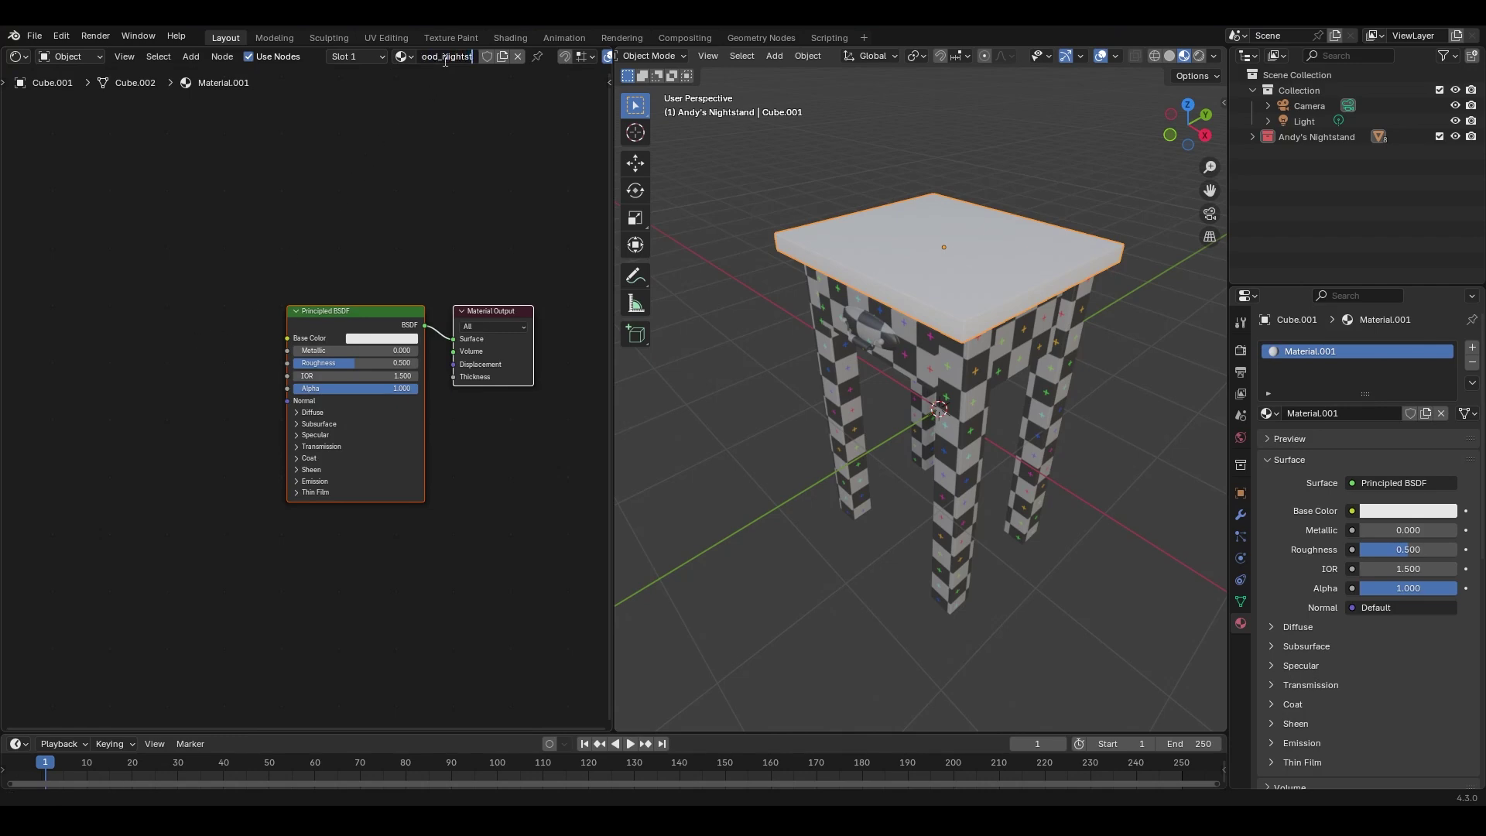
{"action": "type", "text": "and"}
{"action": "key", "text": "Return"}
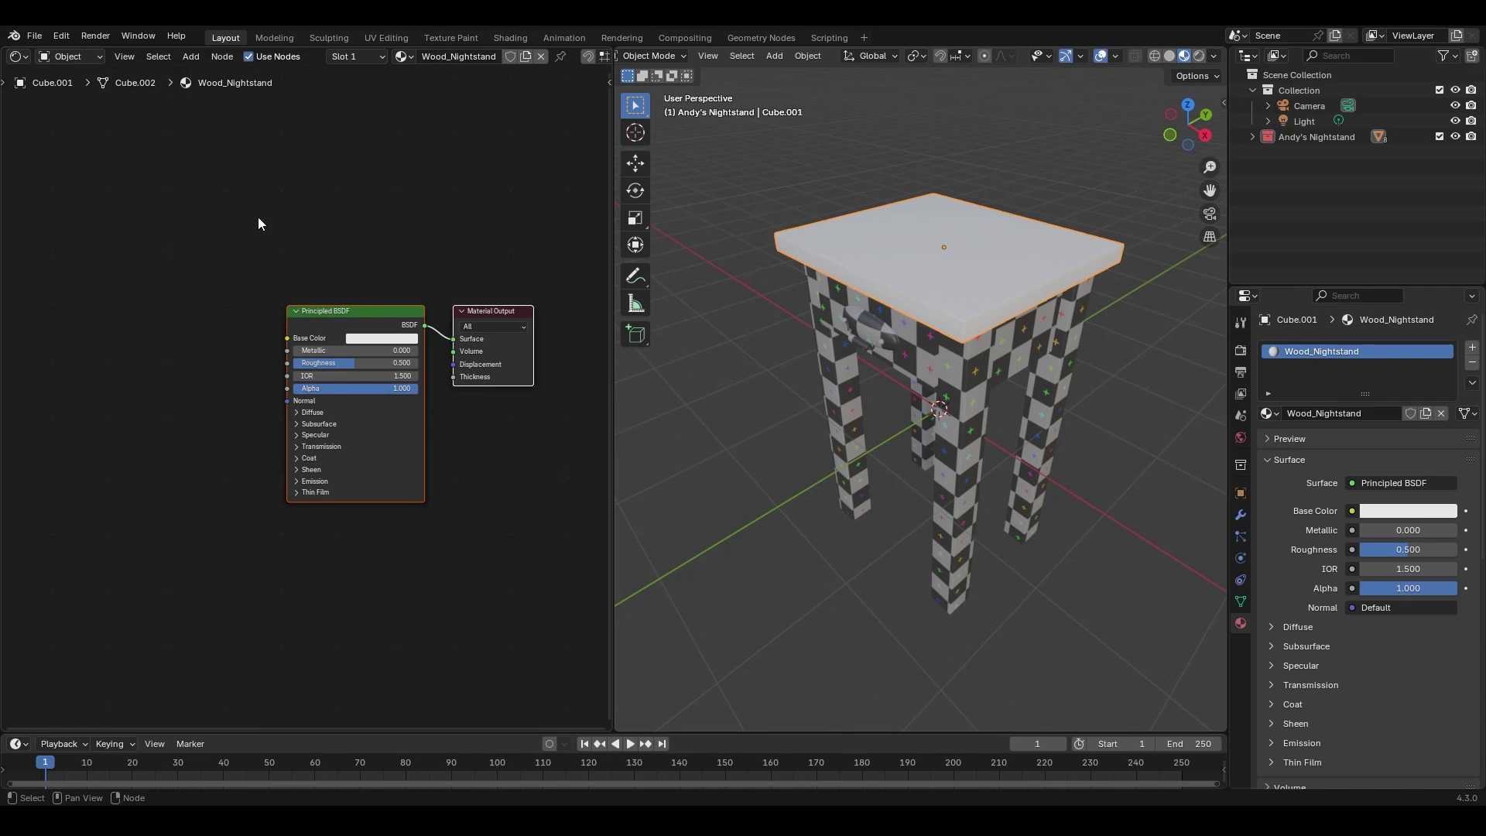
Run Principled Texture Setup on the Principled BSDF node with all four Wood092_2K-PNG texture maps.
{"action": "middle_click_drag", "start_coordinate": [178, 389], "coordinate": [195, 380]}
{"action": "left_click", "coordinate": [350, 300]}
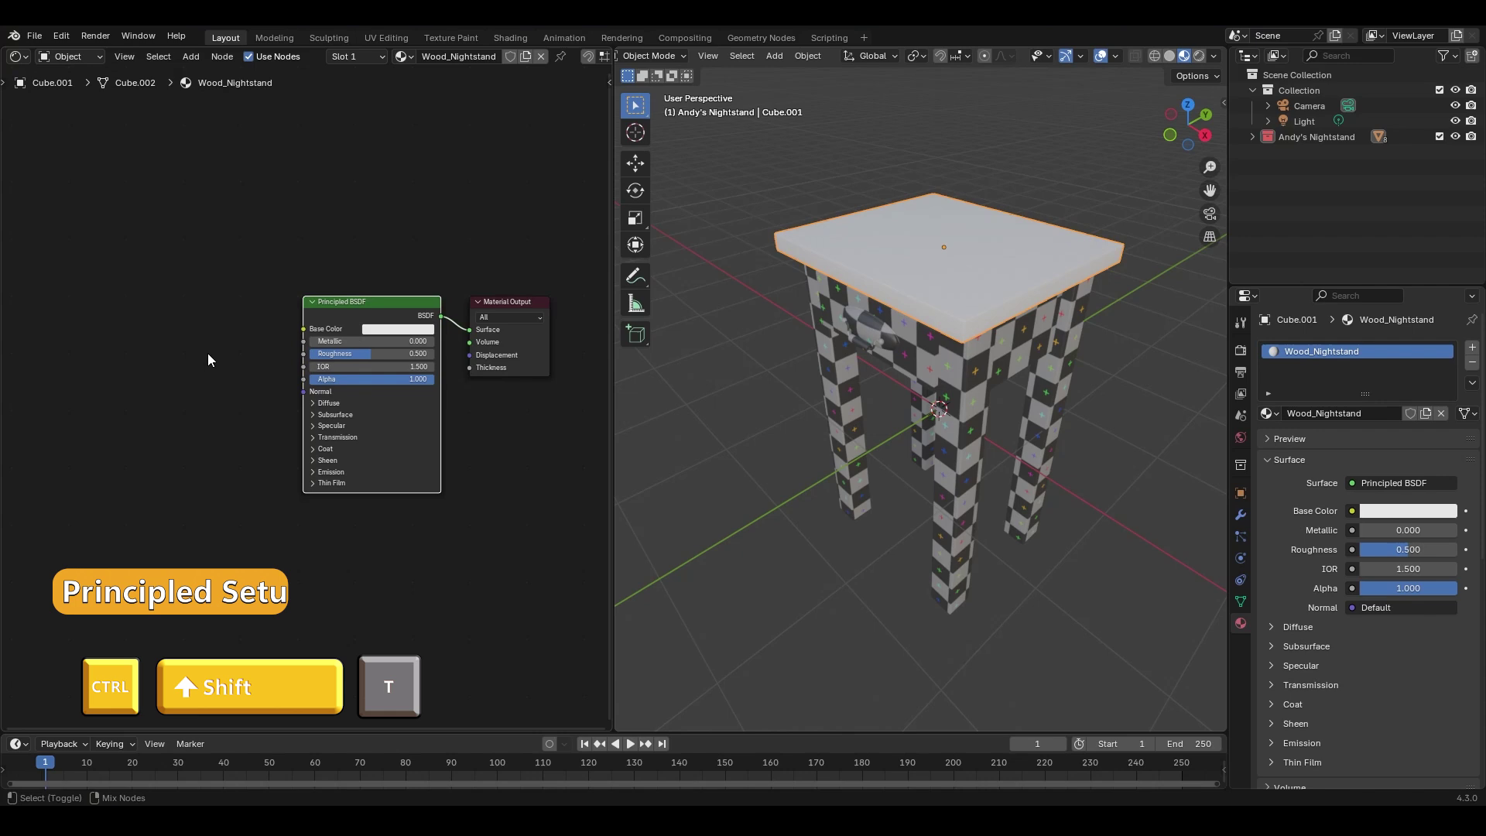
{"action": "key", "text": "ctrl+shift+t"}
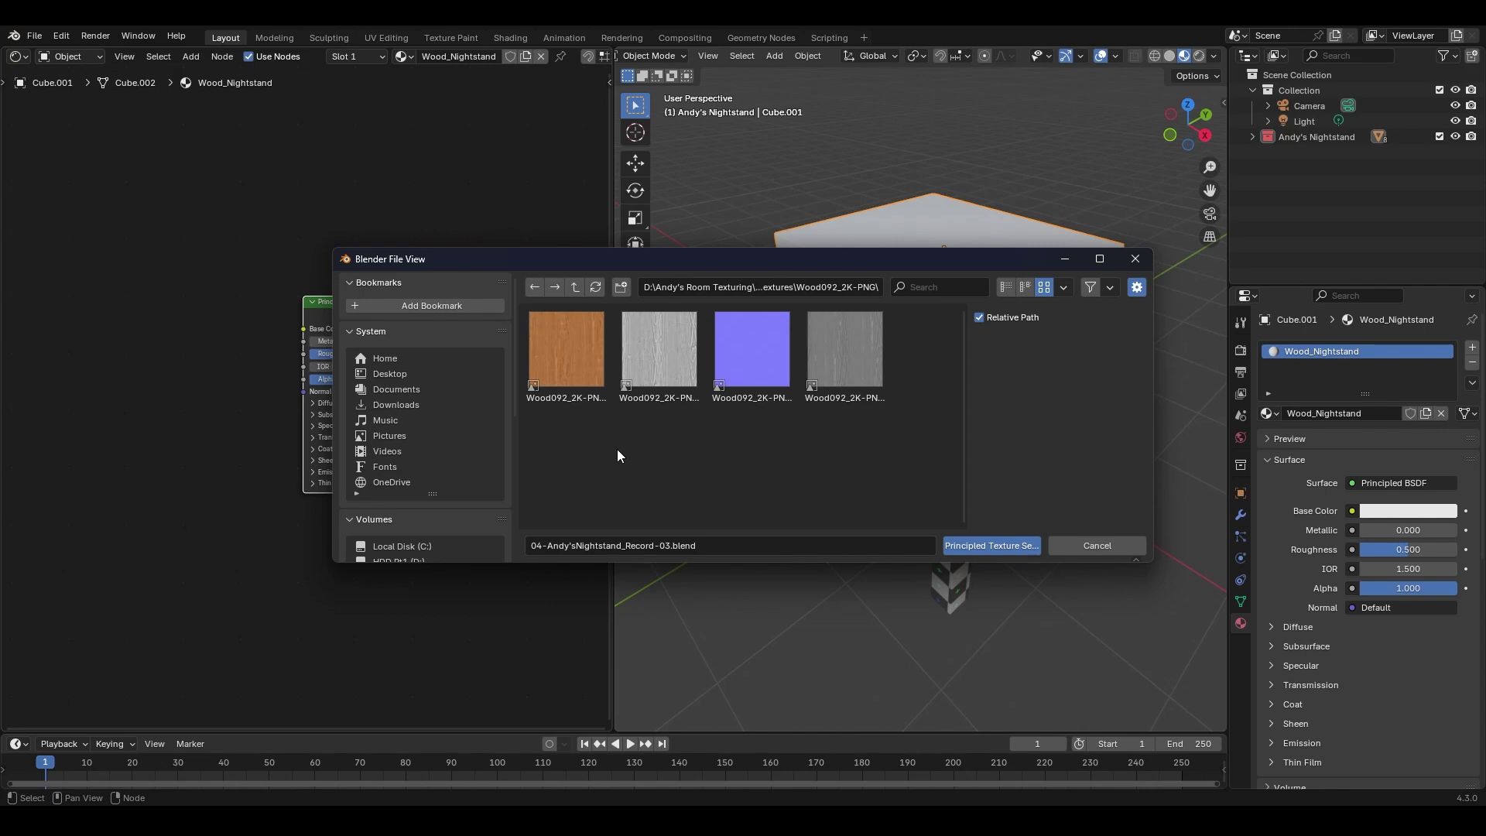
{"action": "left_click", "coordinate": [579, 391]}
{"action": "left_click", "coordinate": [661, 382], "text": "ctrl"}
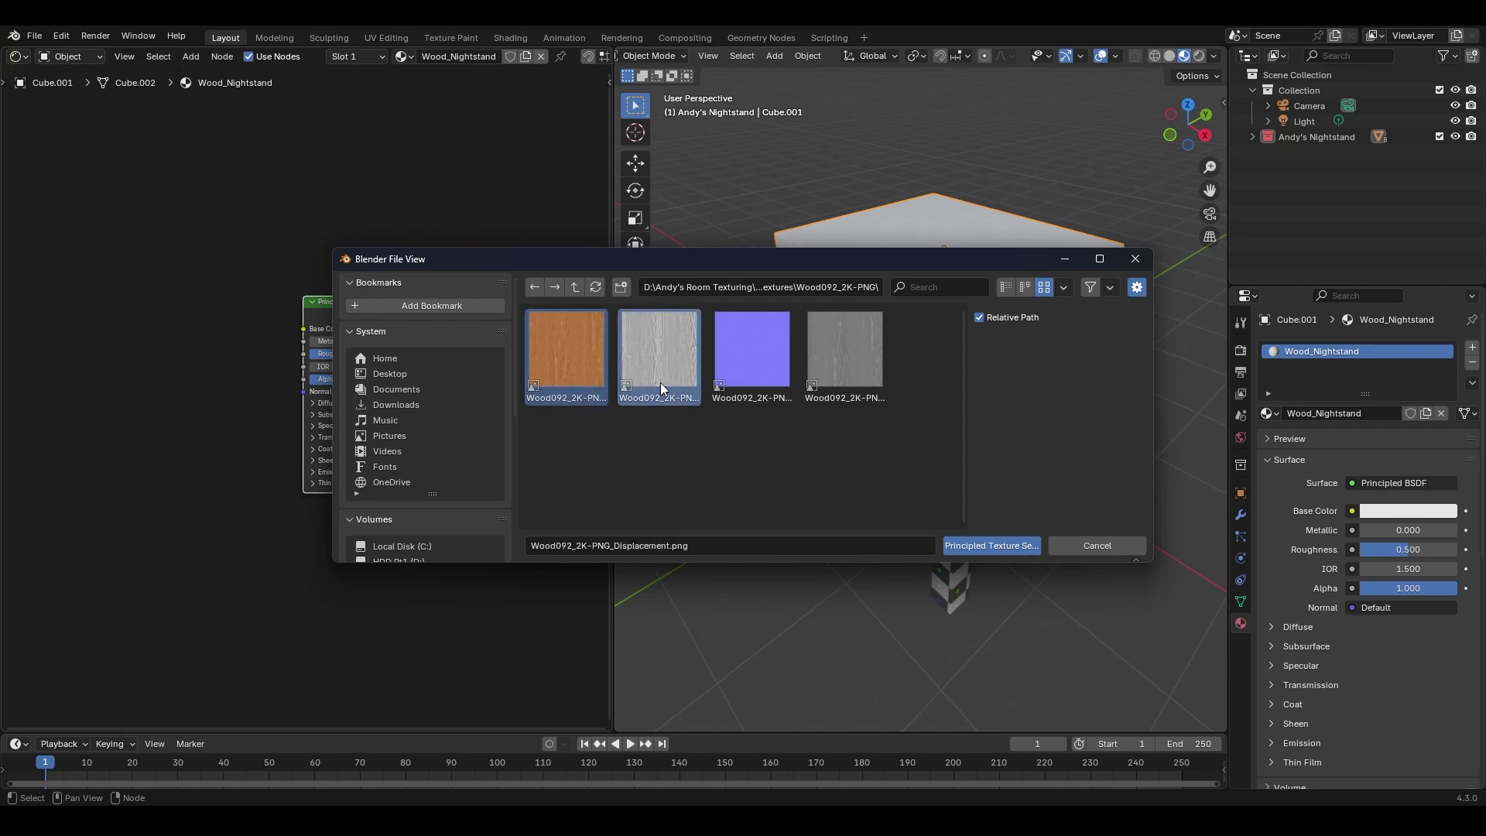
{"action": "left_click", "coordinate": [745, 376], "text": "ctrl"}
{"action": "left_click", "coordinate": [833, 355], "text": "ctrl"}
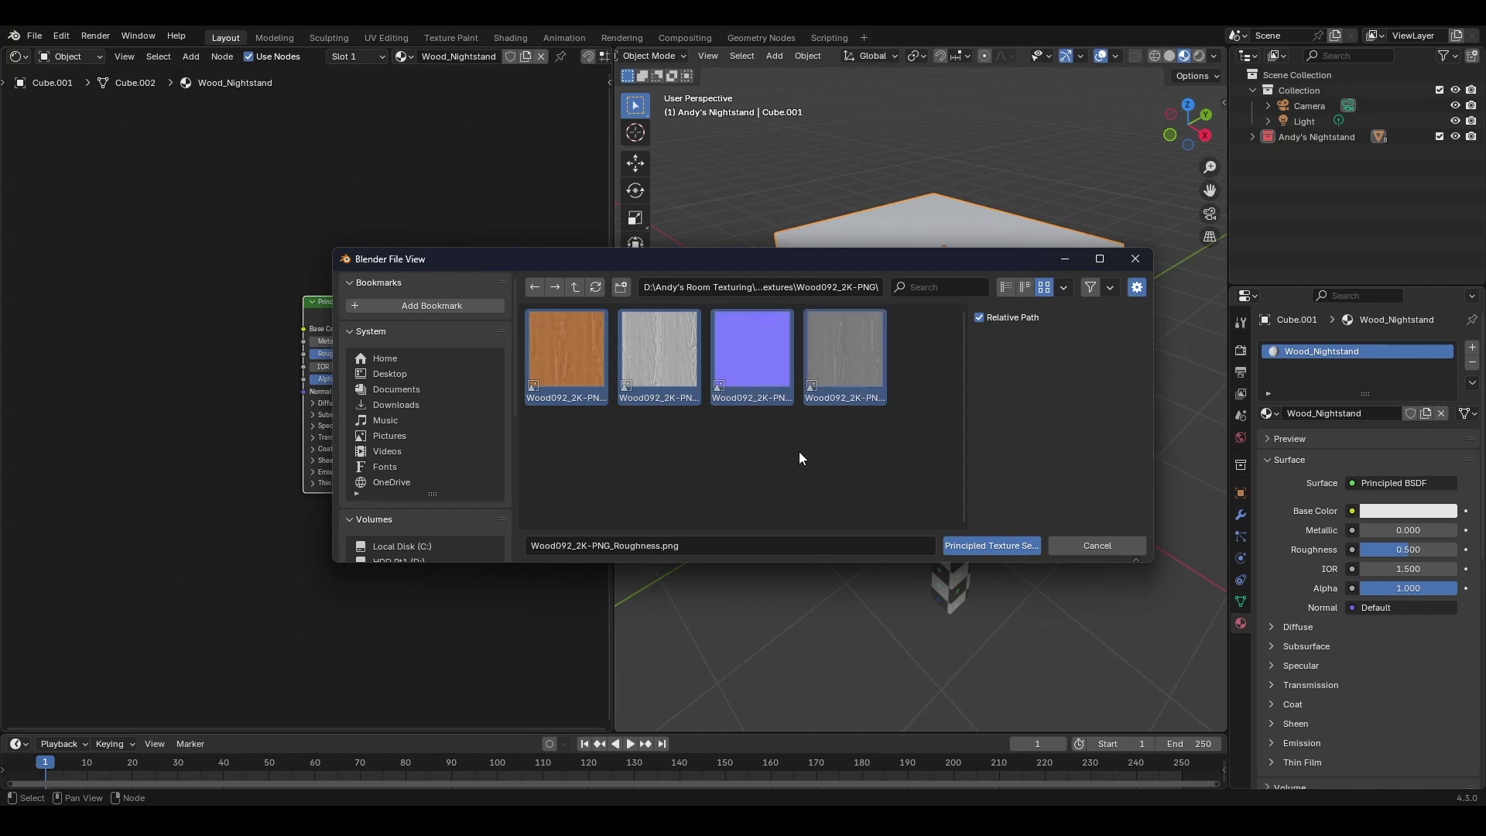
{"action": "left_click", "coordinate": [988, 546]}
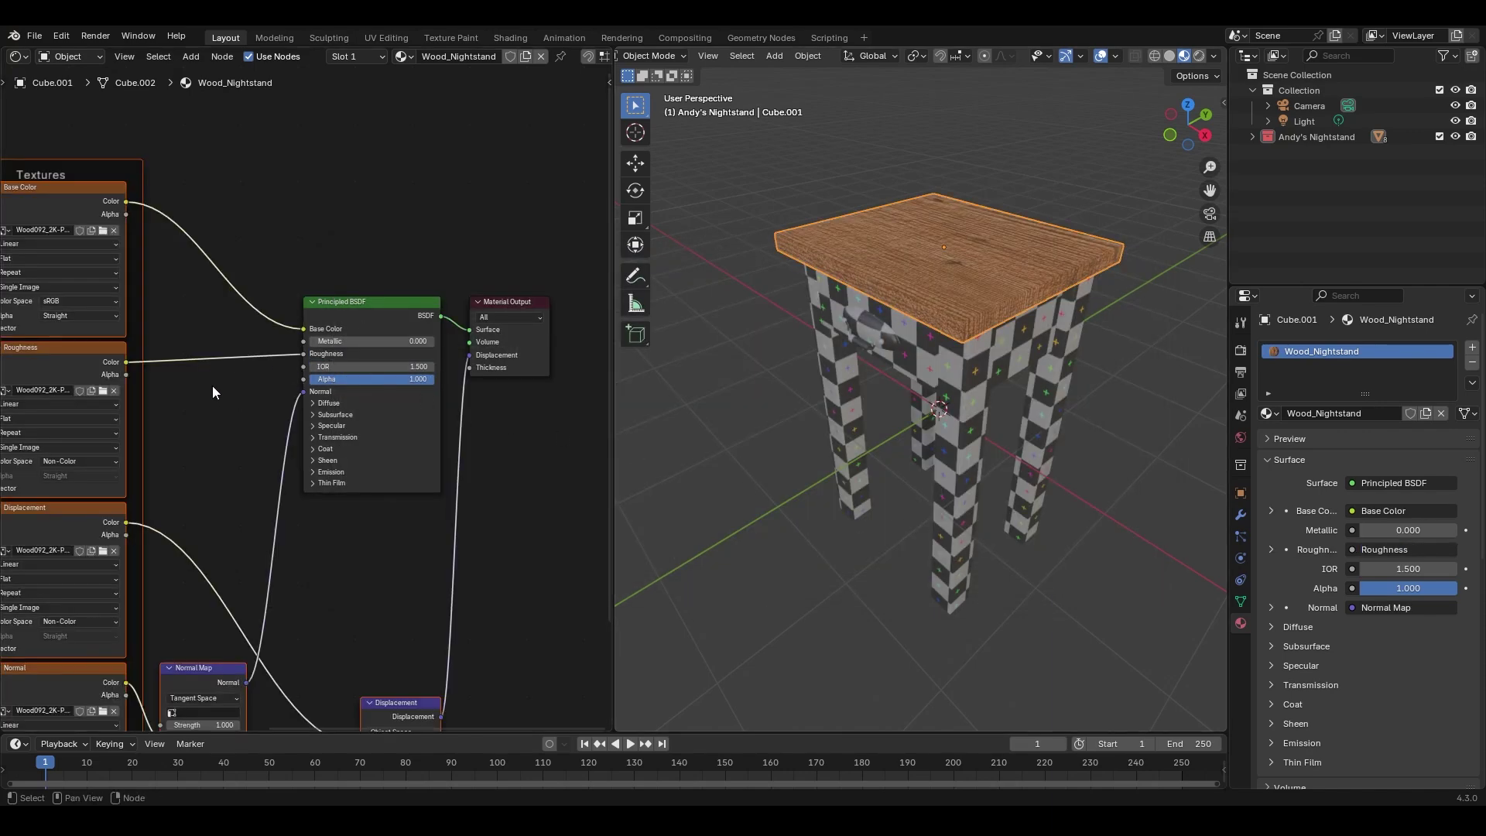
Examine the generated mapping and texture nodes, their color spaces, and the wood surface on the tabletop.
{"action": "scroll", "coordinate": [232, 395], "scroll_direction": "down", "scroll_amount": 4}
{"action": "middle_click_drag", "start_coordinate": [253, 454], "coordinate": [397, 412]}
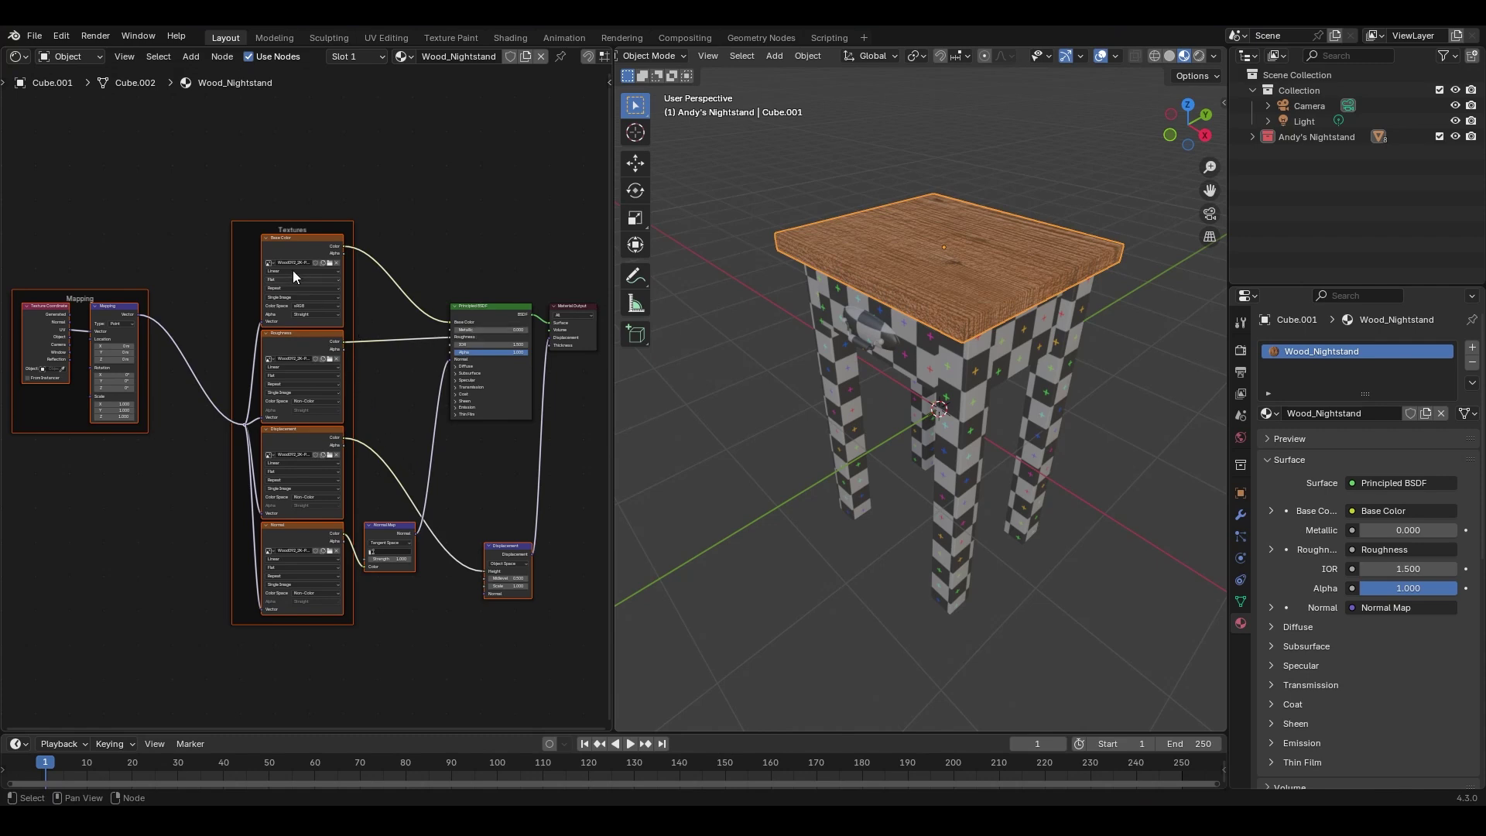
{"action": "left_click", "coordinate": [250, 226]}
{"action": "left_click", "coordinate": [144, 290]}
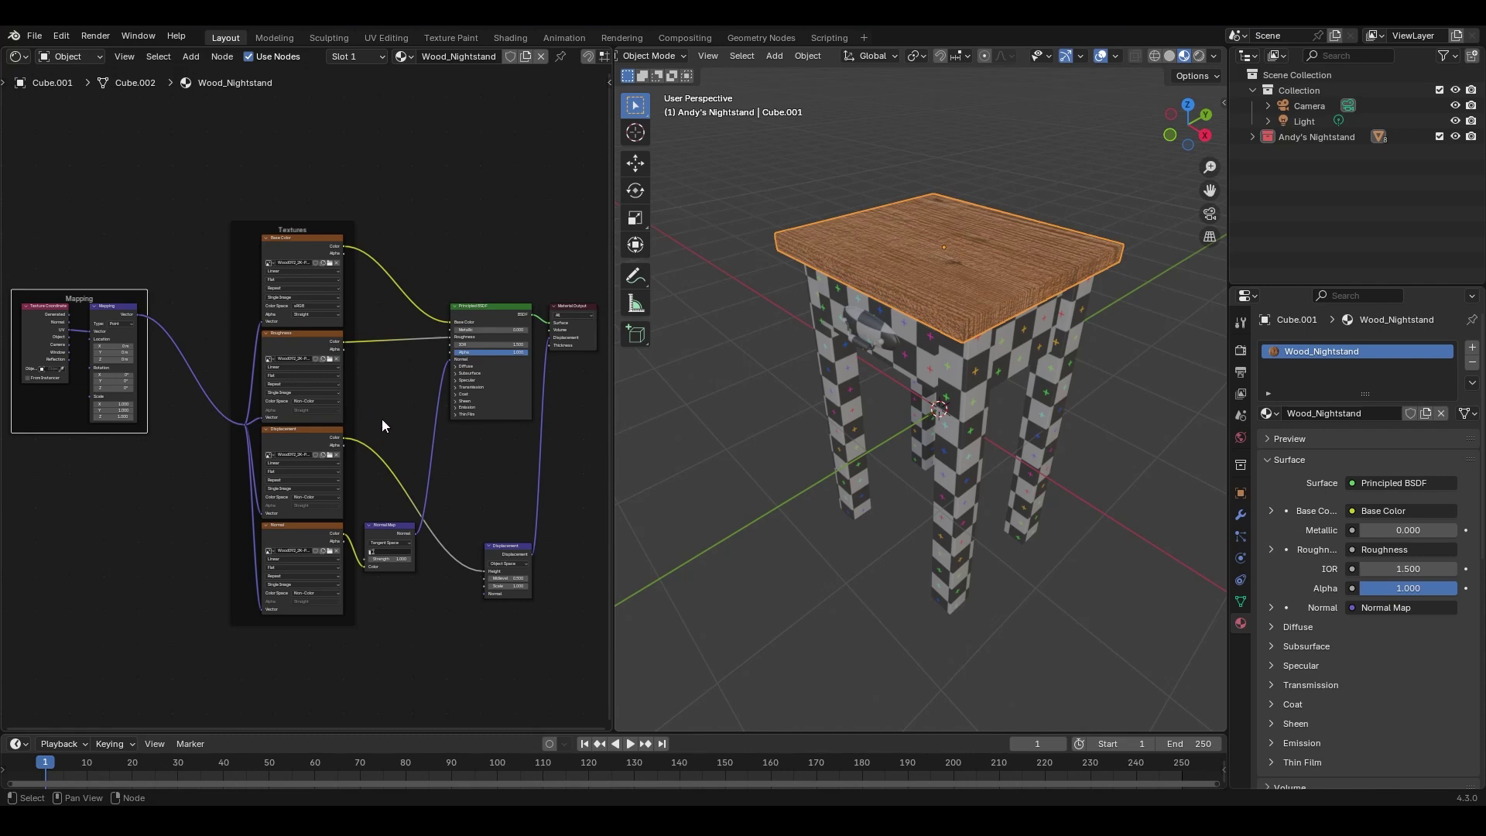
{"action": "middle_click_drag", "start_coordinate": [323, 469], "coordinate": [355, 229], "text": "ctrl"}
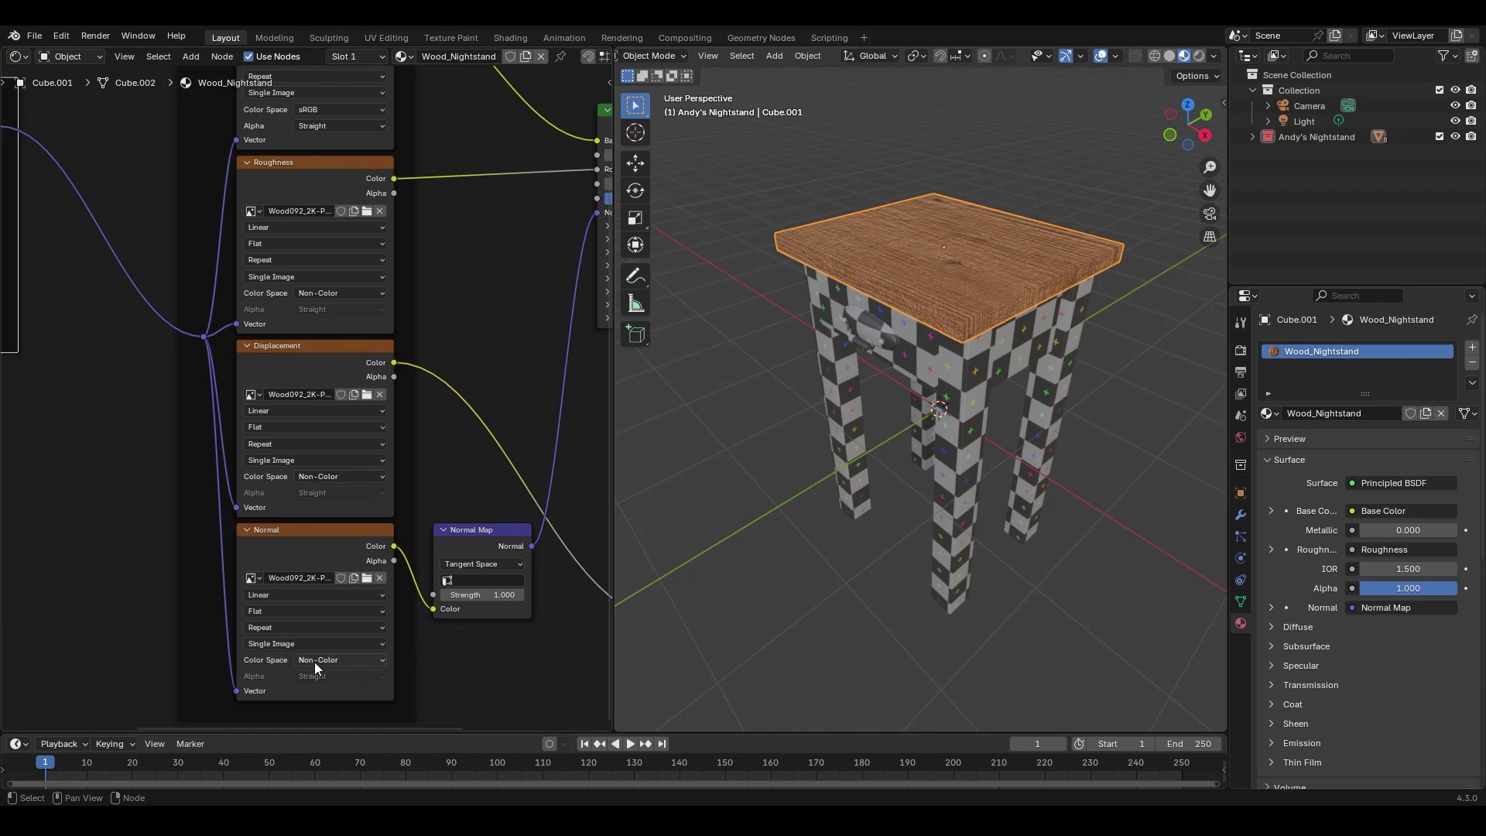
{"action": "middle_click_drag", "start_coordinate": [1057, 309], "coordinate": [966, 380]}
{"action": "scroll", "coordinate": [972, 328], "scroll_direction": "up", "scroll_amount": 4}
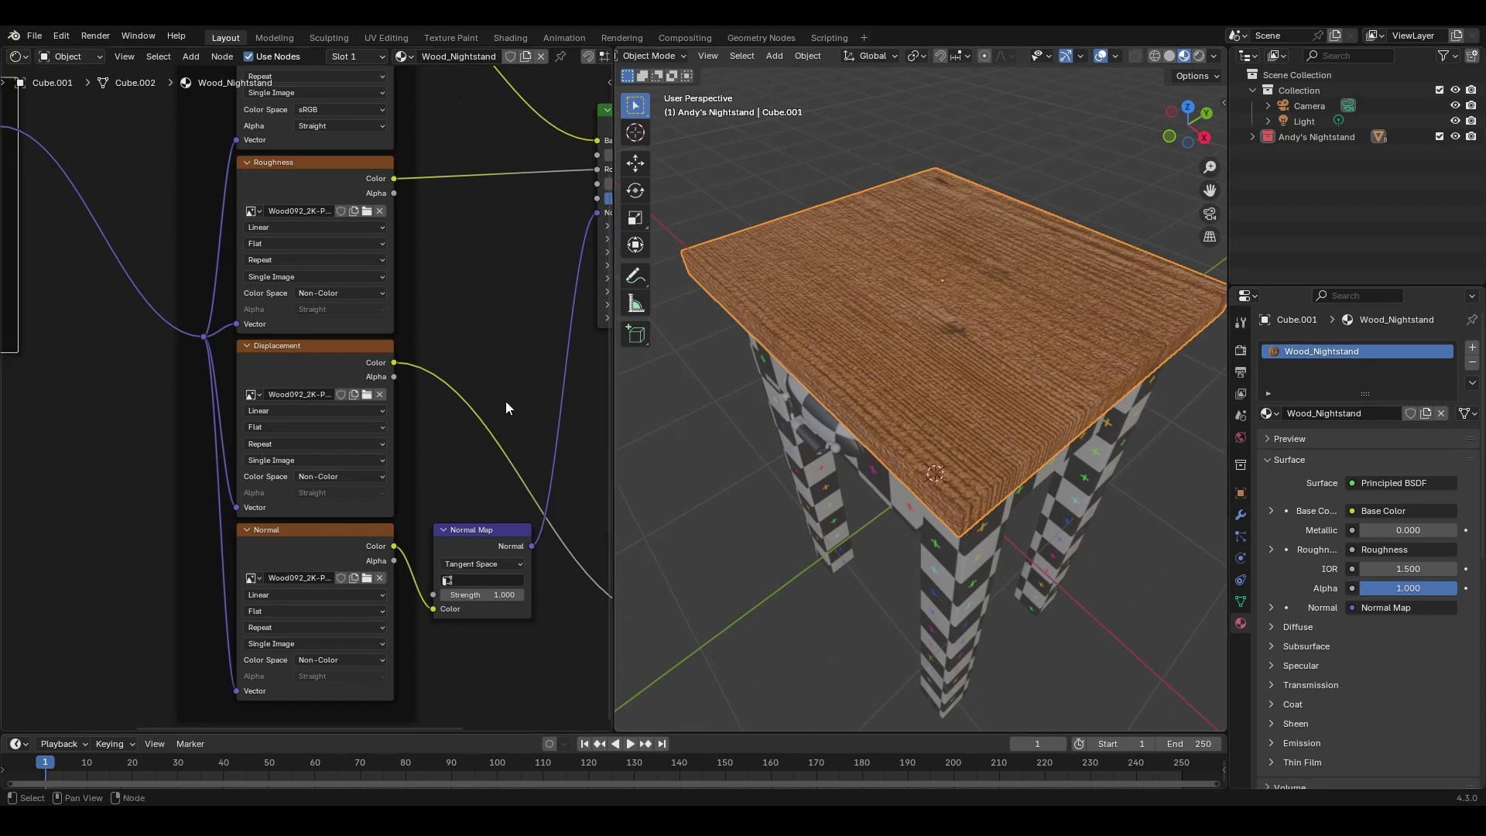
Mute the Displacement node that feeds the Material Output in the wood material.
{"action": "scroll", "coordinate": [517, 408], "scroll_direction": "down", "scroll_amount": 2}
{"action": "middle_click_drag", "start_coordinate": [508, 441], "coordinate": [398, 408]}
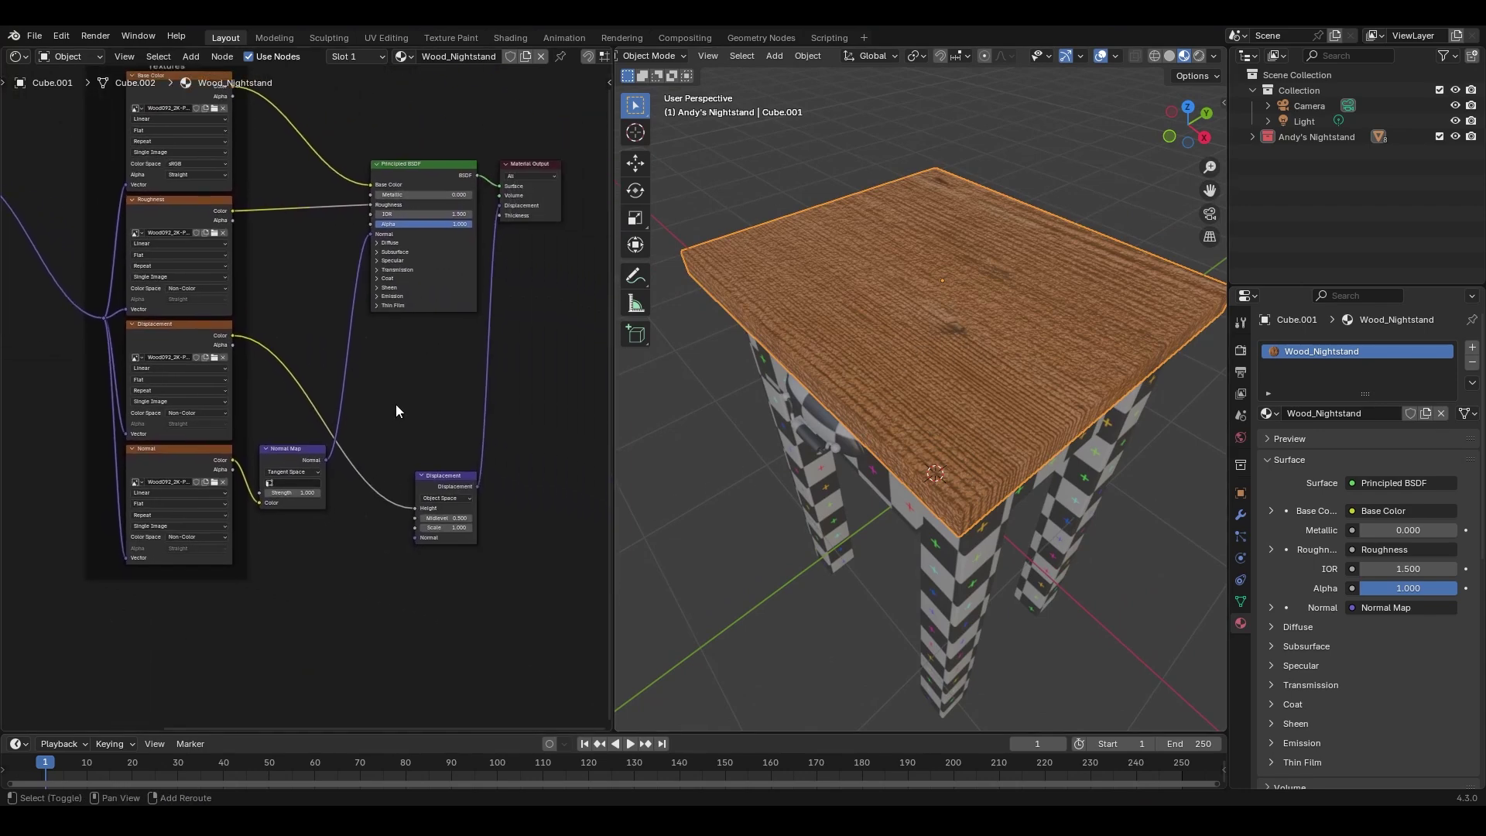
{"action": "left_click", "coordinate": [452, 475]}
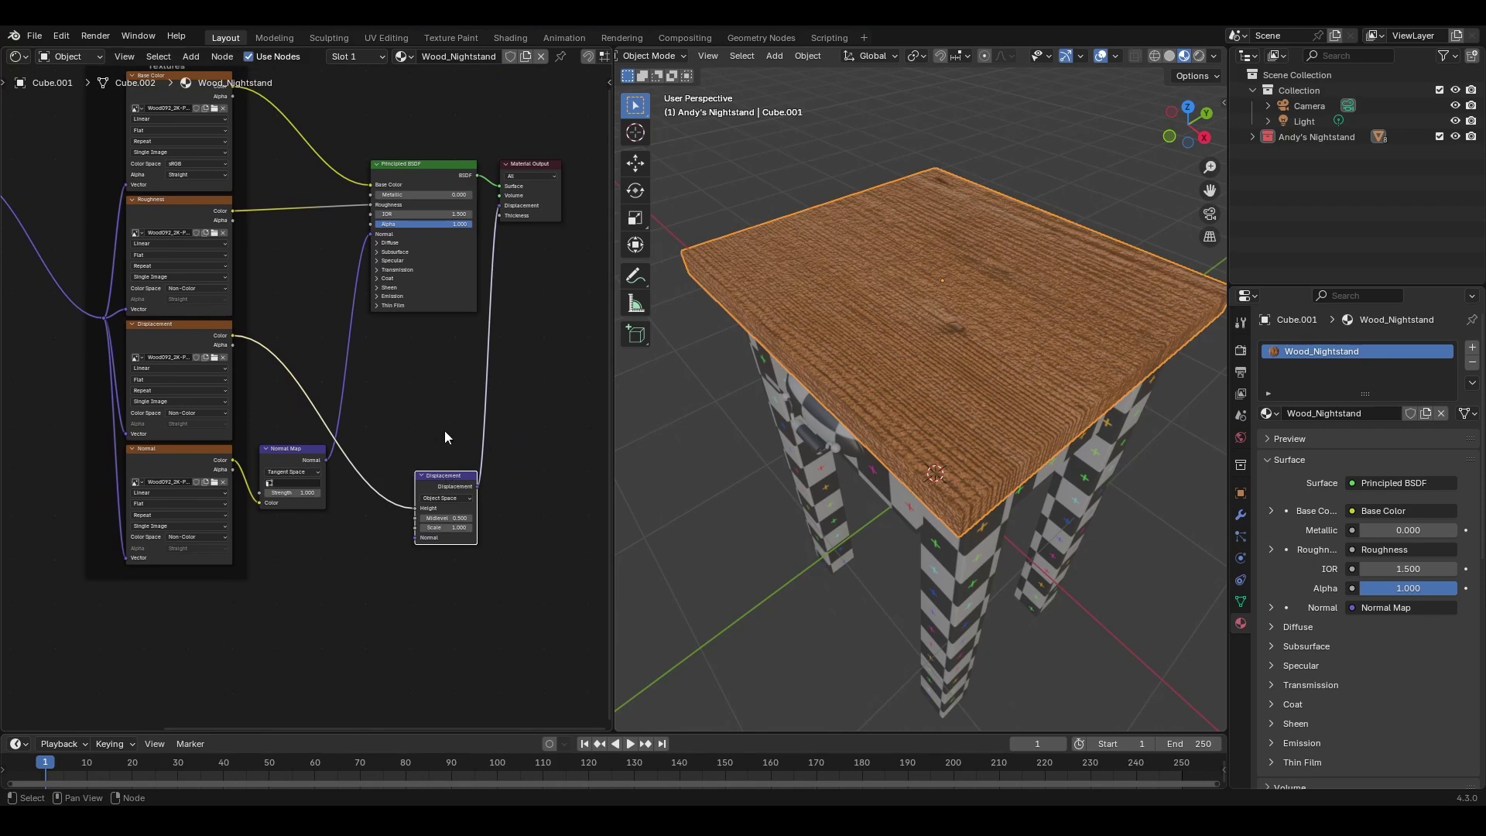
{"action": "key", "text": "m"}
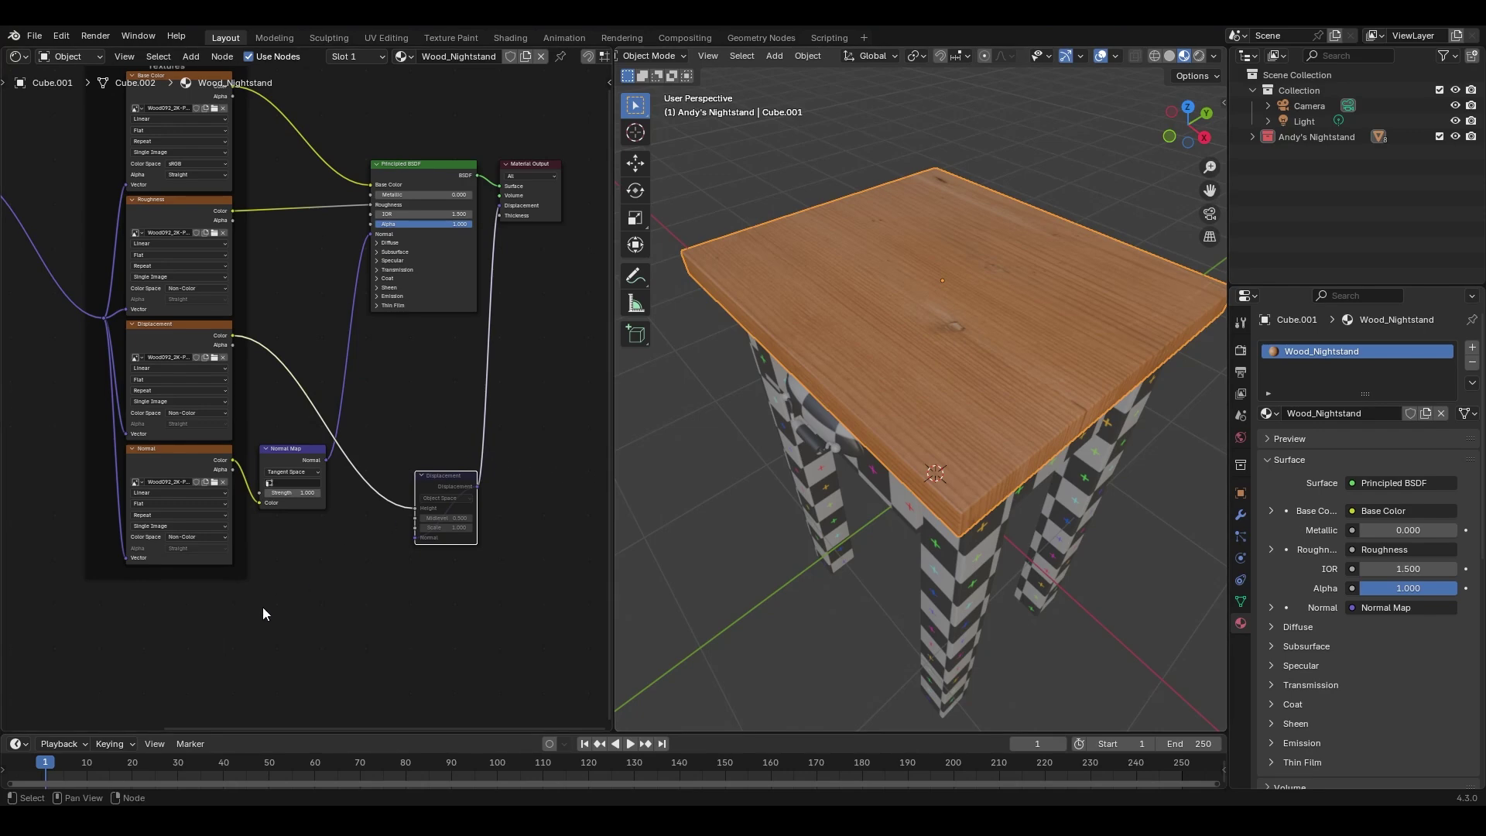
Raise the Normal Map node's strength to 2.110, checking the wood relief on the tabletop.
{"action": "scroll", "coordinate": [285, 503], "scroll_direction": "up", "scroll_amount": 3}
{"action": "middle_click_drag", "start_coordinate": [286, 503], "coordinate": [295, 447]}
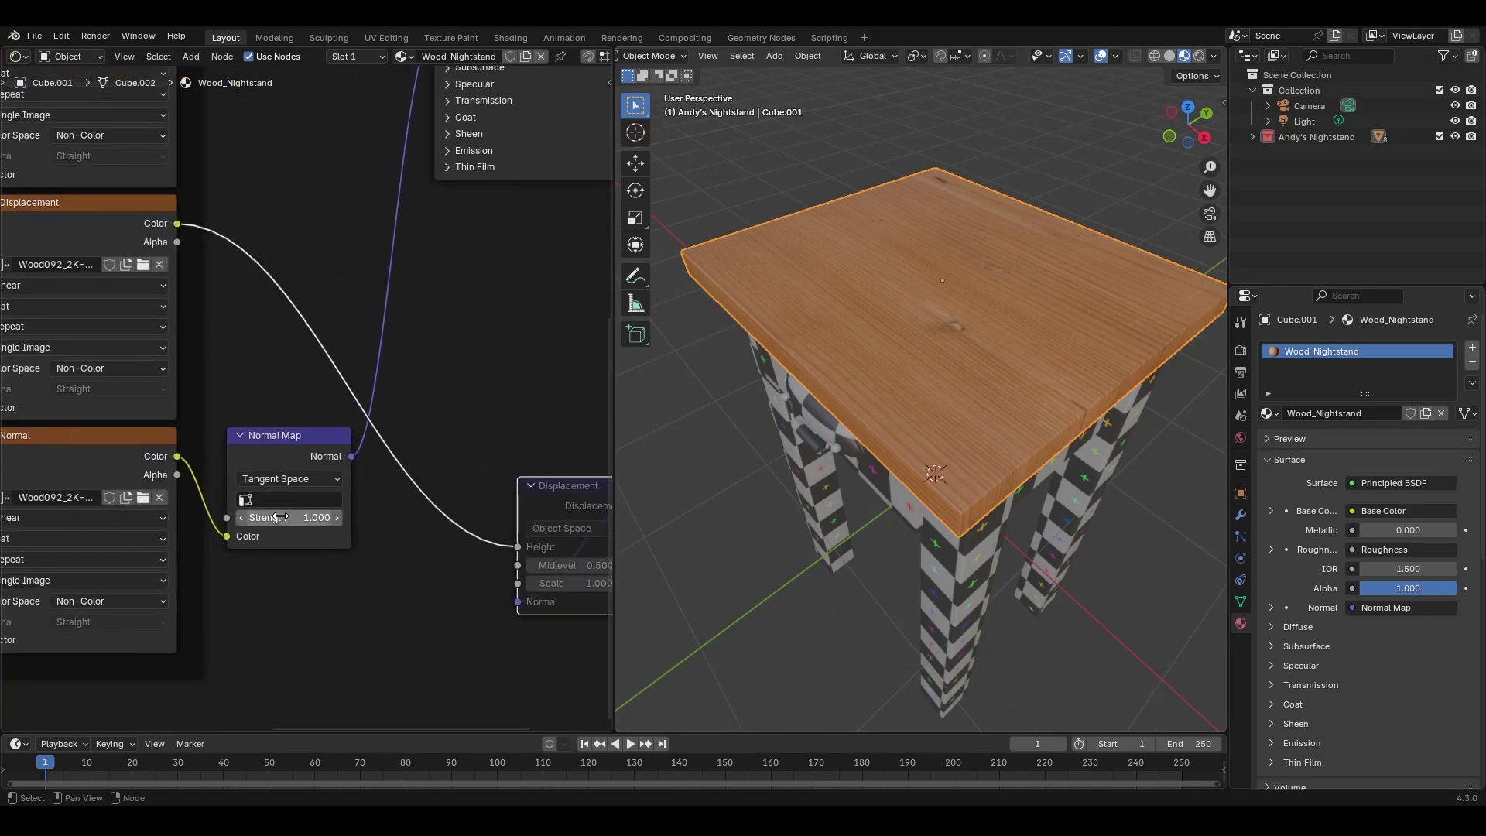
{"action": "left_click_drag", "start_coordinate": [288, 517], "coordinate": [307, 517]}
{"action": "middle_click_drag", "start_coordinate": [789, 457], "coordinate": [815, 430]}
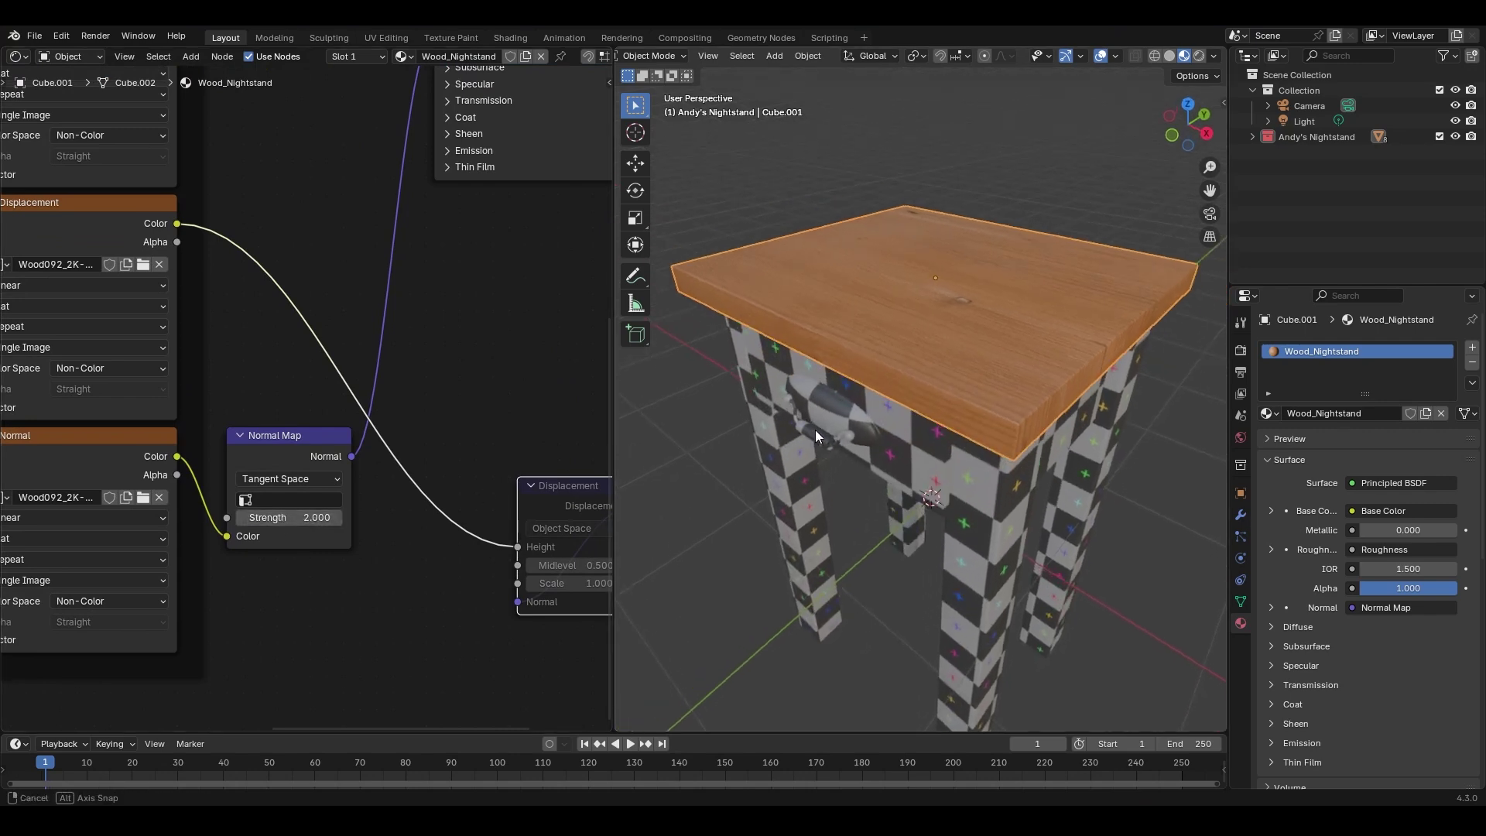
{"action": "left_click_drag", "start_coordinate": [318, 517], "coordinate": [324, 517]}
{"action": "middle_click_drag", "start_coordinate": [943, 407], "coordinate": [922, 436]}
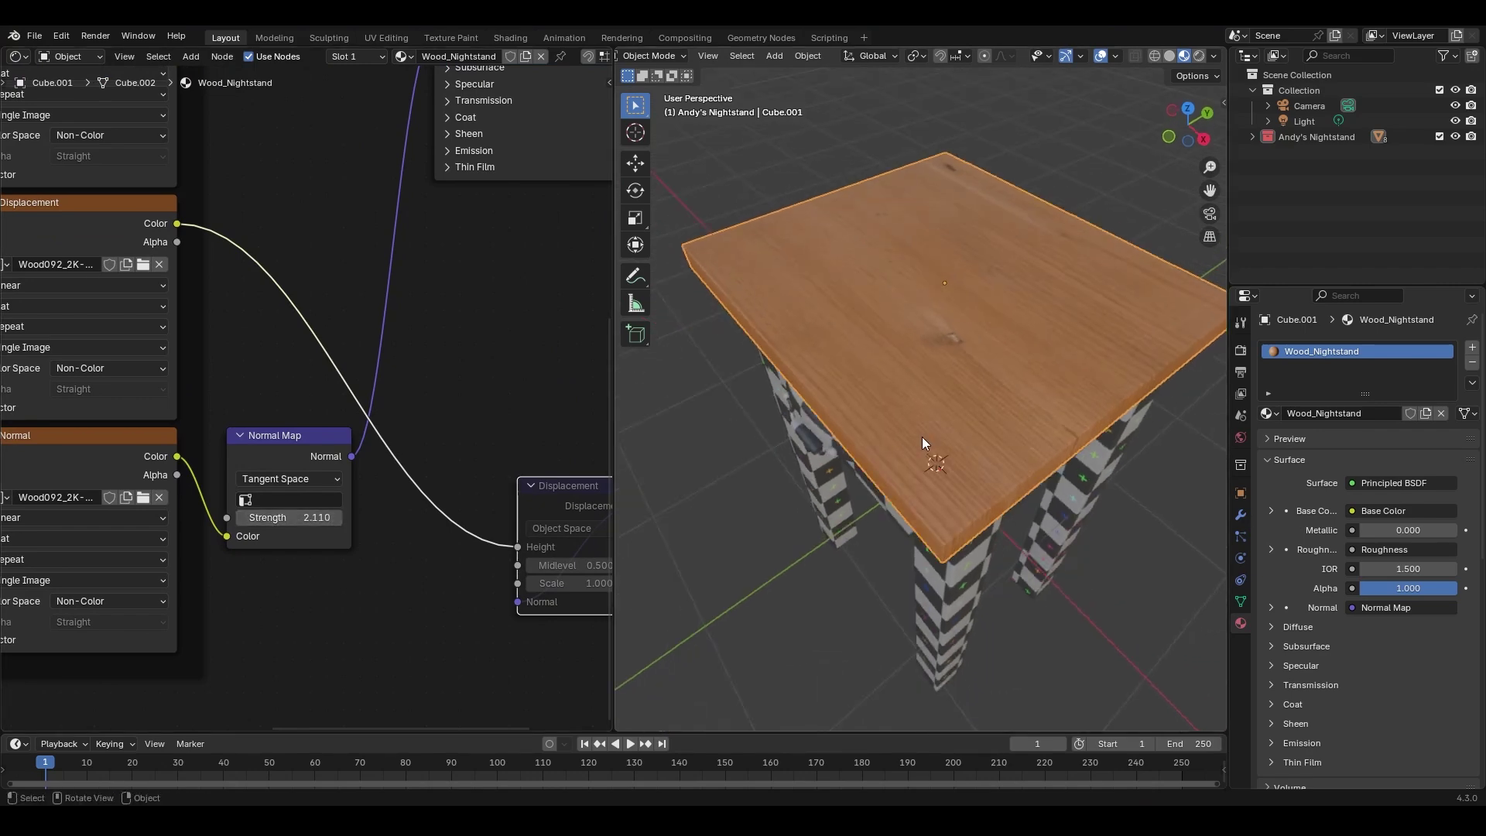
Delete the muted Displacement node and the Displacement image texture node from the wood material.
{"action": "scroll", "coordinate": [518, 457], "scroll_direction": "down", "scroll_amount": 3}
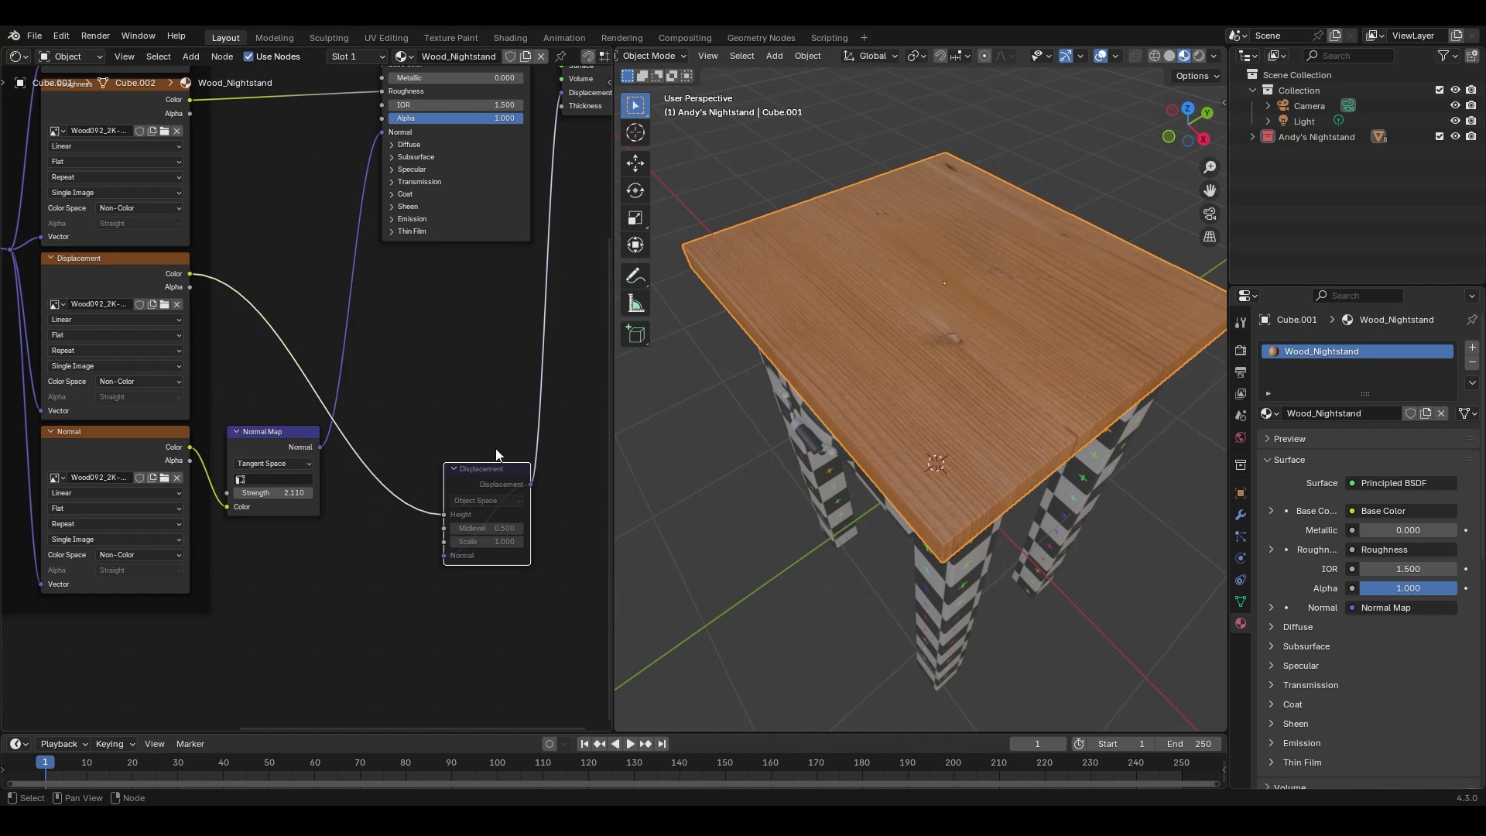
{"action": "key", "text": "x"}
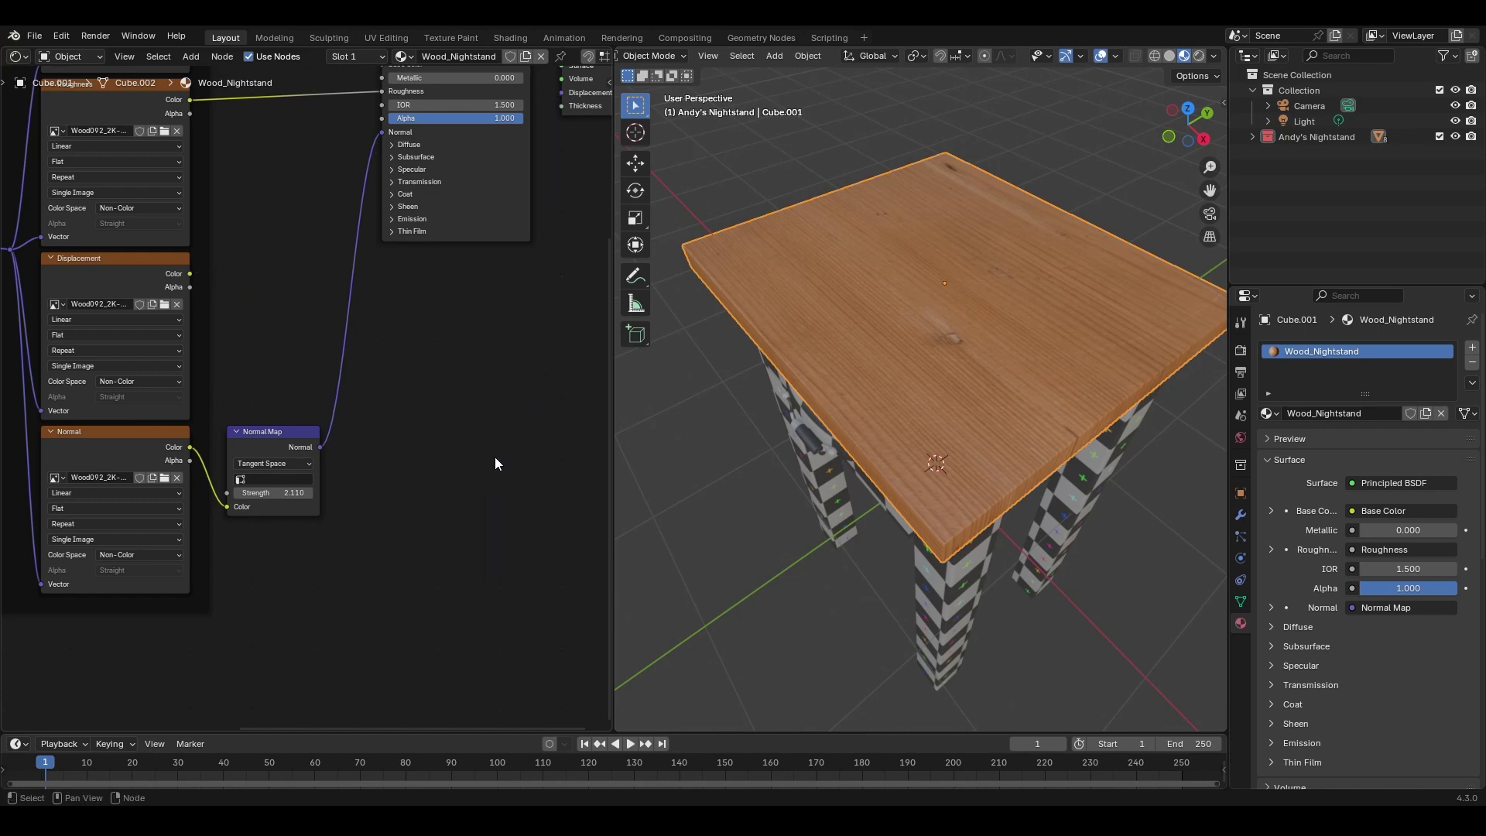
{"action": "scroll", "coordinate": [350, 411], "scroll_direction": "left", "scroll_amount": 4, "text": "ctrl"}
{"action": "left_click", "coordinate": [257, 284]}
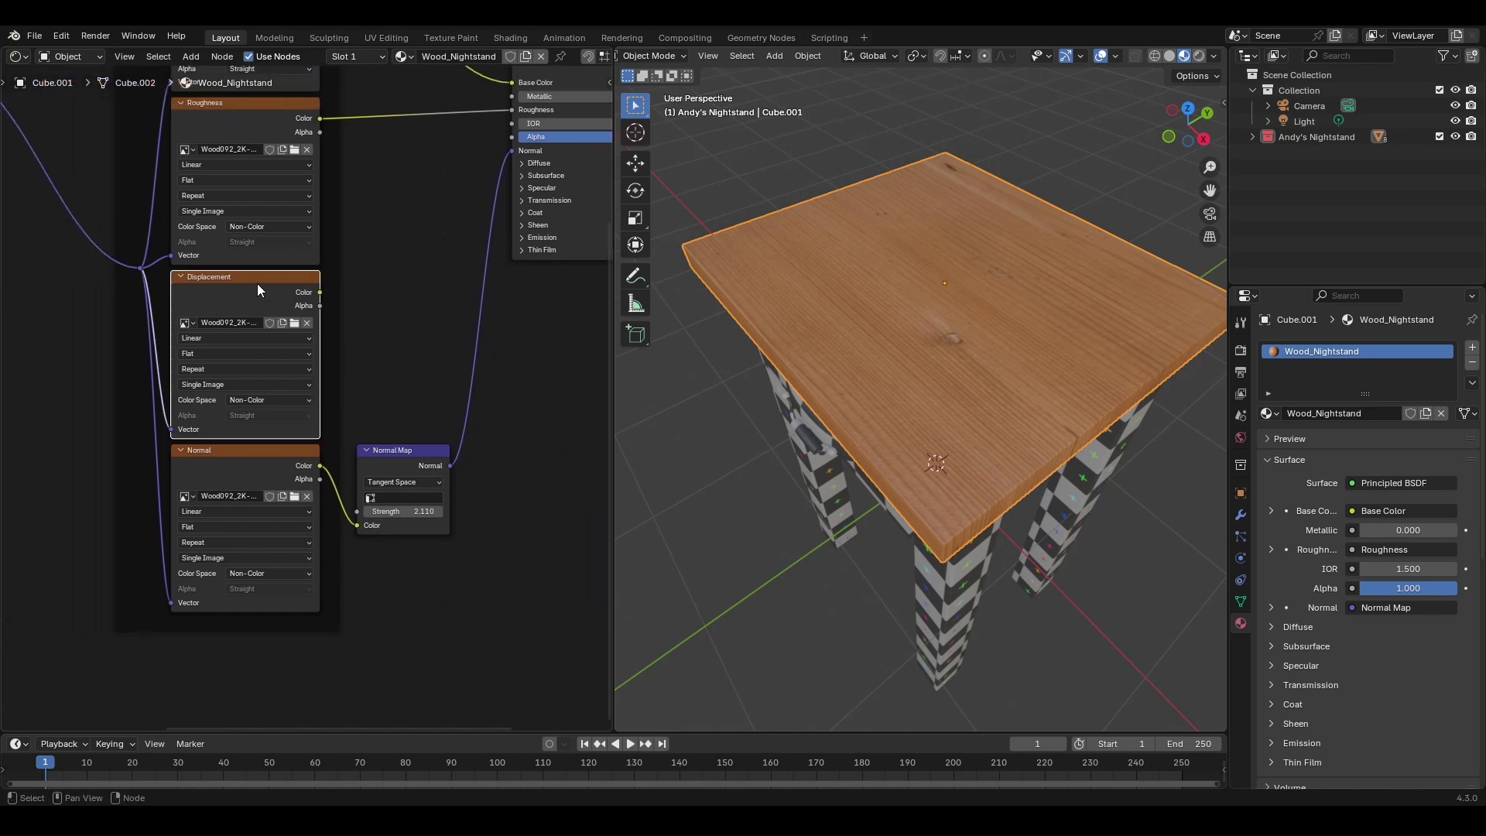
{"action": "key", "text": "x"}
Move the Normal texture node up beneath Roughness, and shift the Principled BSDF and Material Output nodes farther from the textures.
{"action": "left_click_drag", "start_coordinate": [274, 454], "coordinate": [271, 290]}
{"action": "scroll", "coordinate": [466, 348], "scroll_direction": "down", "scroll_amount": 4}
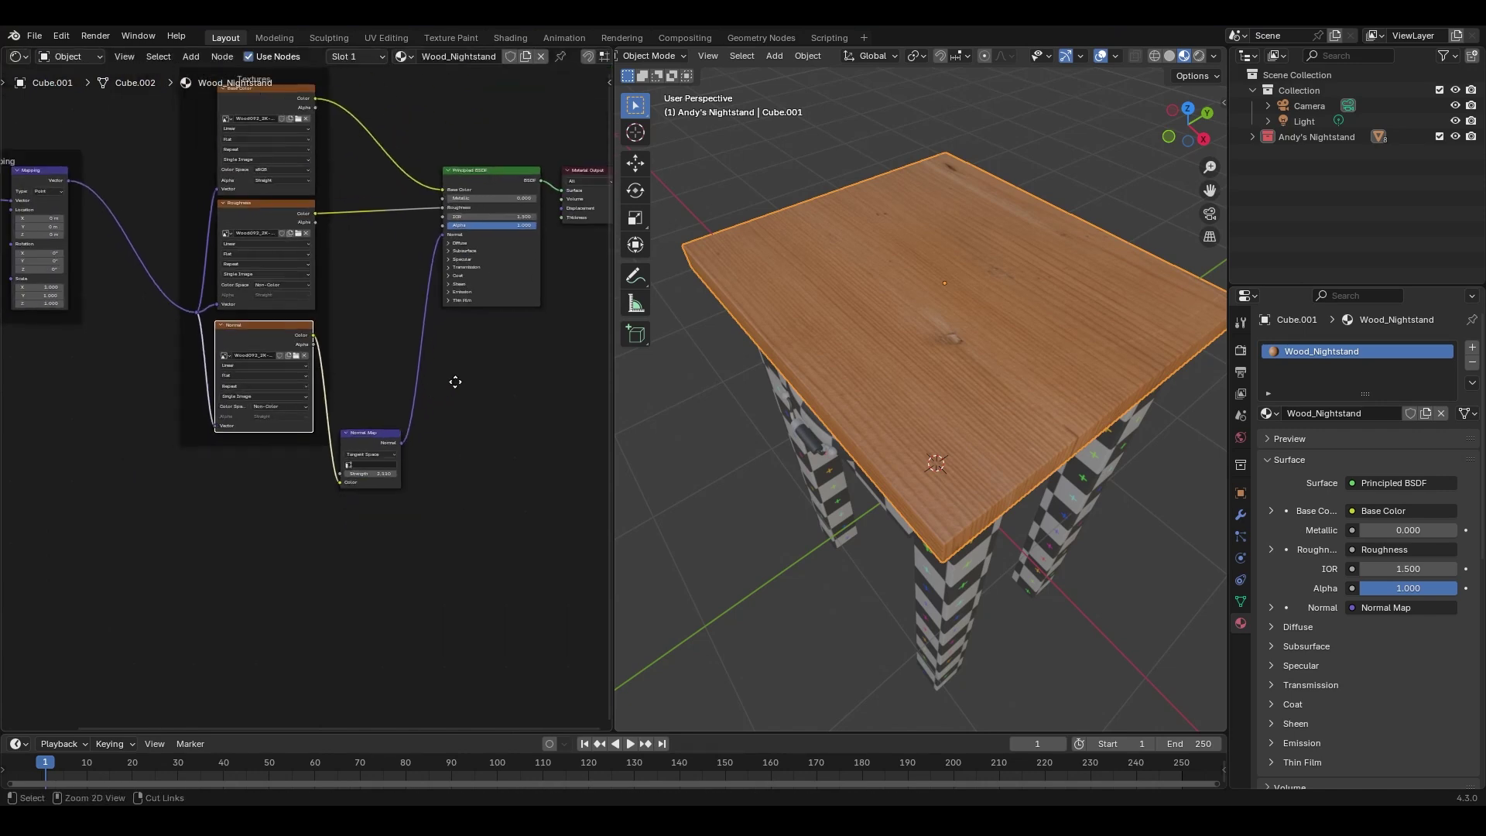
{"action": "left_click_drag", "start_coordinate": [534, 244], "coordinate": [372, 410]}
{"action": "left_click_drag", "start_coordinate": [423, 281], "coordinate": [485, 288]}
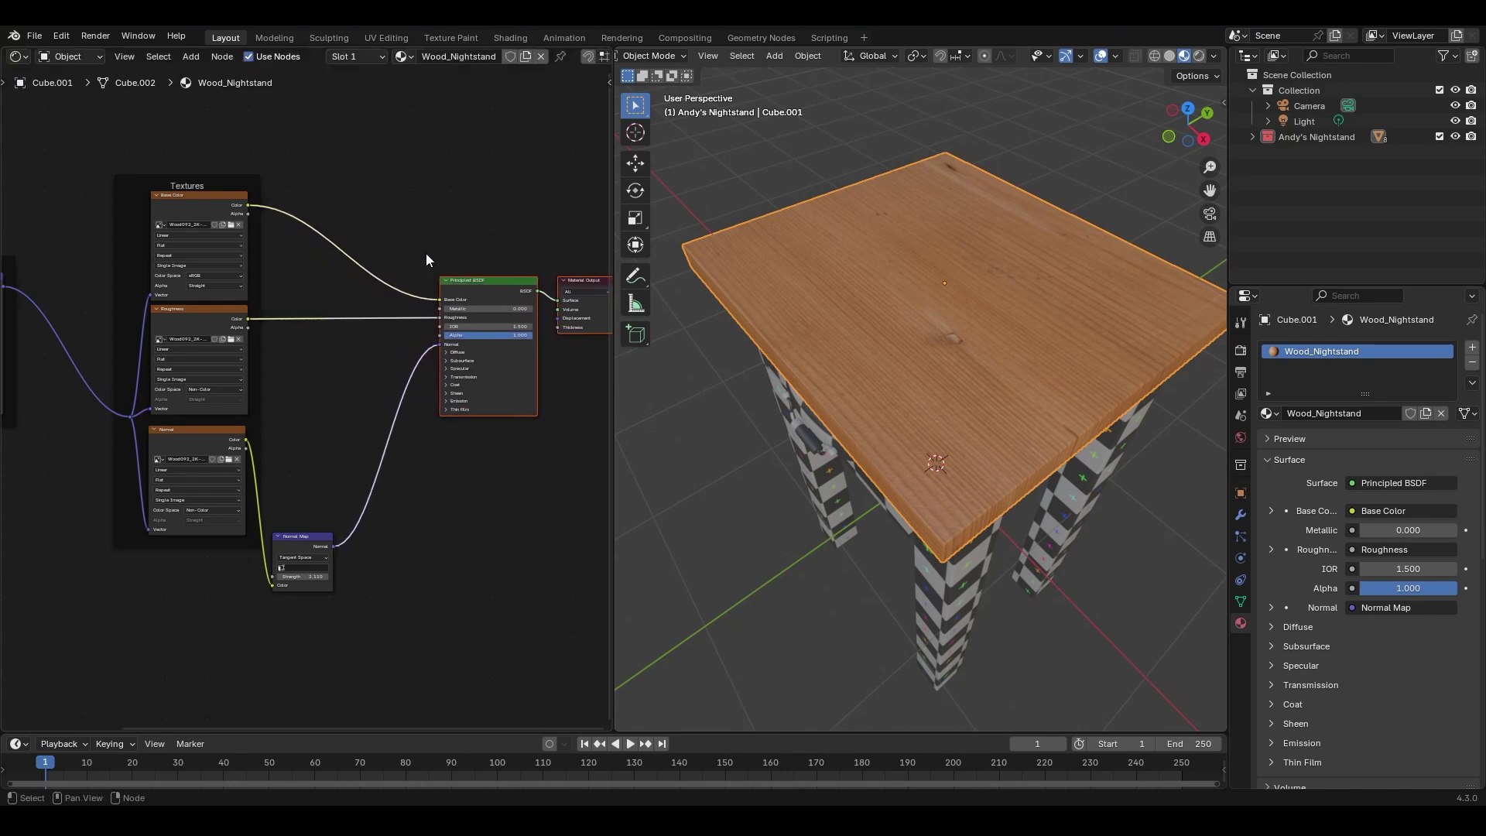
Add a Color Ramp node between the Base Color texture and the Principled BSDF's Base Color input.
{"action": "key", "text": "shift+a"}
{"action": "type", "text": "color ramp"}
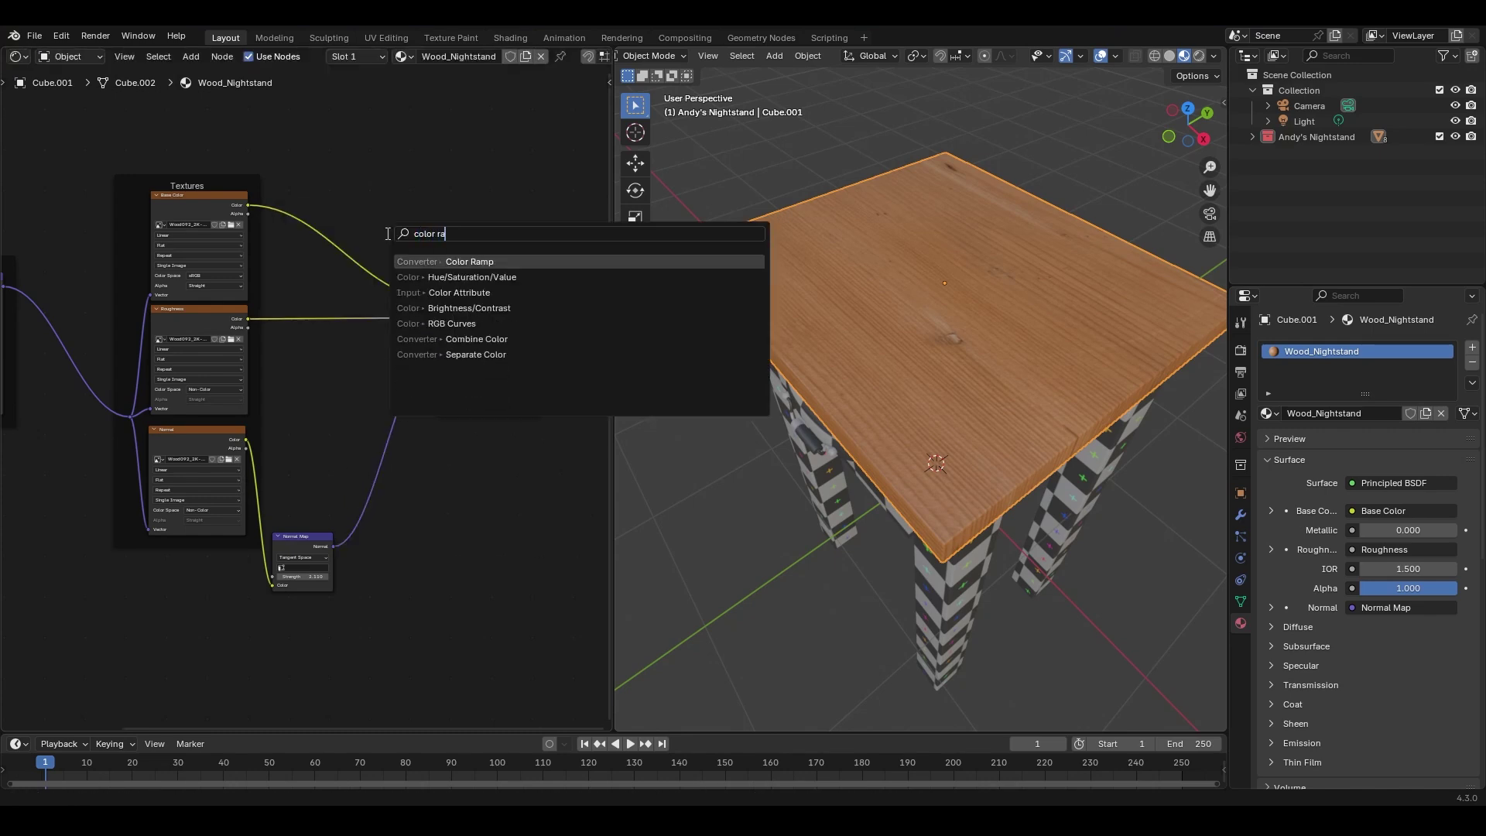
{"action": "key", "text": "Return"}
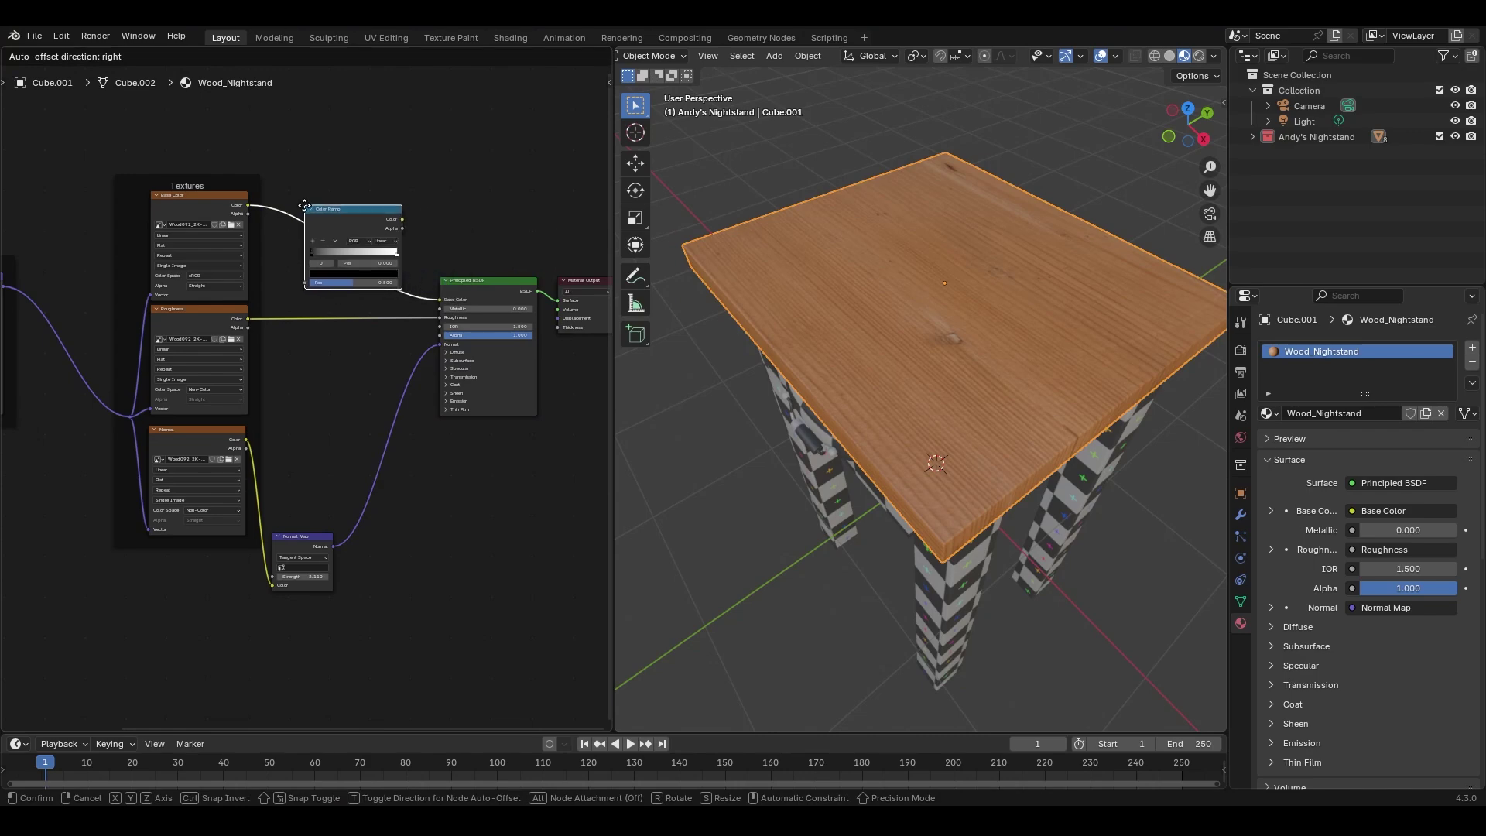
{"action": "left_click", "coordinate": [297, 206]}
{"action": "middle_click_drag", "start_coordinate": [398, 272], "coordinate": [443, 153], "text": "ctrl"}
{"action": "middle_click_drag", "start_coordinate": [480, 151], "coordinate": [407, 293]}
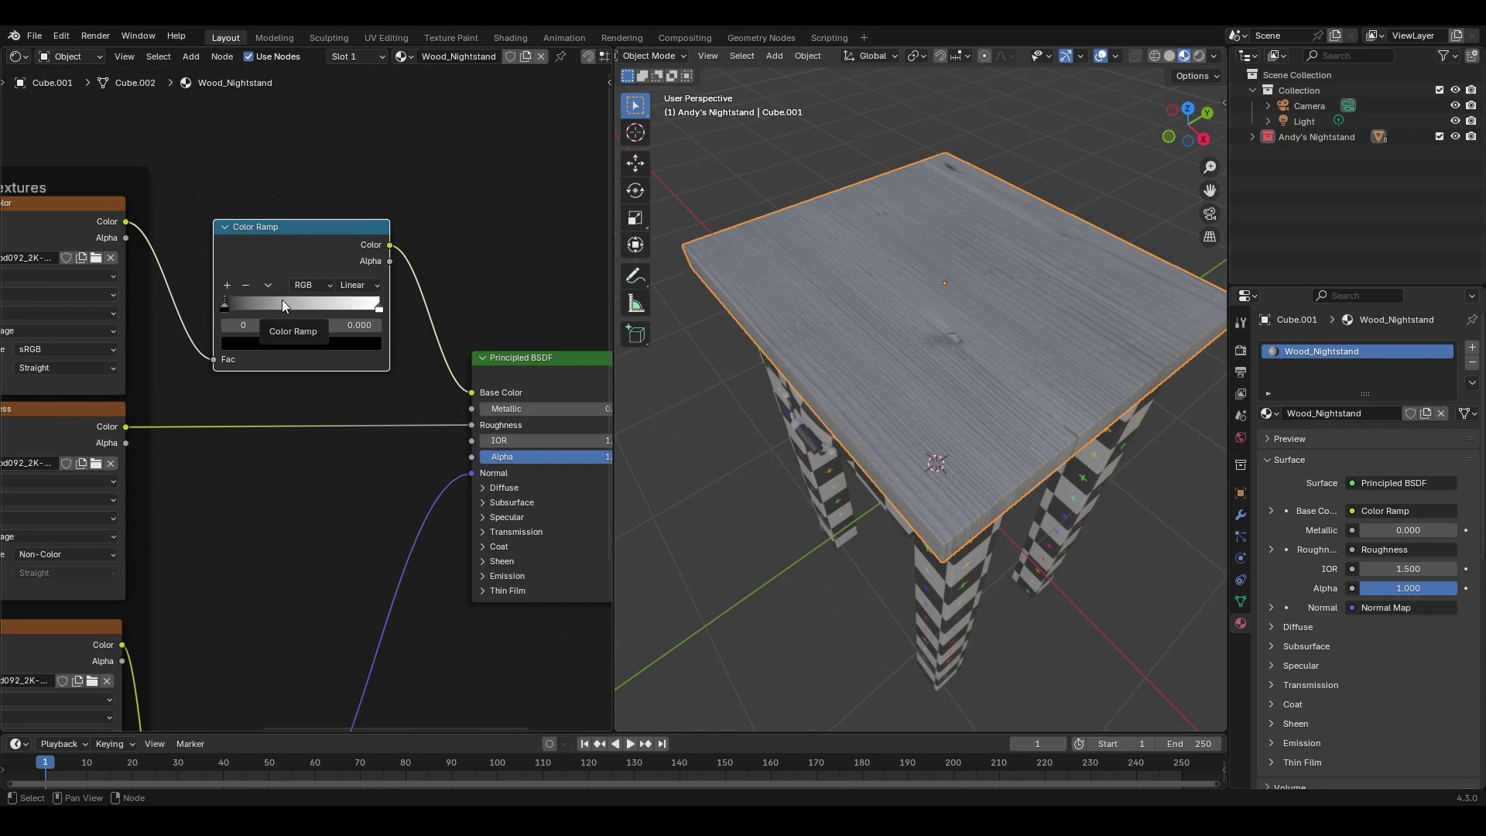
Try other environment lighting presets for the material preview and settle on the bright indoor one.
{"action": "left_click", "coordinate": [1212, 62]}
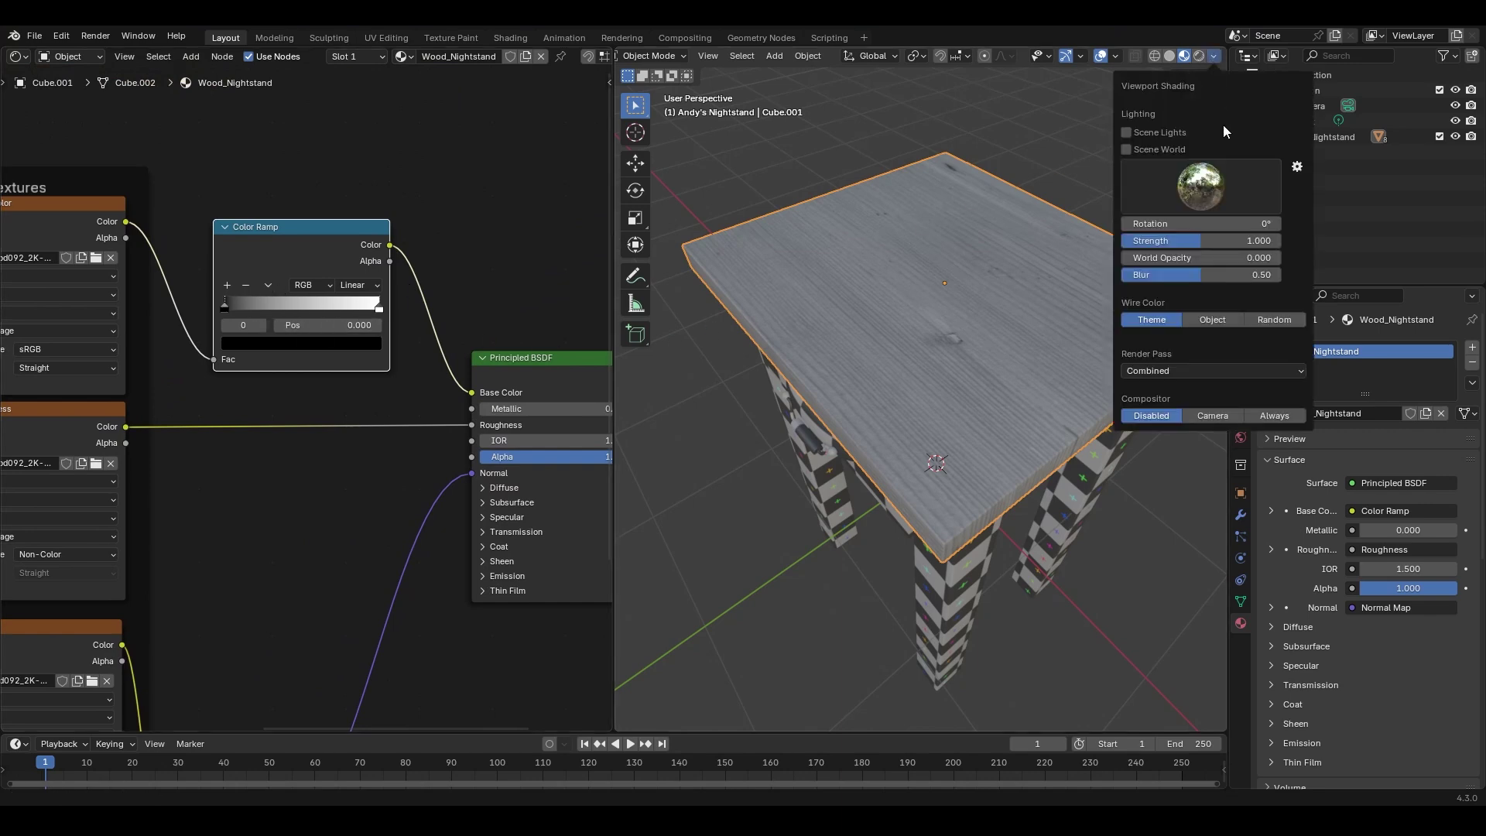
{"action": "left_click", "coordinate": [1201, 186]}
{"action": "left_click", "coordinate": [976, 241]}
{"action": "mouse_move", "coordinate": [978, 271]}
{"action": "middle_mouse_down"}
{"action": "mouse_move", "coordinate": [942, 305]}
{"action": "mouse_move", "coordinate": [964, 332]}
{"action": "mouse_move", "coordinate": [956, 308]}
{"action": "middle_mouse_up"}
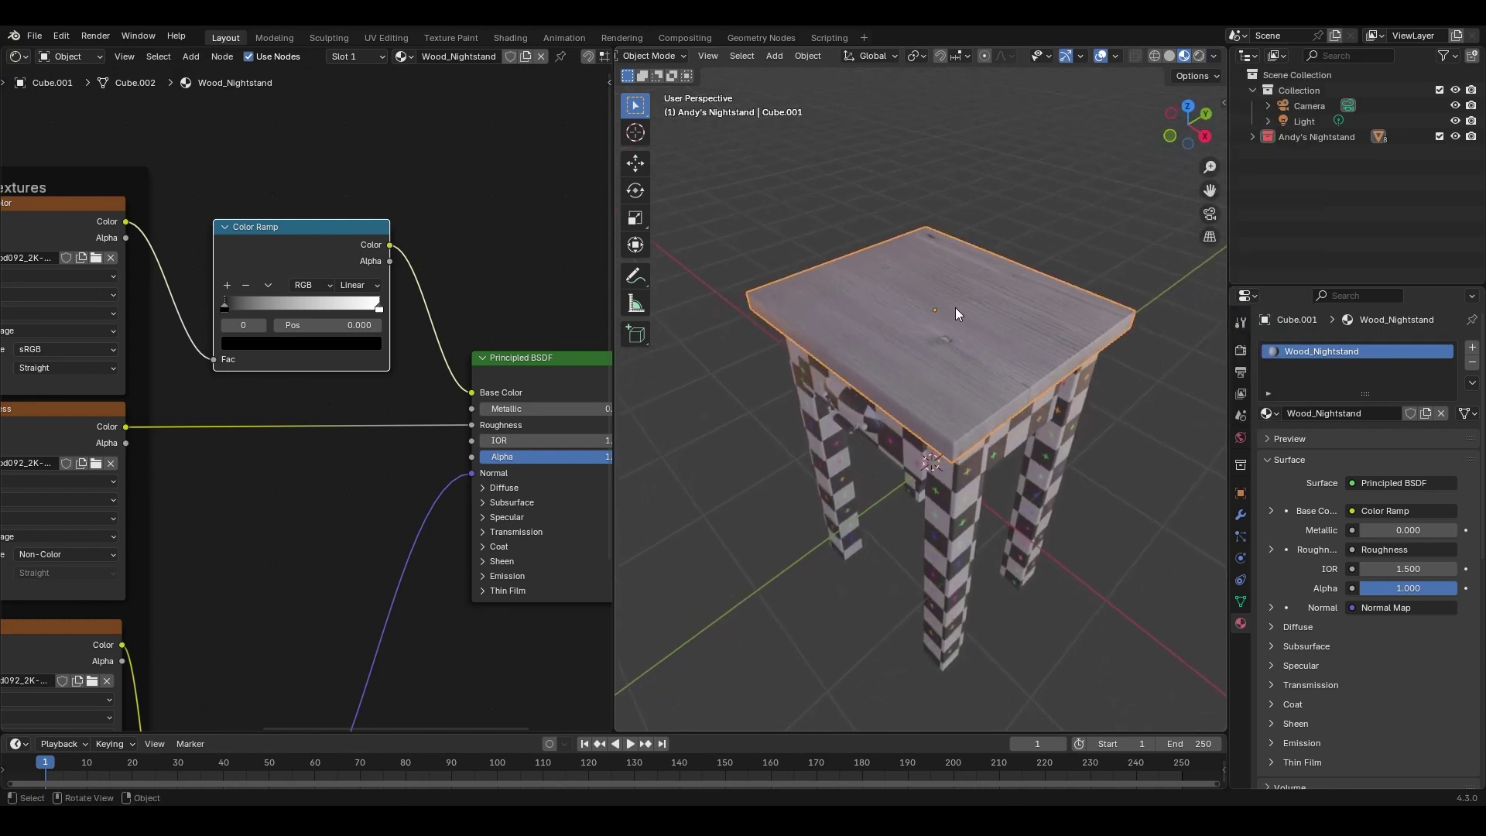
{"action": "left_click", "coordinate": [1213, 57]}
{"action": "left_click", "coordinate": [1201, 186]}
{"action": "left_click", "coordinate": [1066, 260]}
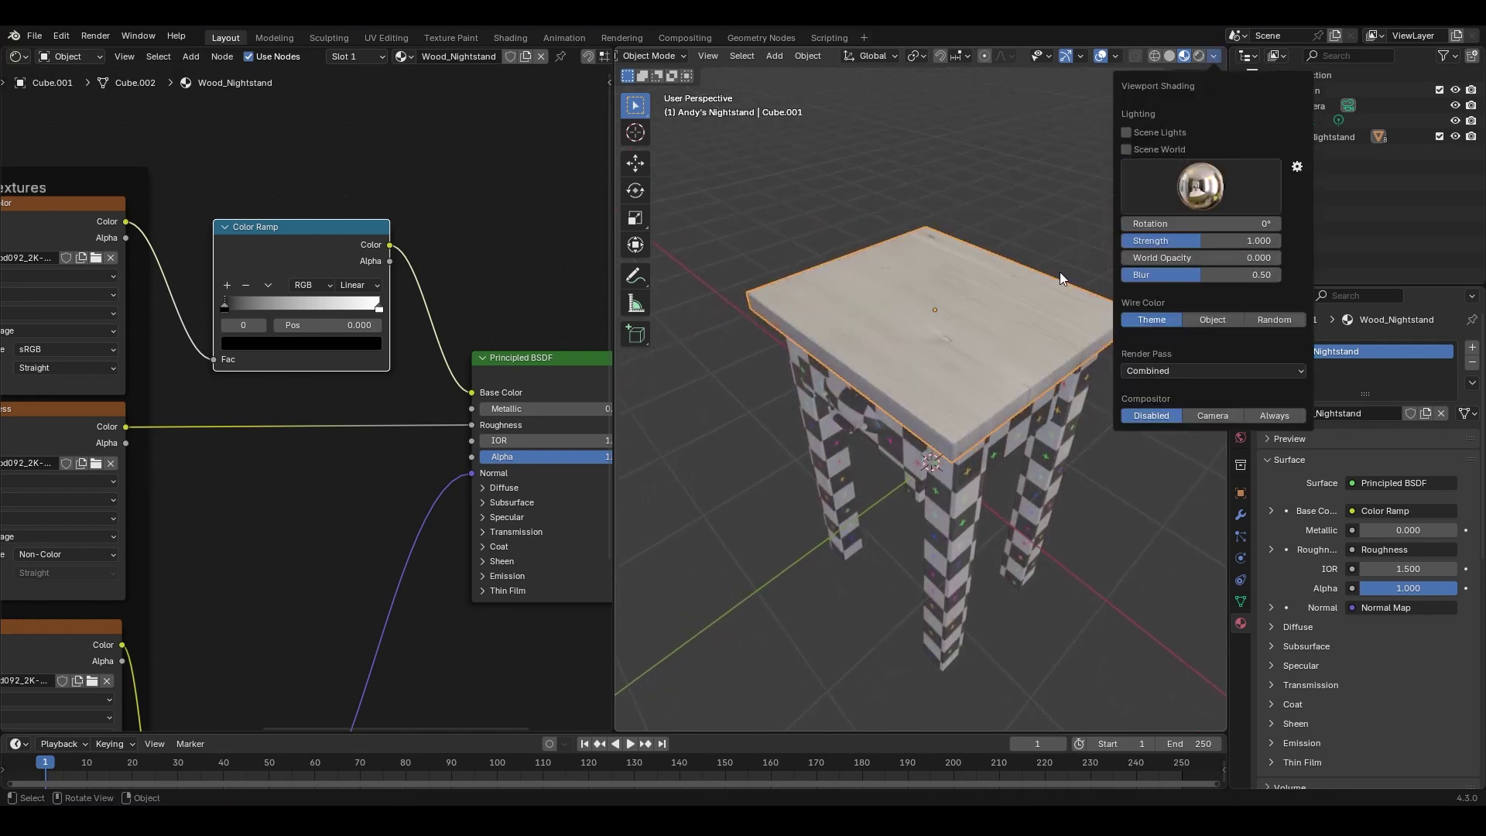
Set the Color Ramp's black stop to hex colour #D29849FF.
{"action": "scroll", "coordinate": [310, 402], "scroll_direction": "up", "scroll_amount": 2}
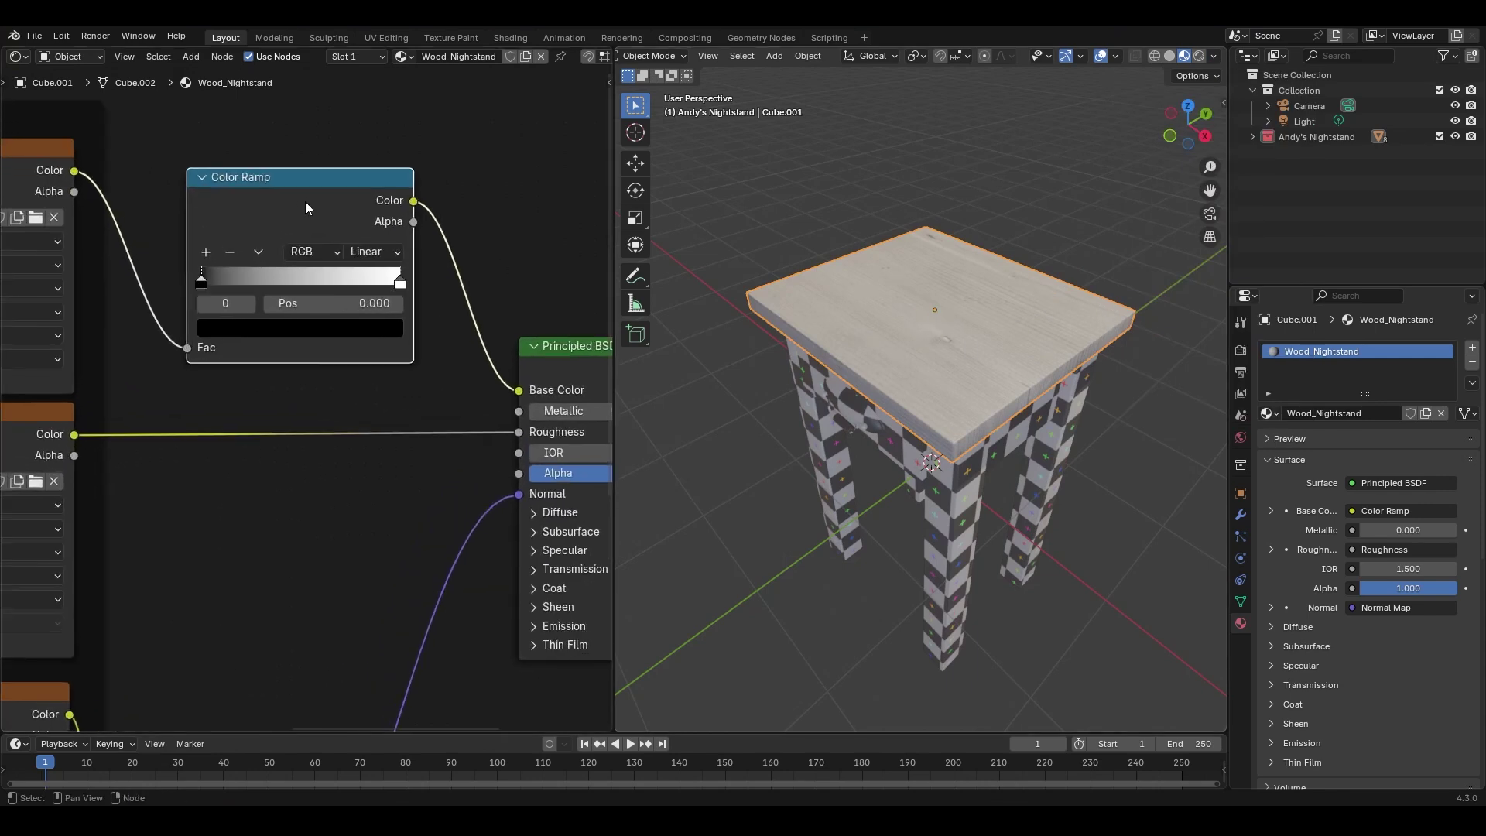
{"action": "middle_click_drag", "start_coordinate": [243, 309], "coordinate": [261, 369]}
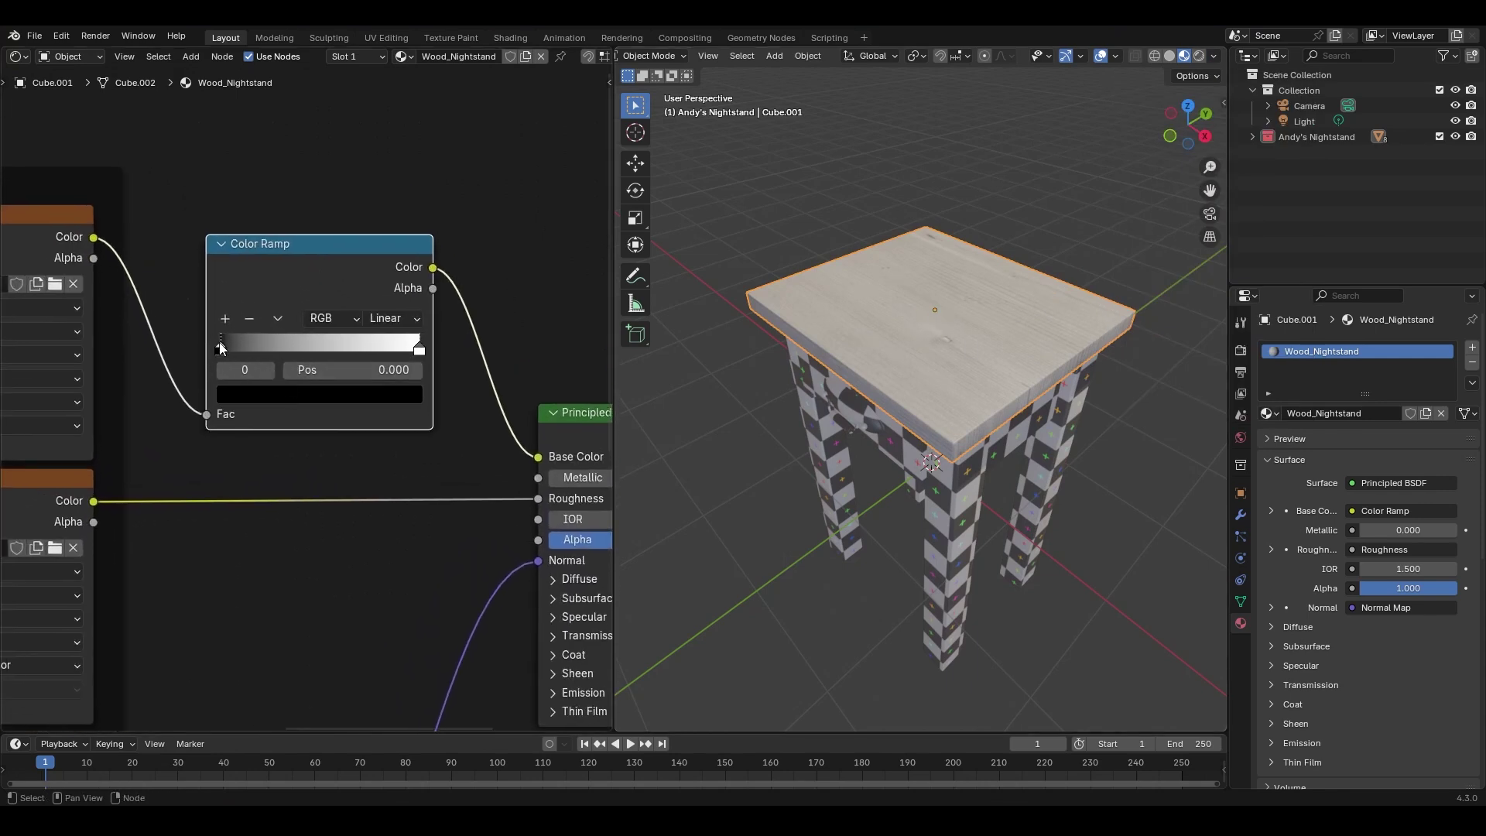
{"action": "left_click", "coordinate": [305, 393]}
{"action": "left_click", "coordinate": [302, 367]}
{"action": "type", "text": "#D29849FF"}
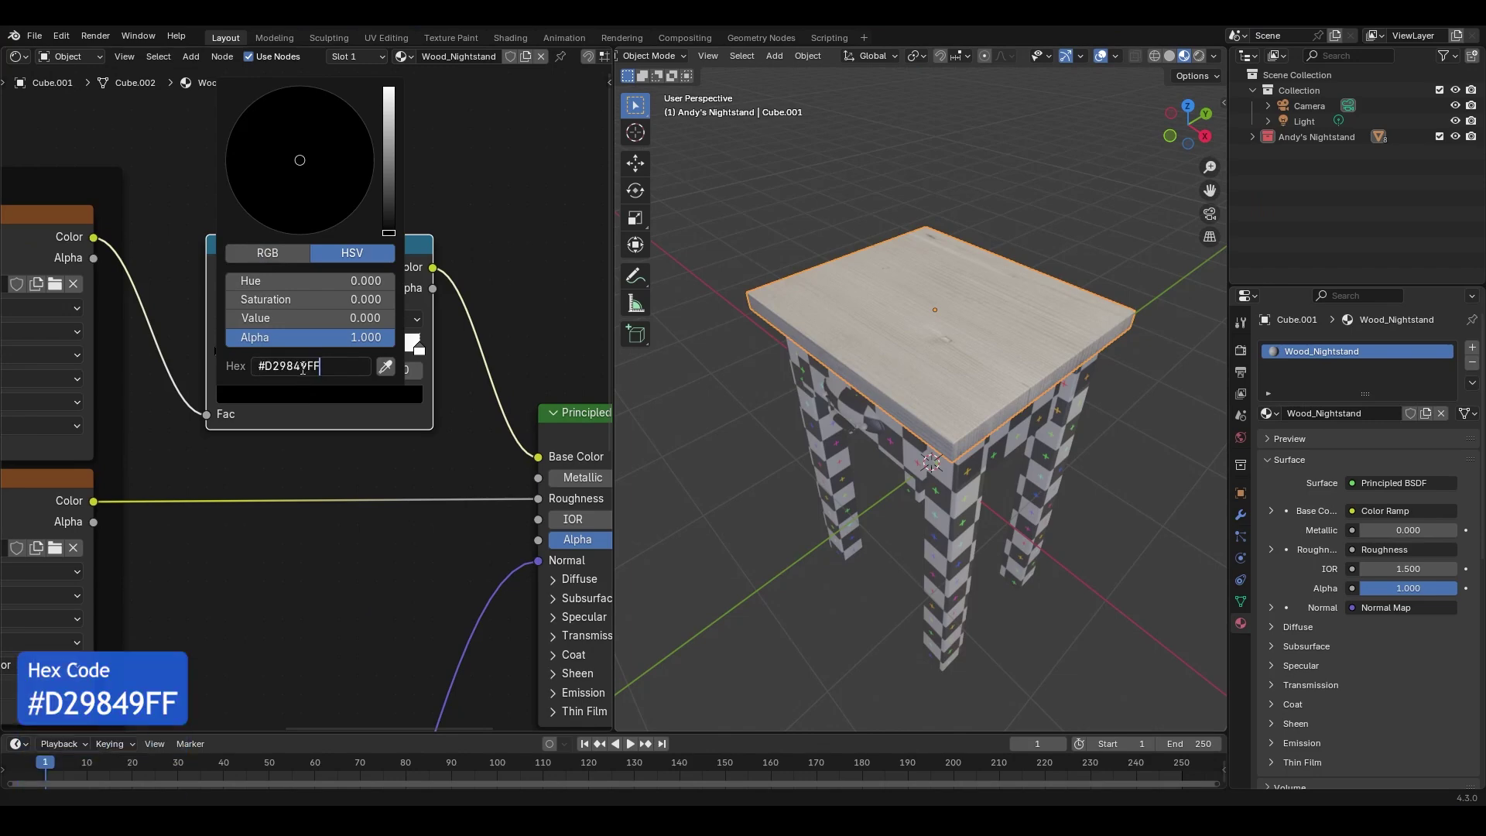
{"action": "key", "text": "Return"}
Set the Color Ramp's white stop to hex colour #C79048FF and slide the other stop inward along the ramp.
{"action": "left_click", "coordinate": [419, 351]}
{"action": "left_click", "coordinate": [374, 395]}
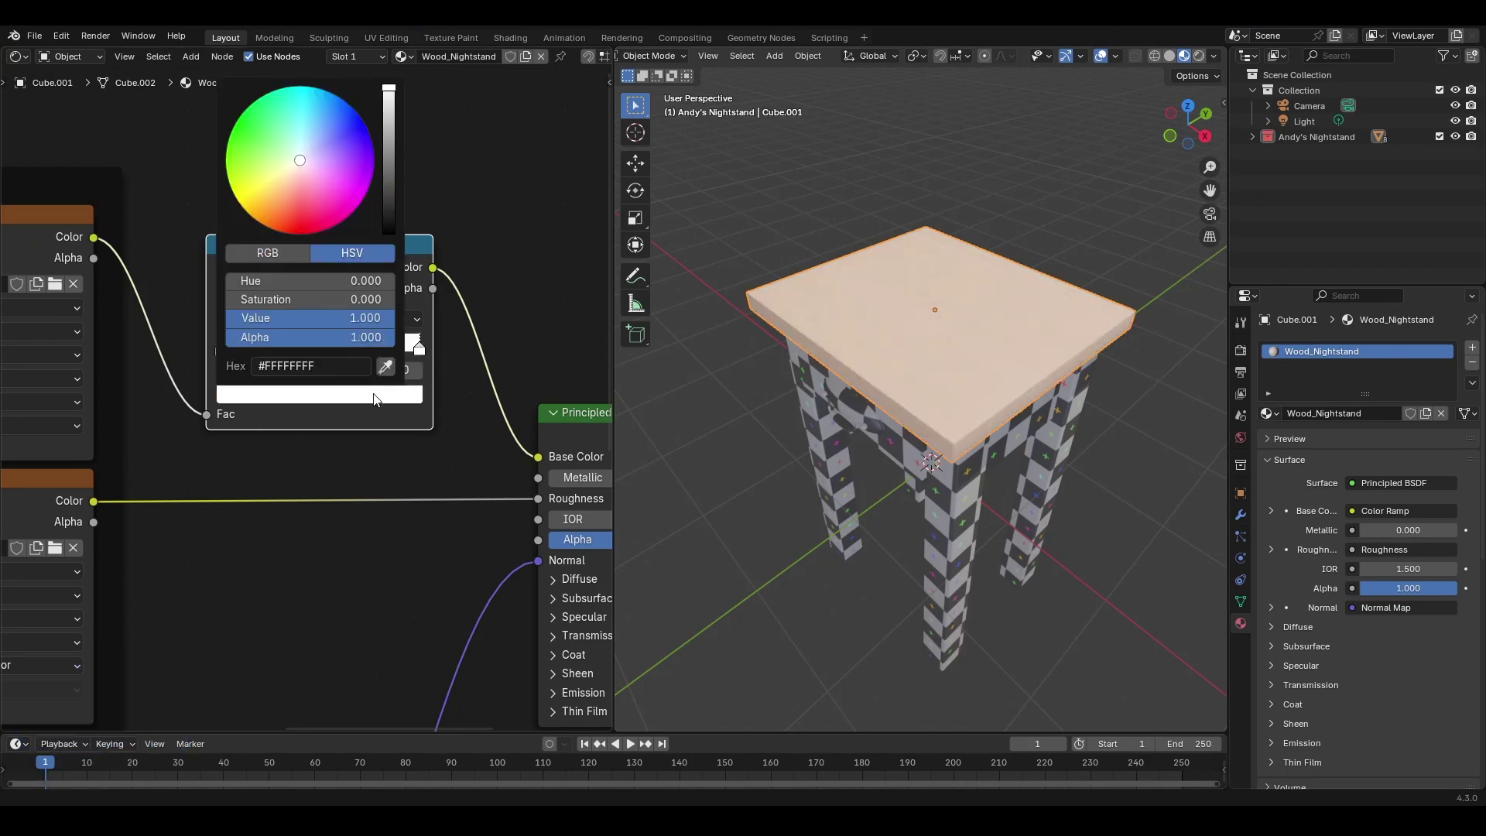
{"action": "left_click", "coordinate": [339, 370]}
{"action": "type", "text": "#C79048FF"}
{"action": "key", "text": "Return"}
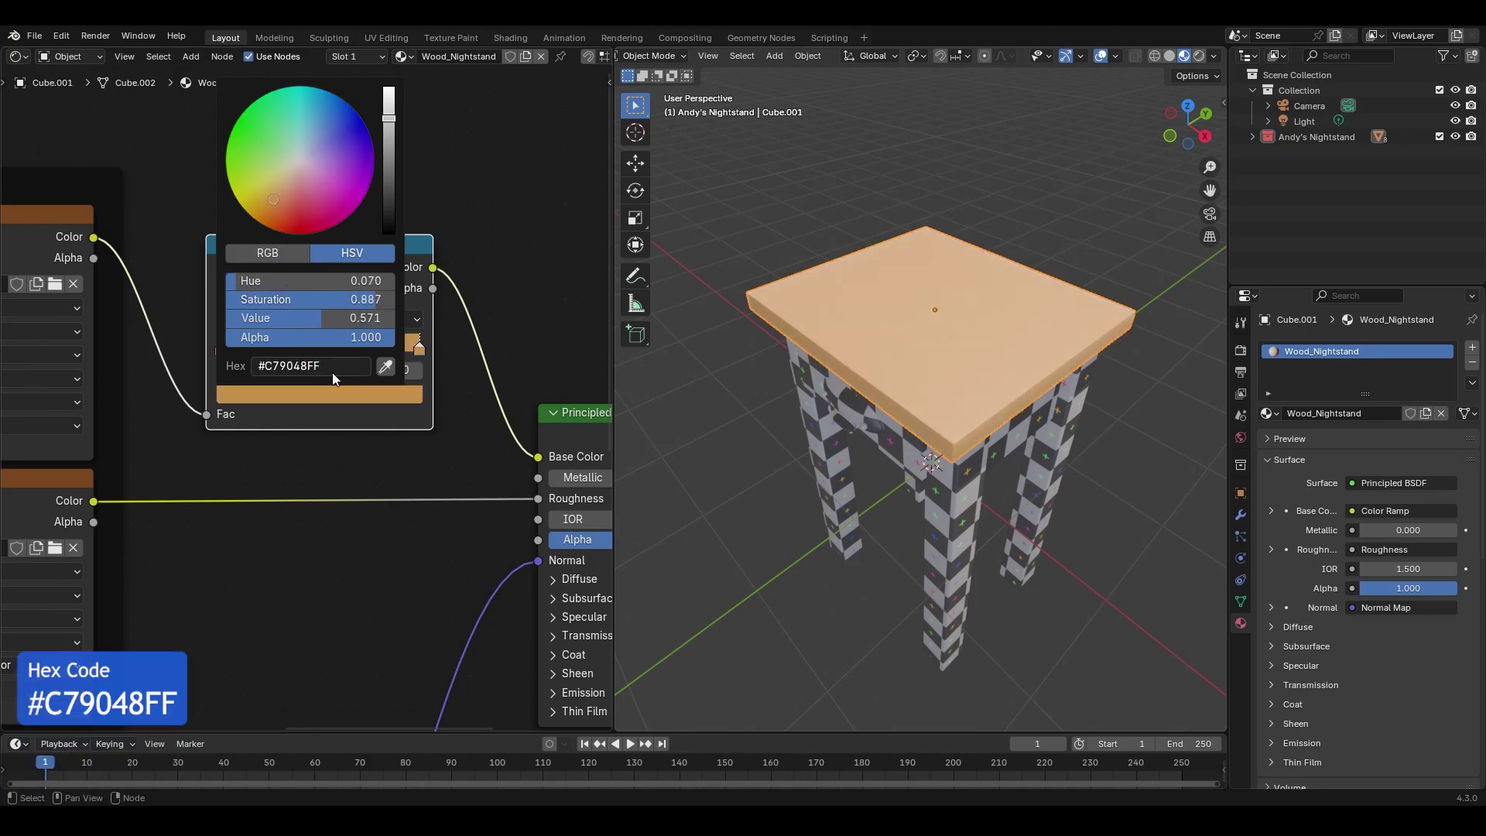
{"action": "left_click_drag", "start_coordinate": [222, 355], "coordinate": [293, 348]}
{"action": "left_click", "coordinate": [420, 347]}
Add a Value node beneath Texture Coordinate in the Mapping frame and connect it to the Mapping node's Scale.
{"action": "mouse_move", "coordinate": [767, 352]}
{"action": "middle_mouse_down"}
{"action": "mouse_move", "coordinate": [951, 359]}
{"action": "mouse_move", "coordinate": [958, 381]}
{"action": "mouse_move", "coordinate": [1000, 325]}
{"action": "mouse_move", "coordinate": [774, 325]}
{"action": "middle_mouse_up"}
{"action": "middle_click_drag", "start_coordinate": [931, 386], "coordinate": [766, 360], "text": "ctrl"}
{"action": "middle_click_drag", "start_coordinate": [250, 500], "coordinate": [387, 394]}
{"action": "middle_click_drag", "start_coordinate": [407, 359], "coordinate": [412, 418], "text": "ctrl"}
{"action": "middle_click_drag", "start_coordinate": [106, 504], "coordinate": [458, 438]}
{"action": "middle_click_drag", "start_coordinate": [271, 455], "coordinate": [277, 421], "text": "ctrl"}
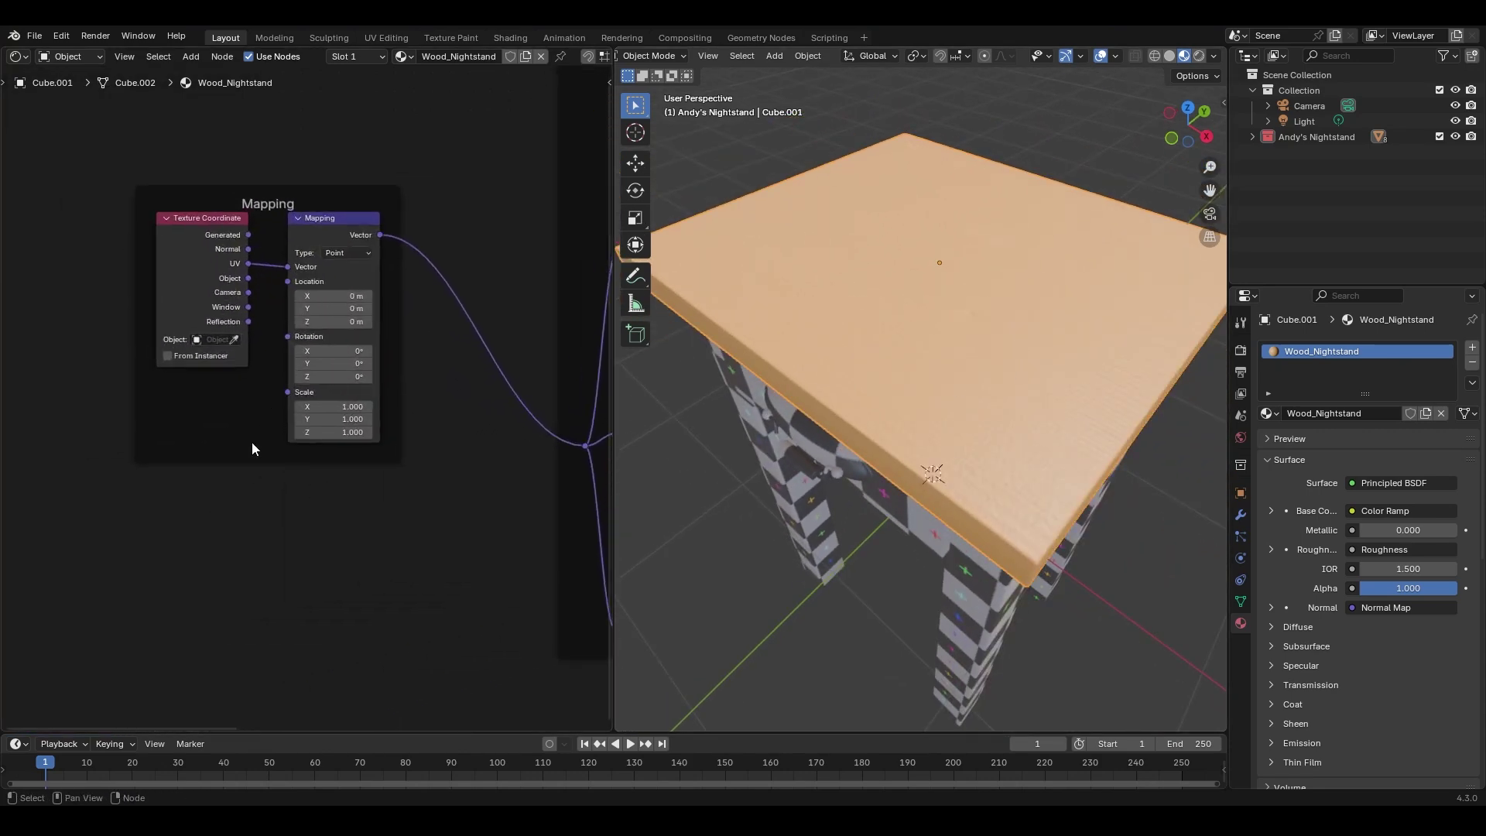
{"action": "key", "text": "shift+a"}
{"action": "type", "text": "value"}
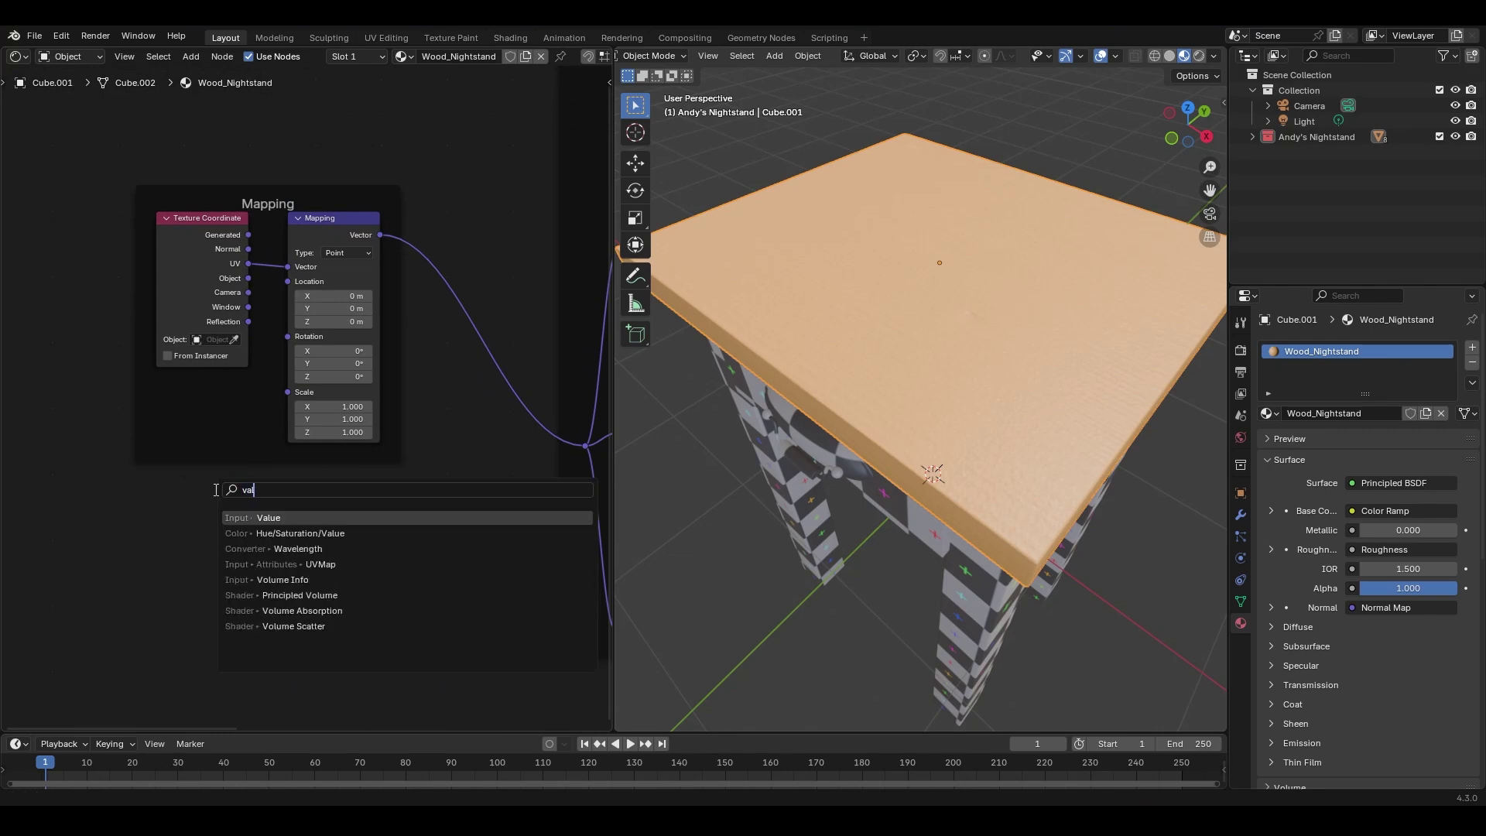
{"action": "key", "text": "Return"}
{"action": "left_click", "coordinate": [158, 386]}
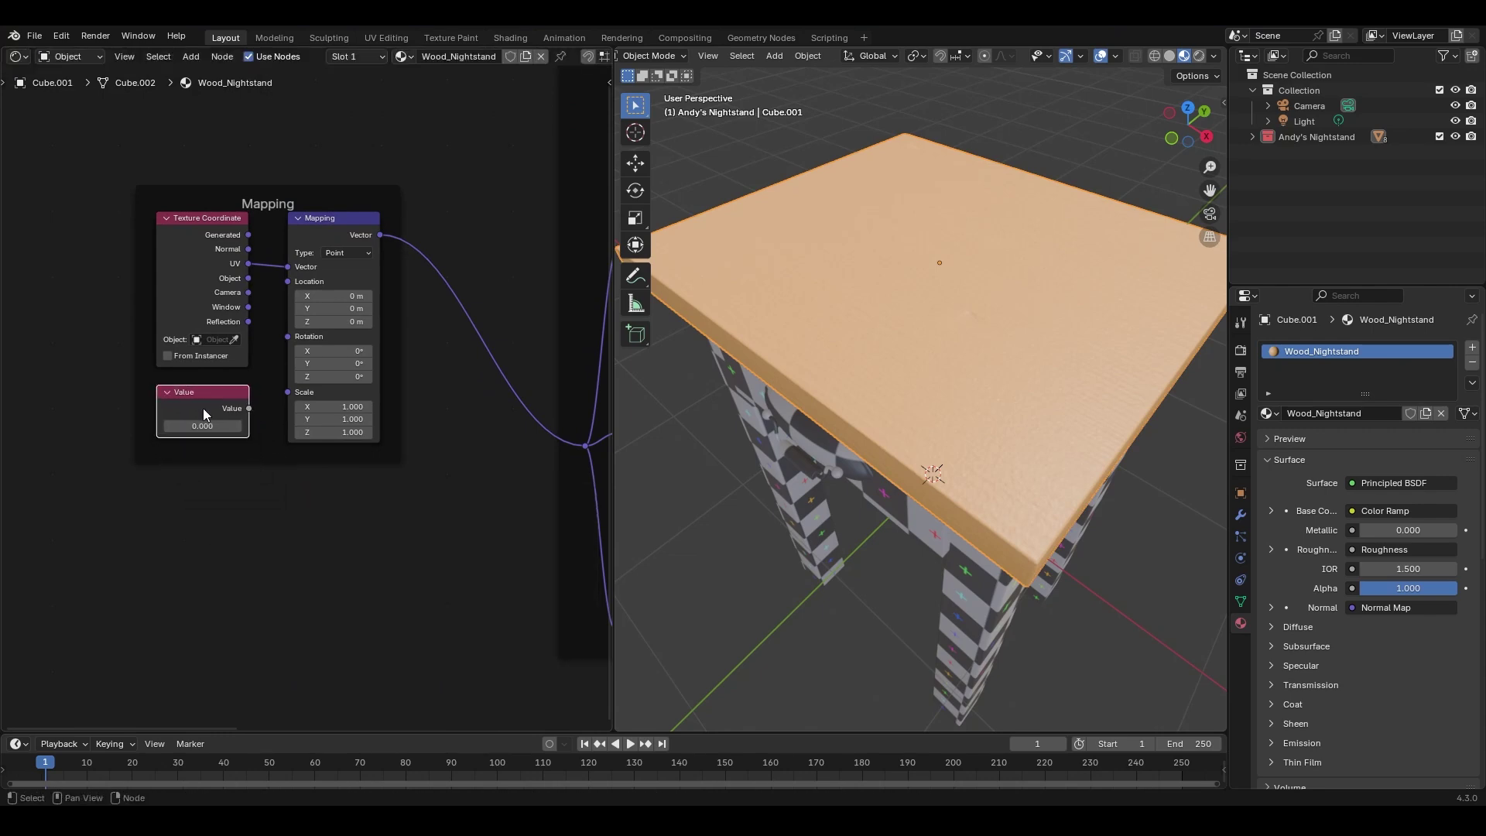
{"action": "left_click_drag", "start_coordinate": [247, 411], "coordinate": [282, 393]}
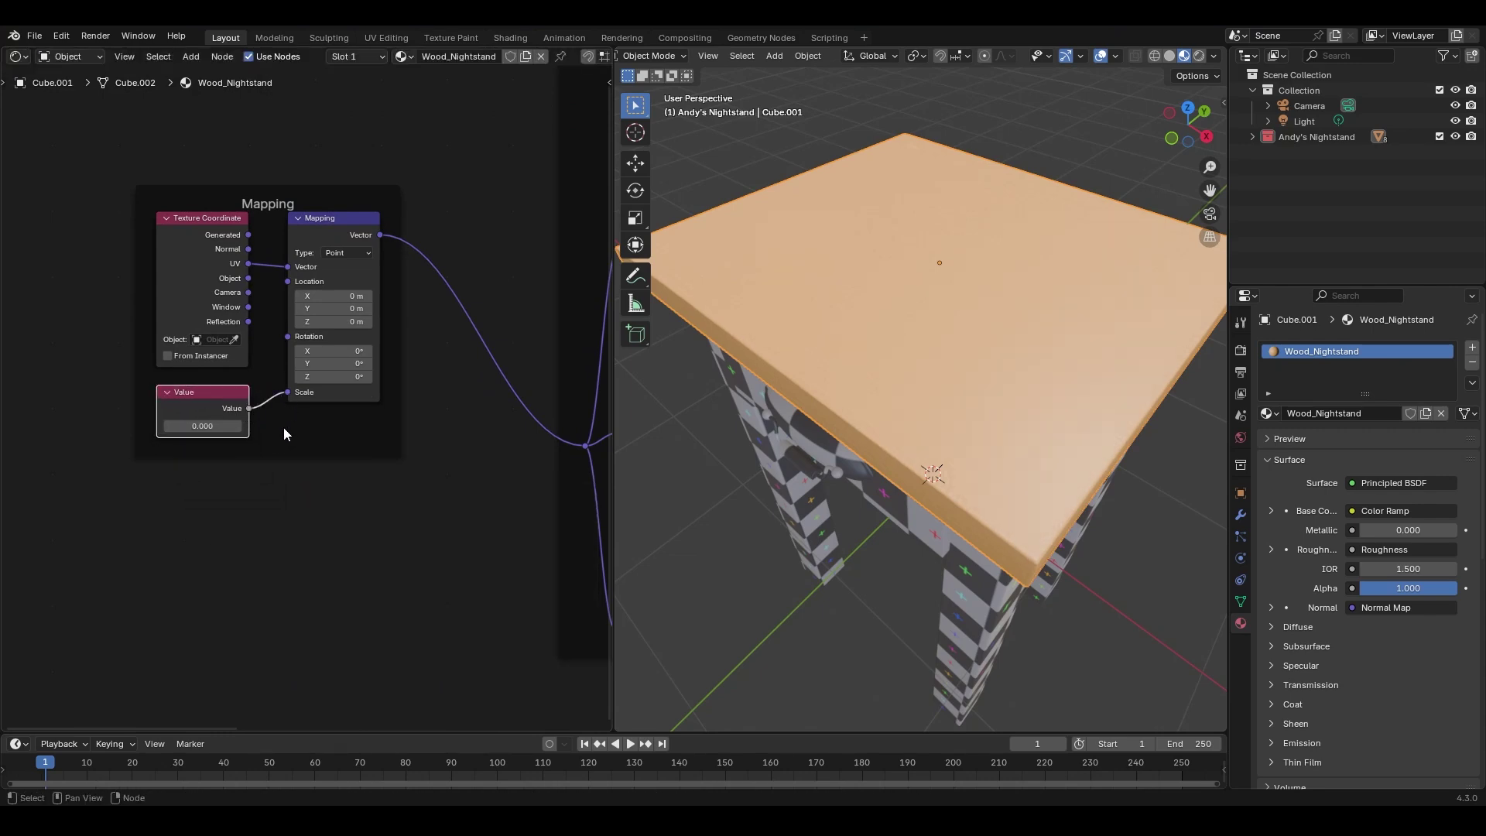
Adjust the Value node that drives the texture scale to 2.260, checking the wood grain on the tabletop.
{"action": "mouse_move", "coordinate": [921, 418]}
{"action": "middle_mouse_down"}
{"action": "mouse_move", "coordinate": [943, 434]}
{"action": "mouse_move", "coordinate": [922, 406]}
{"action": "middle_mouse_up"}
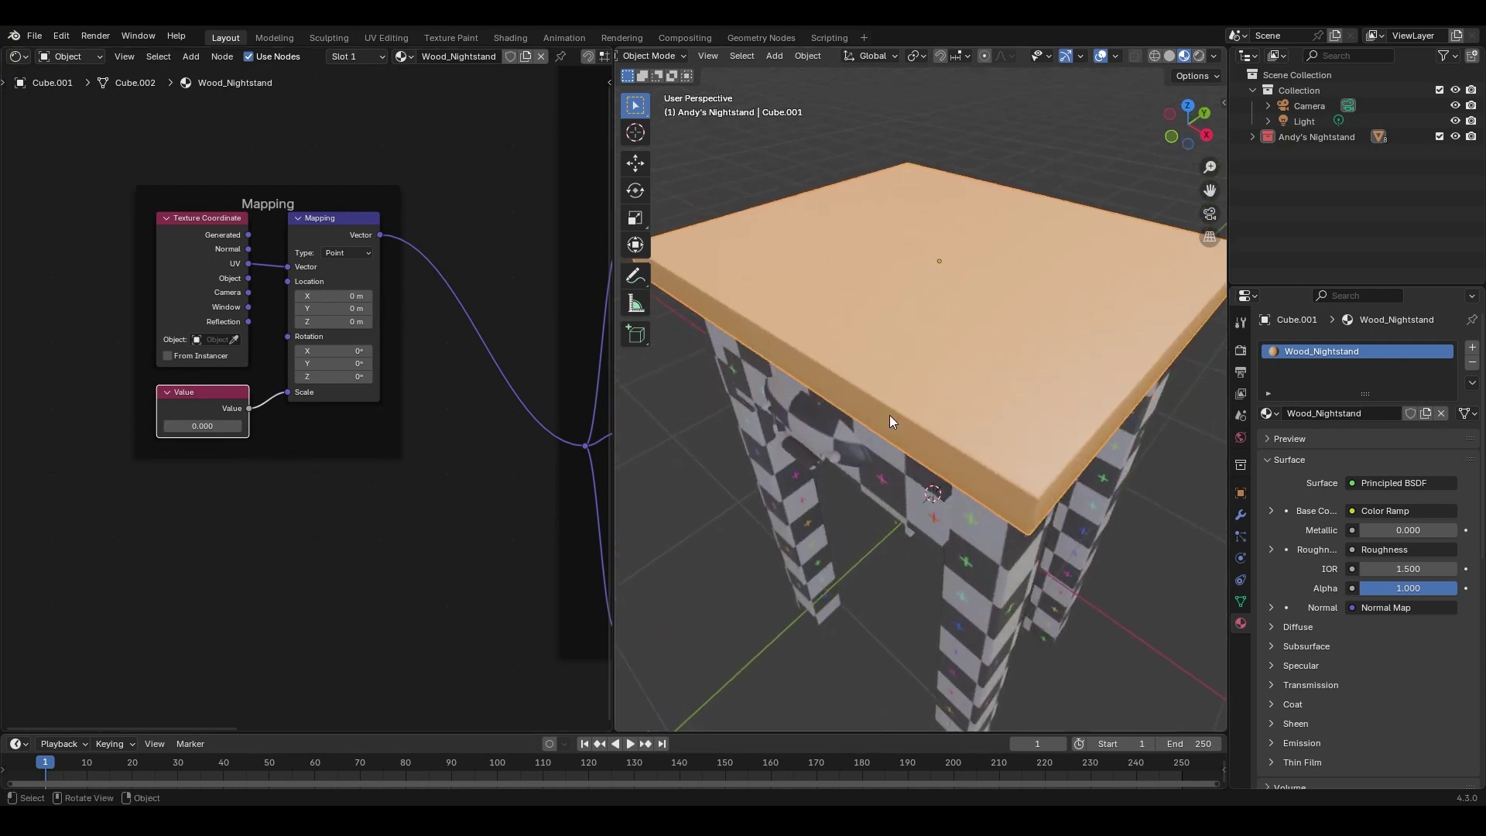
{"action": "left_click_drag", "start_coordinate": [203, 425], "coordinate": [217, 426]}
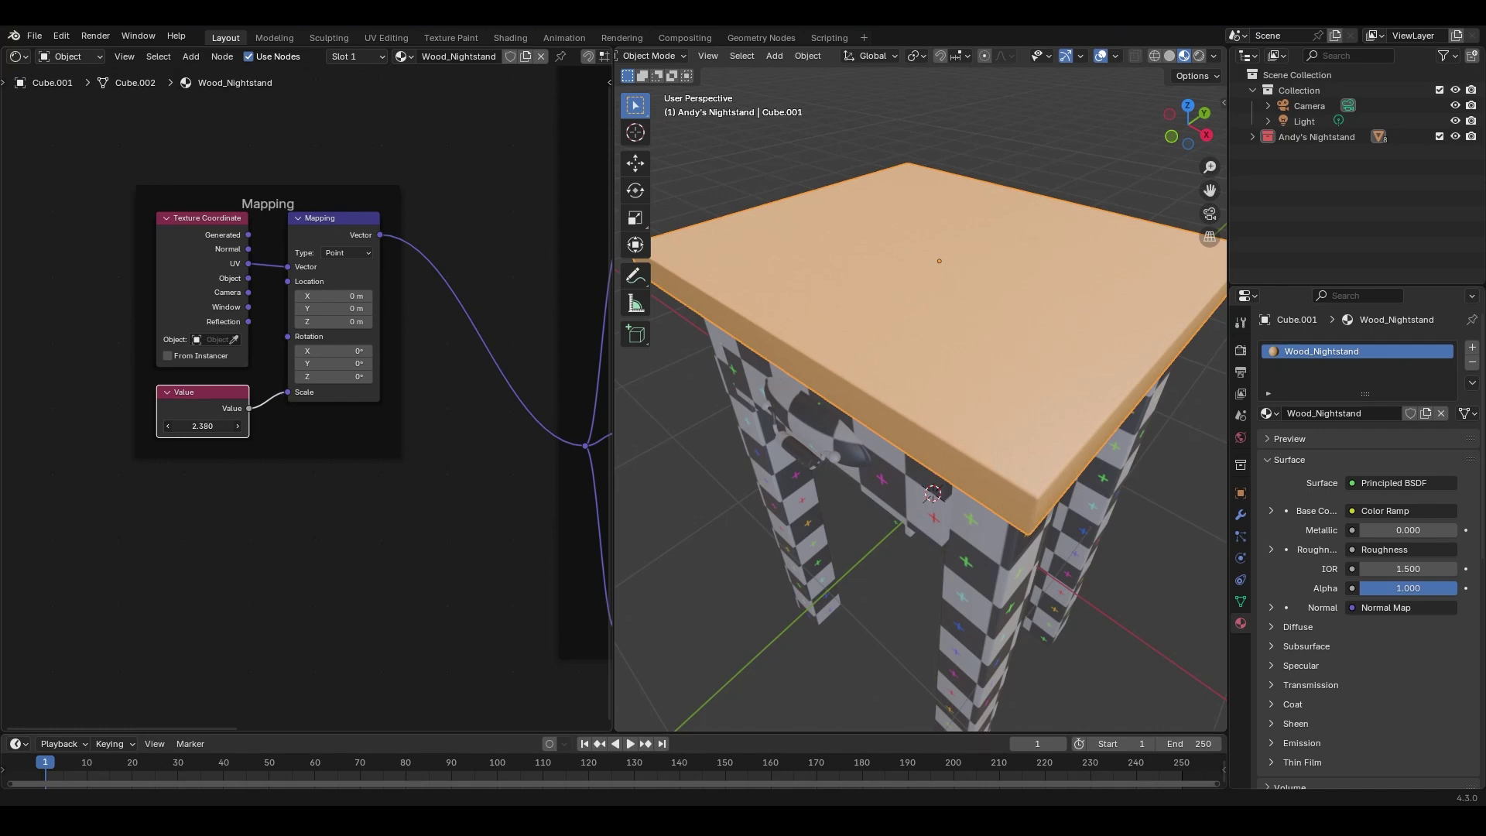
{"action": "left_click_drag", "start_coordinate": [202, 426], "coordinate": [195, 426]}
{"action": "middle_click_drag", "start_coordinate": [1056, 392], "coordinate": [1062, 461]}
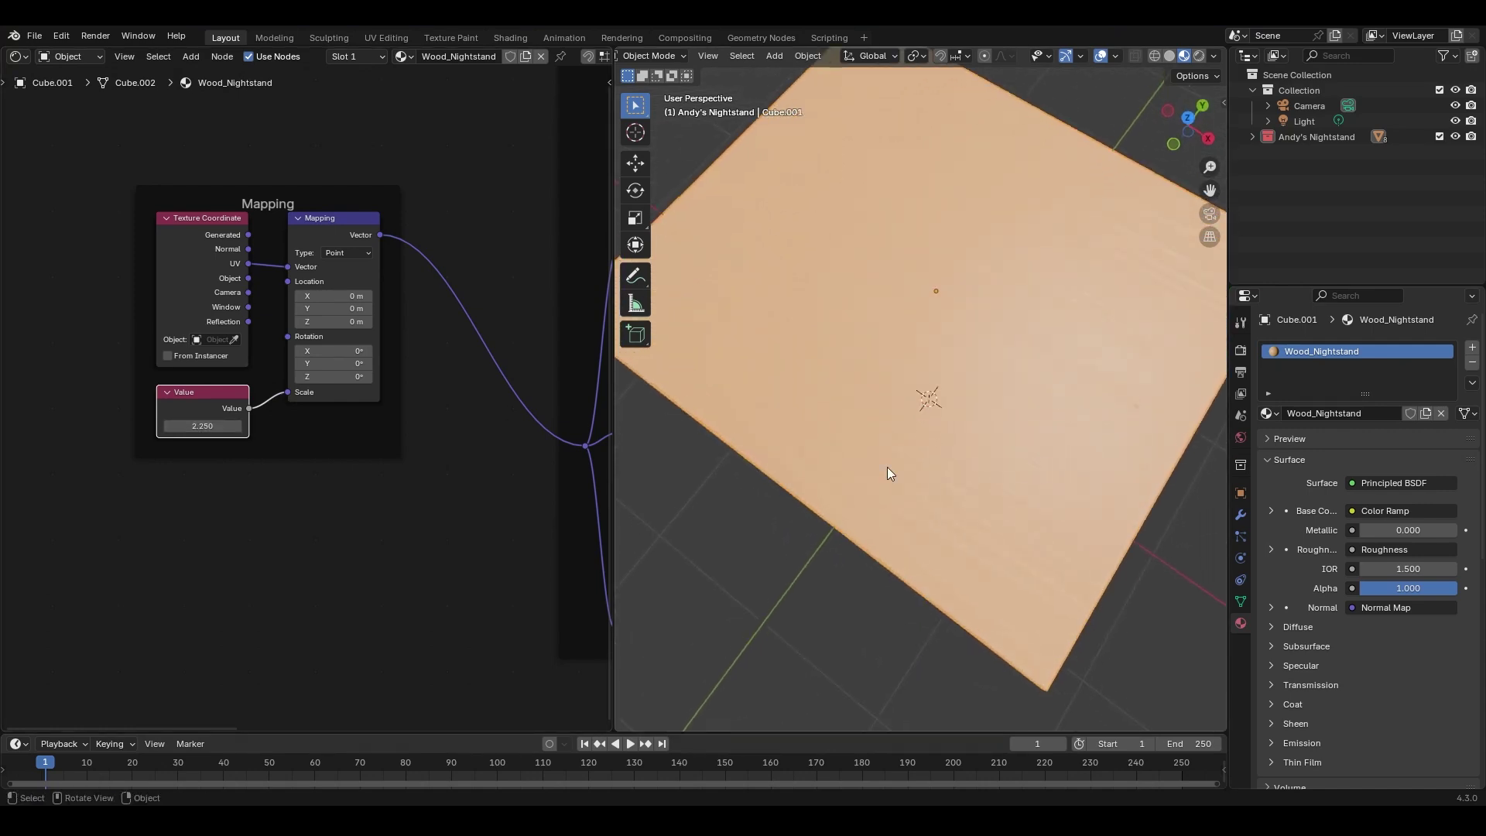
{"action": "left_click_drag", "start_coordinate": [209, 425], "coordinate": [209, 425]}
{"action": "middle_click_drag", "start_coordinate": [769, 449], "coordinate": [1030, 349]}
Rotate the material preview's environment lighting and check how the light falls on the tabletop.
{"action": "left_click", "coordinate": [1215, 58]}
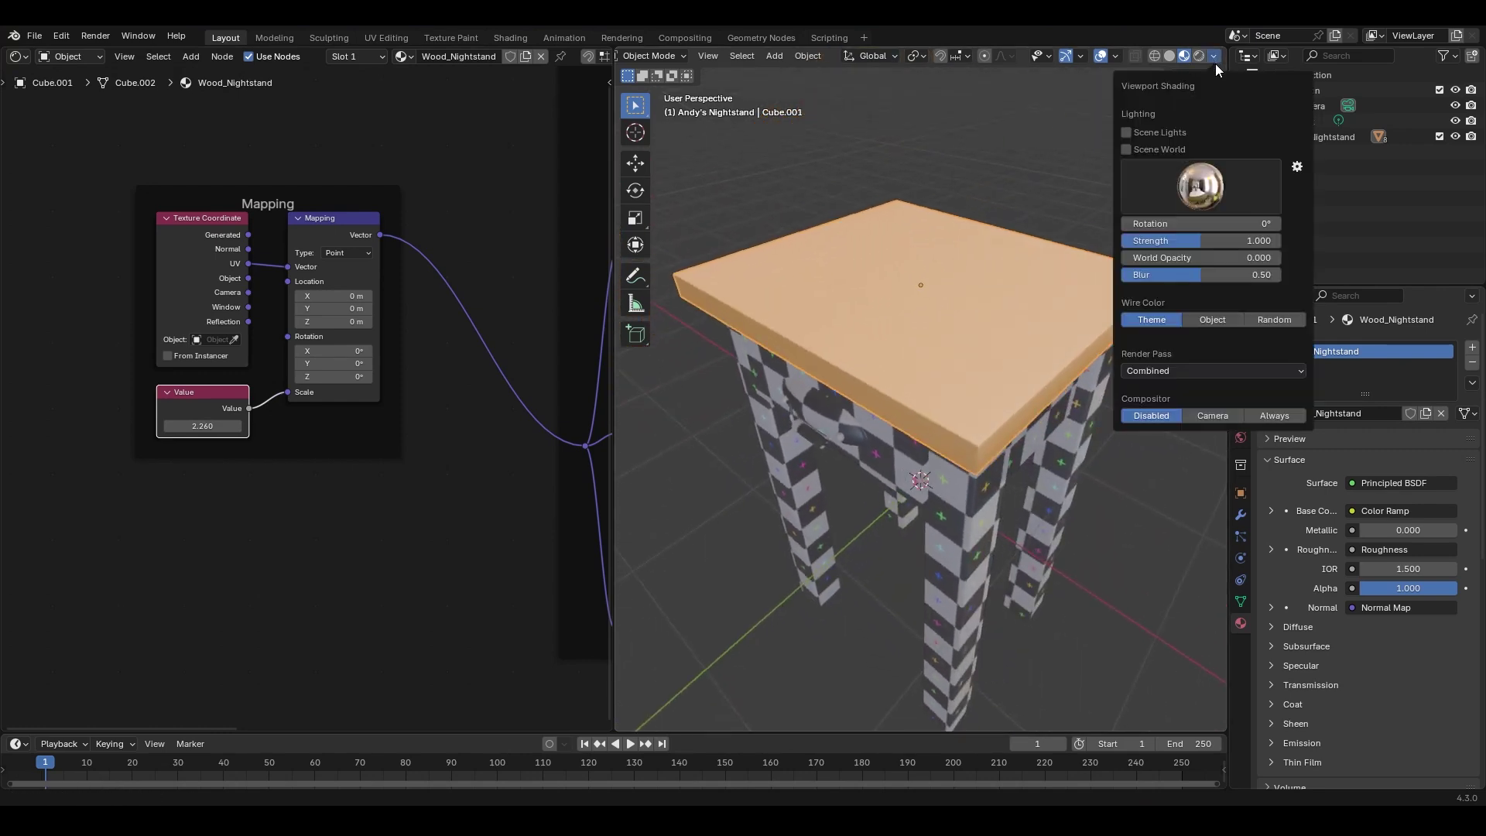
{"action": "left_click_drag", "start_coordinate": [1146, 224], "coordinate": [1326, 224]}
{"action": "mouse_move", "coordinate": [933, 304]}
{"action": "middle_mouse_down"}
{"action": "mouse_move", "coordinate": [965, 407]}
{"action": "mouse_move", "coordinate": [989, 313]}
{"action": "mouse_move", "coordinate": [936, 330]}
{"action": "middle_mouse_up"}
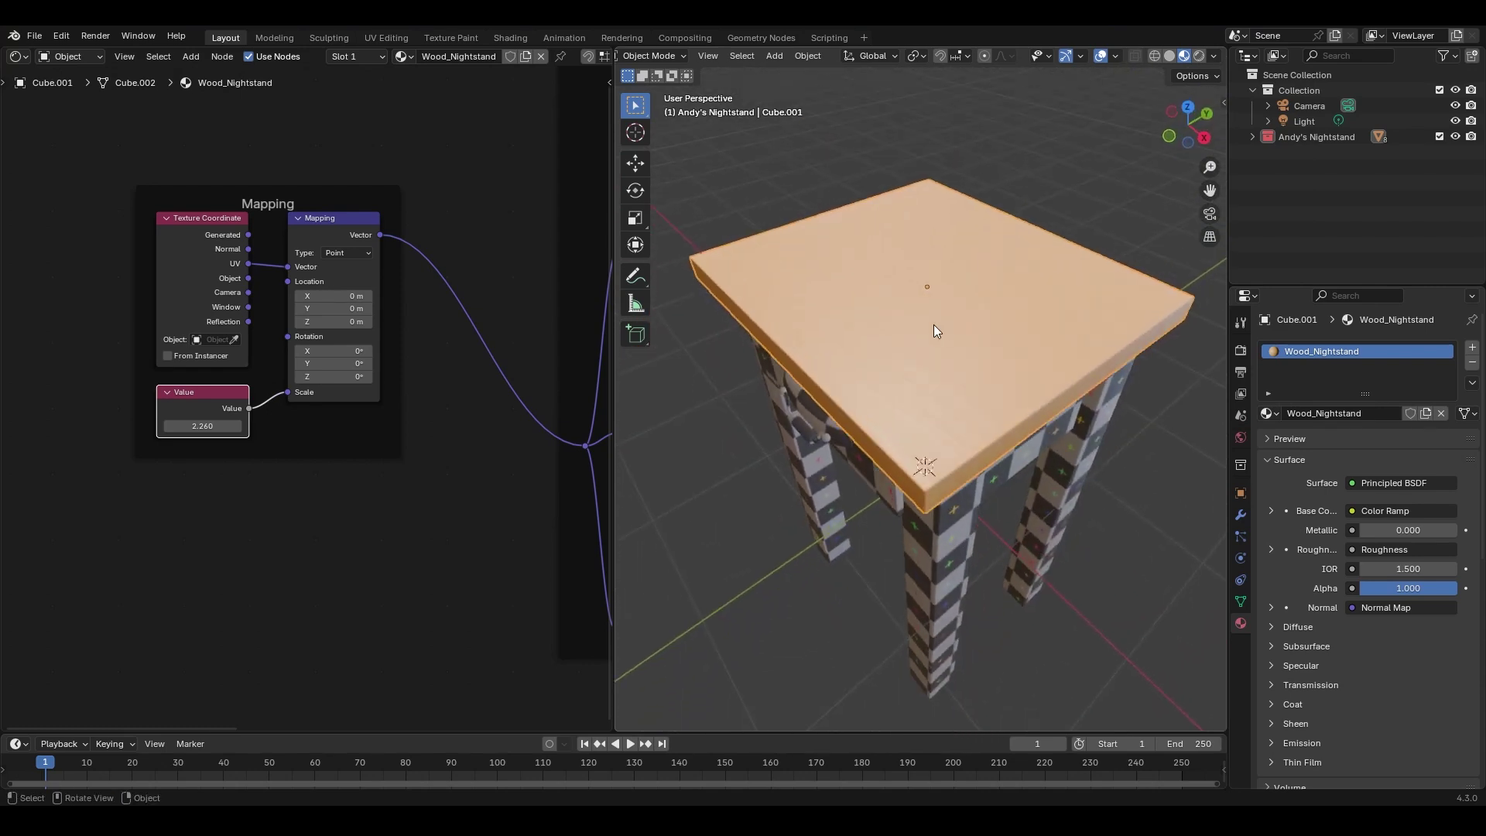
{"action": "middle_click_drag", "start_coordinate": [954, 439], "coordinate": [1052, 364]}
Increase the tabletop's Bevel modifier amount to 0.036 m for rounder edges.
{"action": "left_click", "coordinate": [1239, 515]}
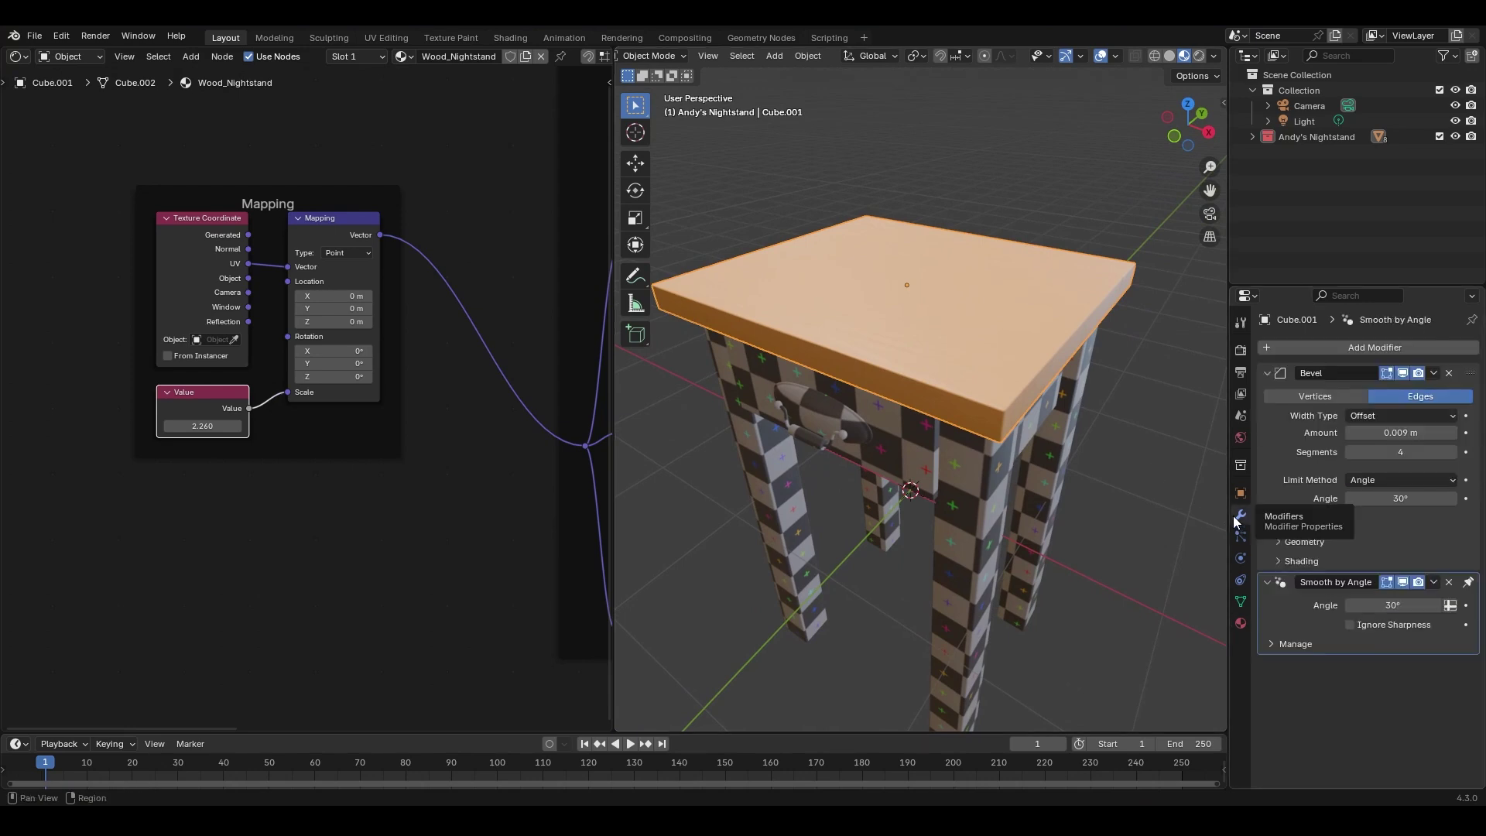
{"action": "left_click_drag", "start_coordinate": [1401, 433], "coordinate": [1414, 433]}
{"action": "scroll", "coordinate": [1034, 466], "scroll_direction": "up", "scroll_amount": 5}
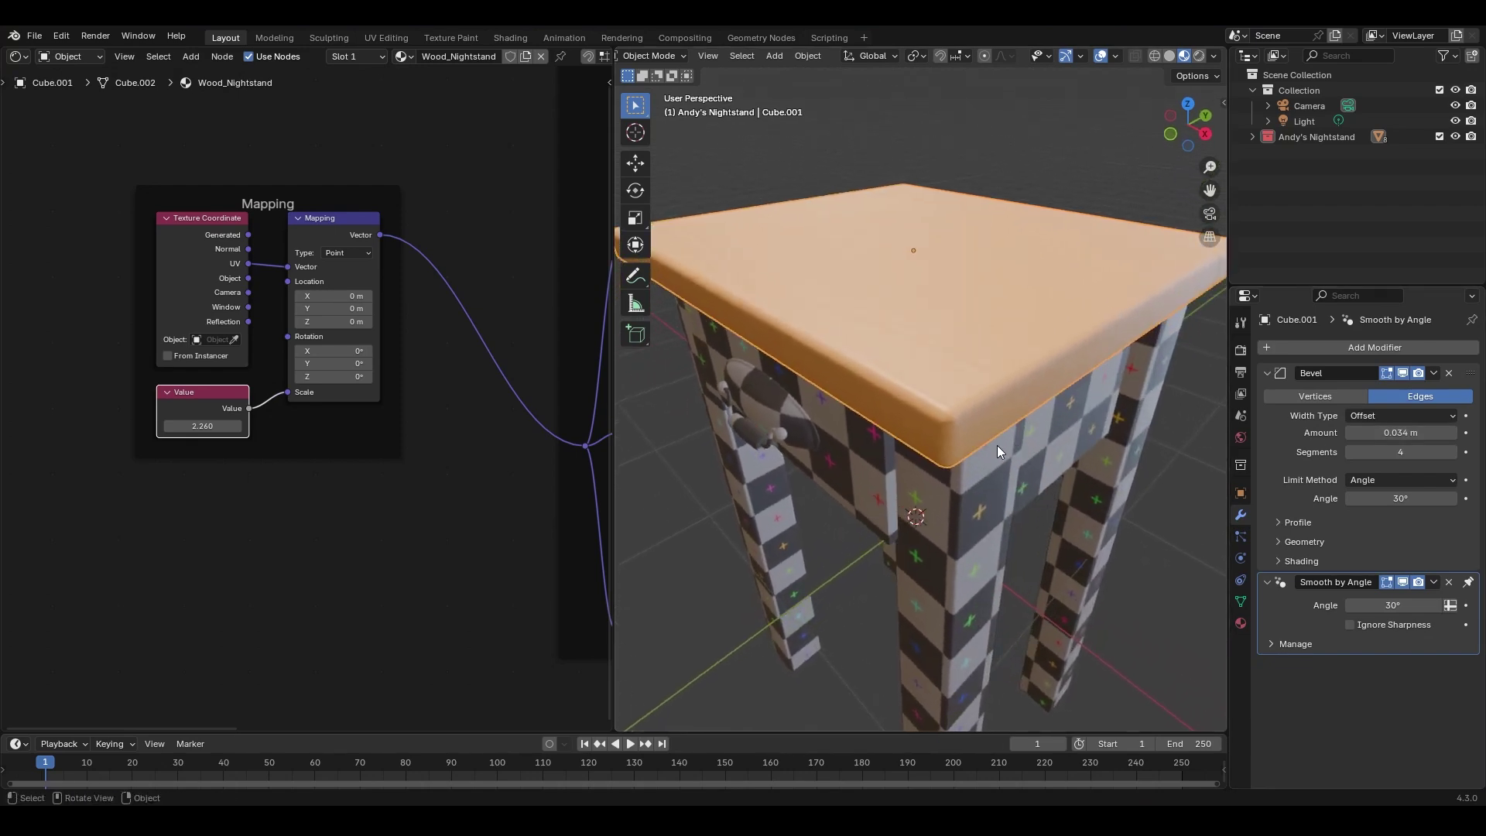
{"action": "middle_click_drag", "start_coordinate": [963, 429], "coordinate": [1016, 452]}
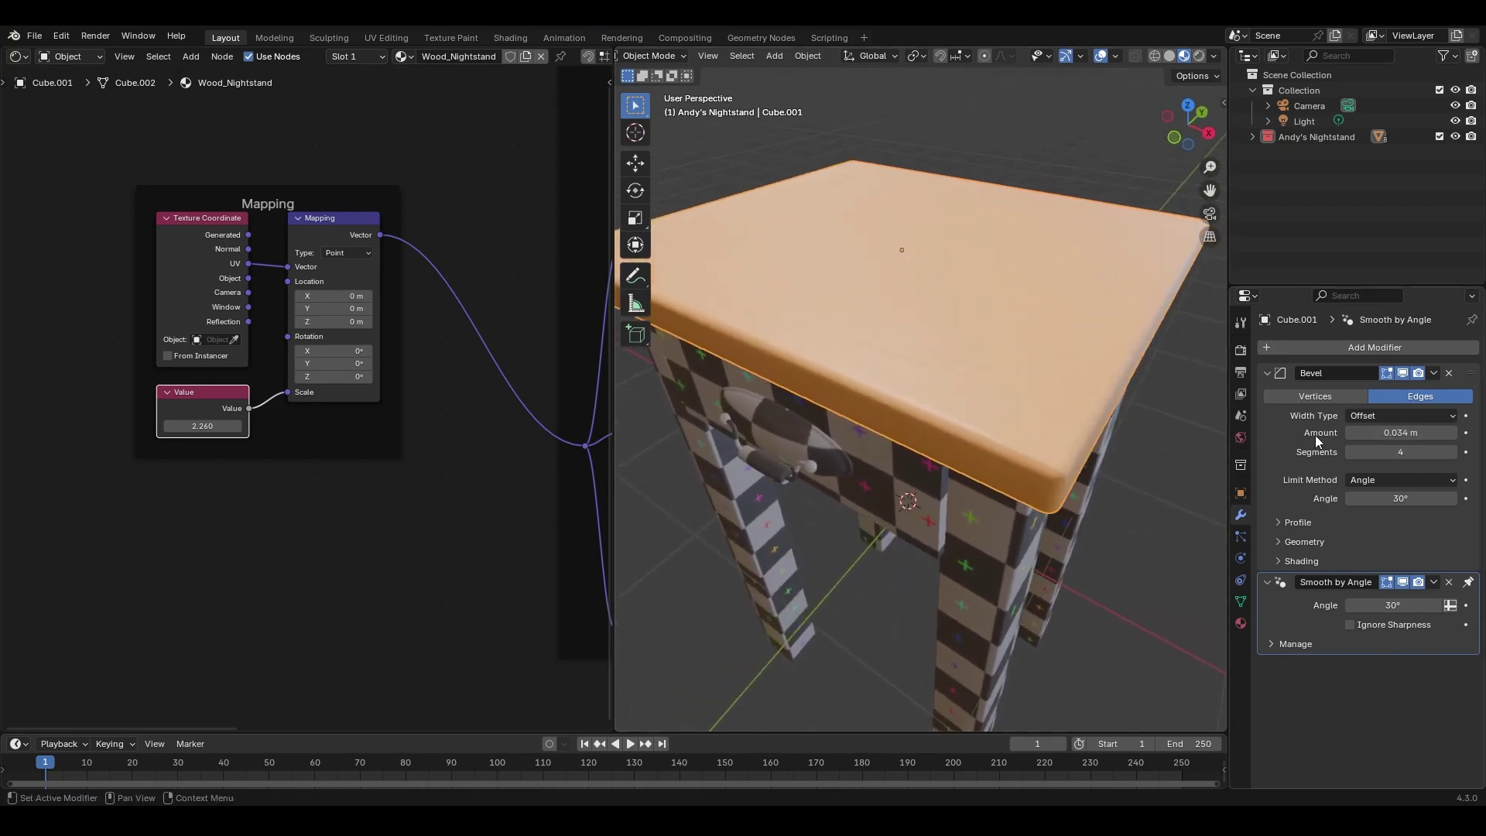
{"action": "left_click_drag", "start_coordinate": [1371, 432], "coordinate": [1380, 432]}
{"action": "middle_click_drag", "start_coordinate": [1132, 492], "coordinate": [1006, 396]}
Link the tabletop's Wood_Nightstand material to the nightstand's body, legs and drawer front, then deselect everything.
{"action": "left_click", "coordinate": [1022, 384]}
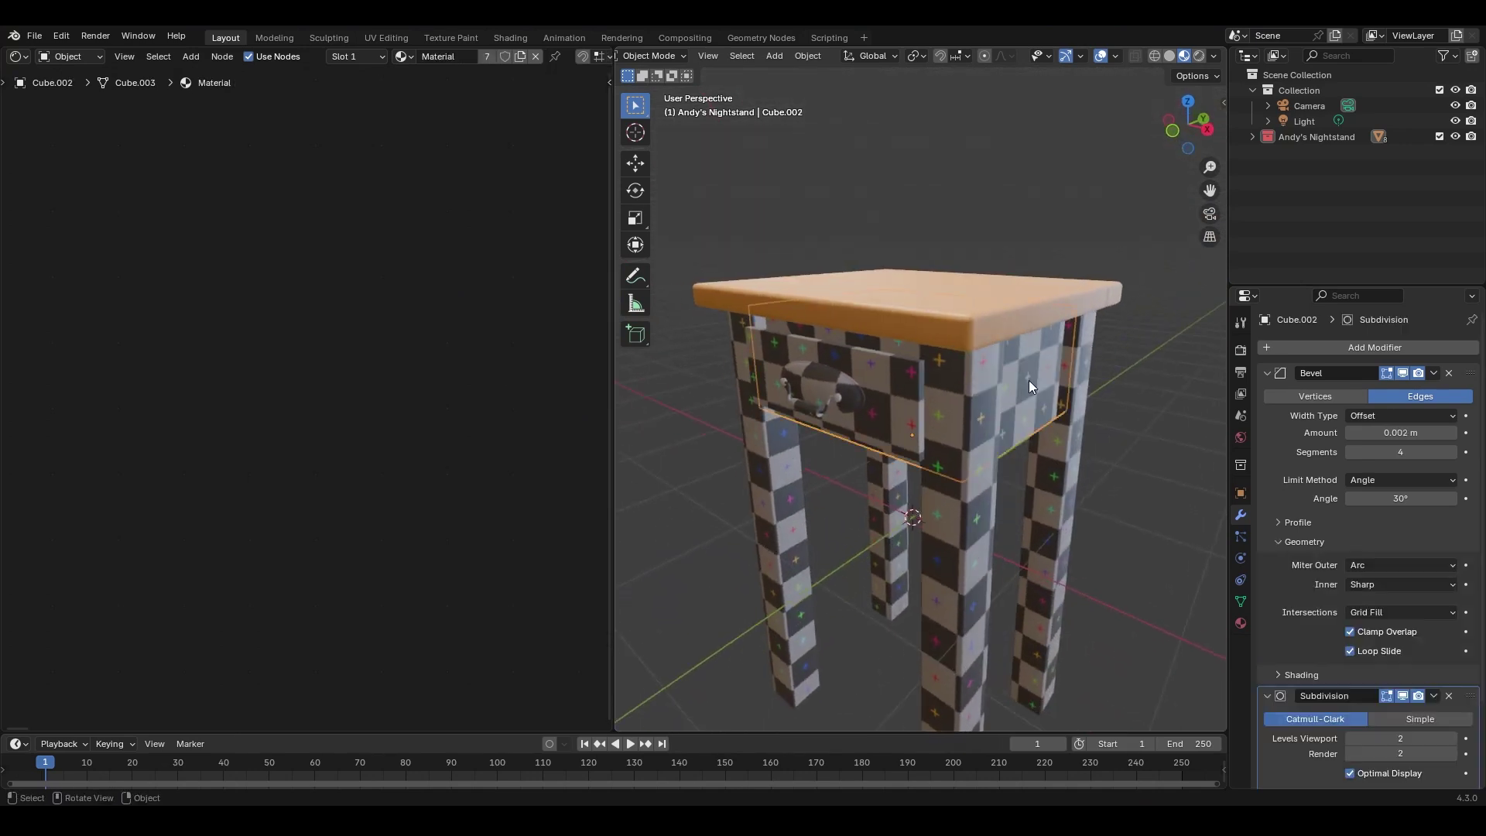
{"action": "left_click", "coordinate": [973, 401], "text": "shift"}
{"action": "left_click", "coordinate": [900, 396], "text": "shift"}
{"action": "middle_click_drag", "start_coordinate": [963, 362], "coordinate": [969, 408]}
{"action": "left_click", "coordinate": [1001, 319], "text": "shift"}
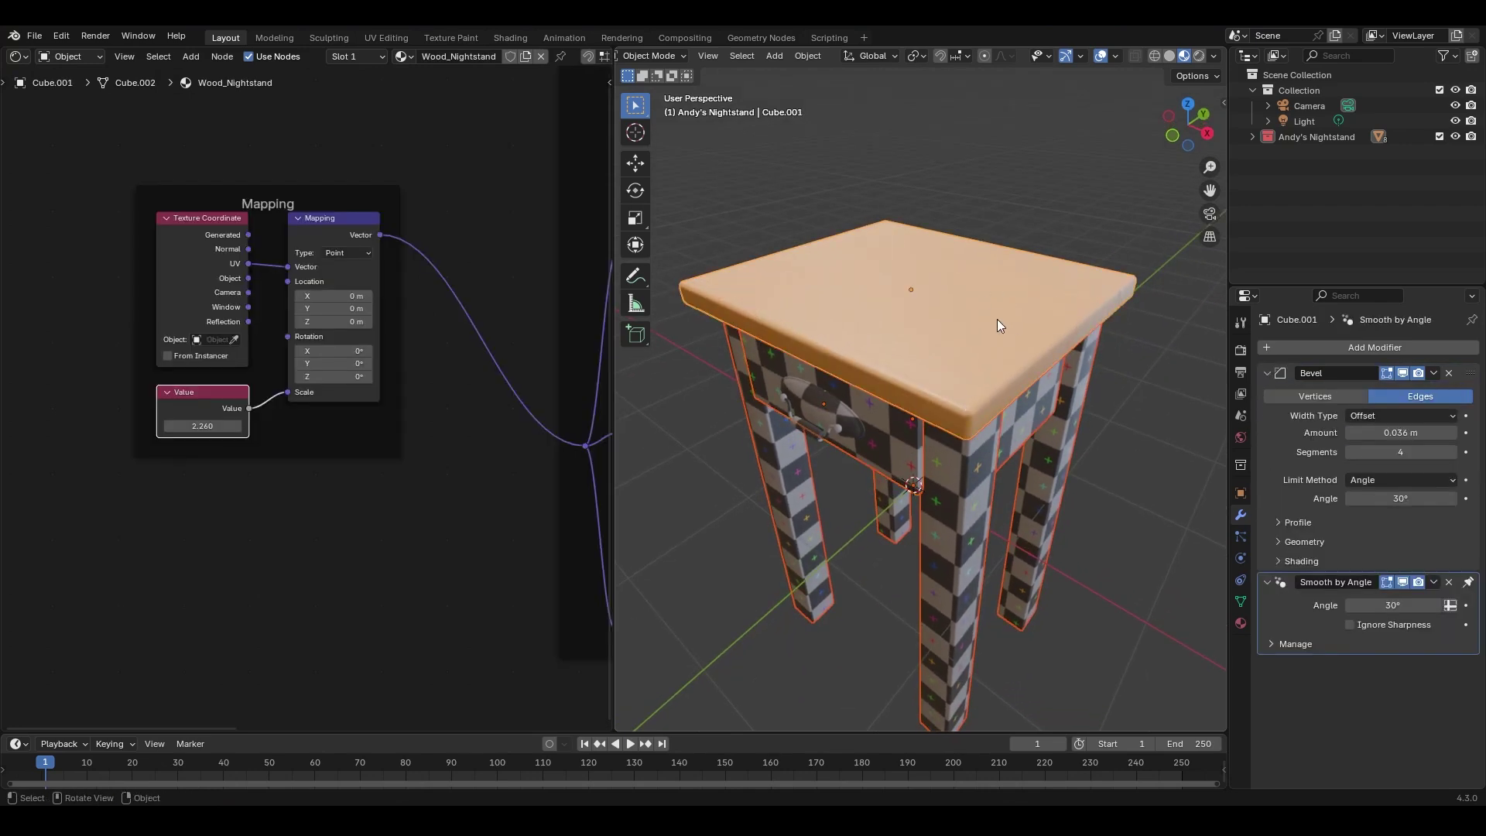
{"action": "key", "text": "ctrl+l"}
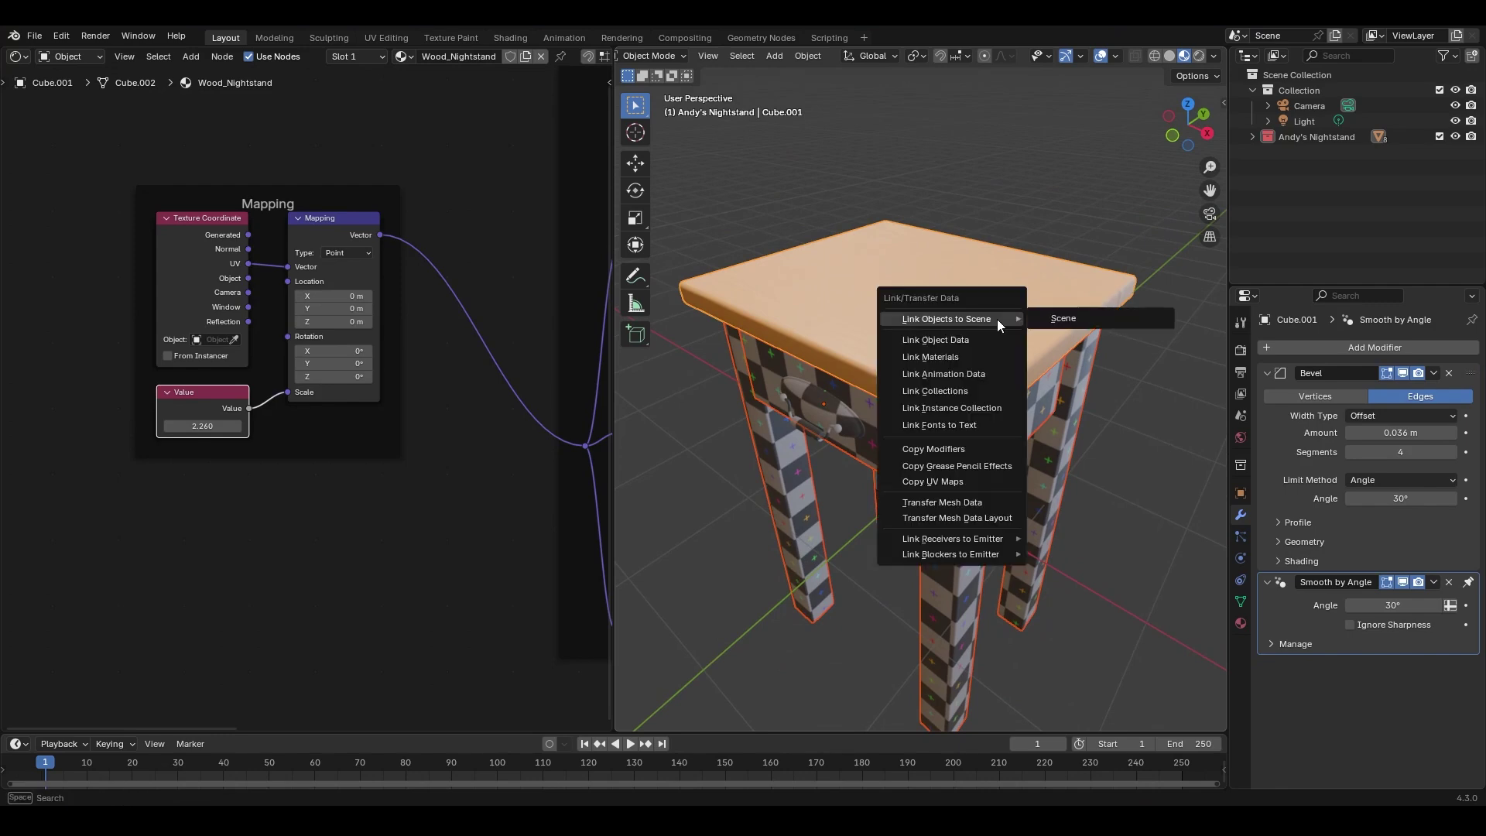
{"action": "left_click", "coordinate": [974, 356]}
{"action": "middle_click_drag", "start_coordinate": [967, 405], "coordinate": [926, 402]}
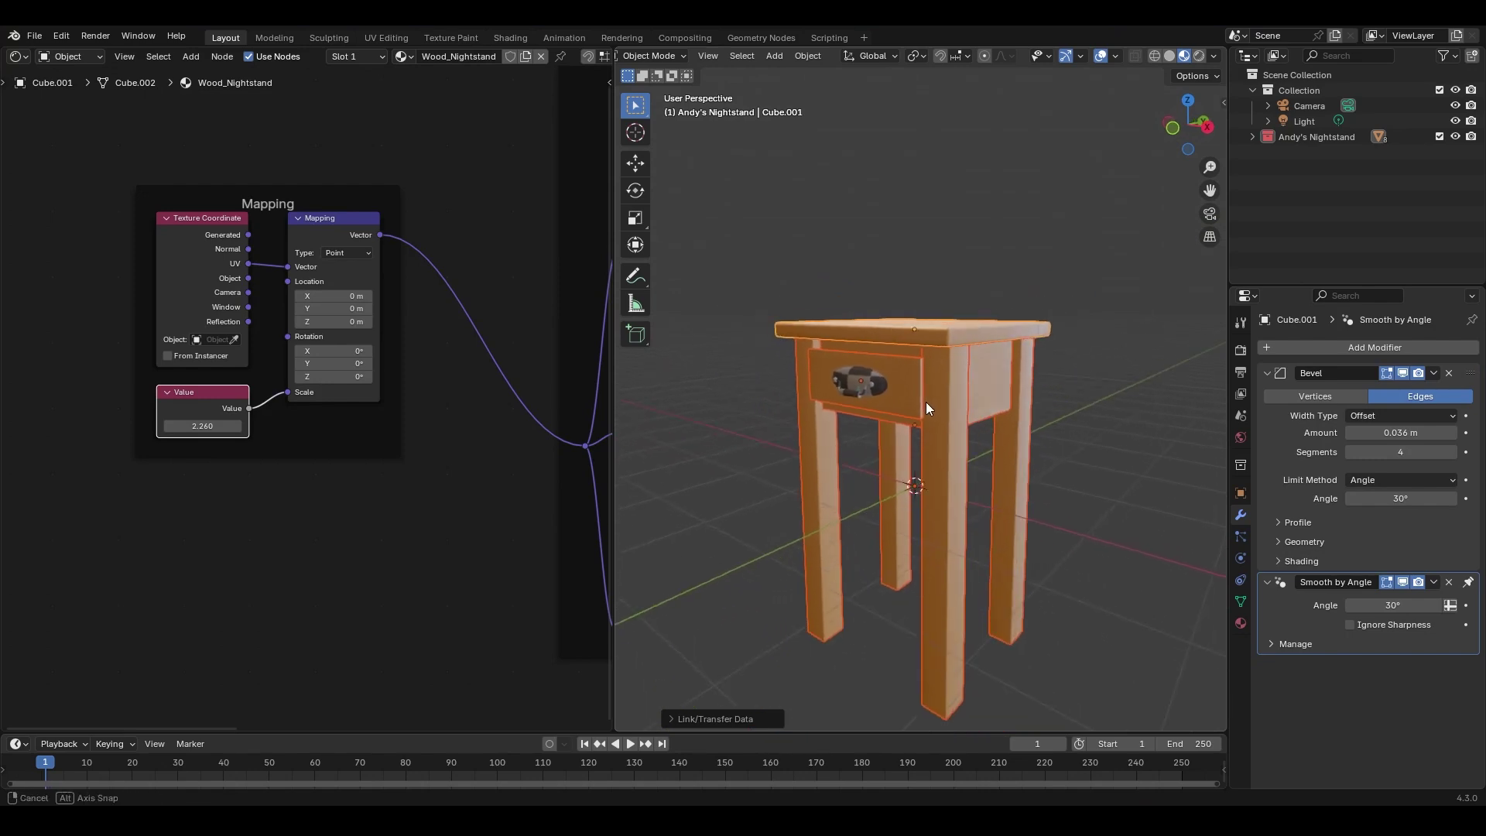
{"action": "left_click", "coordinate": [1027, 421]}
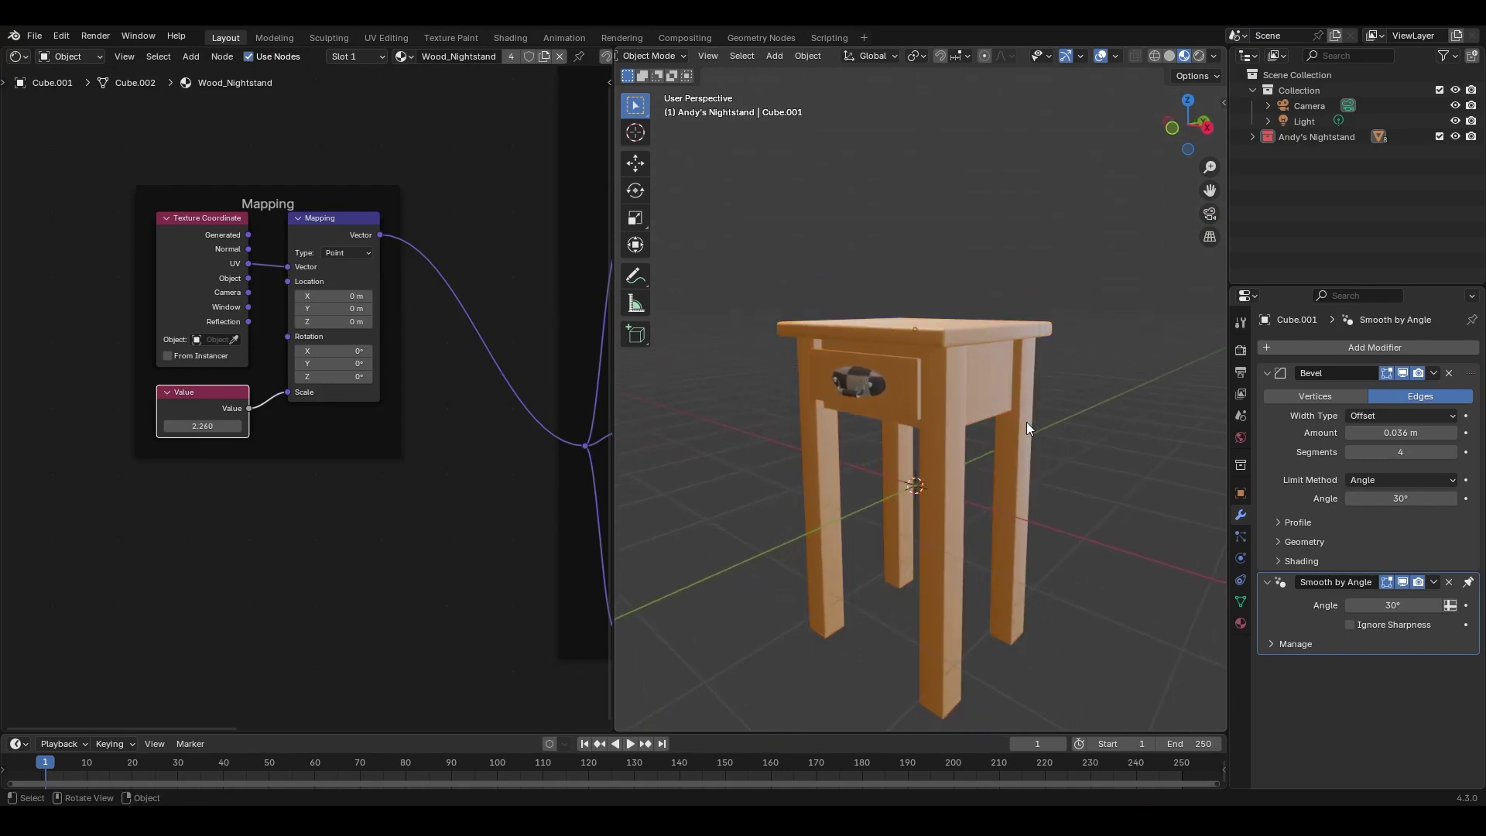
Rotate the environment lighting again and inspect the wood on the drawer front, tabletop and legs.
{"action": "left_click", "coordinate": [1215, 57]}
{"action": "left_click_drag", "start_coordinate": [1171, 222], "coordinate": [1252, 222]}
{"action": "mouse_move", "coordinate": [968, 352]}
{"action": "middle_mouse_down"}
{"action": "mouse_move", "coordinate": [982, 405]}
{"action": "mouse_move", "coordinate": [1000, 364]}
{"action": "mouse_move", "coordinate": [941, 401]}
{"action": "mouse_move", "coordinate": [918, 371]}
{"action": "mouse_move", "coordinate": [937, 319]}
{"action": "mouse_move", "coordinate": [923, 346]}
{"action": "mouse_move", "coordinate": [946, 361]}
{"action": "mouse_move", "coordinate": [843, 349]}
{"action": "middle_mouse_up"}
{"action": "middle_click_drag", "start_coordinate": [822, 448], "coordinate": [886, 372]}
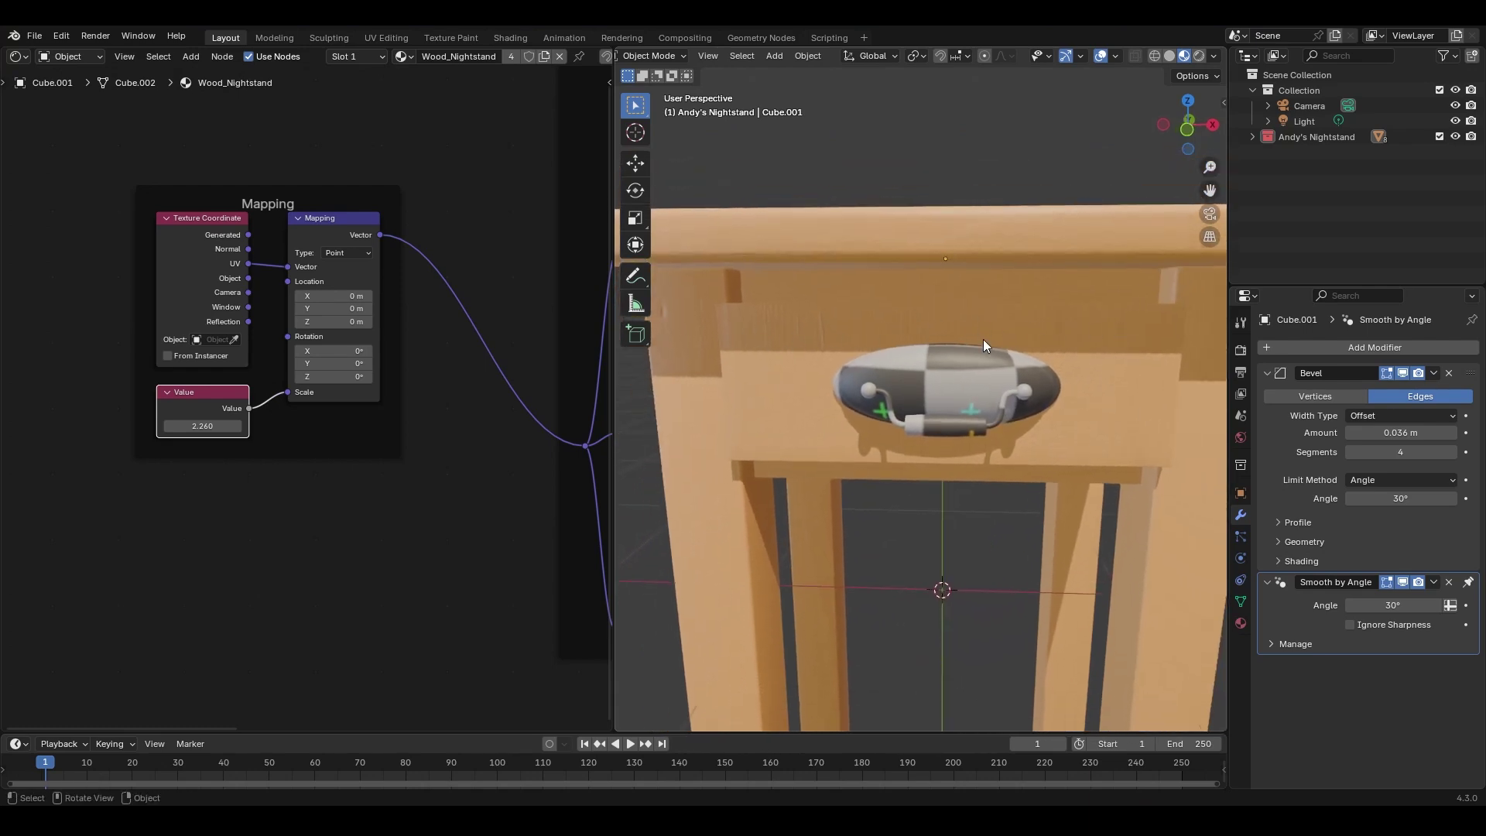
{"action": "middle_click_drag", "start_coordinate": [1037, 353], "coordinate": [972, 429]}
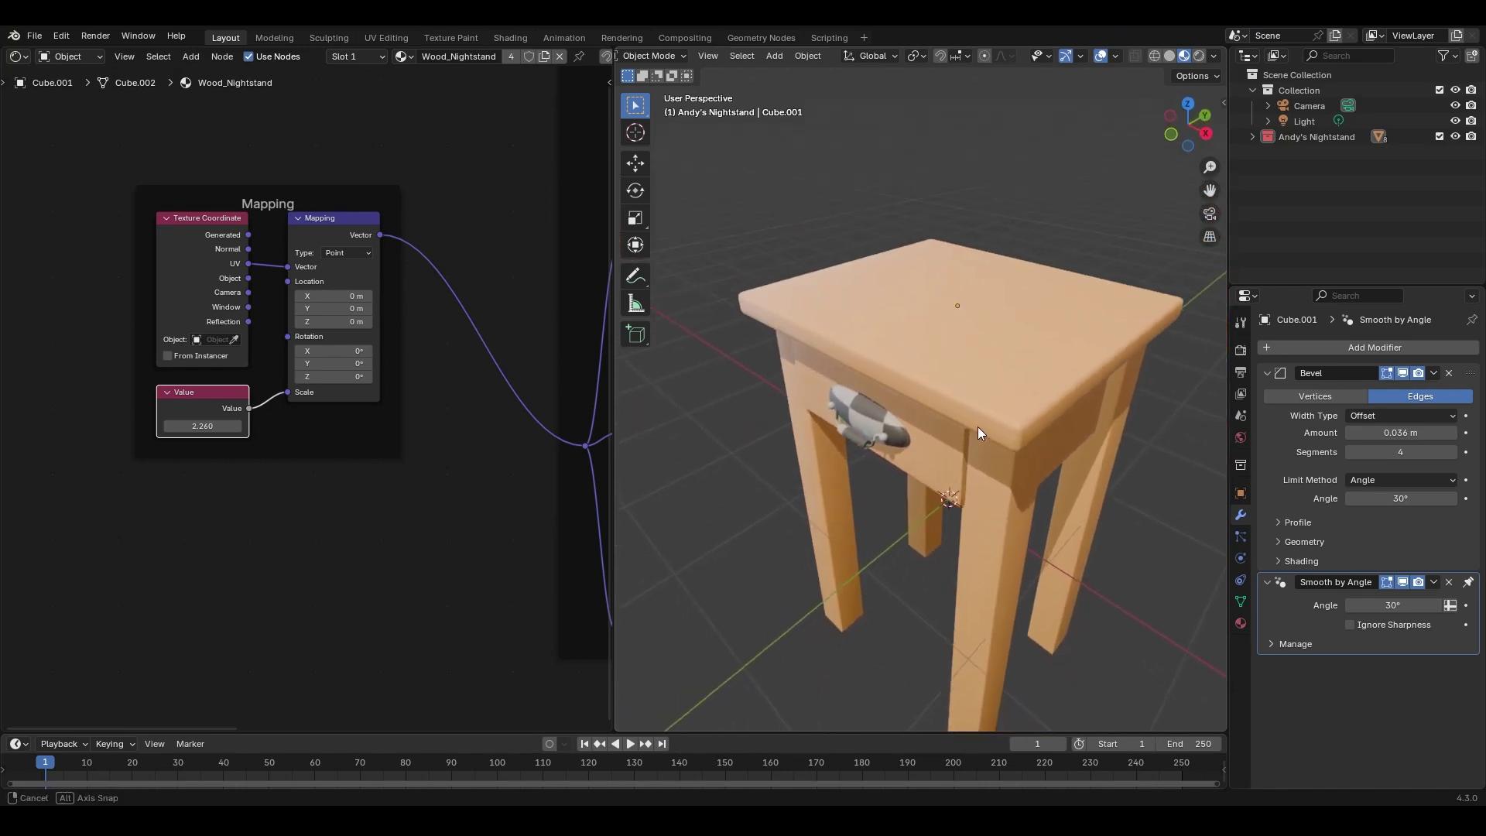
{"action": "scroll", "coordinate": [978, 426], "scroll_direction": "up", "scroll_amount": 1}
{"action": "middle_click_drag", "start_coordinate": [980, 435], "coordinate": [951, 354]}
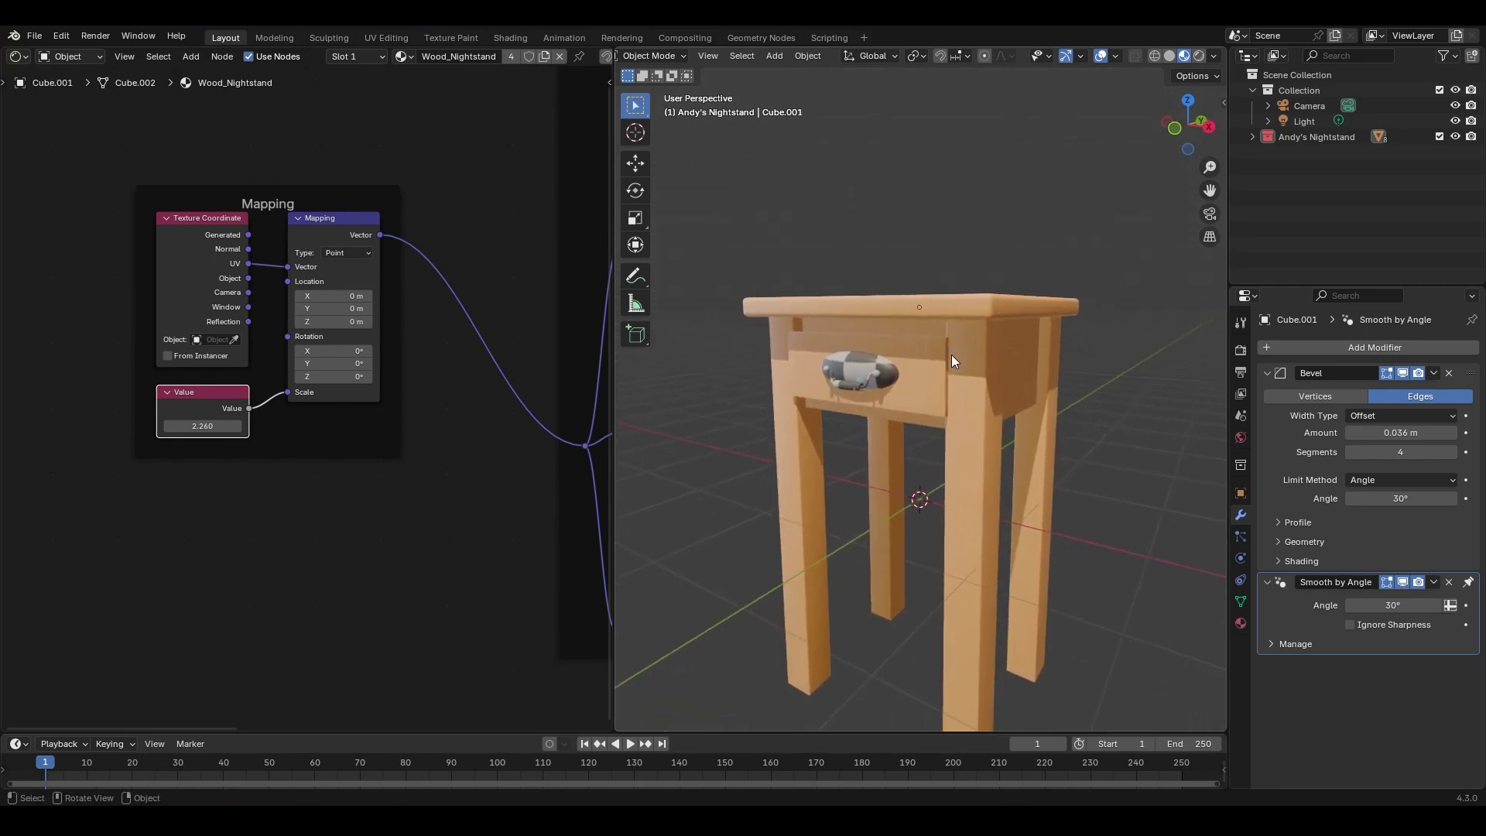
Enable Raytracing in the EEVEE render settings.
{"action": "left_click", "coordinate": [1241, 352]}
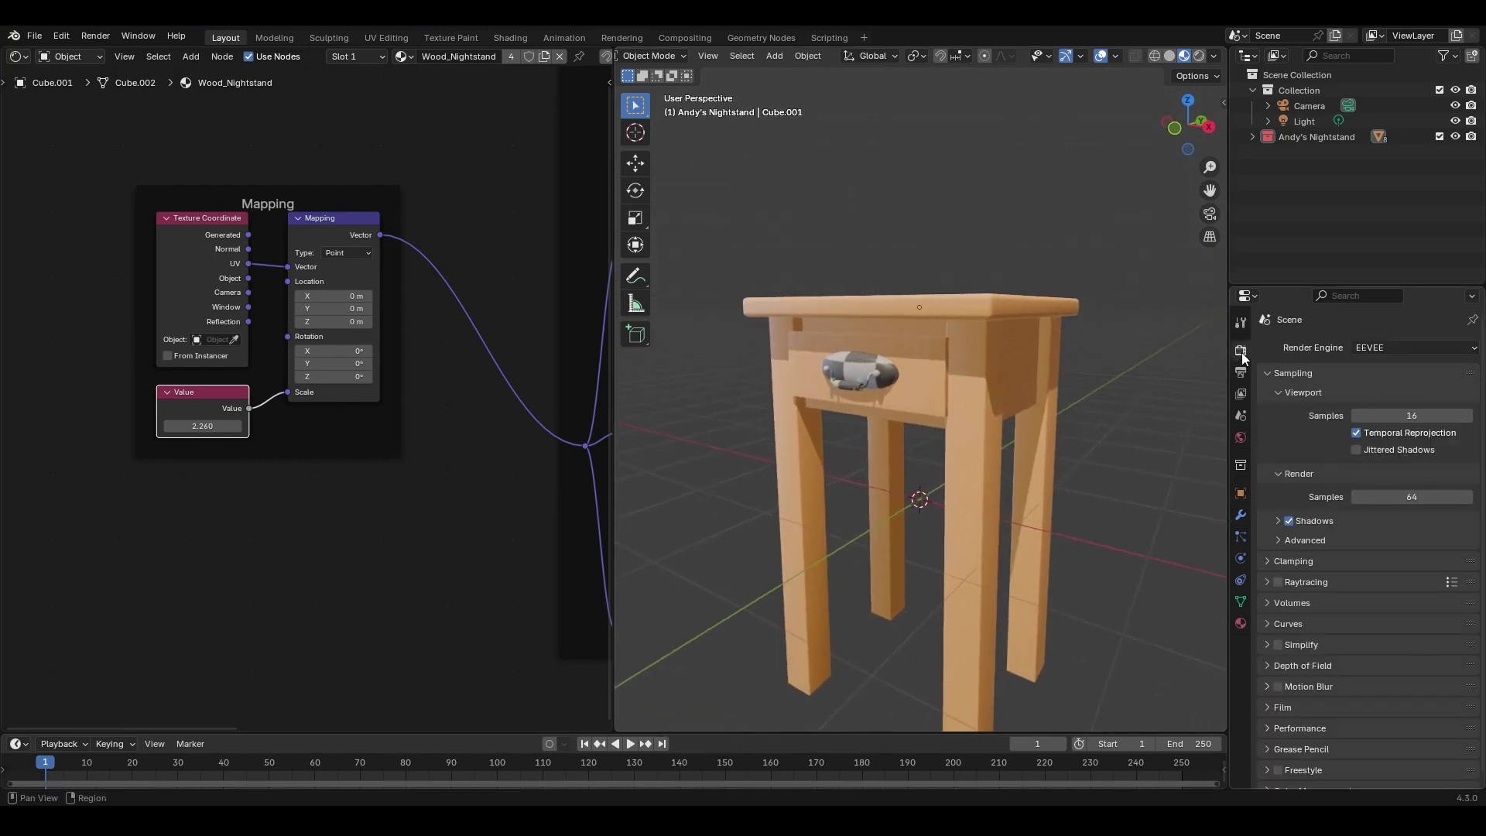
{"action": "left_click", "coordinate": [1278, 582]}
{"action": "mouse_move", "coordinate": [980, 402]}
{"action": "middle_mouse_down"}
{"action": "mouse_move", "coordinate": [960, 408]}
{"action": "mouse_move", "coordinate": [968, 420]}
{"action": "mouse_move", "coordinate": [951, 365]}
{"action": "middle_mouse_up"}
Increase the Bevel modifier amount of the nightstand's body beneath the tabletop to 0.023 m and inspect its edges.
{"action": "middle_click_drag", "start_coordinate": [1039, 404], "coordinate": [982, 400]}
{"action": "middle_click_drag", "start_coordinate": [982, 400], "coordinate": [883, 398], "text": "shift"}
{"action": "left_click", "coordinate": [883, 398]}
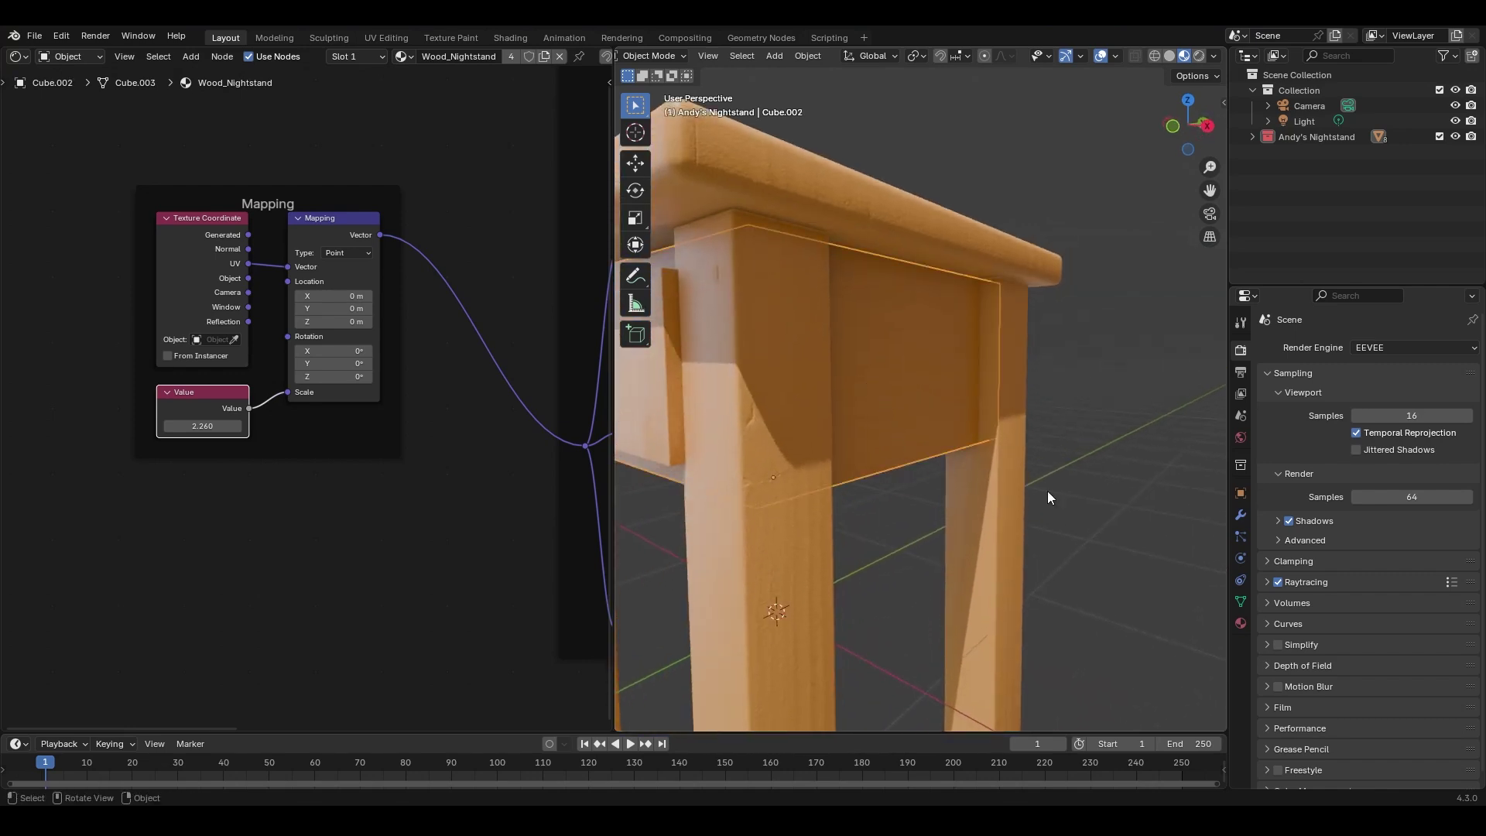
{"action": "left_click", "coordinate": [1240, 515]}
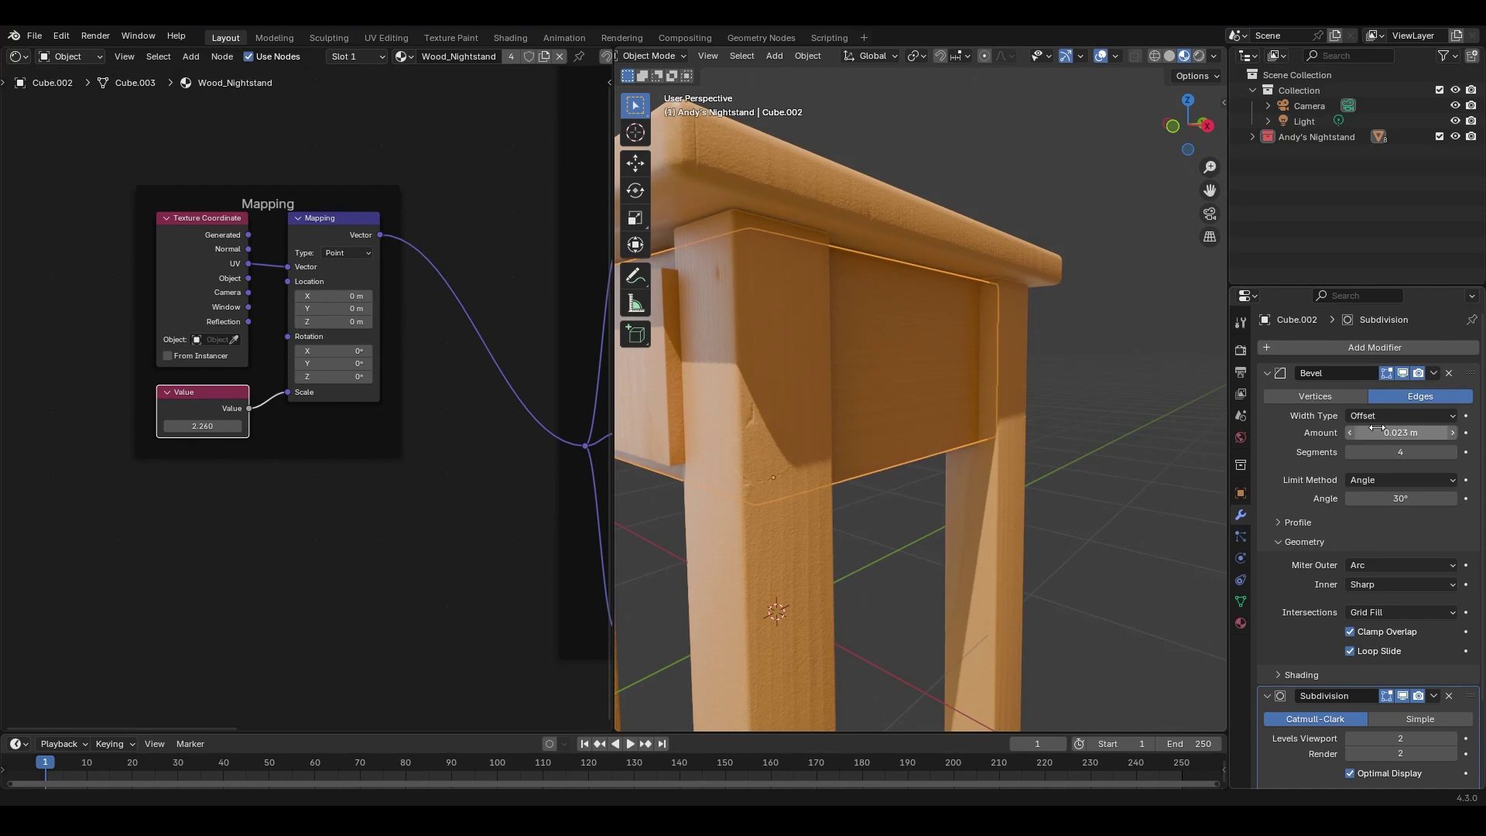
{"action": "middle_click_drag", "start_coordinate": [955, 415], "coordinate": [882, 401]}
{"action": "middle_click_drag", "start_coordinate": [1016, 398], "coordinate": [890, 454]}
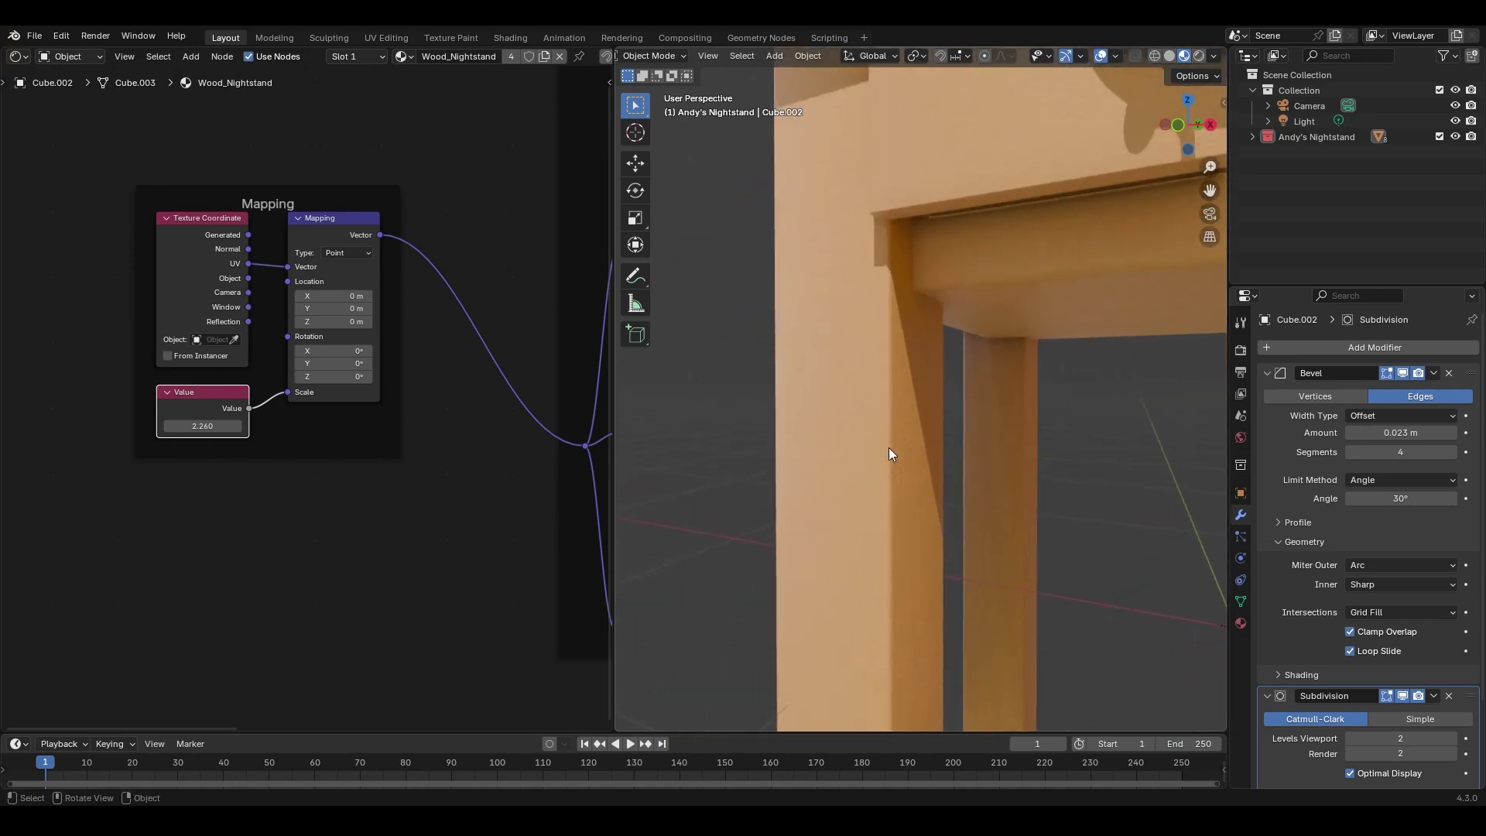
Set the Bevel modifier amount of the nightstand's mirrored legs to 0.028 m, deselect them and inspect the softened edges.
{"action": "left_click", "coordinate": [889, 455]}
{"action": "left_click", "coordinate": [1268, 373]}
{"action": "left_click", "coordinate": [1268, 373]}
{"action": "left_click_drag", "start_coordinate": [1401, 433], "coordinate": [1420, 432]}
{"action": "middle_click_drag", "start_coordinate": [1215, 429], "coordinate": [983, 372]}
{"action": "scroll", "coordinate": [1033, 319], "scroll_direction": "down", "scroll_amount": 3}
{"action": "left_click", "coordinate": [768, 396]}
{"action": "middle_click_drag", "start_coordinate": [768, 396], "coordinate": [923, 373]}
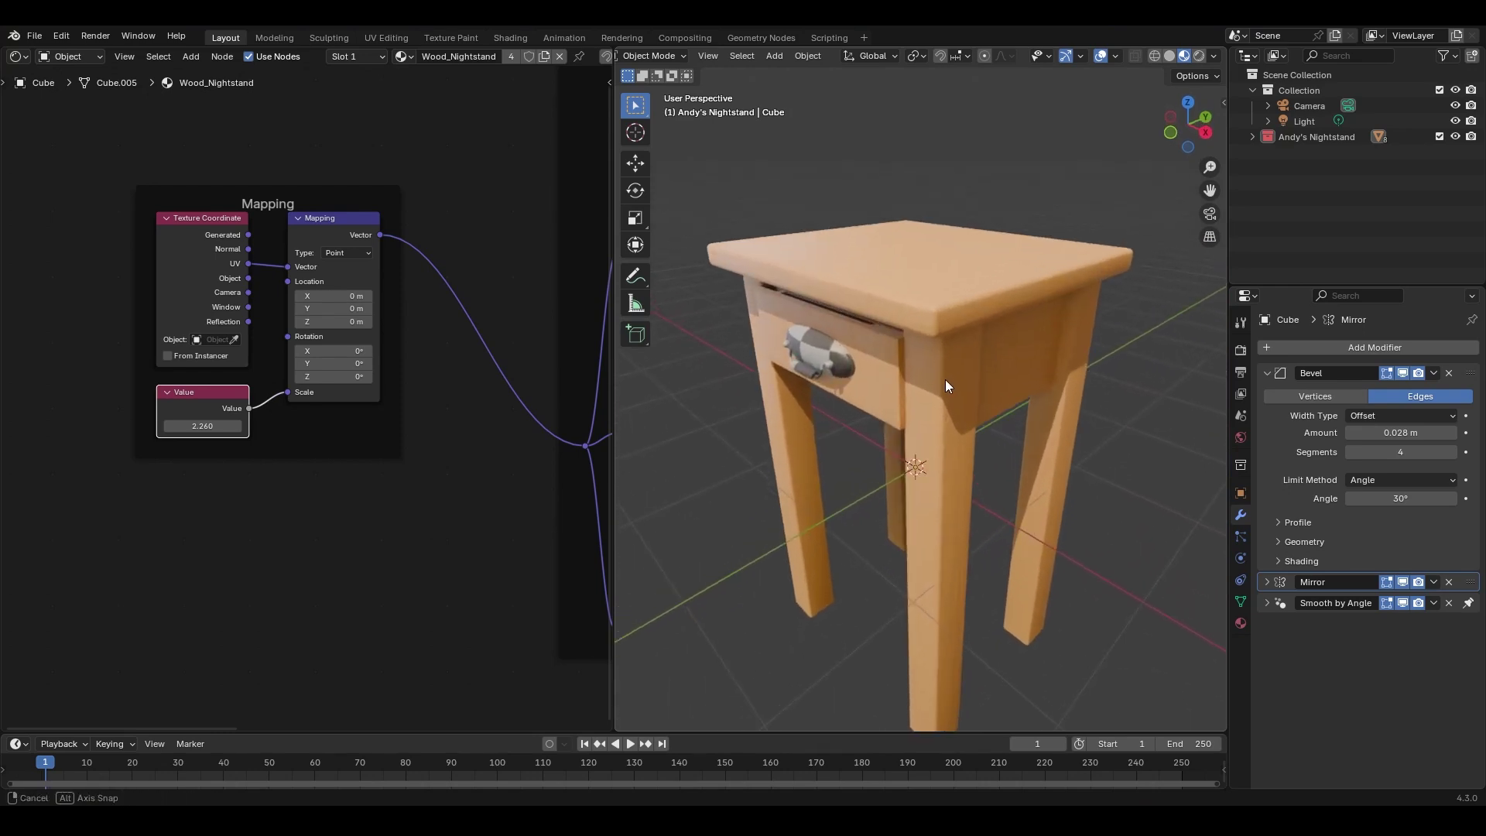
{"action": "scroll", "coordinate": [945, 380], "scroll_direction": "up", "scroll_amount": 2}
{"action": "scroll", "coordinate": [974, 397], "scroll_direction": "down", "scroll_amount": 3}
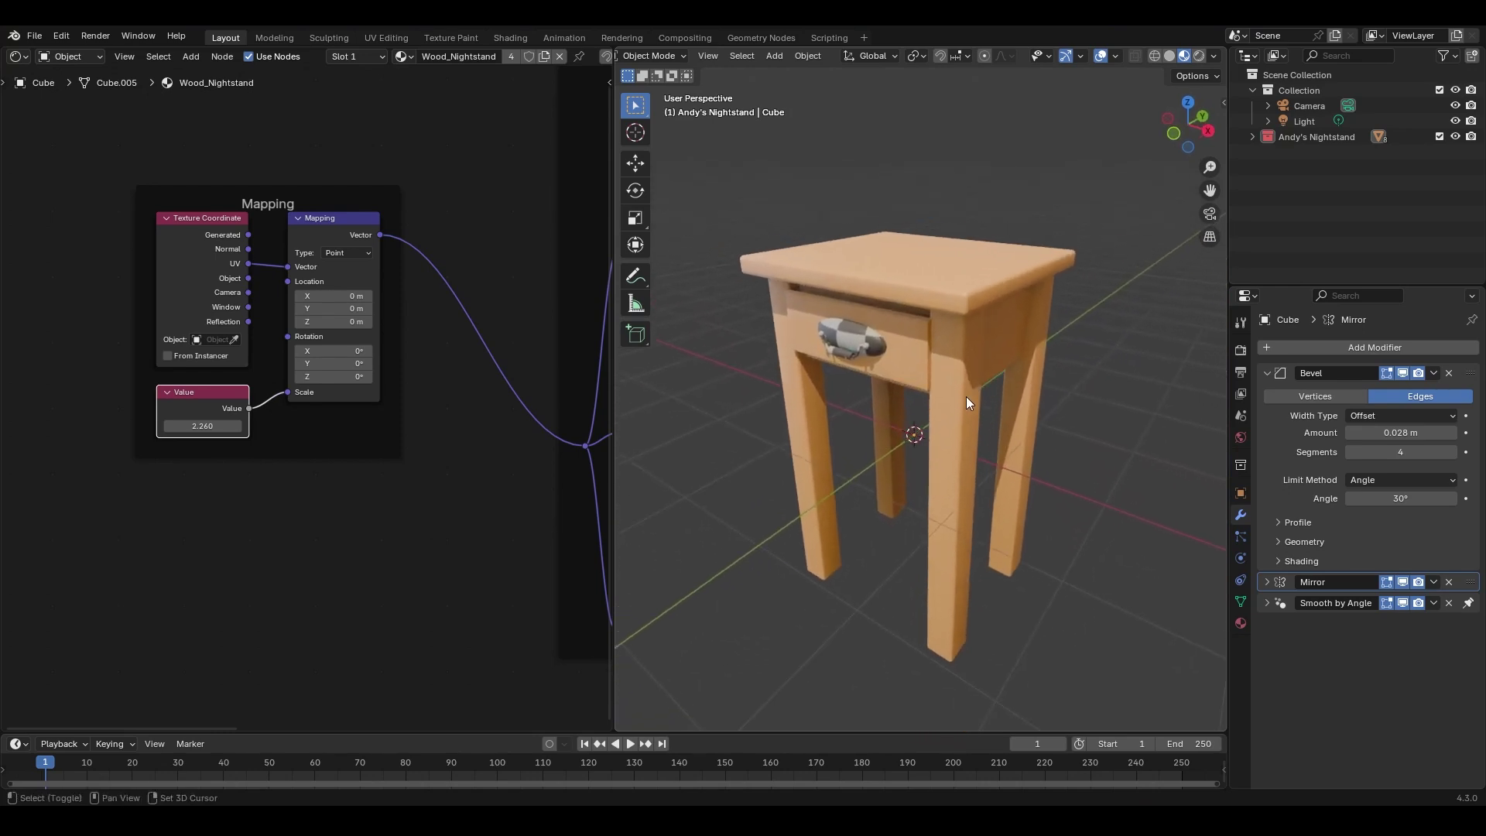
Rotate the viewport's environment lighting slightly and check how the nightstand's wood catches the light.
{"action": "left_click", "coordinate": [1215, 58]}
{"action": "mouse_move", "coordinate": [1174, 224]}
{"action": "left_mouse_down"}
{"action": "mouse_move", "coordinate": [1285, 223]}
{"action": "mouse_move", "coordinate": [1192, 224]}
{"action": "left_mouse_up"}
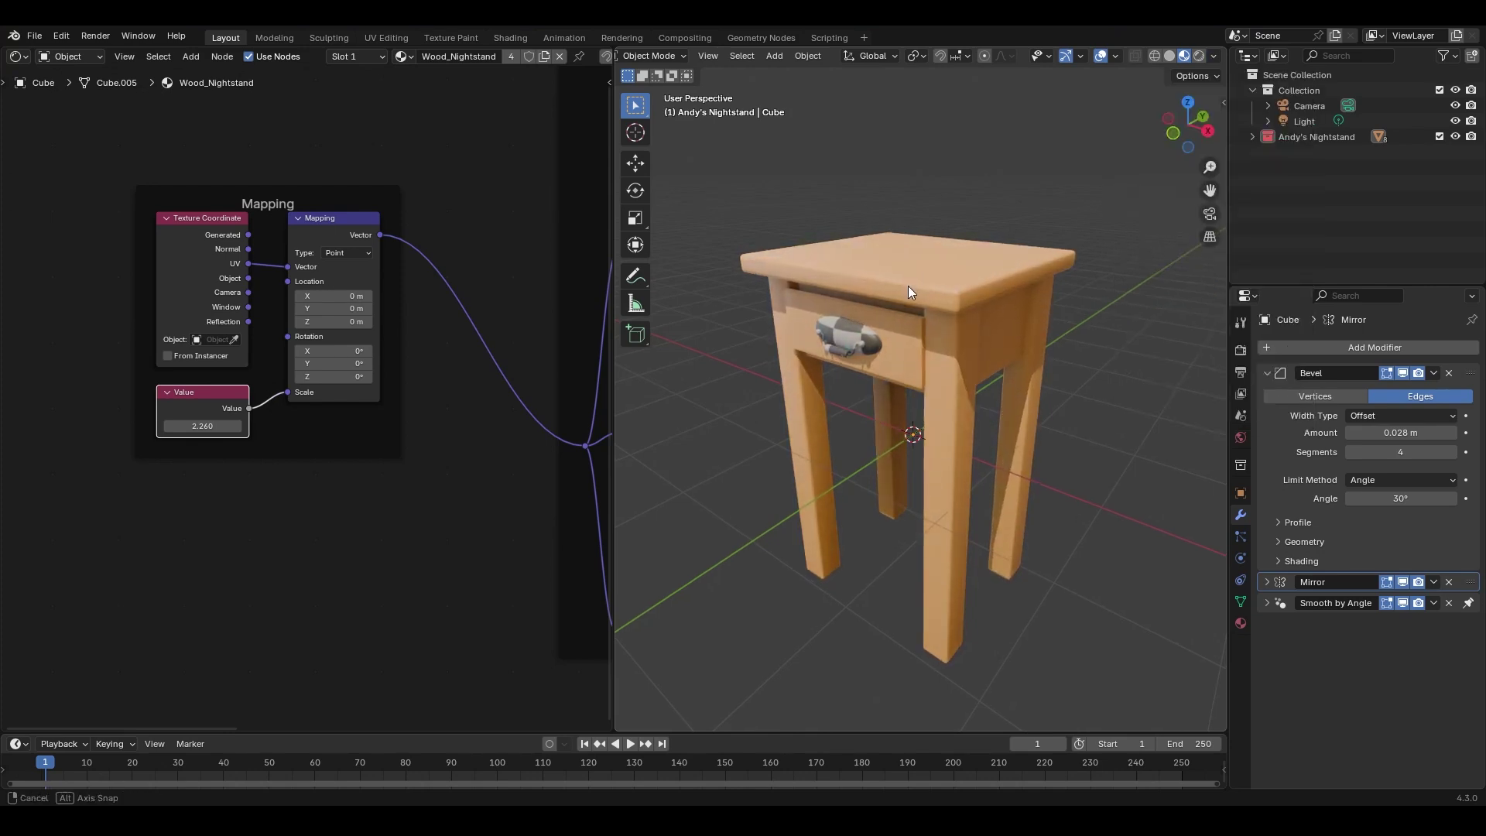
{"action": "middle_click_drag", "start_coordinate": [908, 286], "coordinate": [904, 297]}
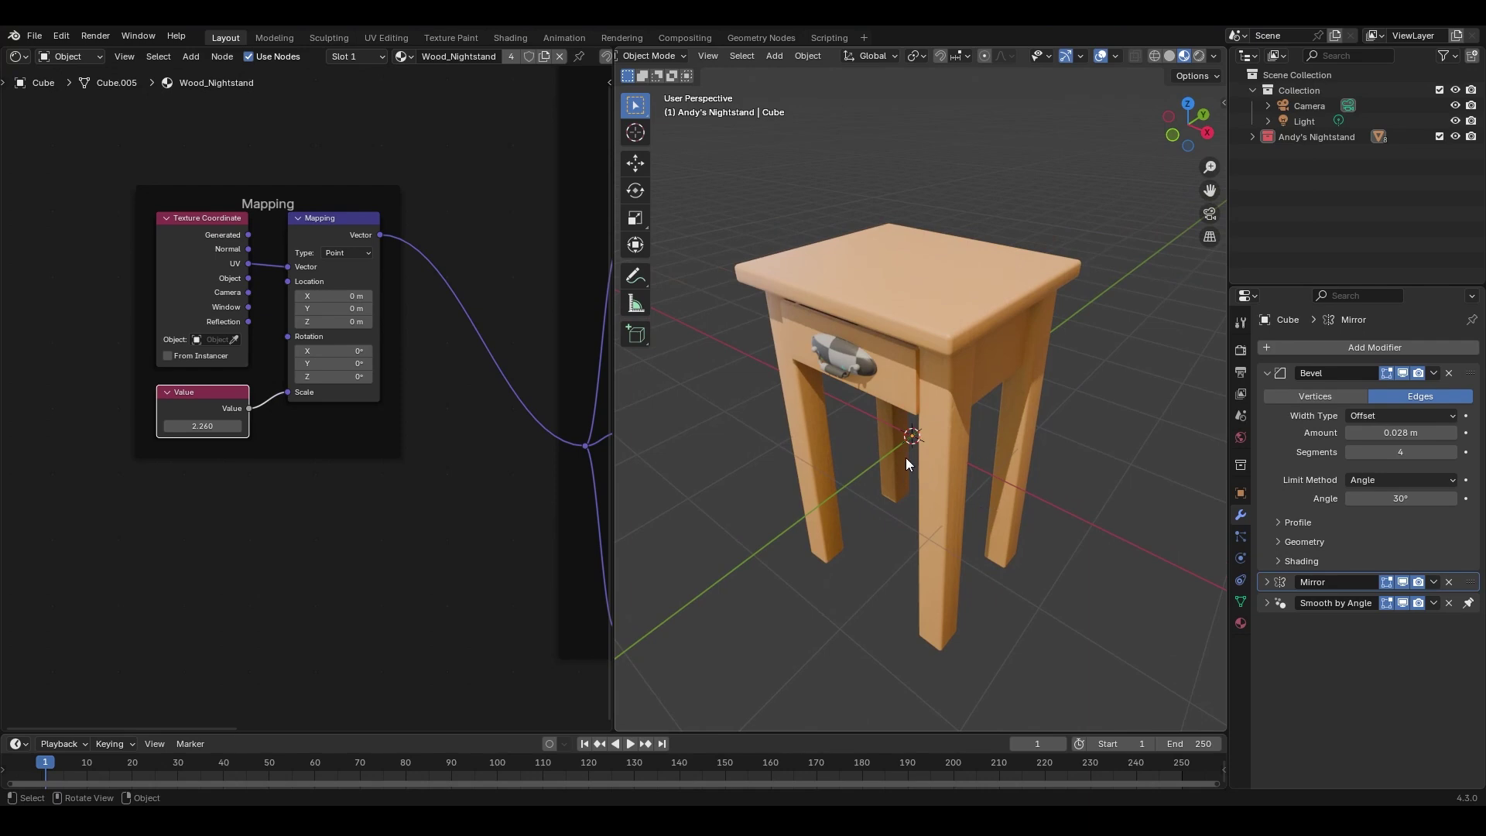
Replace the material on the drawer handle's cylindrical grip with a new one named Plastic_White.
{"action": "left_click", "coordinate": [833, 370]}
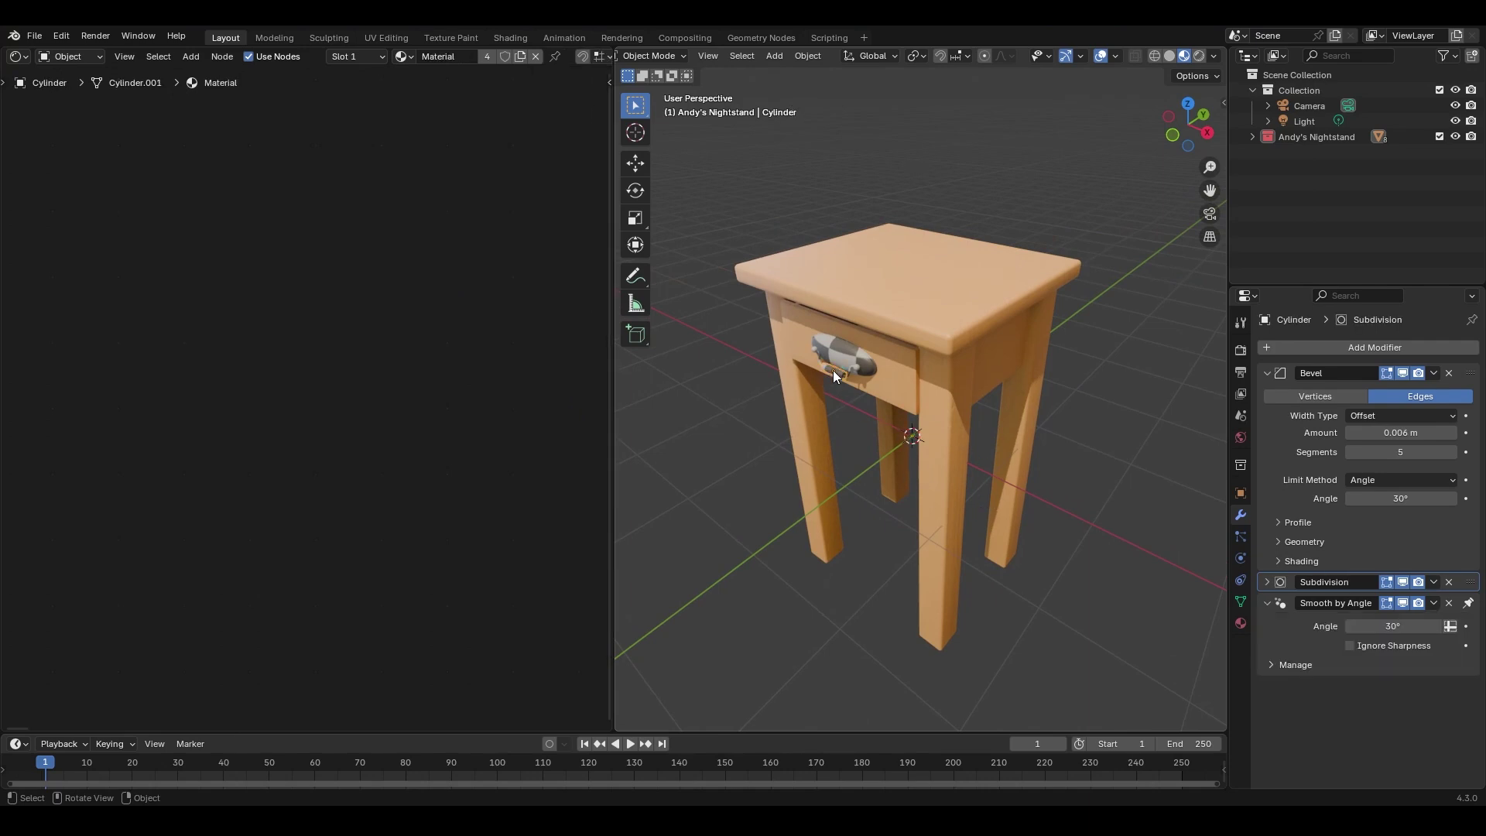
{"action": "key", "text": "KP_Decimal"}
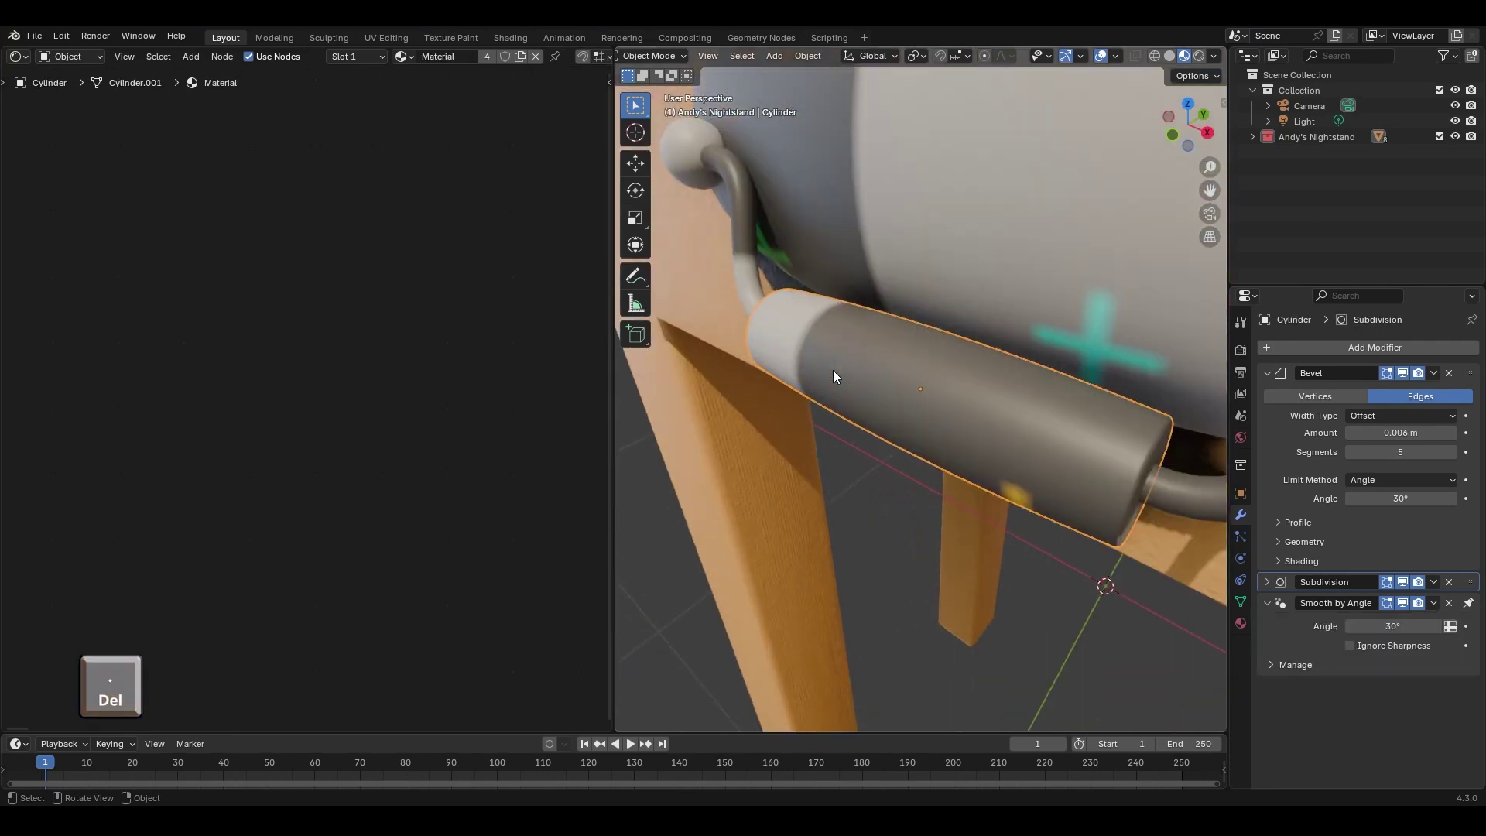
{"action": "scroll", "coordinate": [939, 409], "scroll_direction": "down", "scroll_amount": 4}
{"action": "middle_click_drag", "start_coordinate": [455, 288], "coordinate": [463, 307], "text": "ctrl"}
{"action": "middle_click_drag", "start_coordinate": [551, 331], "coordinate": [372, 322]}
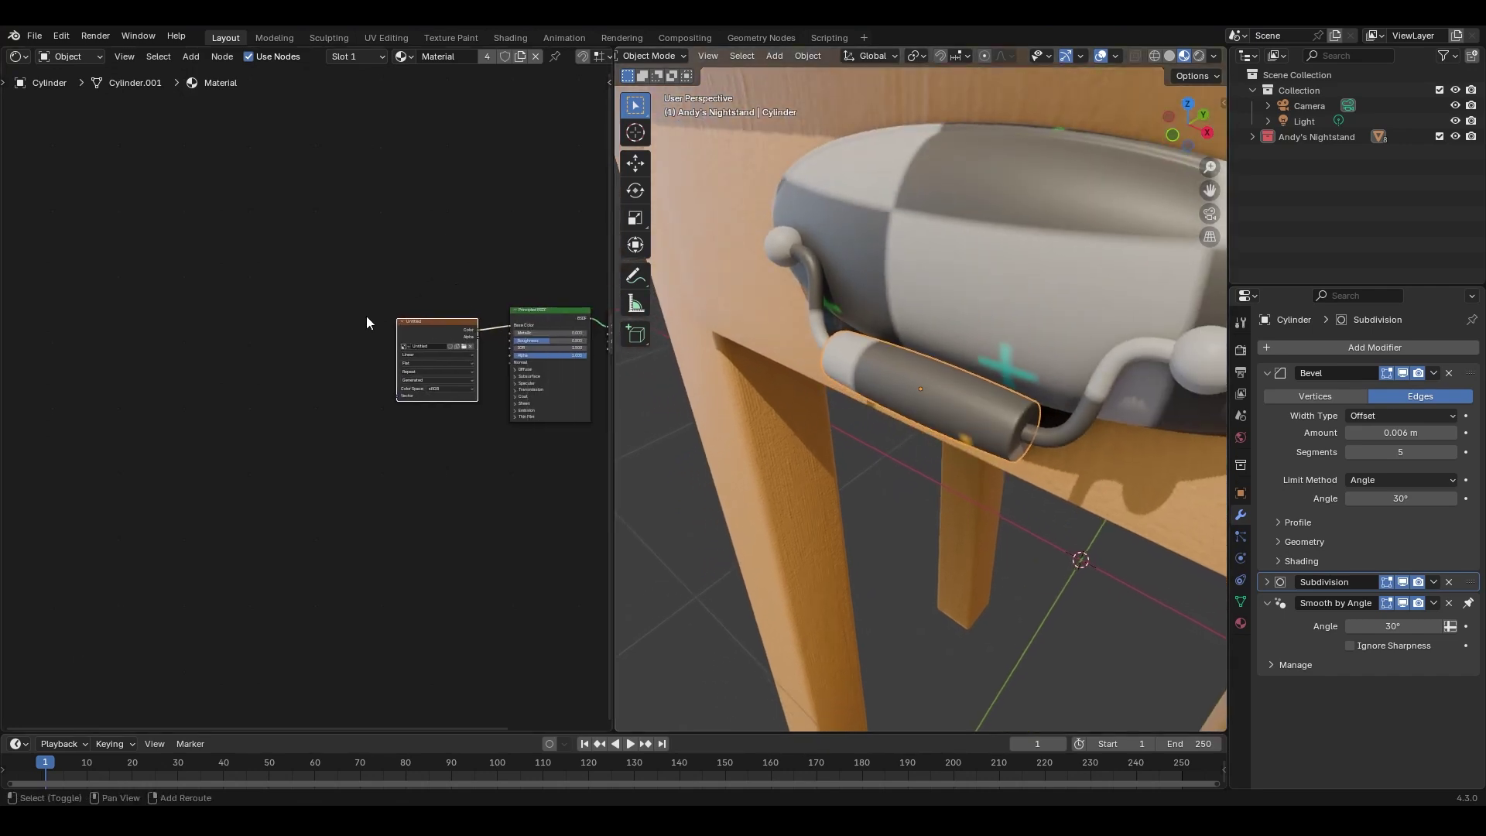
{"action": "left_click", "coordinate": [537, 56]}
{"action": "left_click", "coordinate": [388, 56]}
{"action": "middle_click_drag", "start_coordinate": [513, 274], "coordinate": [393, 330]}
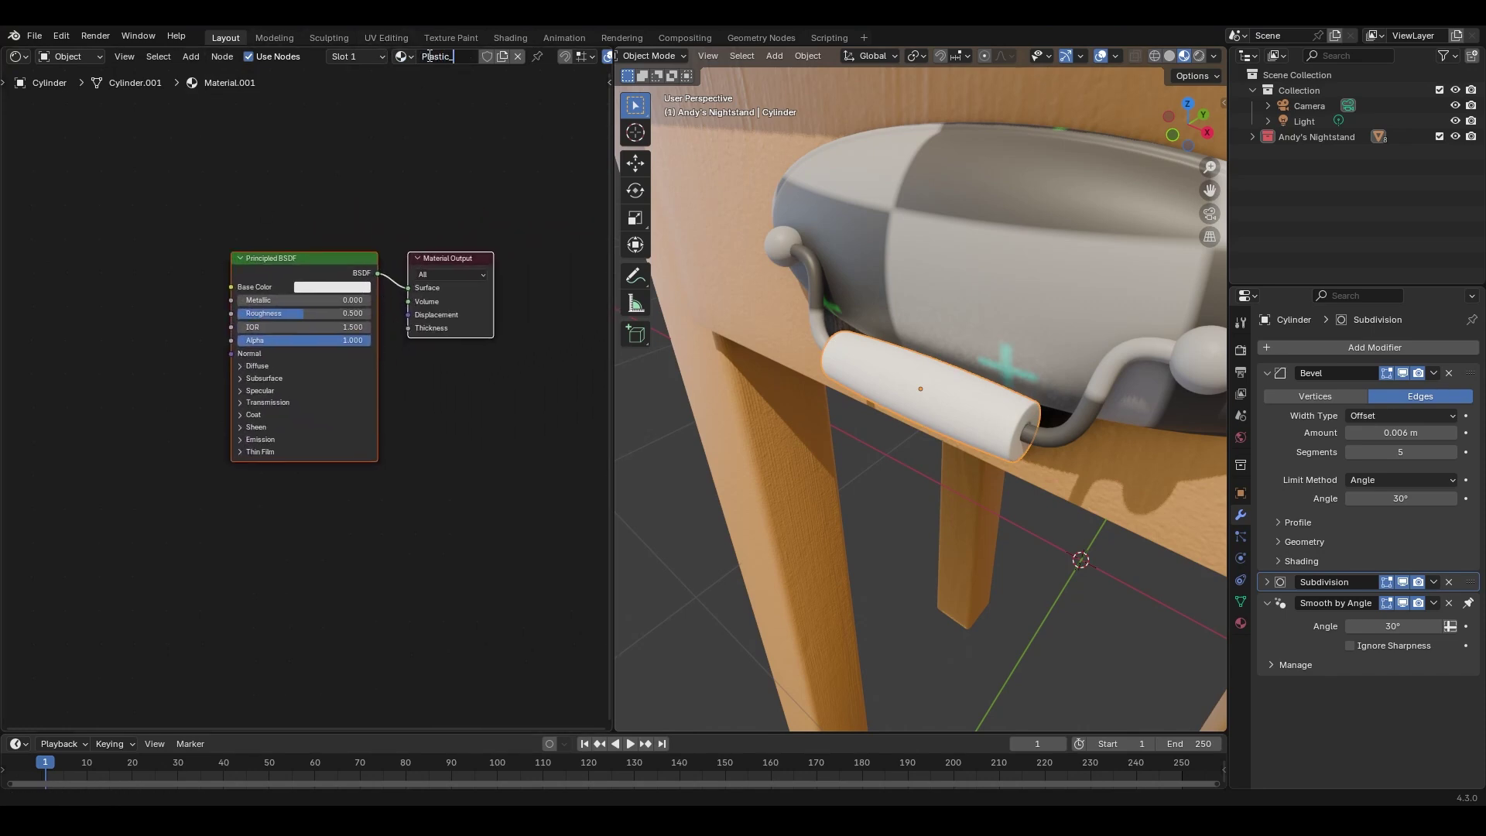
{"action": "type", "text": "hite"}
{"action": "key", "text": "Return"}
Lower the roughness of the grip's Plastic_White material to 0.267 while checking its reflections up close.
{"action": "mouse_move", "coordinate": [951, 395]}
{"action": "middle_mouse_down"}
{"action": "mouse_move", "coordinate": [971, 408]}
{"action": "mouse_move", "coordinate": [1121, 361]}
{"action": "mouse_move", "coordinate": [935, 393]}
{"action": "middle_mouse_up"}
{"action": "left_click_drag", "start_coordinate": [325, 313], "coordinate": [294, 313]}
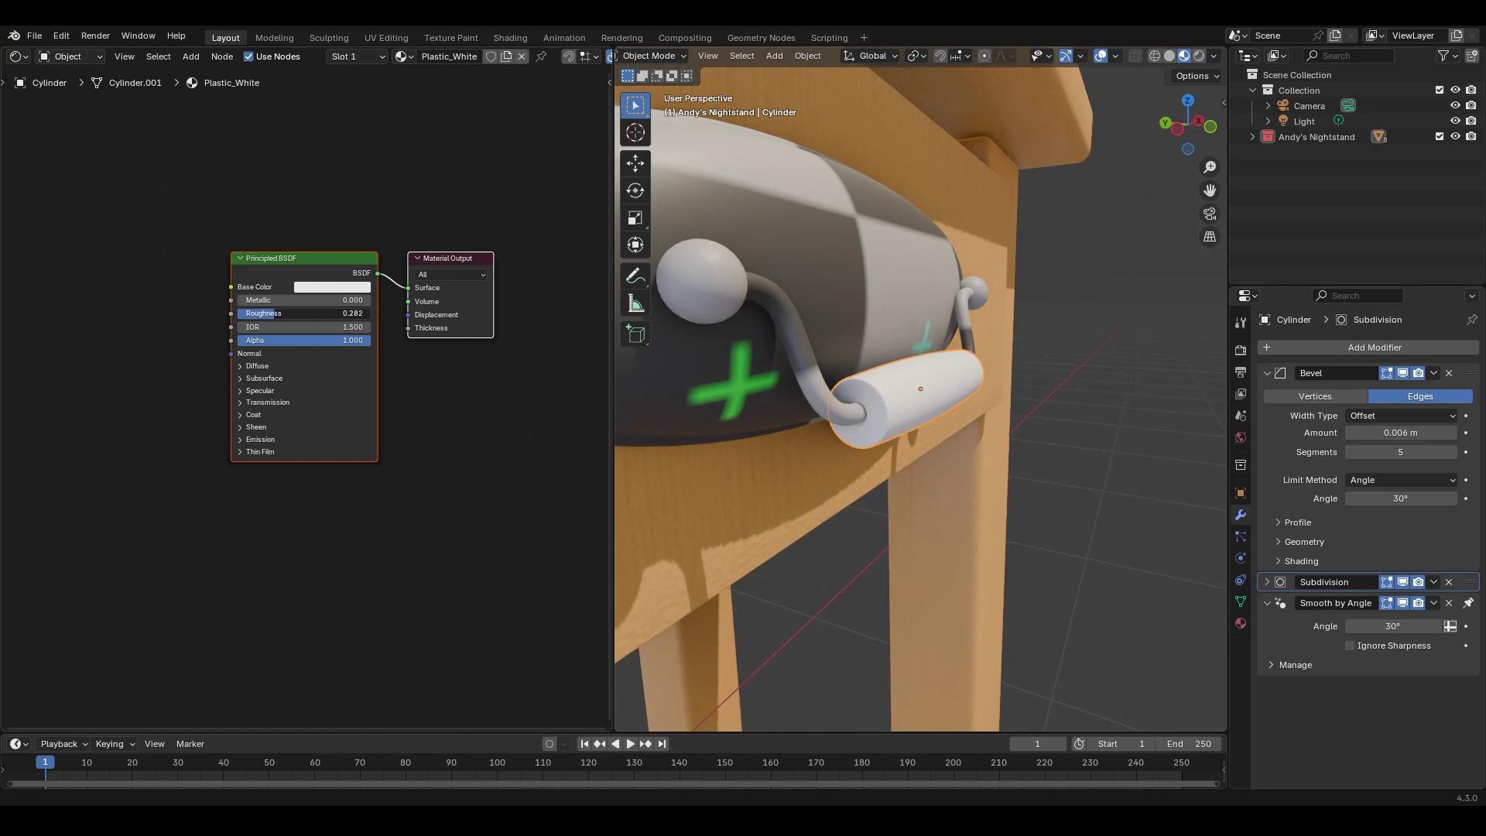
{"action": "left_click_drag", "start_coordinate": [294, 313], "coordinate": [302, 313]}
{"action": "middle_click_drag", "start_coordinate": [921, 422], "coordinate": [756, 362]}
{"action": "scroll", "coordinate": [885, 426], "scroll_direction": "up", "scroll_amount": 3}
{"action": "left_click_drag", "start_coordinate": [296, 313], "coordinate": [302, 313]}
{"action": "middle_click_drag", "start_coordinate": [743, 425], "coordinate": [868, 444]}
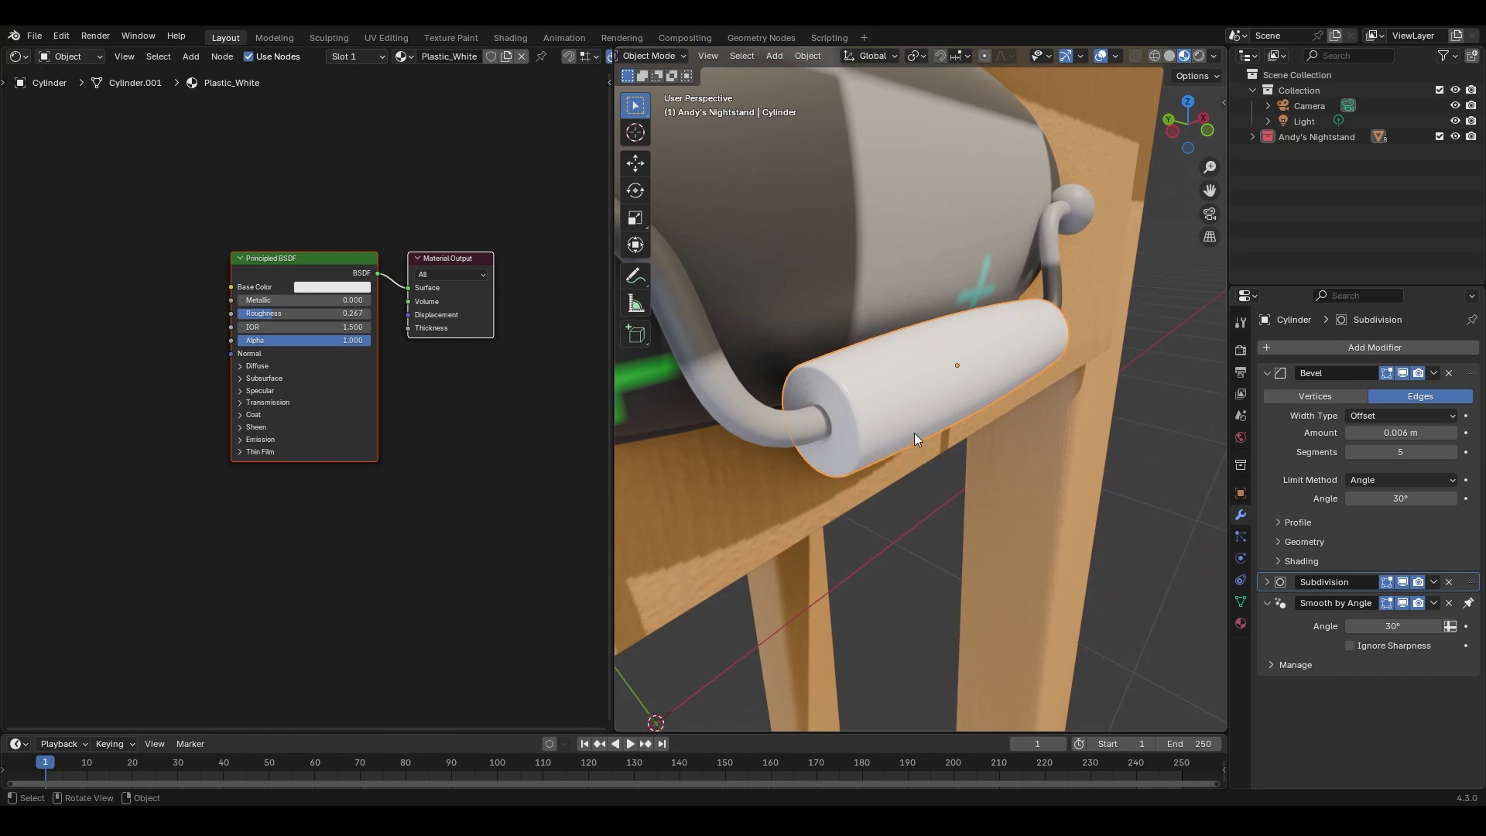
Replace the material on the oval handle plate behind the grip with a new one named Metal.
{"action": "middle_click_drag", "start_coordinate": [917, 318], "coordinate": [928, 372], "text": "ctrl"}
{"action": "middle_click_drag", "start_coordinate": [865, 225], "coordinate": [872, 285]}
{"action": "left_click", "coordinate": [876, 277]}
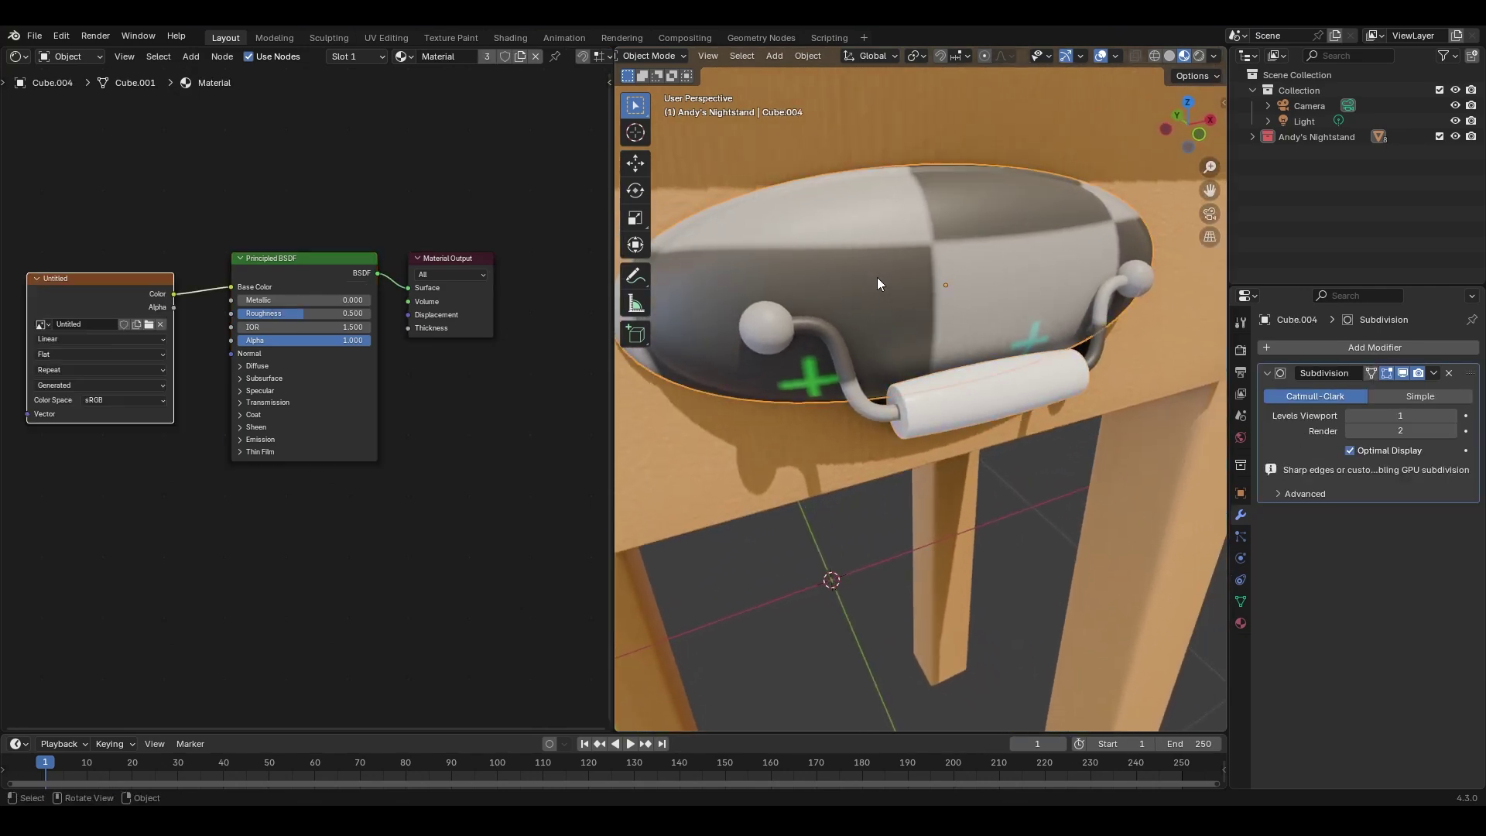
{"action": "left_click", "coordinate": [534, 56]}
{"action": "left_click", "coordinate": [400, 61]}
{"action": "left_click", "coordinate": [442, 56]}
{"action": "type", "text": "Metal"}
{"action": "key", "text": "Return"}
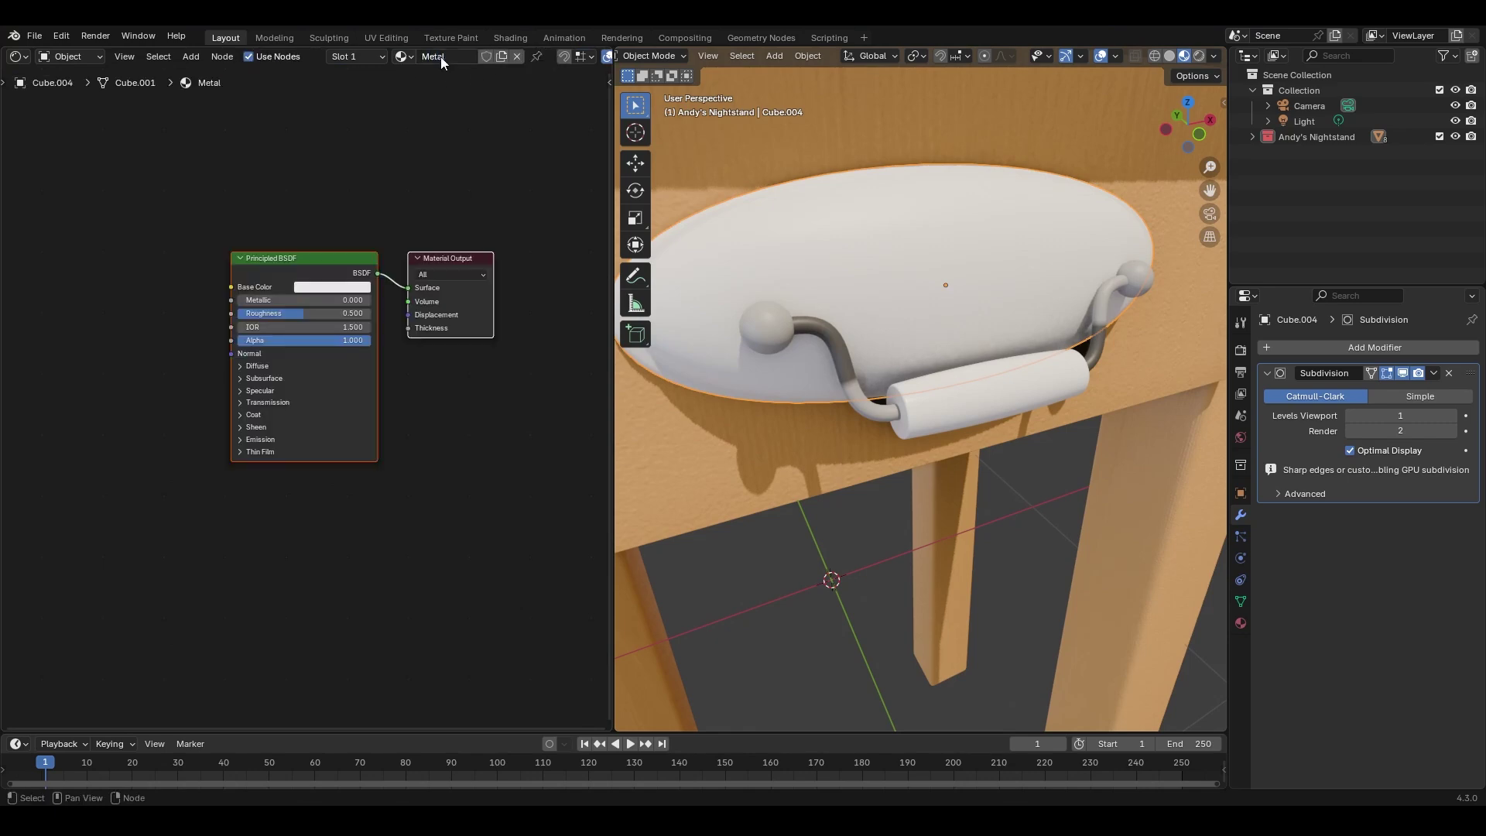
Load the Metal055A base color, NormalGL, roughness and metalness maps into the Principled BSDF with Node Wrangler's Principled Texture Setup.
{"action": "left_click", "coordinate": [272, 260]}
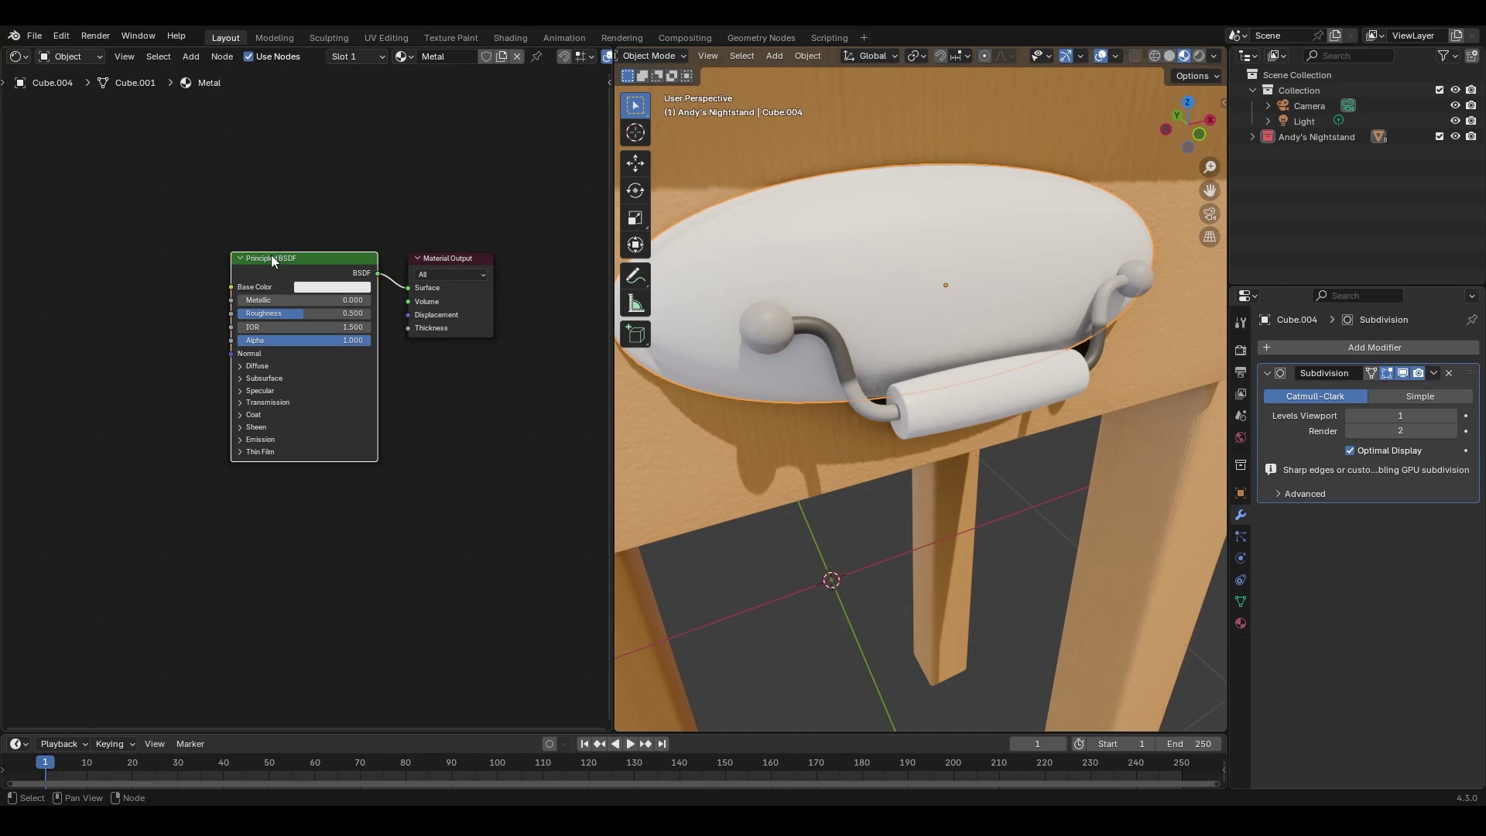
{"action": "key", "text": "ctrl+shift+t"}
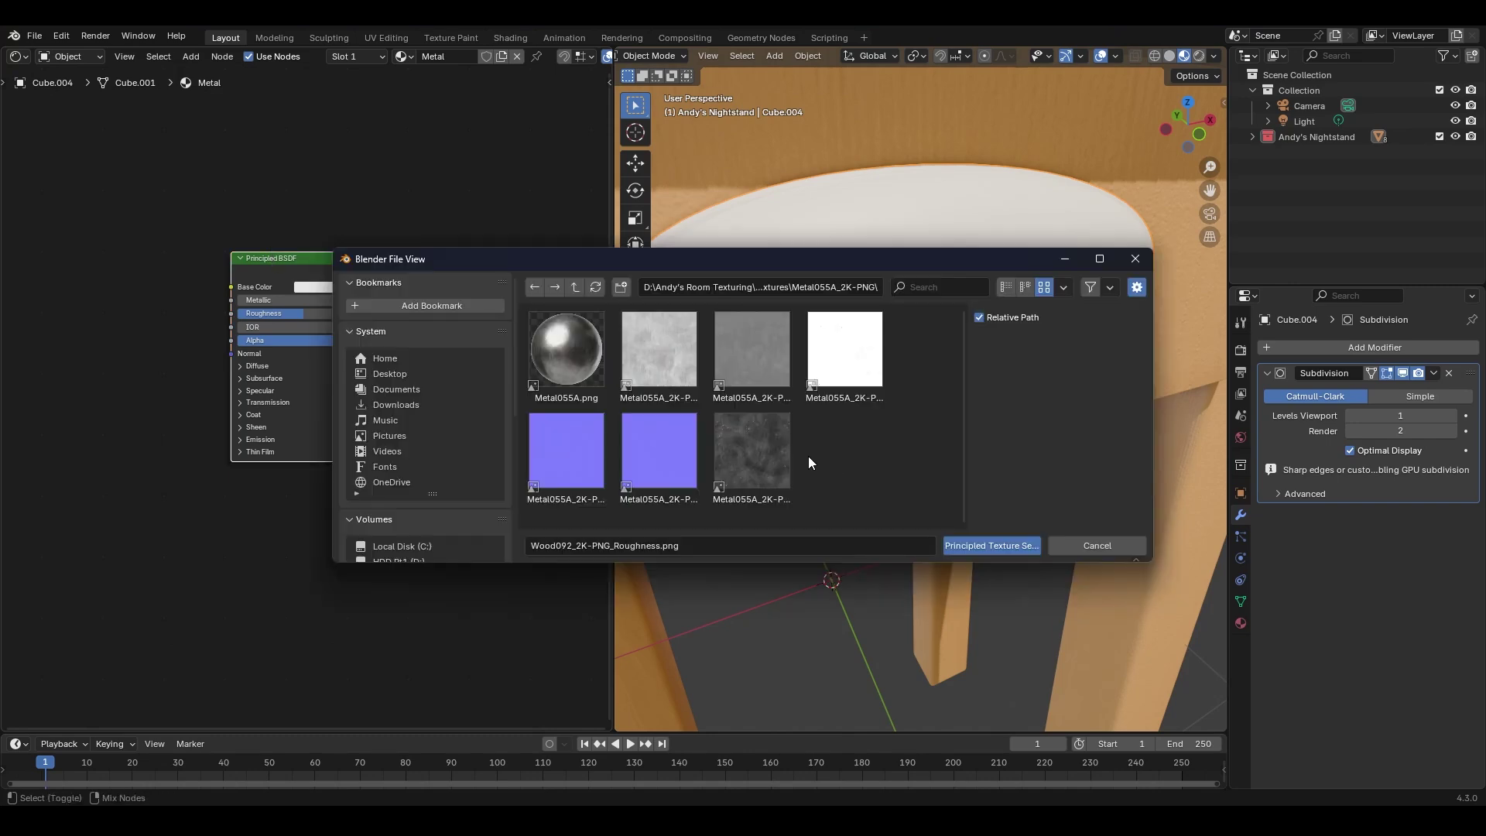
{"action": "left_click", "coordinate": [663, 374]}
{"action": "left_click", "coordinate": [665, 452], "text": "ctrl"}
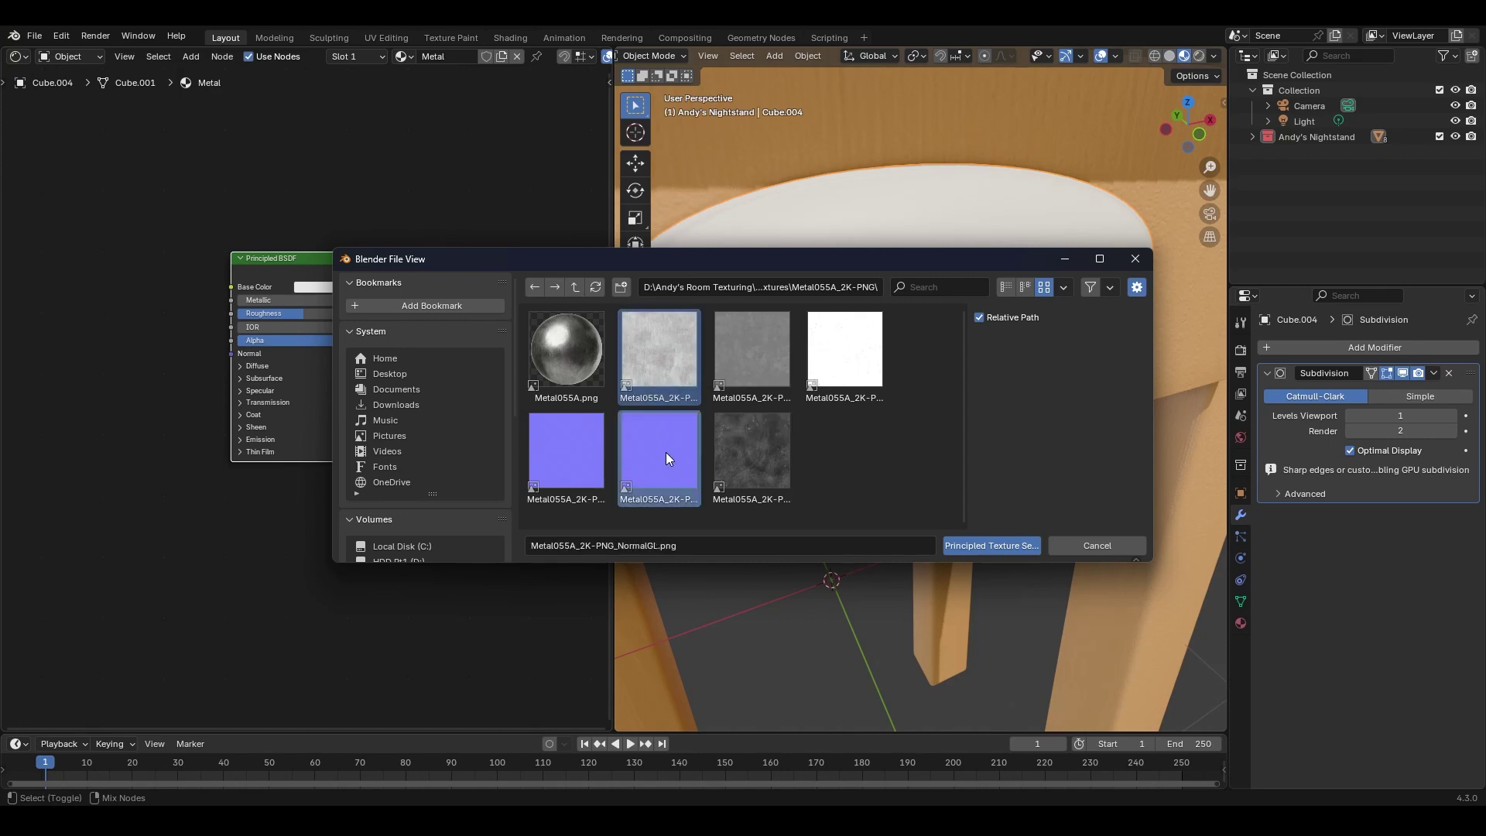
{"action": "left_click", "coordinate": [749, 443], "text": "ctrl"}
{"action": "left_click", "coordinate": [840, 364], "text": "ctrl"}
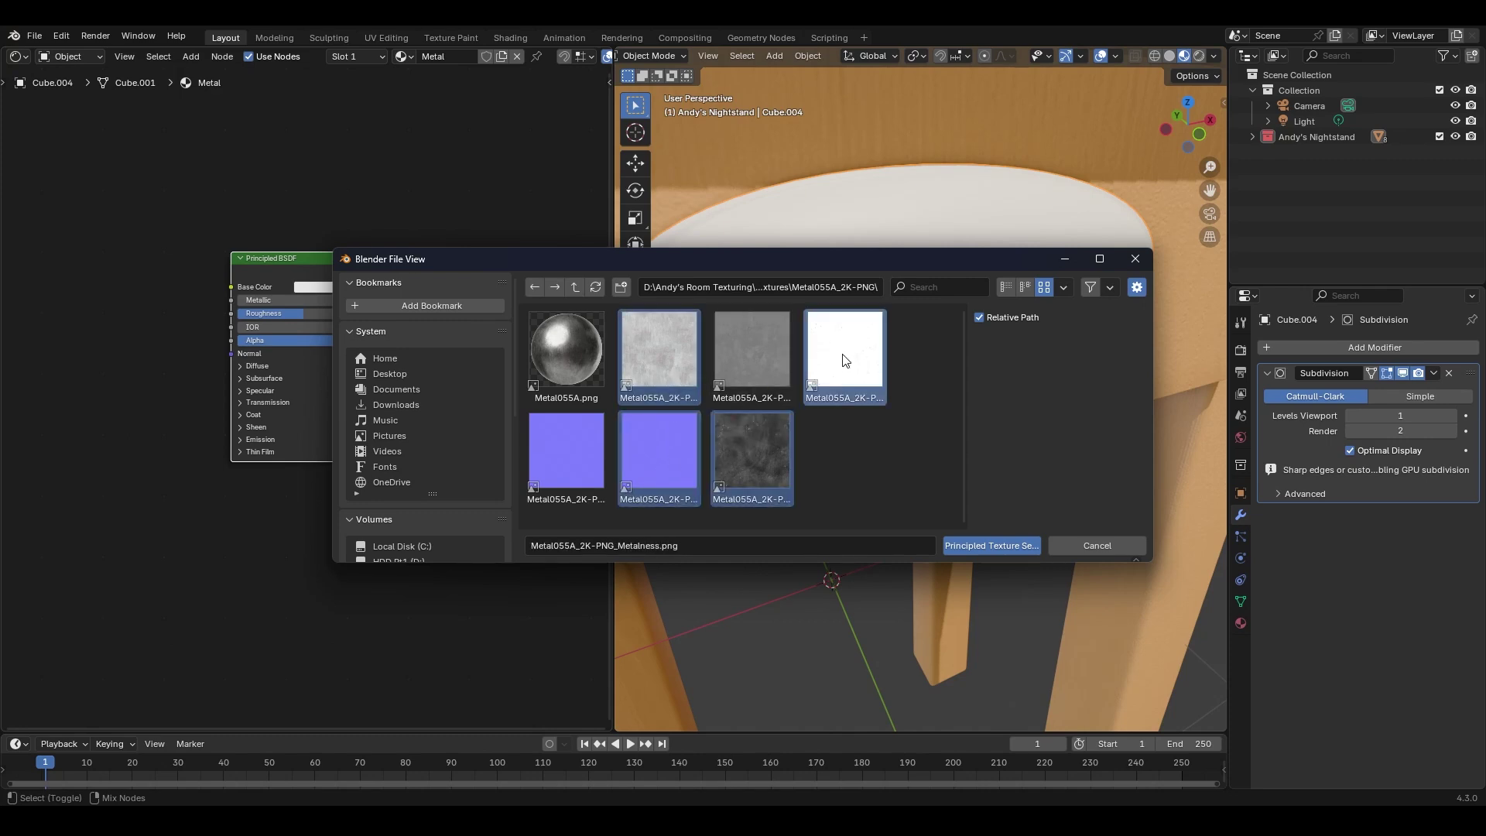
{"action": "left_click", "coordinate": [1005, 550]}
{"action": "middle_click_drag", "start_coordinate": [239, 383], "coordinate": [398, 449], "text": "ctrl"}
{"action": "middle_click_drag", "start_coordinate": [676, 382], "coordinate": [819, 342]}
{"action": "scroll", "coordinate": [834, 337], "scroll_direction": "down", "scroll_amount": 2}
{"action": "mouse_move", "coordinate": [988, 349]}
{"action": "middle_mouse_down"}
{"action": "mouse_move", "coordinate": [1029, 356]}
{"action": "mouse_move", "coordinate": [991, 360]}
{"action": "middle_mouse_up"}
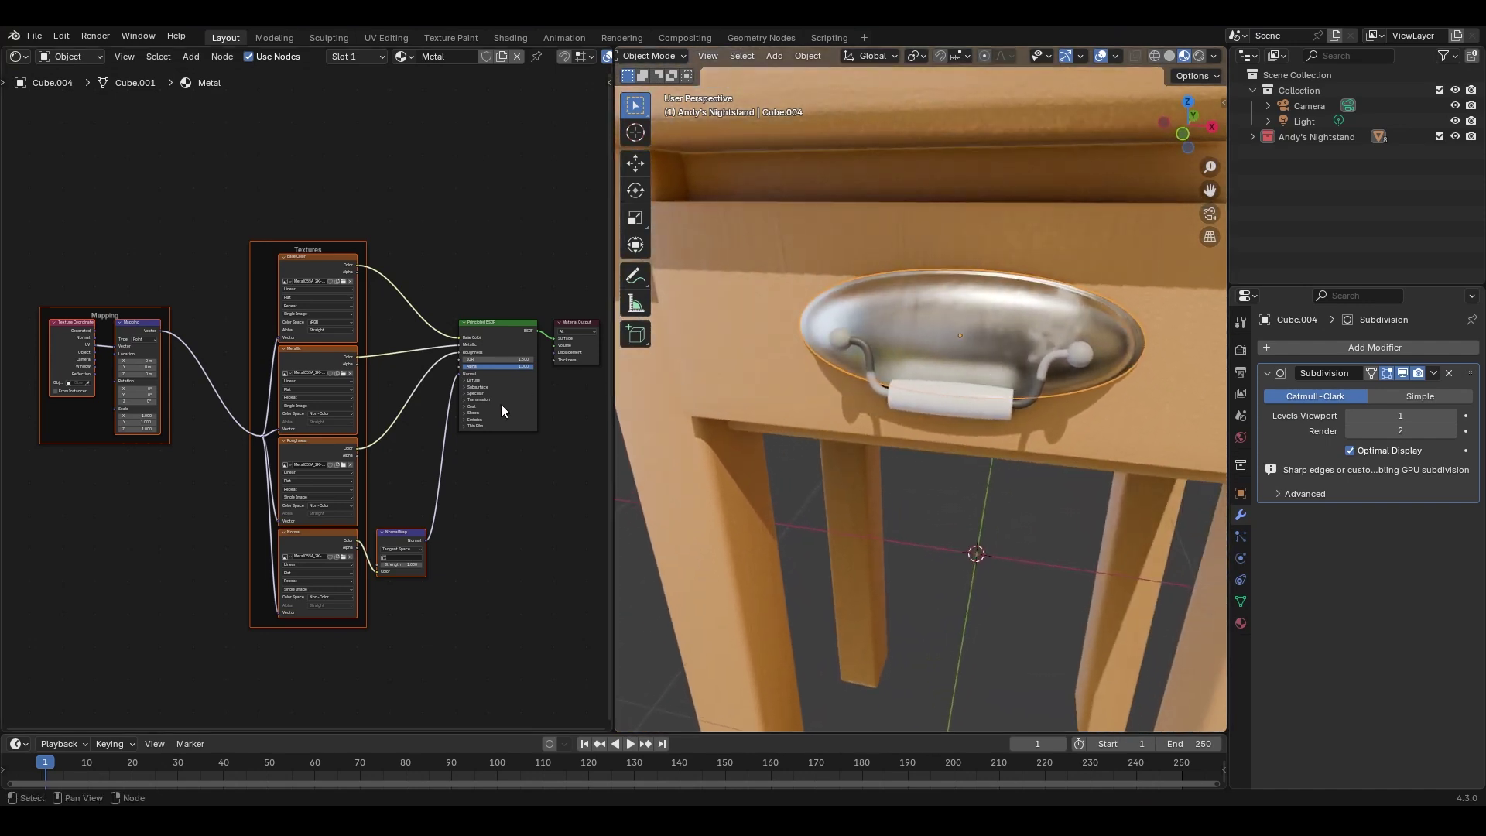
Preview the Metal material's base color texture and insert a Color Ramp between it and the Principled BSDF's Base Color.
{"action": "middle_click_drag", "start_coordinate": [404, 356], "coordinate": [255, 268], "text": "ctrl"}
{"action": "left_click", "coordinate": [128, 176], "text": "ctrl+shift"}
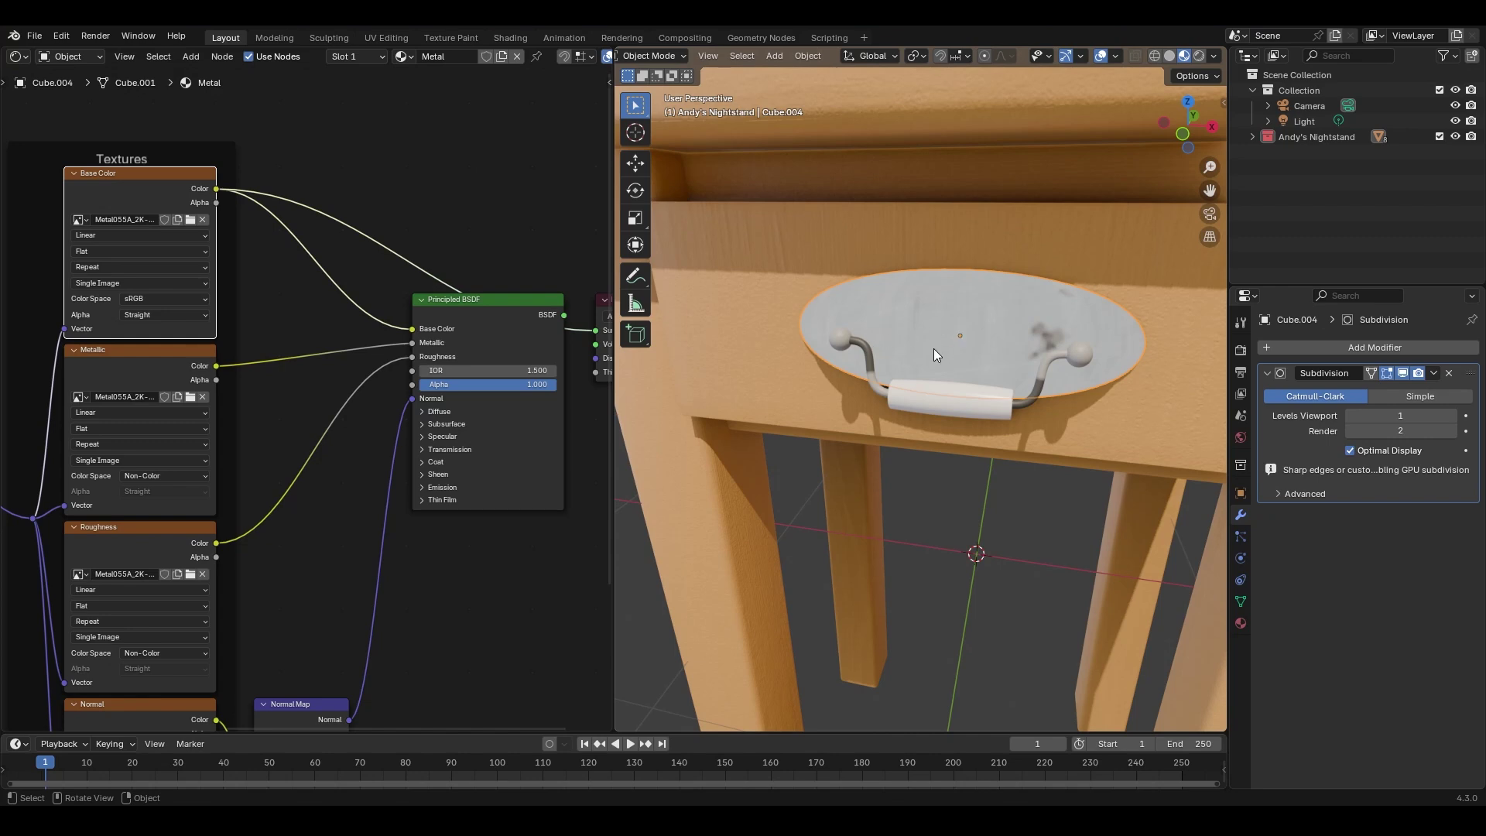
{"action": "key", "text": "shift+a"}
{"action": "type", "text": "color ra"}
{"action": "key", "text": "Return"}
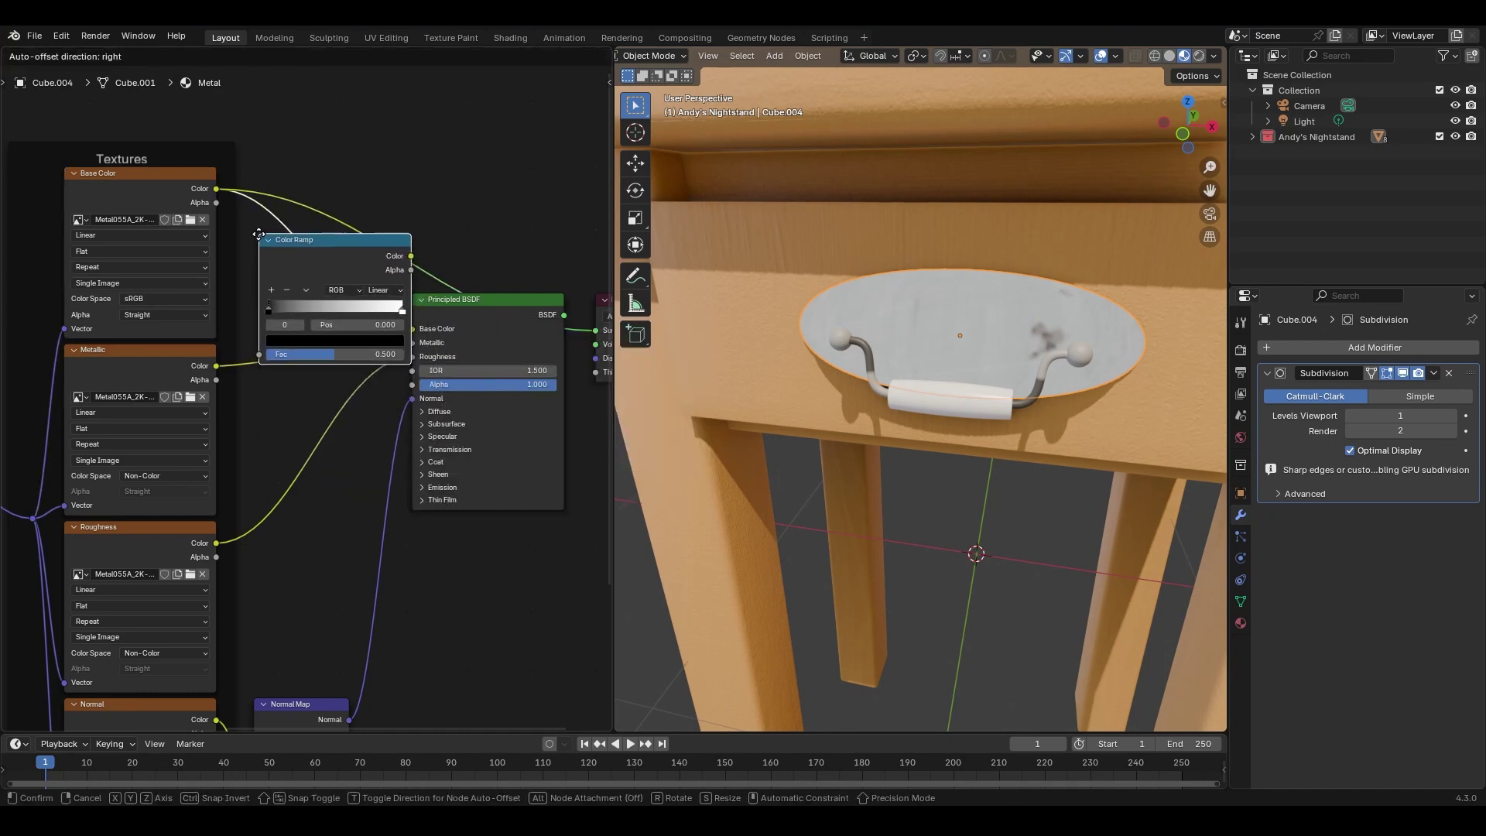
{"action": "left_click", "coordinate": [259, 235]}
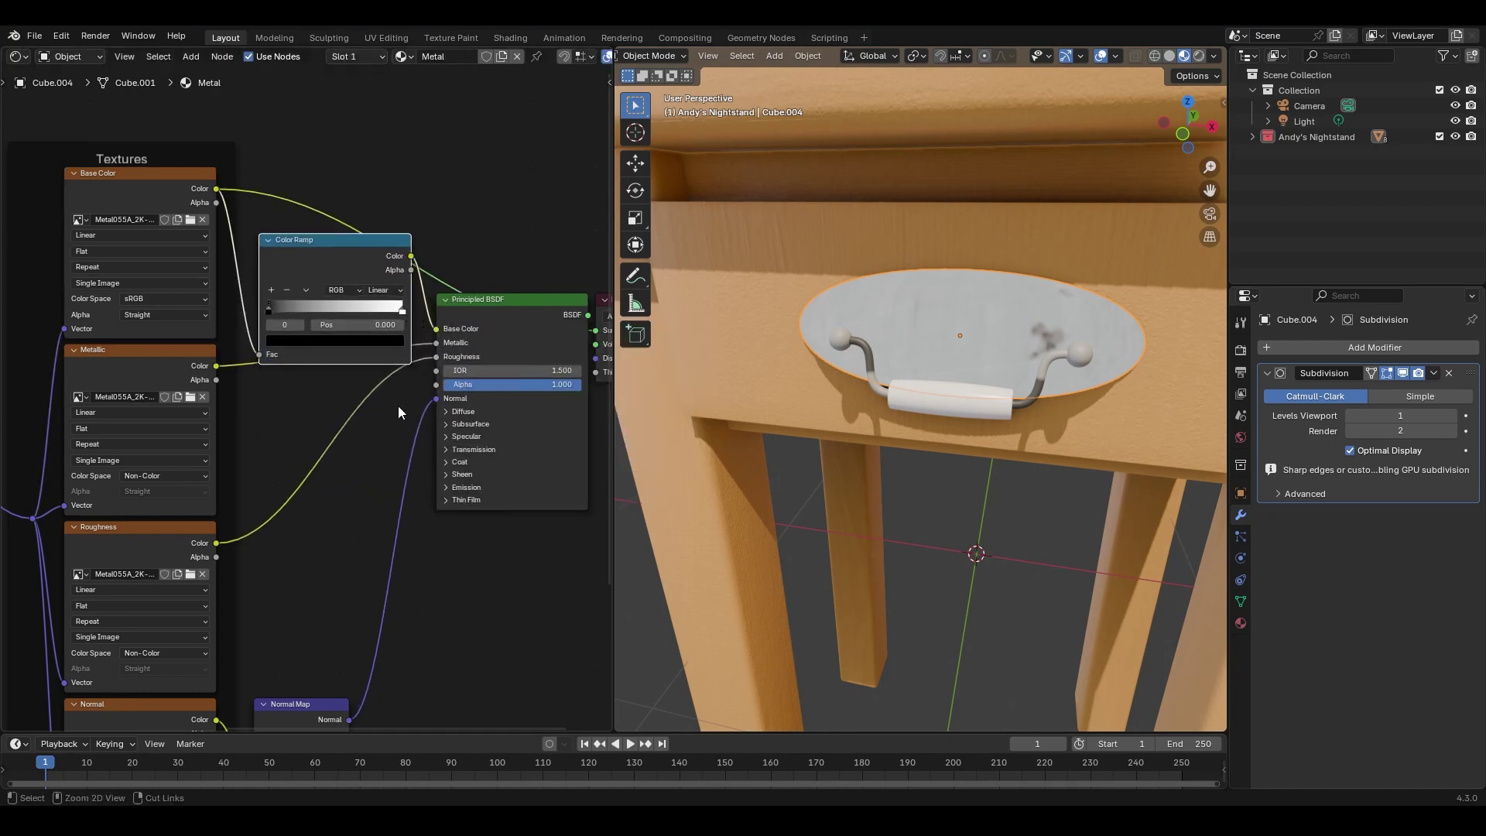
Spread out the Color Ramp, Principled BSDF and Material Output nodes so they no longer overlap.
{"action": "middle_click_drag", "start_coordinate": [398, 409], "coordinate": [392, 430], "text": "ctrl"}
{"action": "middle_click_drag", "start_coordinate": [511, 388], "coordinate": [435, 372]}
{"action": "left_click_drag", "start_coordinate": [391, 303], "coordinate": [391, 380]}
{"action": "left_click_drag", "start_coordinate": [494, 297], "coordinate": [537, 230]}
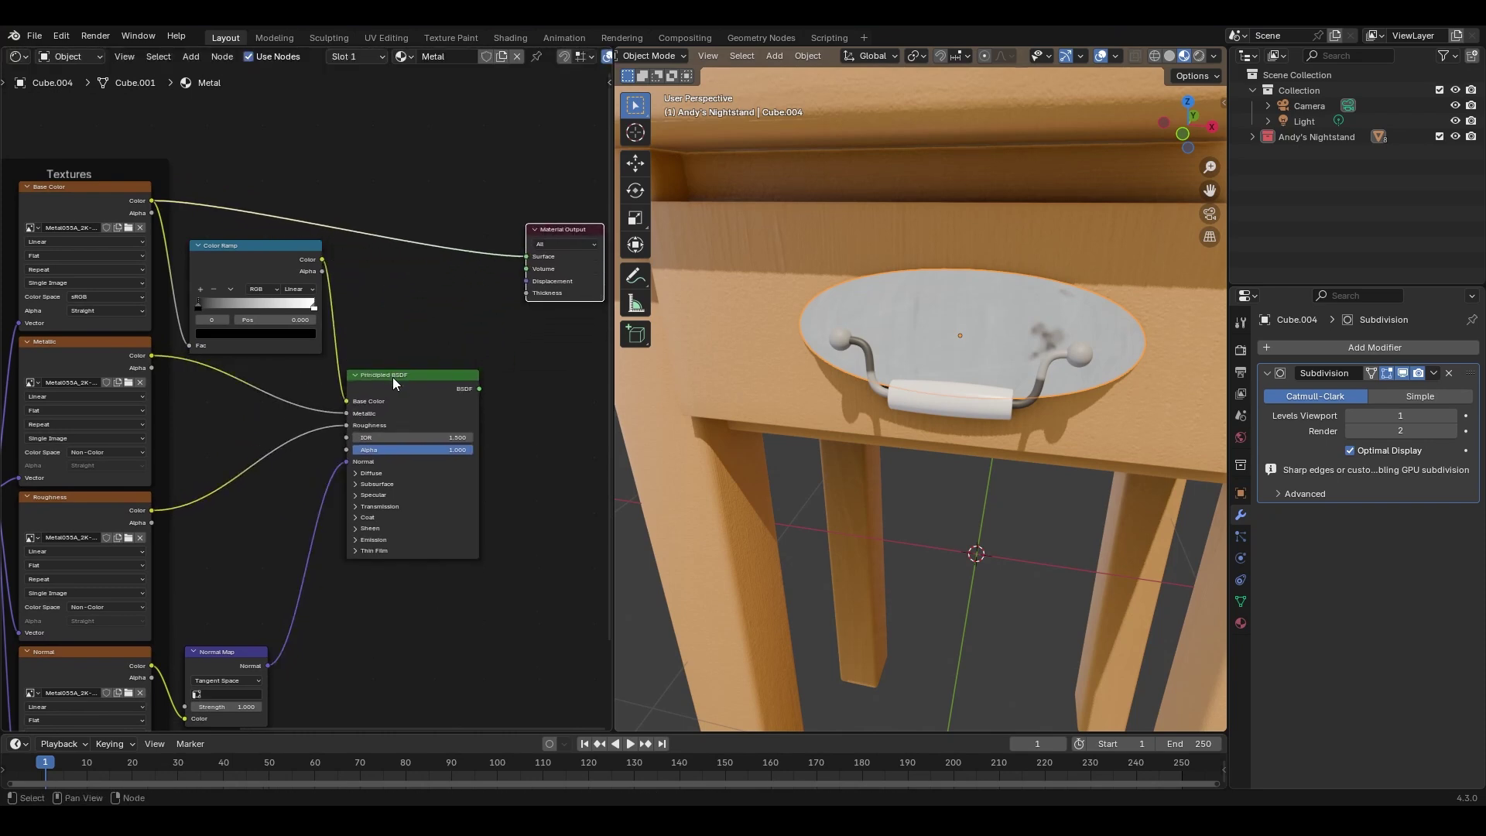
{"action": "left_click_drag", "start_coordinate": [393, 378], "coordinate": [451, 379]}
{"action": "left_click_drag", "start_coordinate": [283, 348], "coordinate": [318, 350]}
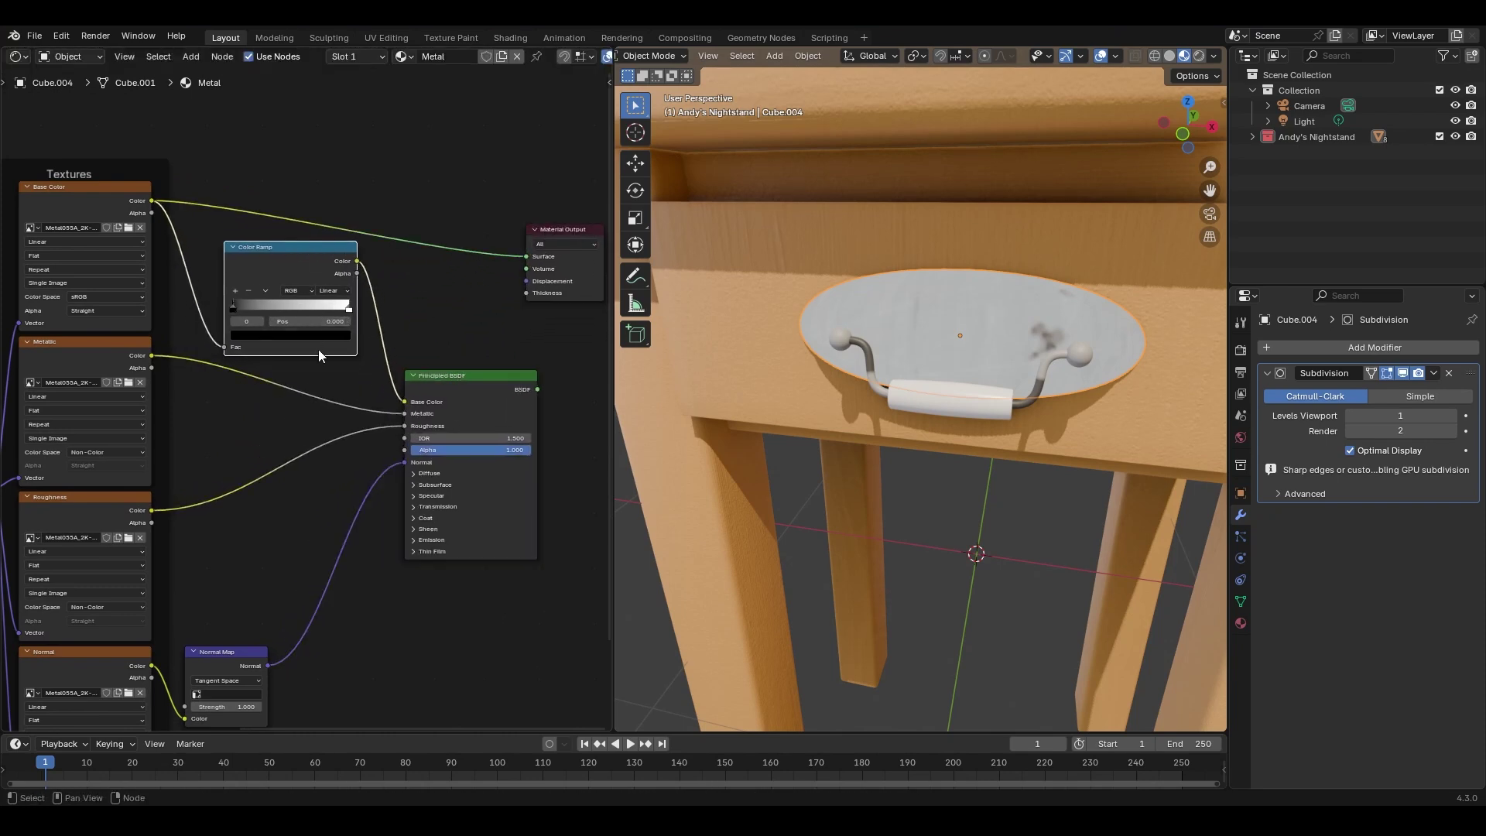
Set the Color Ramp's black stop to the brown color #8A6236FF.
{"action": "scroll", "coordinate": [235, 318], "scroll_direction": "up", "scroll_amount": 3}
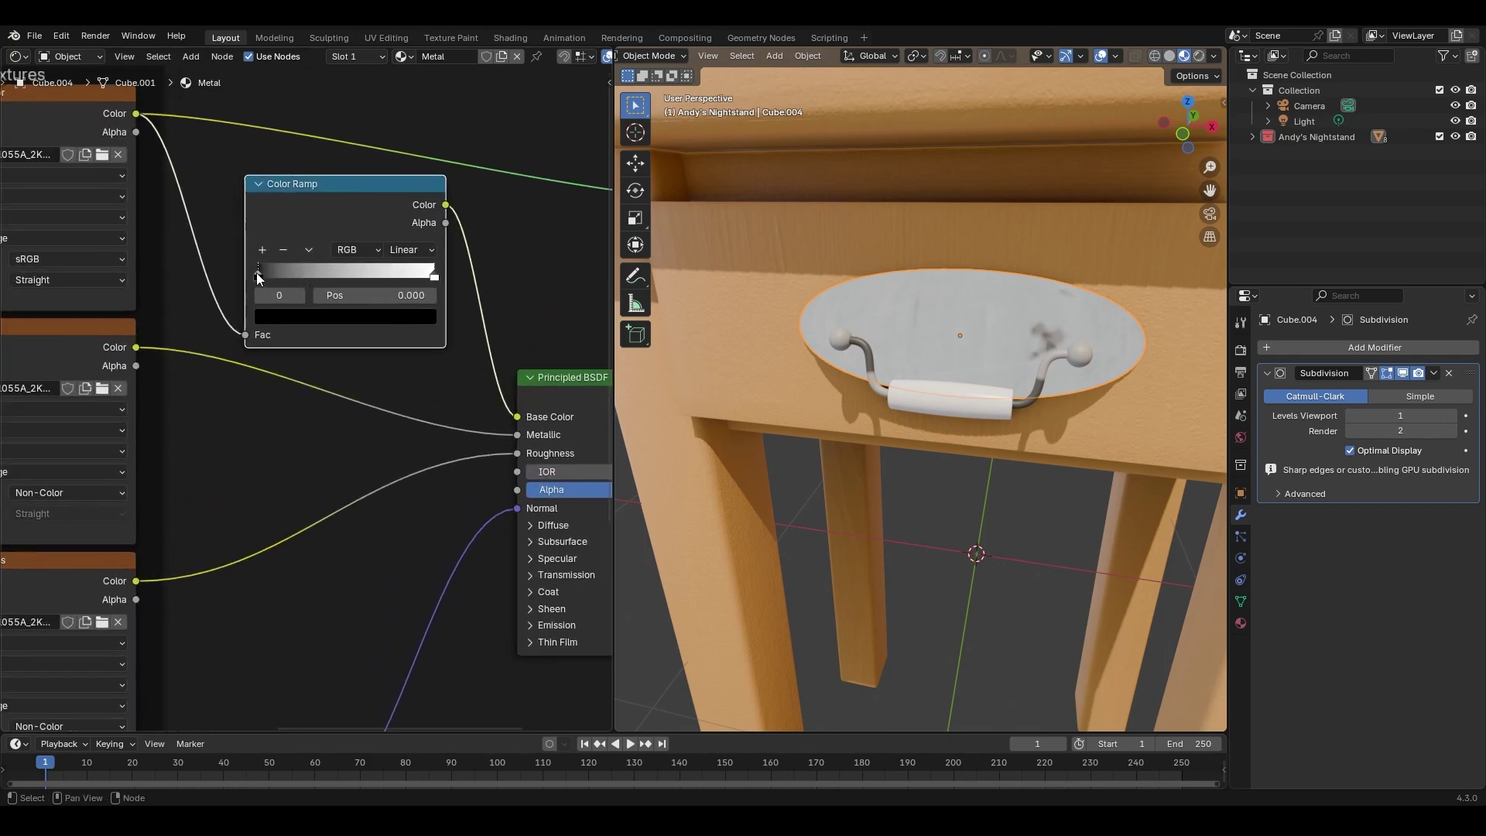
{"action": "left_click", "coordinate": [299, 319]}
{"action": "left_click", "coordinate": [320, 297]}
{"action": "type", "text": "#8A6236FF"}
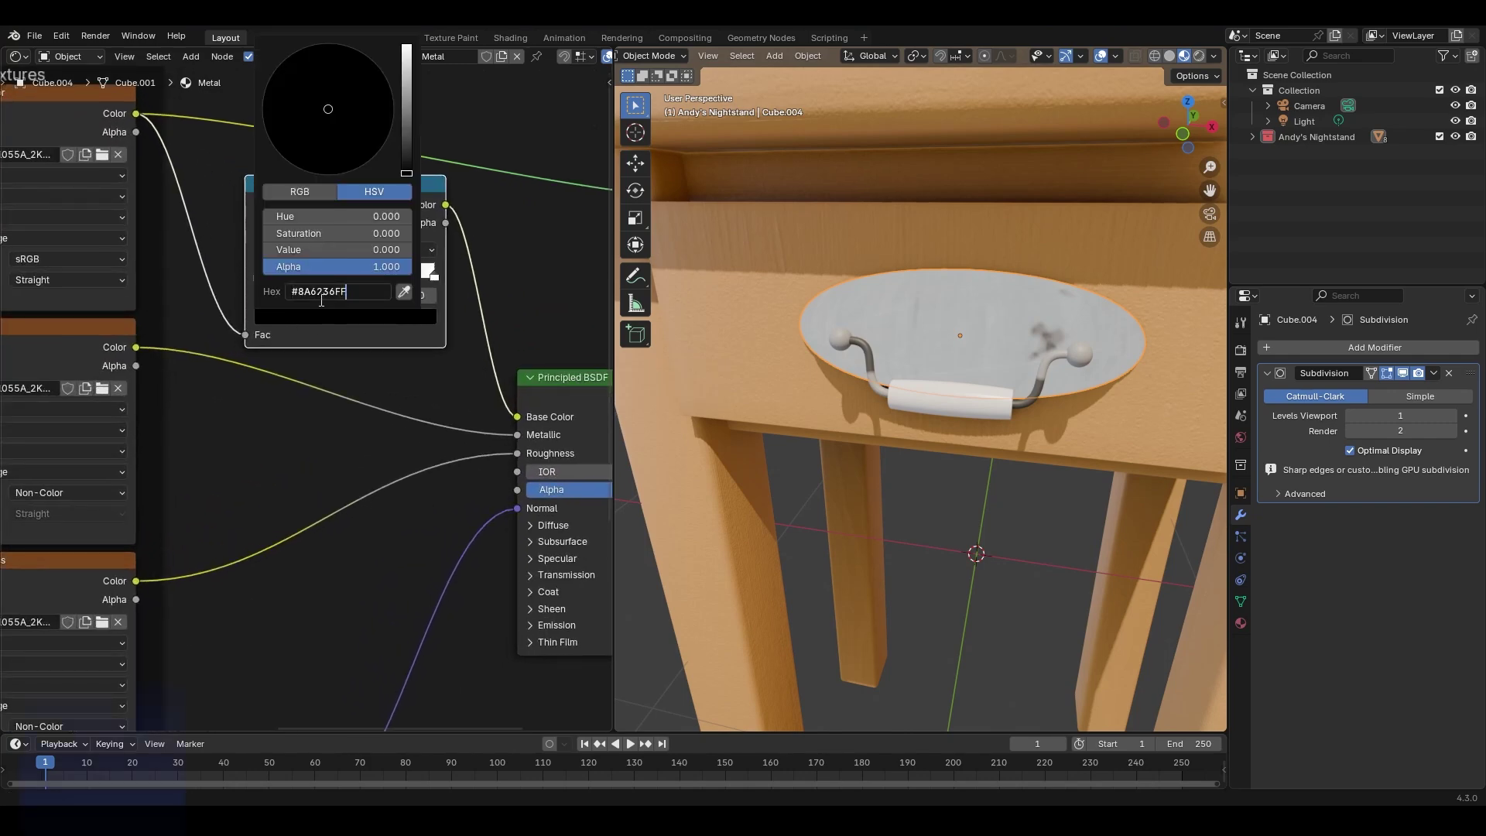
{"action": "key", "text": "Return"}
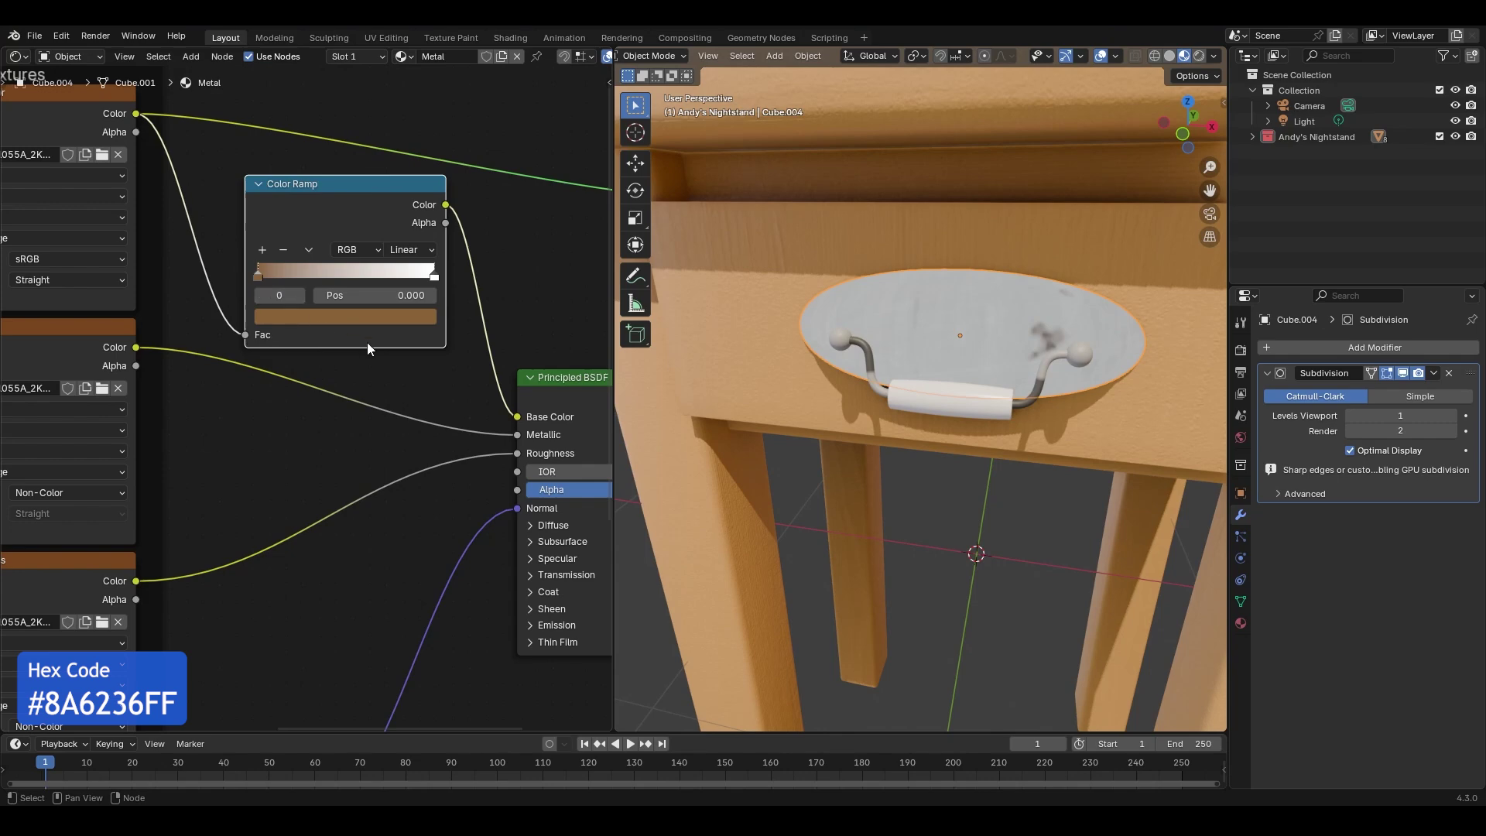
Set the Color Ramp's white stop to the light gold color #FFC67CFF.
{"action": "left_click", "coordinate": [435, 276]}
{"action": "left_click", "coordinate": [362, 321]}
{"action": "left_click", "coordinate": [353, 295]}
{"action": "type", "text": "#FFC67CFF"}
{"action": "key", "text": "Return"}
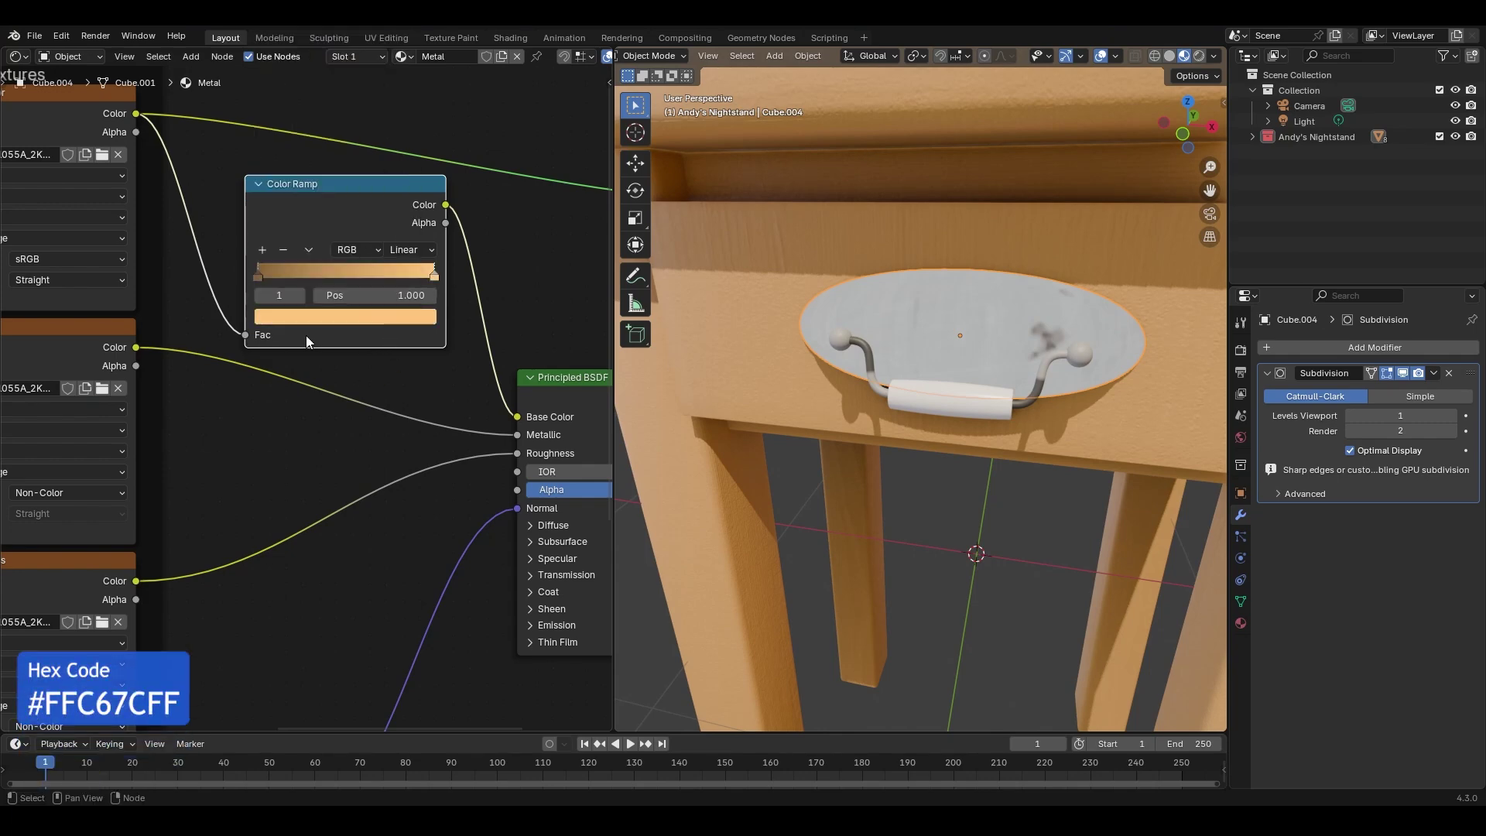
Move the Color Ramp's gold stop to about 0.93 and its brown stop to 0.377, and preview the ramp's output.
{"action": "left_click_drag", "start_coordinate": [430, 277], "coordinate": [423, 278]}
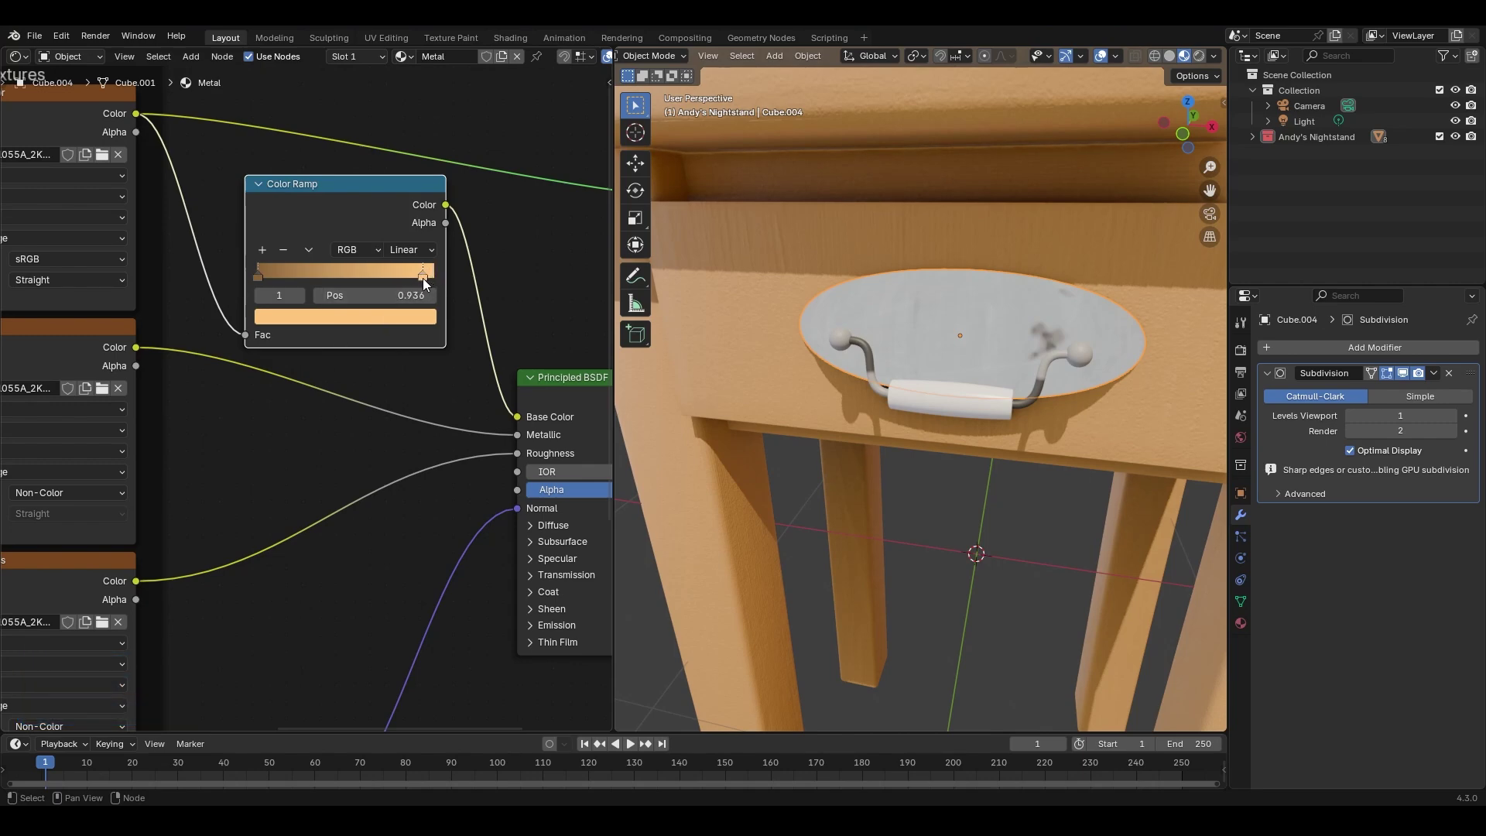
{"action": "left_click_drag", "start_coordinate": [257, 279], "coordinate": [327, 263]}
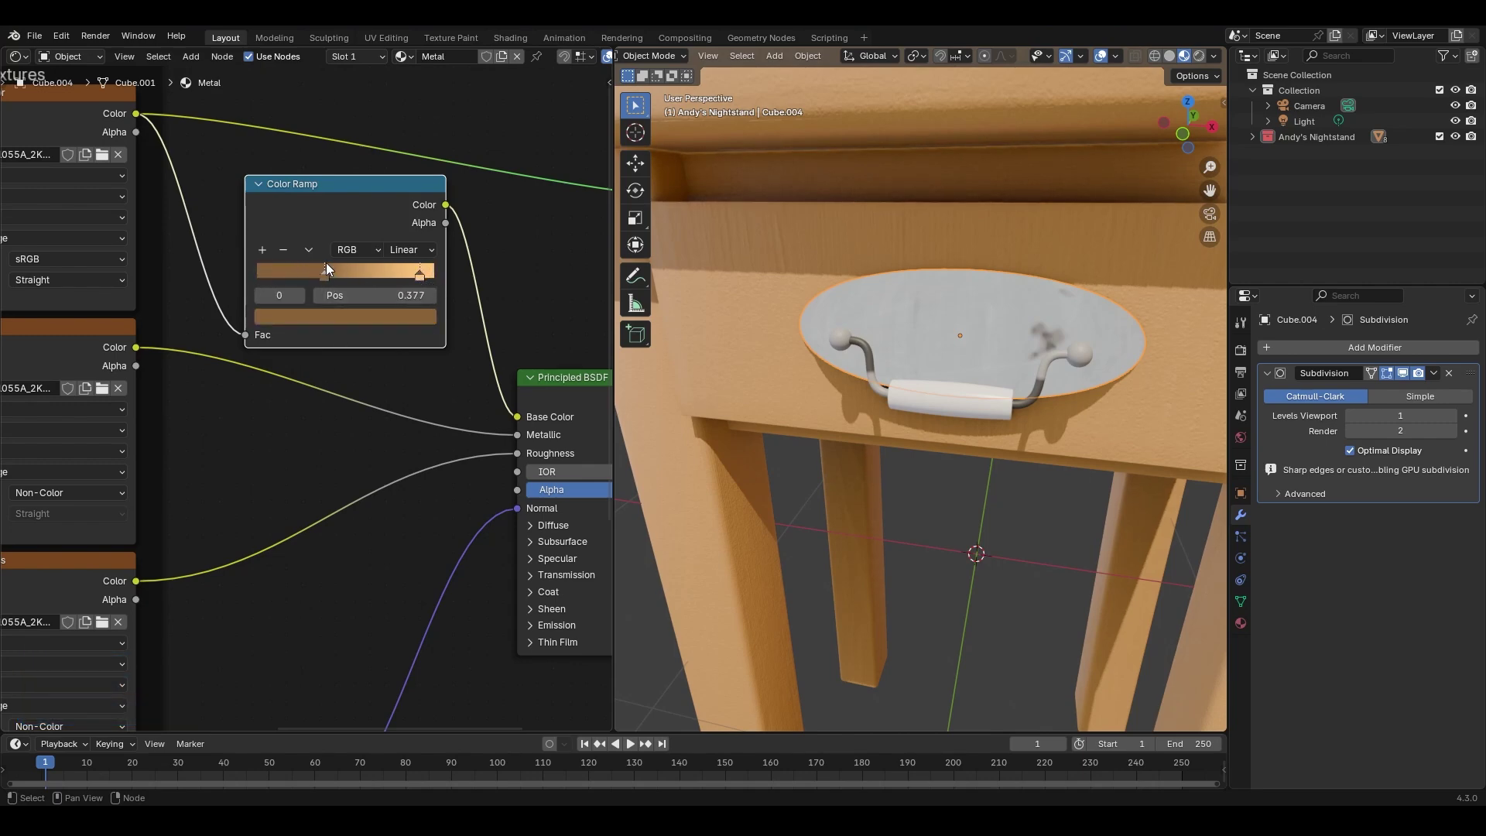
{"action": "left_click", "coordinate": [333, 212], "text": "ctrl+shift"}
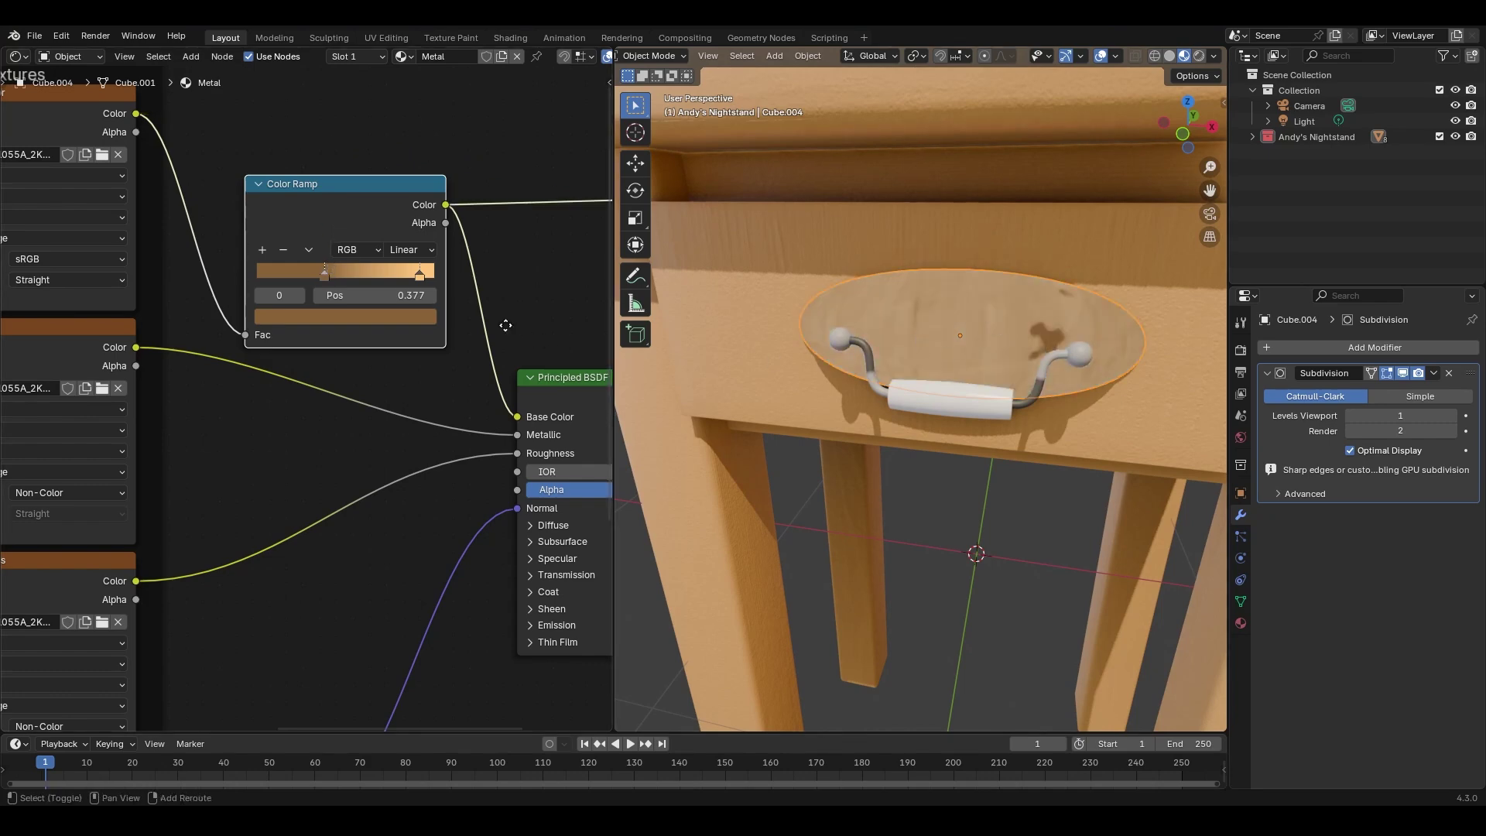
Reconnect the Principled BSDF to the Material Output and place the output node beside the shader.
{"action": "middle_click_drag", "start_coordinate": [528, 331], "coordinate": [392, 297]}
{"action": "left_click", "coordinate": [476, 346], "text": "ctrl+shift"}
{"action": "middle_click_drag", "start_coordinate": [514, 274], "coordinate": [328, 272]}
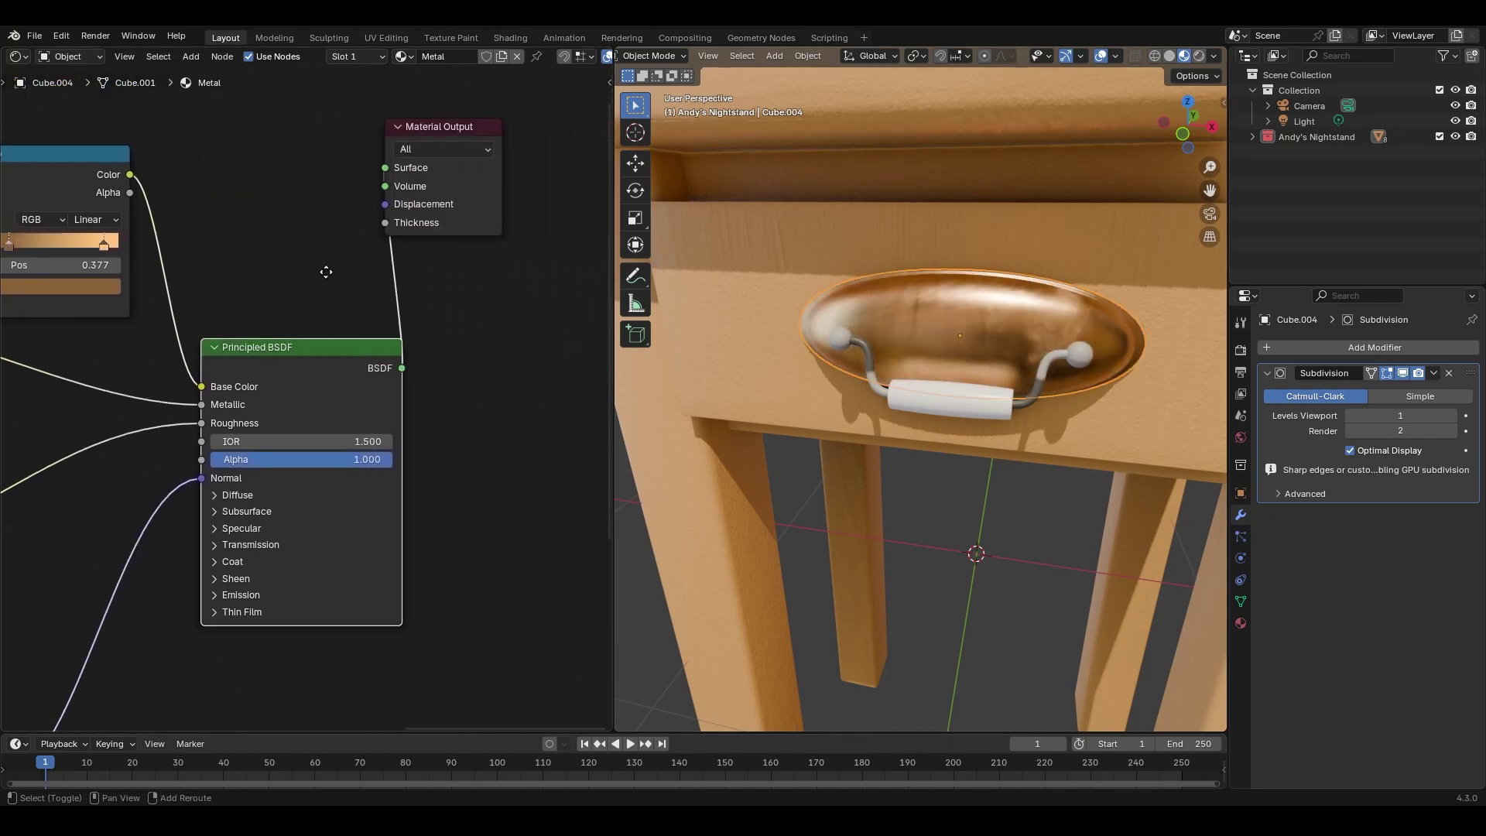
{"action": "left_click_drag", "start_coordinate": [428, 130], "coordinate": [550, 302]}
{"action": "scroll", "coordinate": [487, 295], "scroll_direction": "down", "scroll_amount": 3}
{"action": "middle_click_drag", "start_coordinate": [861, 354], "coordinate": [916, 362]}
Raise the Metal material's Normal Map strength to 3.490 and inspect the dents on the handle plate.
{"action": "middle_click_drag", "start_coordinate": [181, 590], "coordinate": [494, 300]}
{"action": "scroll", "coordinate": [310, 472], "scroll_direction": "up", "scroll_amount": 2}
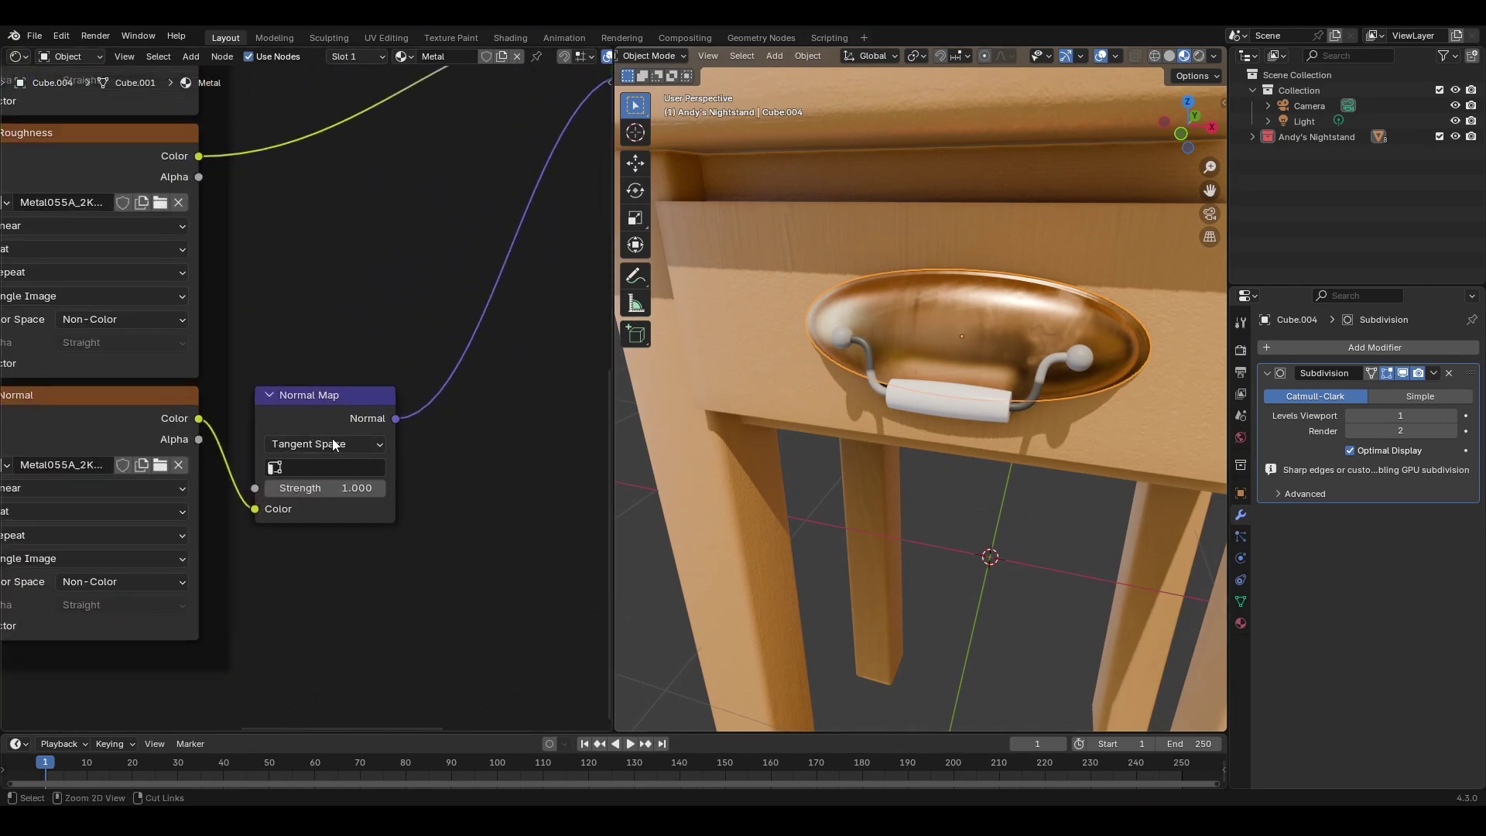
{"action": "left_click_drag", "start_coordinate": [323, 480], "coordinate": [372, 481]}
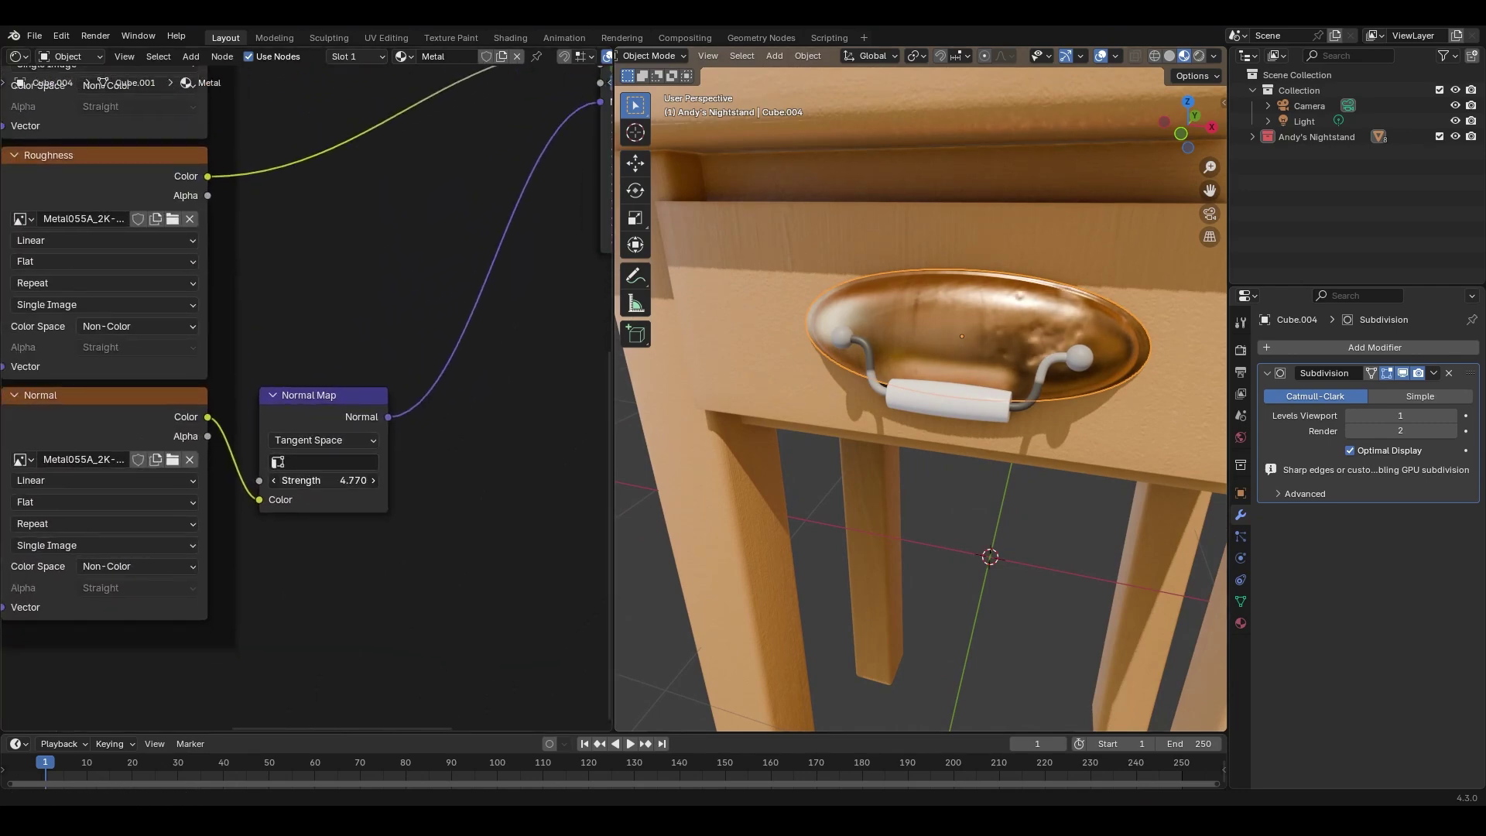
{"action": "middle_click_drag", "start_coordinate": [634, 429], "coordinate": [894, 392]}
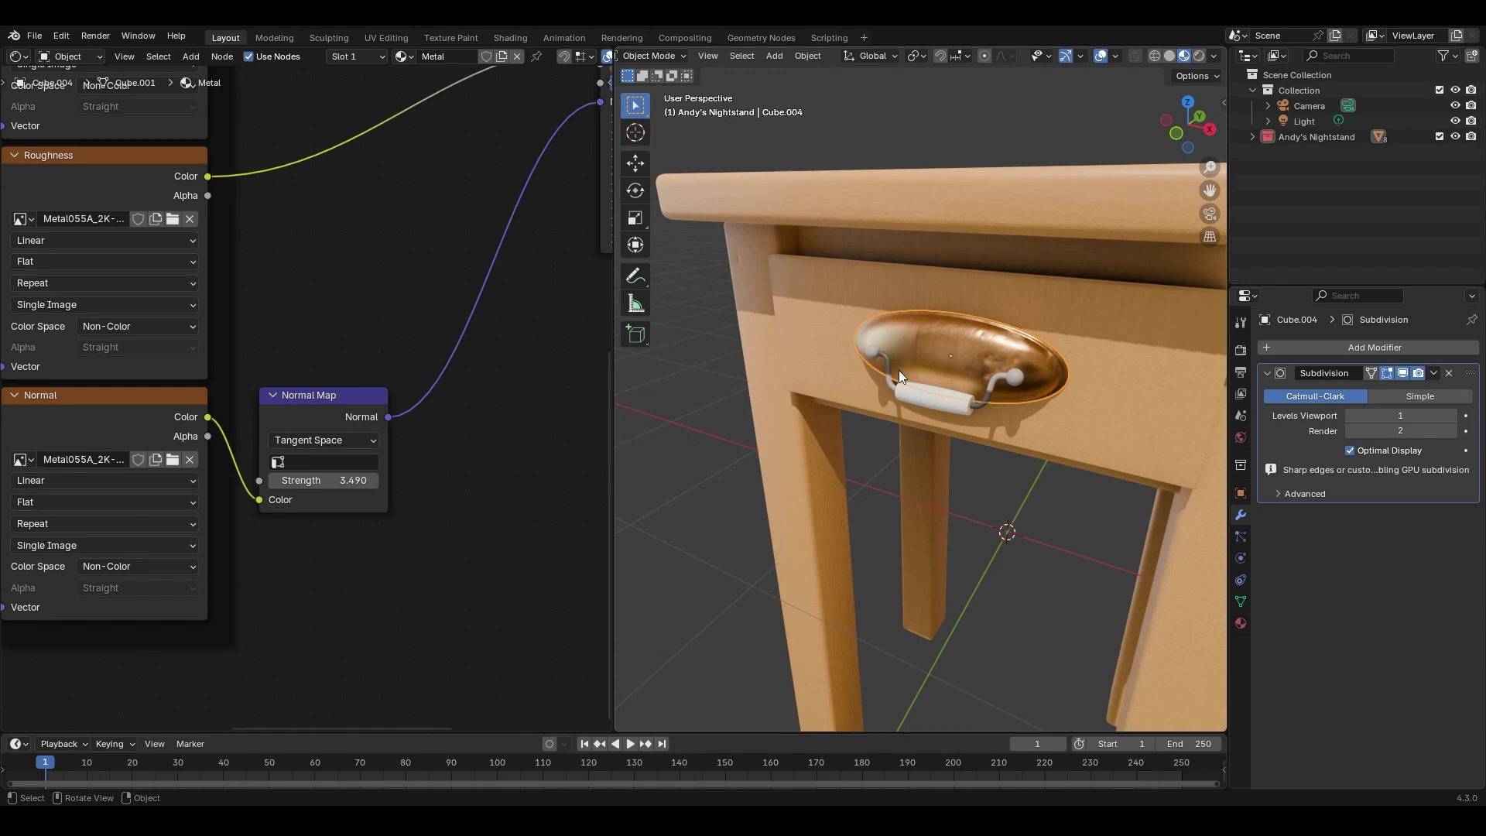
Add a Value node inside the Metal material's Mapping frame and connect it to the Mapping node's Scale.
{"action": "middle_click_drag", "start_coordinate": [377, 281], "coordinate": [314, 378], "text": "ctrl"}
{"action": "middle_click_drag", "start_coordinate": [101, 350], "coordinate": [176, 432], "text": "shift"}
{"action": "key", "text": "shift+a"}
{"action": "type", "text": "value"}
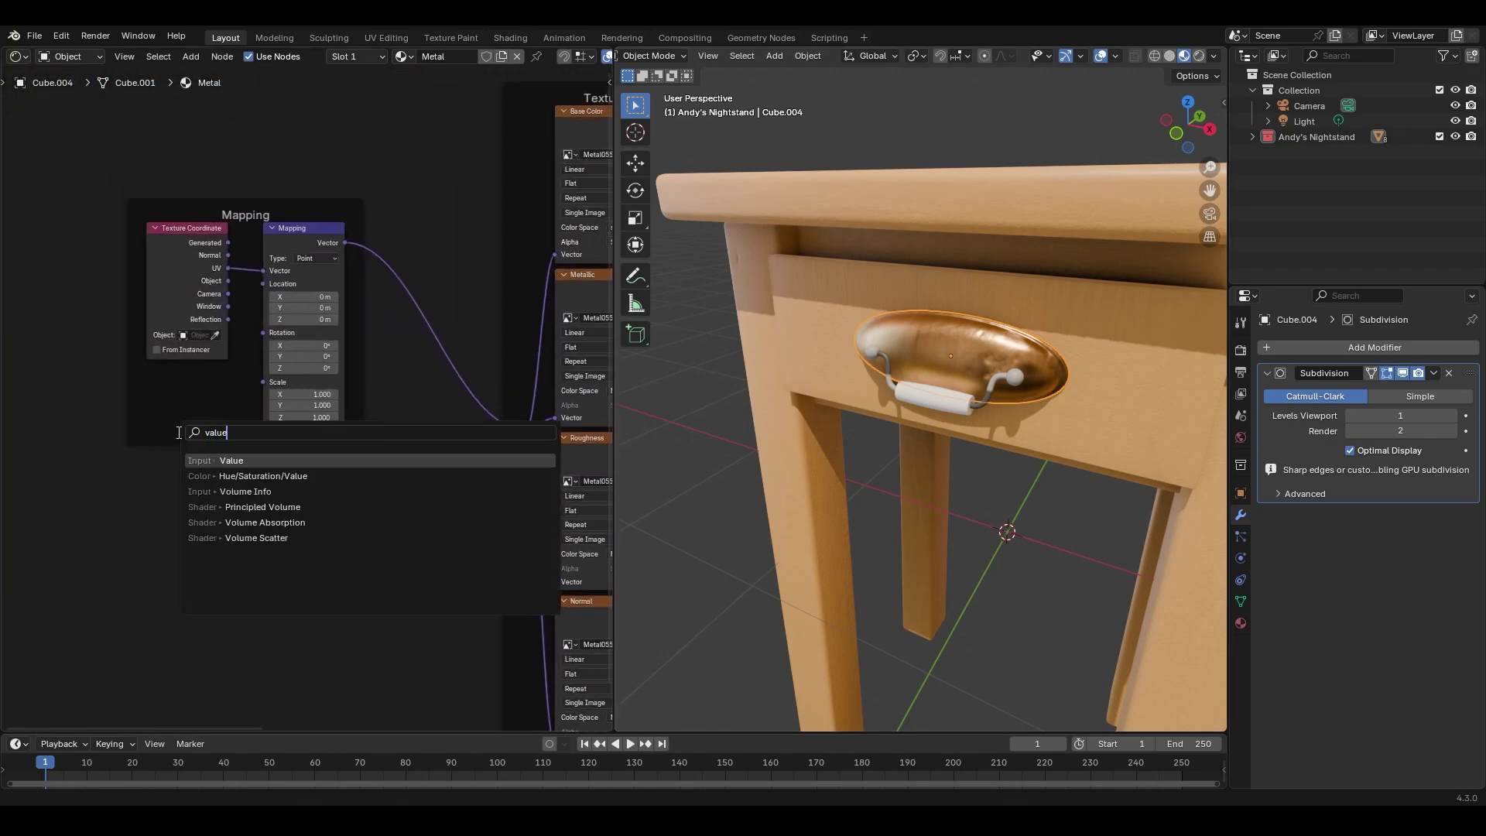
{"action": "key", "text": "Return"}
{"action": "left_click", "coordinate": [149, 378]}
{"action": "left_click_drag", "start_coordinate": [227, 396], "coordinate": [263, 382]}
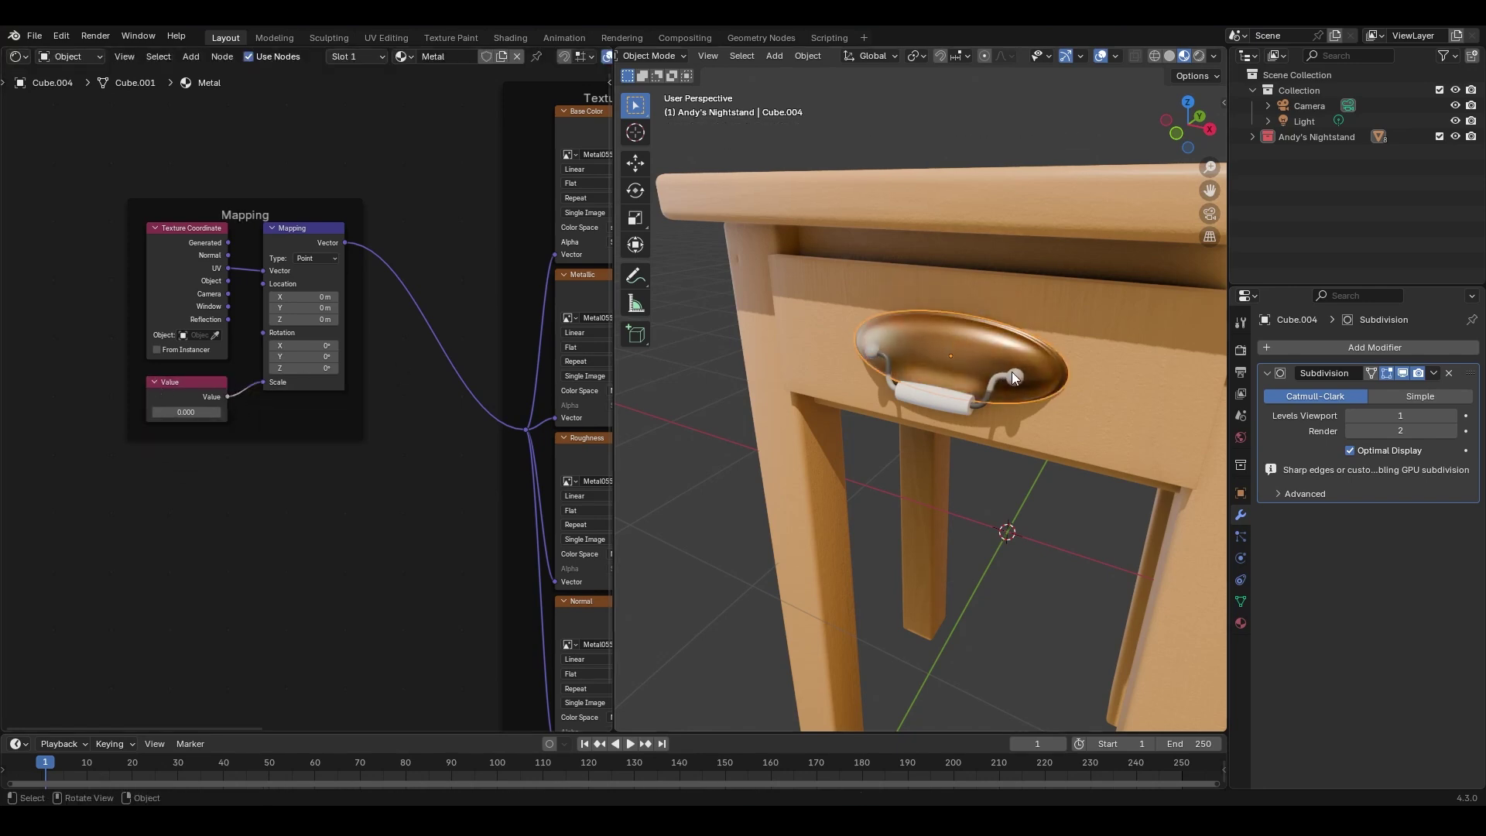
Set the Value node driving the texture scale to 1.830 and the Mapping node's X location to 0.14 m.
{"action": "scroll", "coordinate": [1029, 365], "scroll_direction": "up", "scroll_amount": 3}
{"action": "middle_click_drag", "start_coordinate": [1042, 303], "coordinate": [1018, 314], "text": "shift"}
{"action": "left_click_drag", "start_coordinate": [217, 412], "coordinate": [358, 411]}
{"action": "mouse_move", "coordinate": [1122, 346]}
{"action": "middle_mouse_down"}
{"action": "mouse_move", "coordinate": [1158, 339]}
{"action": "mouse_move", "coordinate": [1116, 331]}
{"action": "mouse_move", "coordinate": [1108, 359]}
{"action": "middle_mouse_up"}
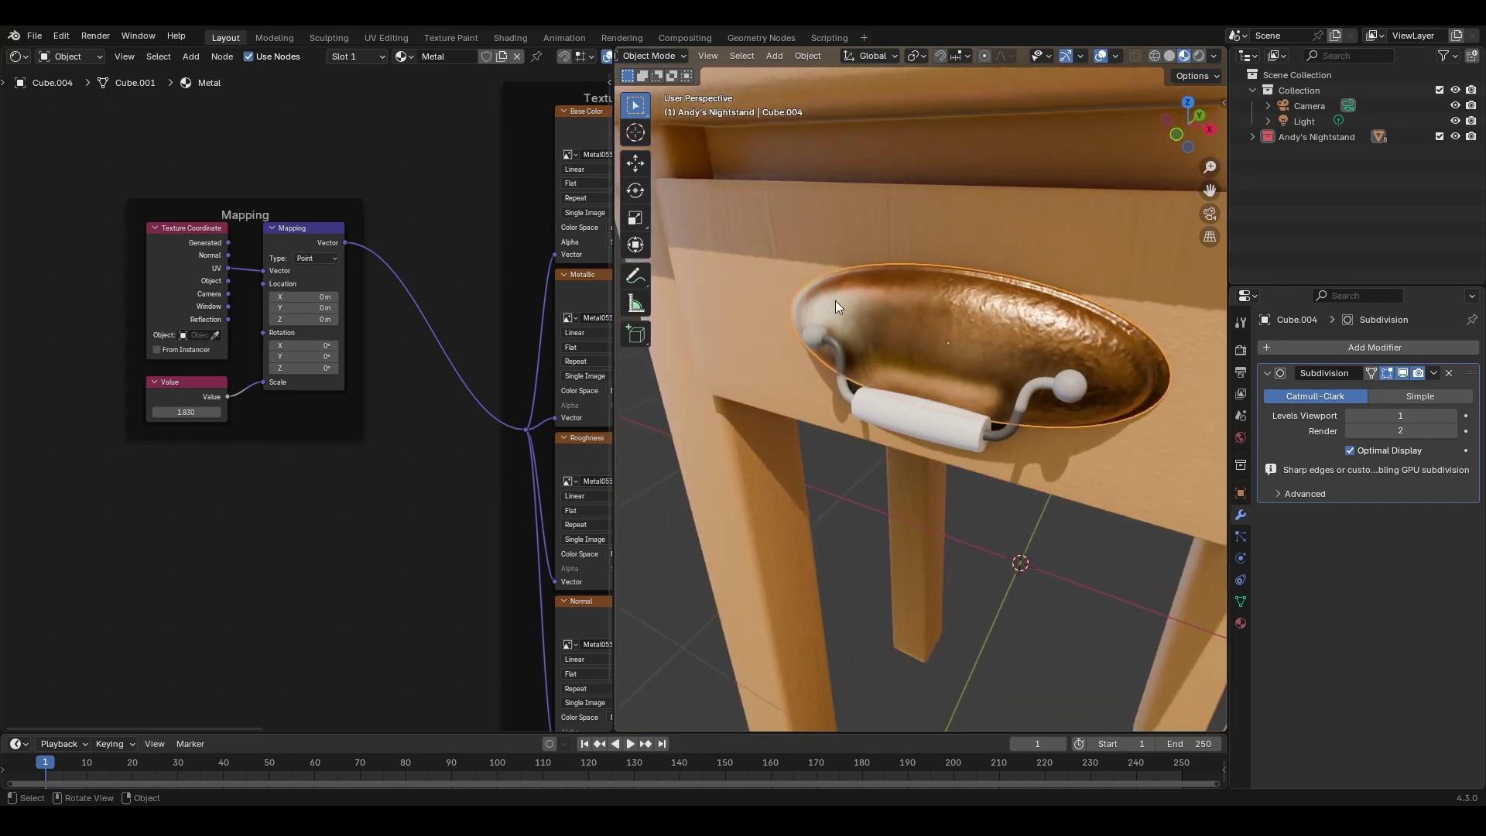
{"action": "mouse_move", "coordinate": [304, 297]}
{"action": "left_mouse_down"}
{"action": "mouse_move", "coordinate": [329, 297]}
{"action": "mouse_move", "coordinate": [304, 307]}
{"action": "left_mouse_up"}
{"action": "mouse_move", "coordinate": [998, 380]}
{"action": "middle_mouse_down"}
{"action": "mouse_move", "coordinate": [1117, 351]}
{"action": "mouse_move", "coordinate": [1001, 341]}
{"action": "mouse_move", "coordinate": [1007, 353]}
{"action": "middle_mouse_up"}
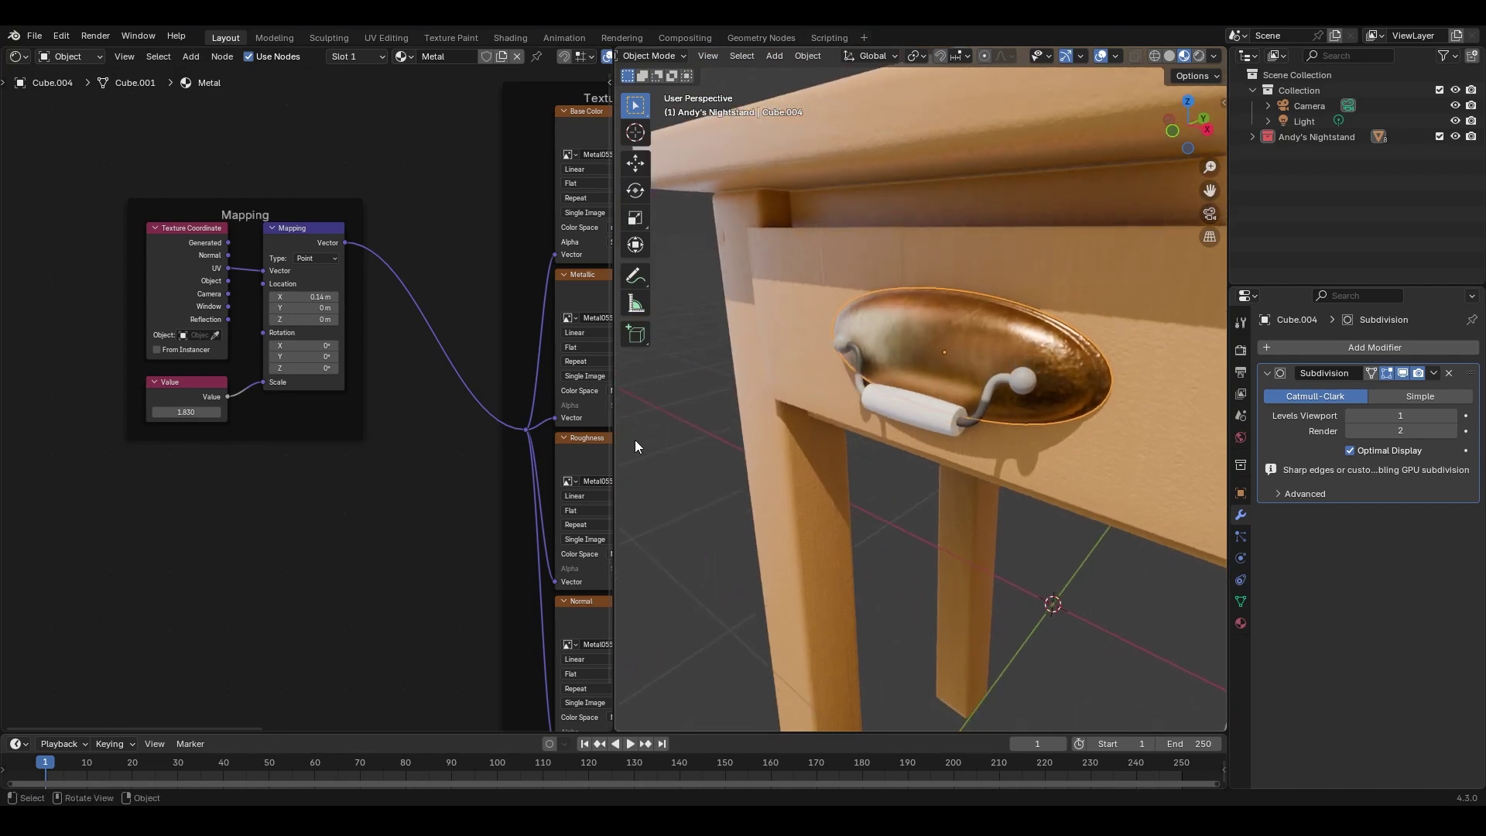
Lower the Metal material's Normal Map strength to 2.740 and check the dents on the handle plate.
{"action": "middle_click_drag", "start_coordinate": [464, 457], "coordinate": [409, 457]}
{"action": "scroll", "coordinate": [488, 497], "scroll_direction": "up", "scroll_amount": 5}
{"action": "middle_click_drag", "start_coordinate": [502, 441], "coordinate": [353, 404]}
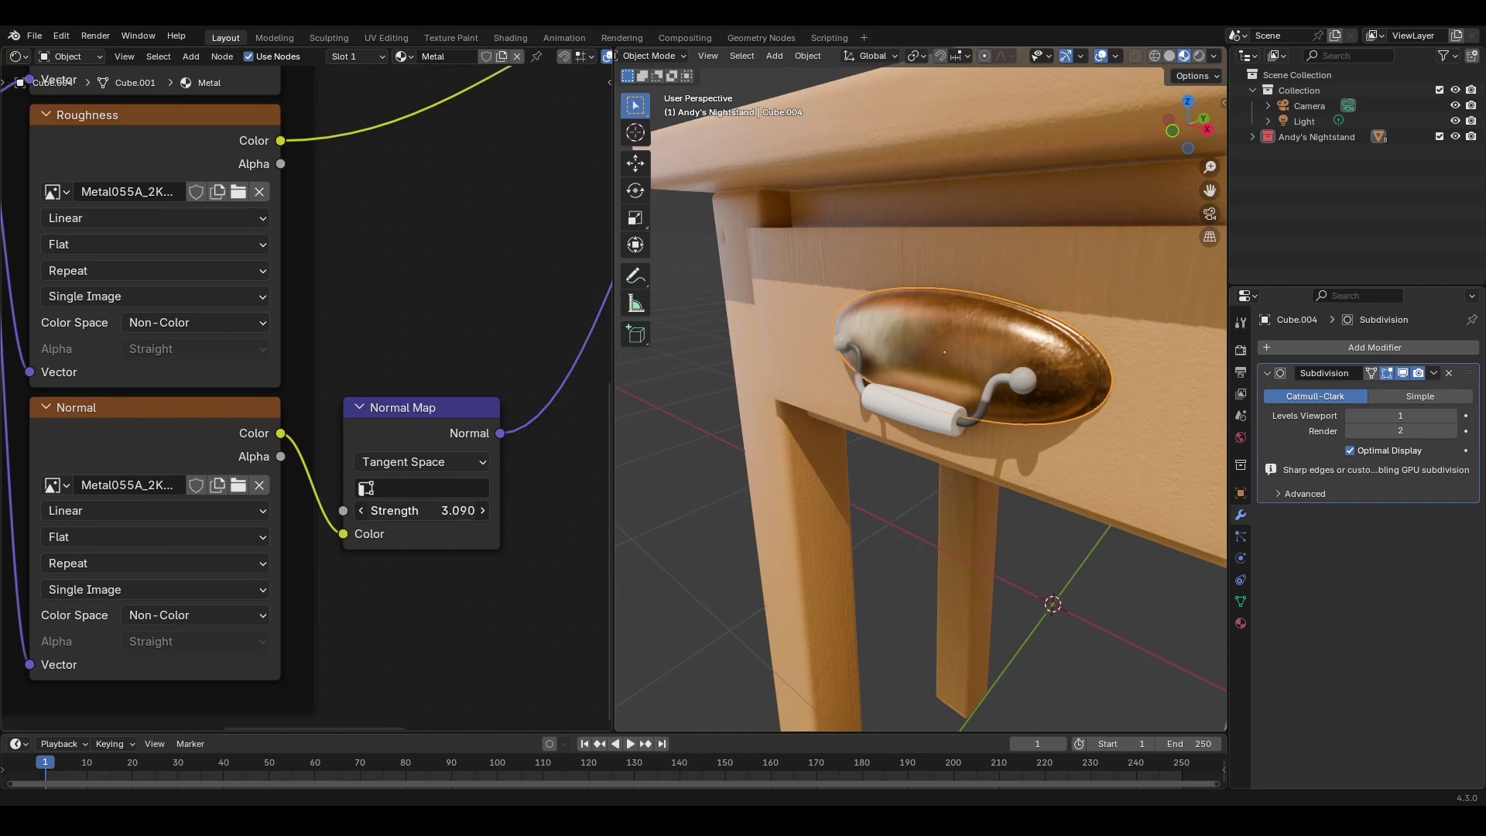
{"action": "left_click_drag", "start_coordinate": [434, 510], "coordinate": [422, 510]}
{"action": "middle_click_drag", "start_coordinate": [974, 401], "coordinate": [985, 360]}
{"action": "scroll", "coordinate": [410, 200], "scroll_direction": "down", "scroll_amount": 2}
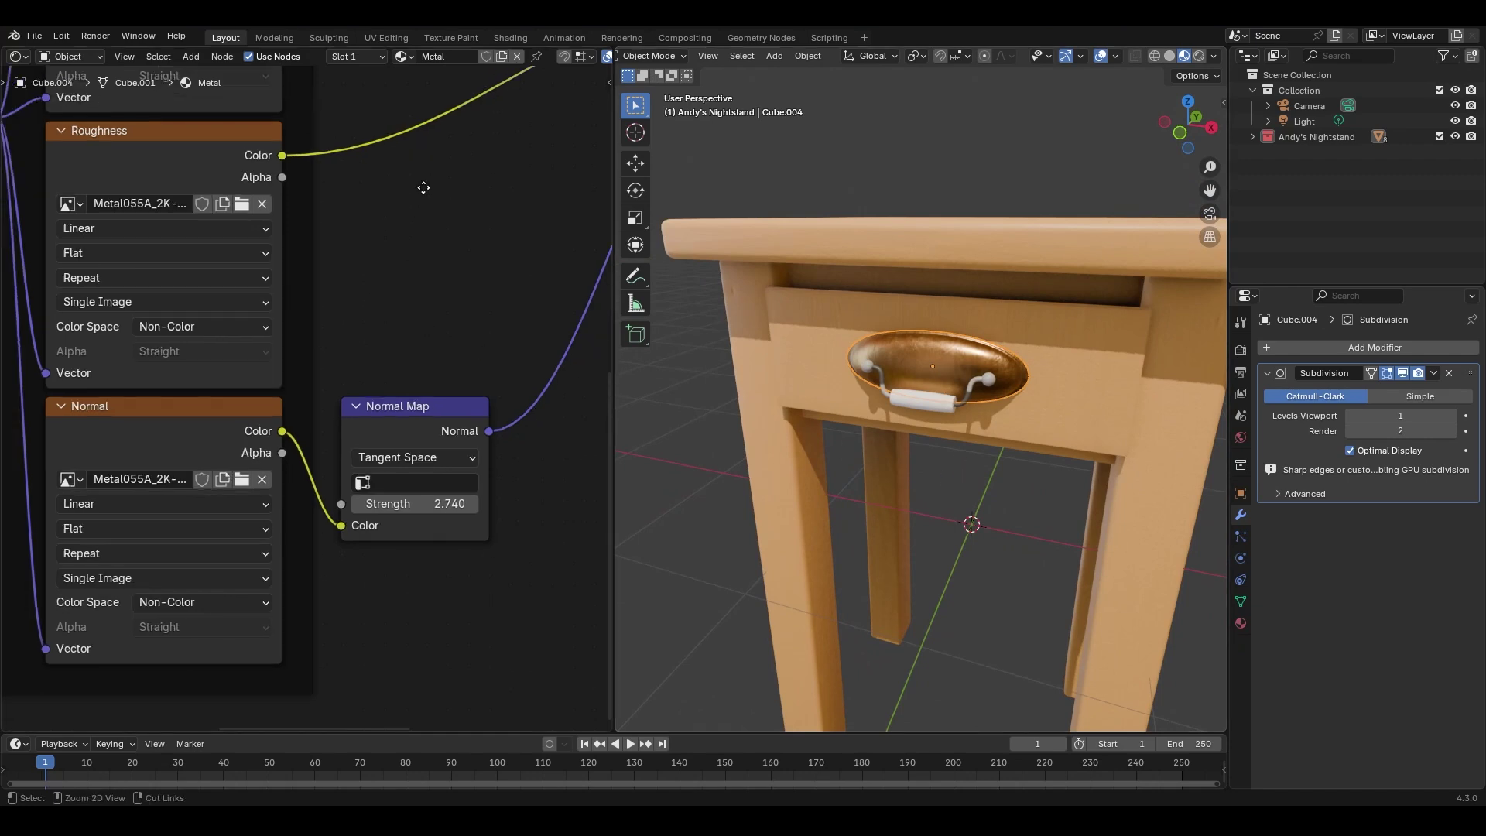
Preview the Roughness texture alone on the handle plate up close, and restore the Principled BSDF as the material's output.
{"action": "left_click", "coordinate": [191, 192], "text": "ctrl+shift"}
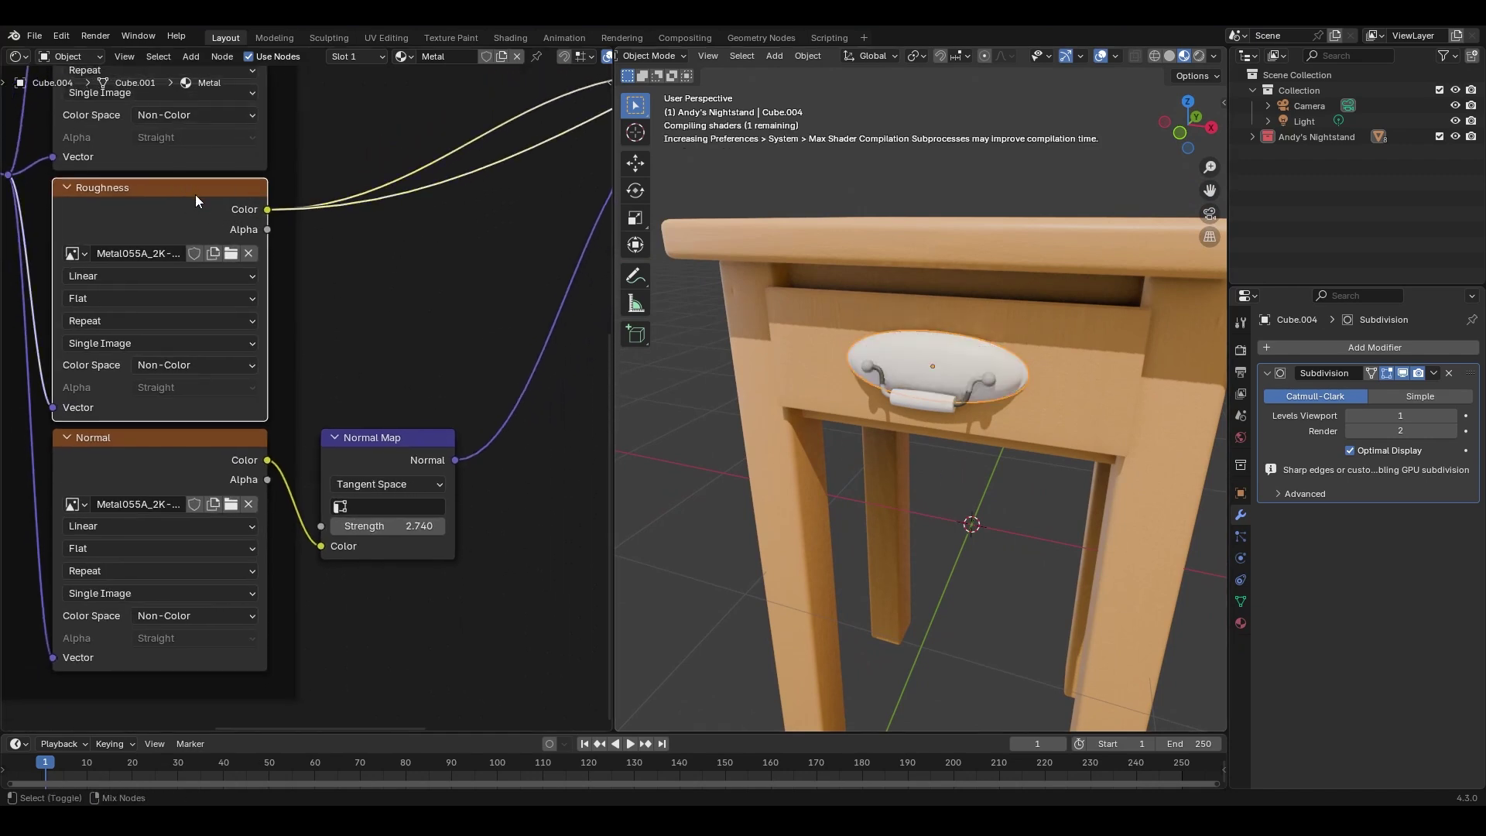
{"action": "middle_click_drag", "start_coordinate": [891, 410], "coordinate": [991, 292]}
{"action": "scroll", "coordinate": [963, 293], "scroll_direction": "up", "scroll_amount": 3}
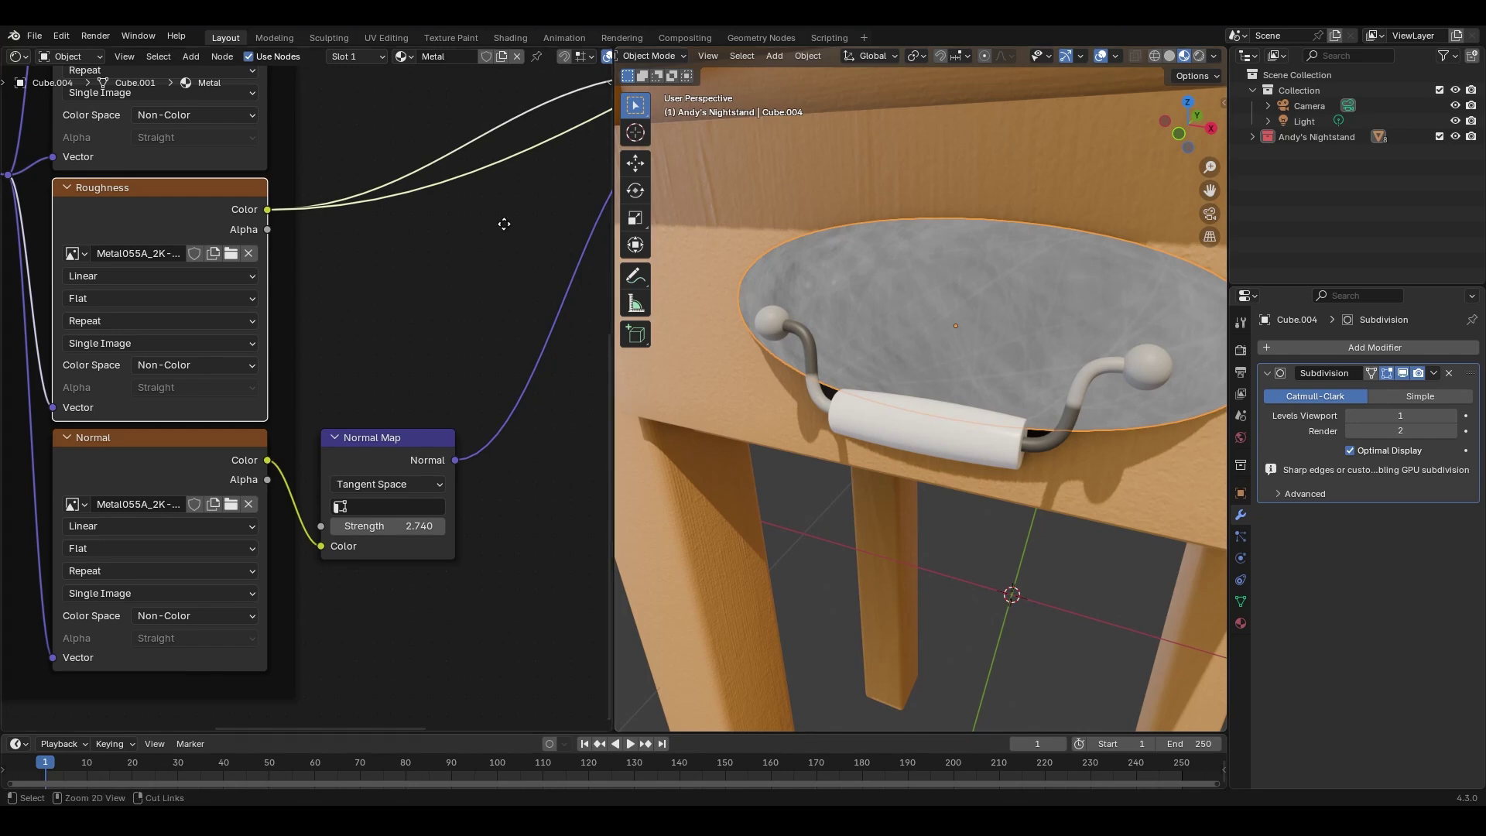
{"action": "scroll", "coordinate": [539, 206], "scroll_direction": "right", "scroll_amount": 5}
{"action": "scroll", "coordinate": [418, 288], "scroll_direction": "up", "scroll_amount": 4}
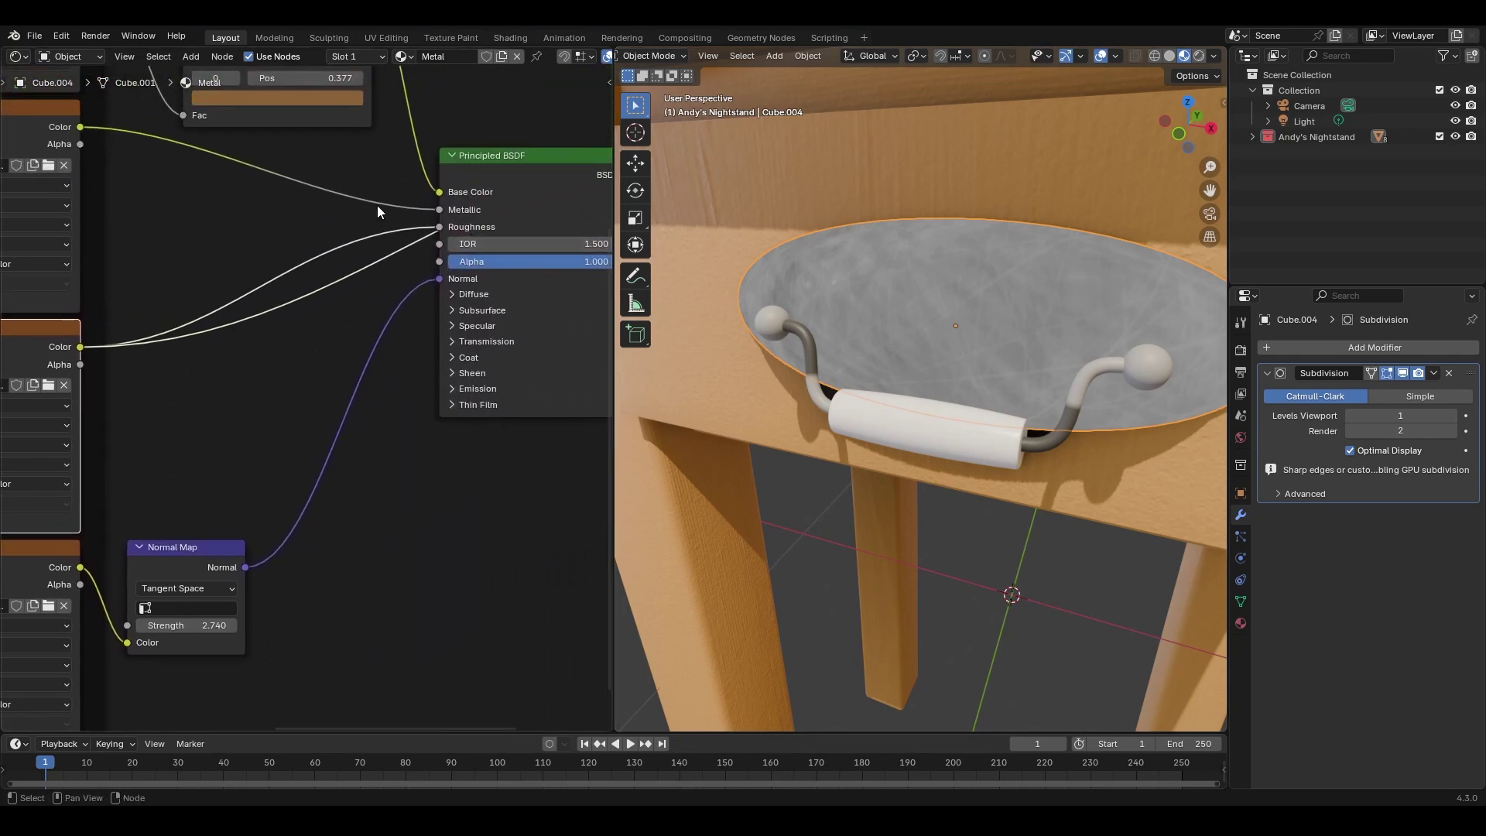
{"action": "scroll", "coordinate": [378, 207], "scroll_direction": "down", "scroll_amount": 3}
{"action": "left_click", "coordinate": [468, 233]}
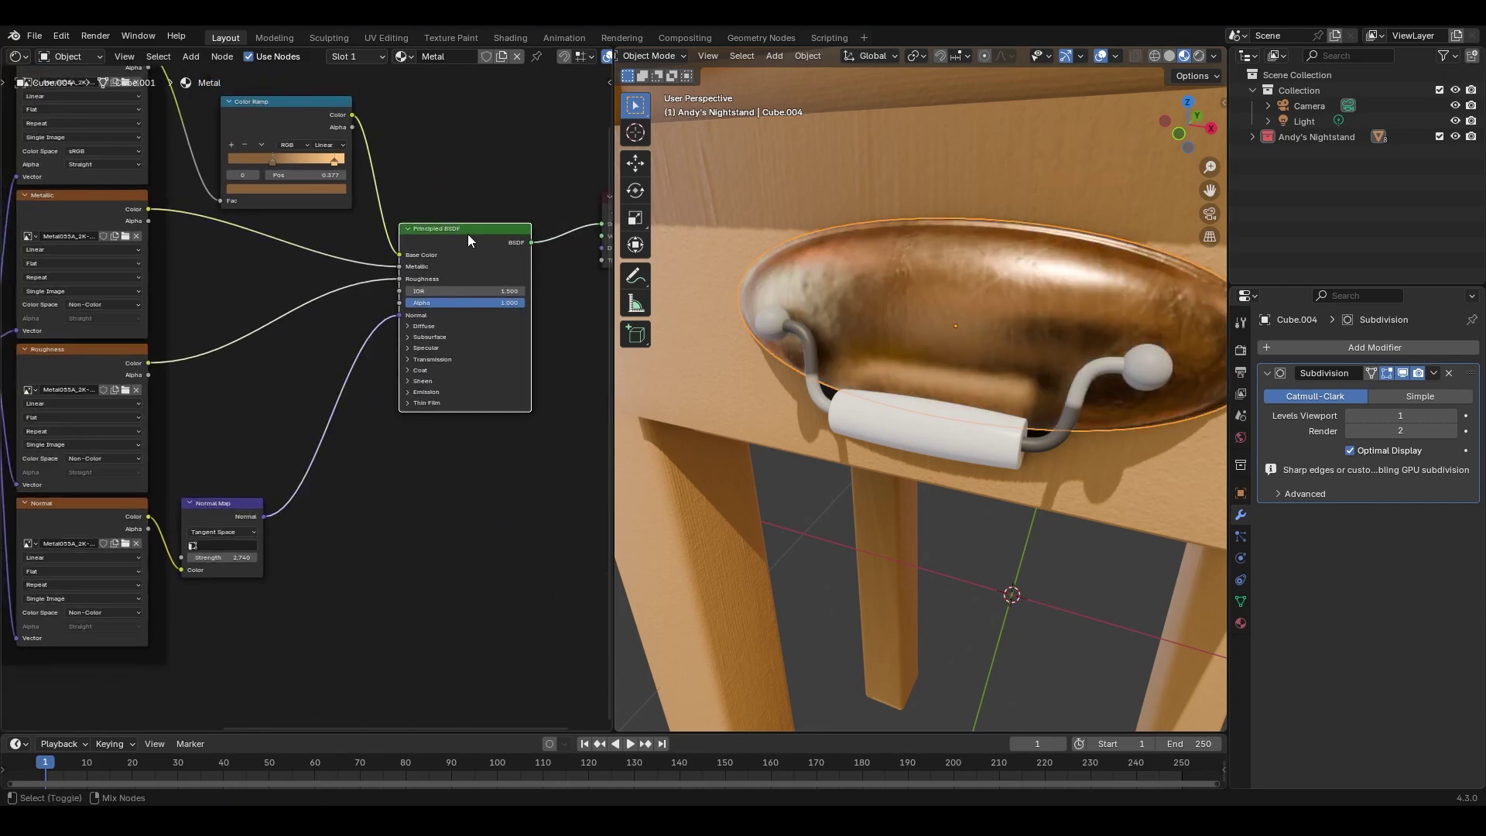
Move the Principled BSDF and Material Output nodes away from the textures and shift the base color's Color Ramp up slightly to make room.
{"action": "scroll", "coordinate": [294, 364], "scroll_direction": "left", "scroll_amount": 2, "text": "ctrl"}
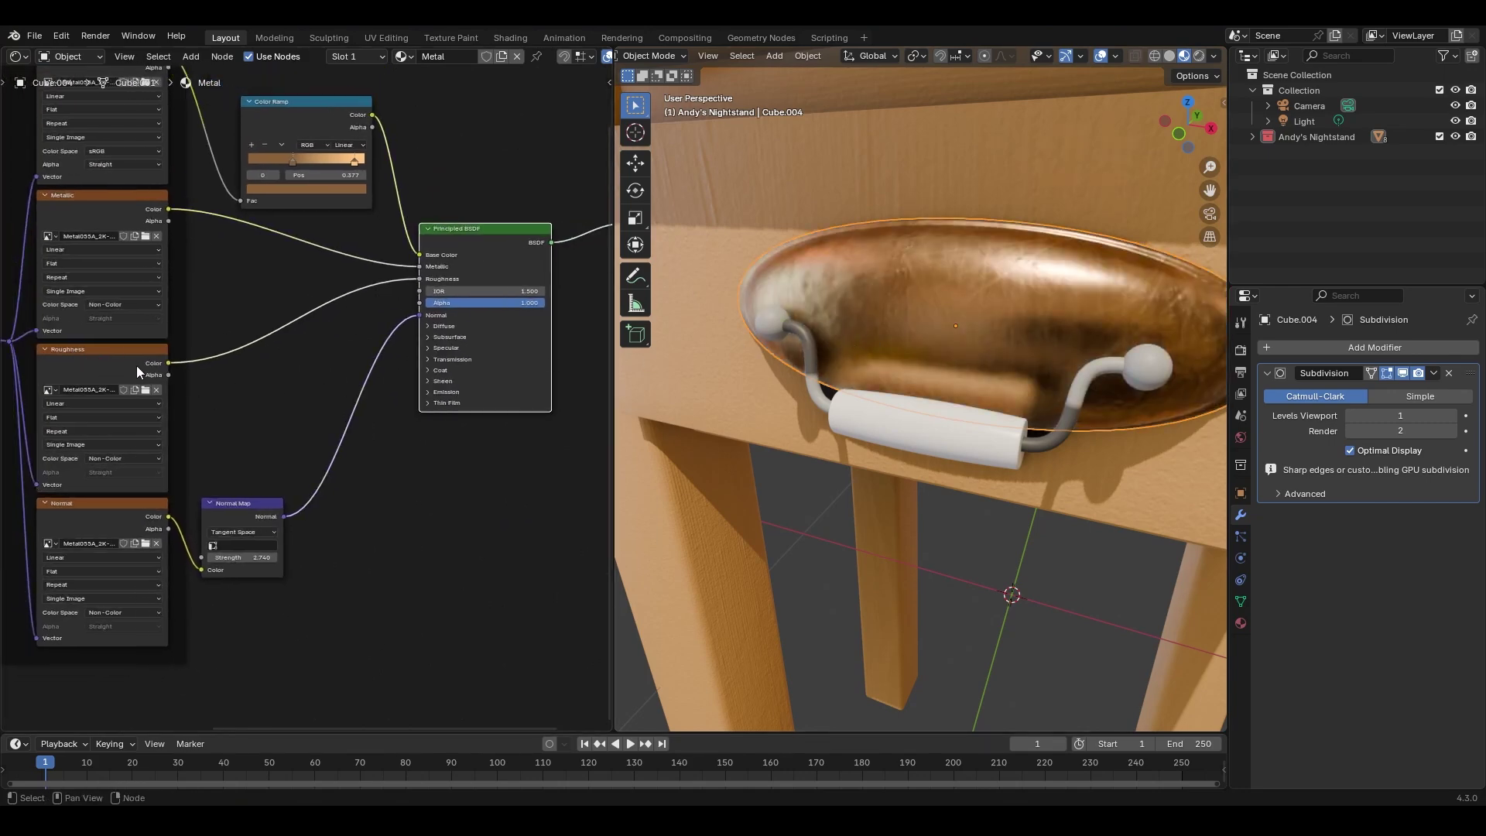
{"action": "scroll", "coordinate": [305, 397], "scroll_direction": "up", "scroll_amount": 2}
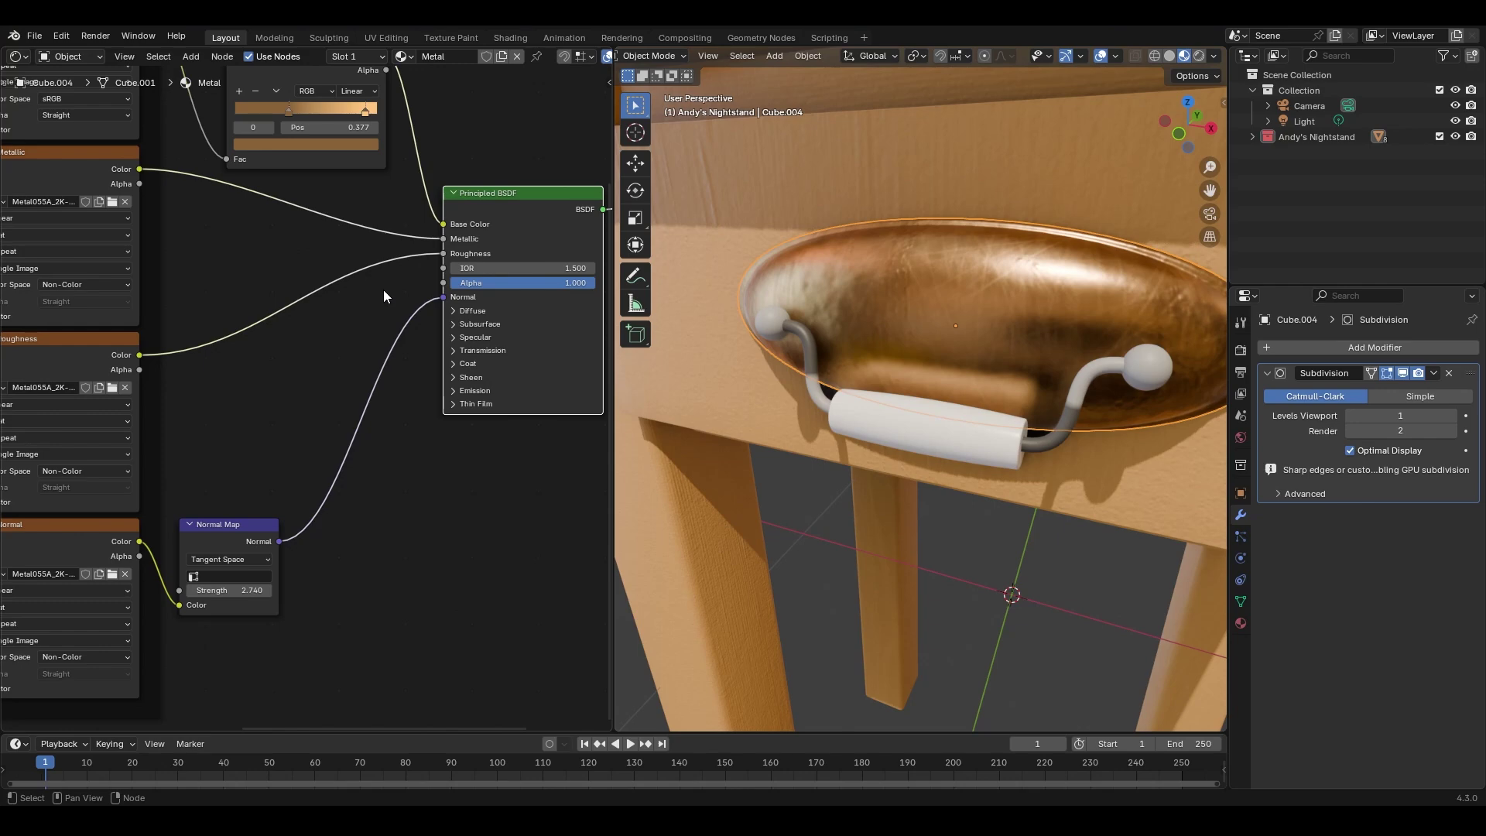
{"action": "scroll", "coordinate": [375, 298], "scroll_direction": "down", "scroll_amount": 2}
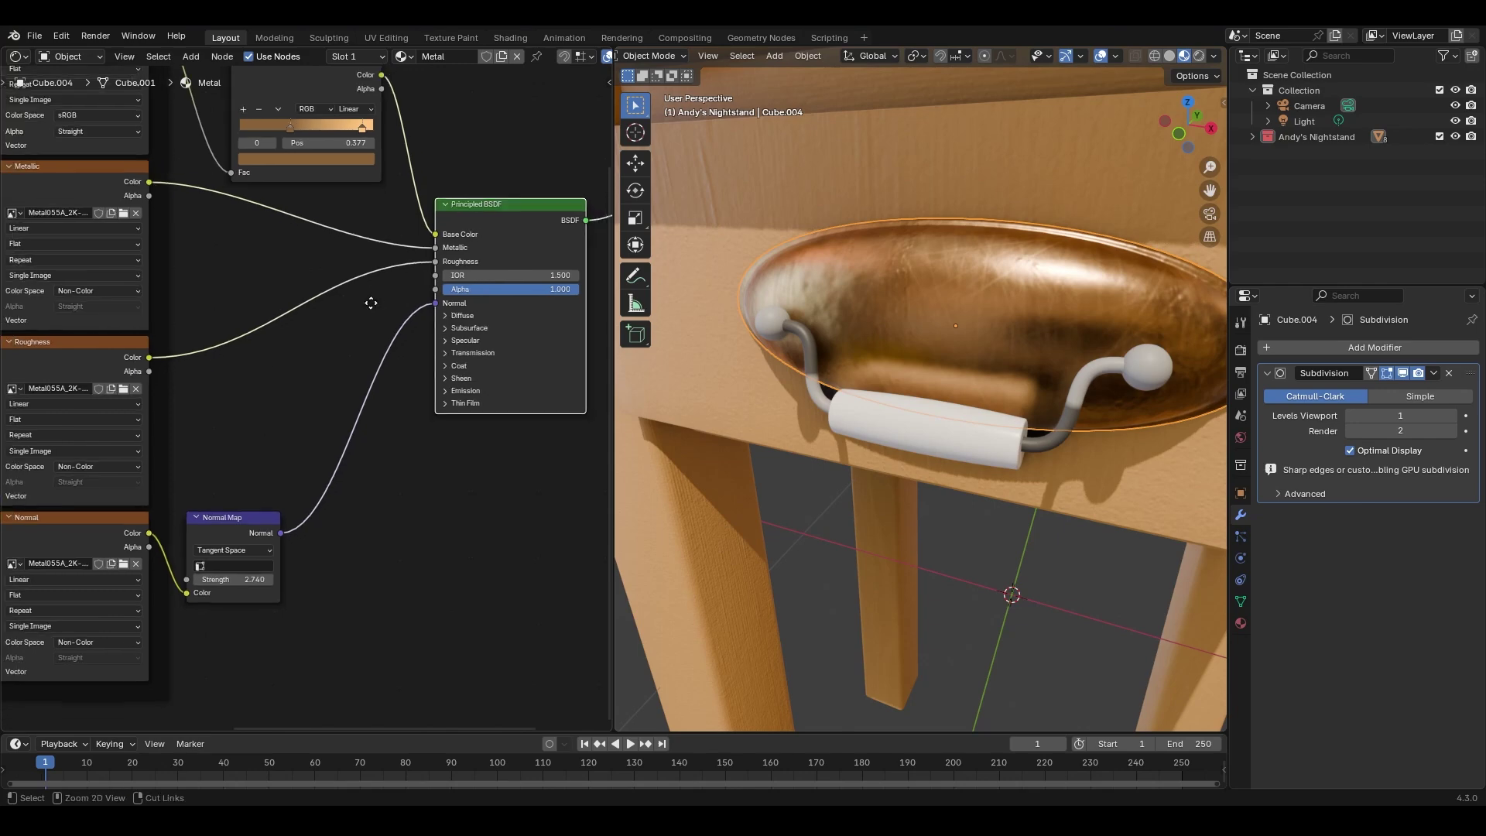
{"action": "middle_click_drag", "start_coordinate": [335, 332], "coordinate": [277, 356], "text": "ctrl"}
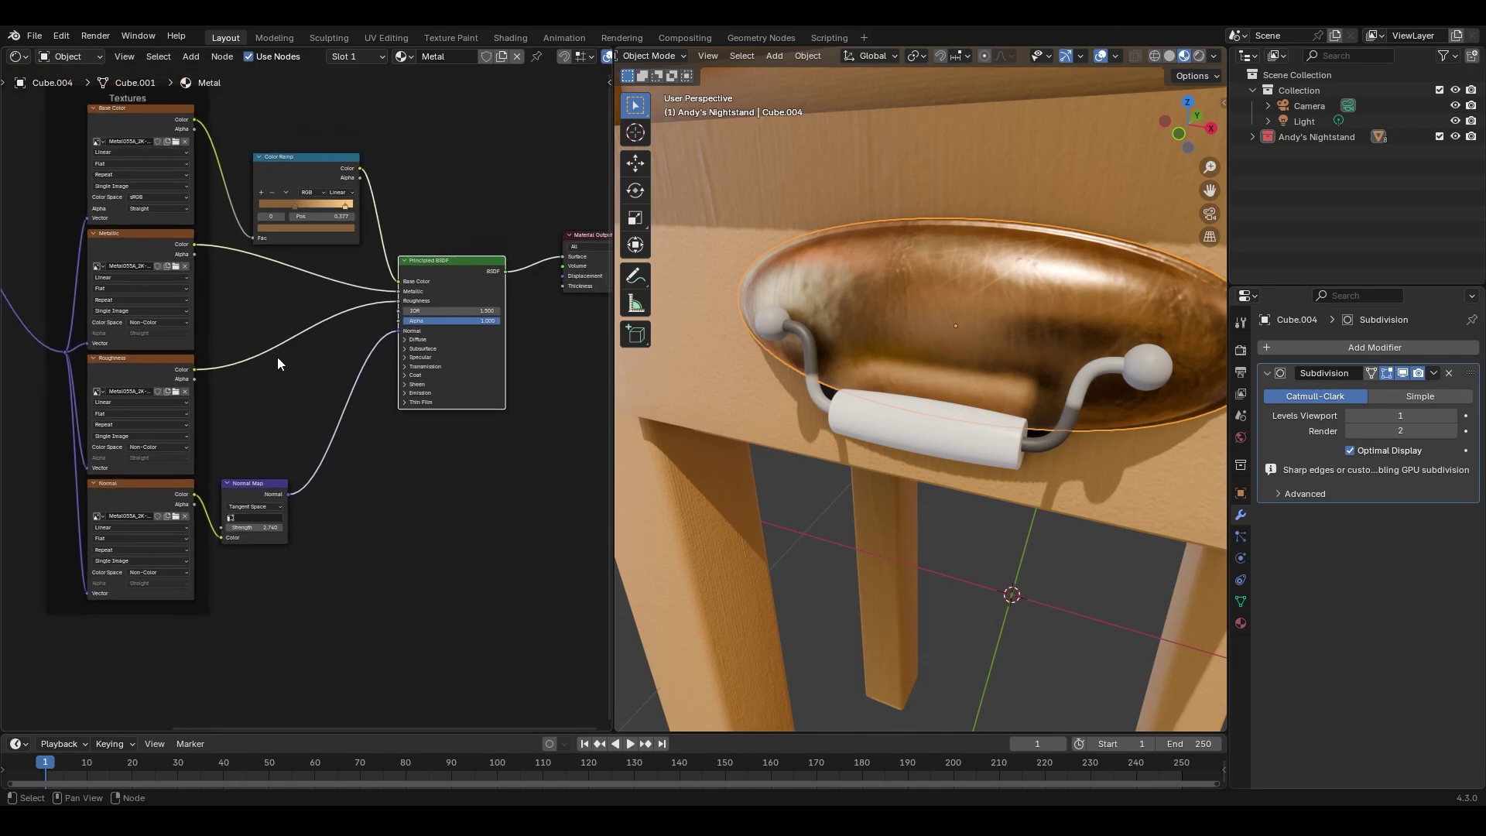
{"action": "scroll", "coordinate": [480, 359], "scroll_direction": "down", "scroll_amount": 2, "text": "ctrl"}
{"action": "left_click_drag", "start_coordinate": [545, 220], "coordinate": [424, 276]}
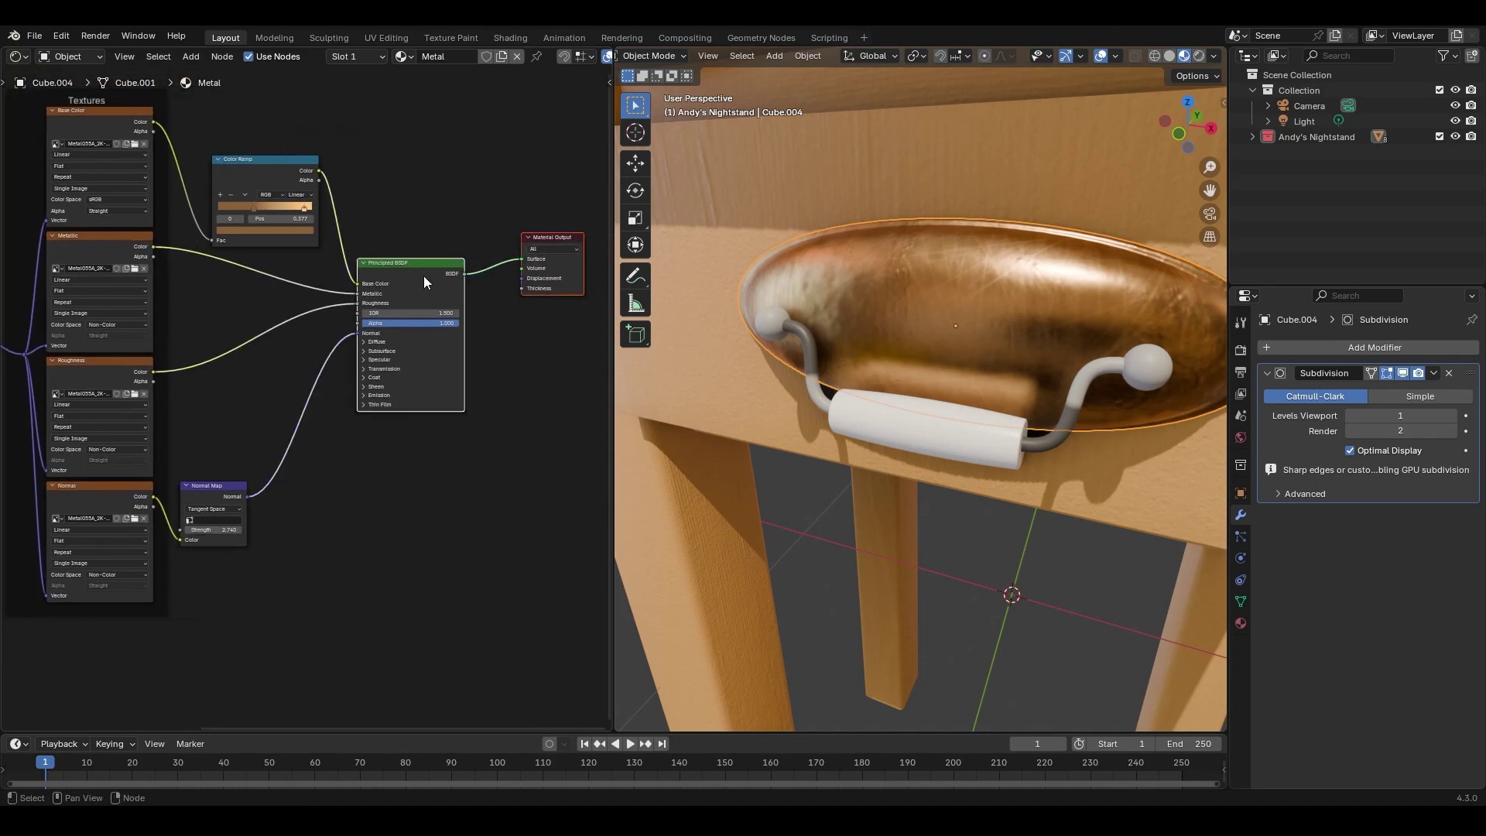
{"action": "key", "text": "g"}
{"action": "left_click", "coordinate": [402, 315]}
{"action": "left_click_drag", "start_coordinate": [284, 203], "coordinate": [292, 188]}
Add a Color Ramp node between the Roughness texture and the Principled BSDF's Roughness input.
{"action": "key", "text": "shift+a"}
{"action": "type", "text": "color"}
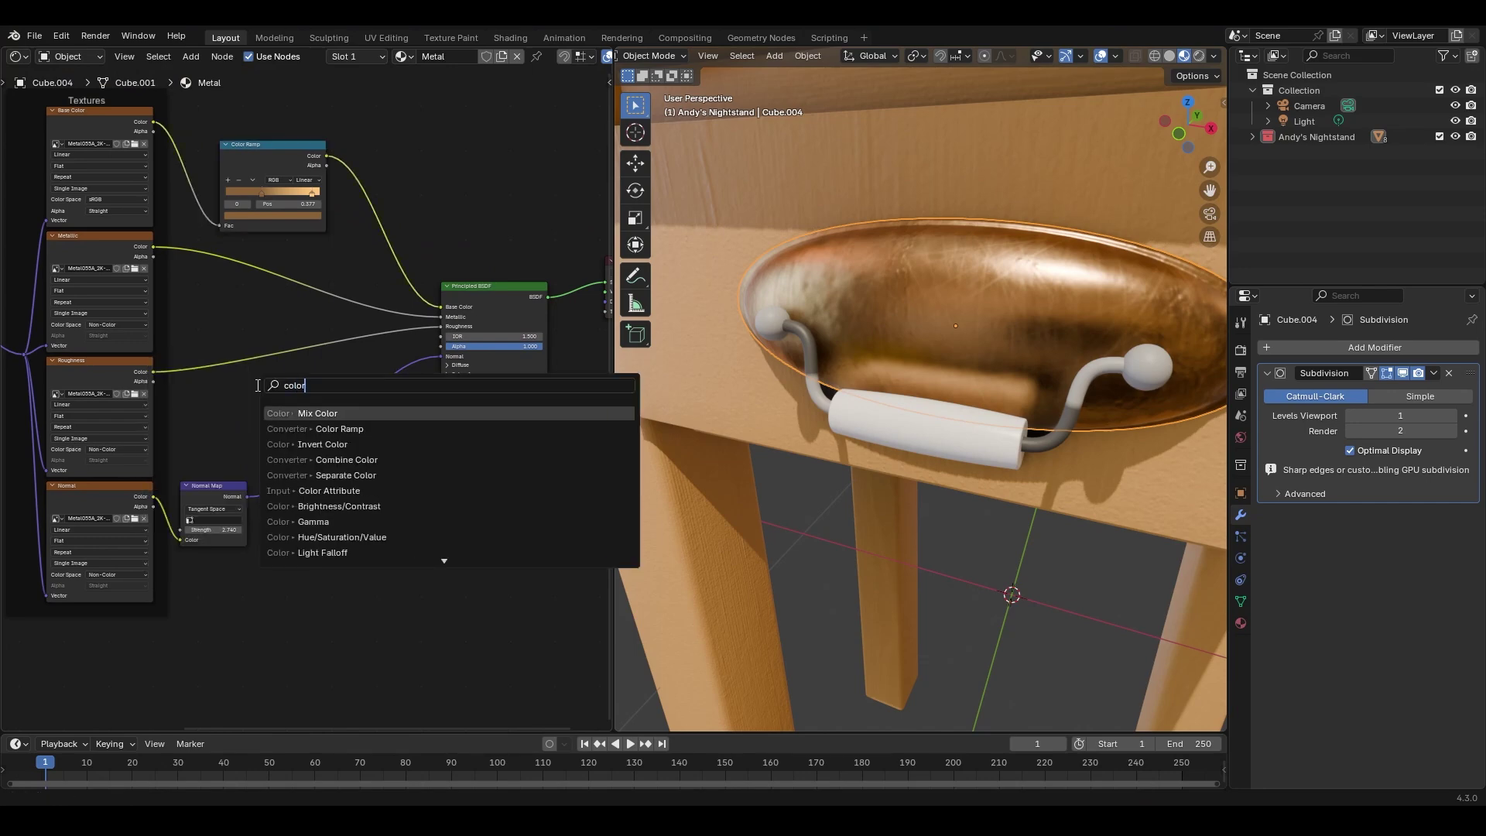
{"action": "left_click", "coordinate": [339, 429]}
{"action": "left_click", "coordinate": [283, 388]}
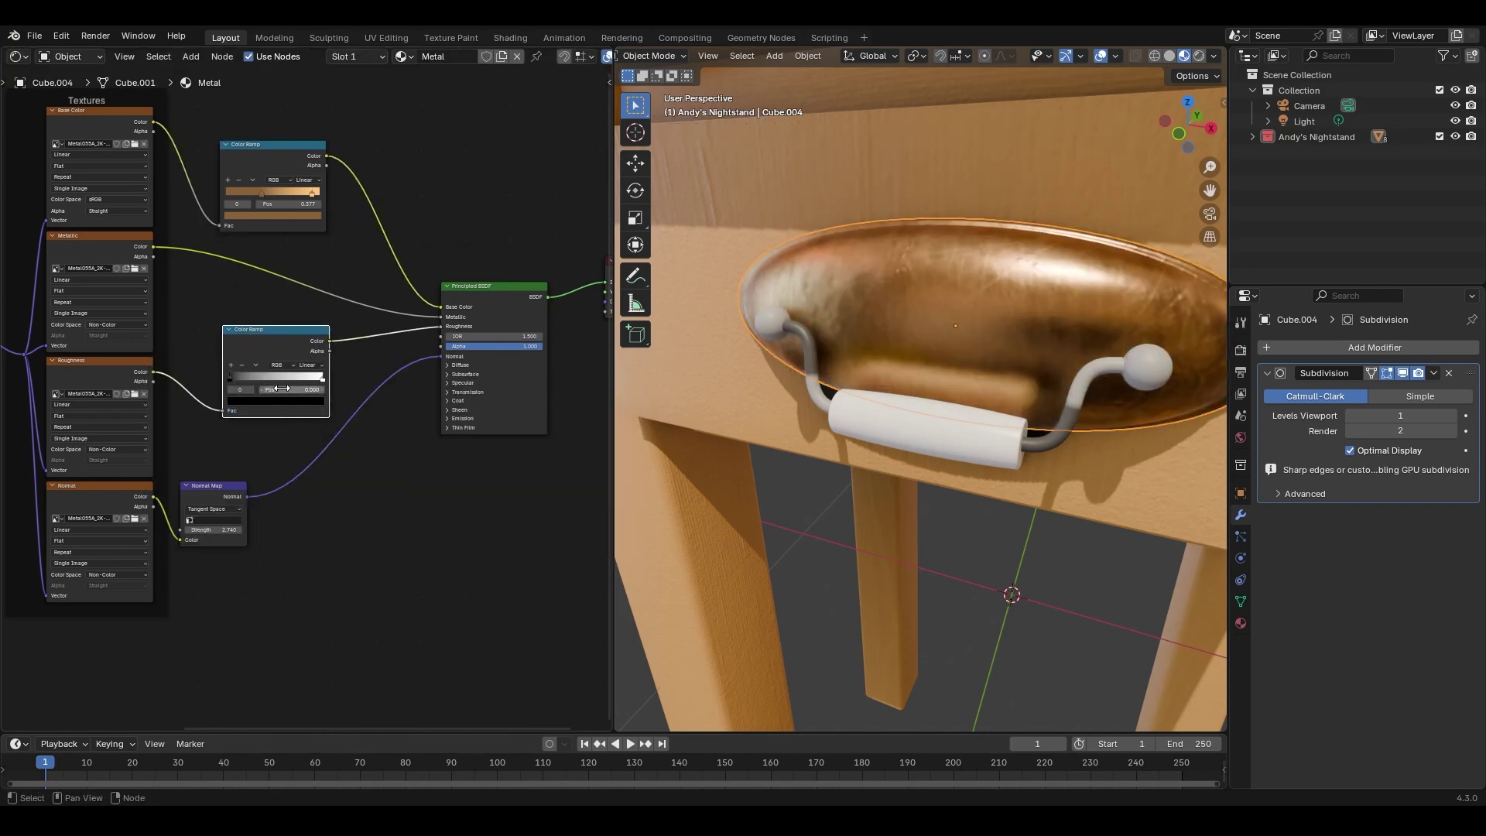
Adjust the roughness Color Ramp's white stop to 0.927 and black stop to 0.073, previewing the ramp's output on the handle plate.
{"action": "scroll", "coordinate": [281, 389], "scroll_direction": "up", "scroll_amount": 2}
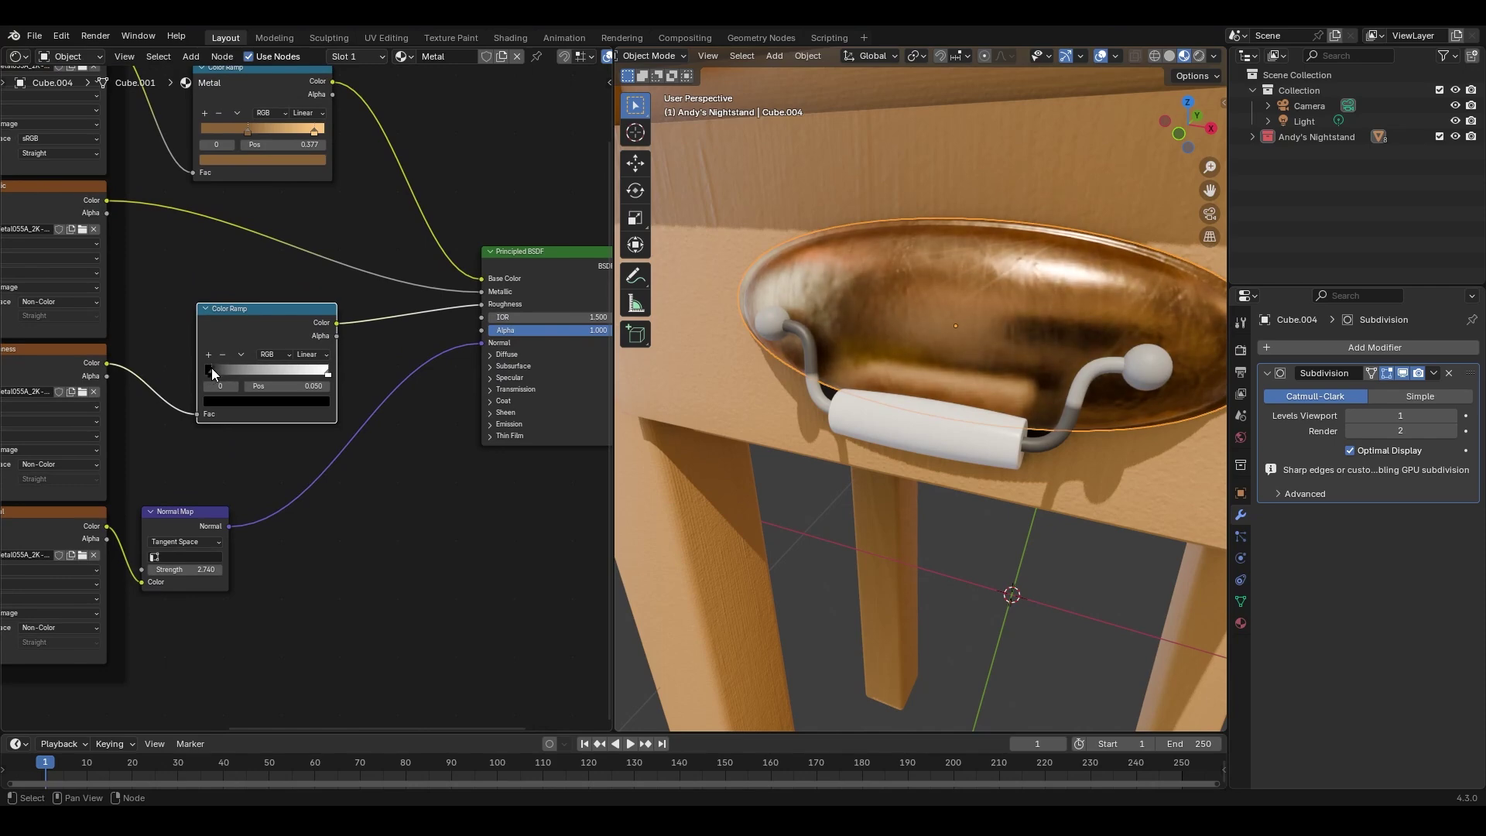
{"action": "left_click_drag", "start_coordinate": [327, 372], "coordinate": [301, 373]}
{"action": "middle_click_drag", "start_coordinate": [1076, 333], "coordinate": [994, 318]}
{"action": "middle_click_drag", "start_coordinate": [957, 412], "coordinate": [954, 370]}
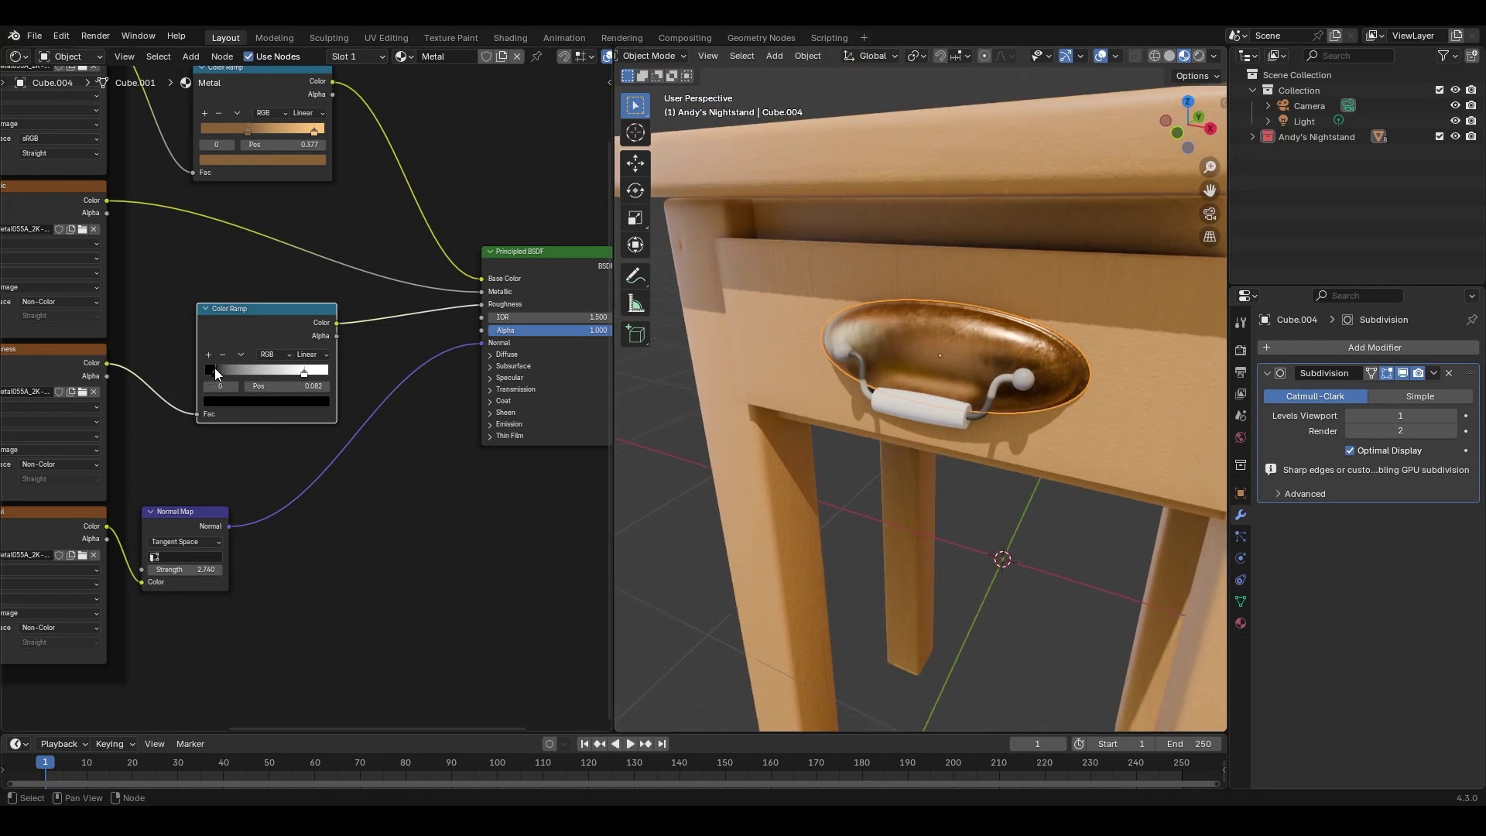
{"action": "left_click_drag", "start_coordinate": [304, 372], "coordinate": [313, 373]}
{"action": "middle_click_drag", "start_coordinate": [892, 373], "coordinate": [759, 370]}
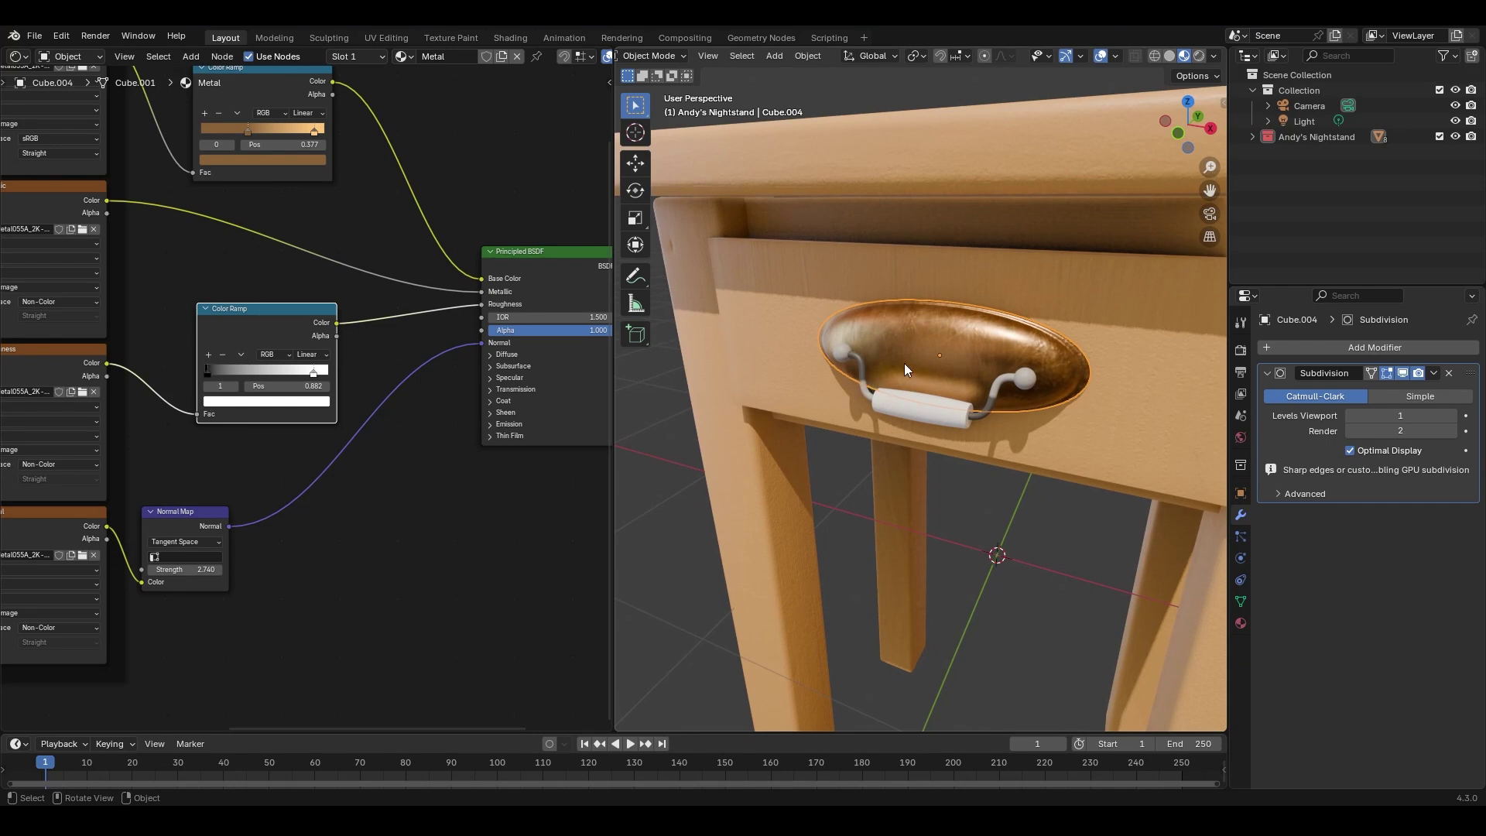
{"action": "left_click", "coordinate": [273, 317], "text": "ctrl+shift"}
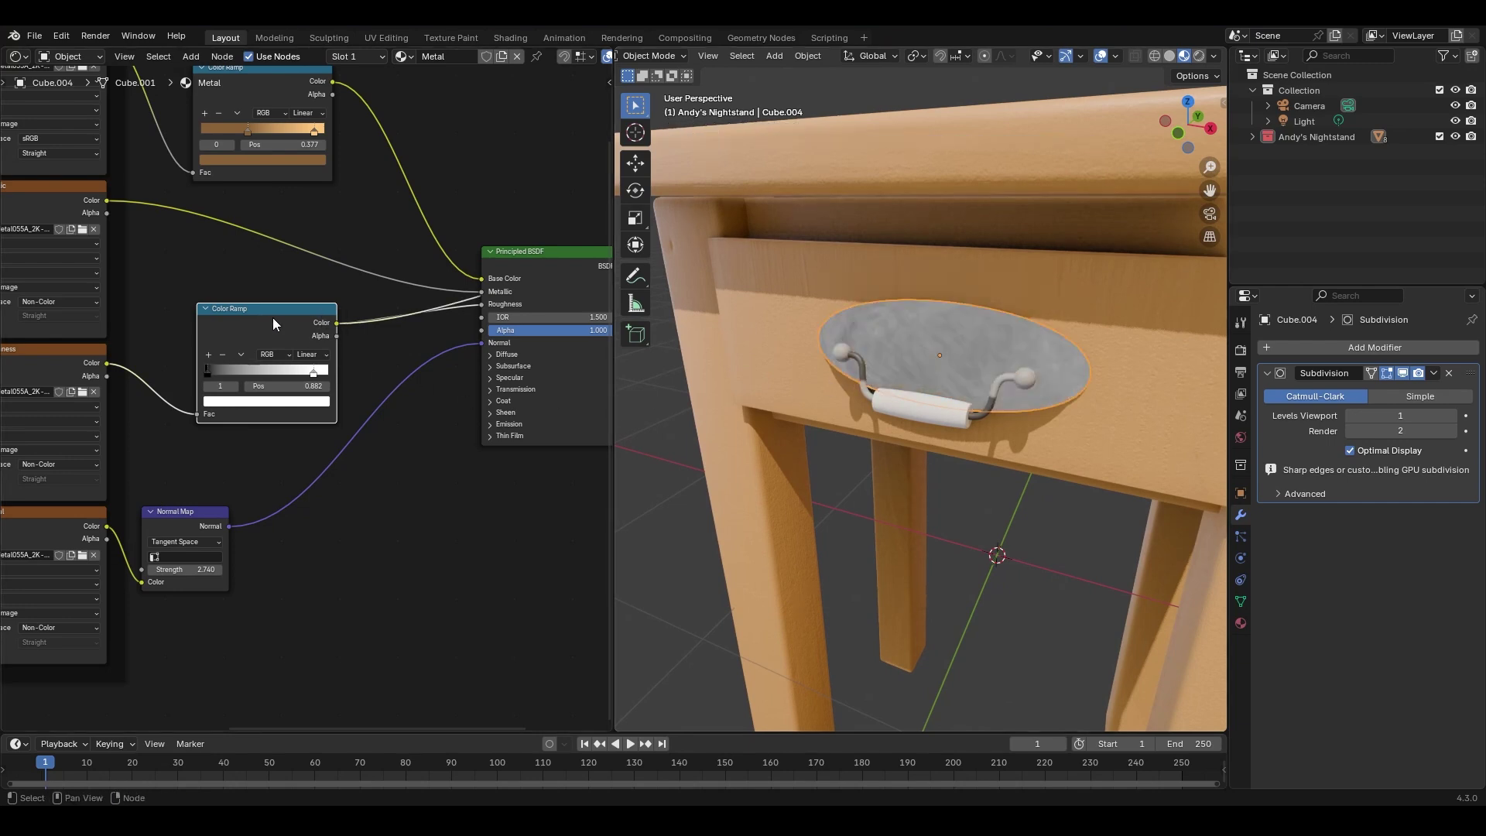
{"action": "left_click_drag", "start_coordinate": [209, 373], "coordinate": [235, 373]}
{"action": "mouse_move", "coordinate": [314, 372]}
{"action": "left_mouse_down"}
{"action": "mouse_move", "coordinate": [214, 375]}
{"action": "mouse_move", "coordinate": [323, 373]}
{"action": "left_mouse_up"}
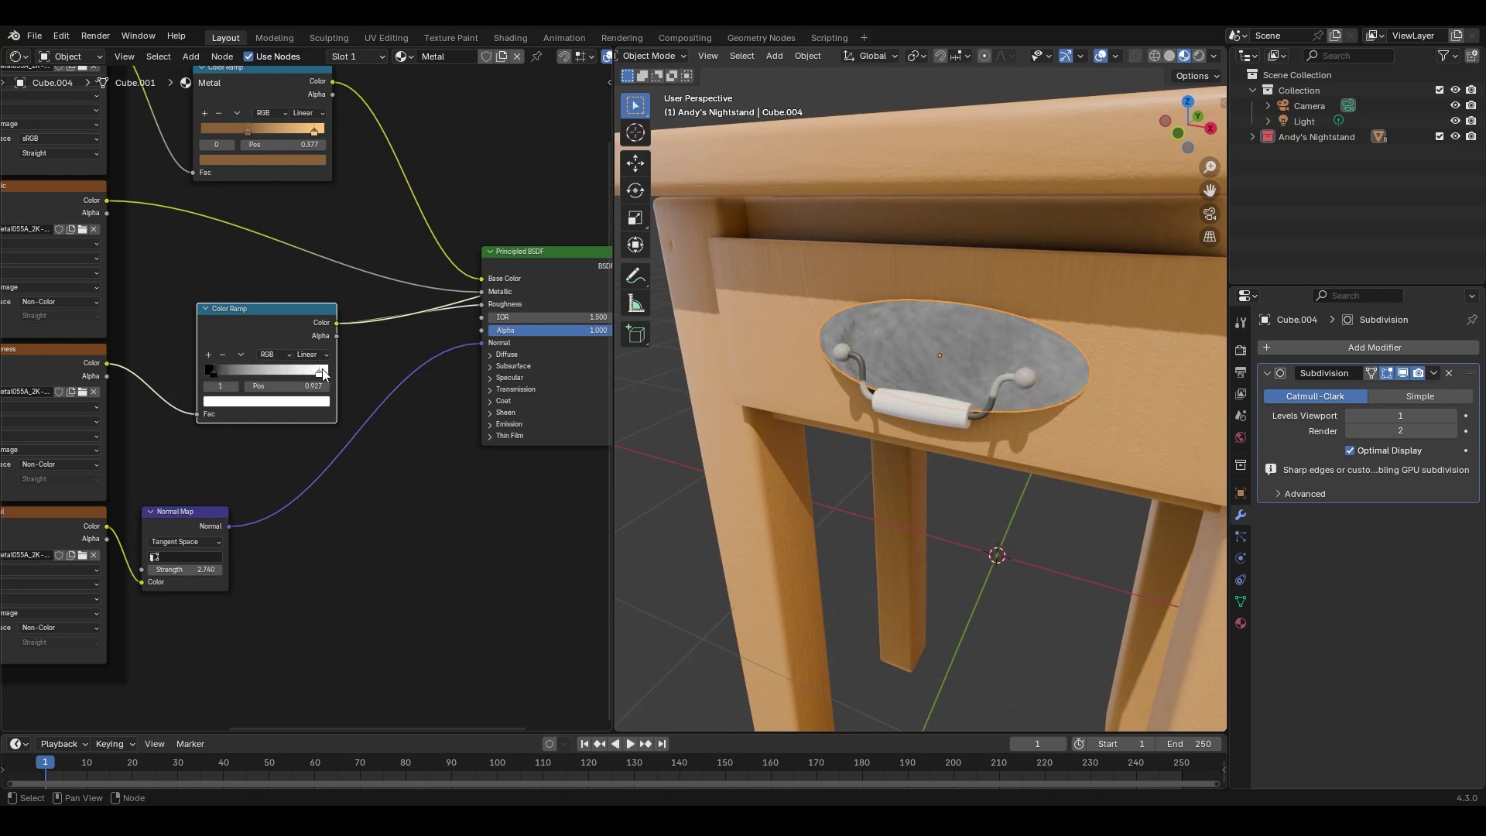
{"action": "left_click", "coordinate": [541, 257], "text": "ctrl+shift"}
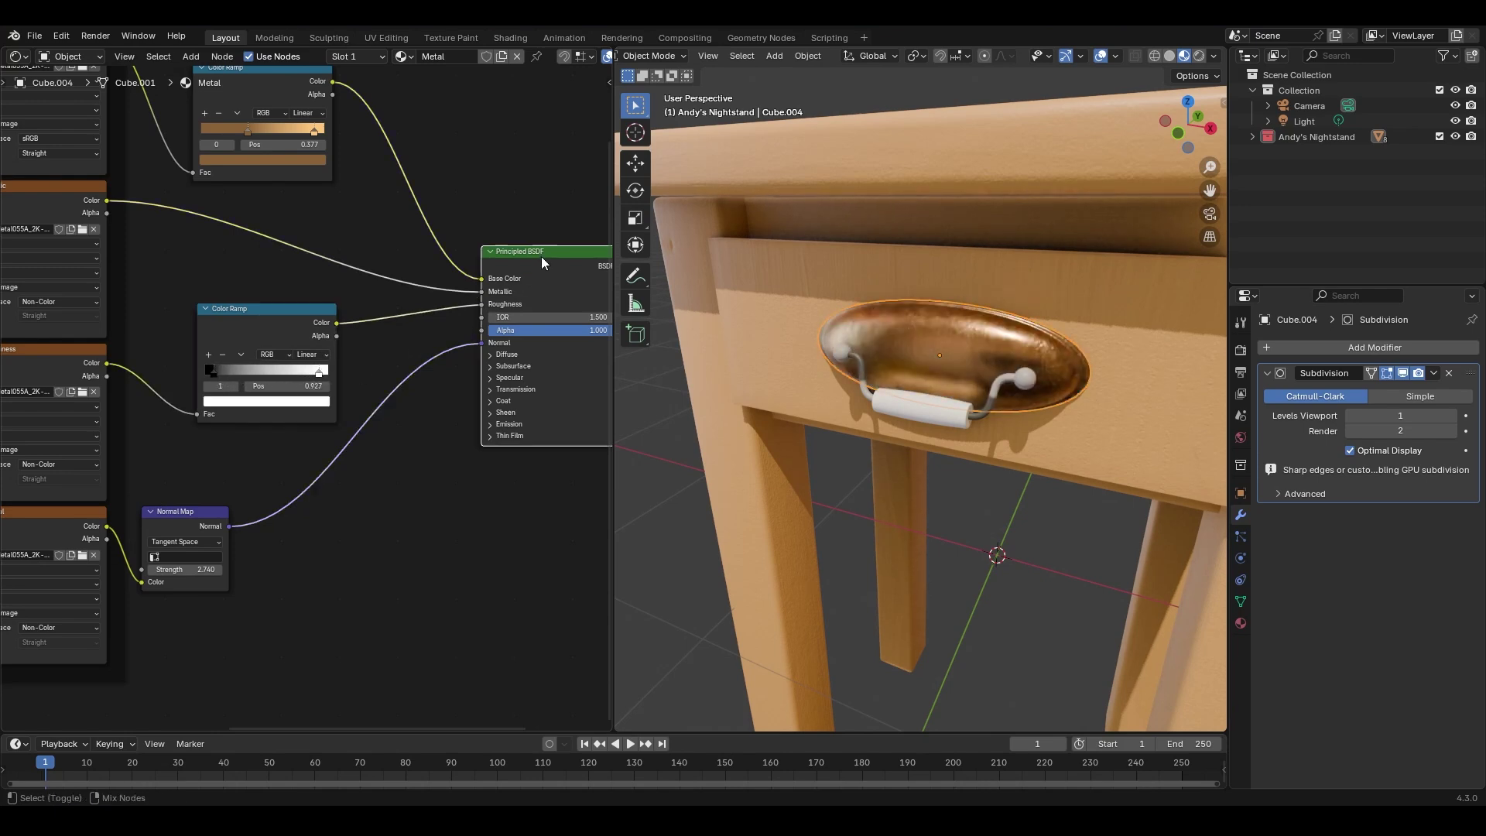
{"action": "left_click", "coordinate": [211, 371]}
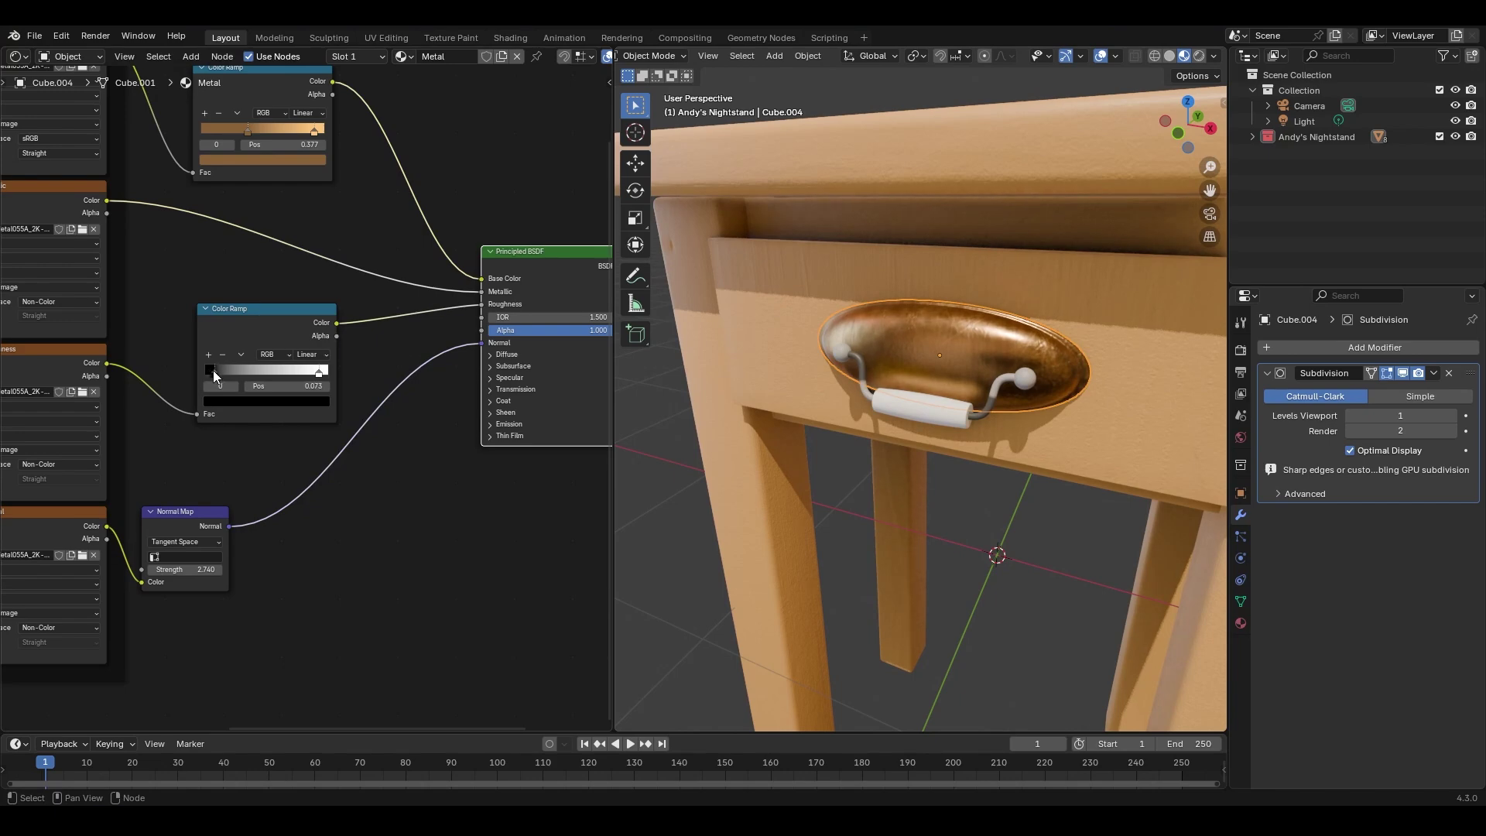
Preview the Metallic texture on its own on the drawer handle's backplate.
{"action": "middle_click_drag", "start_coordinate": [833, 367], "coordinate": [966, 387]}
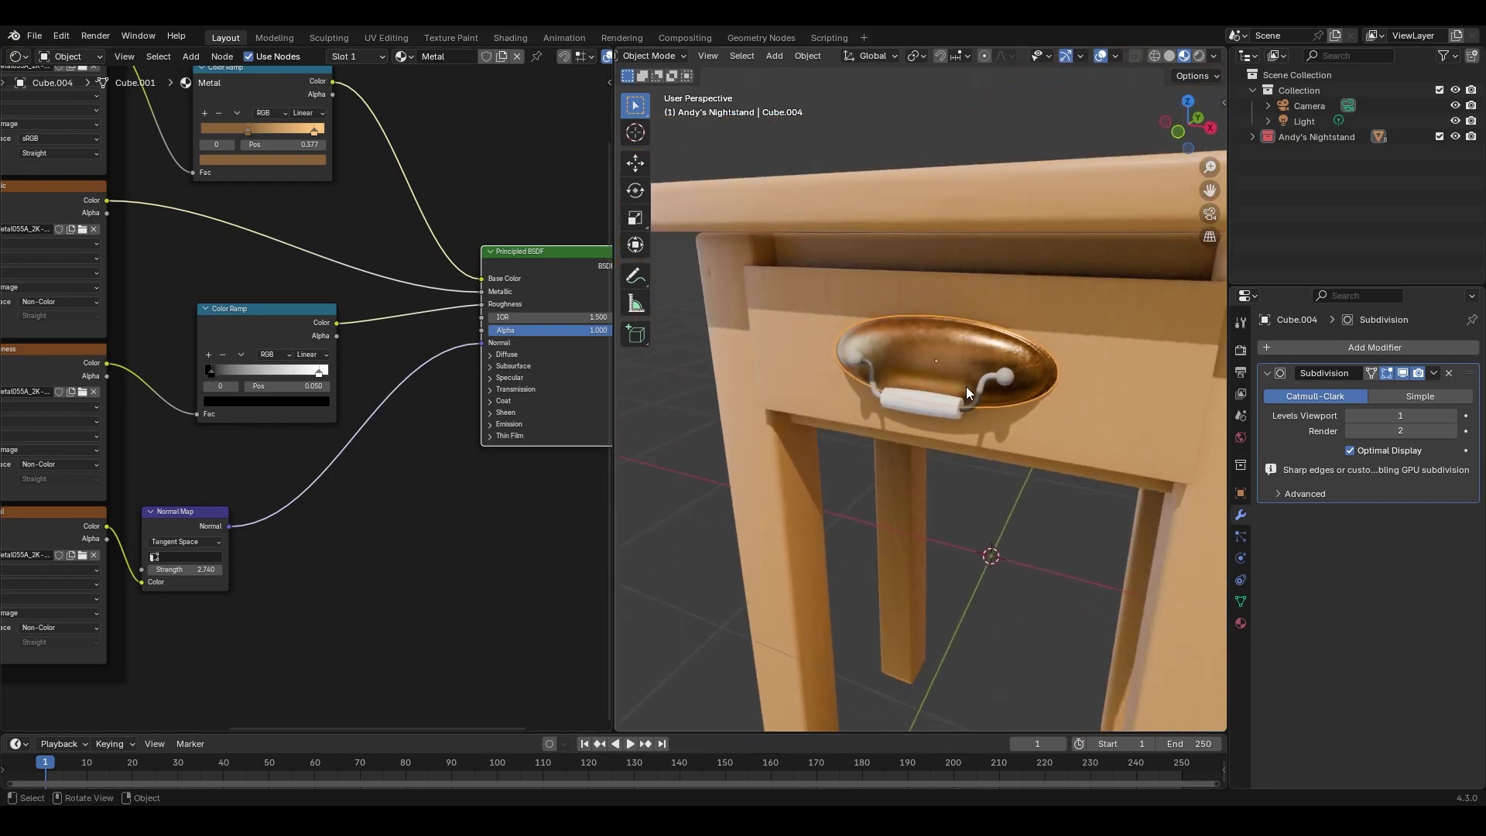
{"action": "middle_click_drag", "start_coordinate": [451, 247], "coordinate": [532, 283]}
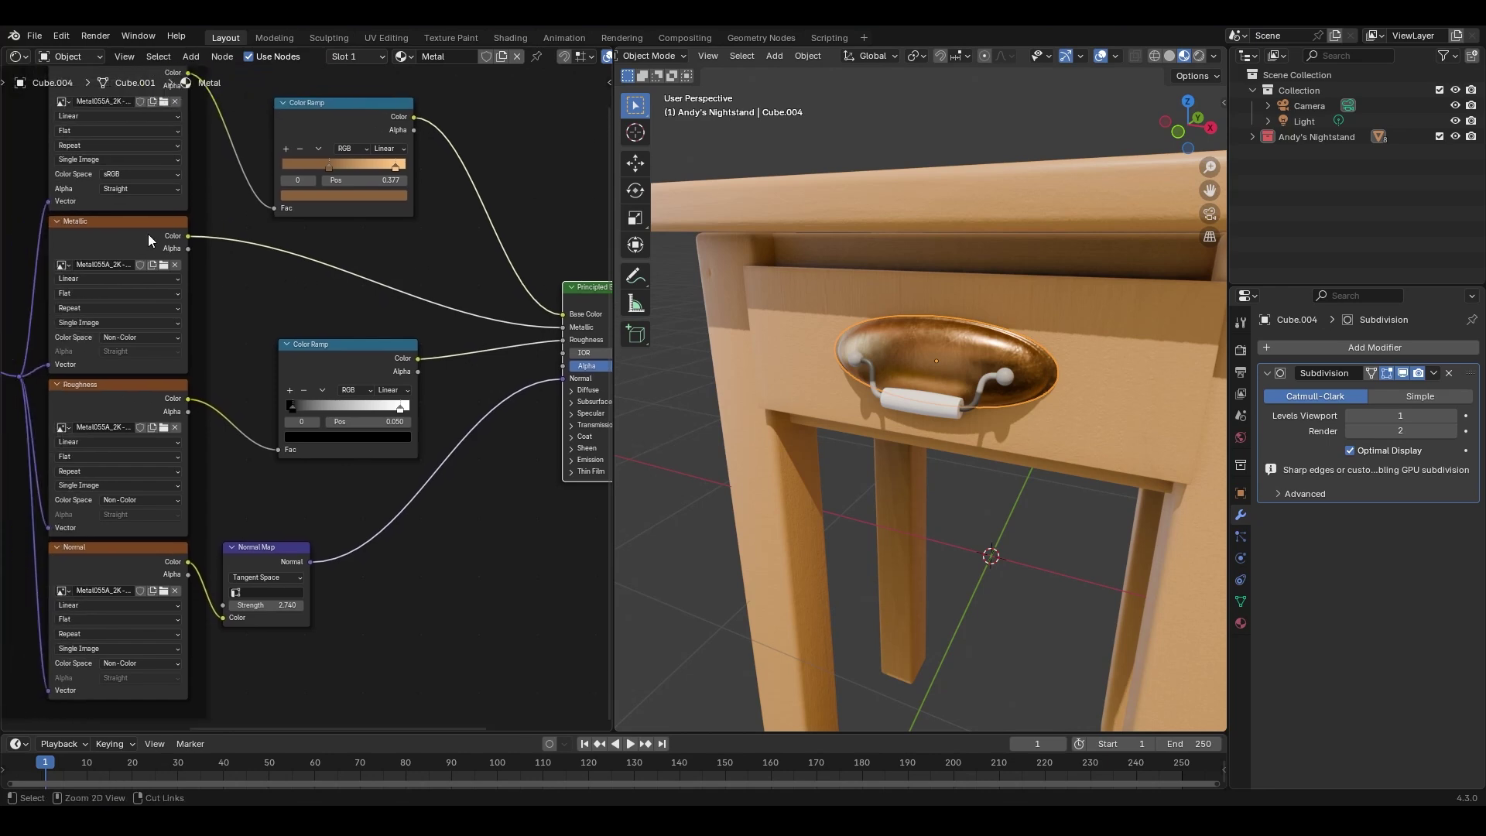
{"action": "left_click", "coordinate": [142, 226], "text": "ctrl+shift"}
{"action": "middle_click_drag", "start_coordinate": [951, 342], "coordinate": [972, 317]}
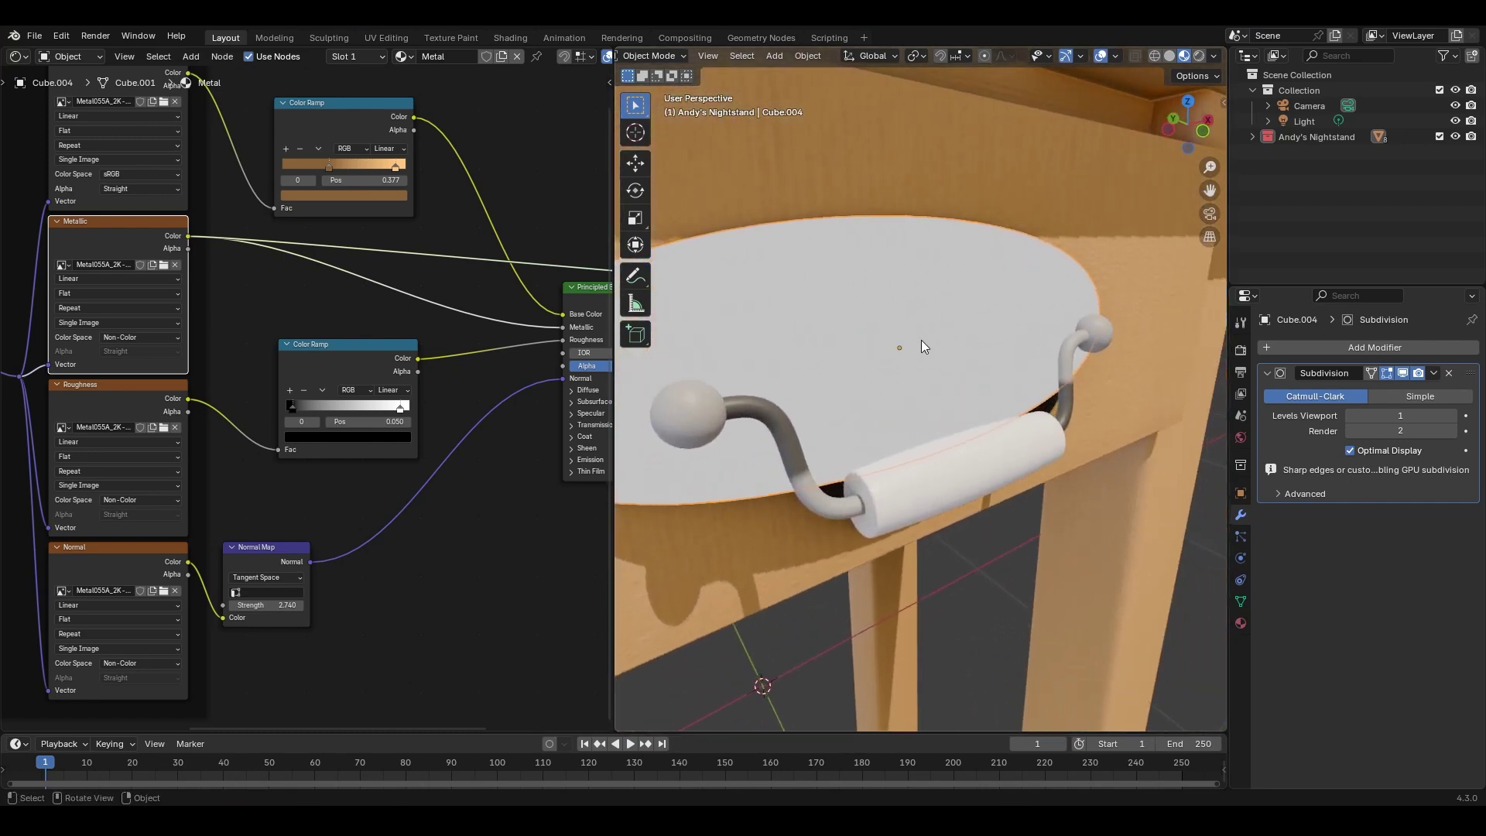
Set the Mapping node's X location to 0.56 m to shift the metal texture across the backplate.
{"action": "middle_click_drag", "start_coordinate": [248, 305], "coordinate": [514, 305], "text": "shift"}
{"action": "middle_click_drag", "start_coordinate": [151, 376], "coordinate": [380, 414], "text": "shift"}
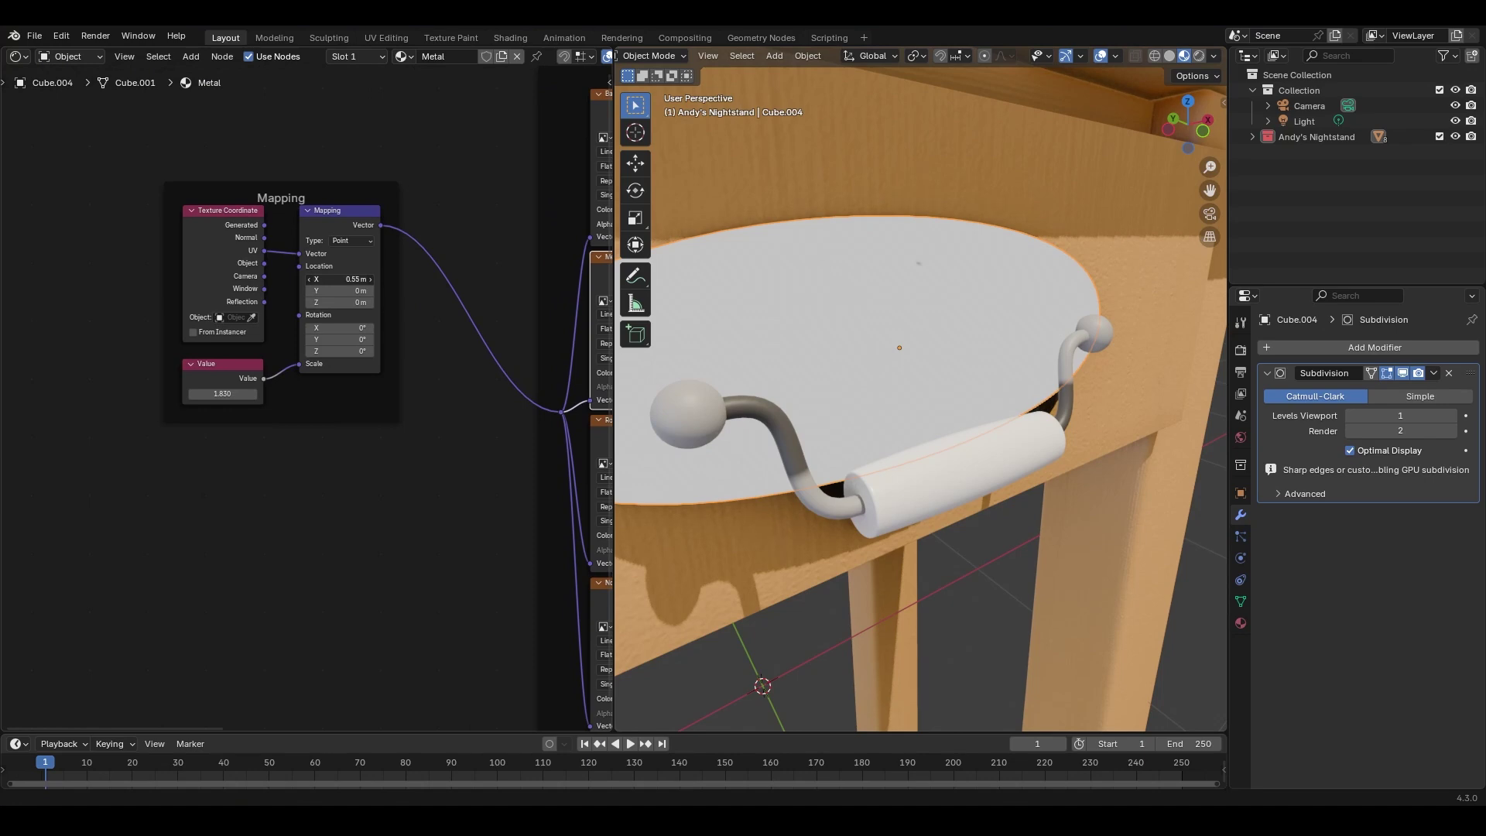
{"action": "middle_click_drag", "start_coordinate": [876, 294], "coordinate": [889, 308]}
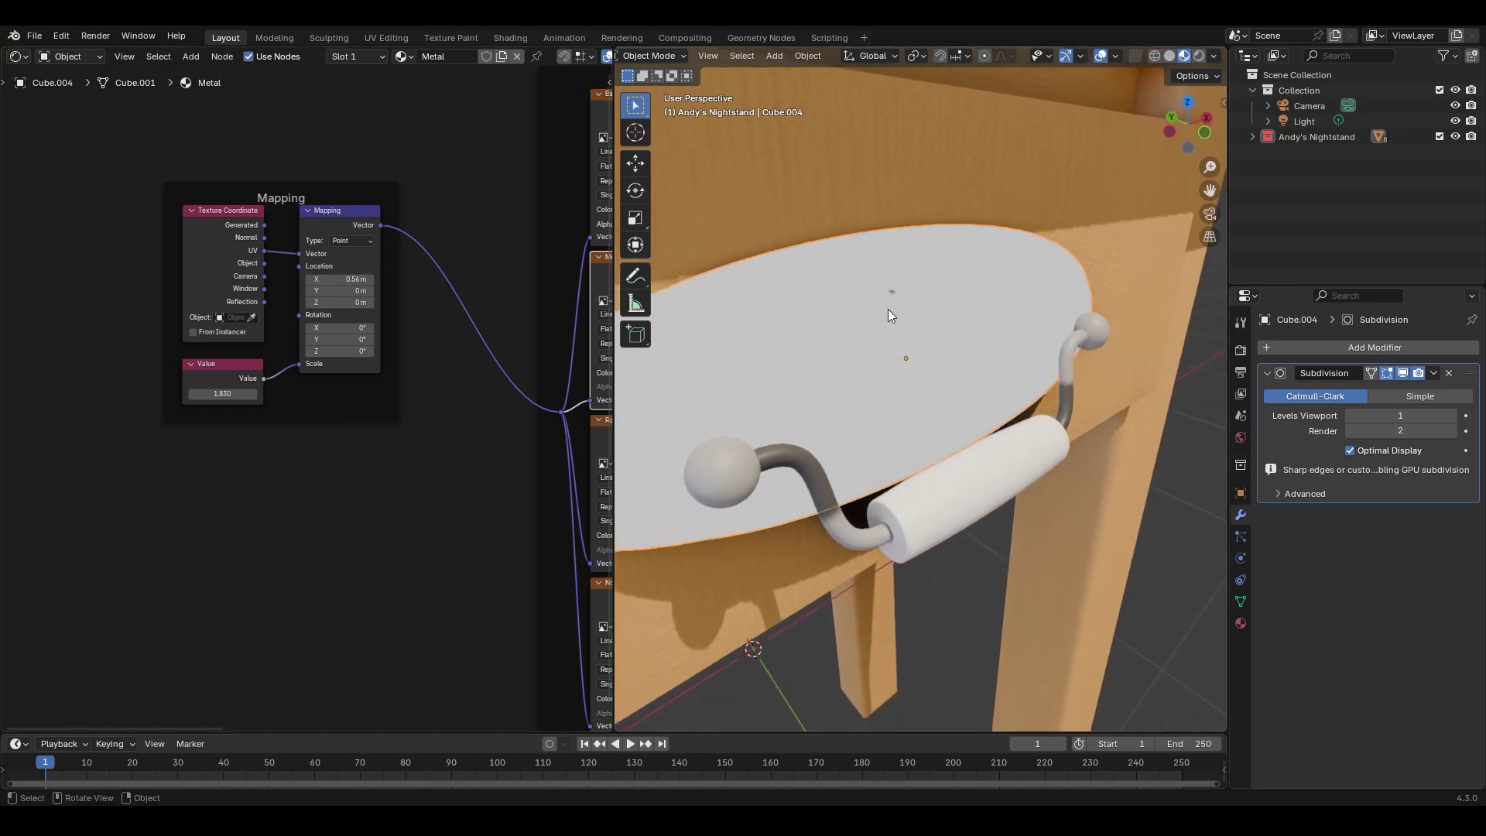
Restore the full metal material by connecting the Principled BSDF back to the Material Output's surface.
{"action": "middle_click_drag", "start_coordinate": [503, 302], "coordinate": [230, 300]}
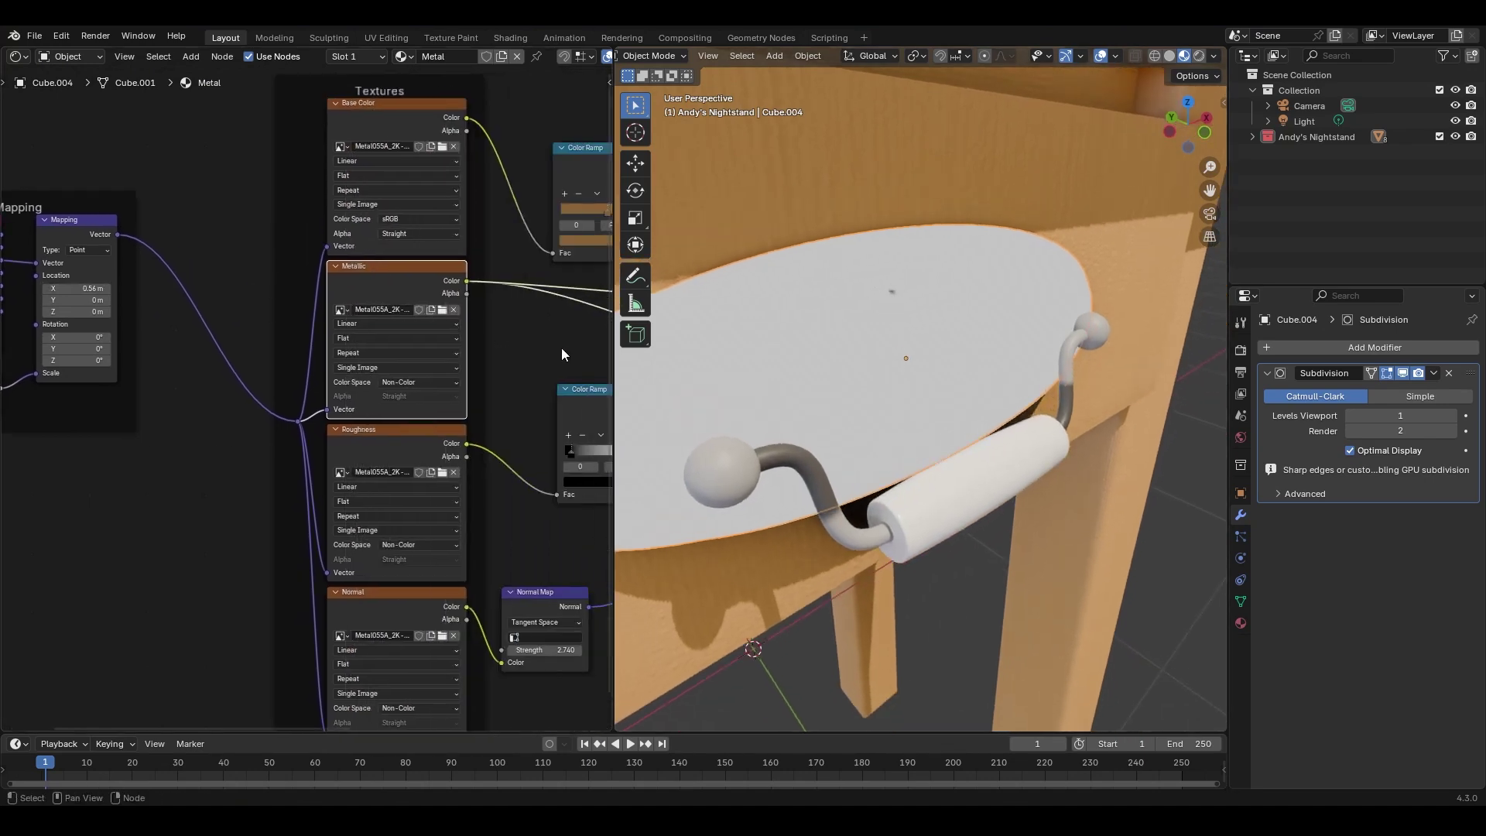
{"action": "middle_click_drag", "start_coordinate": [567, 355], "coordinate": [249, 357]}
{"action": "middle_click_drag", "start_coordinate": [510, 269], "coordinate": [205, 273]}
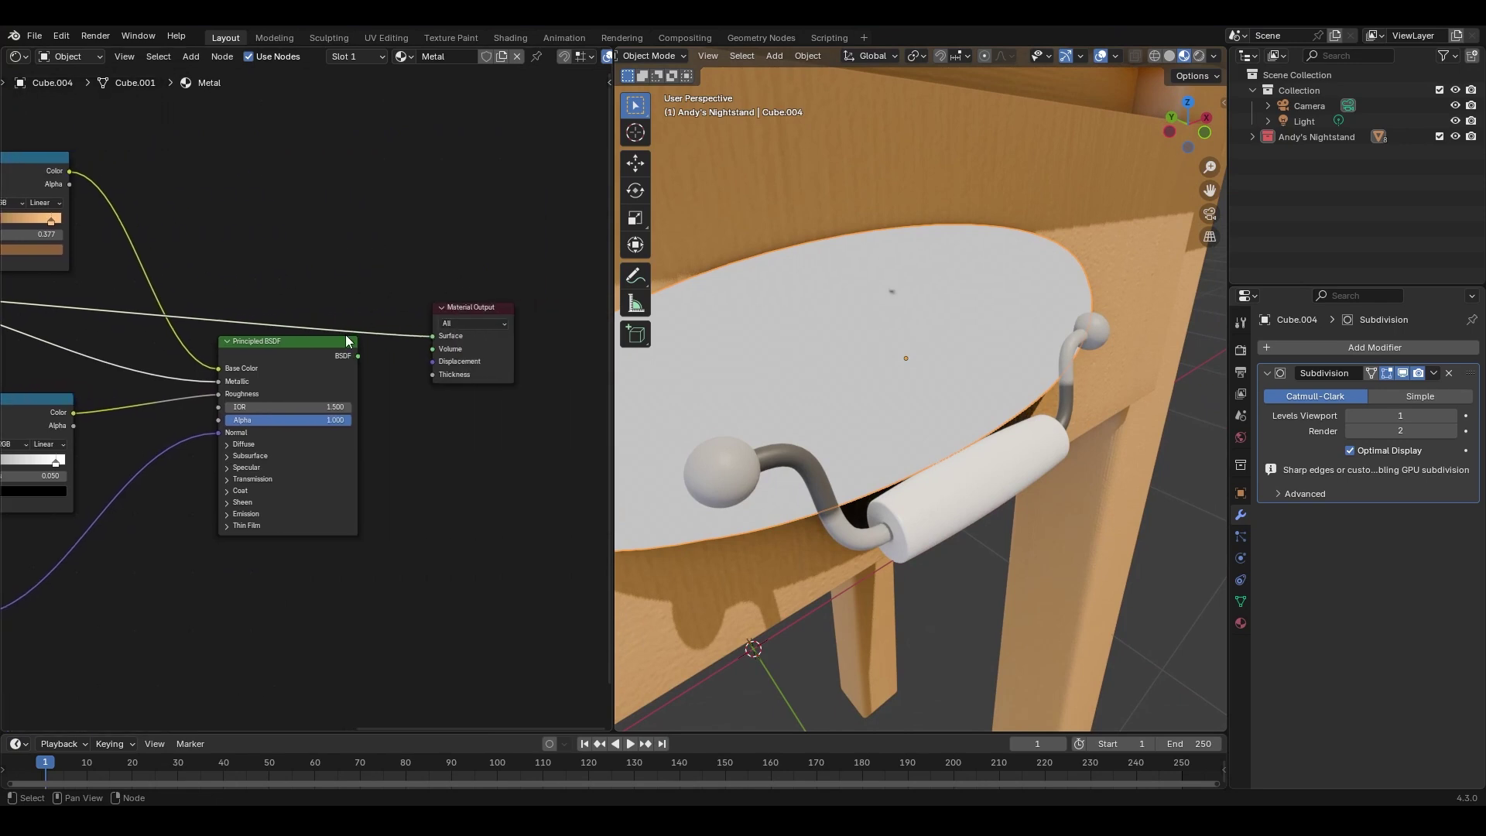
{"action": "left_click", "coordinate": [353, 348], "text": "ctrl+shift"}
{"action": "middle_click_drag", "start_coordinate": [815, 299], "coordinate": [909, 378]}
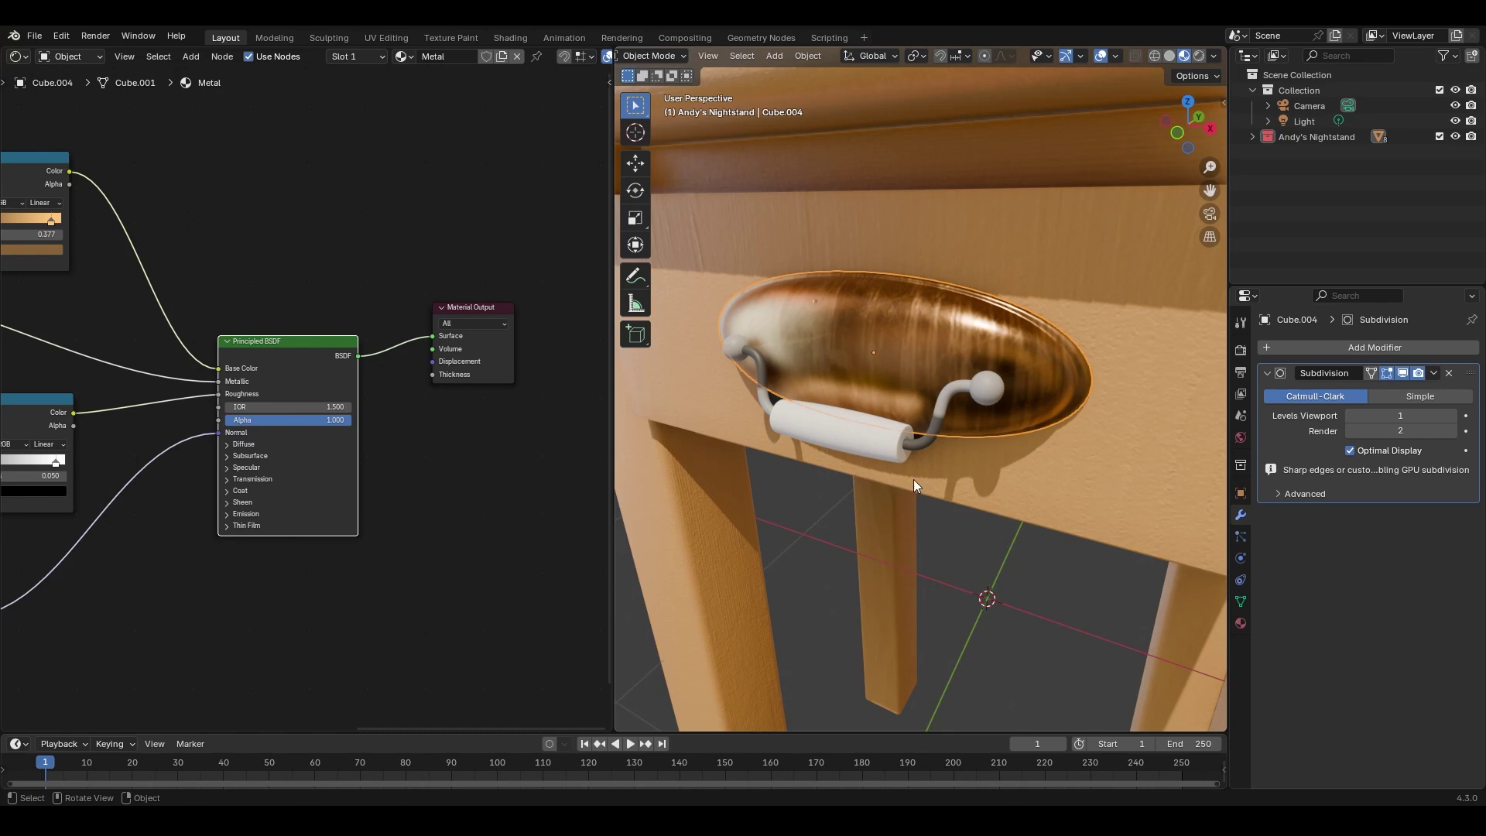
Link the backplate's Metal material to the handle's curved rod and ball ends, then deselect everything.
{"action": "left_click", "coordinate": [938, 418]}
{"action": "left_click", "coordinate": [992, 396]}
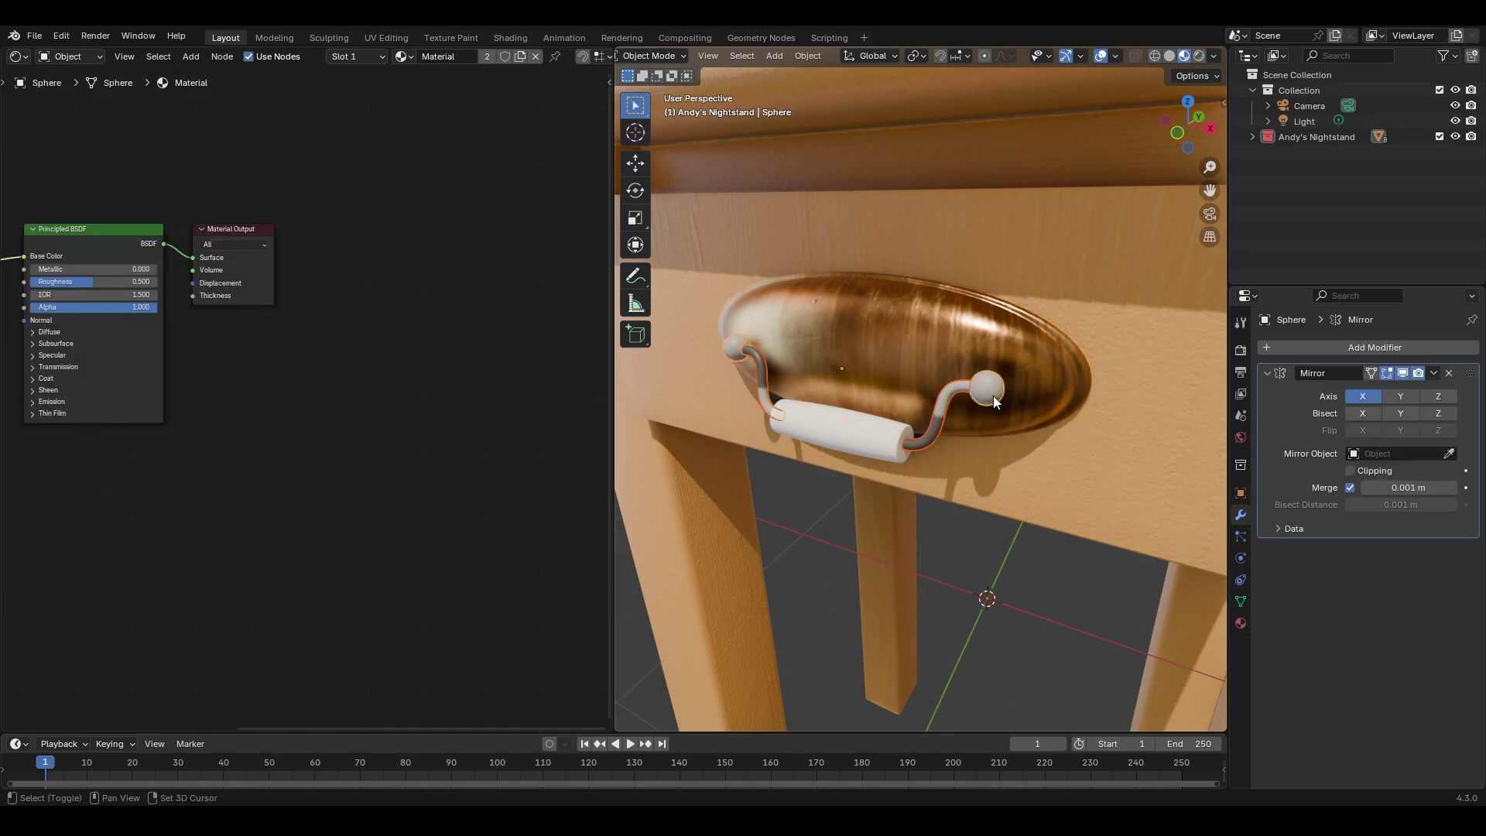
{"action": "left_click", "coordinate": [902, 361]}
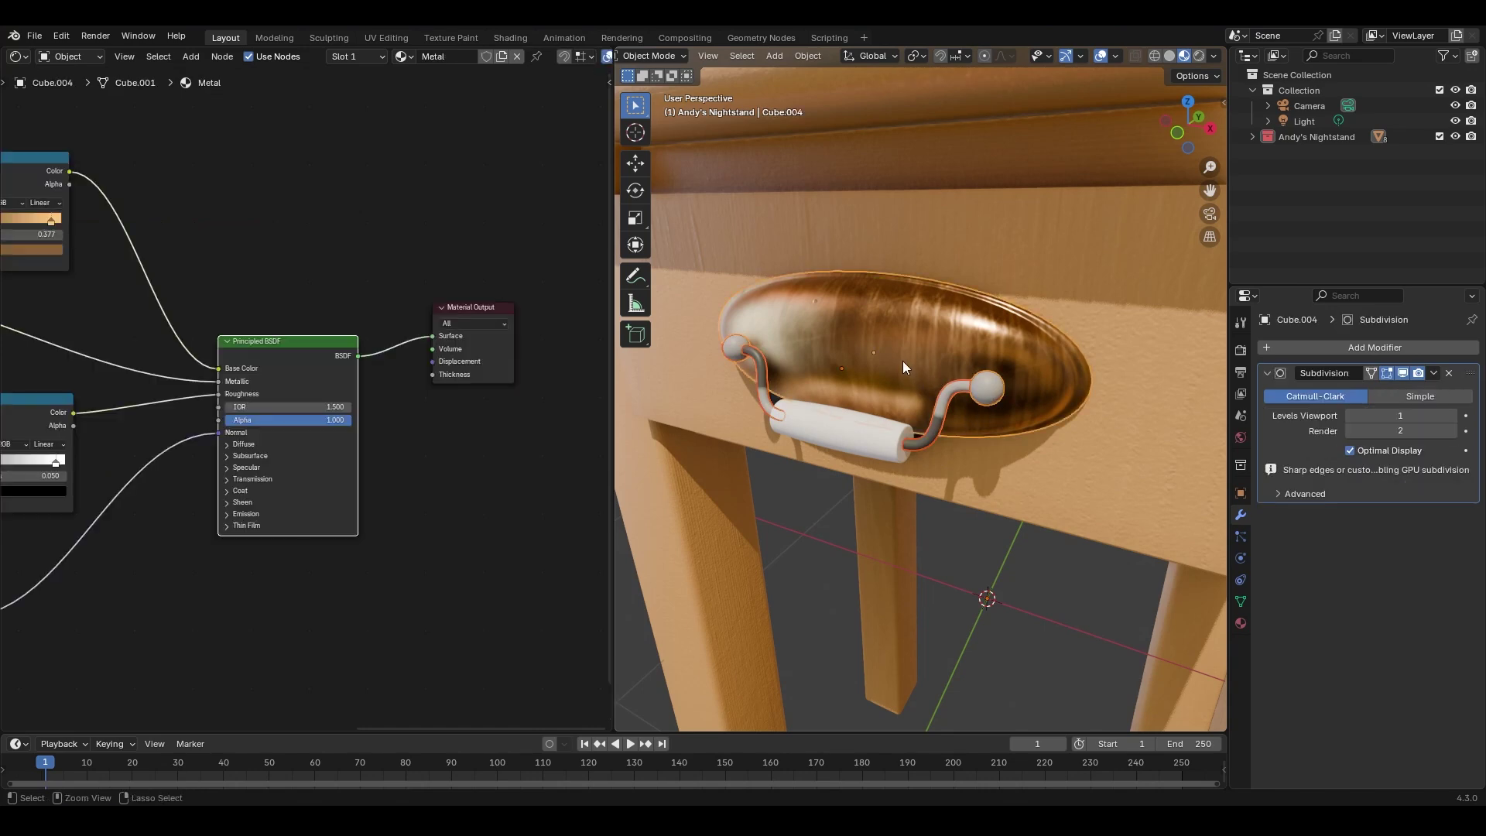
{"action": "key", "text": "ctrl+l"}
{"action": "left_click", "coordinate": [903, 361]}
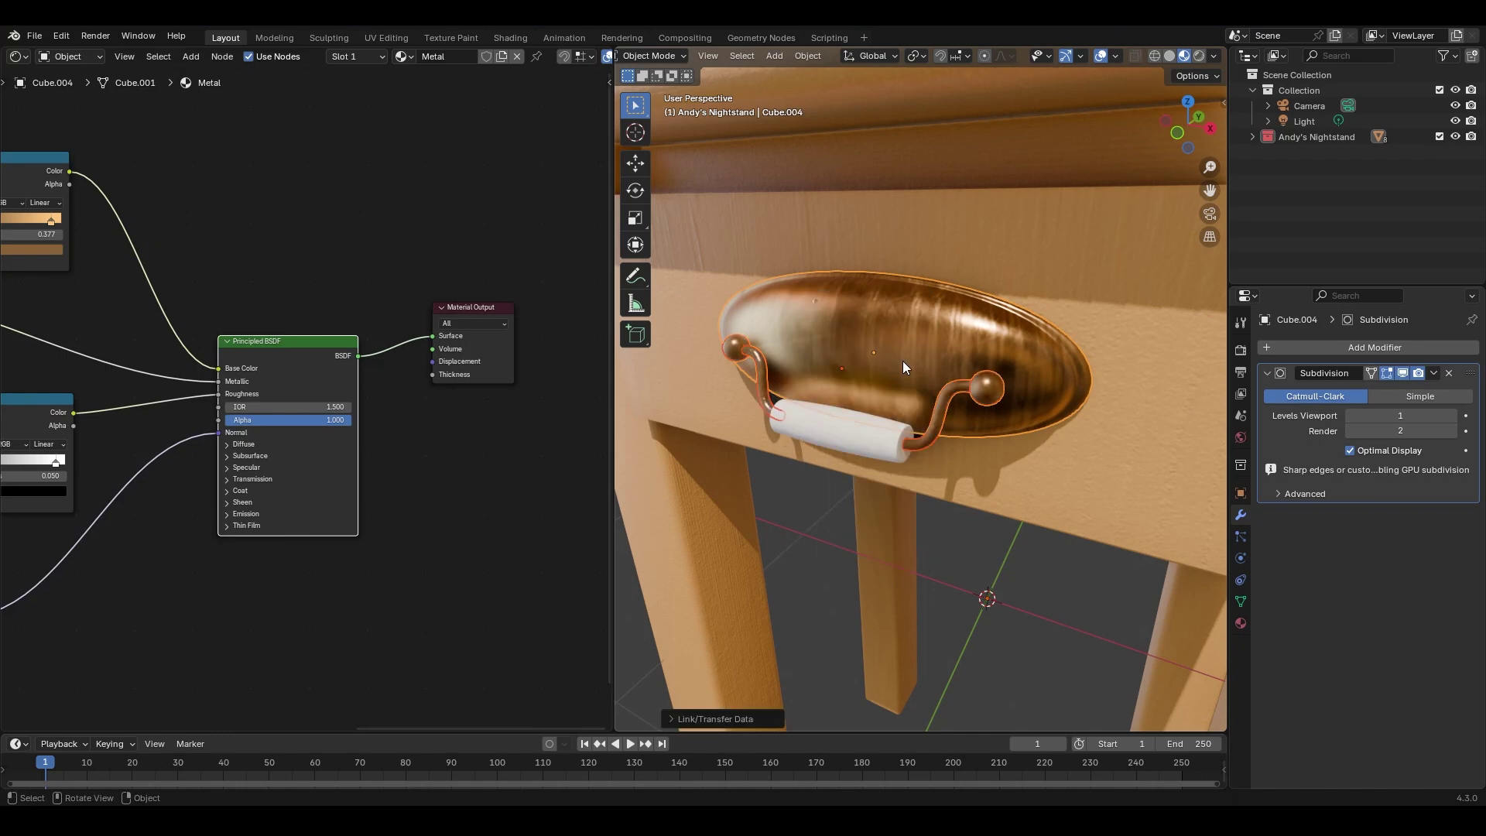
{"action": "left_click", "coordinate": [1013, 602]}
Examine the metal material on the handle's backplate, rod and ball ends, up close and on the whole nightstand.
{"action": "scroll", "coordinate": [883, 374], "scroll_direction": "down", "scroll_amount": 2}
{"action": "mouse_move", "coordinate": [850, 412]}
{"action": "middle_mouse_down"}
{"action": "mouse_move", "coordinate": [885, 434]}
{"action": "mouse_move", "coordinate": [853, 393]}
{"action": "mouse_move", "coordinate": [852, 406]}
{"action": "middle_mouse_up"}
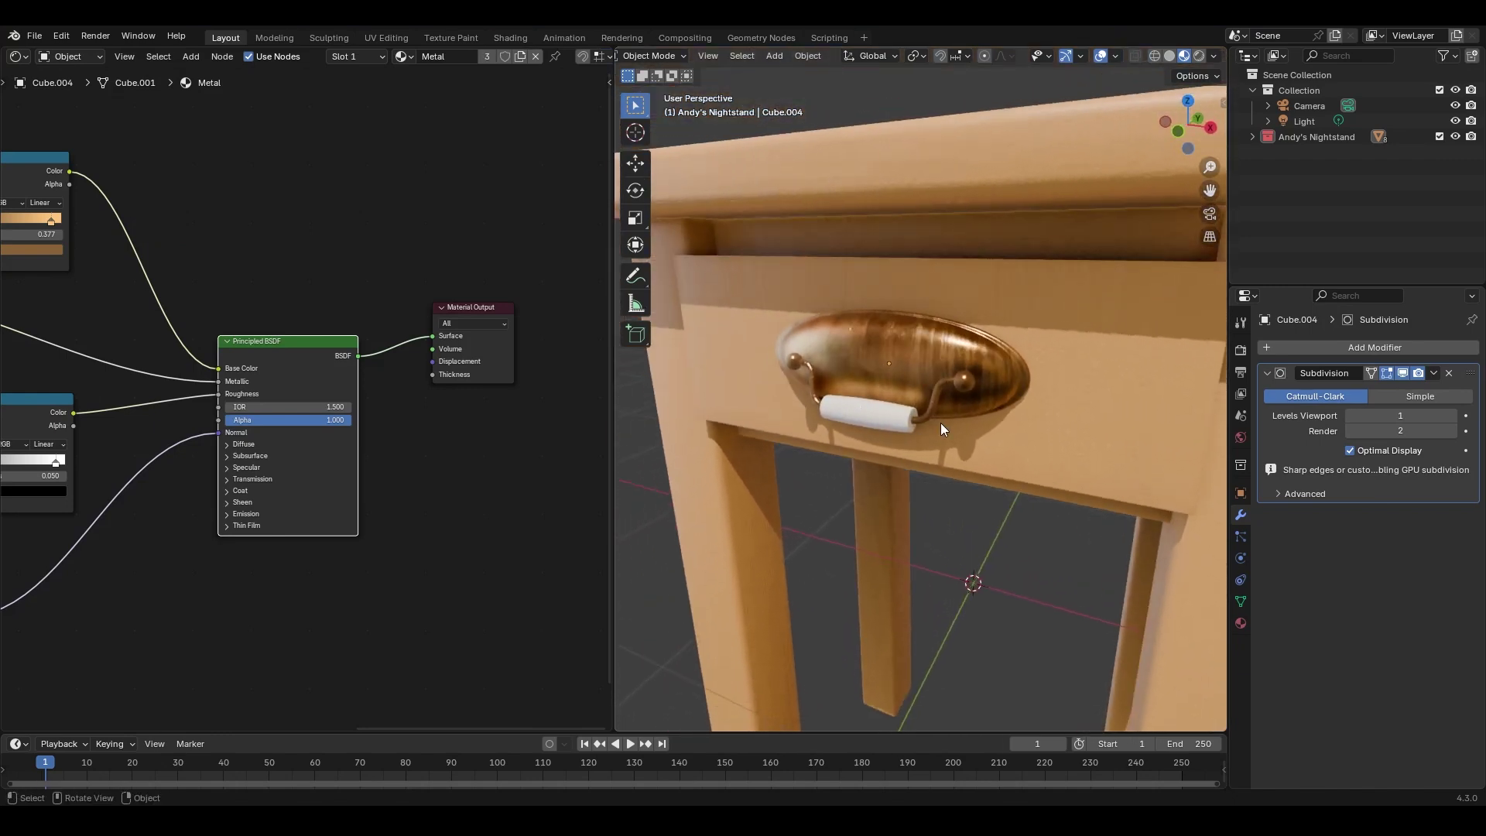
{"action": "scroll", "coordinate": [952, 372], "scroll_direction": "up", "scroll_amount": 3}
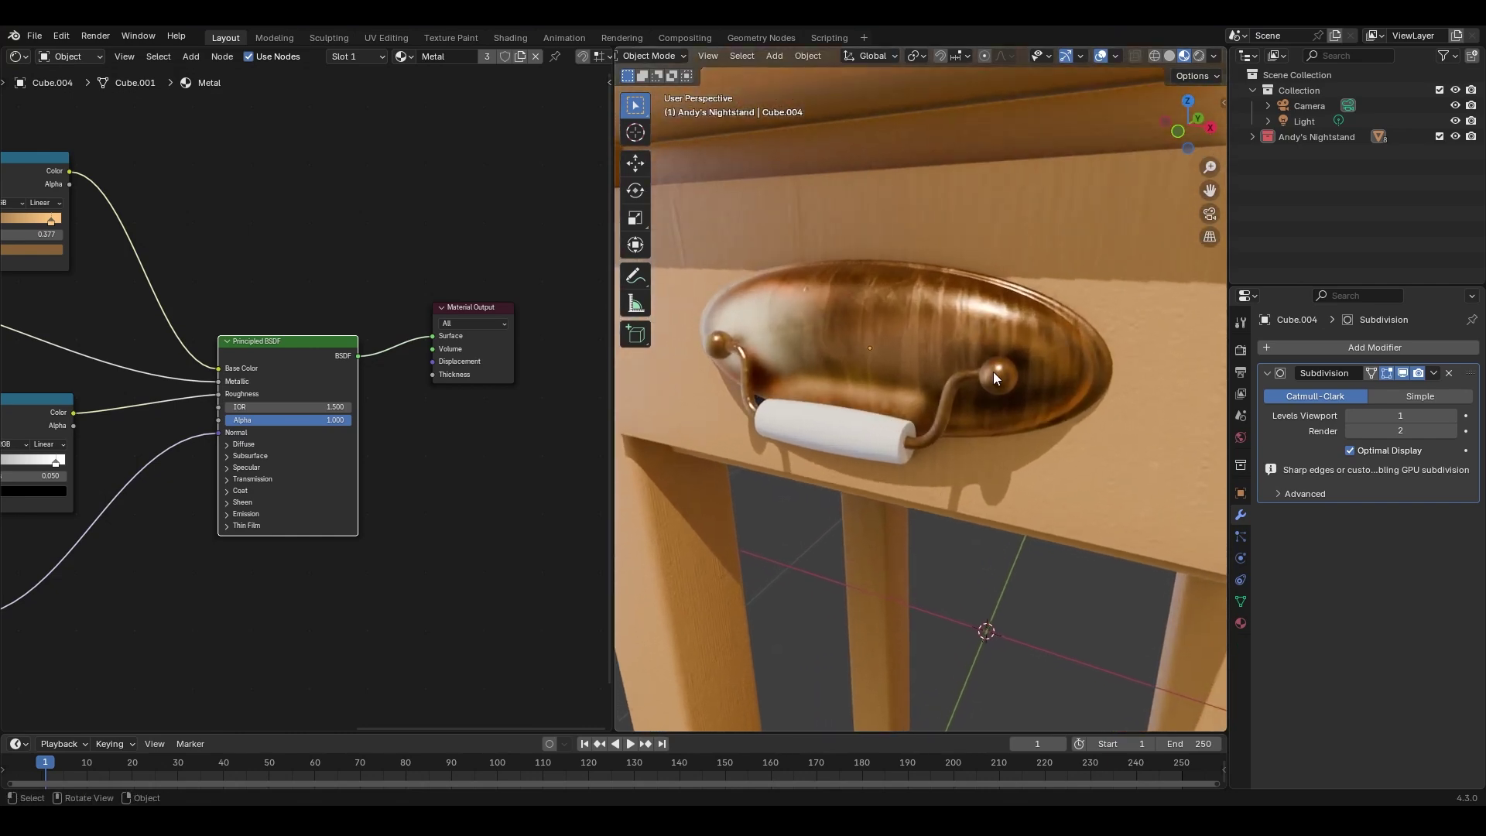
{"action": "left_click", "coordinate": [994, 372]}
{"action": "left_click", "coordinate": [957, 395]}
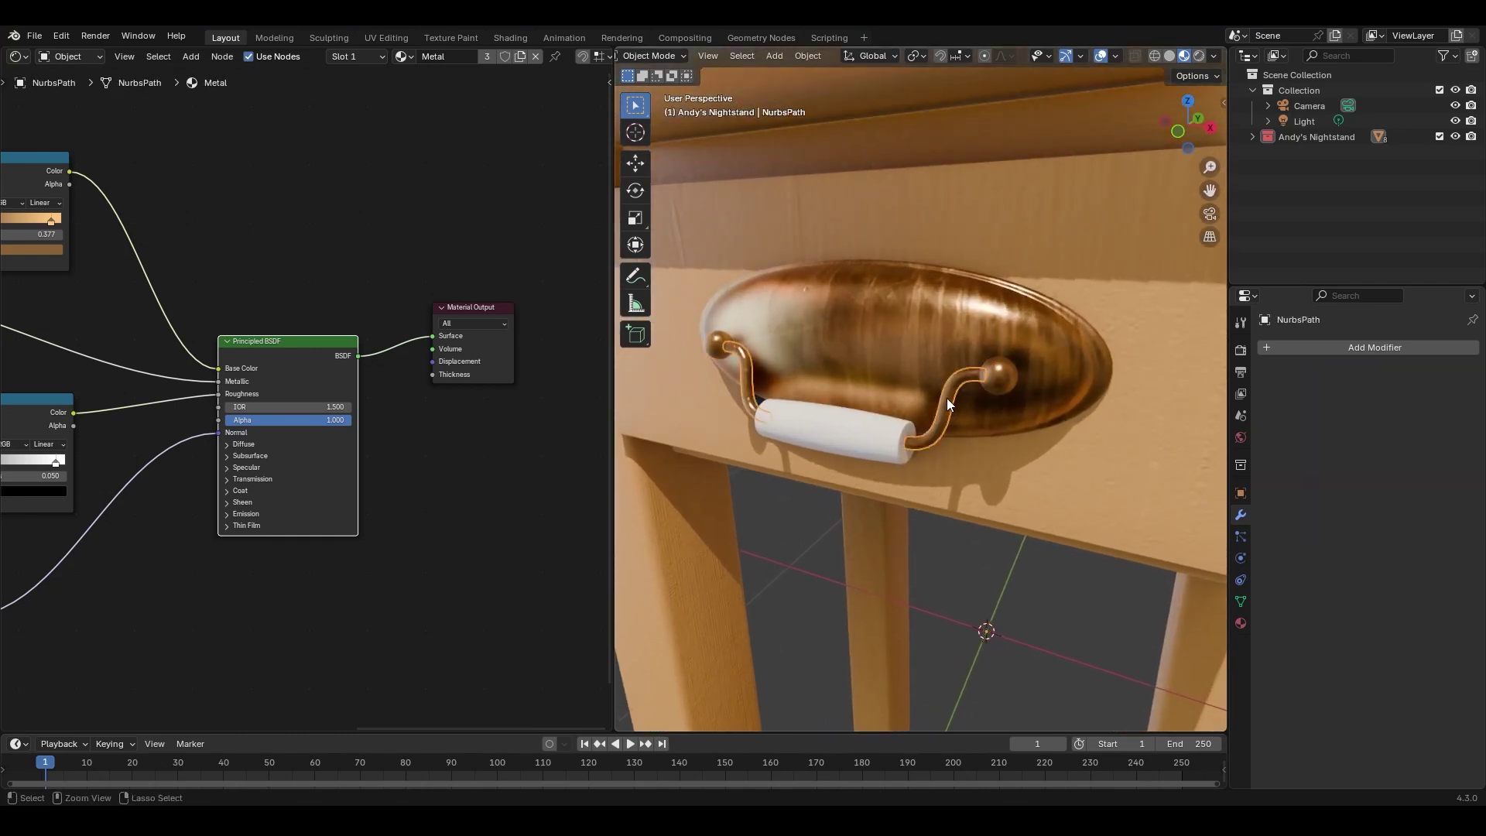
{"action": "scroll", "coordinate": [946, 398], "scroll_direction": "up", "scroll_amount": 5}
{"action": "middle_click_drag", "start_coordinate": [975, 392], "coordinate": [943, 408]}
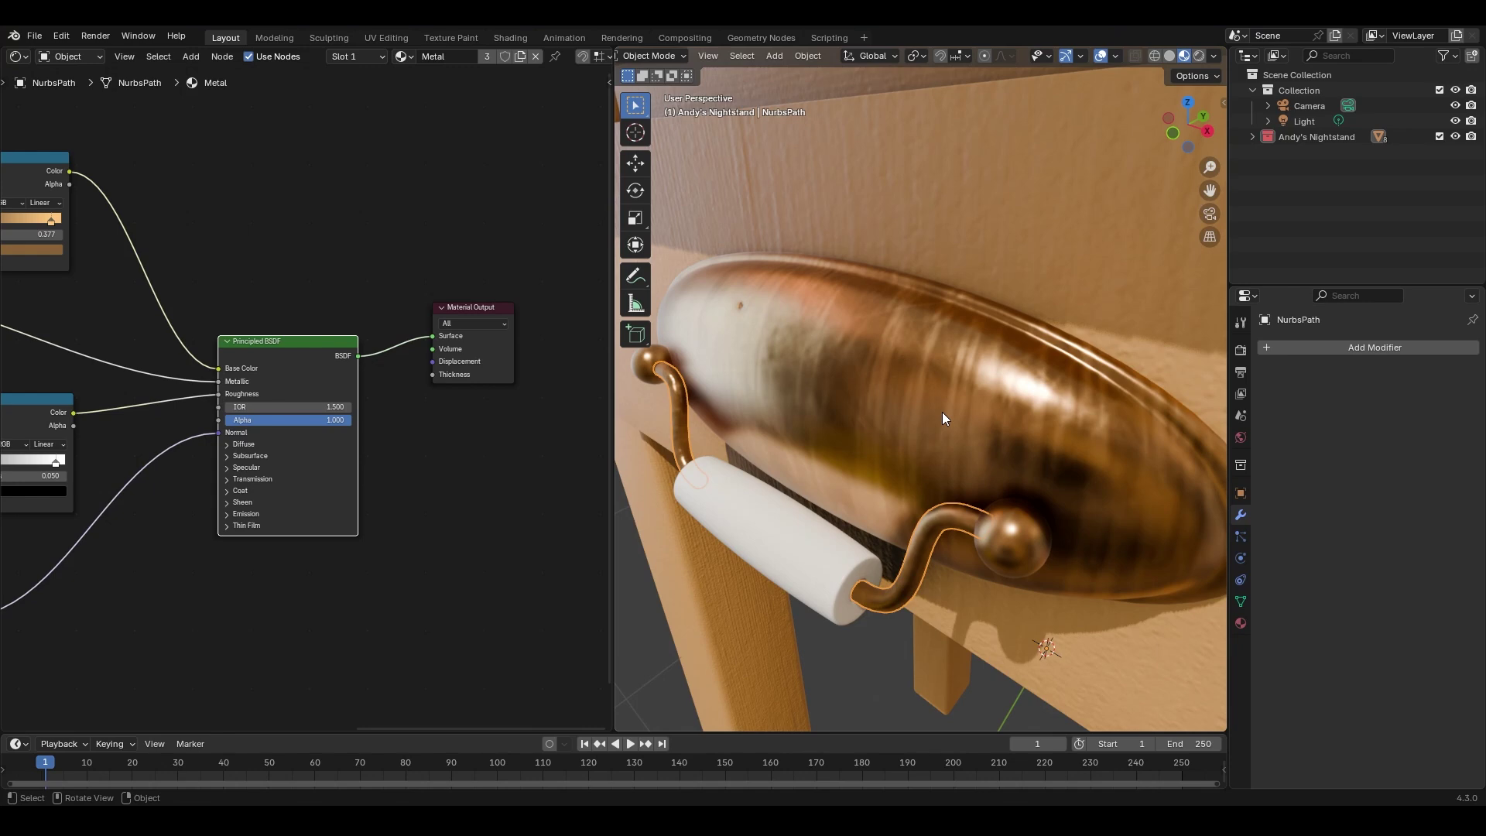
{"action": "middle_click_drag", "start_coordinate": [1008, 274], "coordinate": [961, 423], "text": "ctrl"}
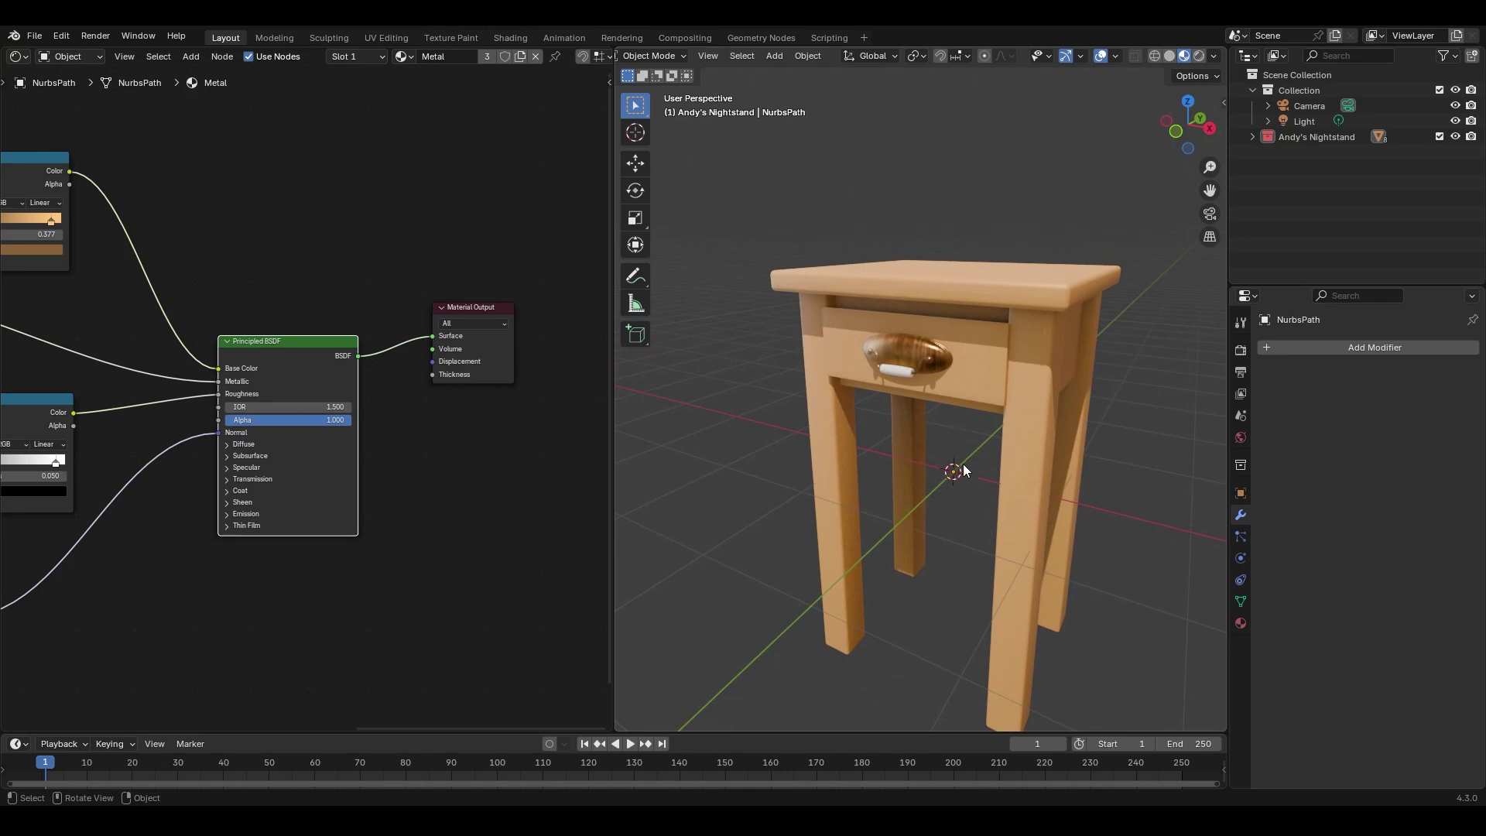
Replace the Shader Editor with the UV Editor and open the backplate, rod and ball ends together for UV editing.
{"action": "left_click", "coordinate": [24, 58]}
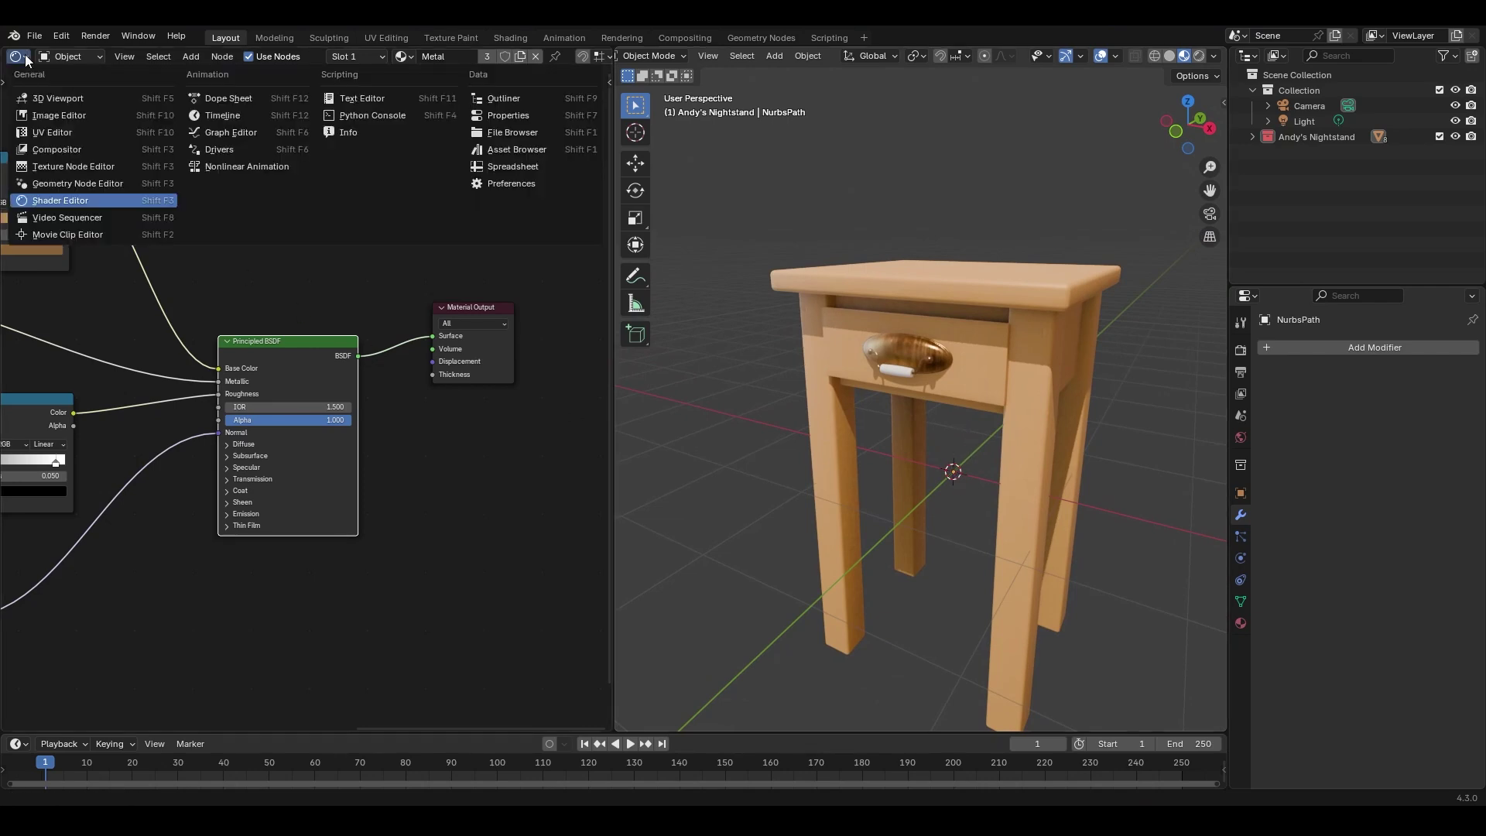
{"action": "left_click", "coordinate": [56, 132]}
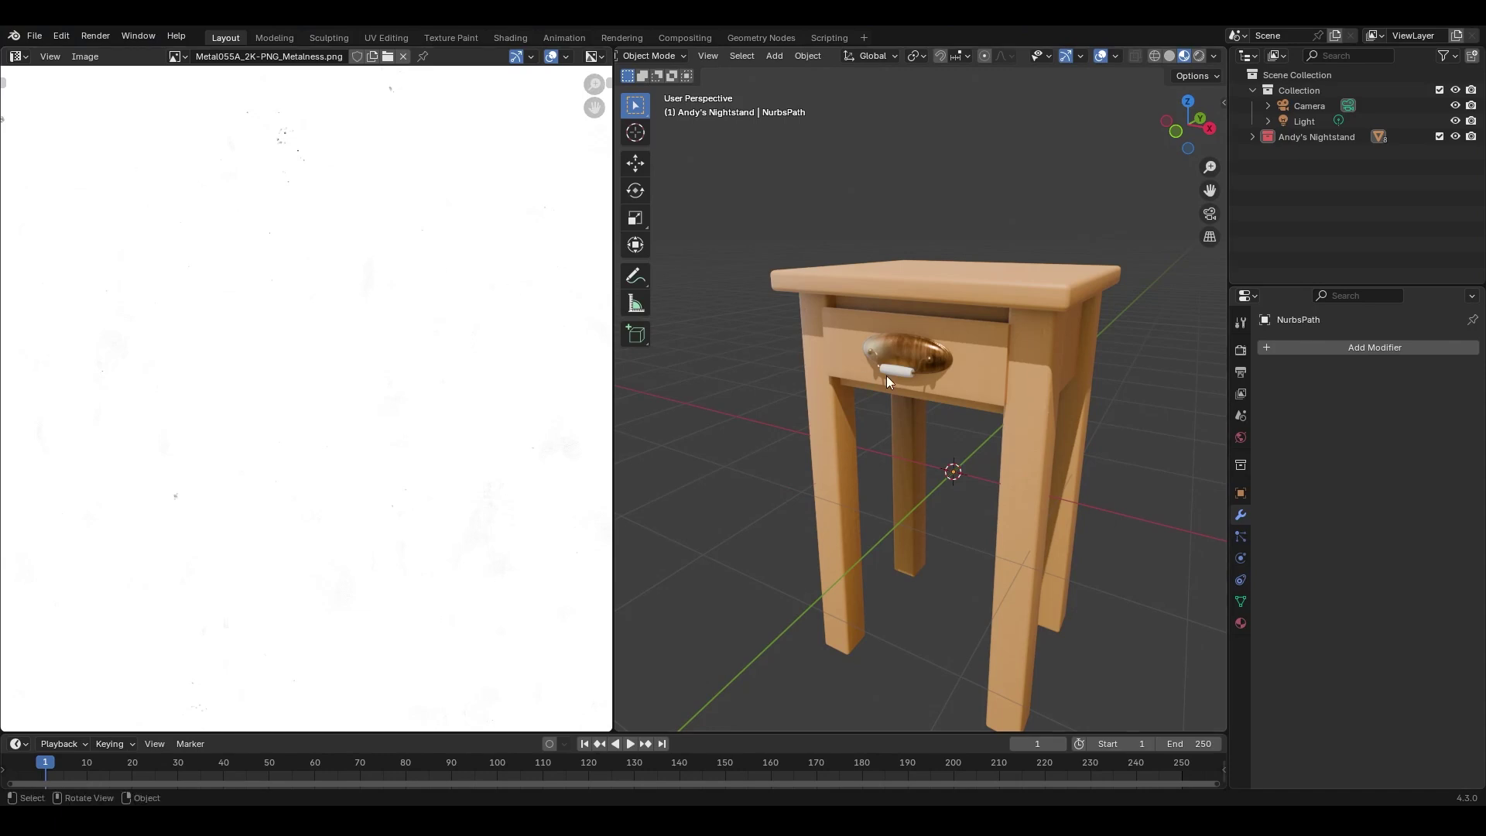
{"action": "left_click", "coordinate": [914, 348]}
{"action": "left_click", "coordinate": [921, 359], "text": "shift"}
{"action": "left_click", "coordinate": [930, 358], "text": "shift"}
{"action": "key", "text": "Tab"}
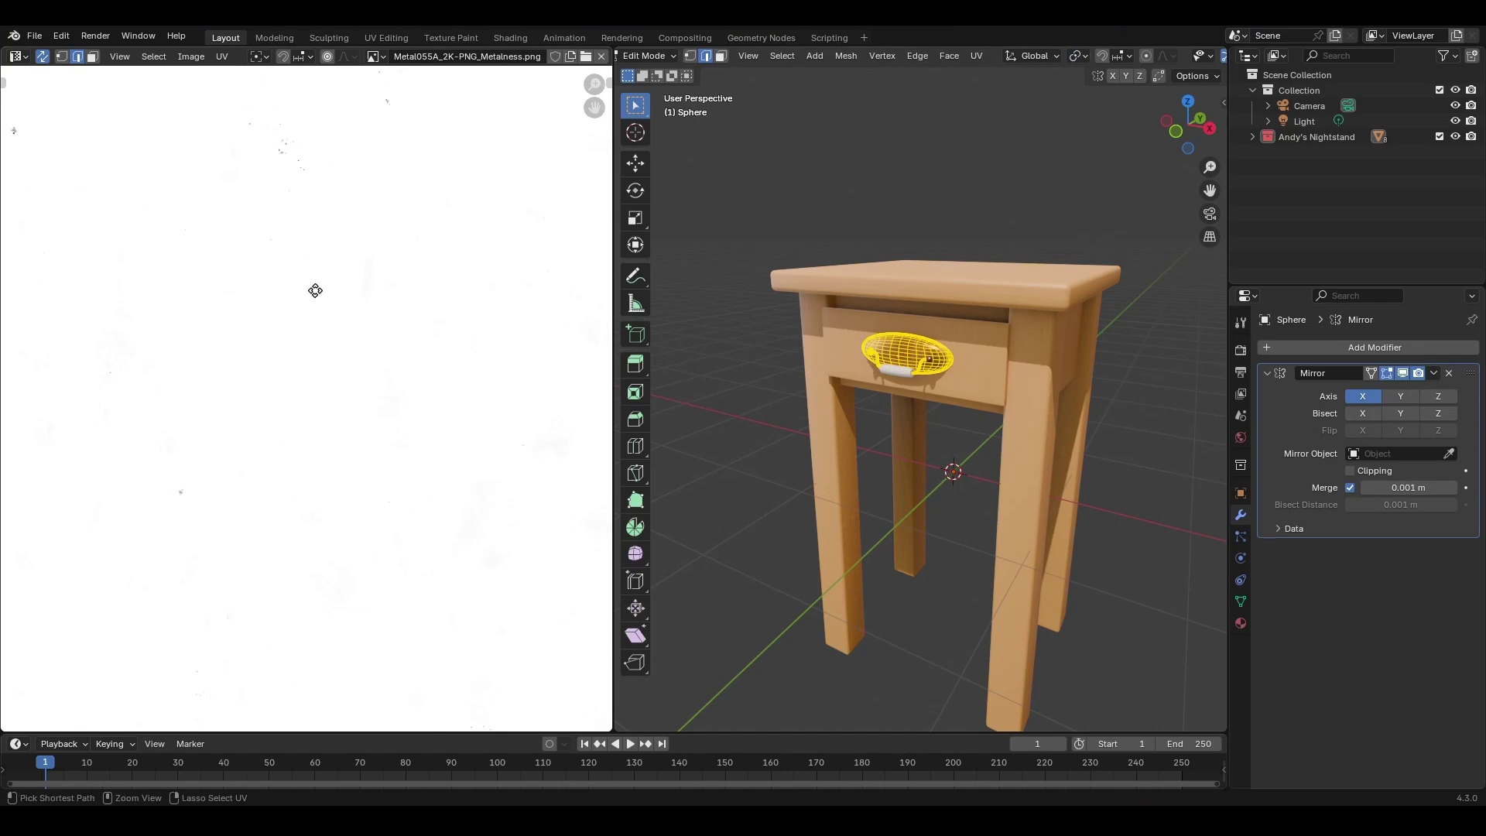
{"action": "scroll", "coordinate": [328, 395], "scroll_direction": "down", "scroll_amount": 2}
{"action": "middle_click_drag", "start_coordinate": [327, 394], "coordinate": [335, 403], "text": "ctrl"}
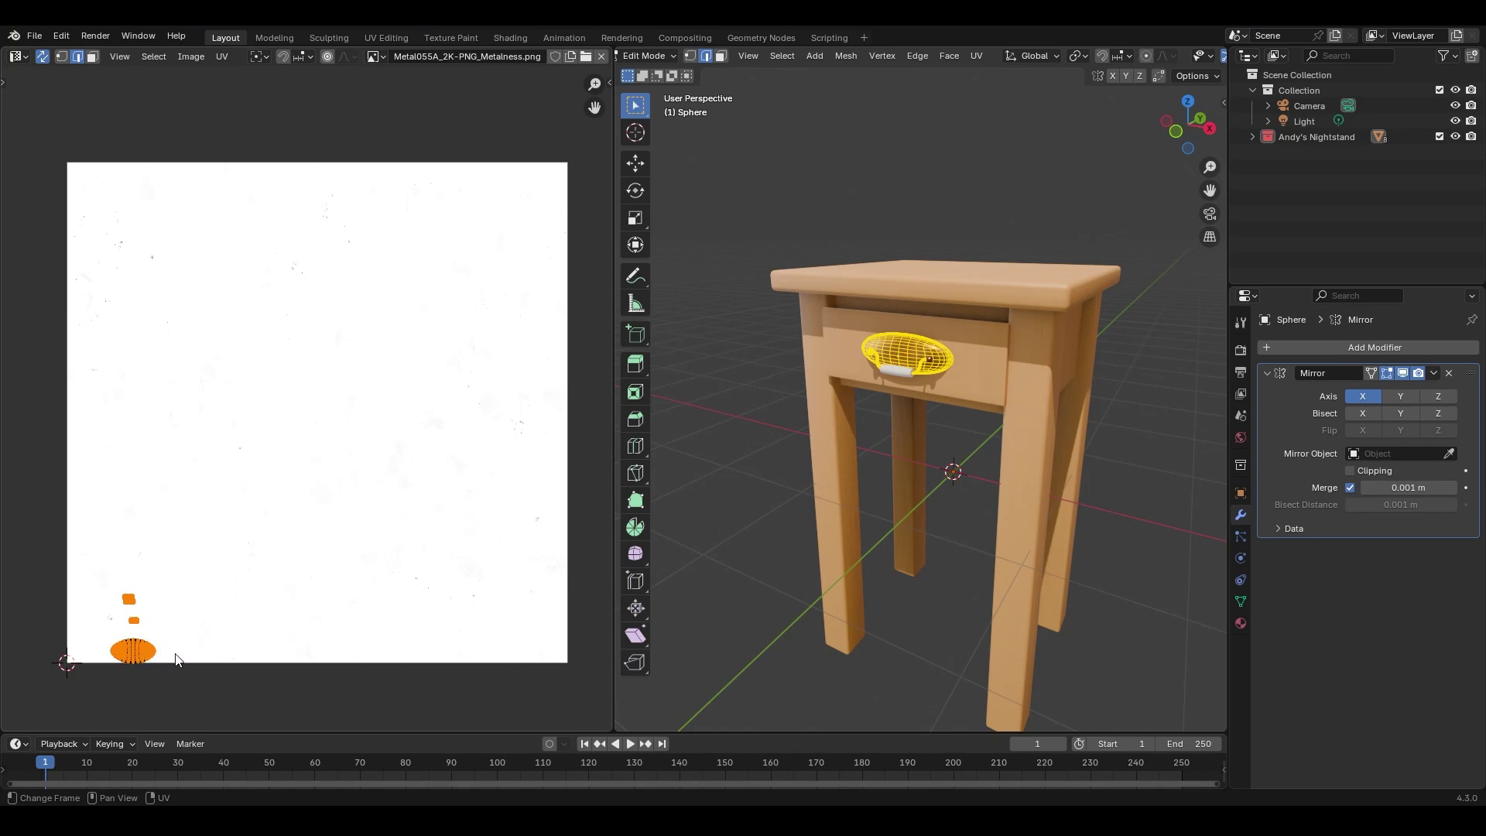
Scale the UV islands of all the metal handle parts by 2 and return to Object Mode.
{"action": "key", "text": "Tab"}
{"action": "mouse_move", "coordinate": [909, 377]}
{"action": "middle_mouse_down"}
{"action": "mouse_move", "coordinate": [921, 341]}
{"action": "mouse_move", "coordinate": [915, 384]}
{"action": "middle_mouse_up"}
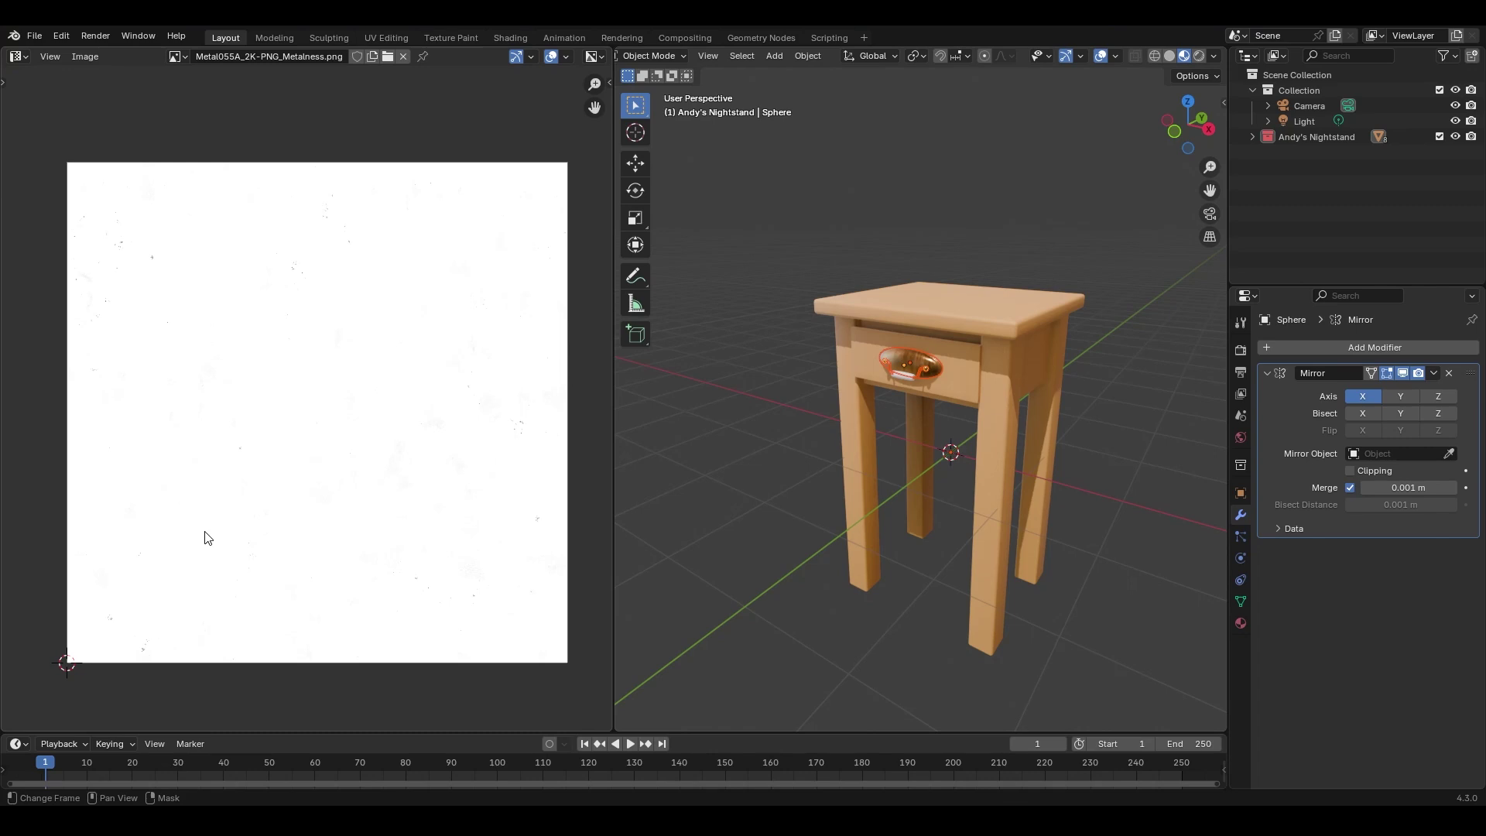
{"action": "key", "text": "Tab"}
{"action": "middle_click_drag", "start_coordinate": [243, 588], "coordinate": [352, 340]}
{"action": "middle_click_drag", "start_coordinate": [960, 375], "coordinate": [960, 312]}
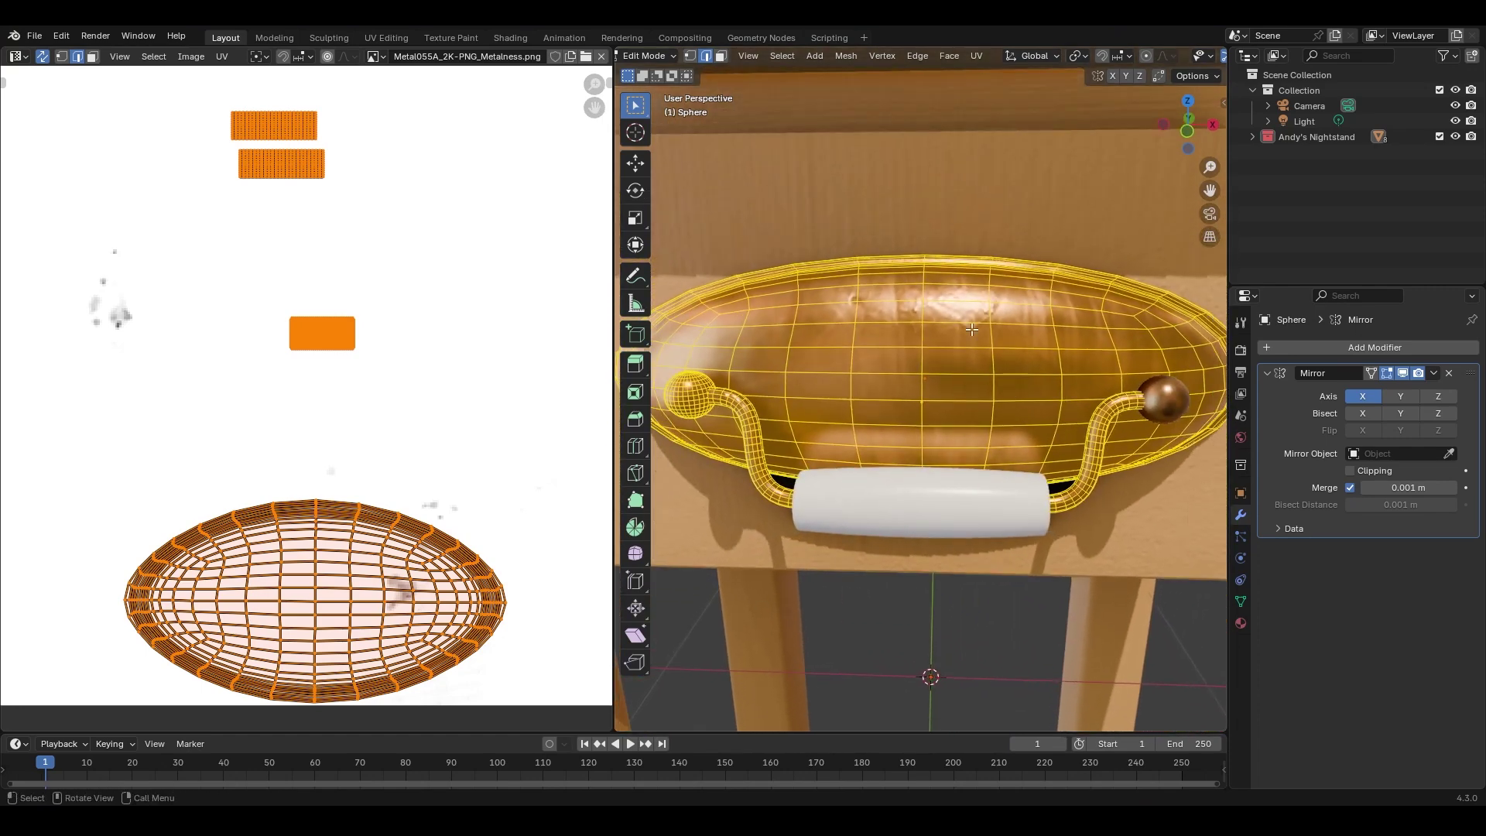
{"action": "key", "text": "Tab"}
{"action": "key", "text": "Tab"}
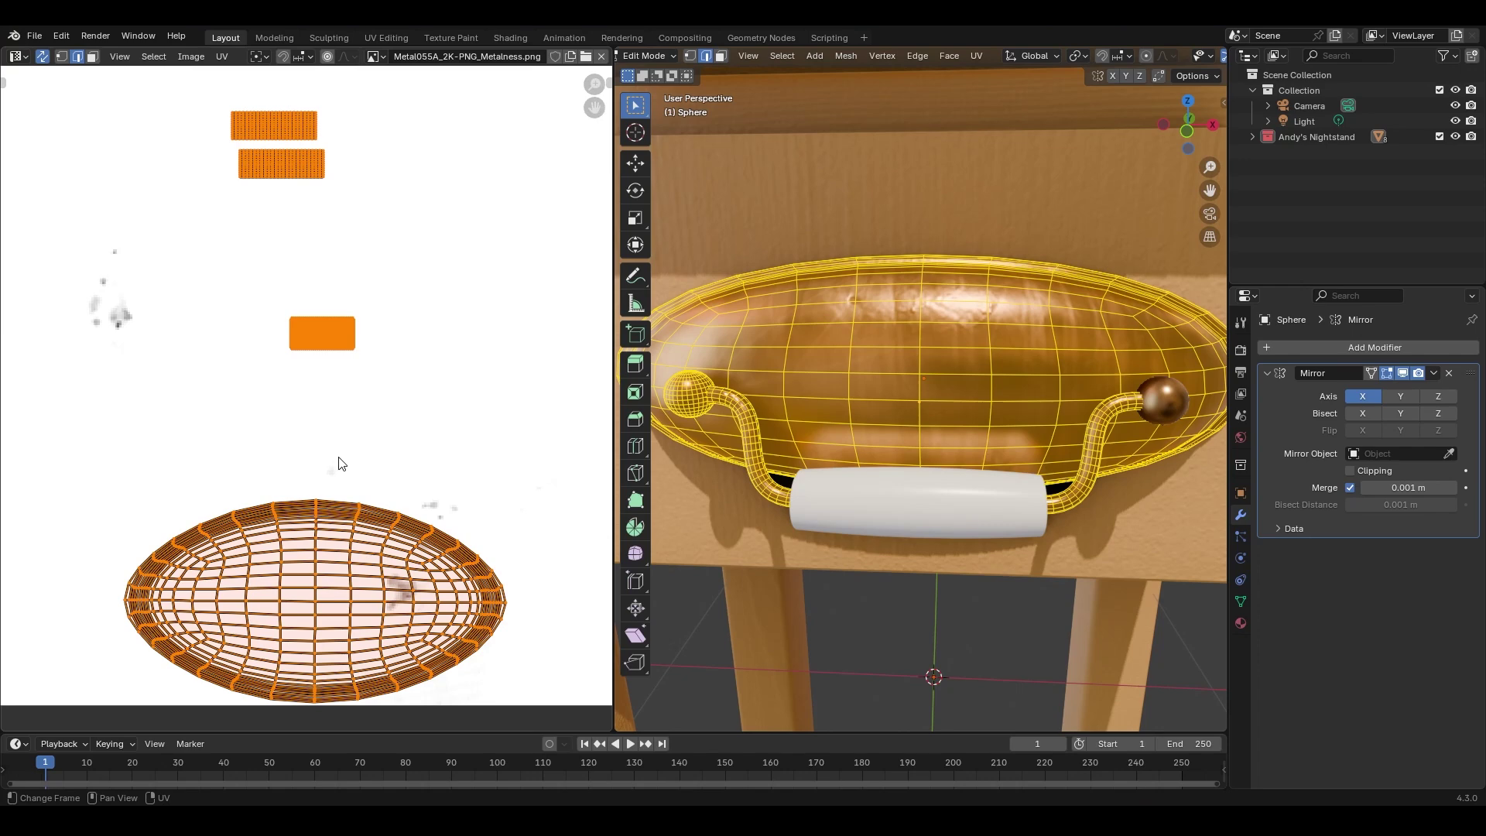
{"action": "key", "text": "s"}
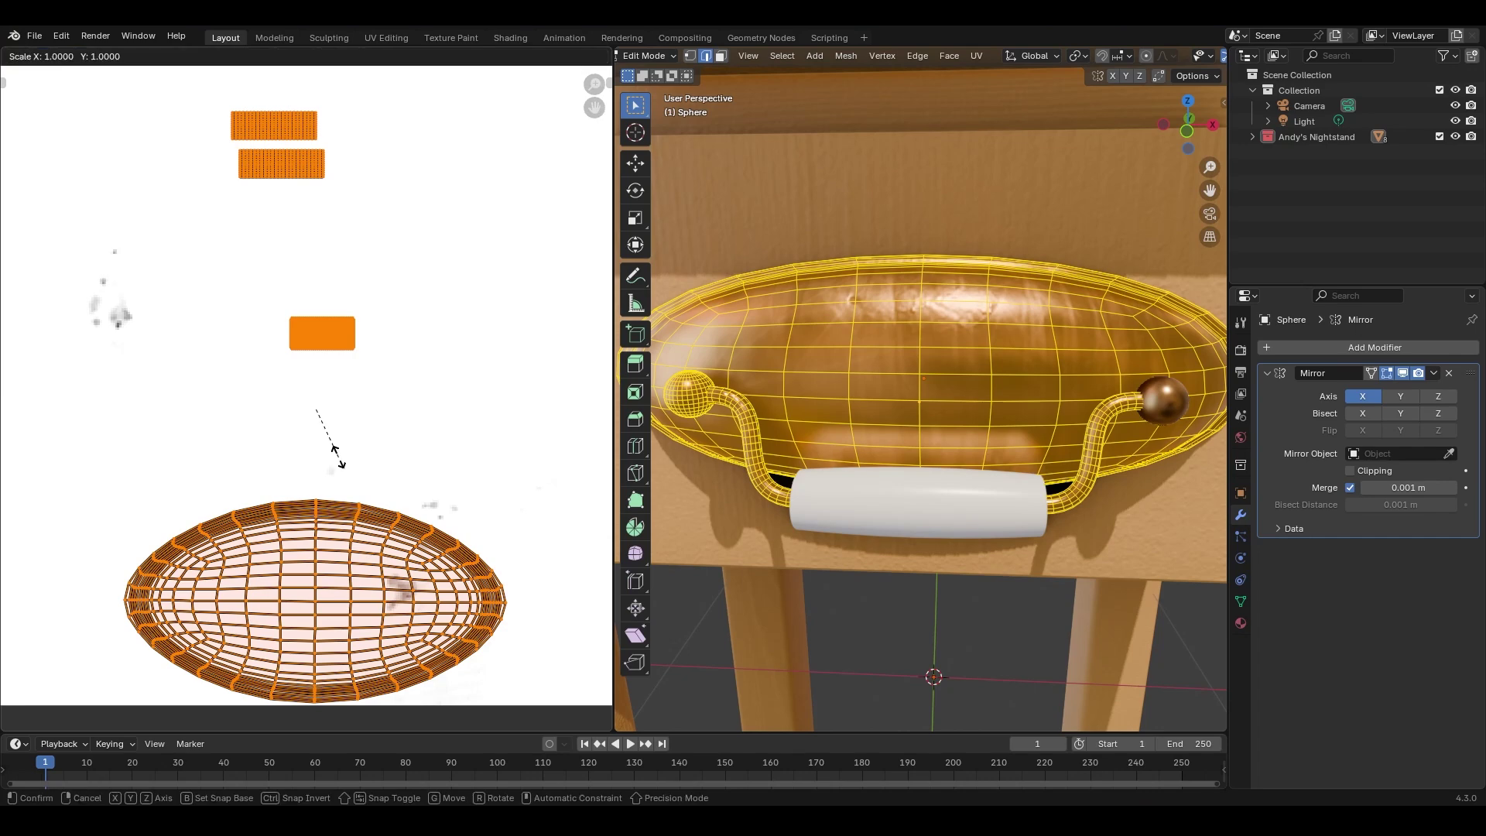
{"action": "key", "text": "2"}
{"action": "key", "text": "Return"}
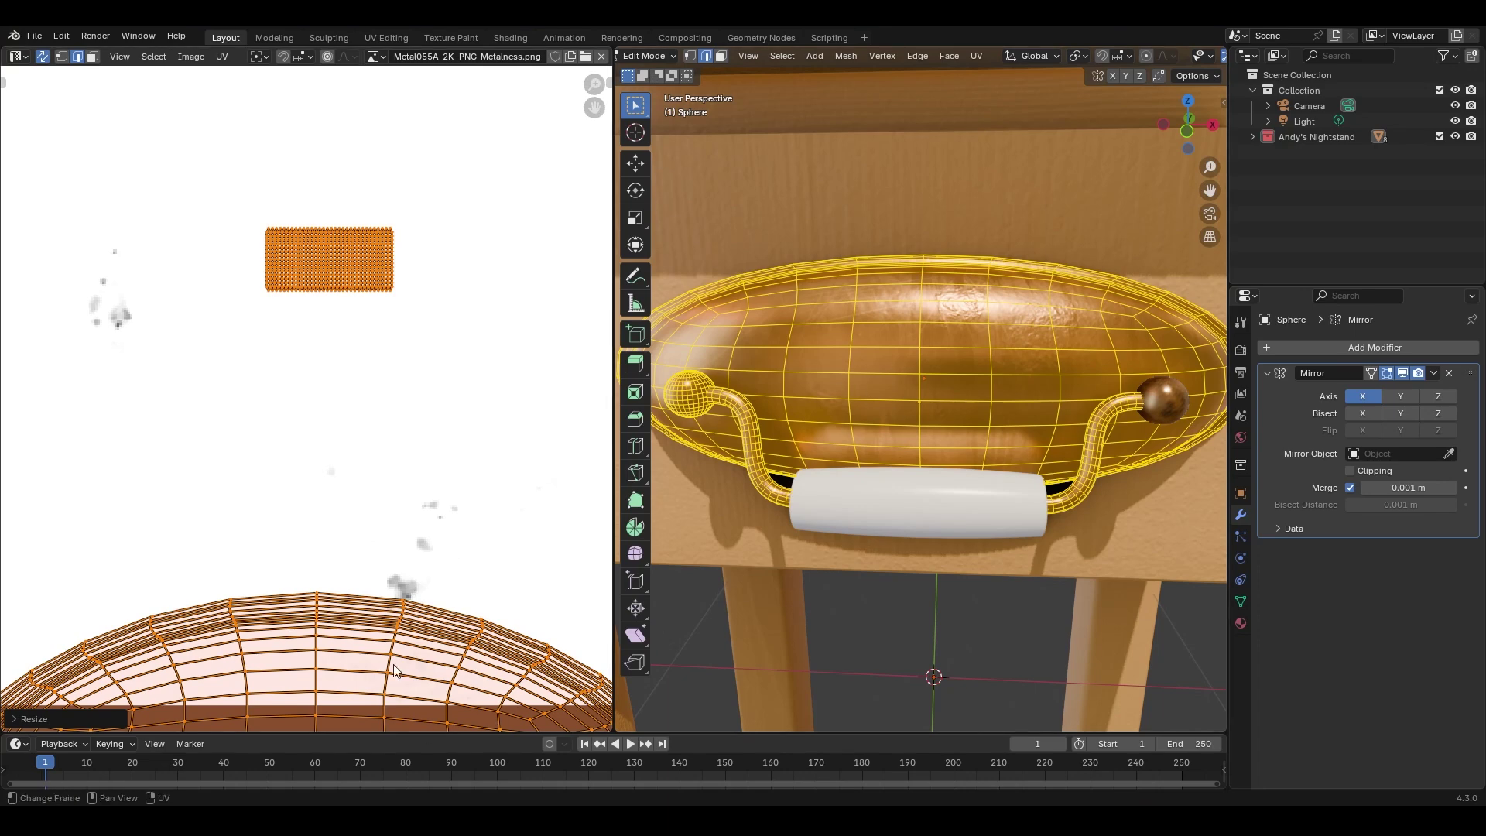
{"action": "middle_click_drag", "start_coordinate": [377, 491], "coordinate": [367, 579], "text": "ctrl"}
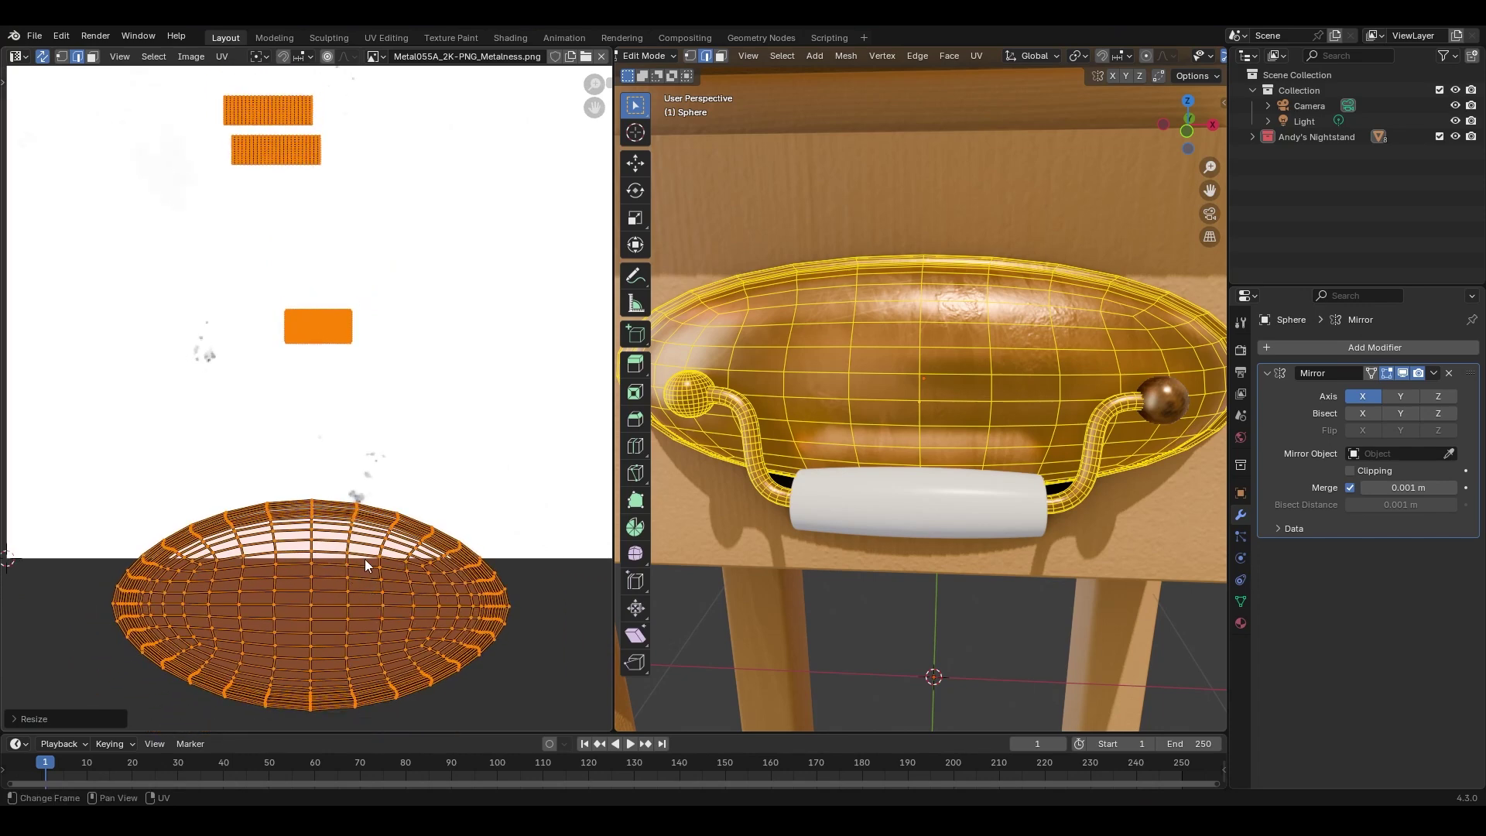
{"action": "key", "text": "Tab"}
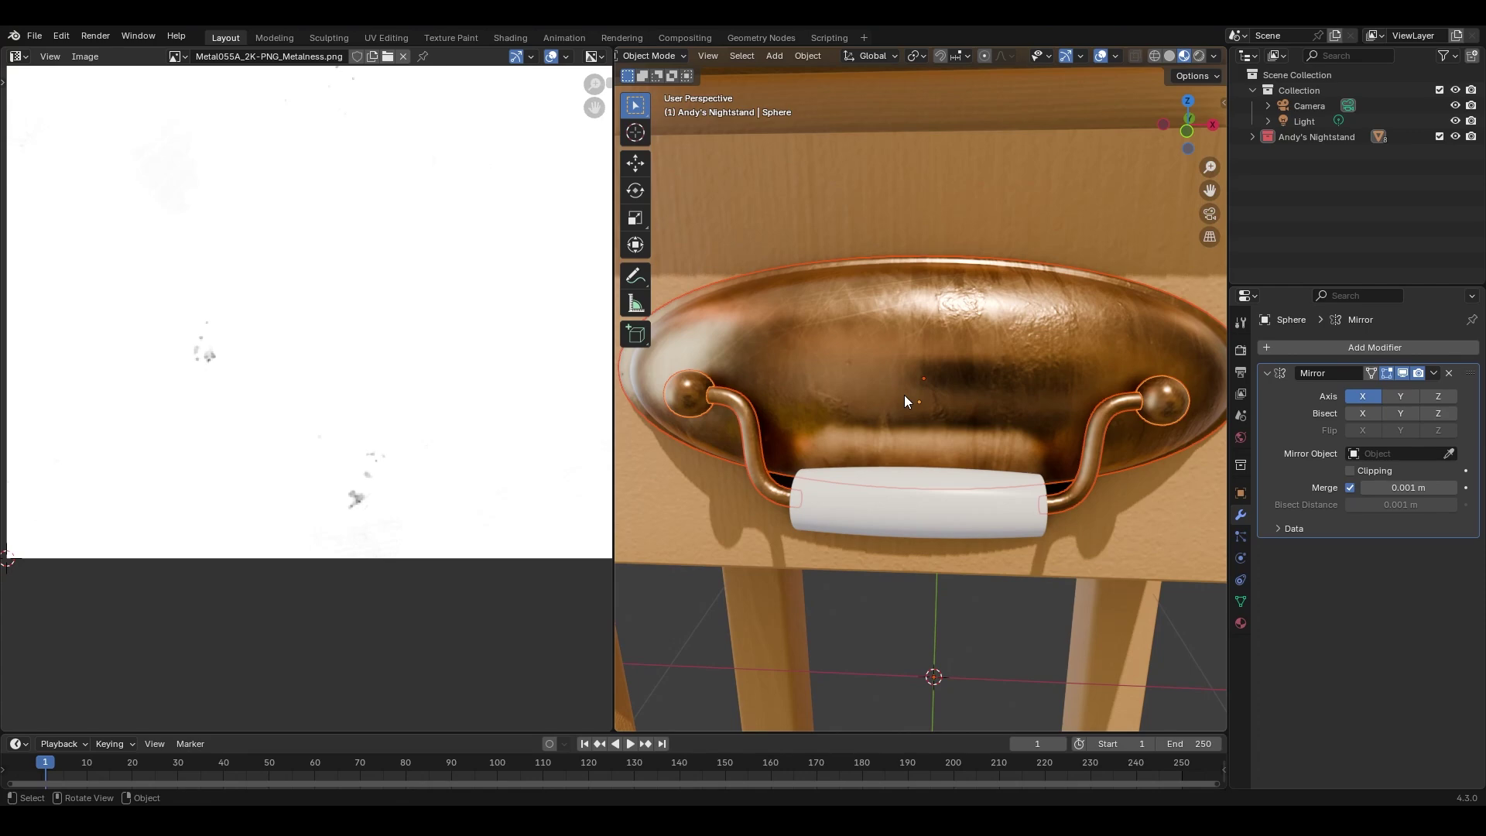
Scale the metal handle parts' UV islands by a further factor of 2 and check the texture in Object Mode.
{"action": "key", "text": "Tab"}
{"action": "key", "text": "s"}
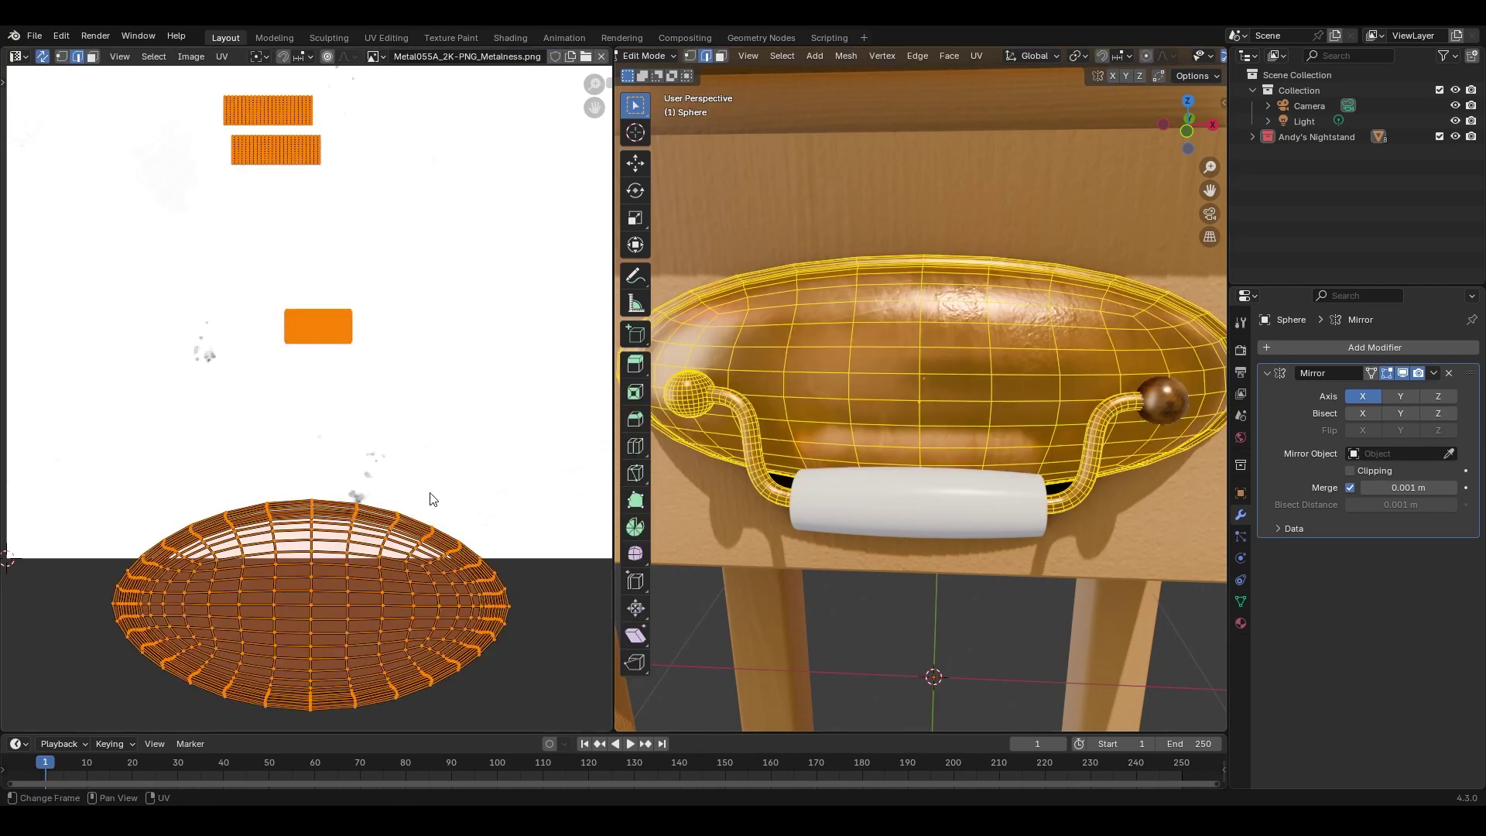
{"action": "type", "text": "2"}
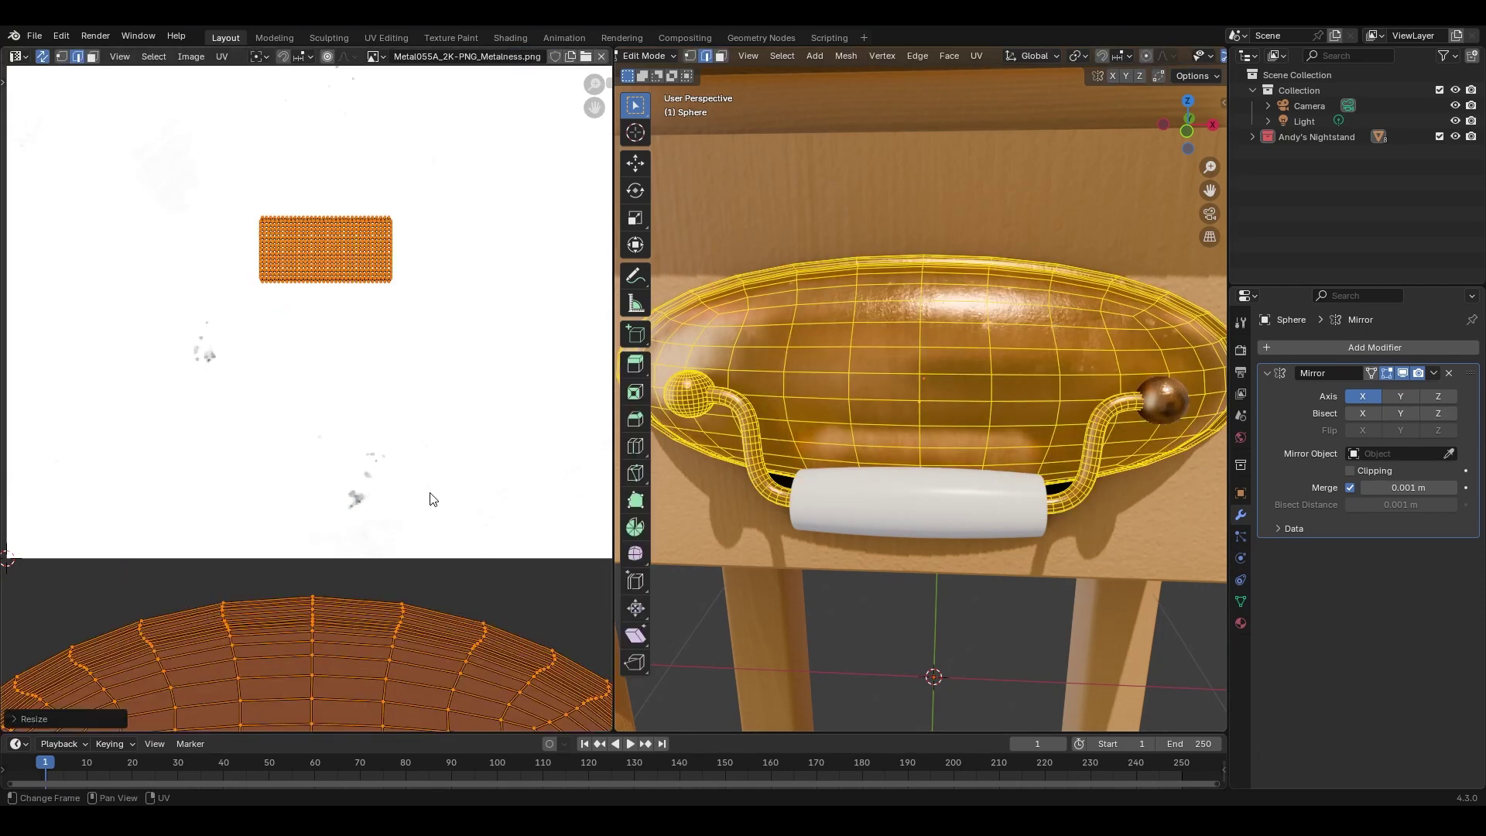
{"action": "middle_click_drag", "start_coordinate": [405, 415], "coordinate": [435, 540], "text": "ctrl"}
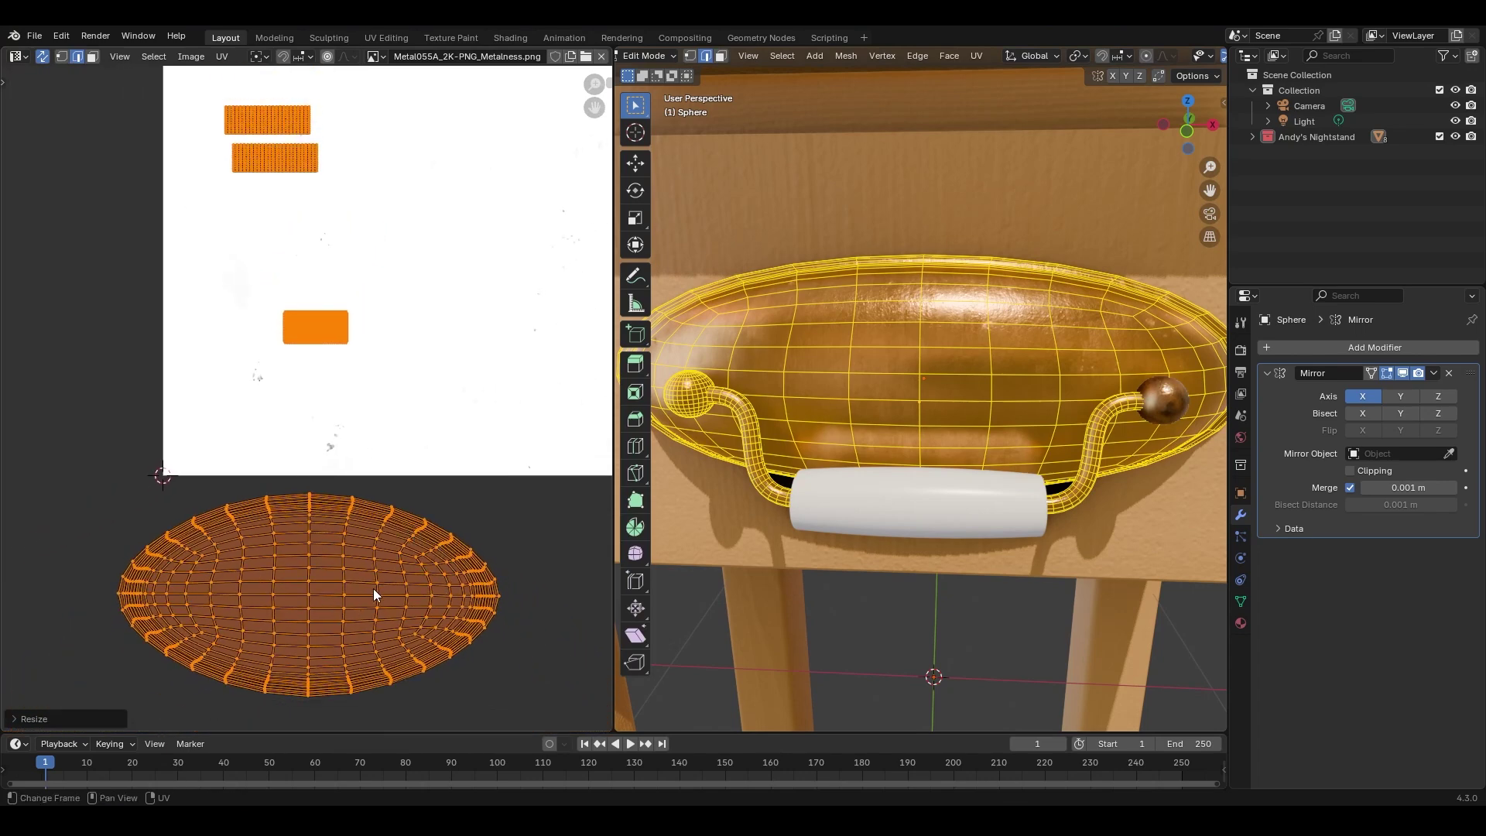
{"action": "key", "text": "Tab"}
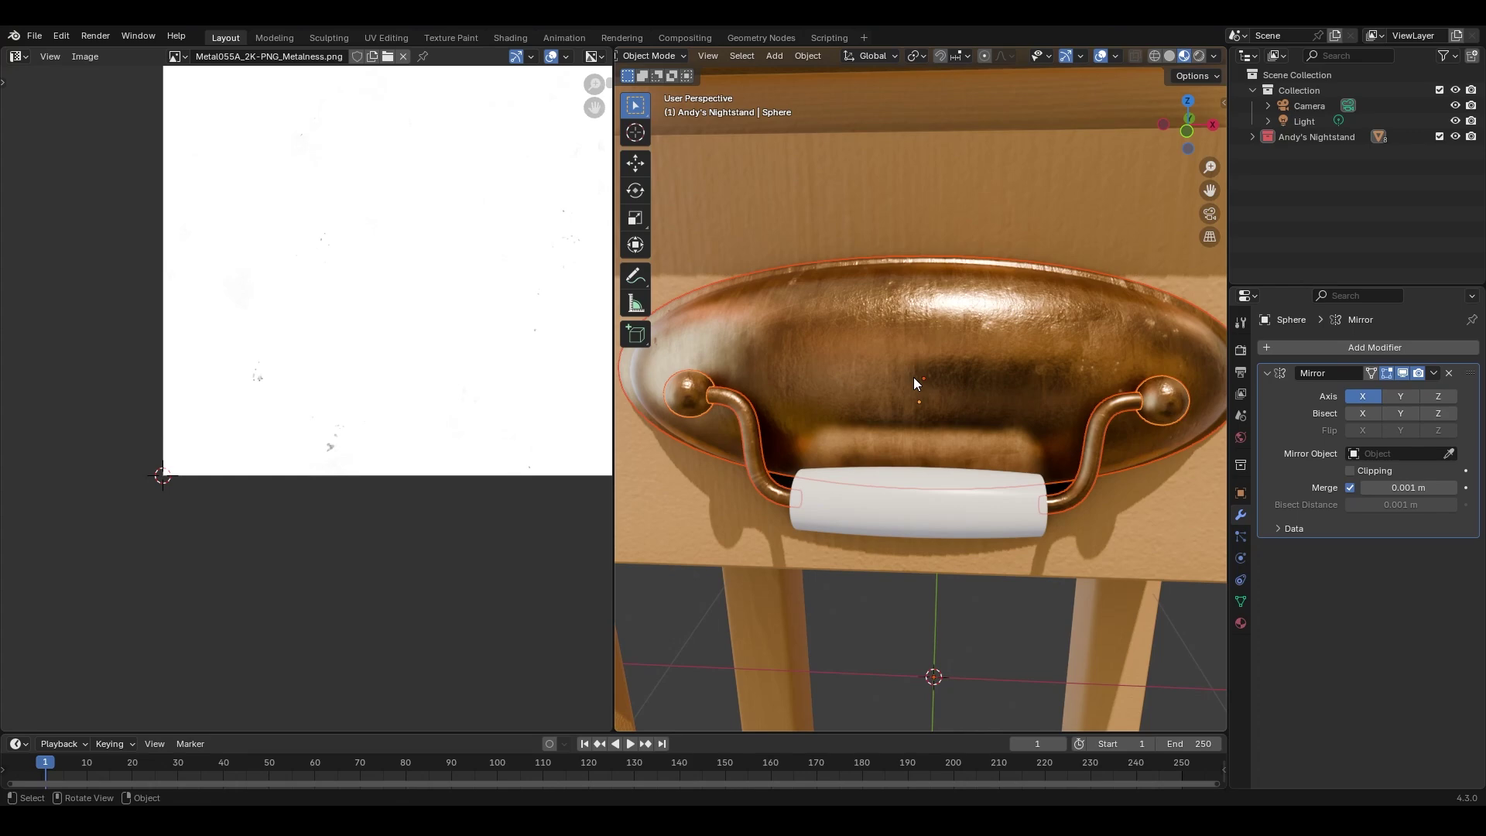
{"action": "key", "text": "Tab"}
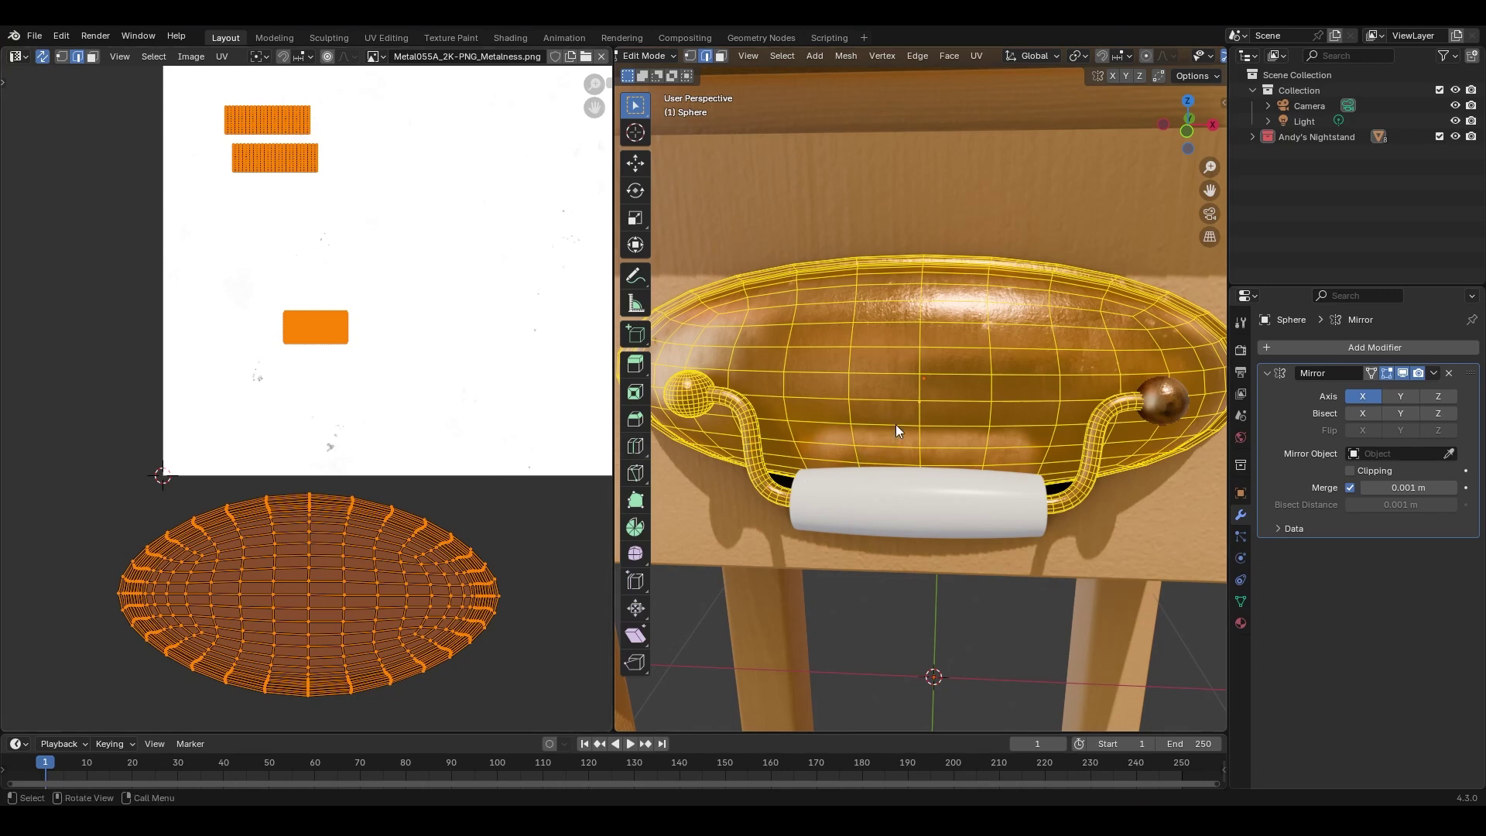
{"action": "key", "text": "Tab"}
{"action": "scroll", "coordinate": [971, 386], "scroll_direction": "down", "scroll_amount": 1}
{"action": "middle_click_drag", "start_coordinate": [930, 382], "coordinate": [892, 393]}
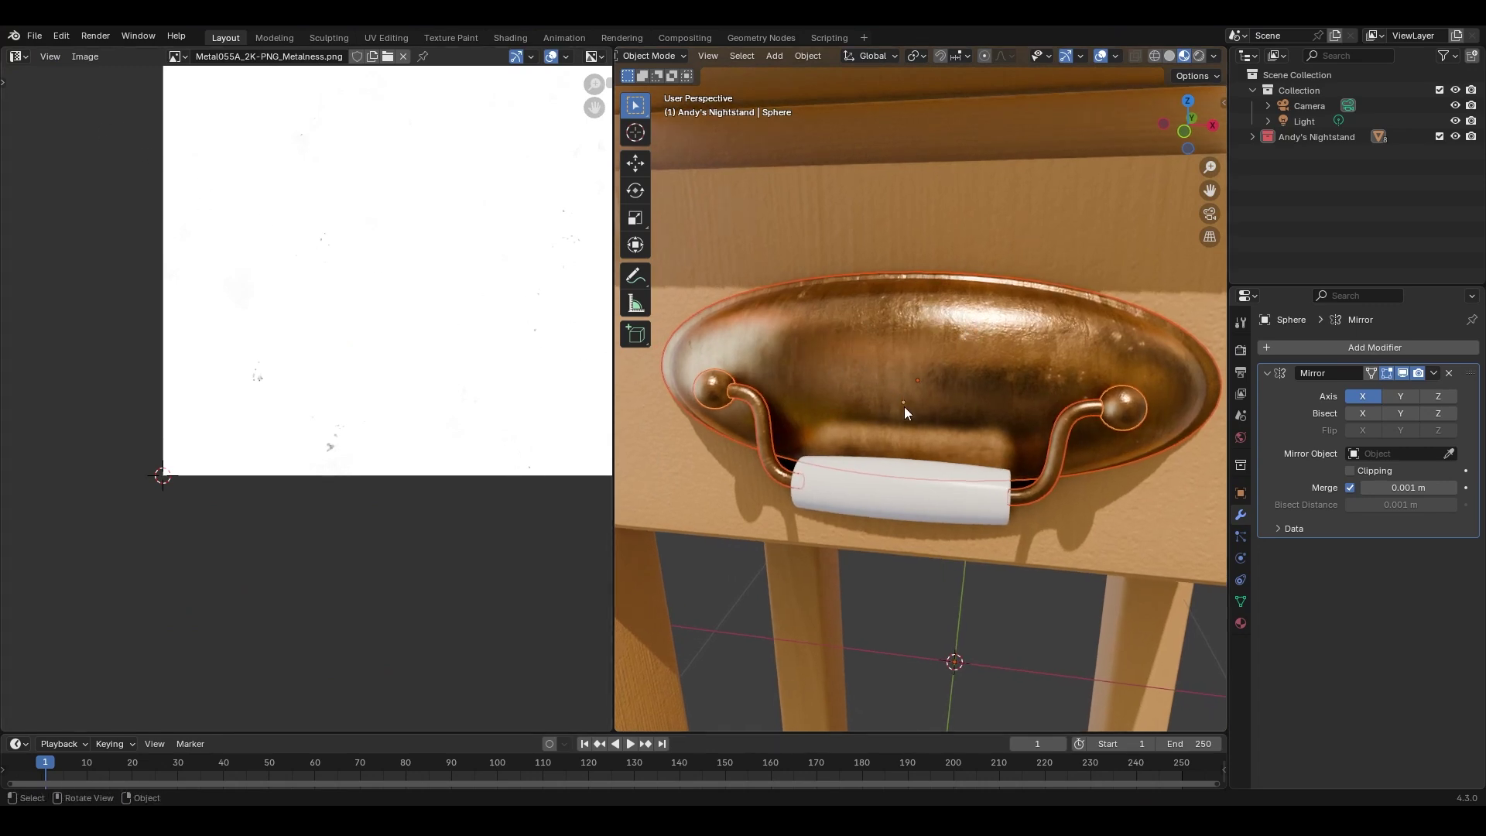
{"action": "middle_click_drag", "start_coordinate": [1015, 274], "coordinate": [856, 341], "text": "ctrl"}
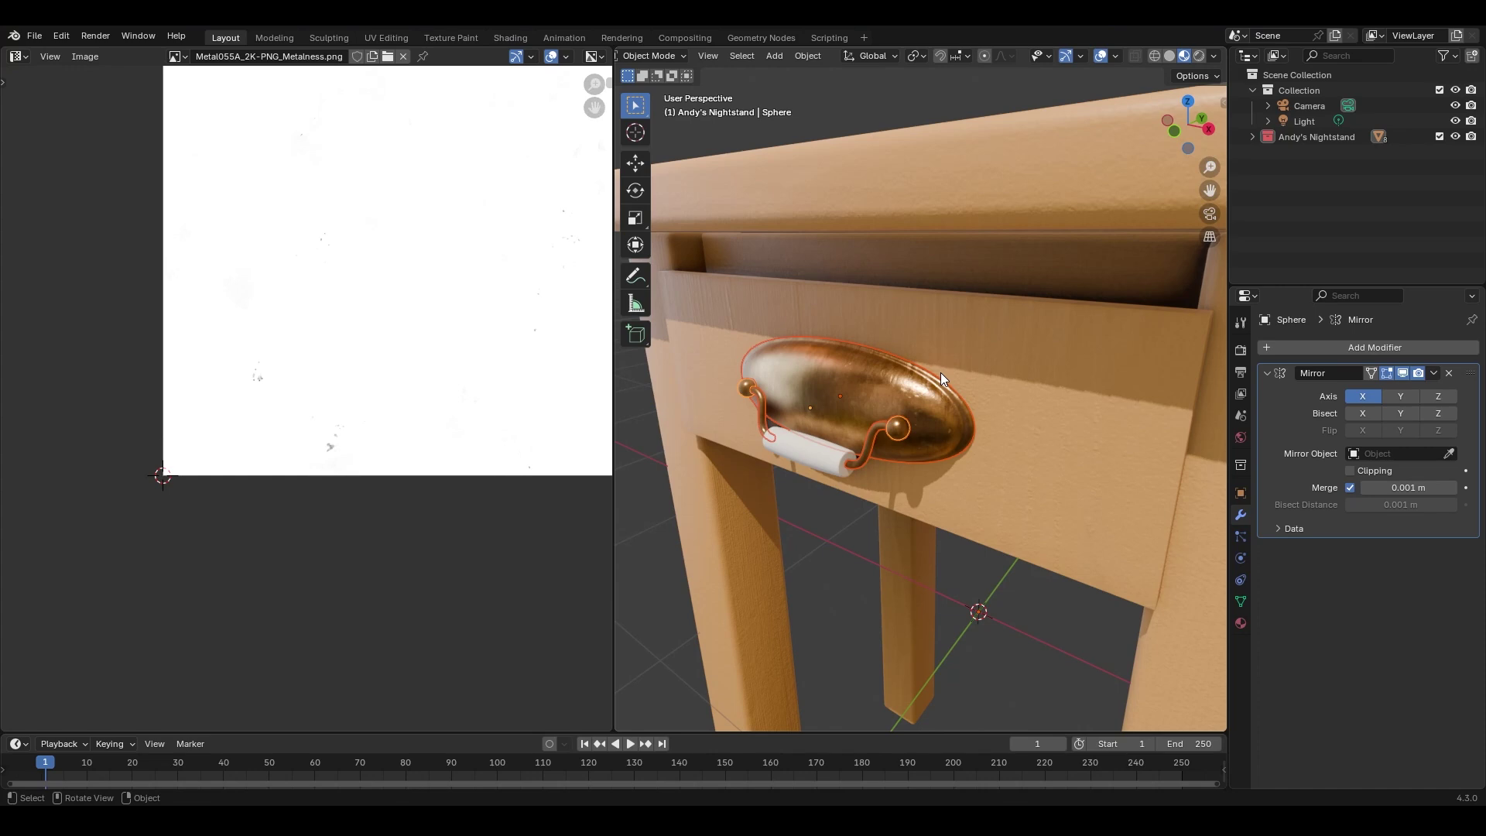
{"action": "key", "text": "Tab"}
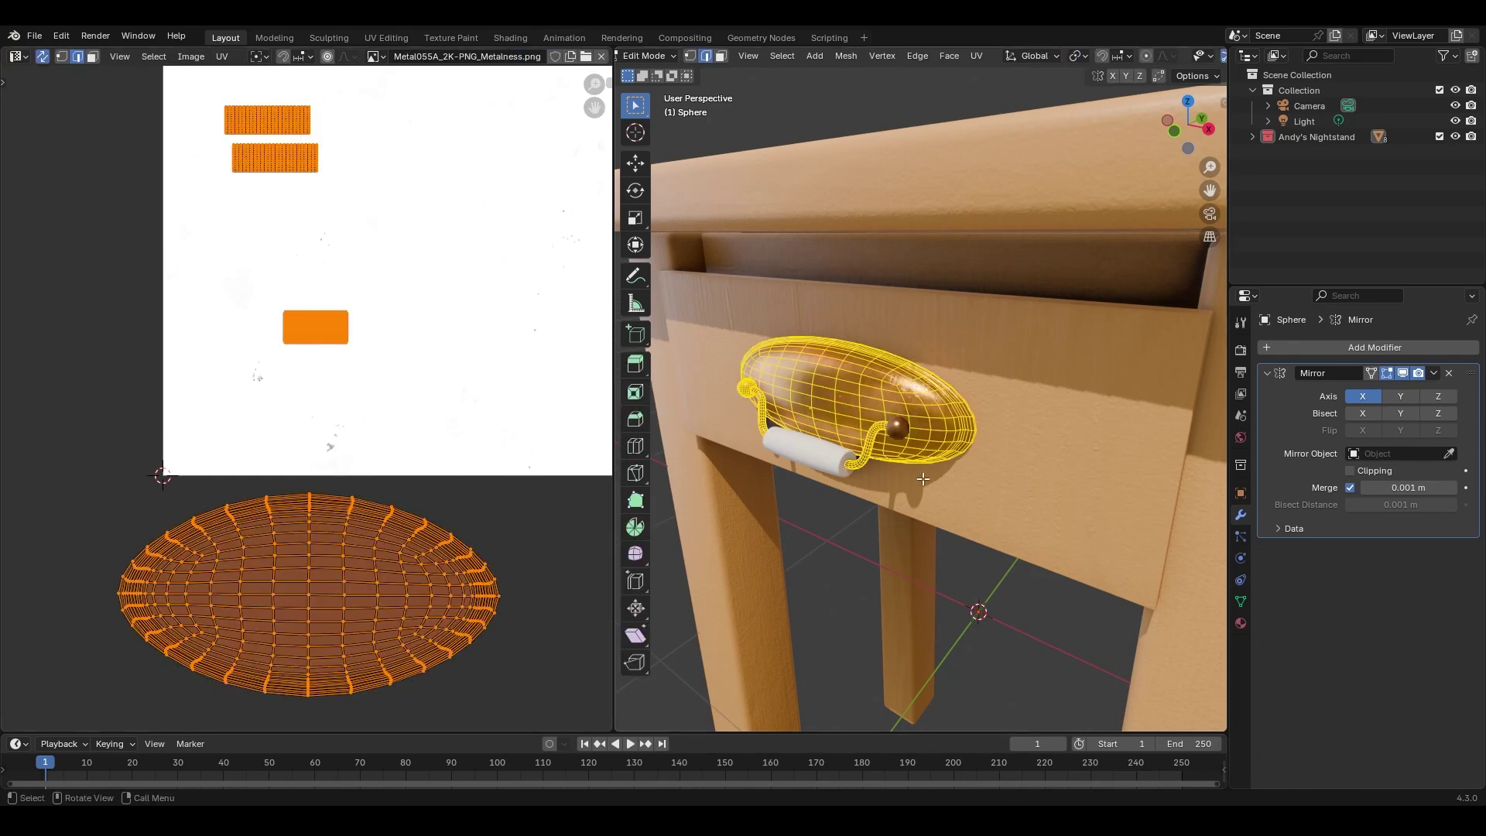
Return to Object Mode and examine the metal detail on the handle, up close and against the drawer front.
{"action": "scroll", "coordinate": [968, 281], "scroll_direction": "down", "scroll_amount": 3}
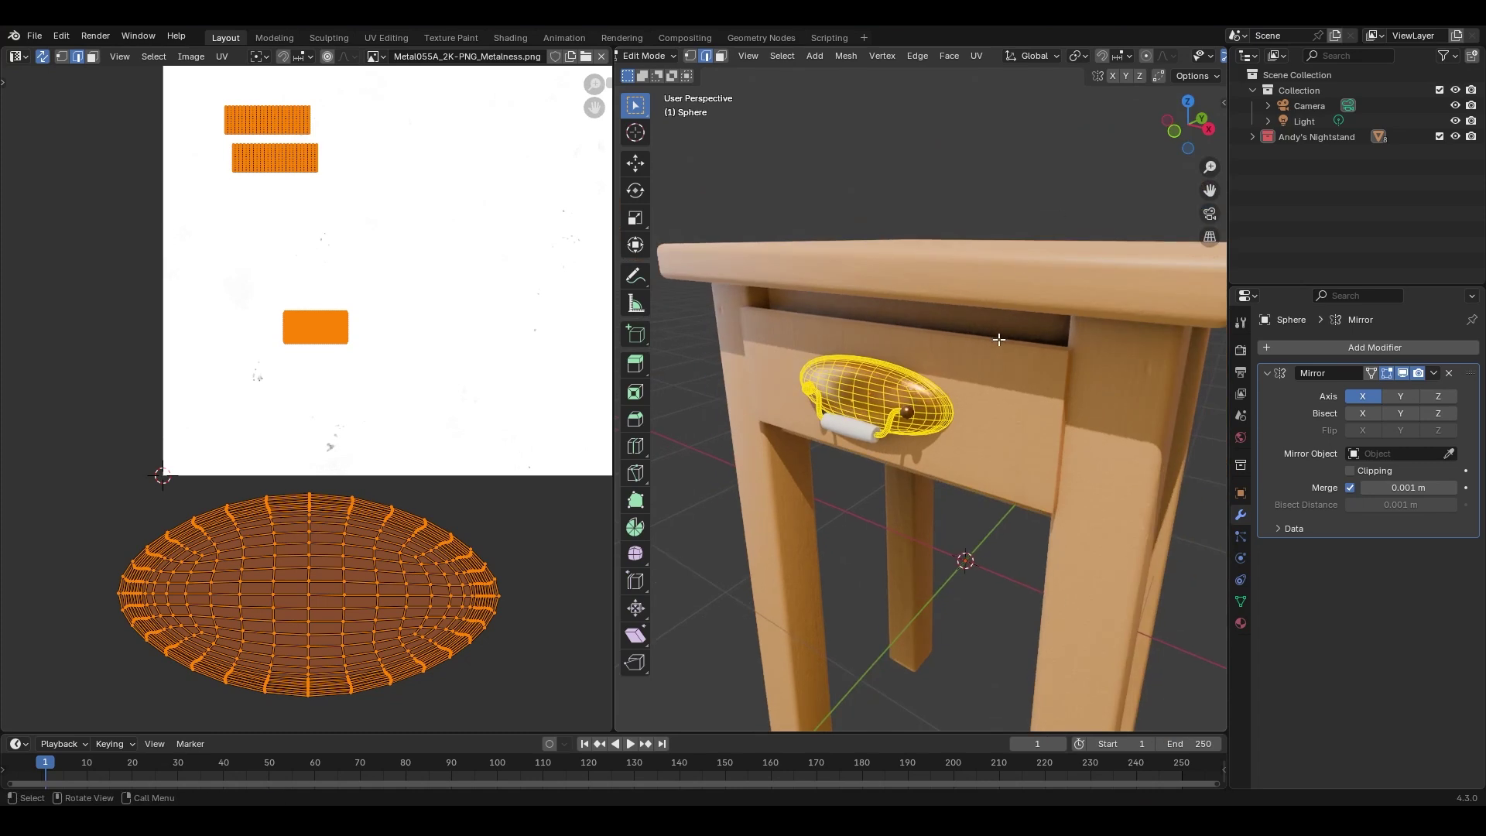
{"action": "key", "text": "Tab"}
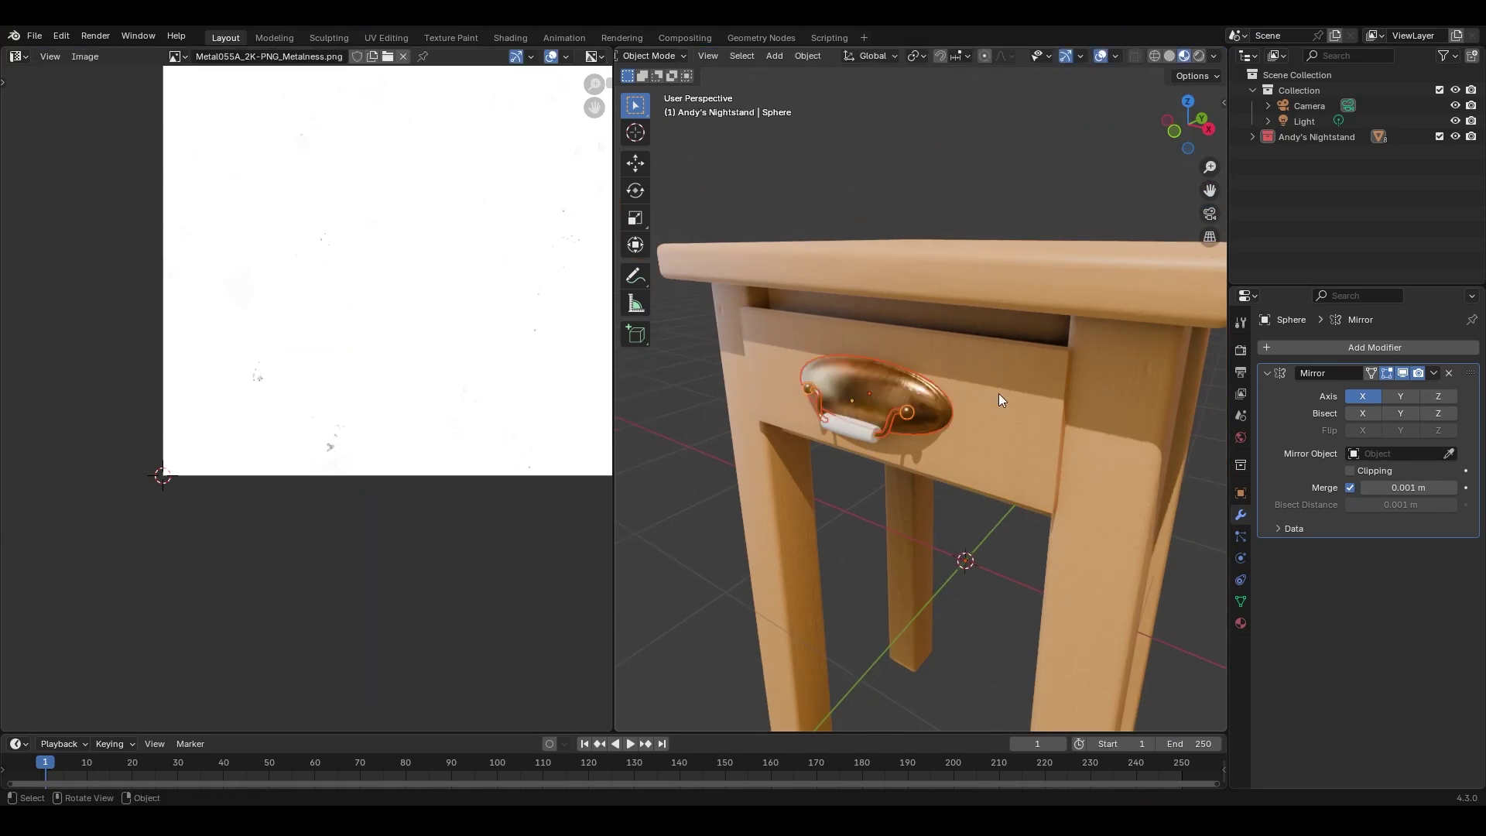
{"action": "scroll", "coordinate": [1015, 402], "scroll_direction": "up", "scroll_amount": 5}
{"action": "scroll", "coordinate": [1039, 324], "scroll_direction": "up", "scroll_amount": 2}
{"action": "middle_click_drag", "start_coordinate": [1042, 298], "coordinate": [1005, 379]}
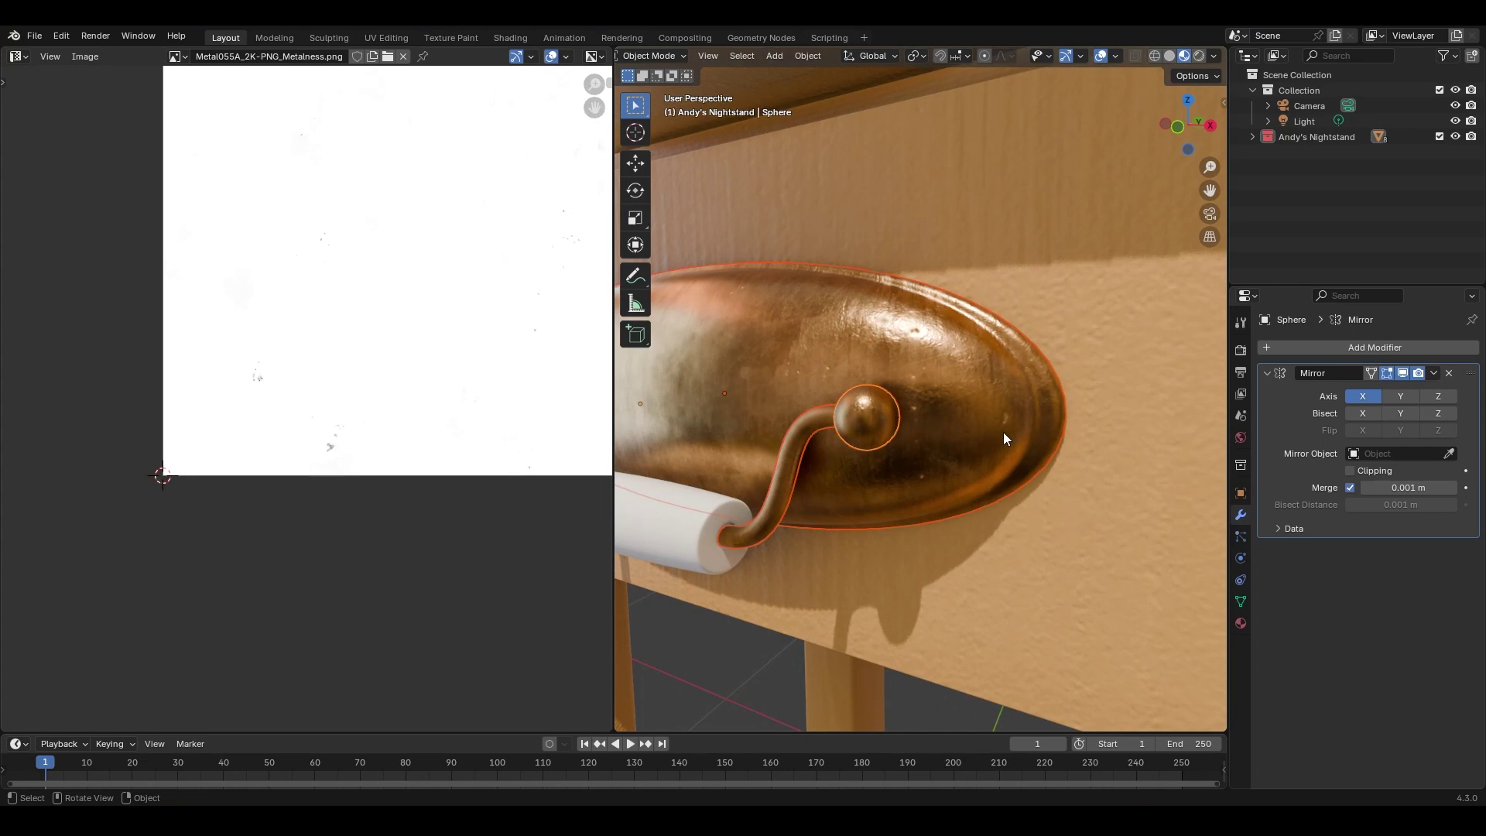
{"action": "scroll", "coordinate": [863, 408], "scroll_direction": "down", "scroll_amount": 6}
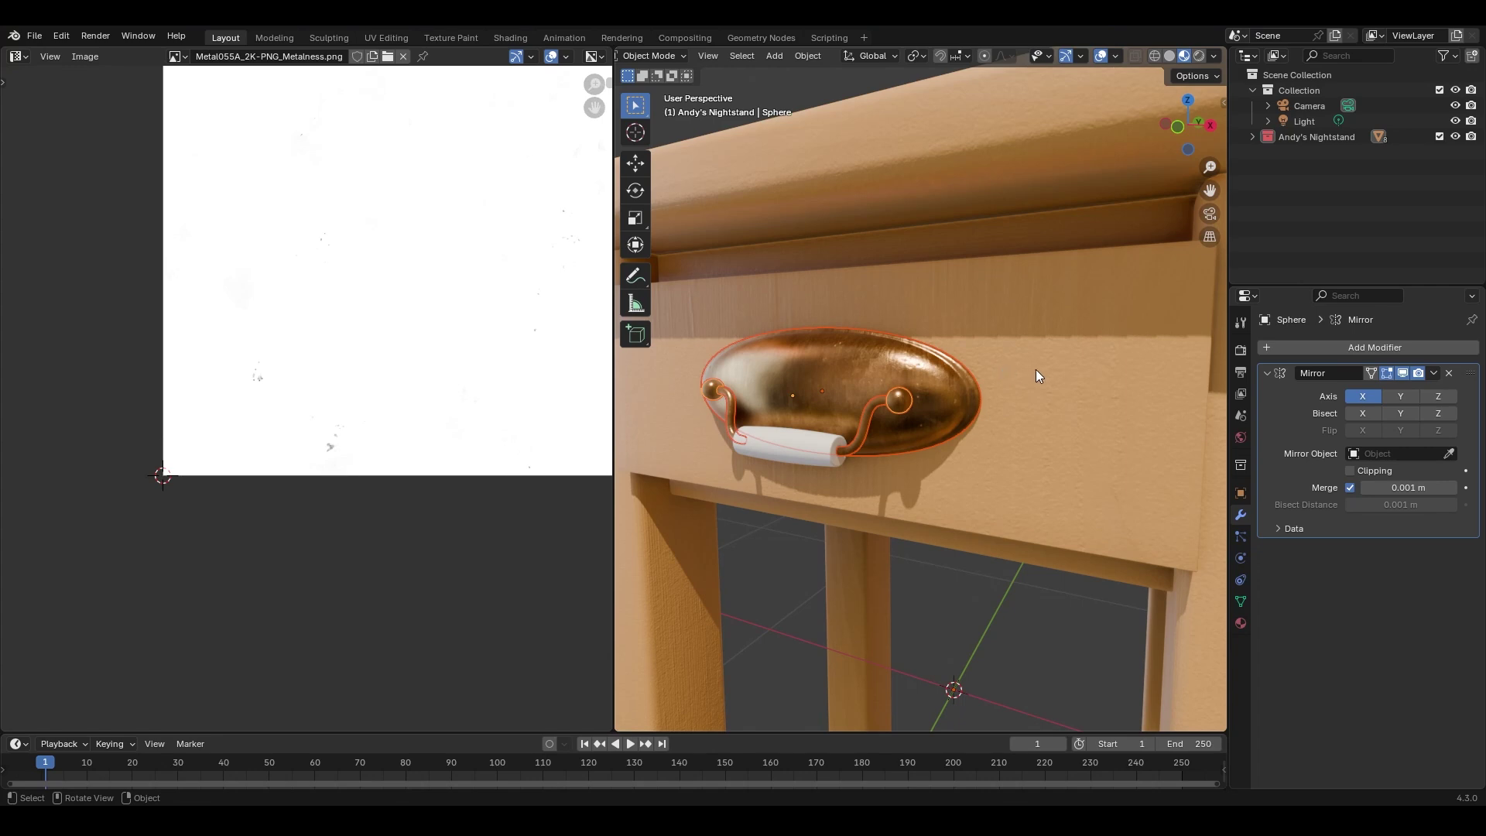
Scale all UV islands of the wooden drawer by 4 and return to Object Mode.
{"action": "left_click", "coordinate": [1028, 346]}
{"action": "key", "text": "Tab"}
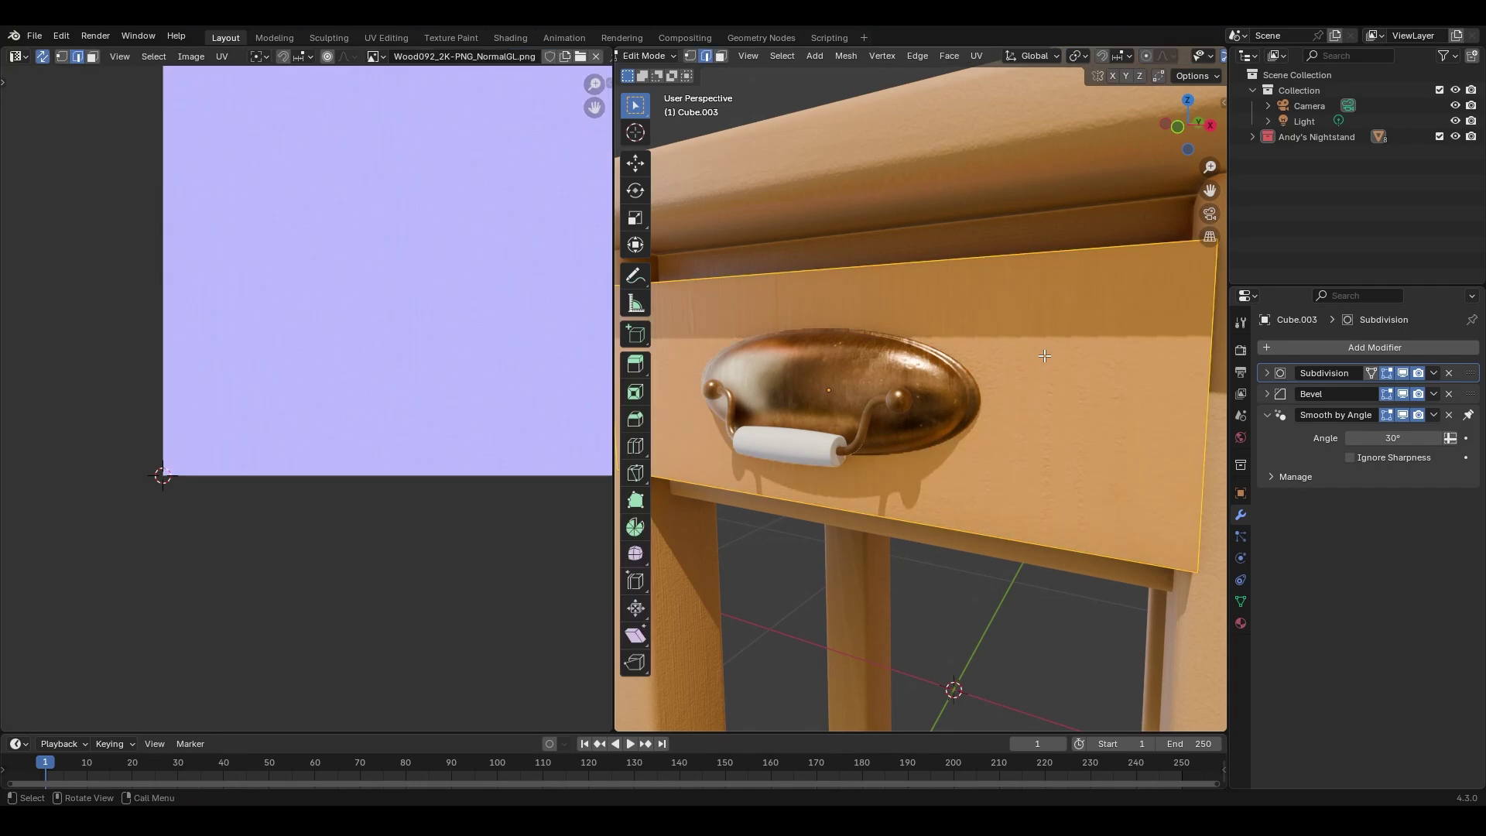
{"action": "middle_click_drag", "start_coordinate": [457, 137], "coordinate": [330, 393], "text": "ctrl"}
{"action": "middle_click_drag", "start_coordinate": [410, 298], "coordinate": [395, 358], "text": "ctrl"}
{"action": "middle_click_drag", "start_coordinate": [391, 328], "coordinate": [361, 352], "text": "shift"}
{"action": "key", "text": "3"}
{"action": "key", "text": "l"}
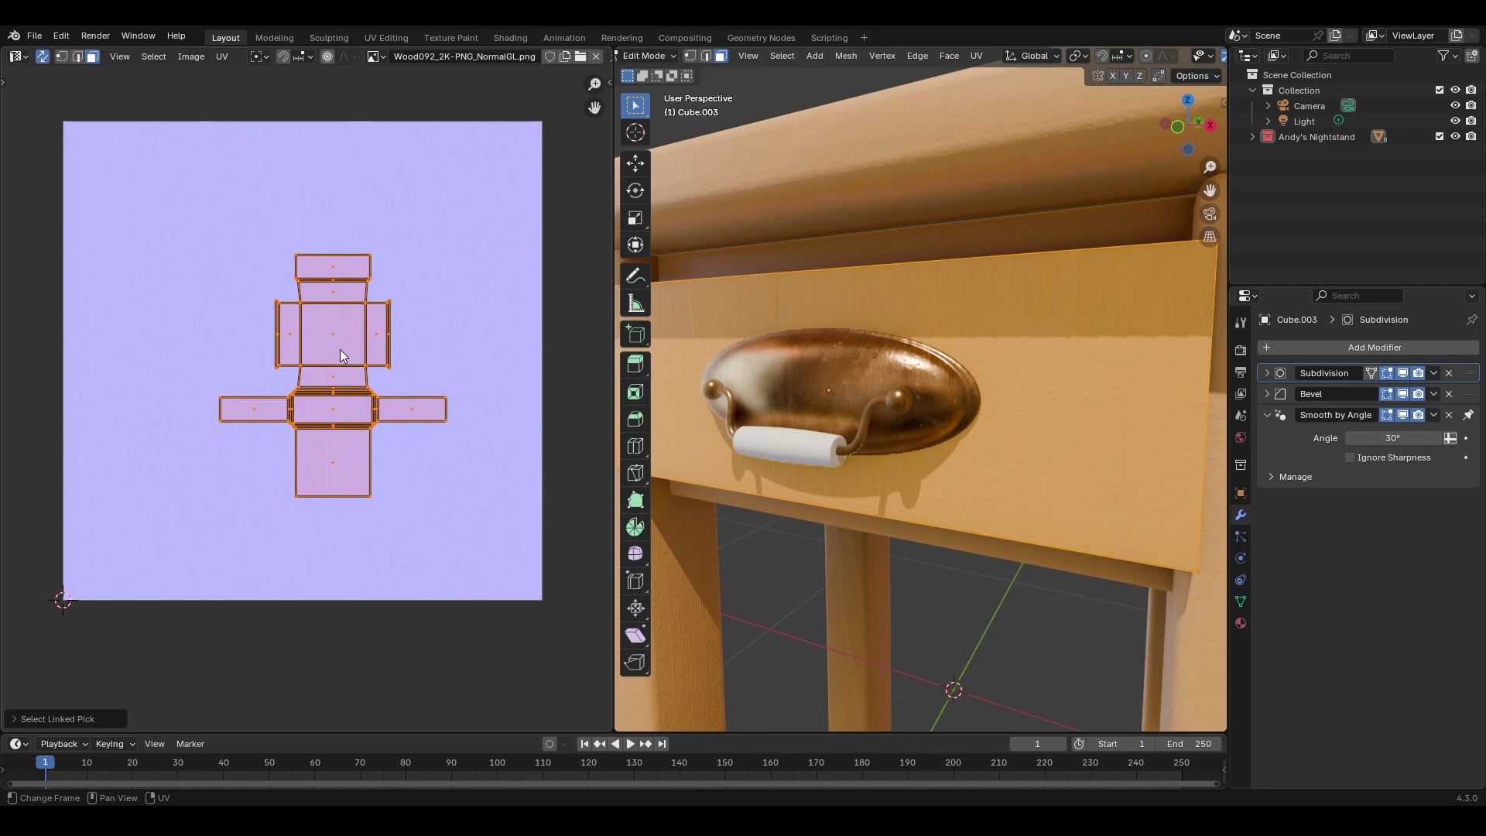
{"action": "key", "text": "s"}
{"action": "key", "text": "4"}
{"action": "key", "text": "Return"}
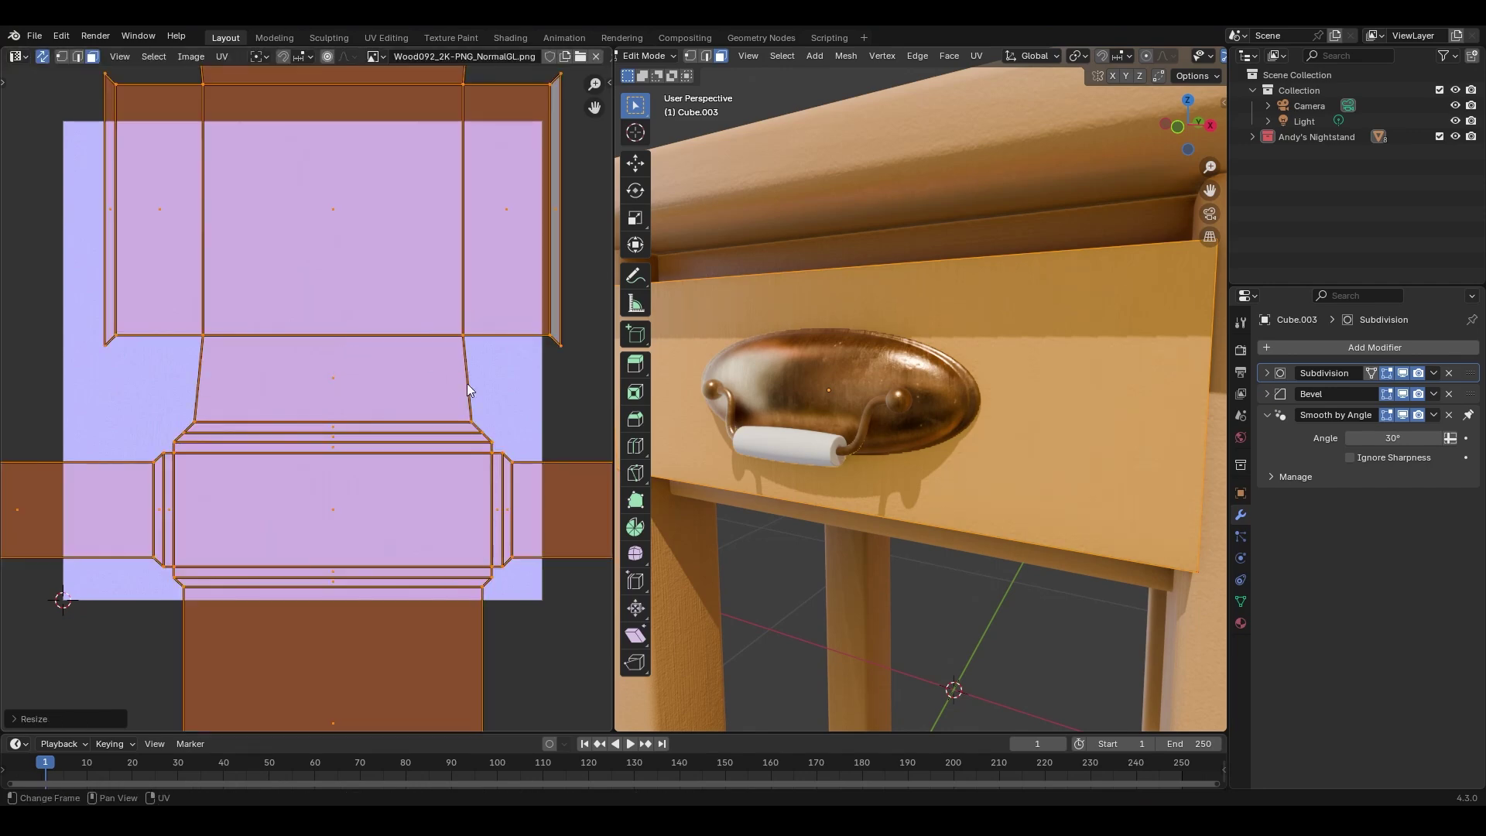
{"action": "key", "text": "Tab"}
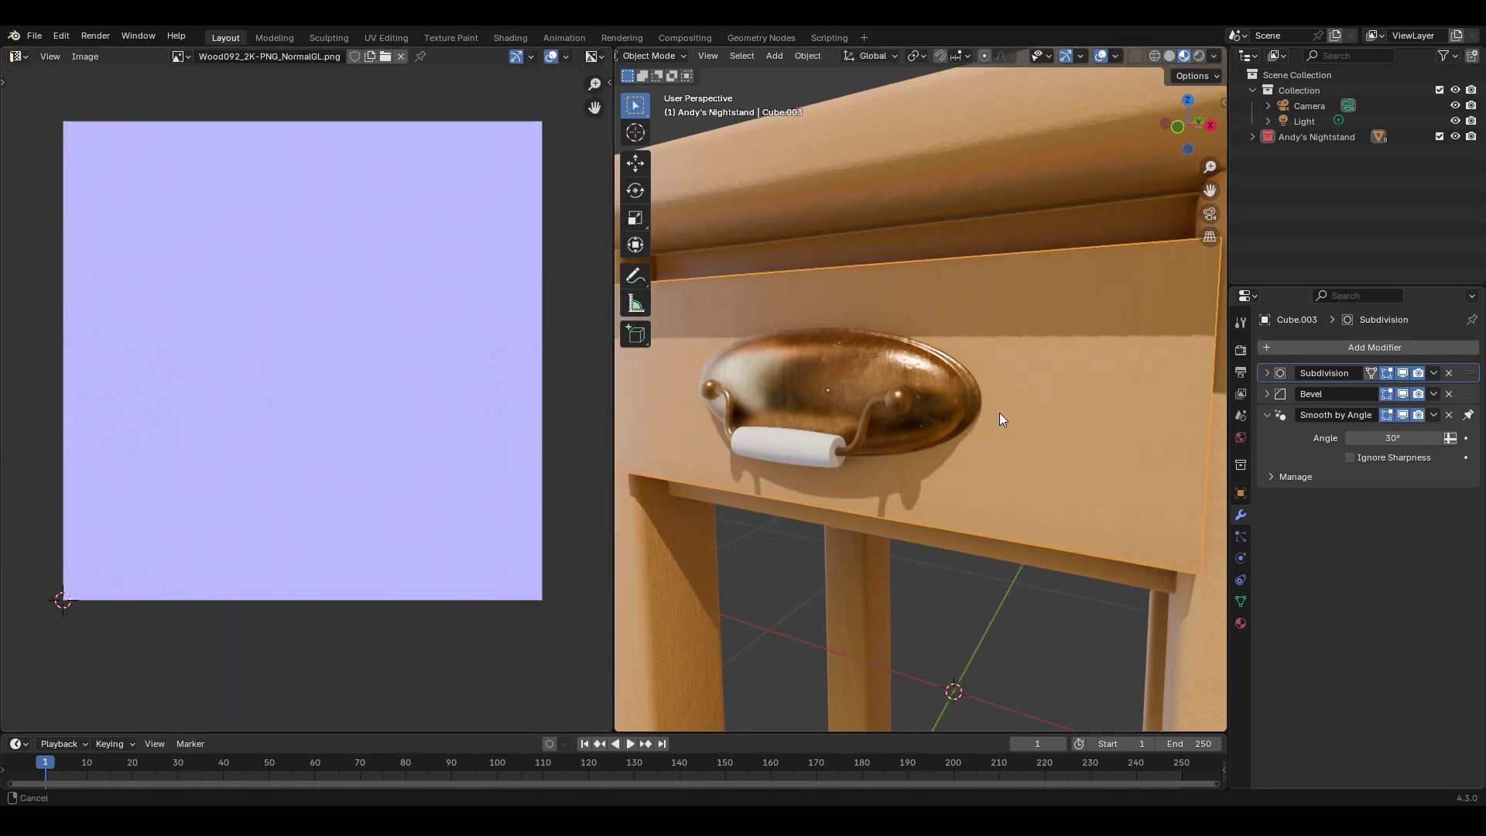
Examine the wood grain on the drawer front next to the metal handle, up close and from further away.
{"action": "scroll", "coordinate": [1000, 414], "scroll_direction": "up", "scroll_amount": 8}
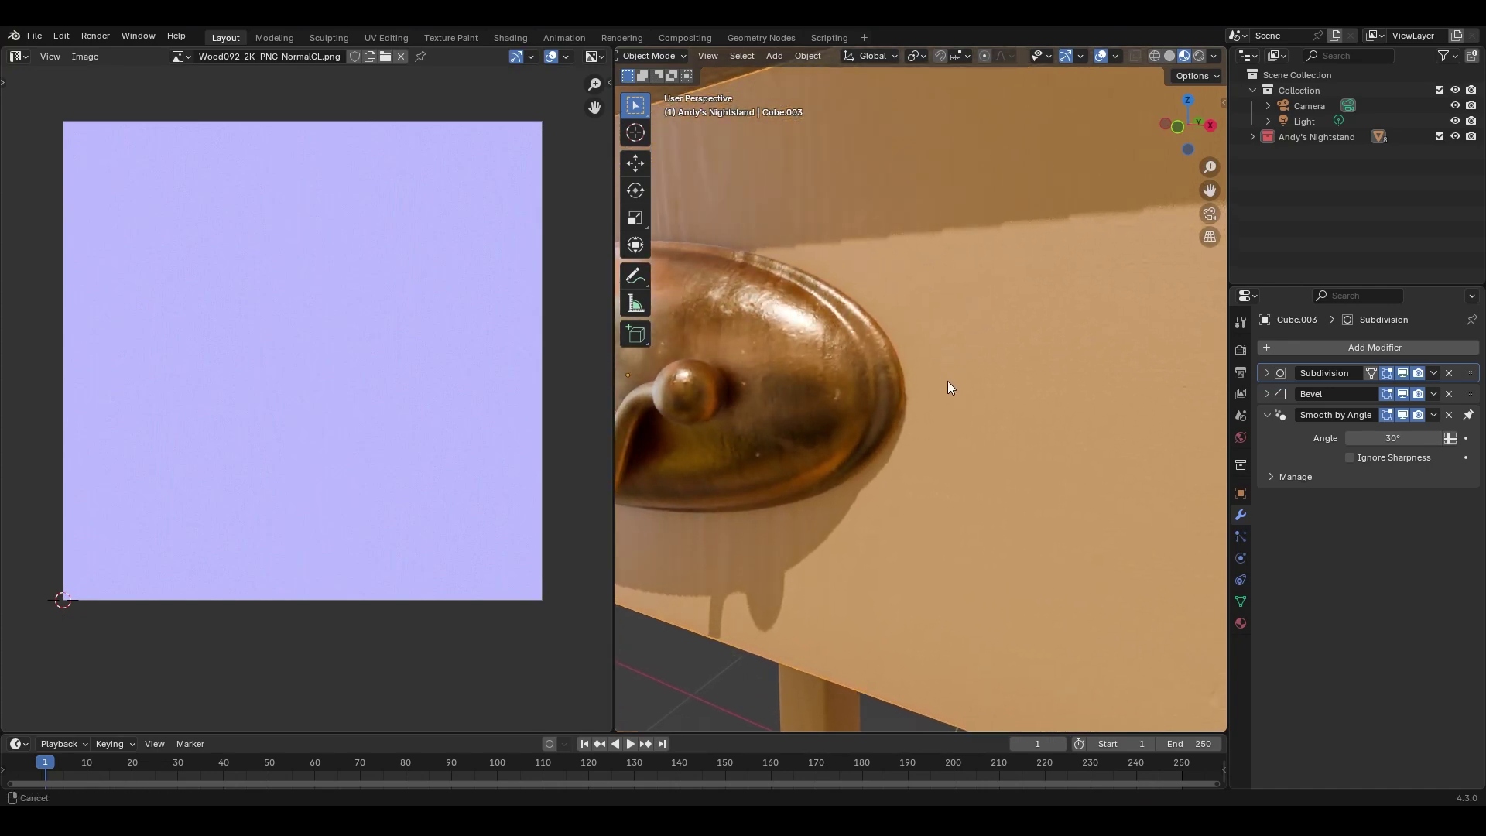
{"action": "scroll", "coordinate": [948, 381], "scroll_direction": "up", "scroll_amount": 3}
{"action": "middle_click_drag", "start_coordinate": [914, 564], "coordinate": [960, 489], "text": "shift"}
{"action": "middle_click_drag", "start_coordinate": [701, 471], "coordinate": [907, 313], "text": "shift"}
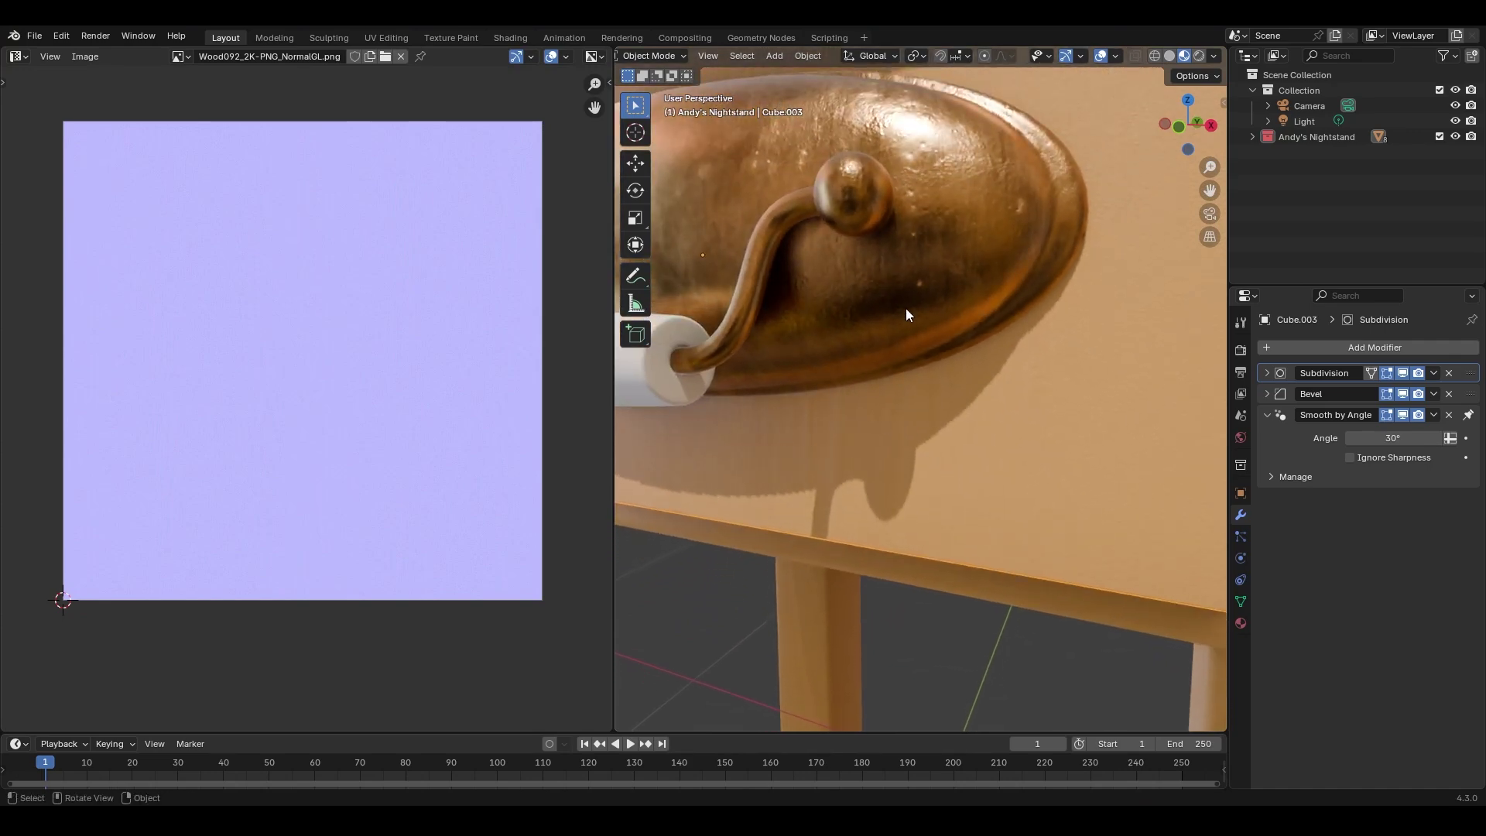
{"action": "middle_click_drag", "start_coordinate": [866, 420], "coordinate": [852, 421]}
{"action": "middle_click_drag", "start_coordinate": [882, 358], "coordinate": [890, 421], "text": "ctrl"}
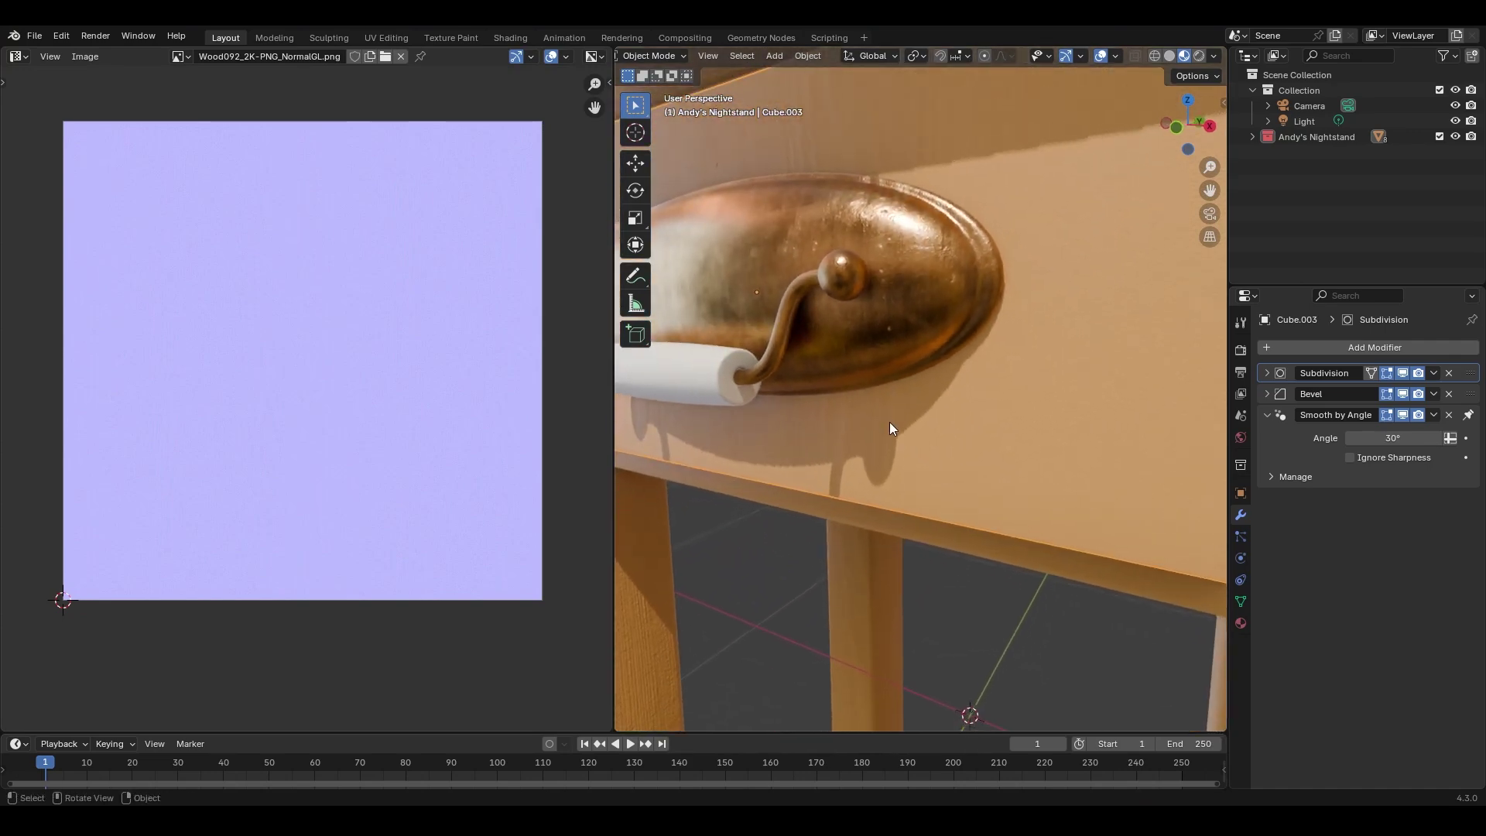
{"action": "middle_click_drag", "start_coordinate": [850, 268], "coordinate": [884, 338], "text": "shift"}
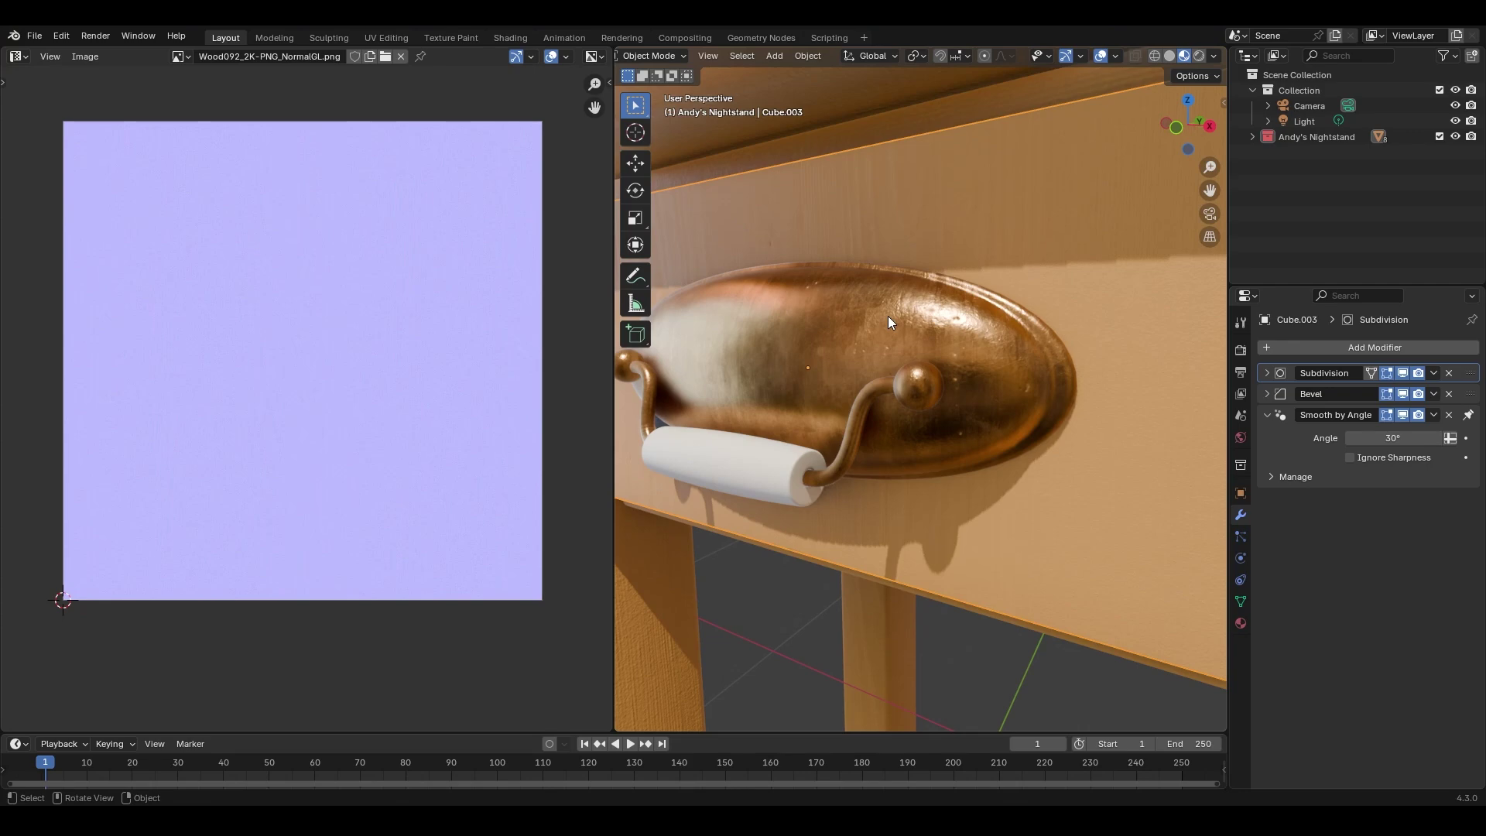
{"action": "middle_click_drag", "start_coordinate": [955, 309], "coordinate": [846, 418], "text": "ctrl"}
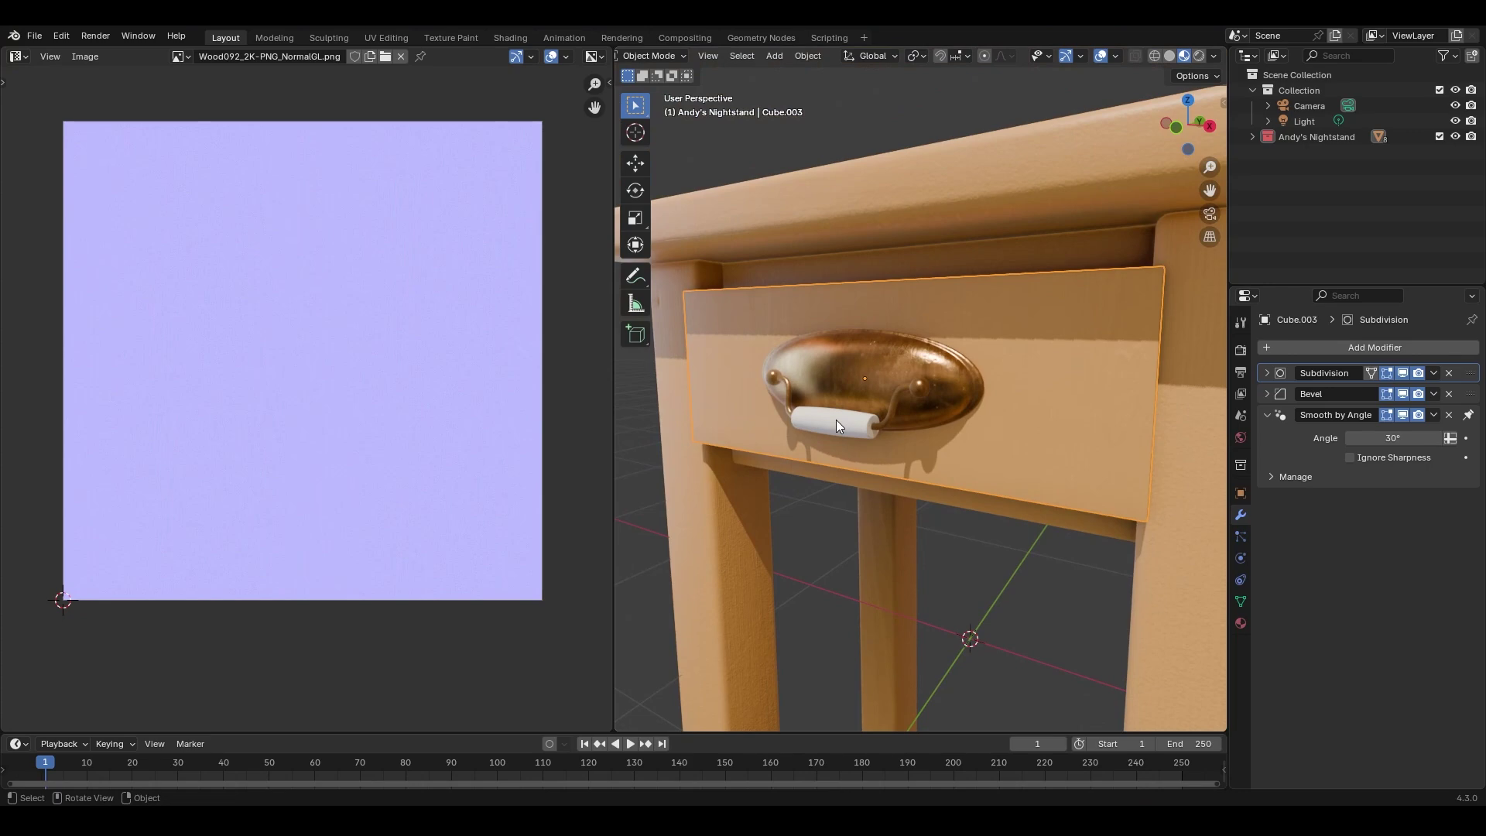
Select the handle's white grip, the frame, tabletop and legs together, scale their UV islands by 4 and return to Object Mode.
{"action": "left_click", "coordinate": [837, 420]}
{"action": "left_click", "coordinate": [937, 259]}
{"action": "left_click", "coordinate": [946, 204]}
{"action": "middle_click_drag", "start_coordinate": [946, 204], "coordinate": [951, 294], "text": "ctrl"}
{"action": "left_click", "coordinate": [808, 465]}
{"action": "key", "text": "g"}
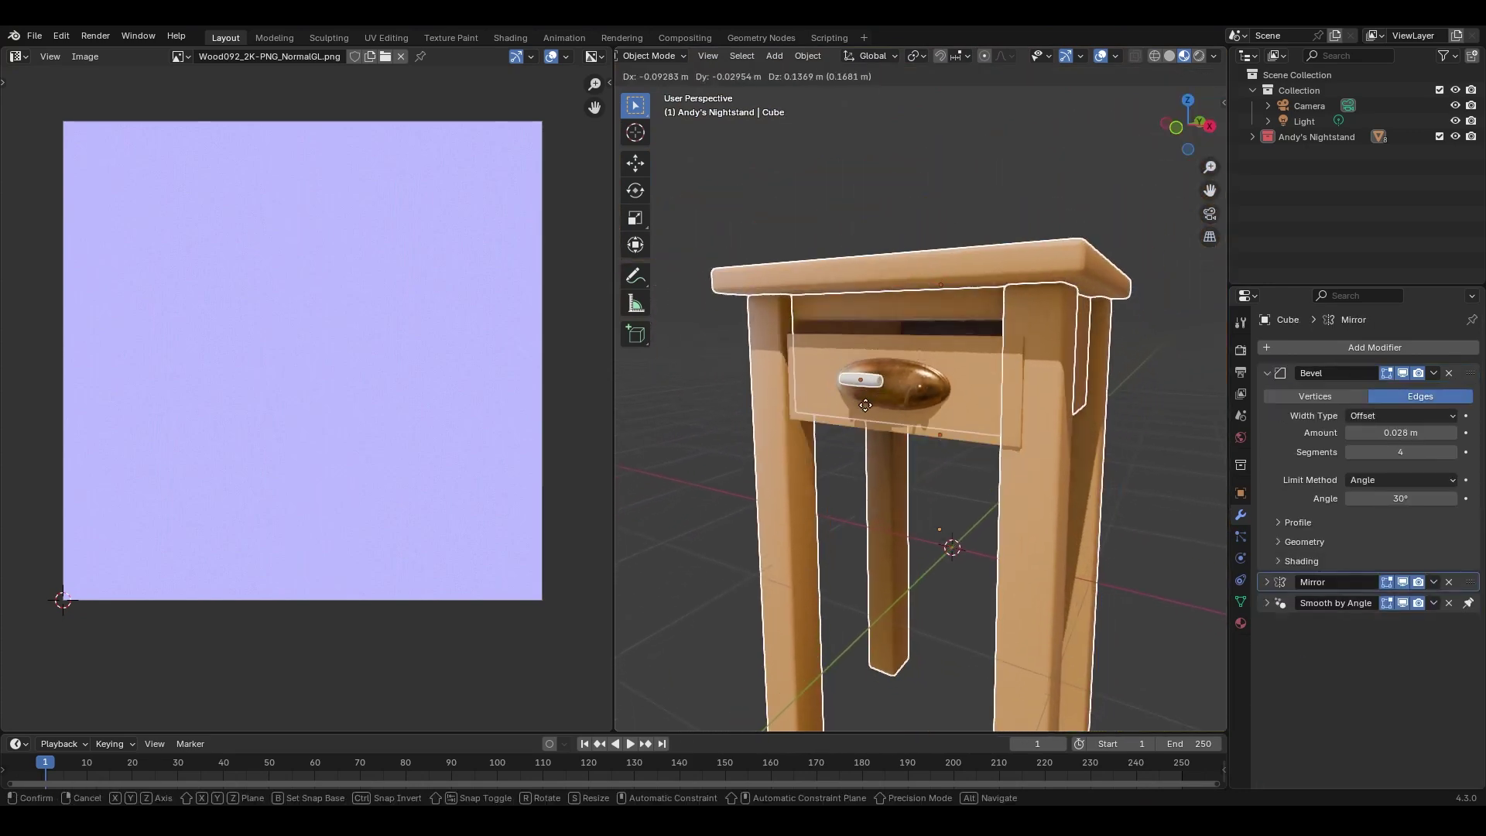
{"action": "key", "text": "Escape"}
{"action": "key", "text": "Tab"}
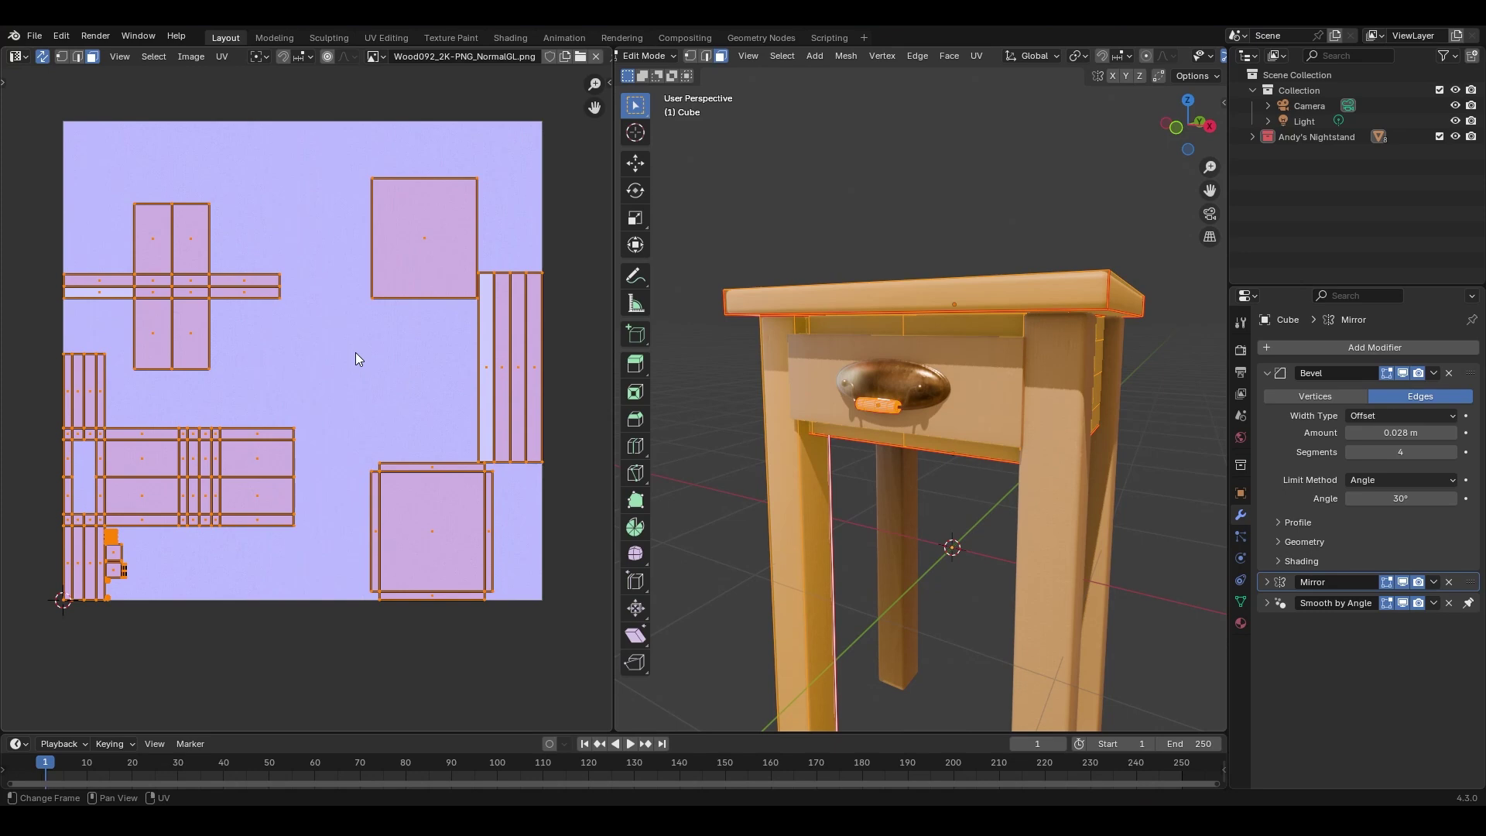
{"action": "type", "text": "s"}
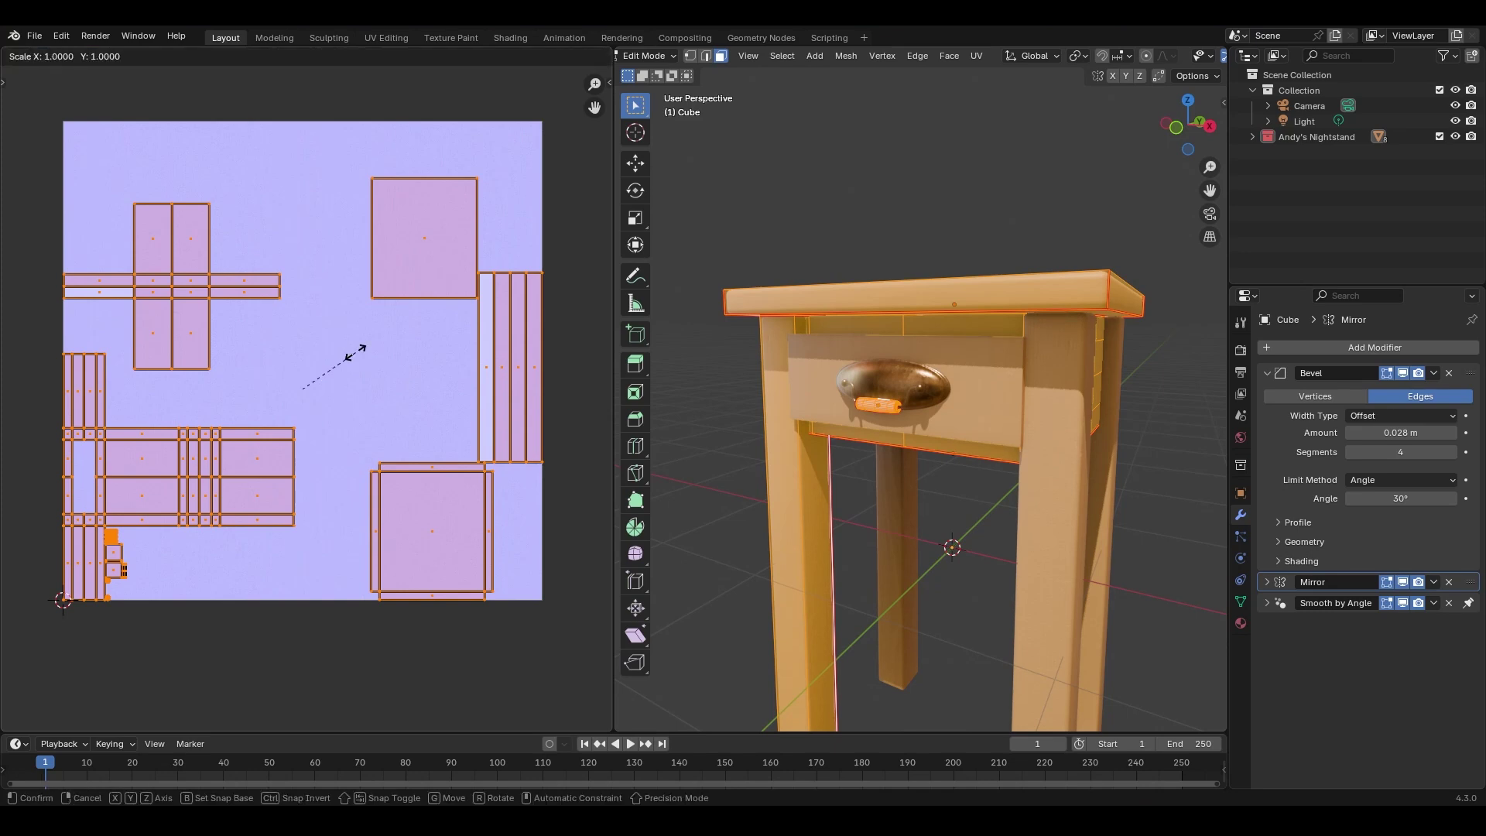
{"action": "type", "text": "4"}
{"action": "key", "text": "Return"}
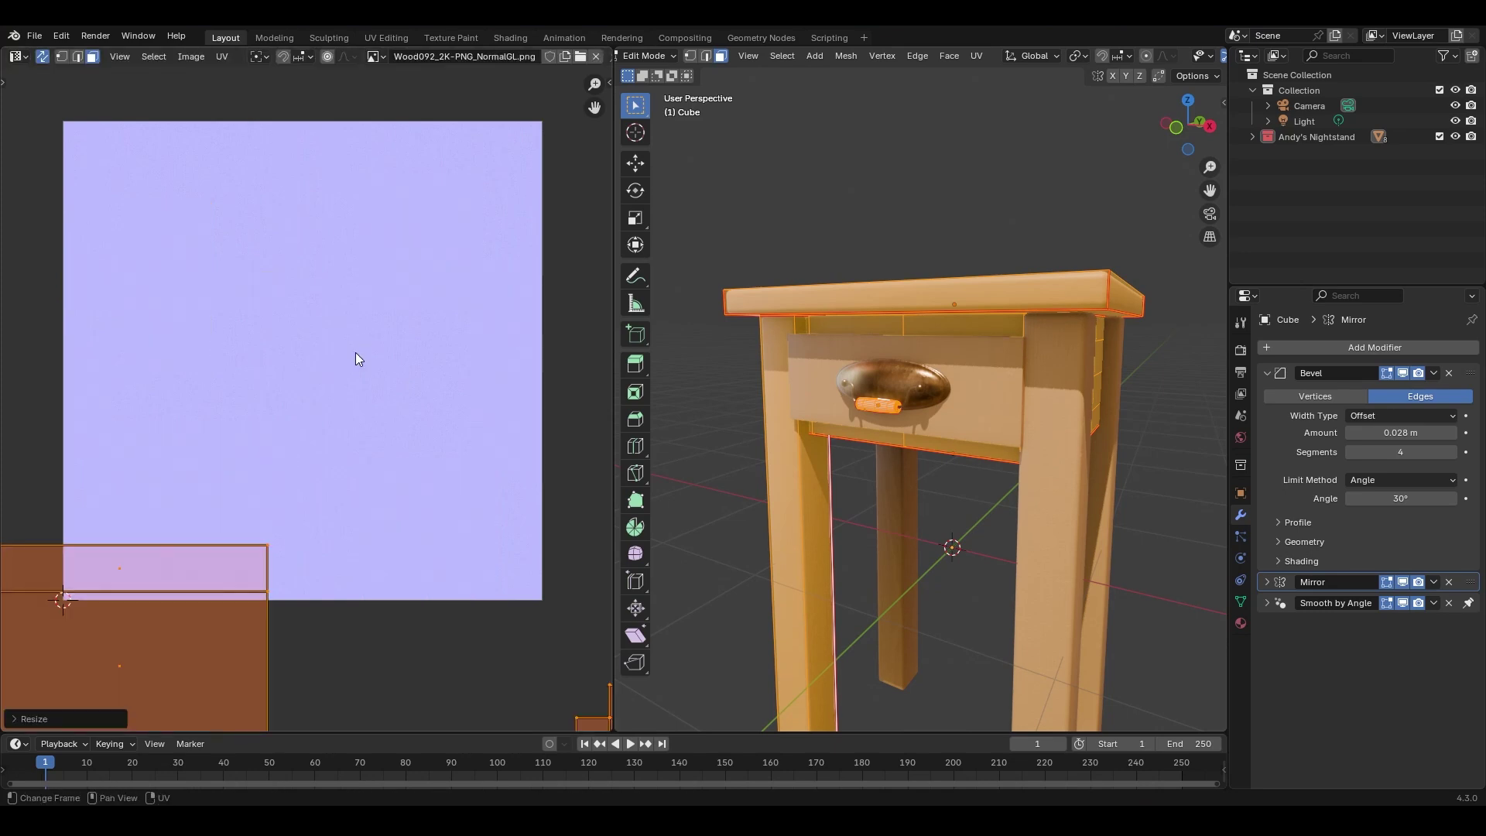
{"action": "key", "text": "Tab"}
Examine the wood grain on the nightstand's front, legs, side and tabletop from several angles.
{"action": "mouse_move", "coordinate": [1052, 375]}
{"action": "middle_mouse_down"}
{"action": "mouse_move", "coordinate": [1028, 475]}
{"action": "mouse_move", "coordinate": [1084, 449]}
{"action": "mouse_move", "coordinate": [1050, 384]}
{"action": "middle_mouse_up"}
{"action": "scroll", "coordinate": [1048, 381], "scroll_direction": "up", "scroll_amount": 4}
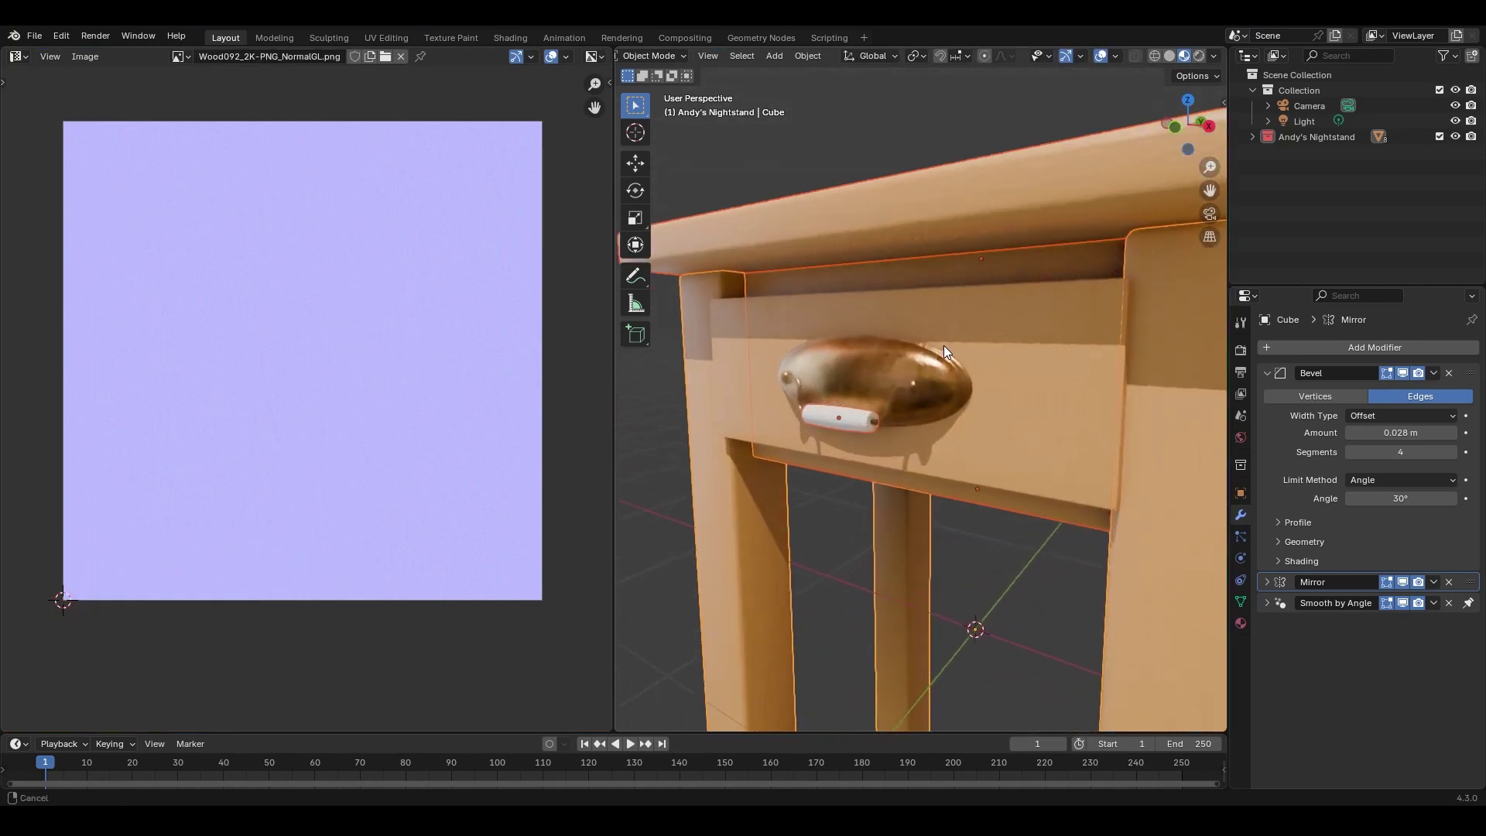
{"action": "middle_click_drag", "start_coordinate": [946, 347], "coordinate": [1008, 322], "text": "shift"}
{"action": "middle_click_drag", "start_coordinate": [743, 341], "coordinate": [909, 433]}
{"action": "scroll", "coordinate": [817, 342], "scroll_direction": "down", "scroll_amount": 4}
{"action": "middle_click_drag", "start_coordinate": [927, 261], "coordinate": [1000, 364]}
{"action": "scroll", "coordinate": [996, 275], "scroll_direction": "up", "scroll_amount": 4}
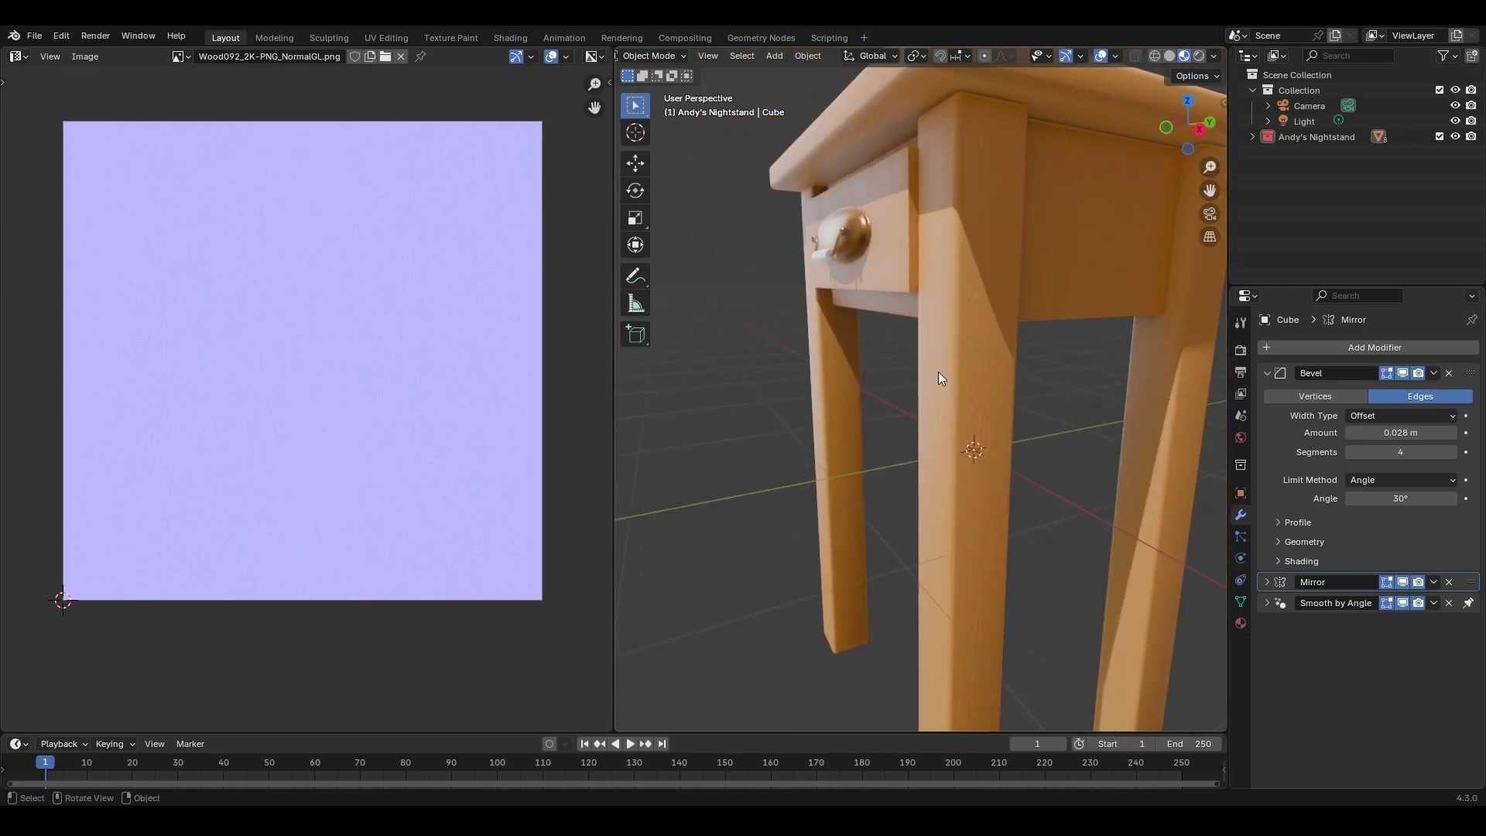
{"action": "scroll", "coordinate": [826, 285], "scroll_direction": "down", "scroll_amount": 4}
{"action": "middle_click_drag", "start_coordinate": [825, 284], "coordinate": [1056, 317]}
{"action": "scroll", "coordinate": [958, 356], "scroll_direction": "down", "scroll_amount": 3}
Select every part of the nightstand and open all their UV islands together in Edit Mode.
{"action": "key", "text": "b"}
{"action": "left_click_drag", "start_coordinate": [1134, 162], "coordinate": [832, 676]}
{"action": "key", "text": "Tab"}
{"action": "scroll", "coordinate": [411, 265], "scroll_direction": "down", "scroll_amount": 8}
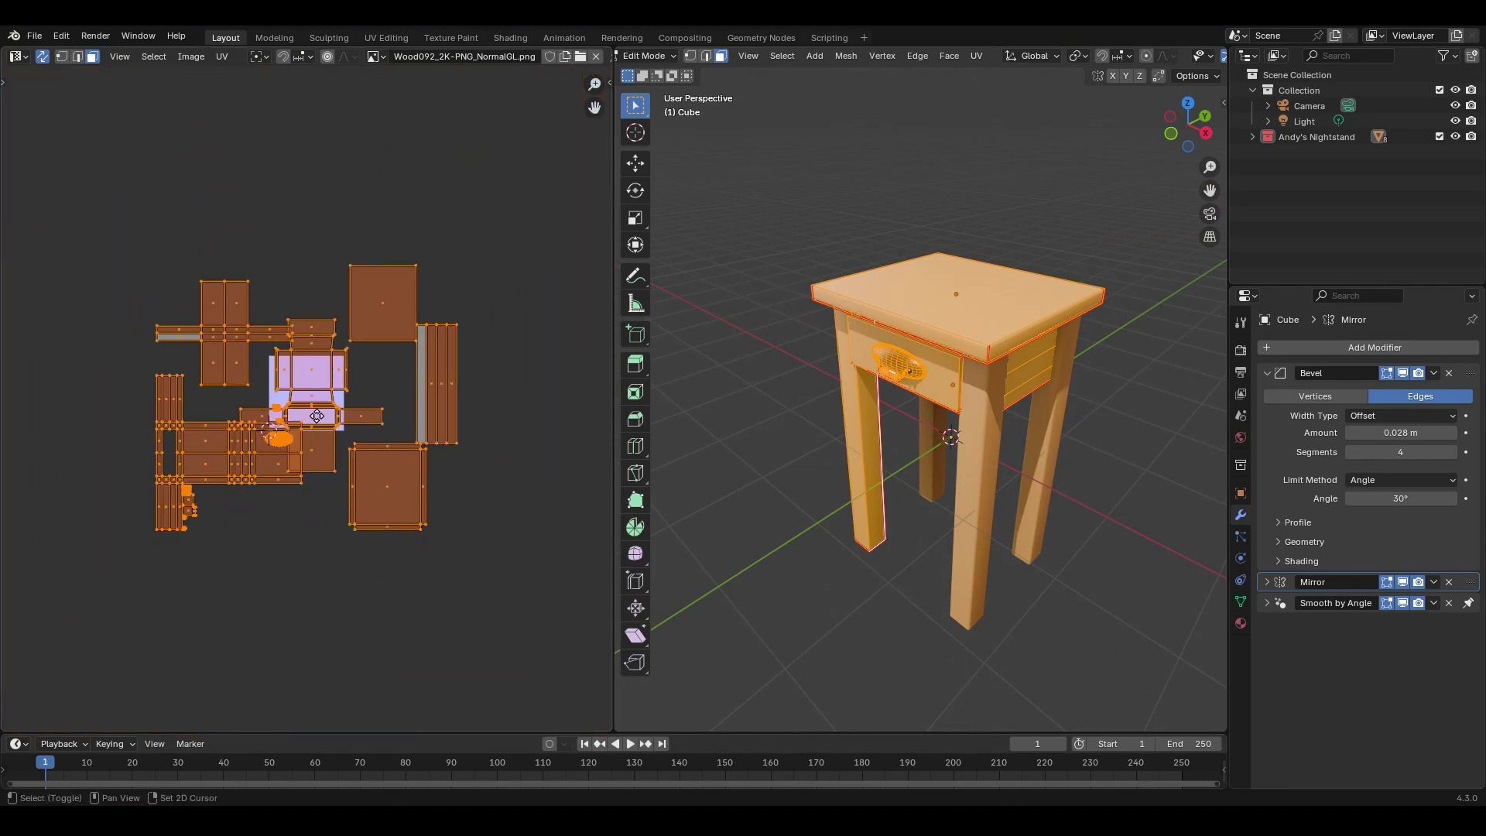
{"action": "scroll", "coordinate": [317, 414], "scroll_direction": "up", "scroll_amount": 3}
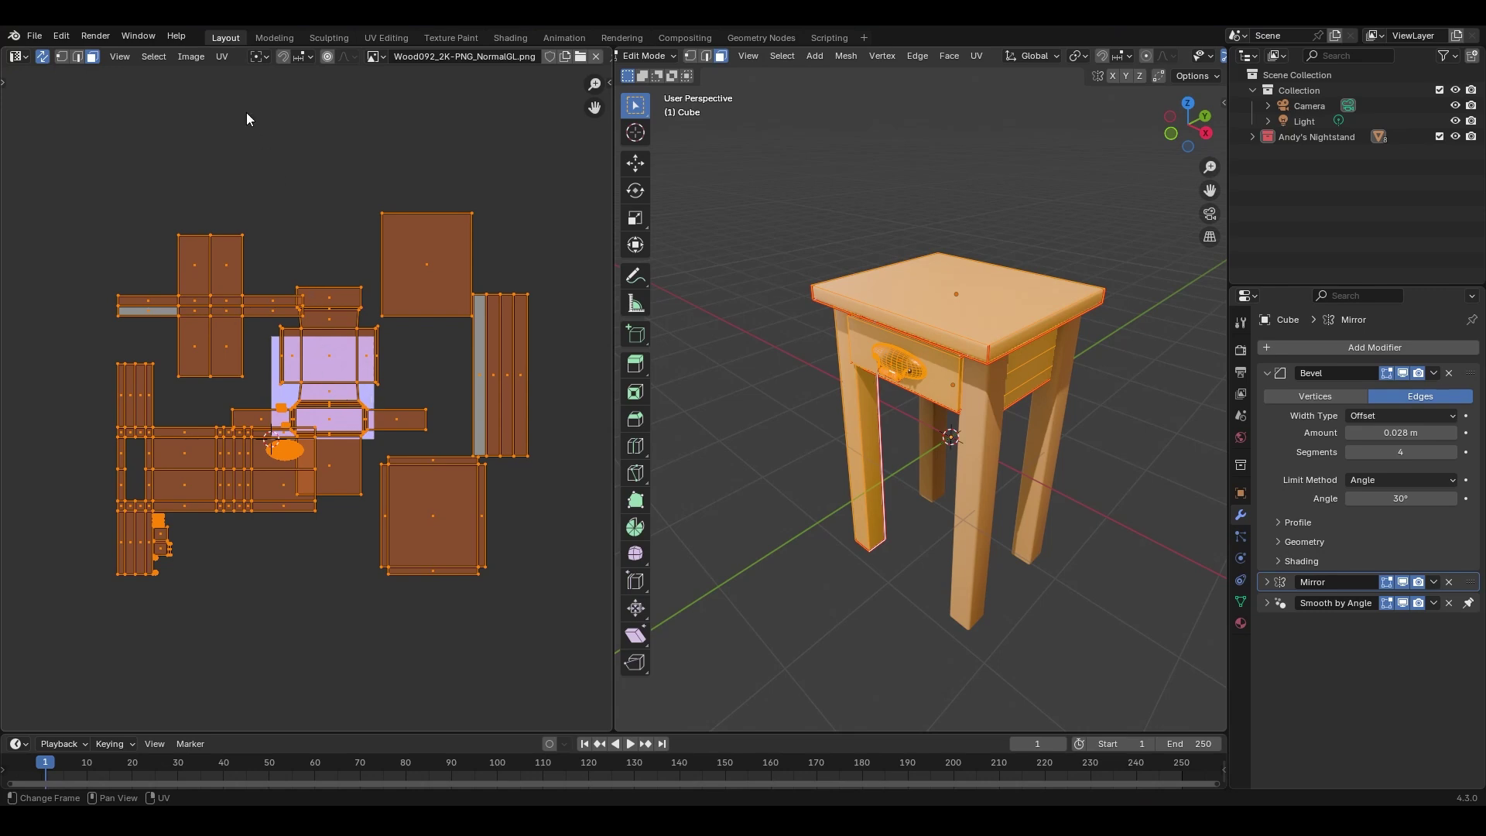
Try packing all the UV islands with Rotate disabled and Scale left enabled.
{"action": "left_click", "coordinate": [222, 58]}
{"action": "left_click", "coordinate": [291, 333]}
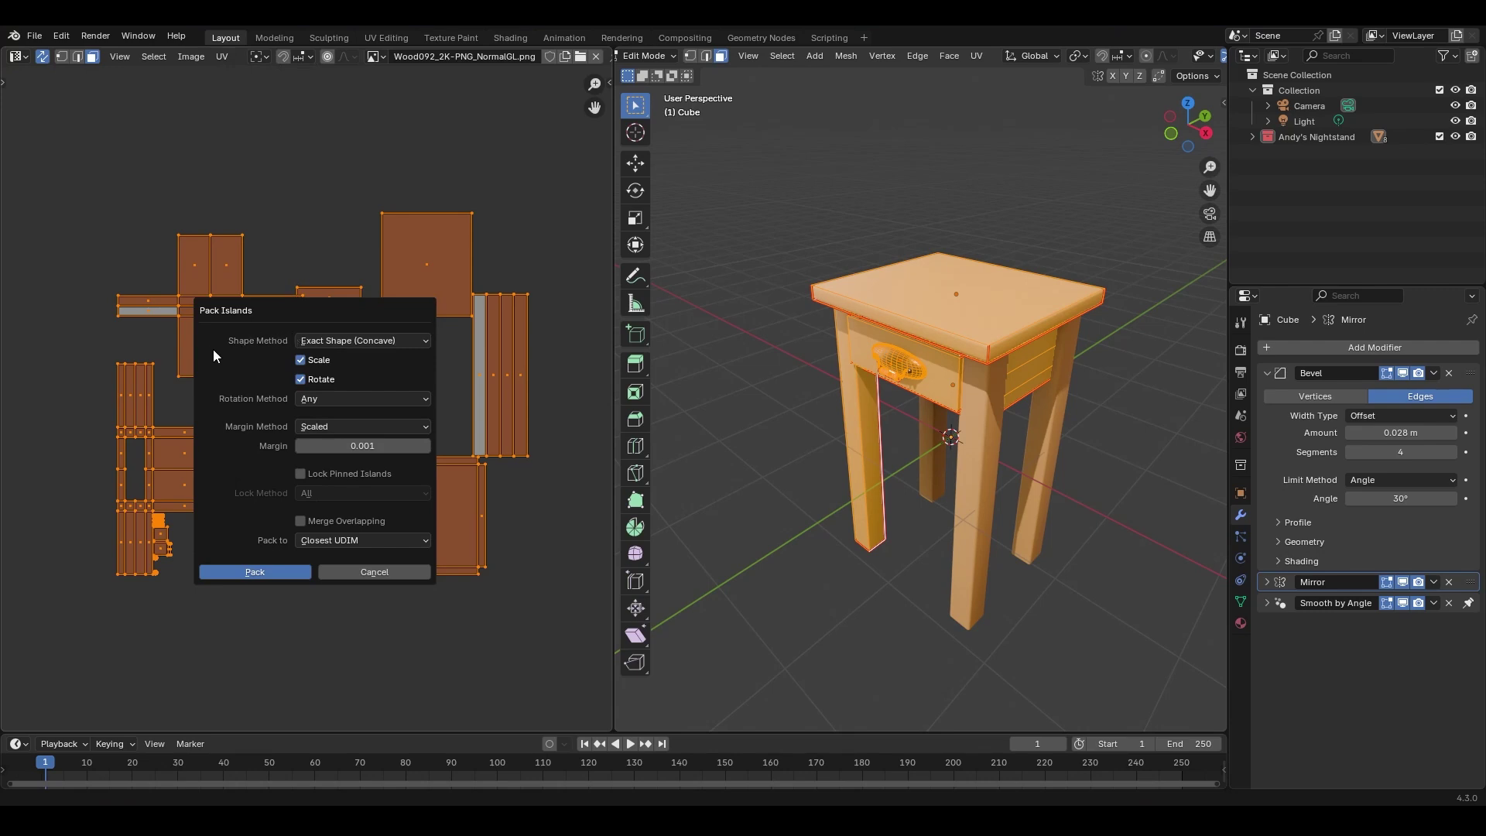
{"action": "left_click", "coordinate": [301, 378]}
{"action": "left_click", "coordinate": [258, 572]}
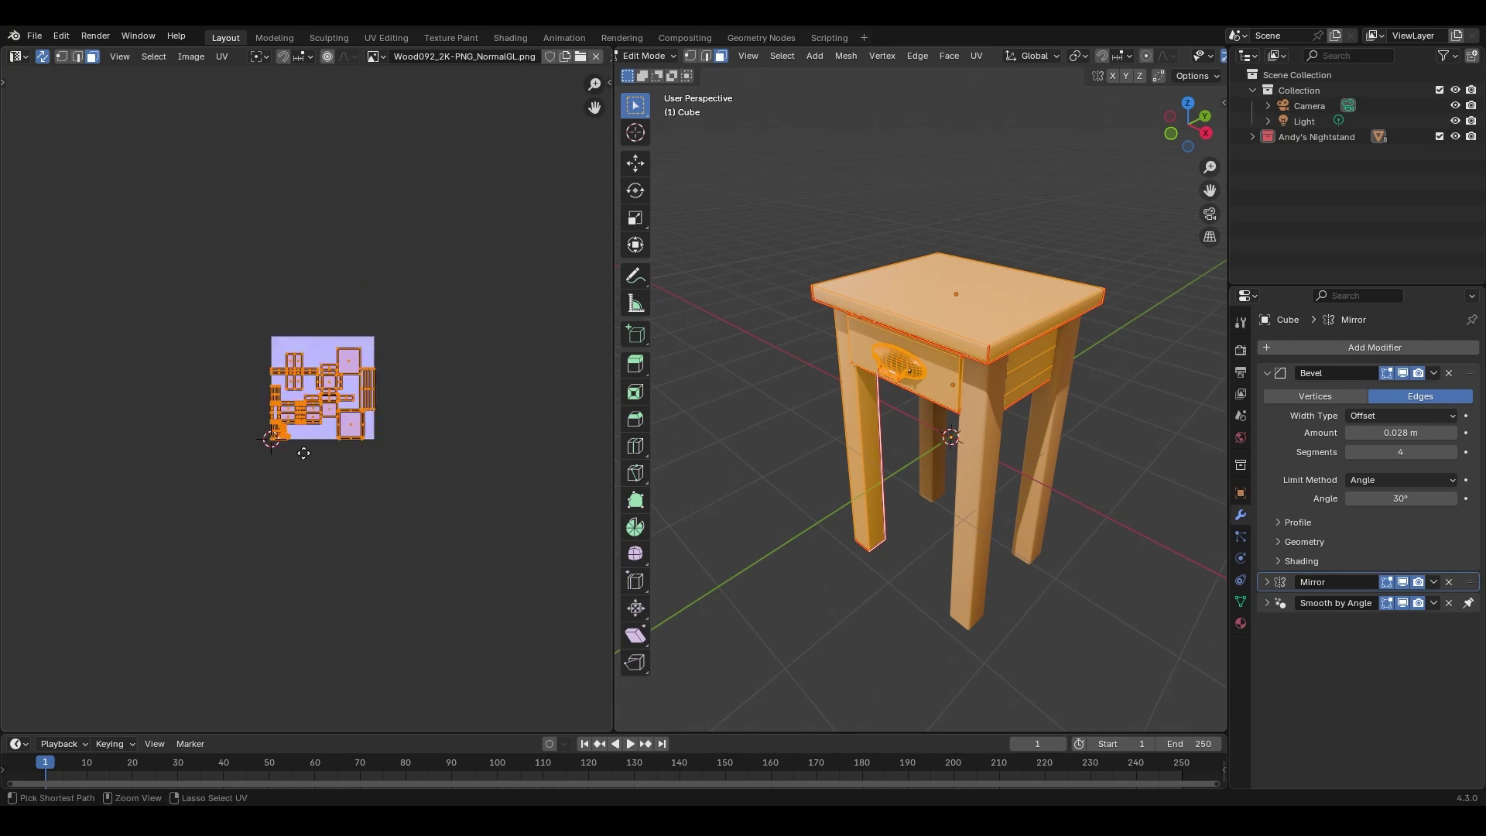
{"action": "scroll", "coordinate": [364, 379], "scroll_direction": "up", "scroll_amount": 2}
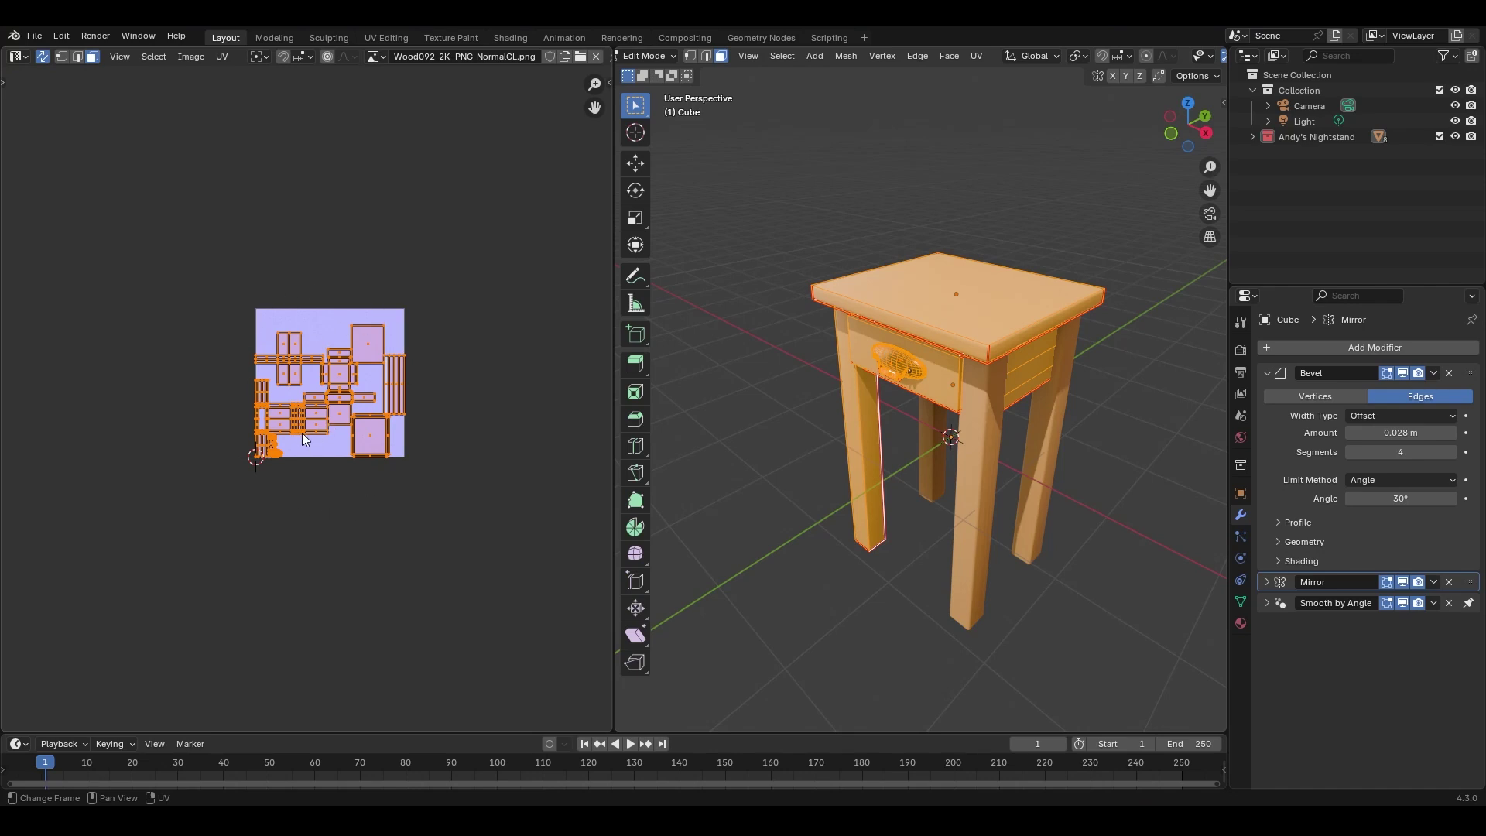
Check the packed texture on the handle and drawer up close in Object Mode and undo the island packing.
{"action": "middle_click_drag", "start_coordinate": [890, 464], "coordinate": [909, 384]}
{"action": "scroll", "coordinate": [843, 478], "scroll_direction": "up", "scroll_amount": 8}
{"action": "key", "text": "Tab"}
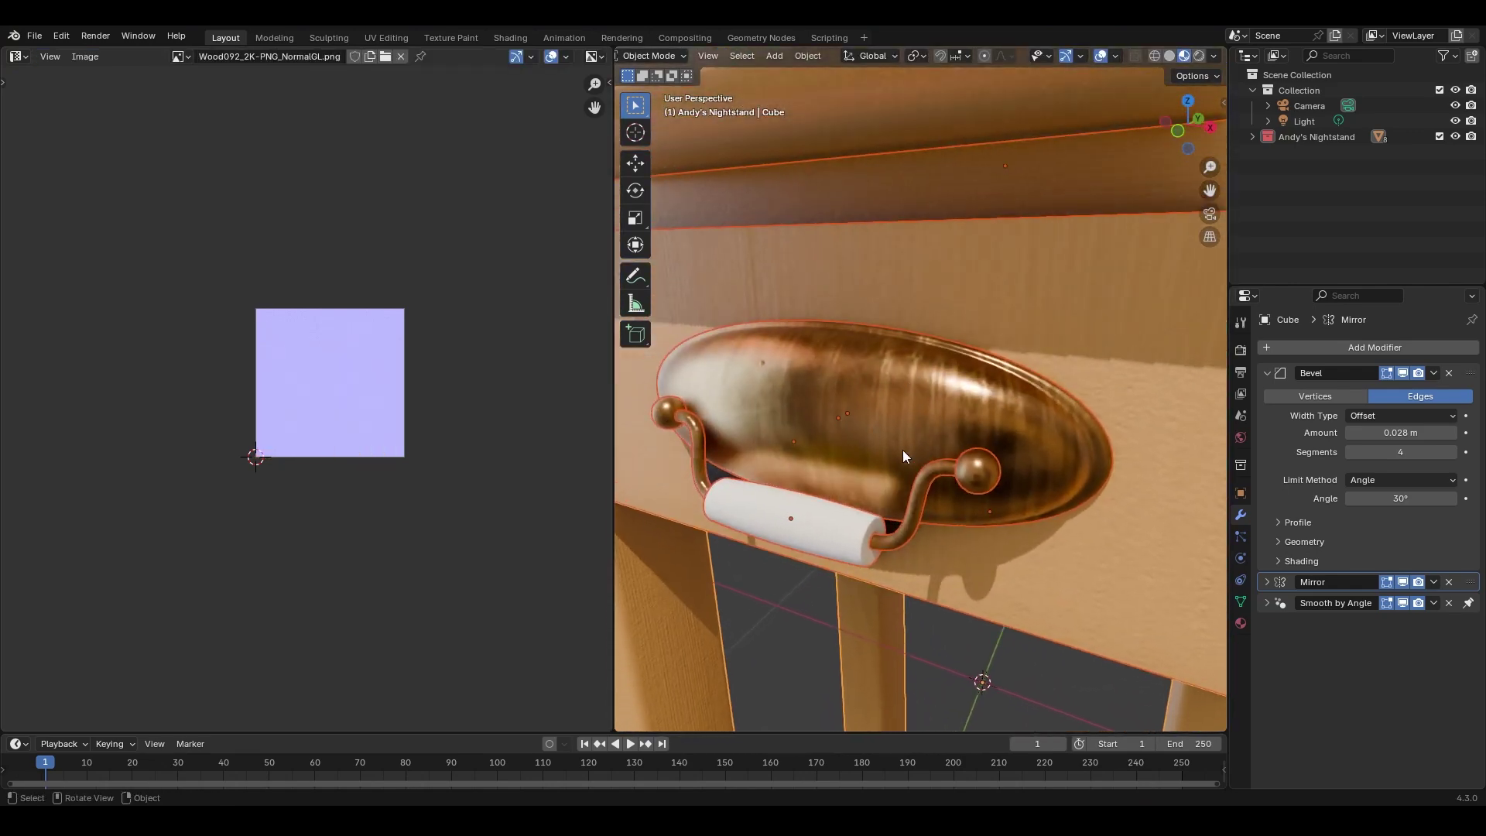
{"action": "scroll", "coordinate": [904, 394], "scroll_direction": "up", "scroll_amount": 2}
{"action": "key", "text": "Tab"}
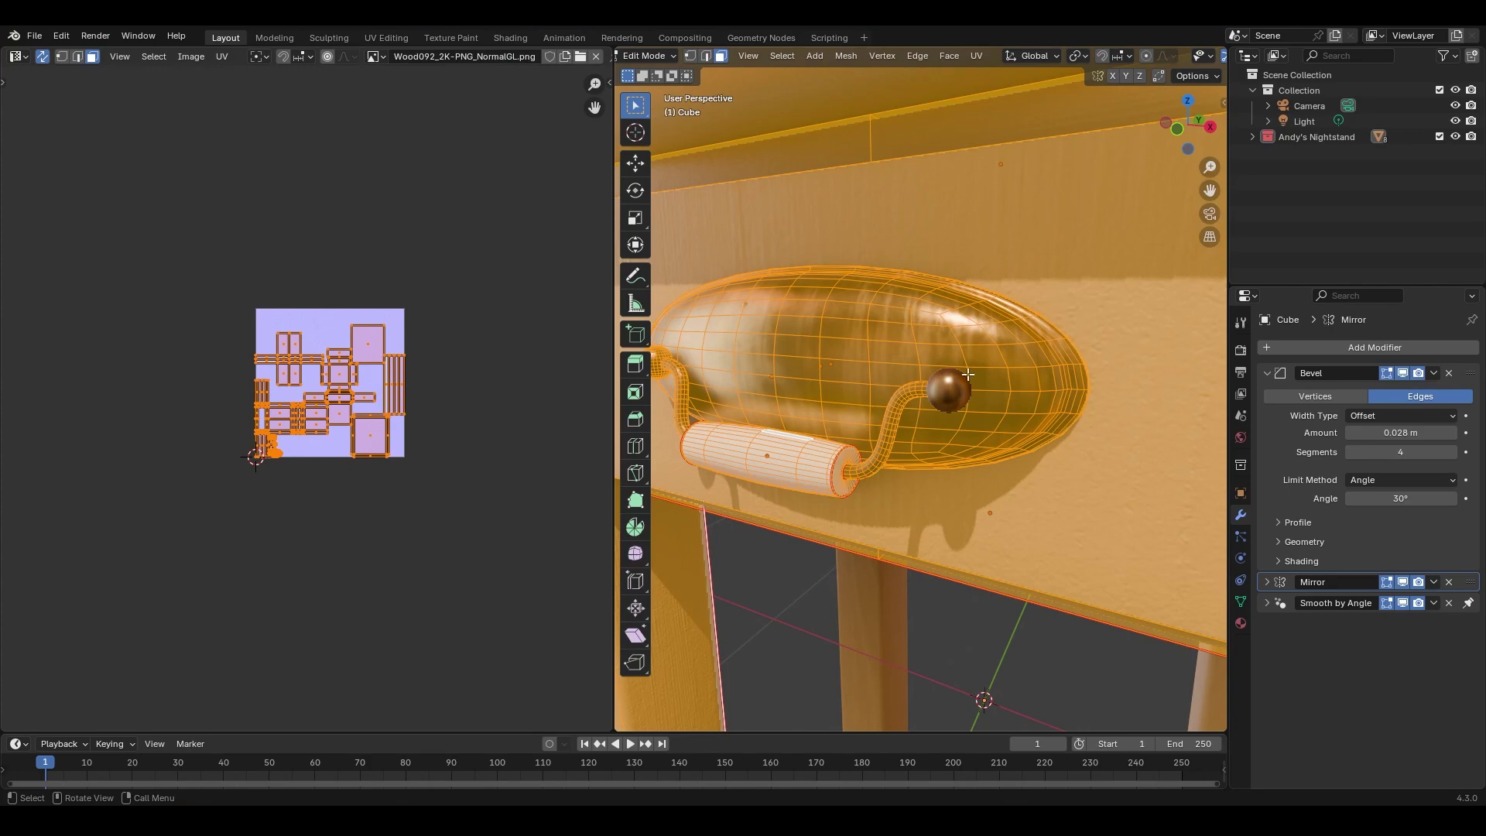
{"action": "key", "text": "Tab"}
{"action": "key", "text": "Tab"}
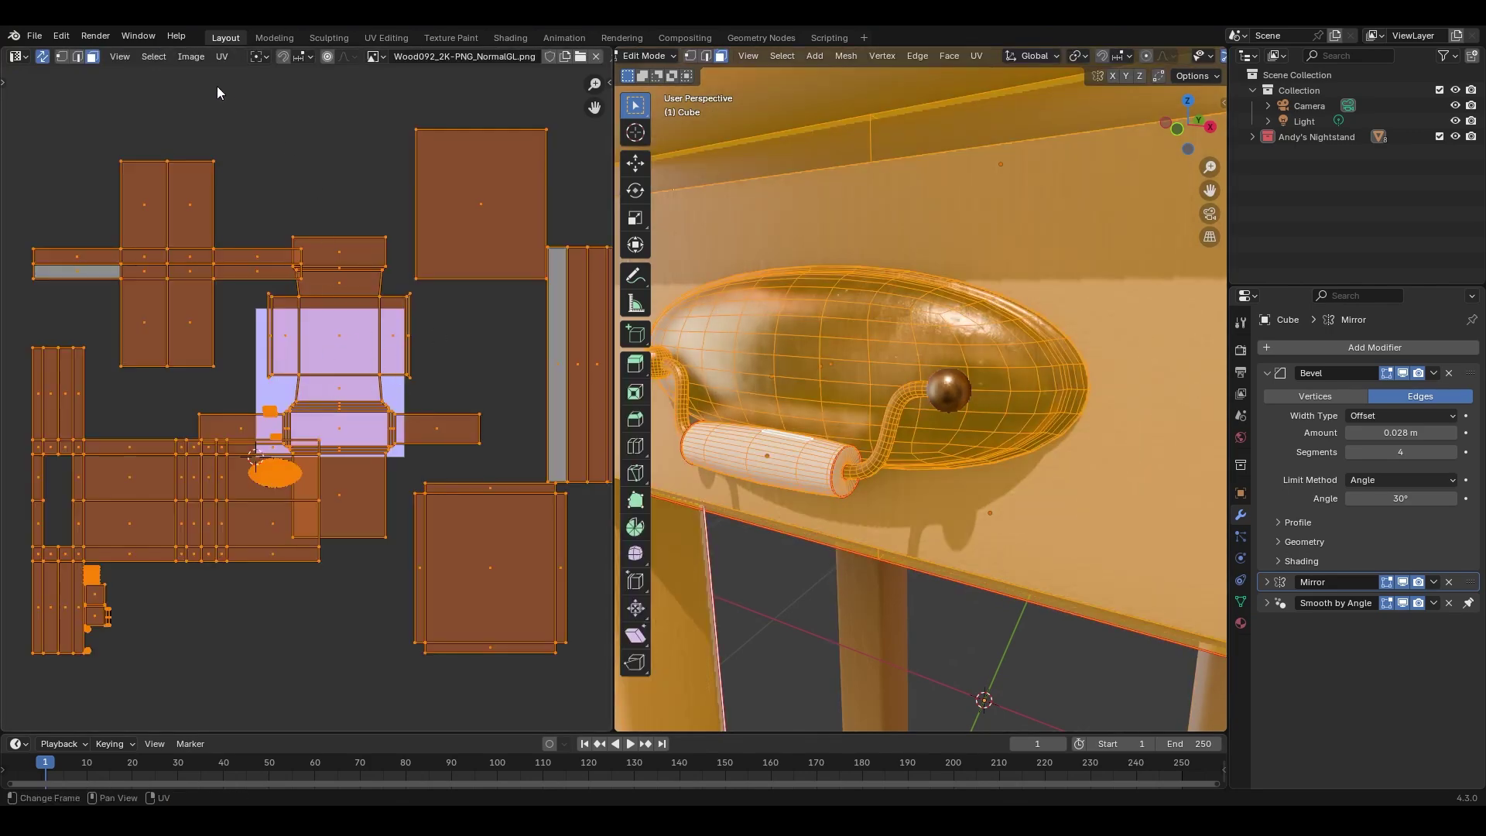
Pack all the nightstand's UV islands with both Scale and Rotate disabled.
{"action": "left_click", "coordinate": [219, 56]}
{"action": "left_click", "coordinate": [309, 333]}
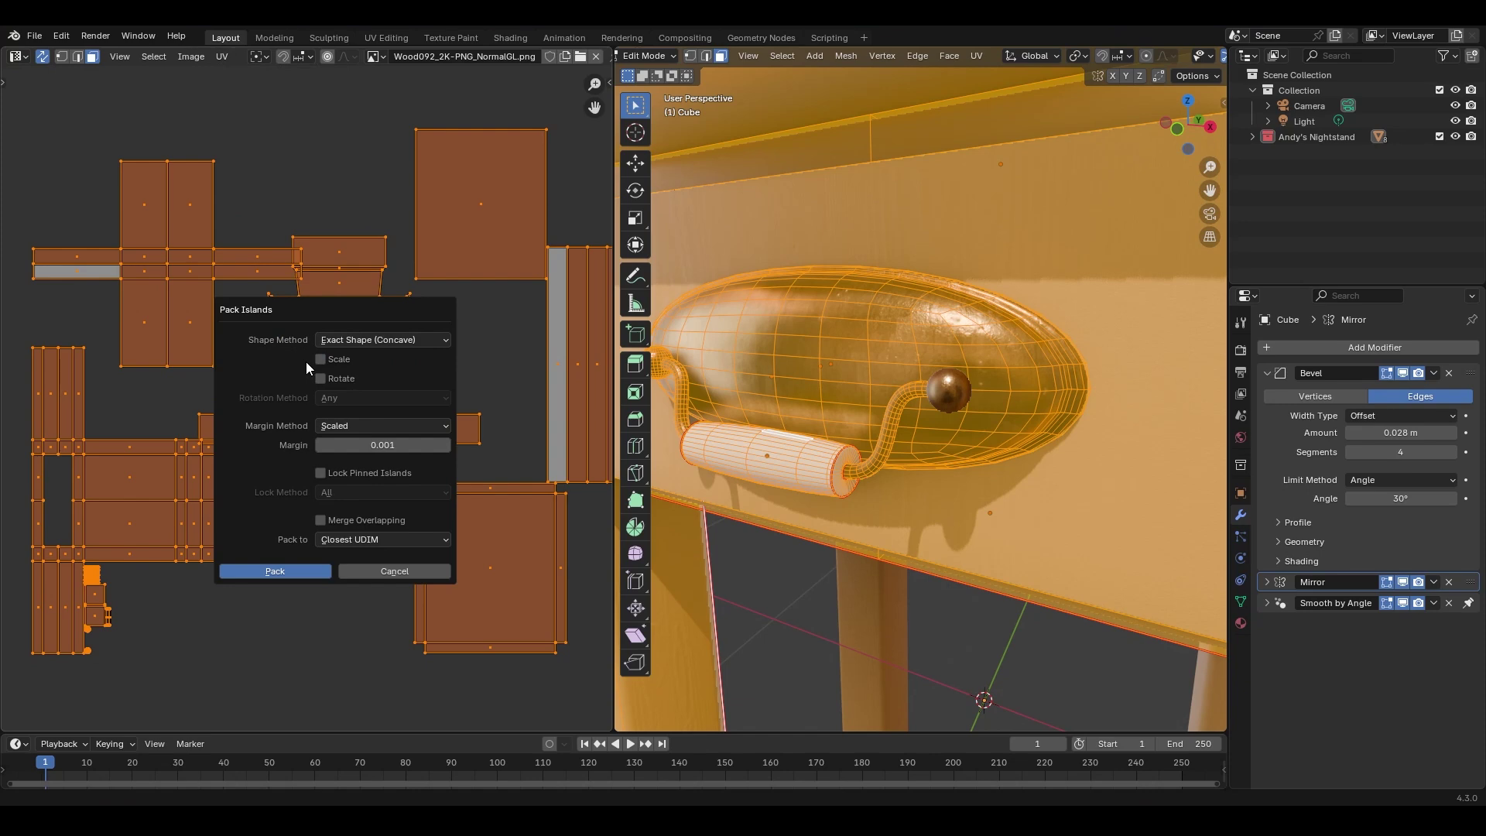
{"action": "left_click", "coordinate": [288, 569]}
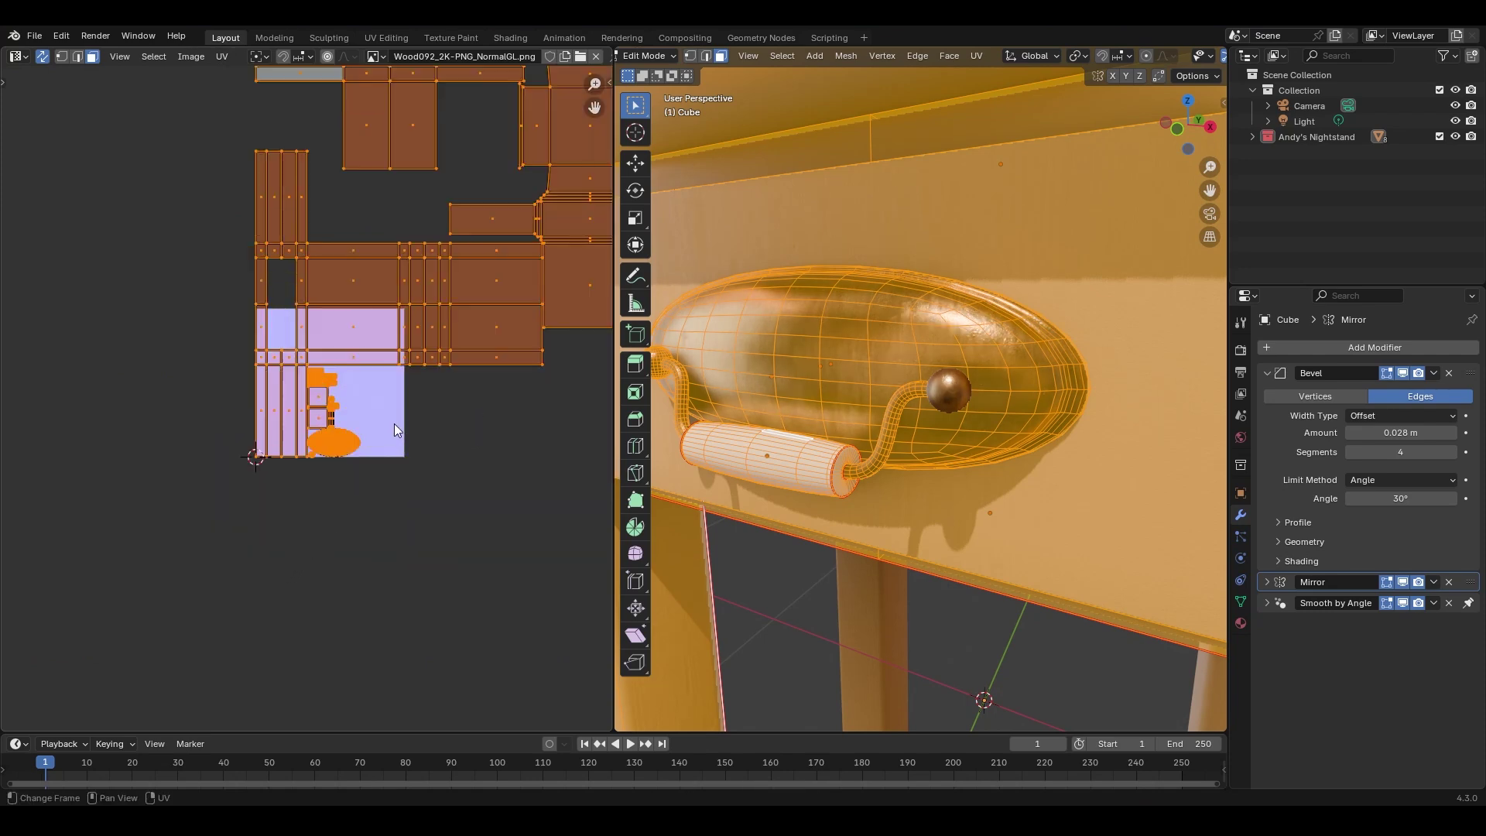
Examine how the packed UV islands are laid out relative to the 0 to 1 image tile.
{"action": "middle_click_drag", "start_coordinate": [455, 267], "coordinate": [261, 379], "text": "ctrl"}
{"action": "middle_click_drag", "start_coordinate": [203, 521], "coordinate": [315, 468]}
{"action": "middle_click_drag", "start_coordinate": [208, 489], "coordinate": [204, 473], "text": "ctrl"}
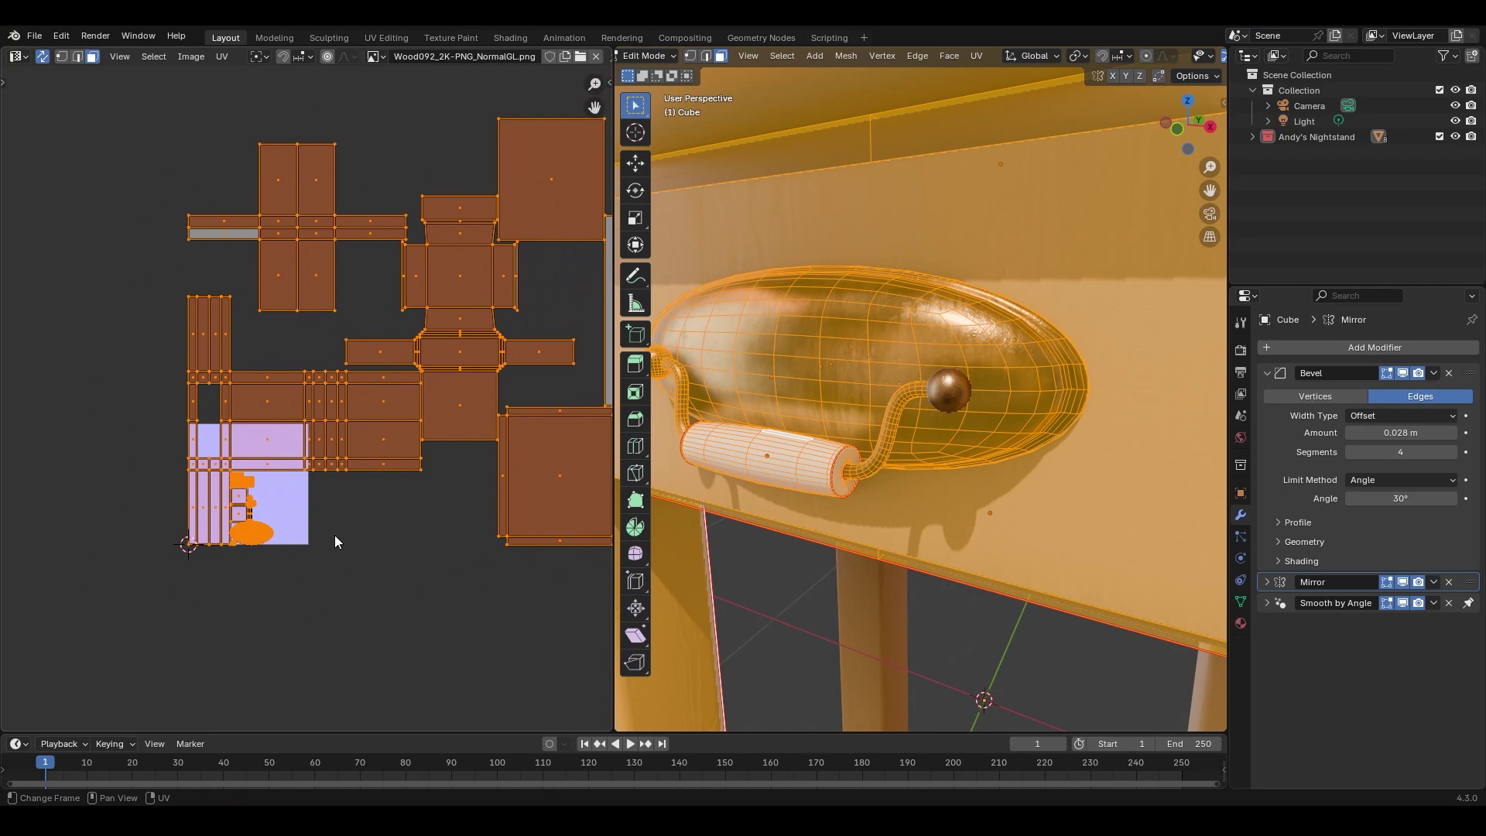
{"action": "scroll", "coordinate": [271, 540], "scroll_direction": "up", "scroll_amount": 3}
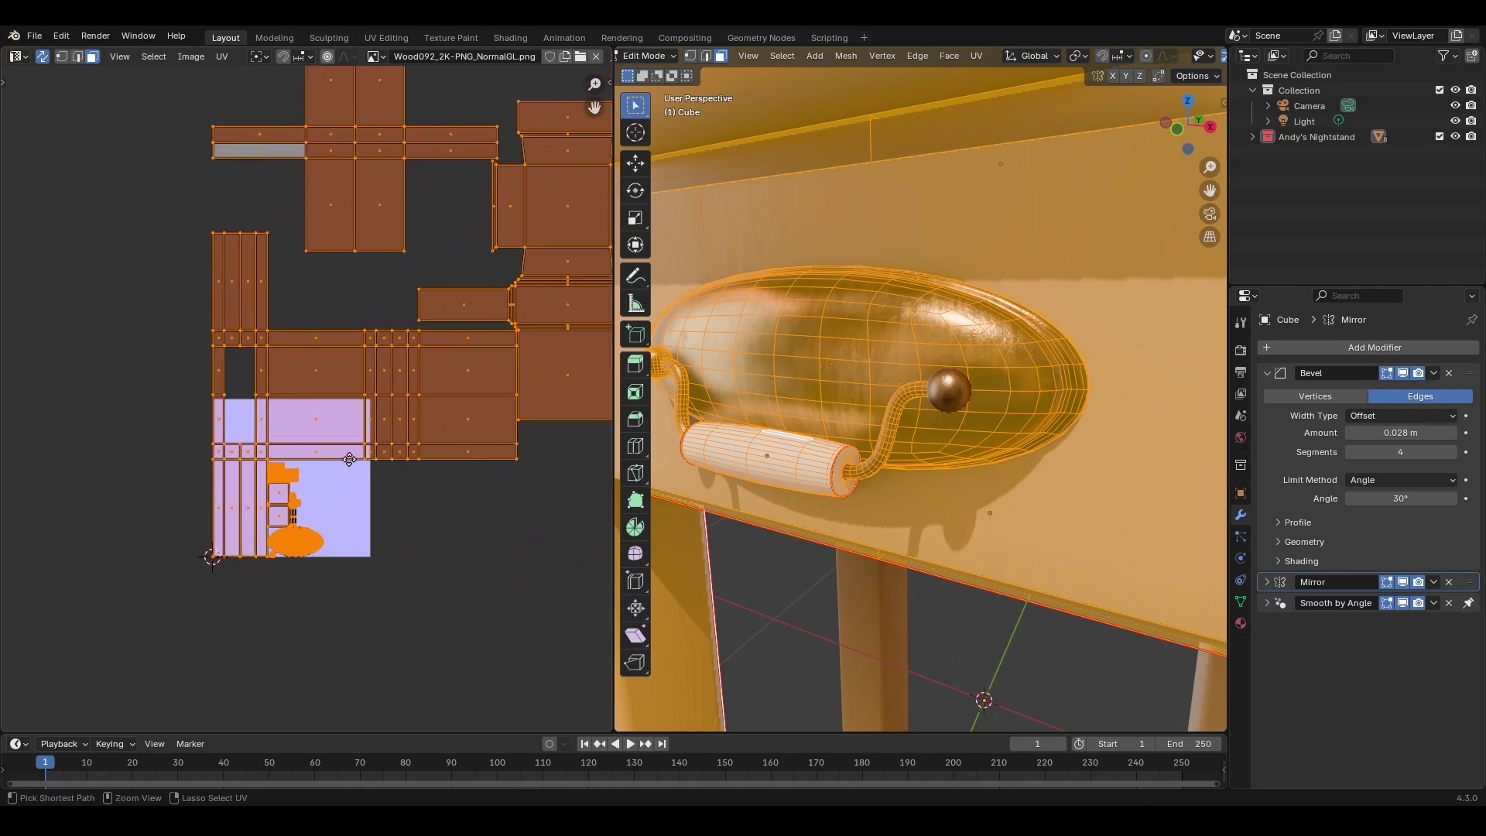
{"action": "scroll", "coordinate": [368, 414], "scroll_direction": "up", "scroll_amount": 3}
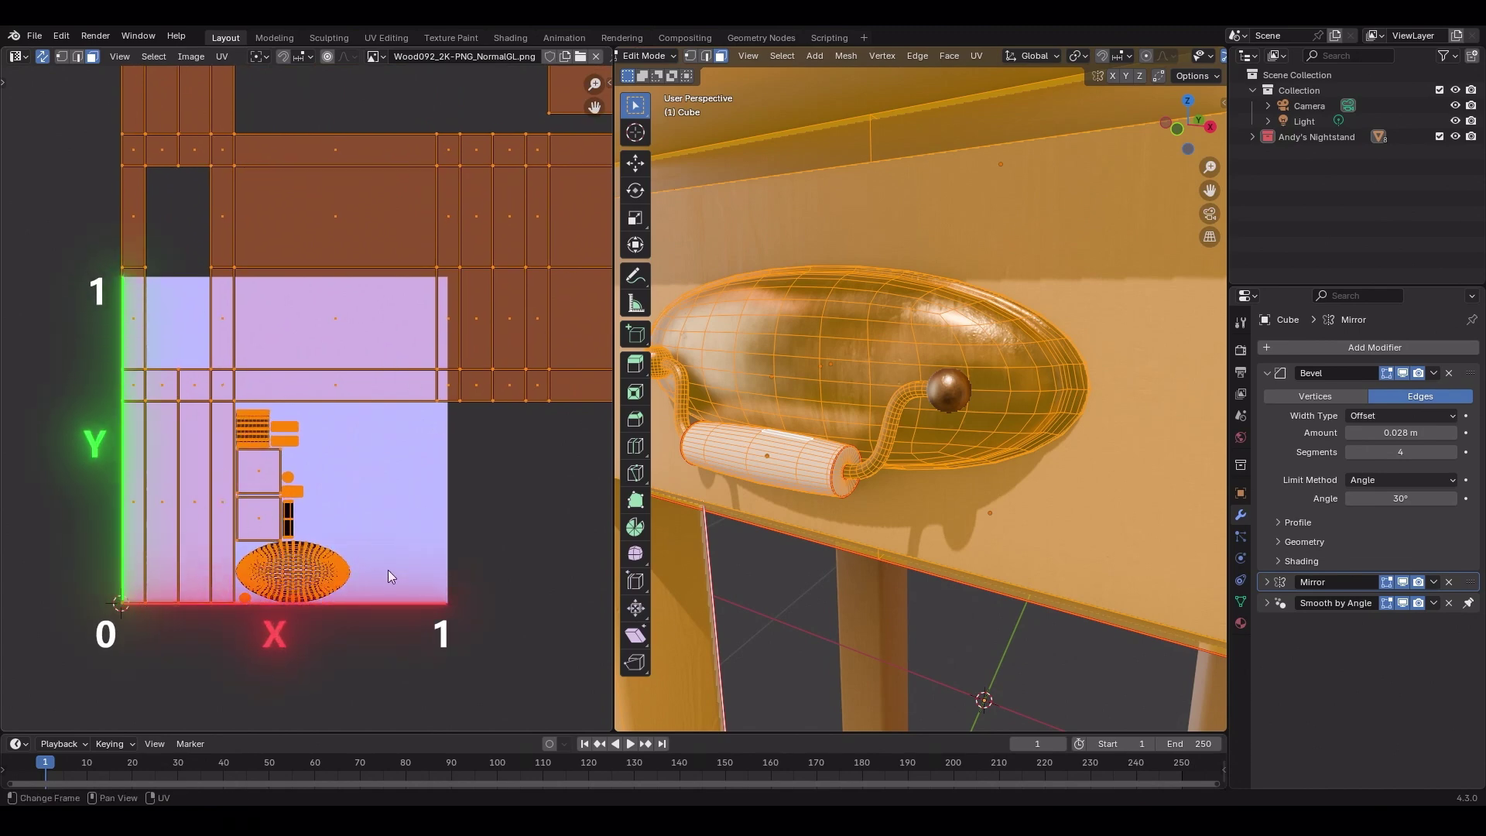
{"action": "scroll", "coordinate": [303, 400], "scroll_direction": "down", "scroll_amount": 6}
{"action": "middle_click_drag", "start_coordinate": [521, 372], "coordinate": [449, 424], "text": "shift"}
{"action": "middle_click_drag", "start_coordinate": [455, 295], "coordinate": [412, 313], "text": "shift"}
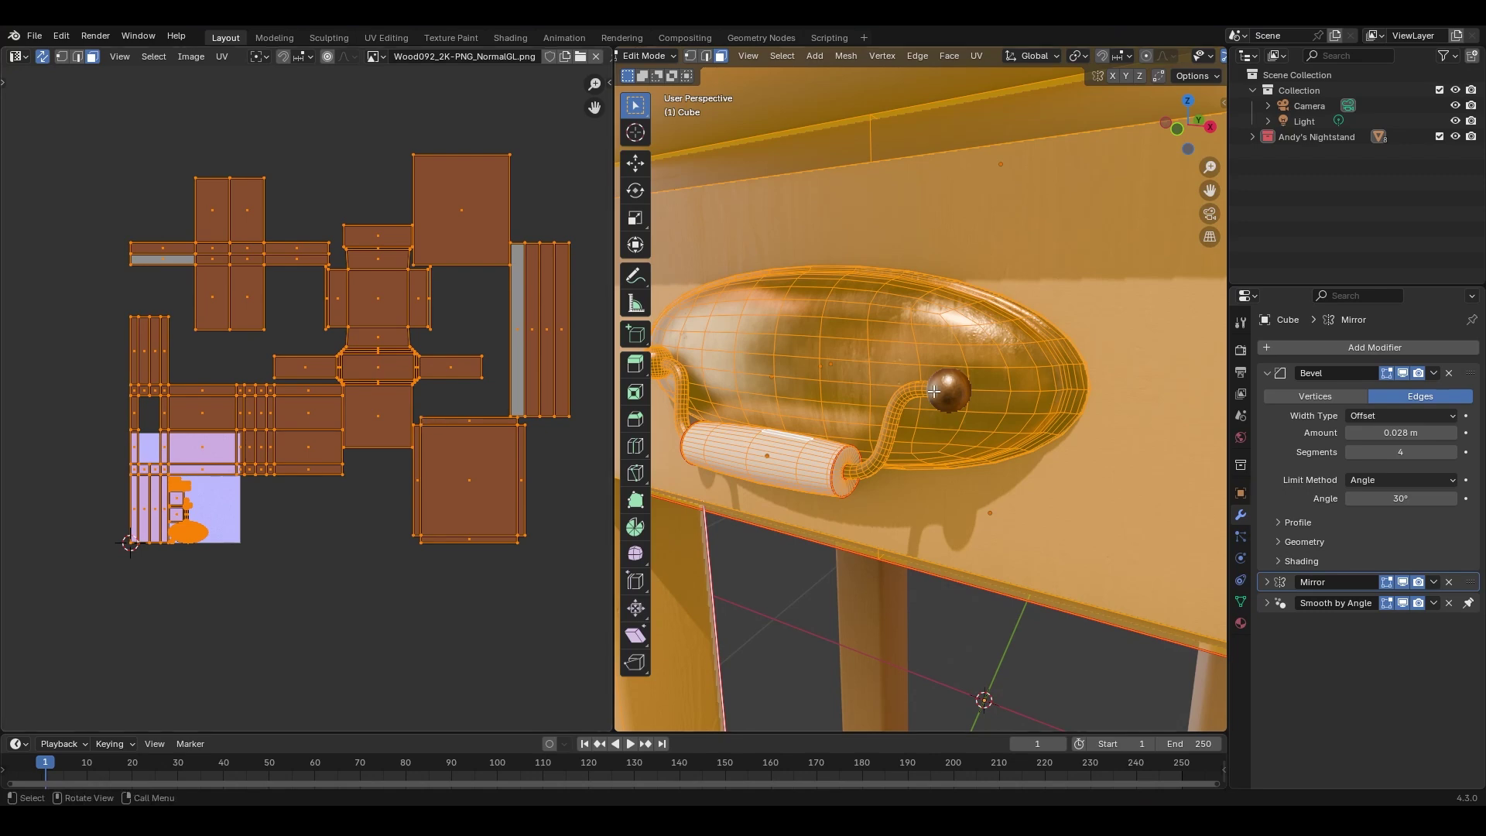
Return to Object Mode and examine the wood and metal textures across the whole nightstand.
{"action": "key", "text": "Tab"}
{"action": "scroll", "coordinate": [915, 379], "scroll_direction": "down", "scroll_amount": 3}
{"action": "middle_click_drag", "start_coordinate": [907, 404], "coordinate": [901, 358]}
{"action": "middle_click_drag", "start_coordinate": [1030, 308], "coordinate": [922, 335]}
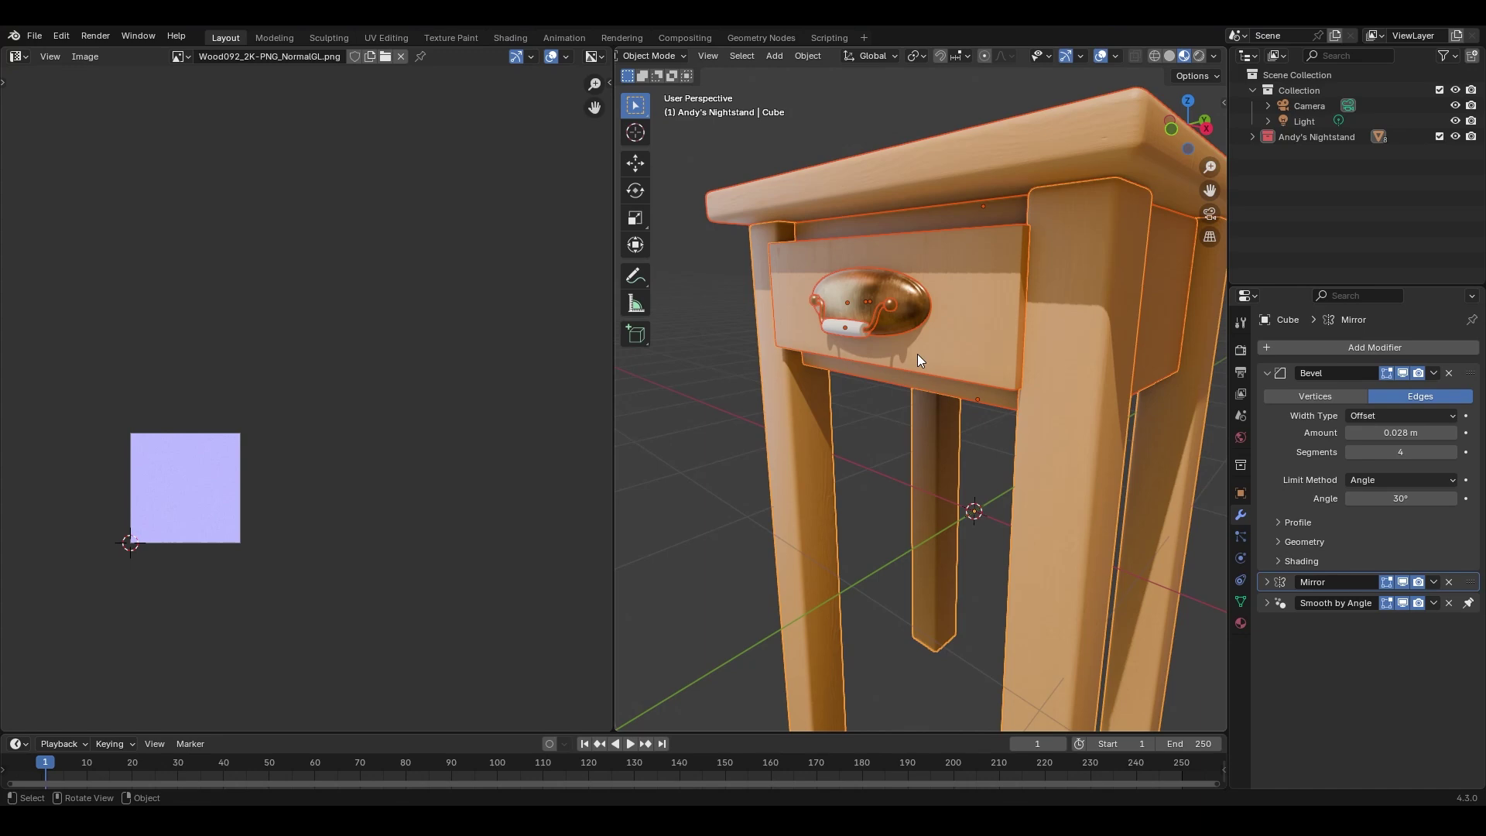
{"action": "mouse_move", "coordinate": [935, 356]}
{"action": "middle_mouse_down"}
{"action": "mouse_move", "coordinate": [1011, 407]}
{"action": "mouse_move", "coordinate": [1005, 308]}
{"action": "mouse_move", "coordinate": [894, 351]}
{"action": "mouse_move", "coordinate": [948, 365]}
{"action": "mouse_move", "coordinate": [932, 356]}
{"action": "middle_mouse_up"}
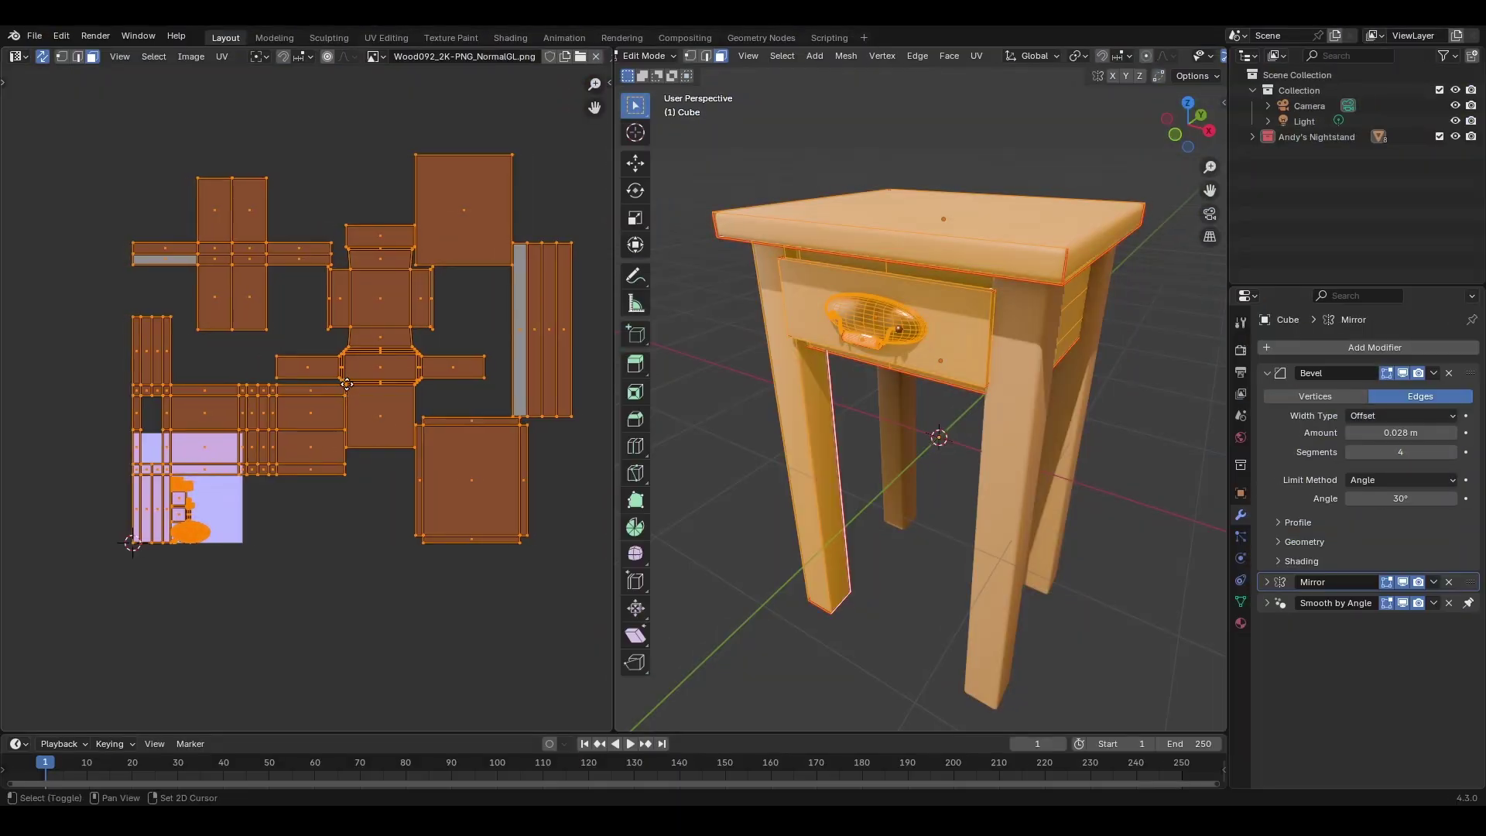
Compare the nightstand's packed UV layout and the 0 to 1 image tile with the handle and drawer textures up close.
{"action": "middle_click_drag", "start_coordinate": [347, 384], "coordinate": [357, 386]}
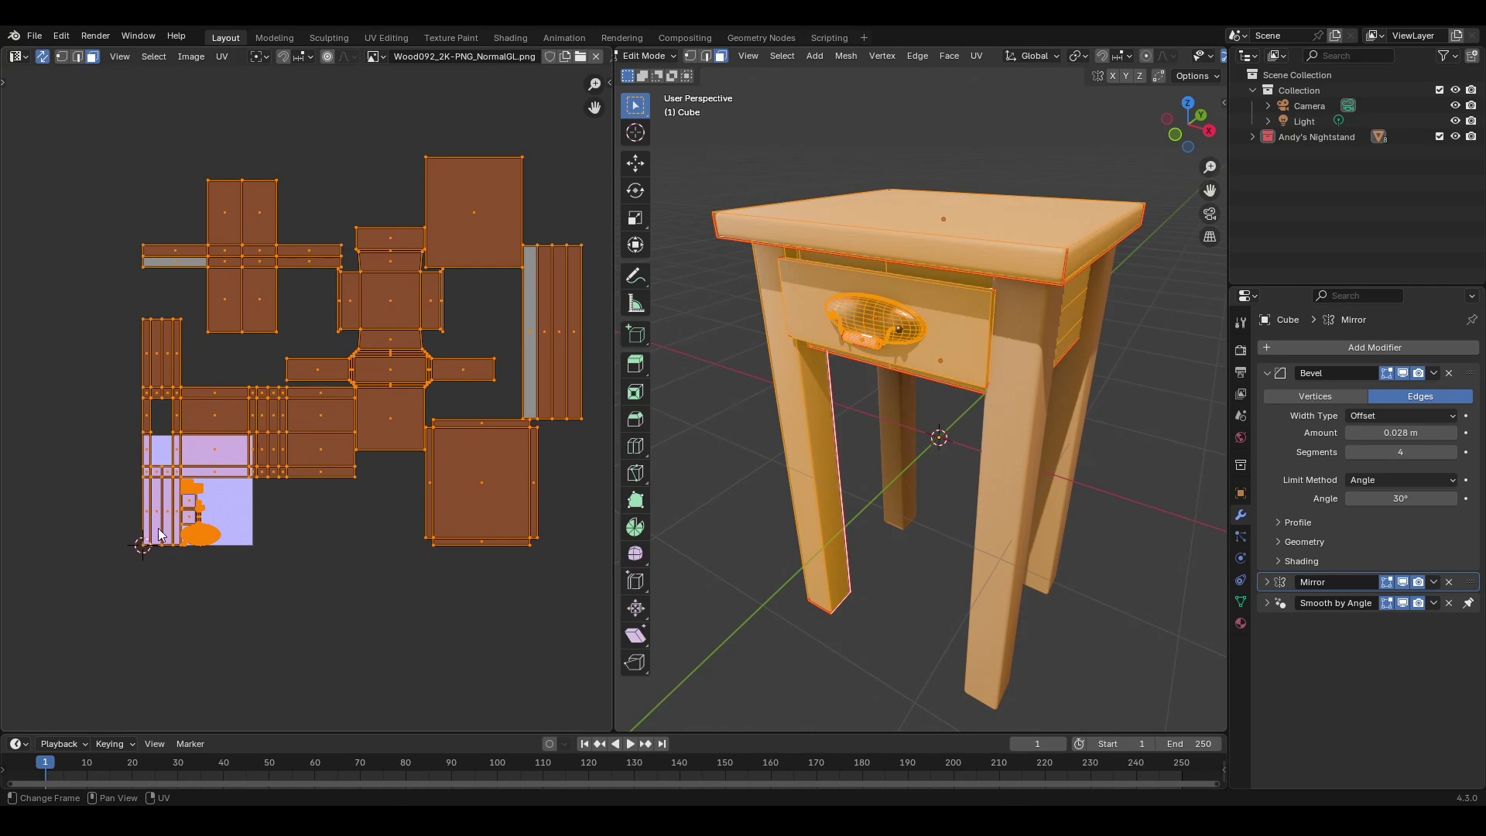
{"action": "middle_click_drag", "start_coordinate": [287, 449], "coordinate": [347, 407]}
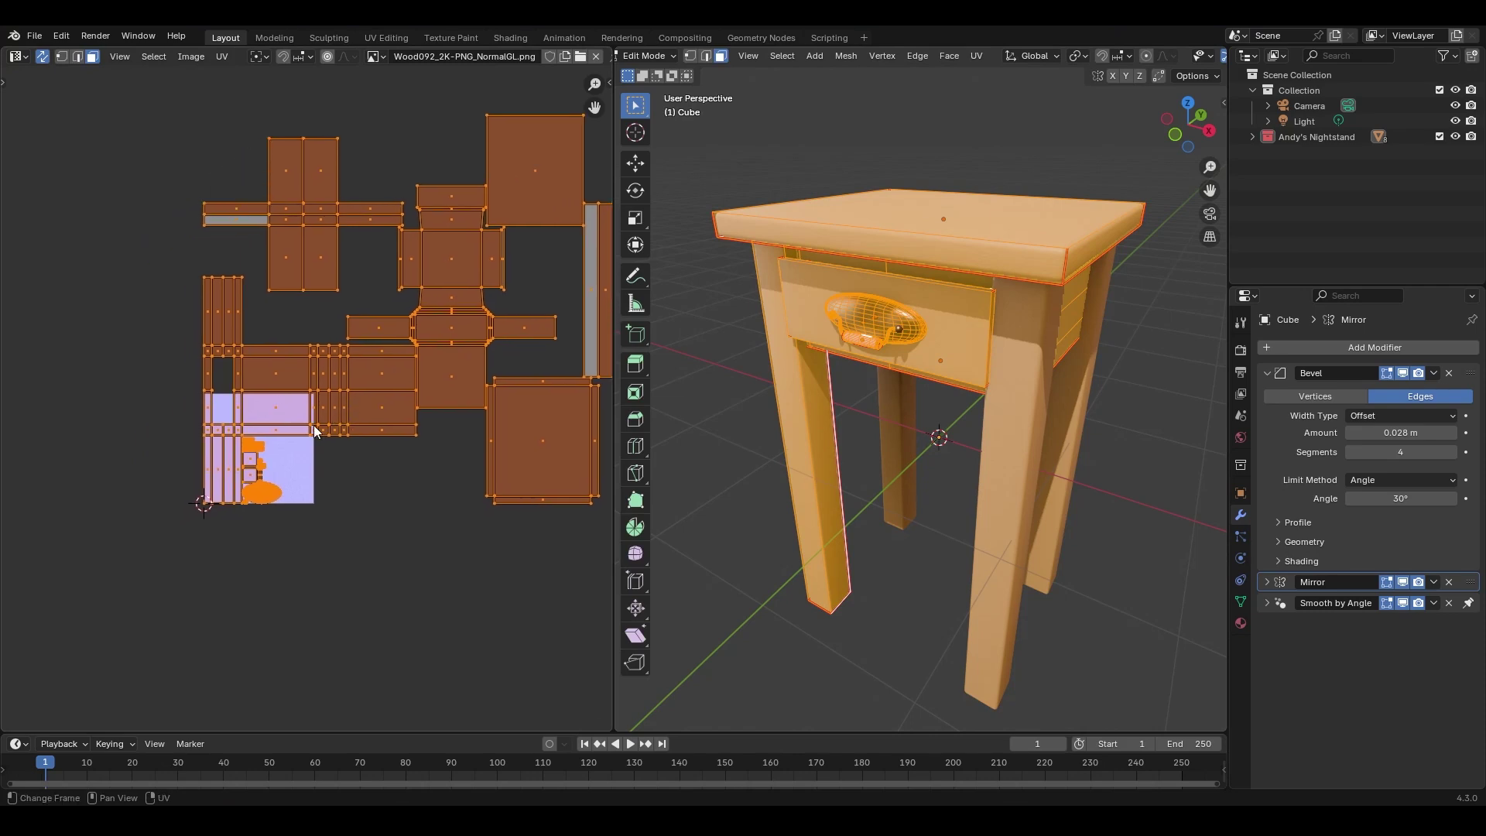
{"action": "scroll", "coordinate": [315, 431], "scroll_direction": "up", "scroll_amount": 2}
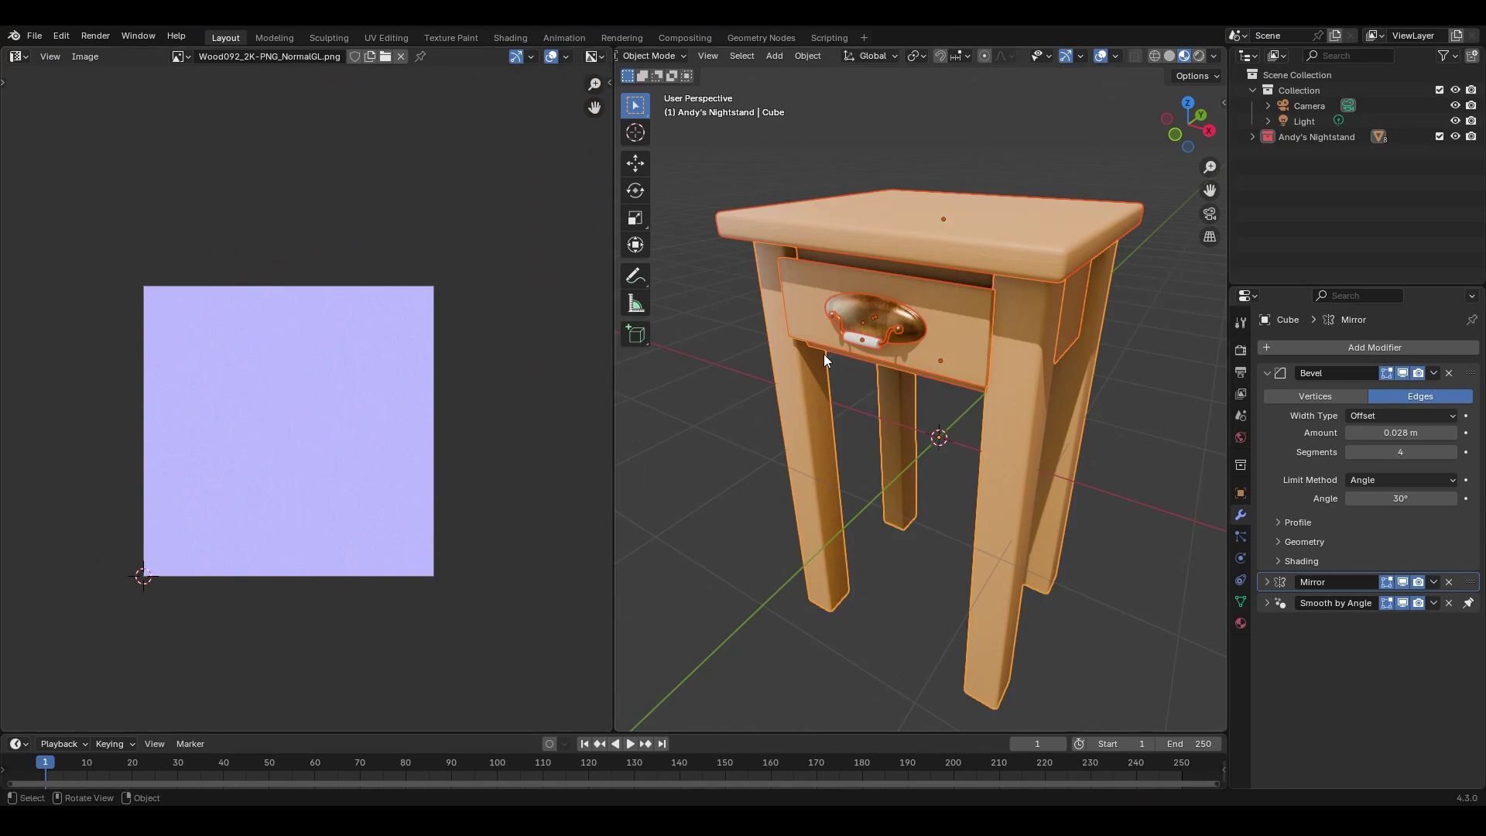
{"action": "scroll", "coordinate": [996, 359], "scroll_direction": "up", "scroll_amount": 8}
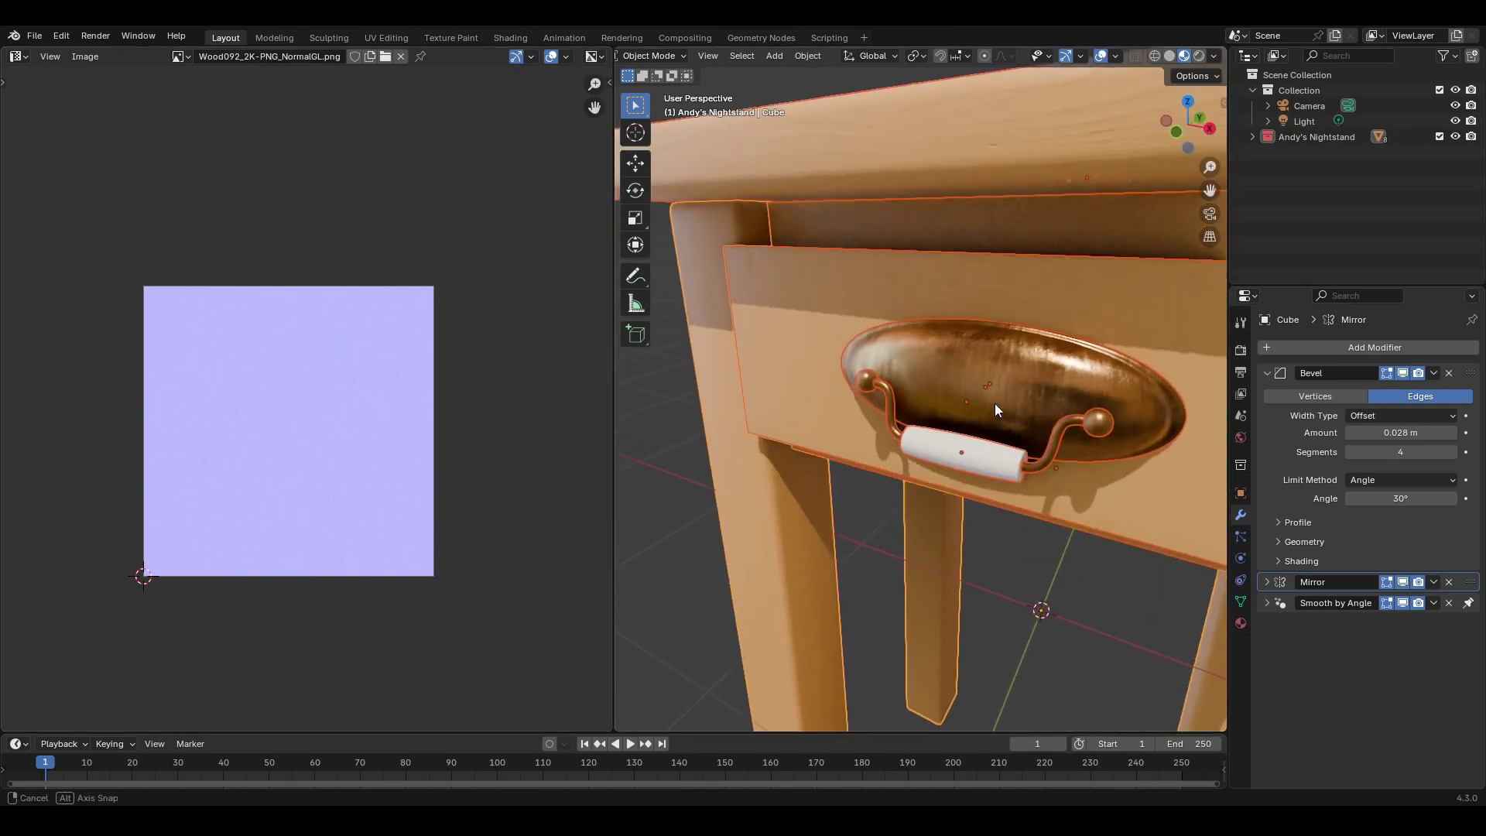
{"action": "key", "text": "Tab"}
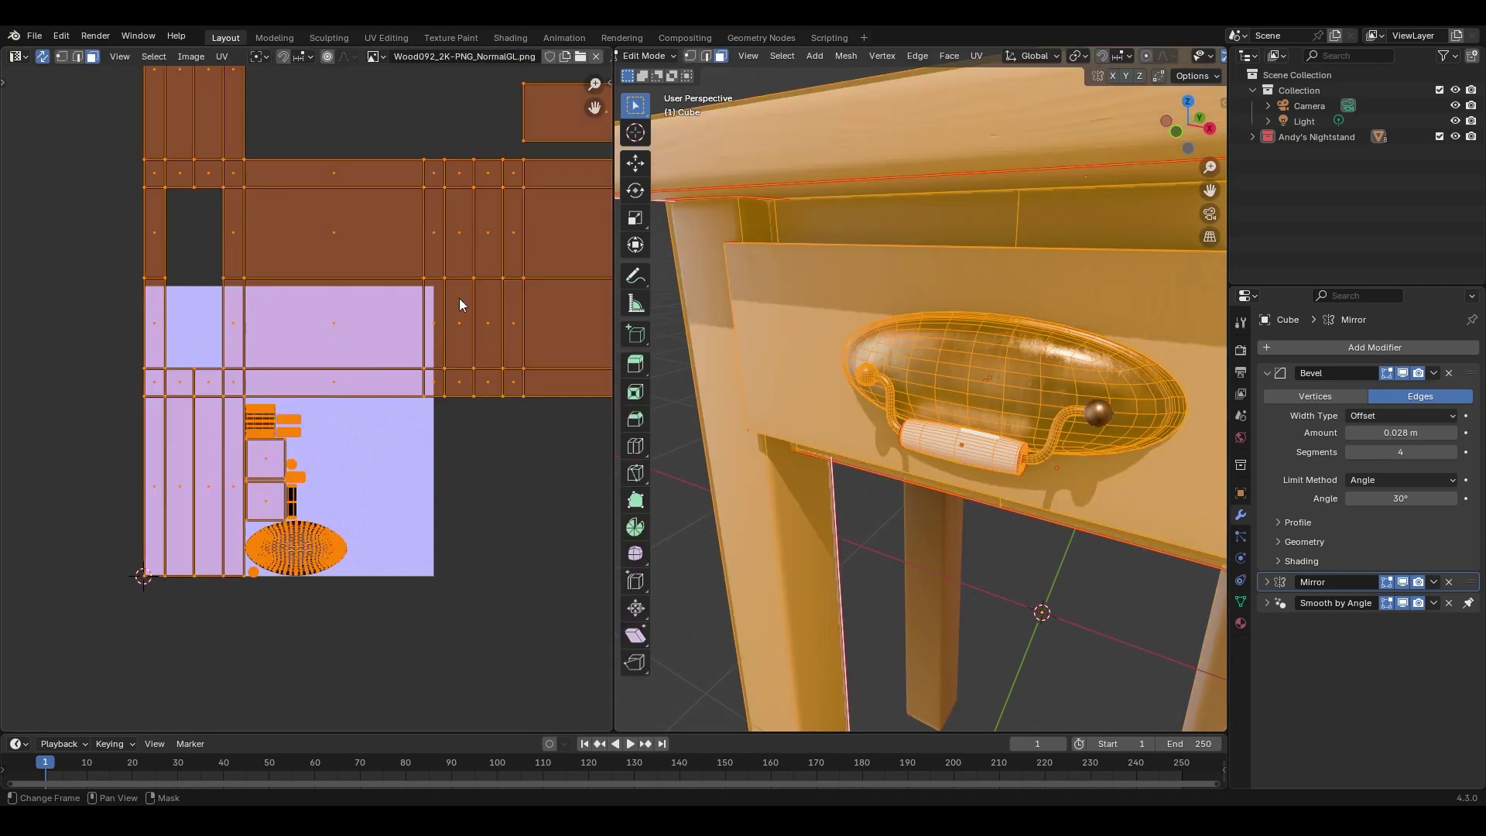
{"action": "scroll", "coordinate": [458, 299], "scroll_direction": "down", "scroll_amount": 3}
{"action": "key", "text": "ctrl+p"}
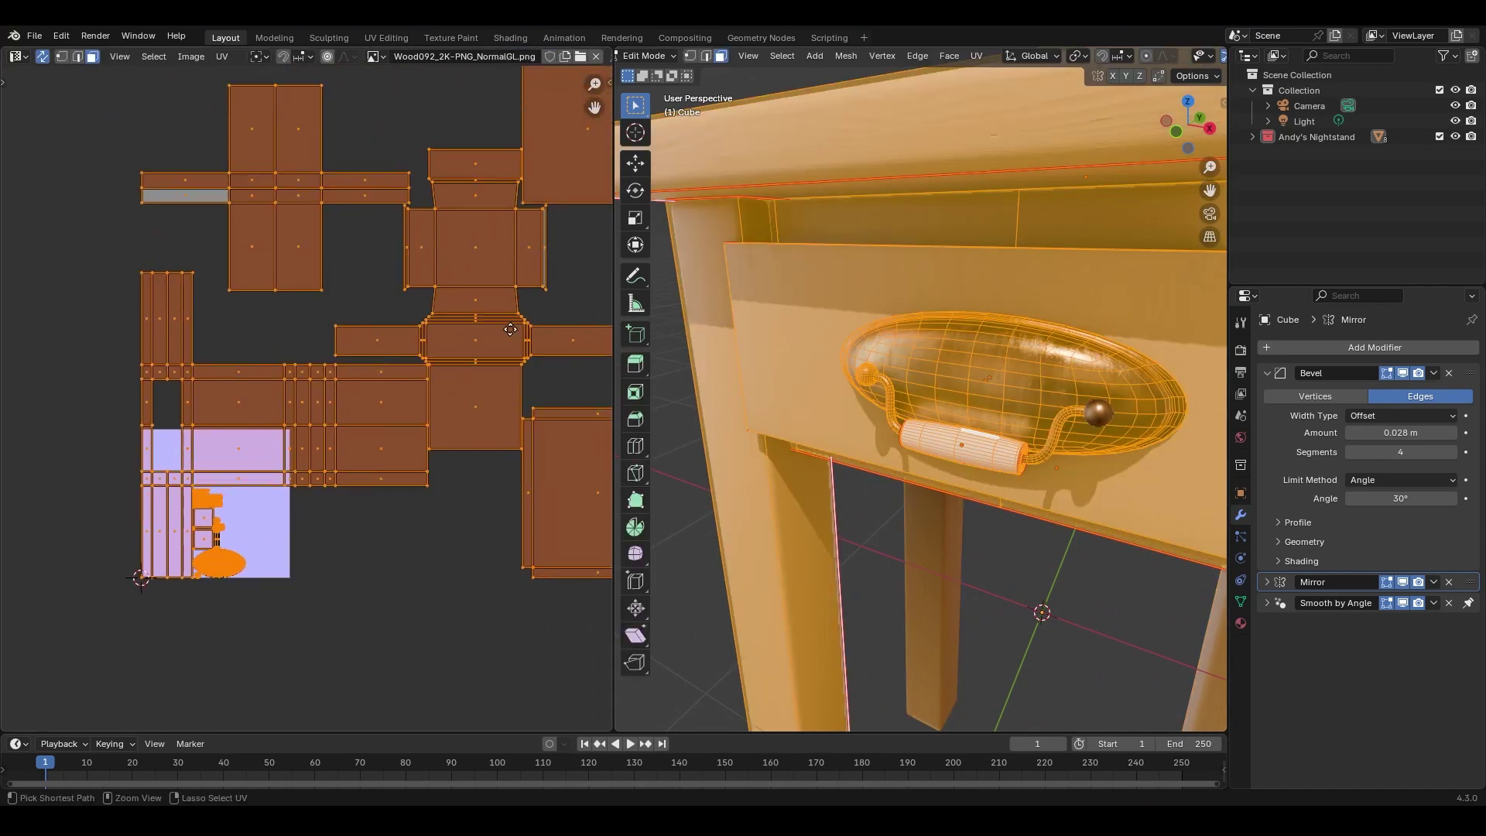
{"action": "middle_click_drag", "start_coordinate": [428, 326], "coordinate": [404, 335]}
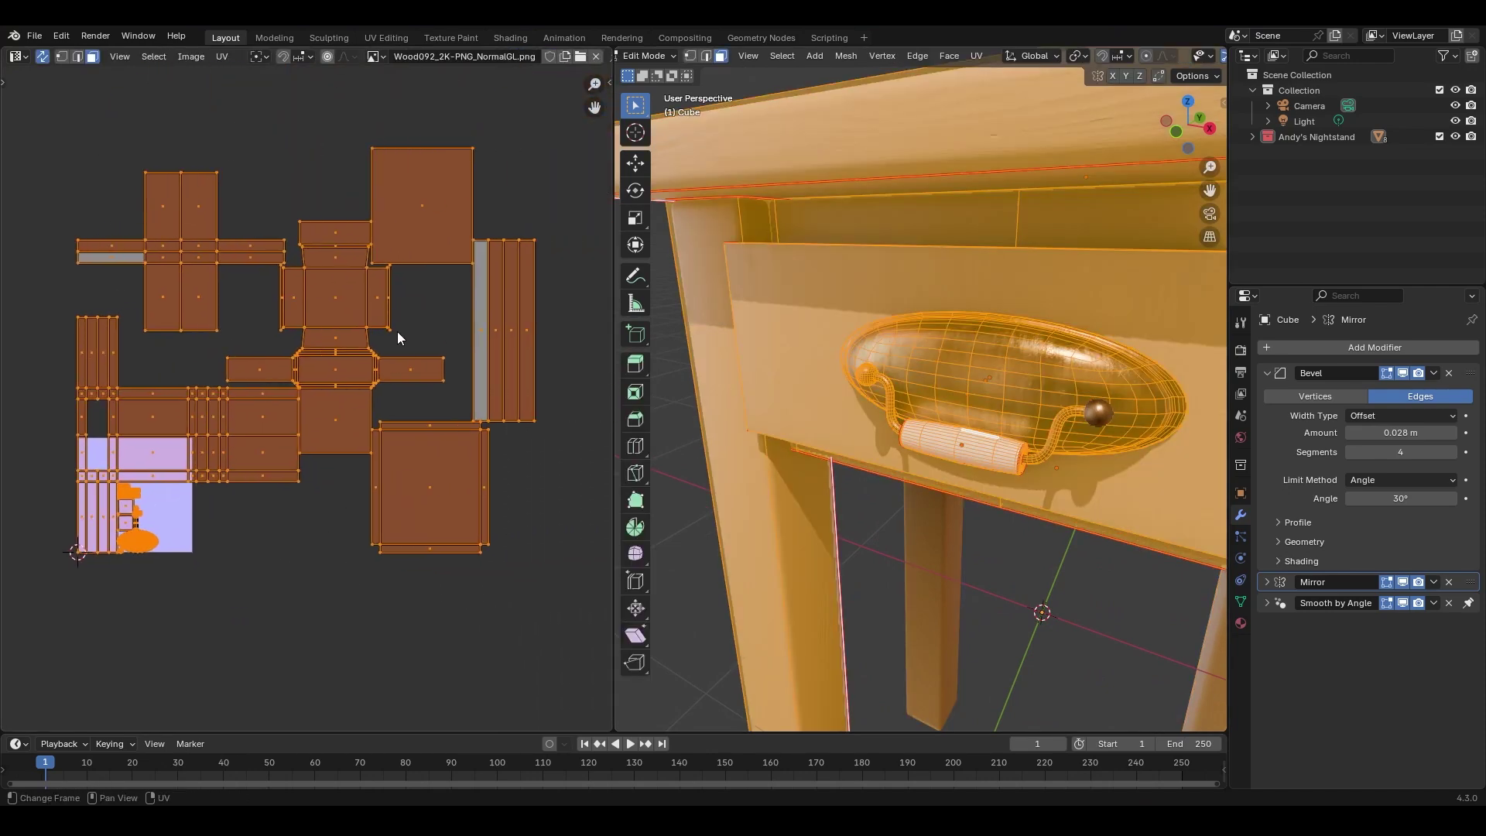
{"action": "middle_click_drag", "start_coordinate": [240, 371], "coordinate": [266, 372]}
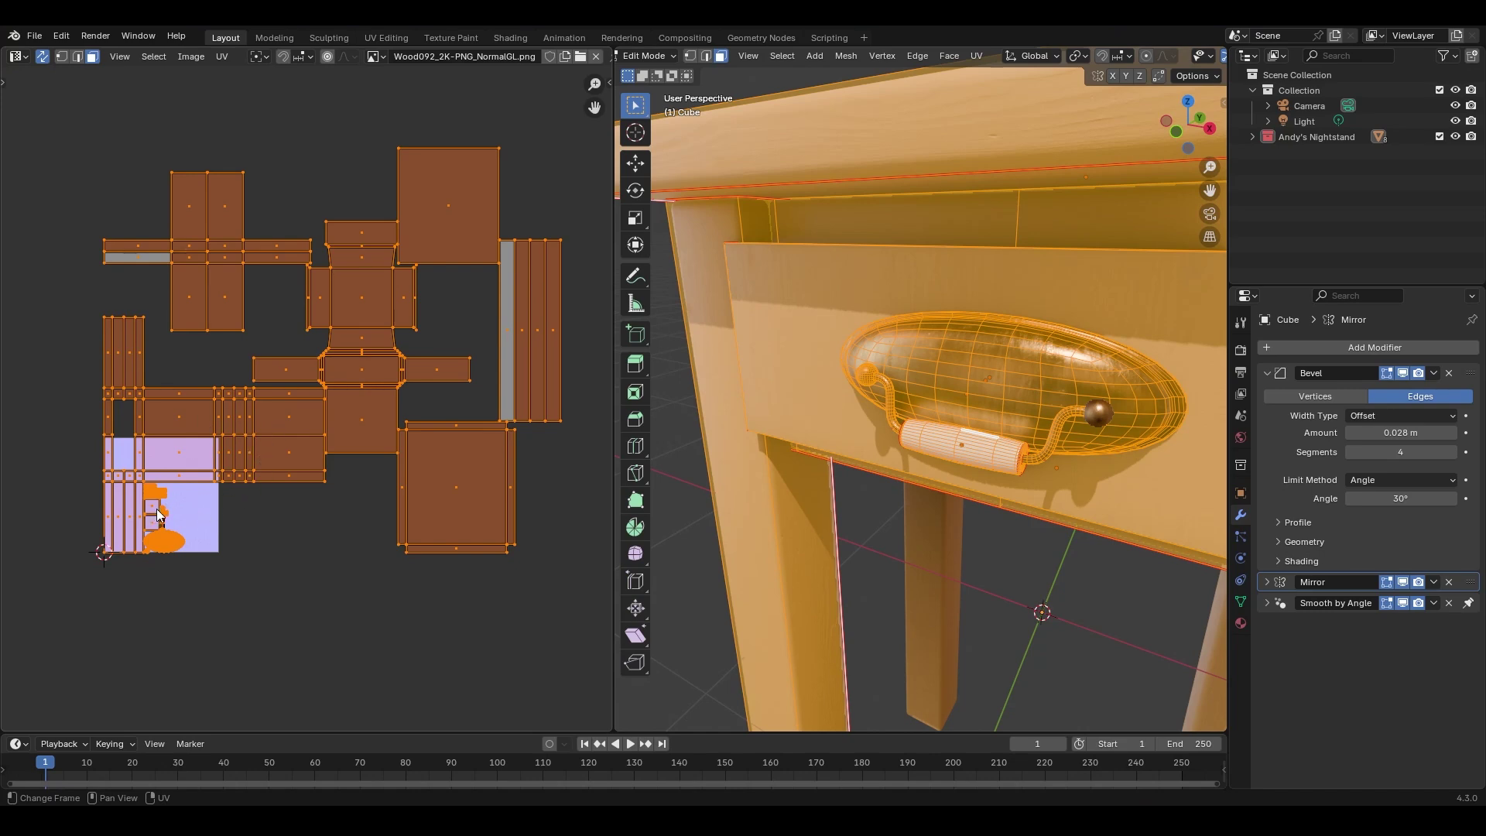
{"action": "middle_click_drag", "start_coordinate": [156, 509], "coordinate": [224, 489]}
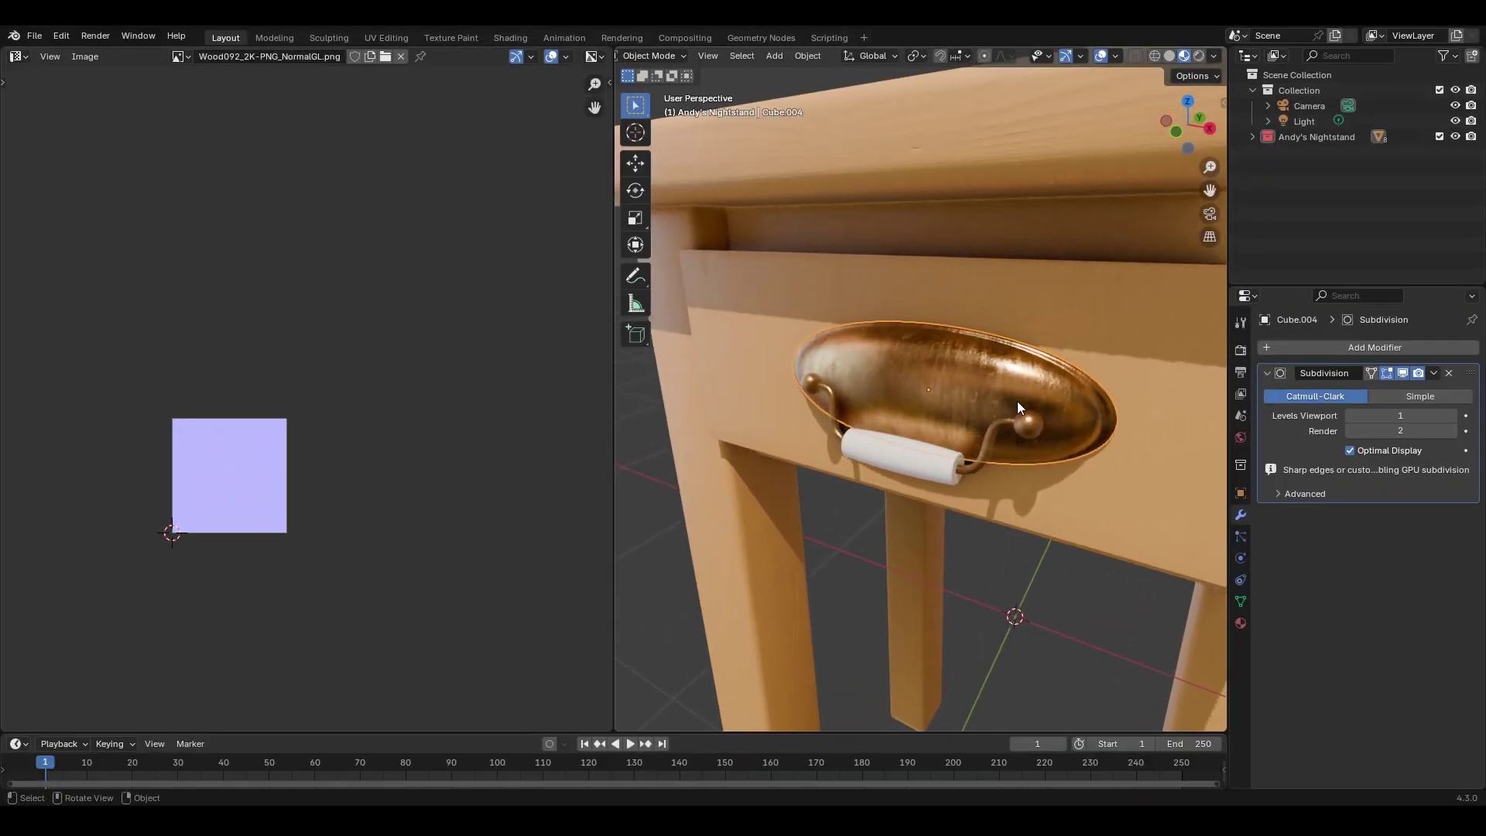
Select only the handle's metal parts and white grip, and open them in Edit Mode with their UV islands framed.
{"action": "left_click", "coordinate": [1007, 426]}
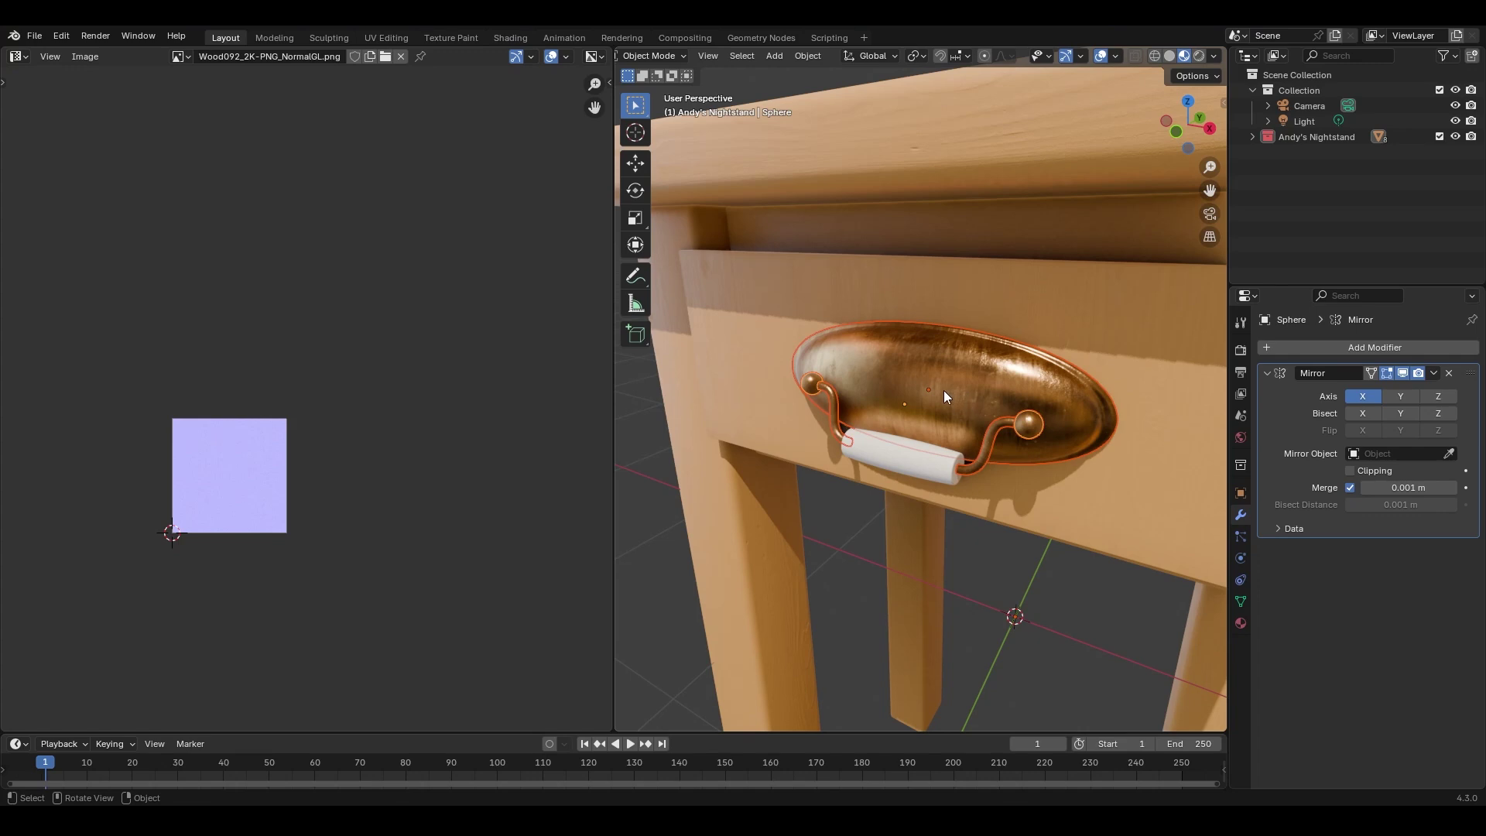
{"action": "left_click", "coordinate": [881, 461], "text": "shift"}
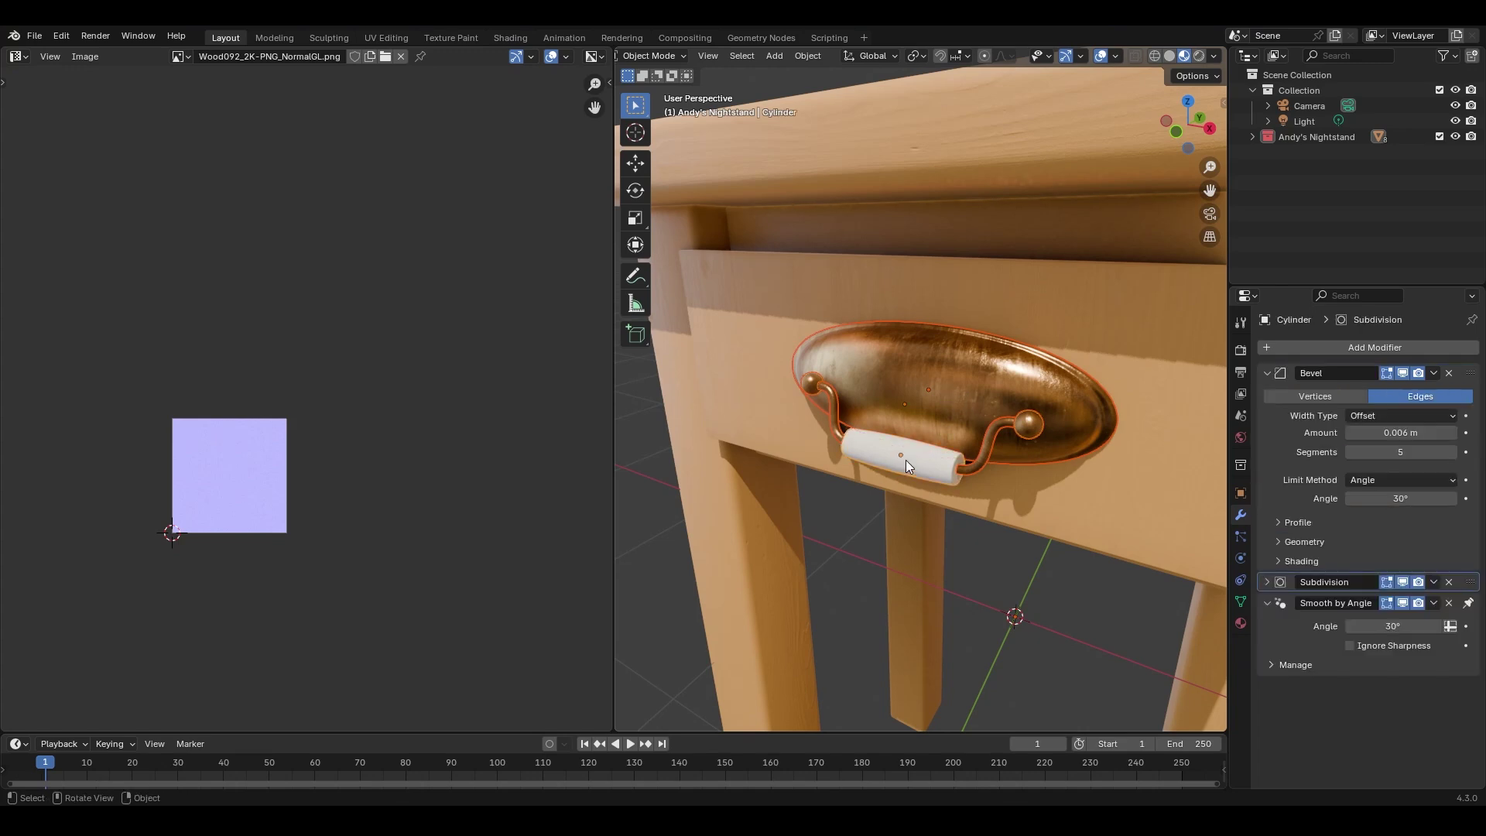
{"action": "key", "text": "Tab"}
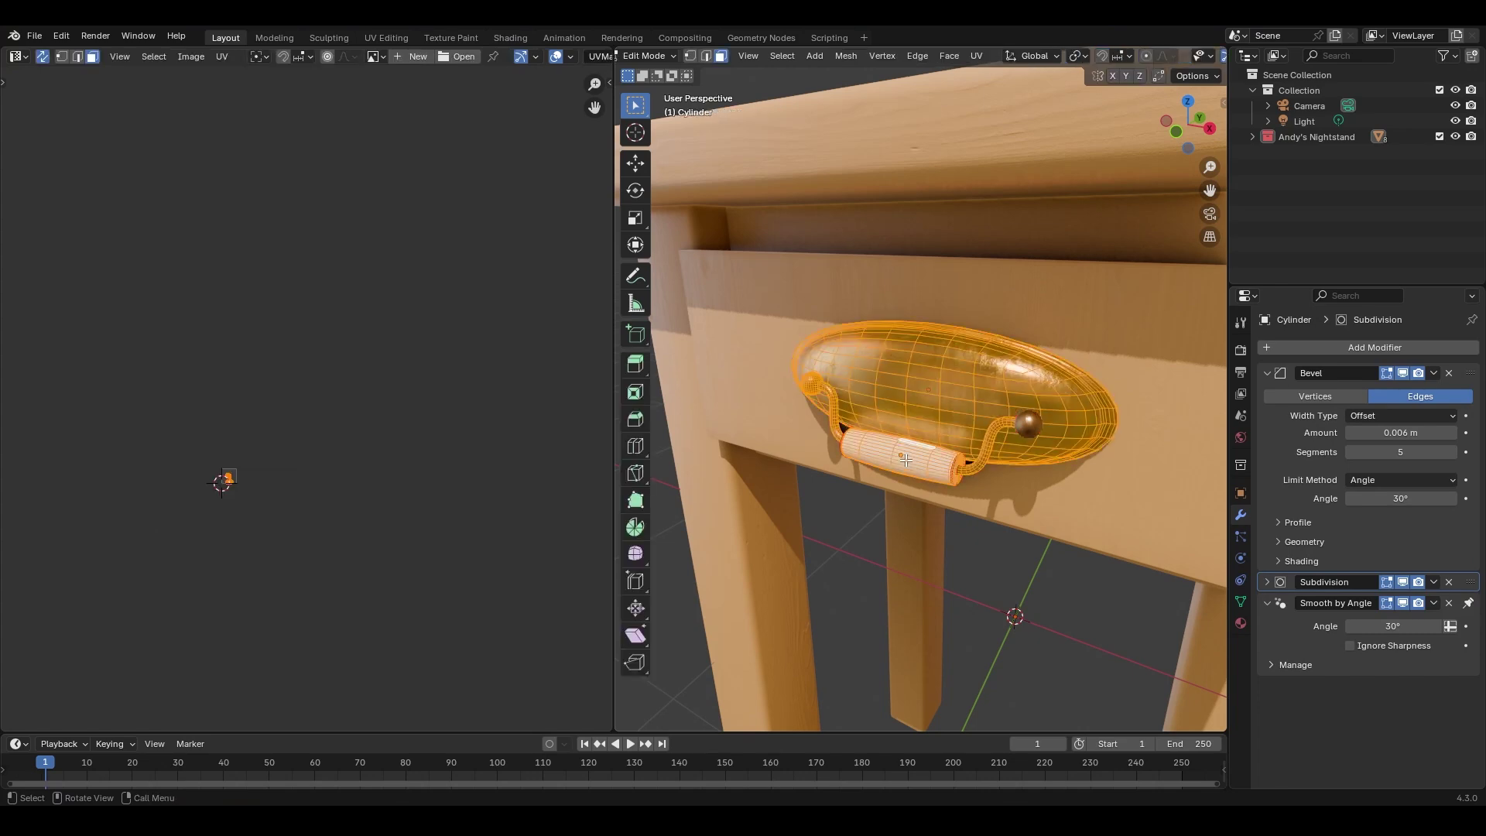
{"action": "middle_click_drag", "start_coordinate": [210, 585], "coordinate": [367, 466], "text": "ctrl"}
{"action": "key", "text": "Home"}
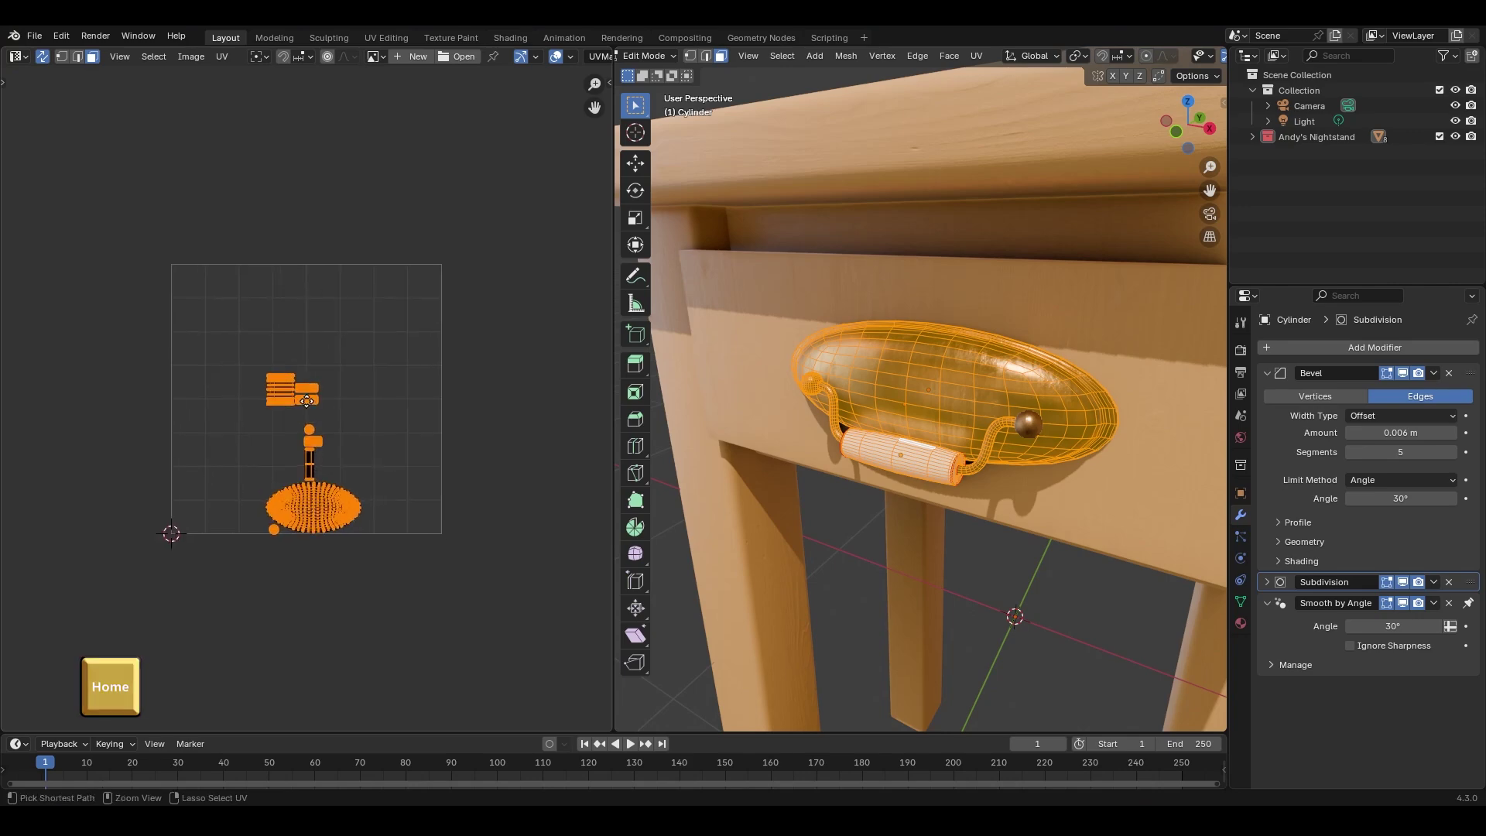
{"action": "middle_click_drag", "start_coordinate": [322, 125], "coordinate": [359, 187], "text": "ctrl"}
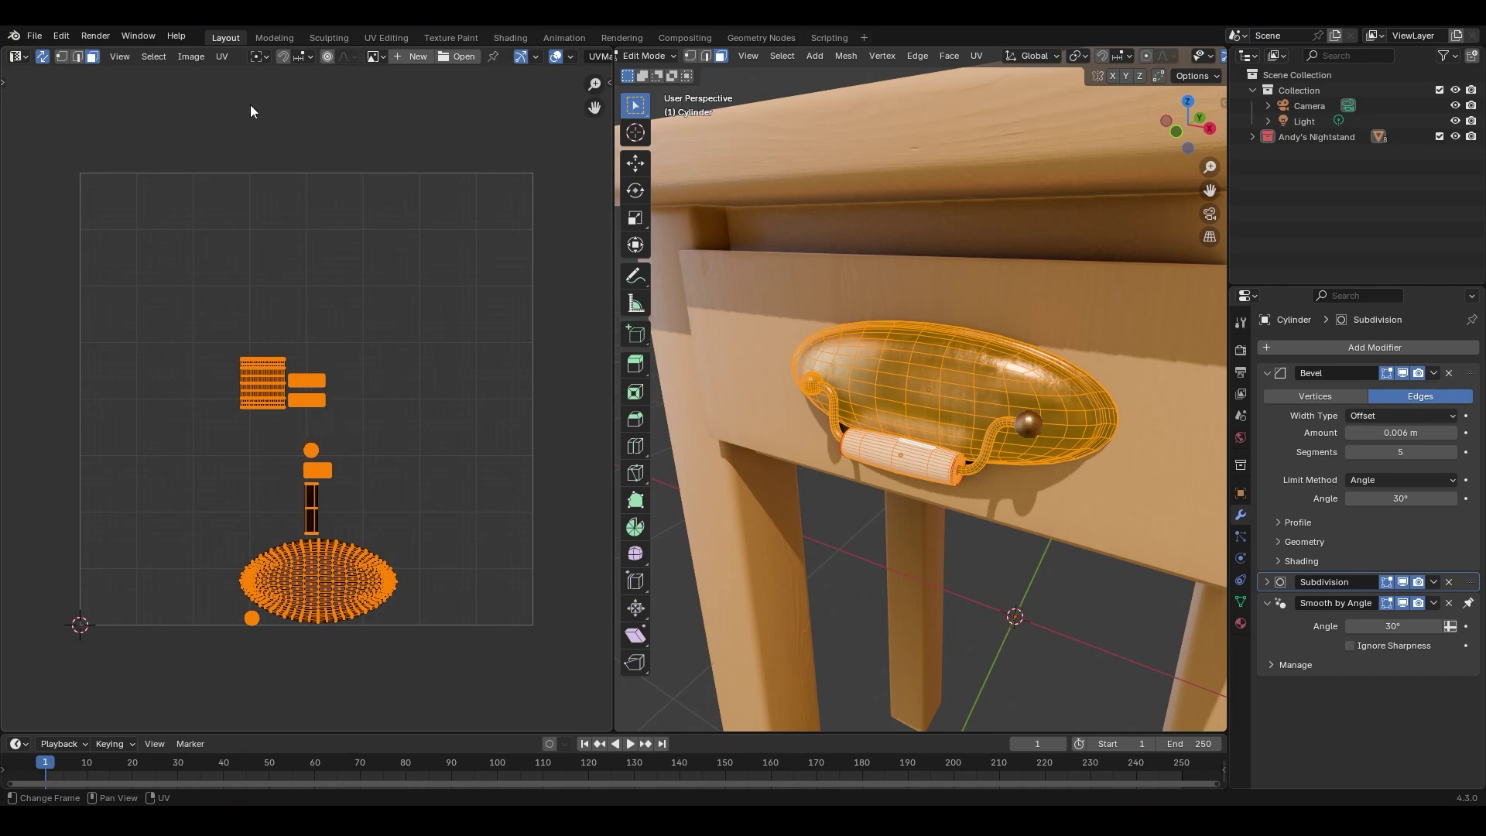
Pack the handle parts' UV islands with both Scale and Rotate disabled.
{"action": "left_click", "coordinate": [223, 56]}
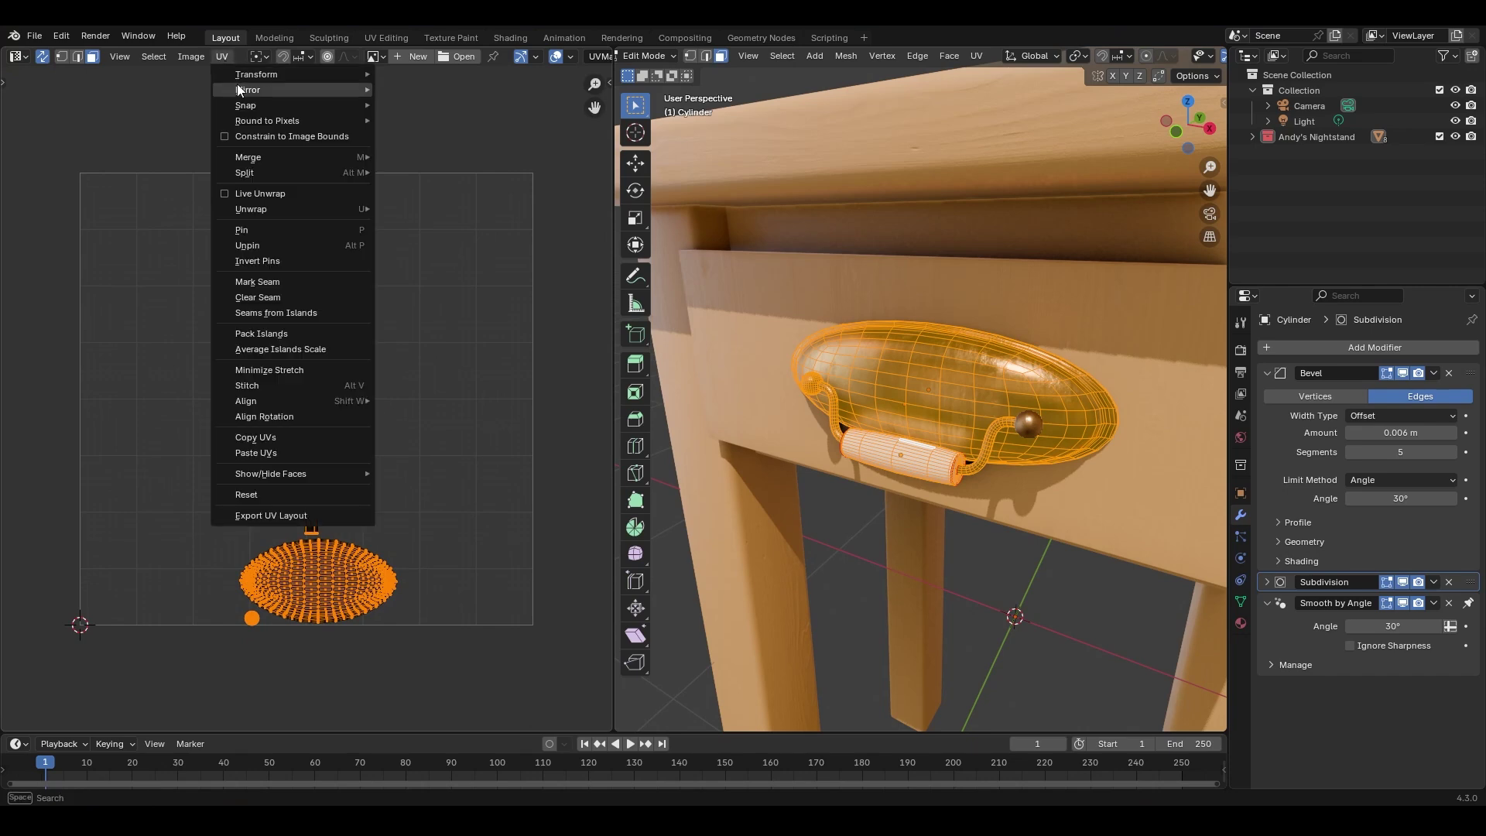
{"action": "left_click", "coordinate": [277, 336]}
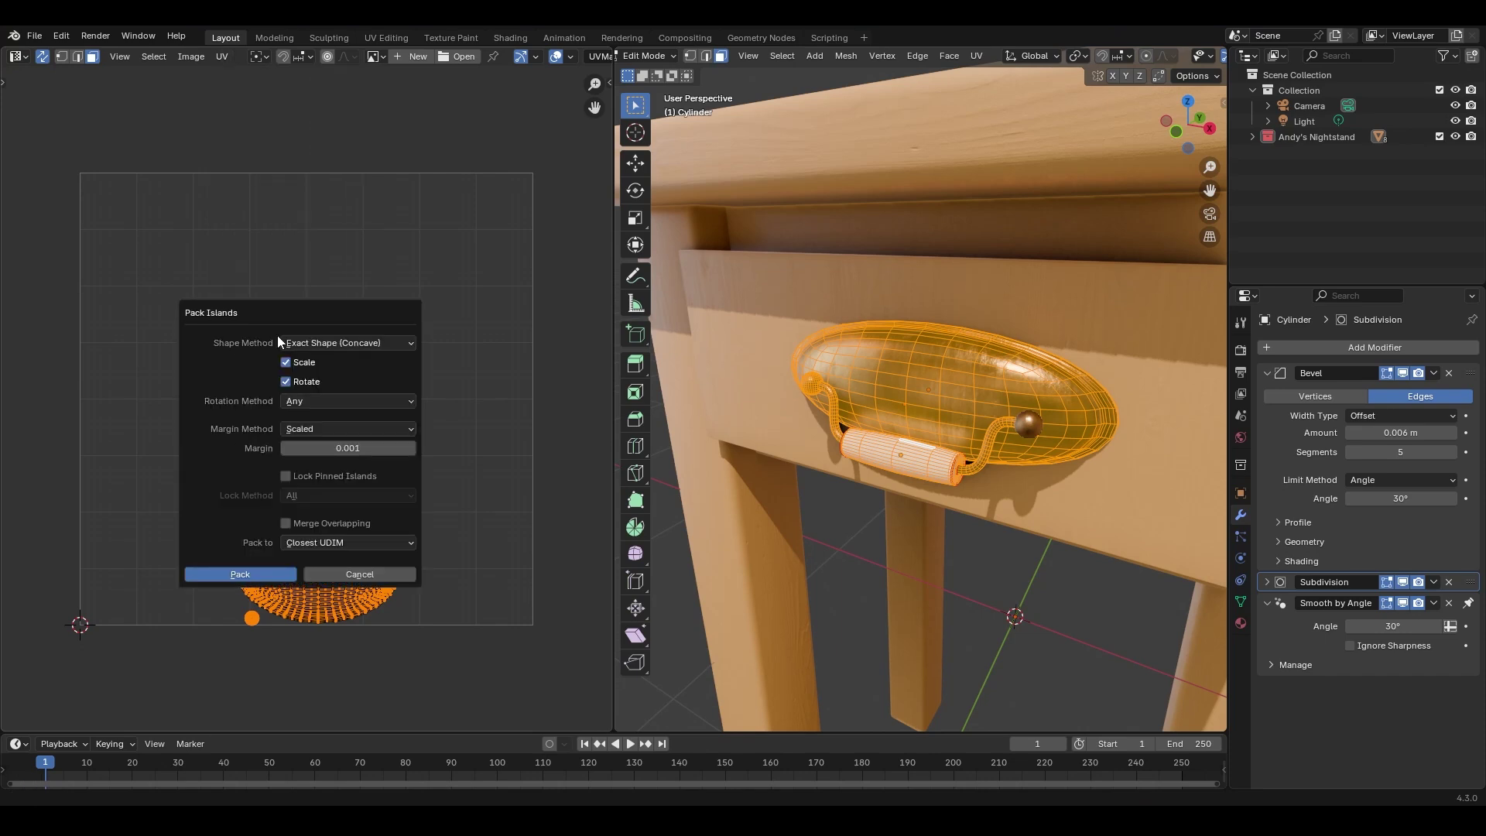
{"action": "left_click", "coordinate": [288, 381]}
{"action": "left_click", "coordinate": [276, 576]}
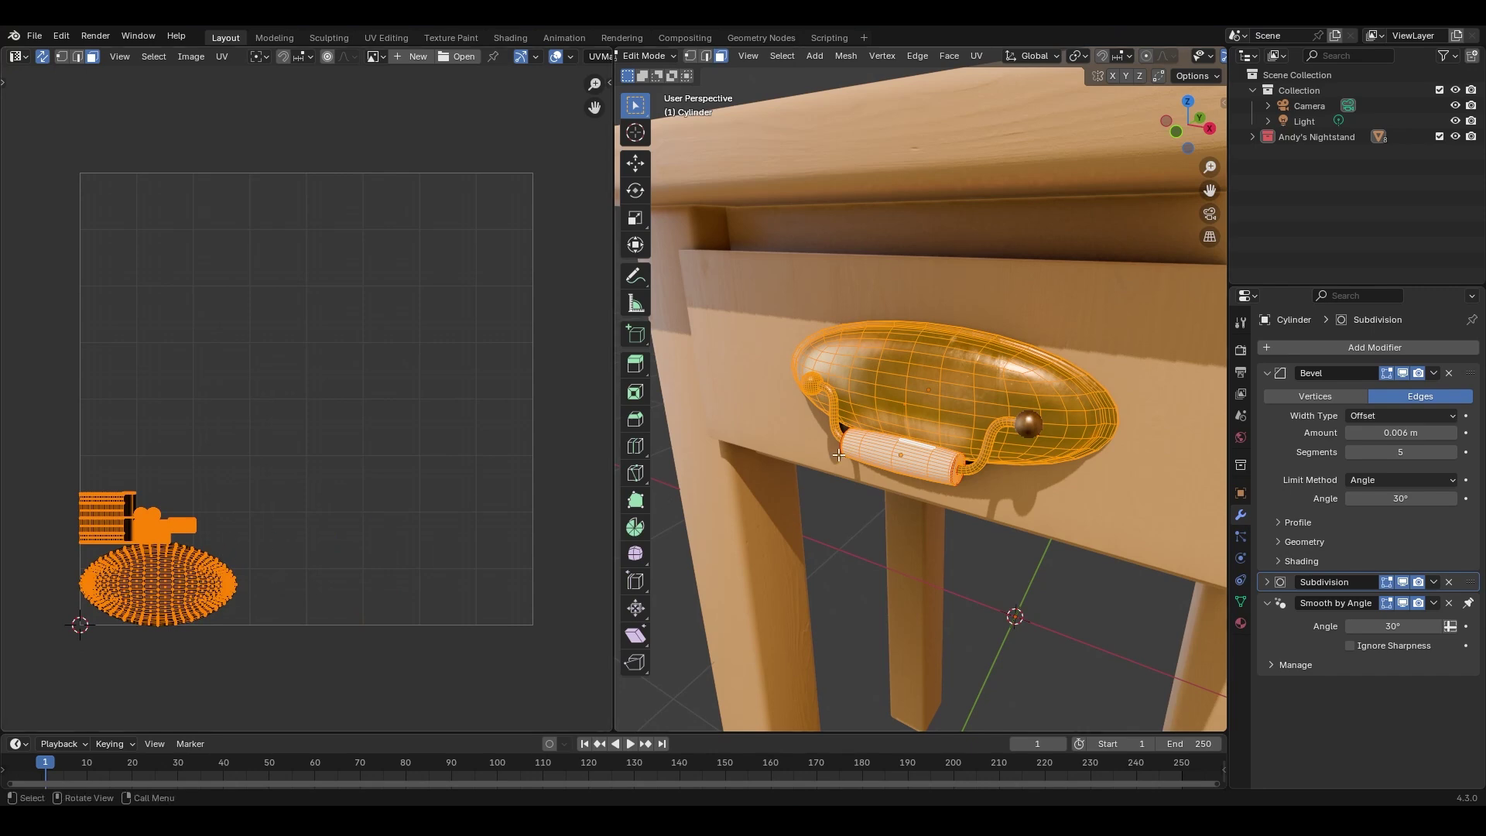
Leave the handle parts and open the drawer and wooden nightstand body together in Edit Mode to show their UV islands.
{"action": "key", "text": "Tab"}
{"action": "left_click", "coordinate": [998, 281]}
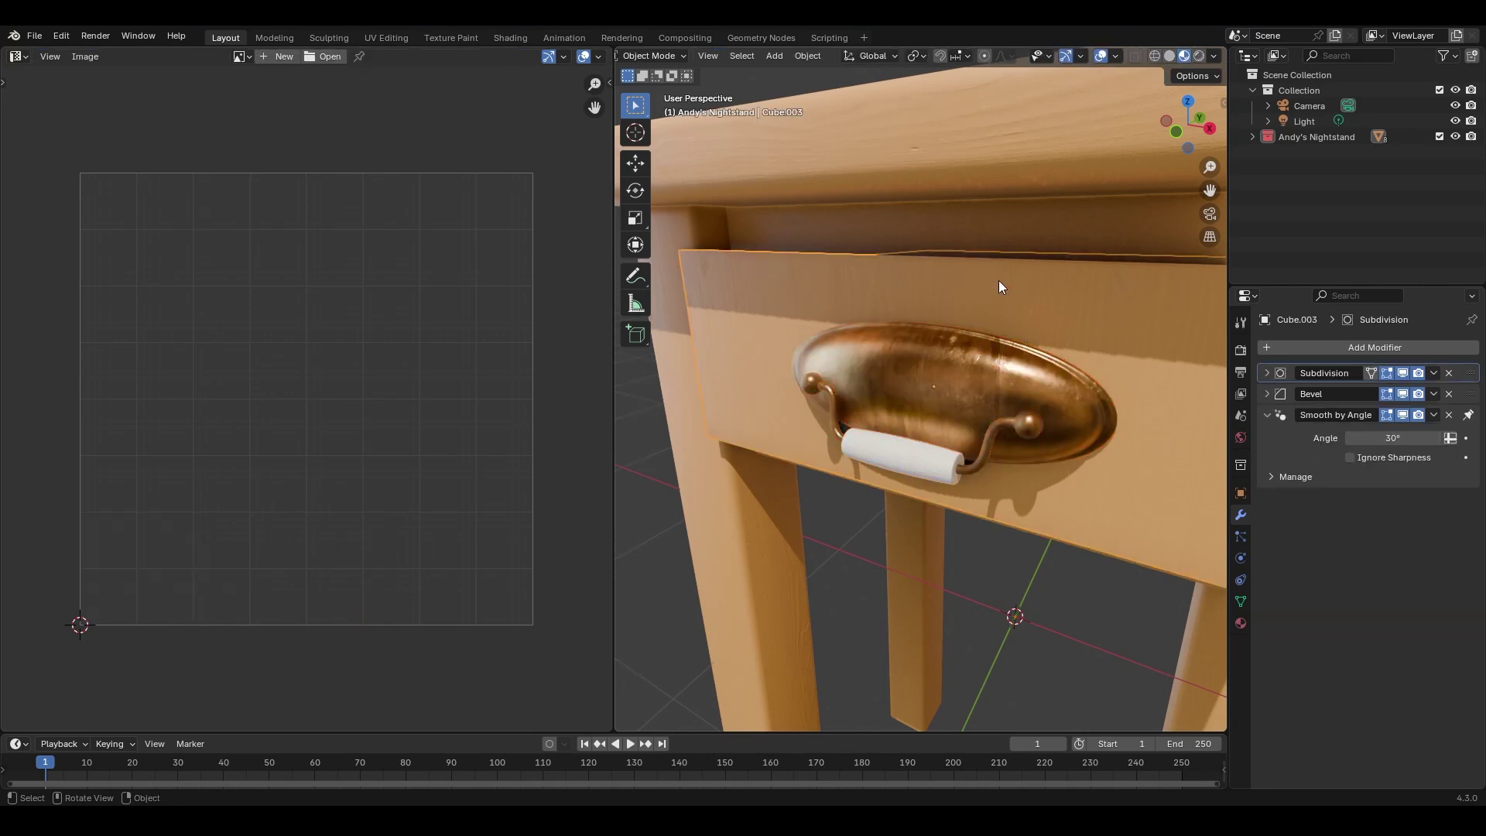
{"action": "left_click", "coordinate": [1003, 232]}
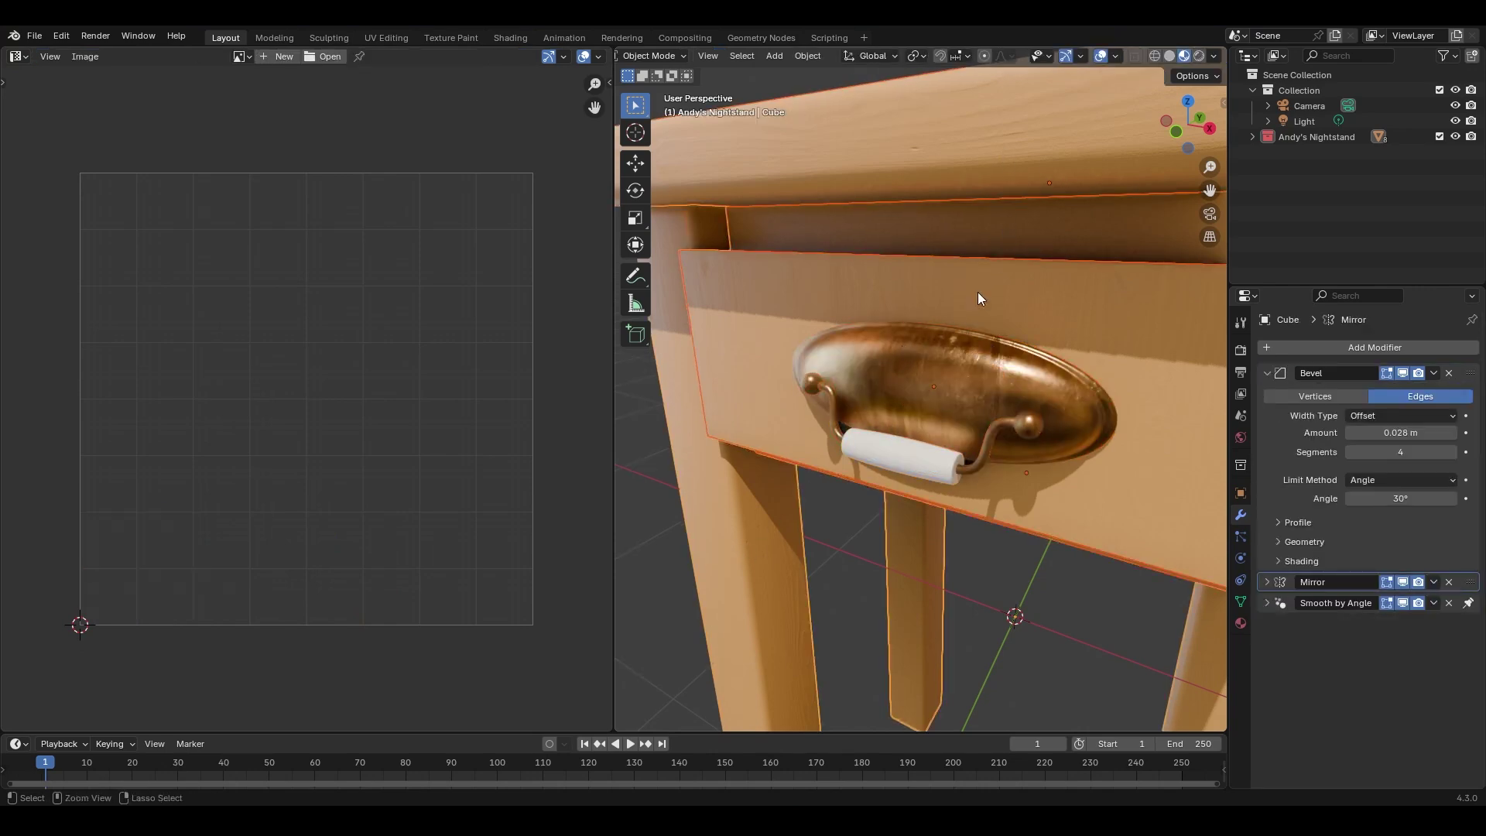
{"action": "scroll", "coordinate": [984, 340], "scroll_direction": "down", "scroll_amount": 5}
{"action": "key", "text": "Tab"}
{"action": "middle_click_drag", "start_coordinate": [502, 316], "coordinate": [537, 532], "text": "ctrl"}
{"action": "middle_click_drag", "start_coordinate": [541, 303], "coordinate": [368, 438], "text": "shift"}
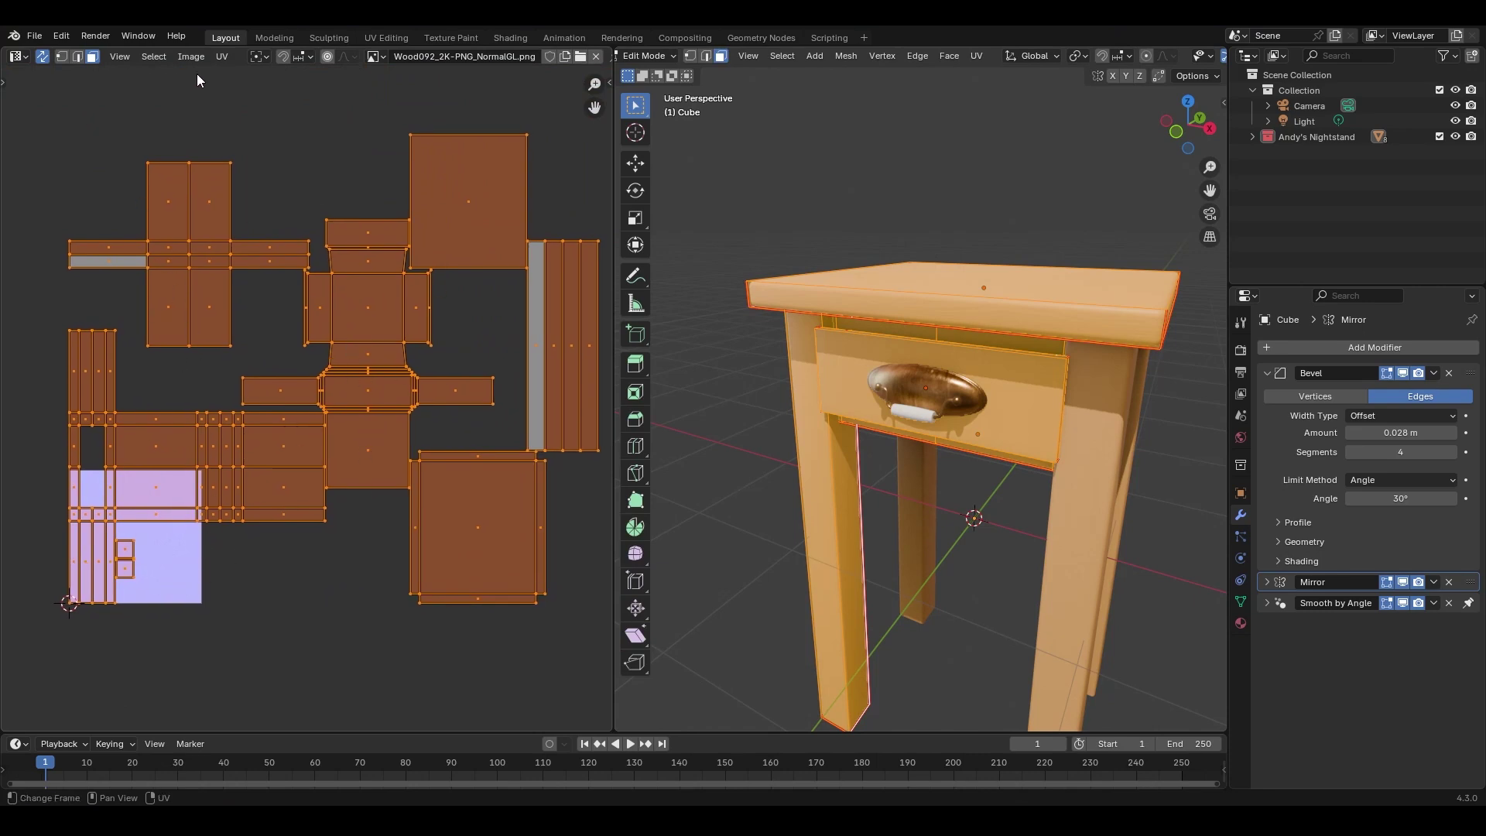
Pack the wooden parts' UV islands without scaling or rotating them.
{"action": "left_click", "coordinate": [219, 57]}
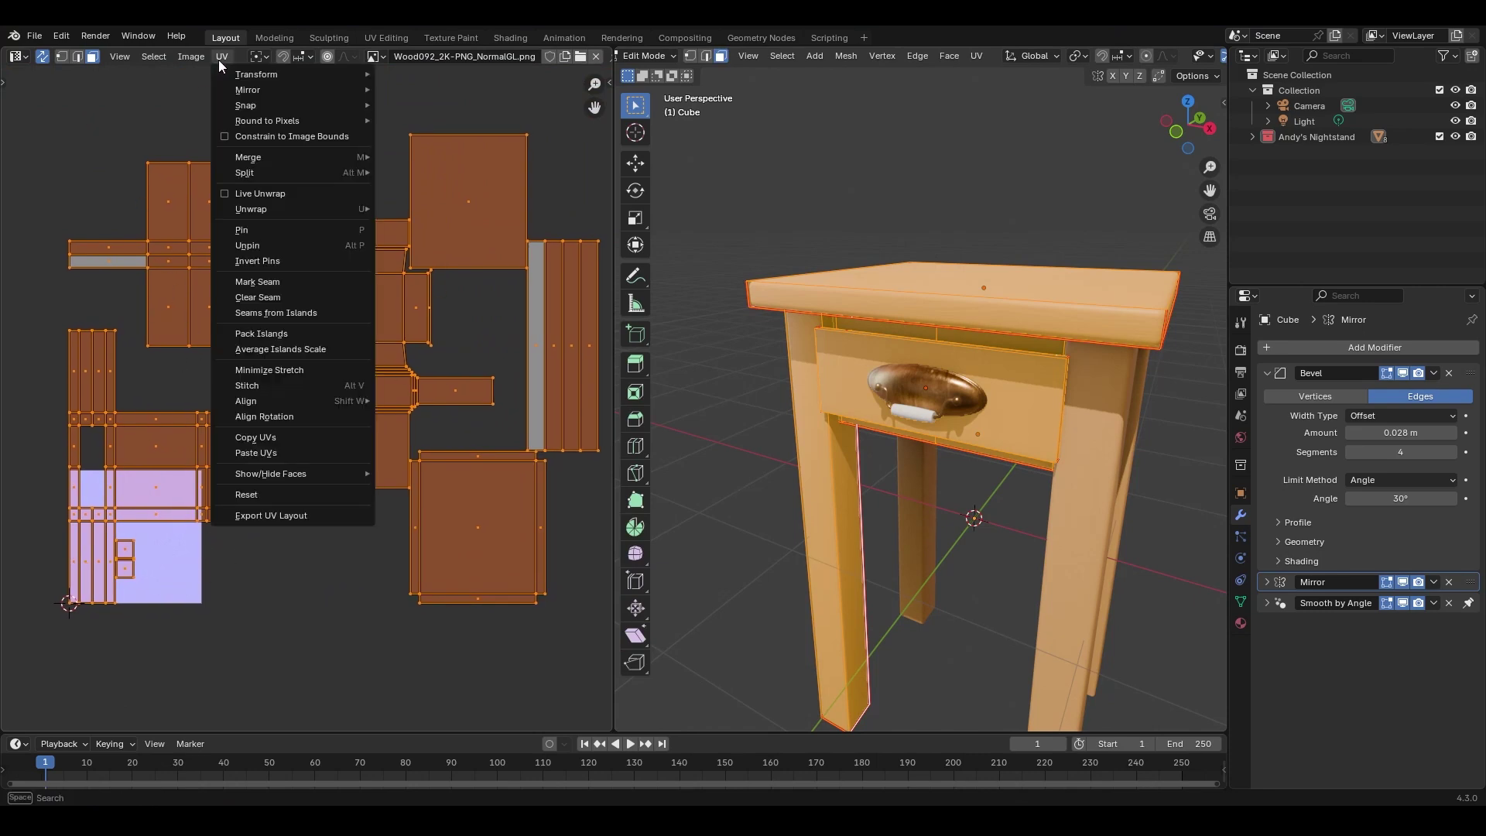
{"action": "left_click", "coordinate": [268, 332]}
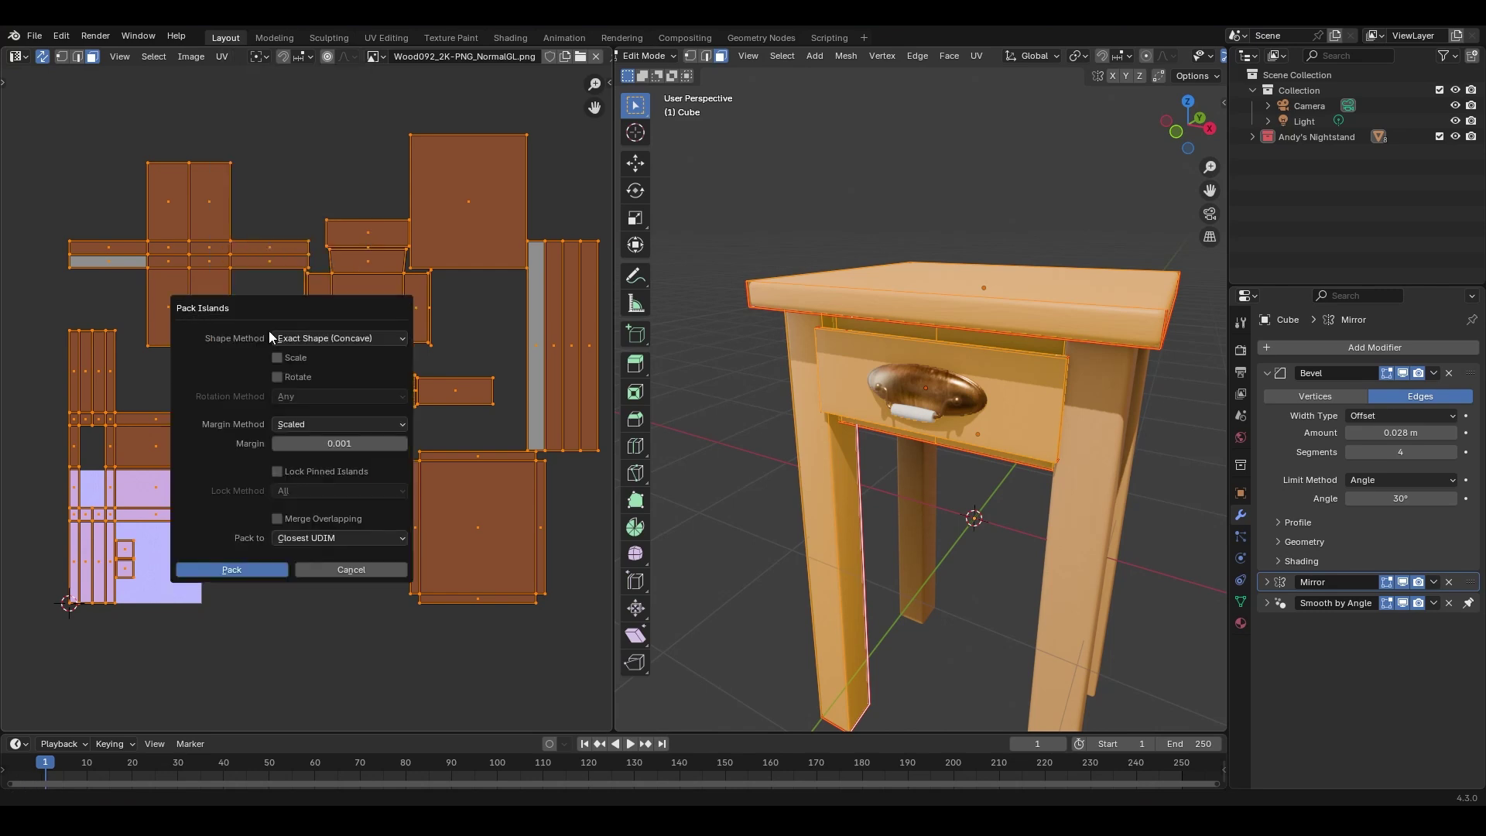
{"action": "left_click", "coordinate": [244, 568]}
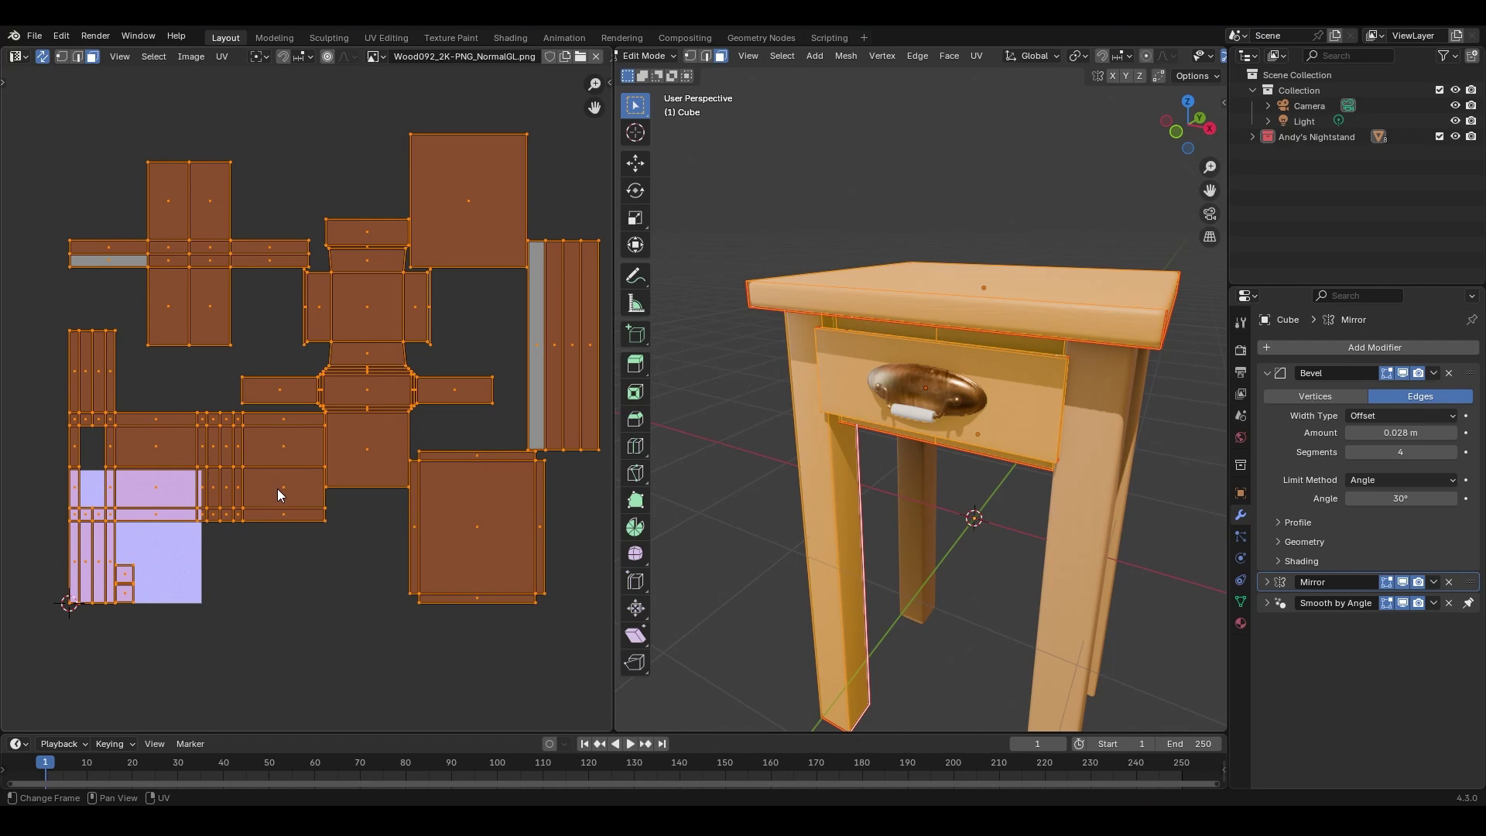
Scale all the wooden parts' UV islands by 1/4.
{"action": "scroll", "coordinate": [401, 401], "scroll_direction": "down", "scroll_amount": 1}
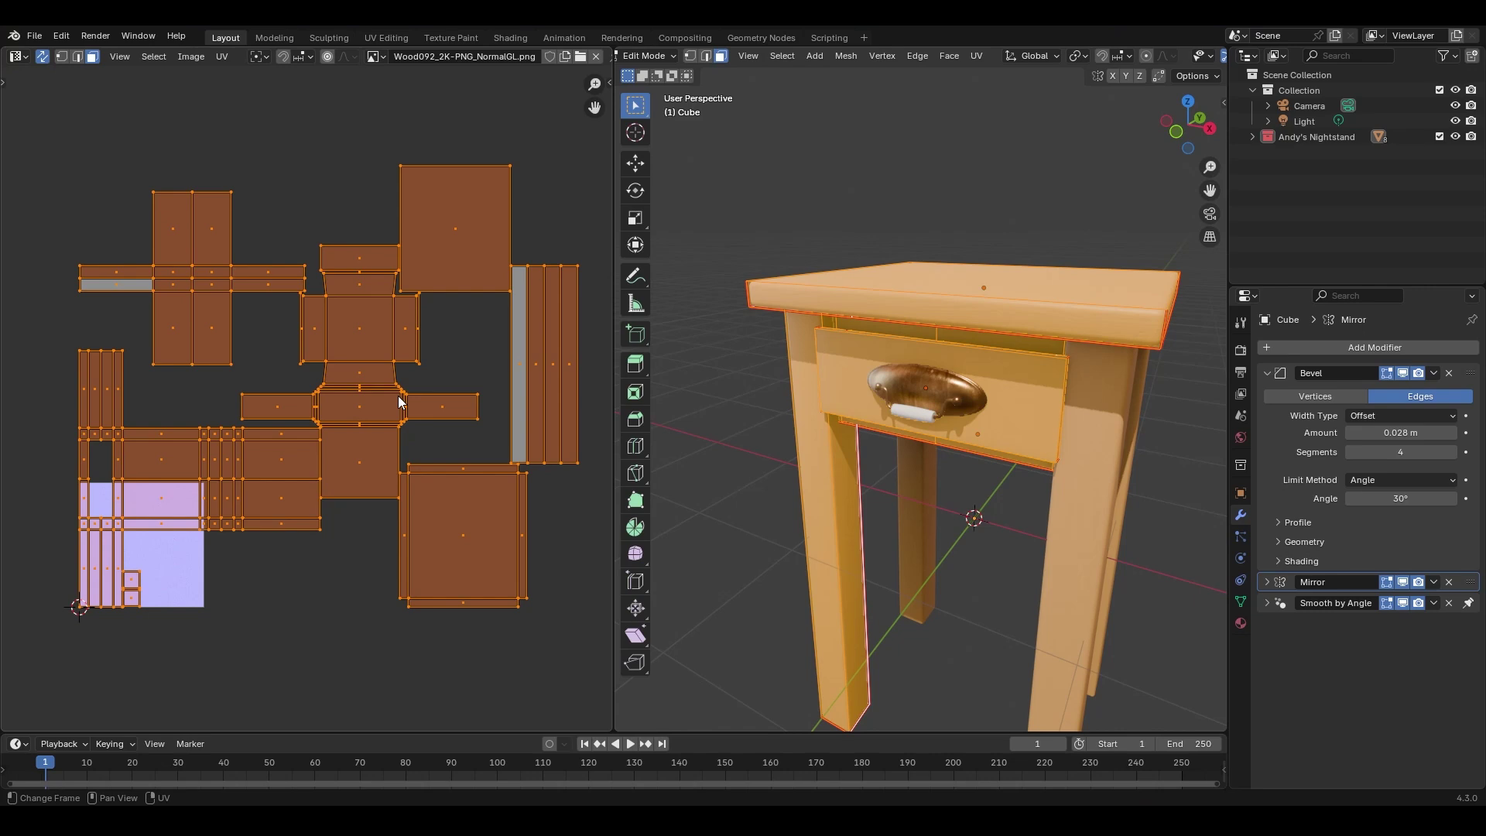
{"action": "key", "text": "s"}
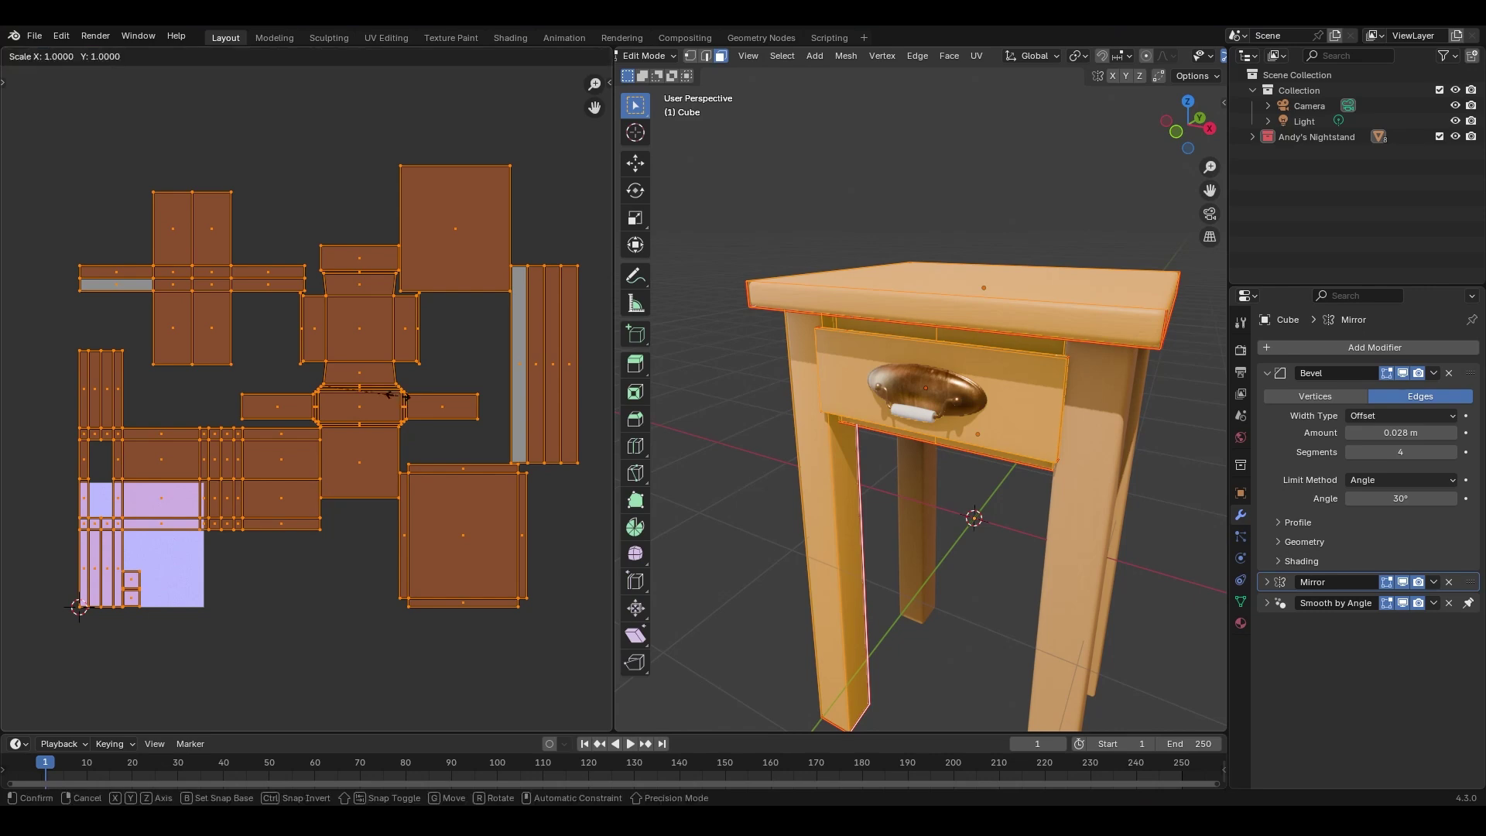
{"action": "type", "text": "1/4"}
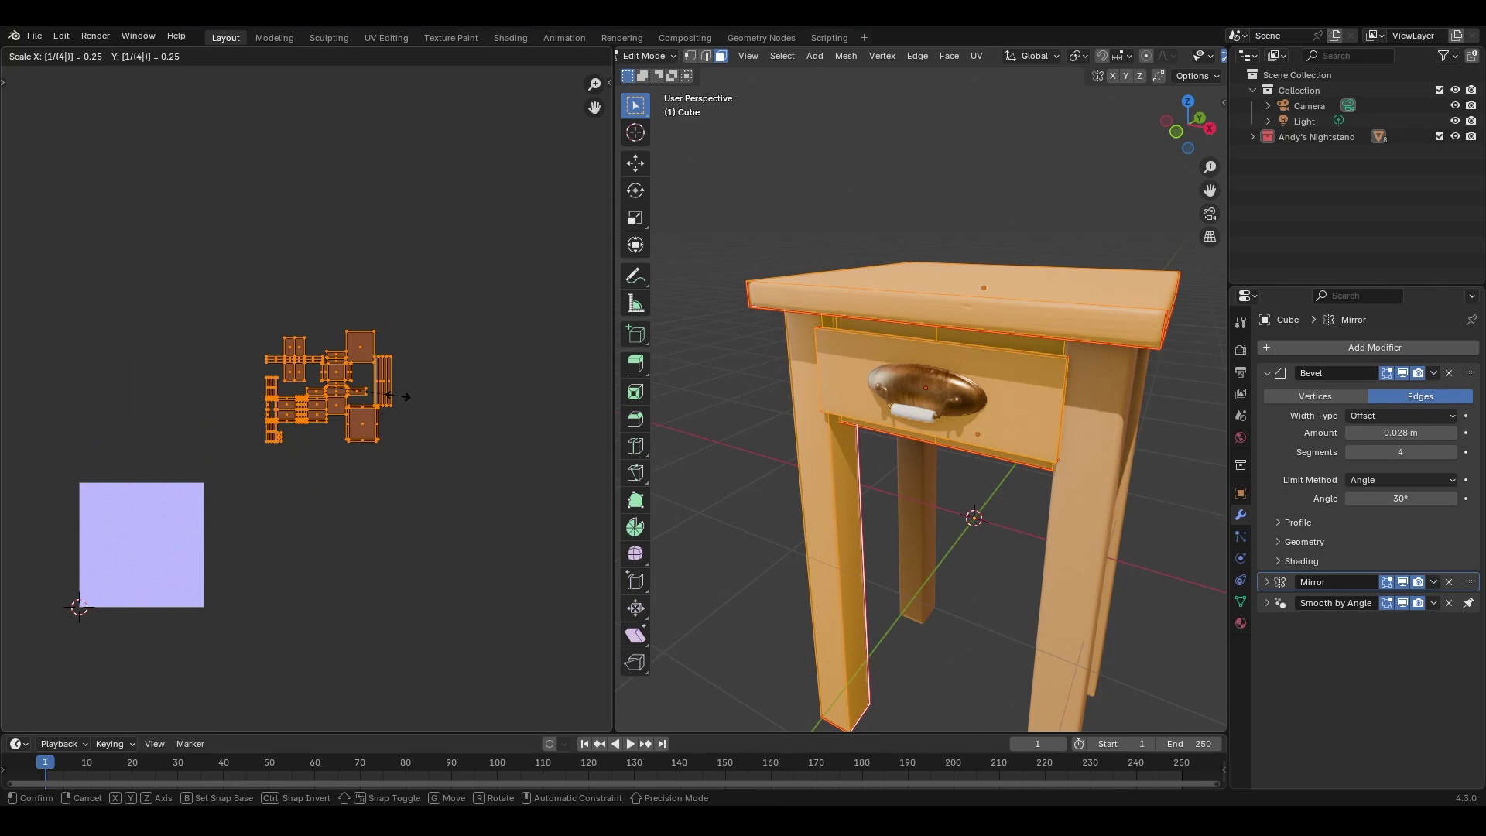
{"action": "key", "text": "Return"}
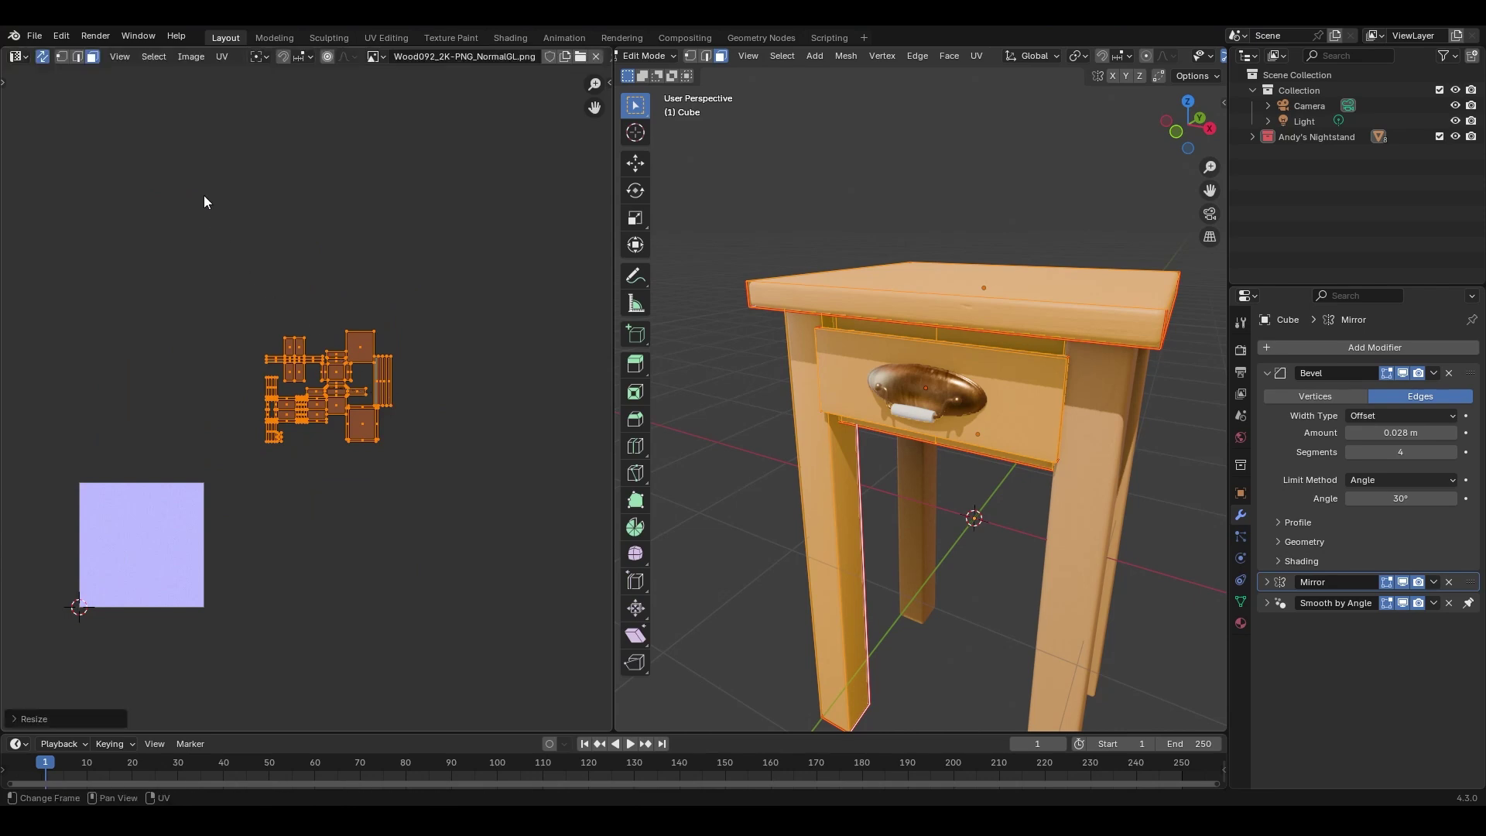
Repack the reduced wooden UV islands into the image tile with Scale and Rotate disabled.
{"action": "left_click", "coordinate": [222, 57]}
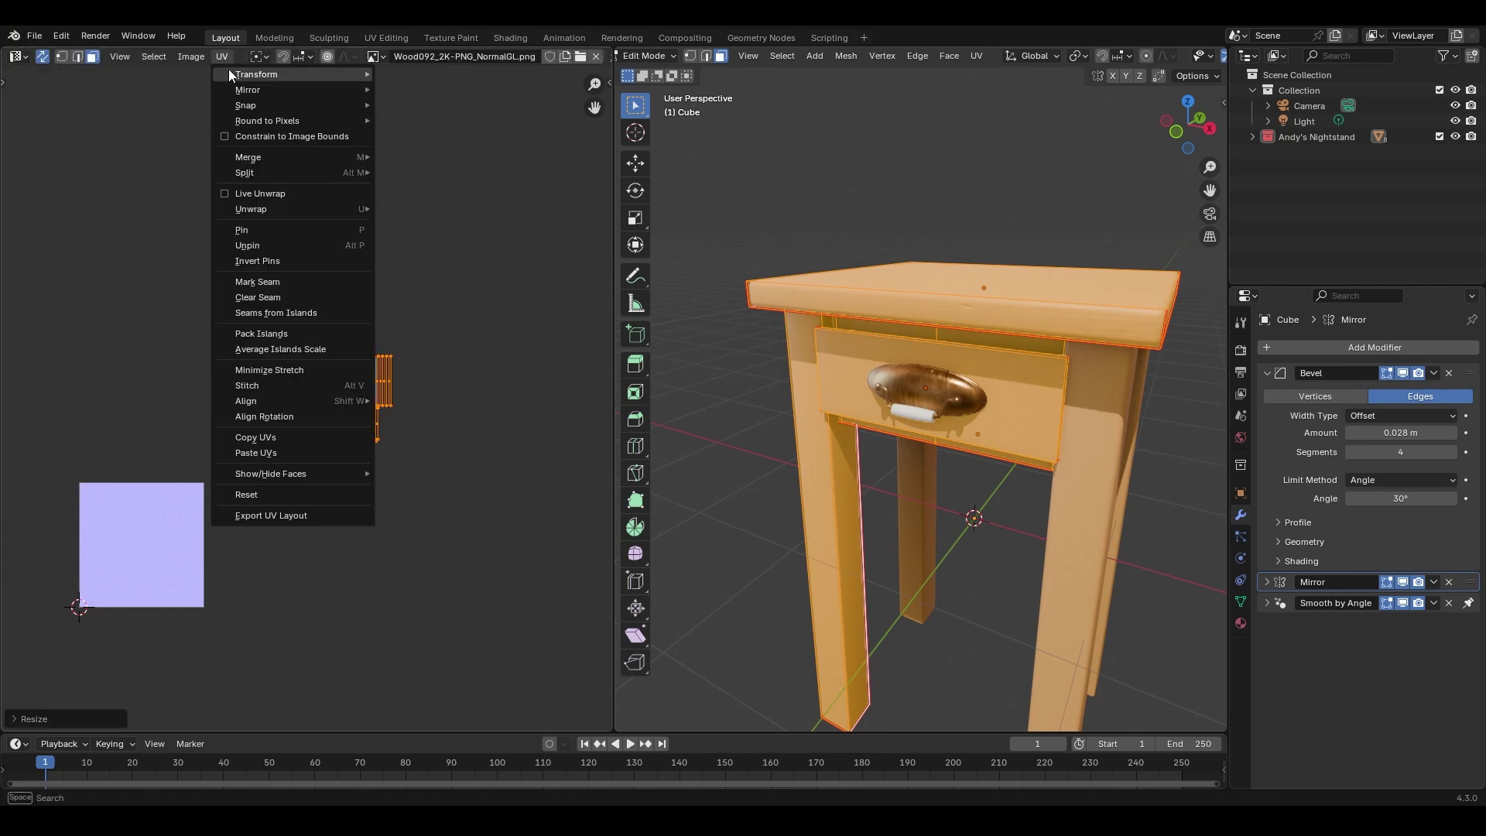
{"action": "left_click", "coordinate": [290, 333]}
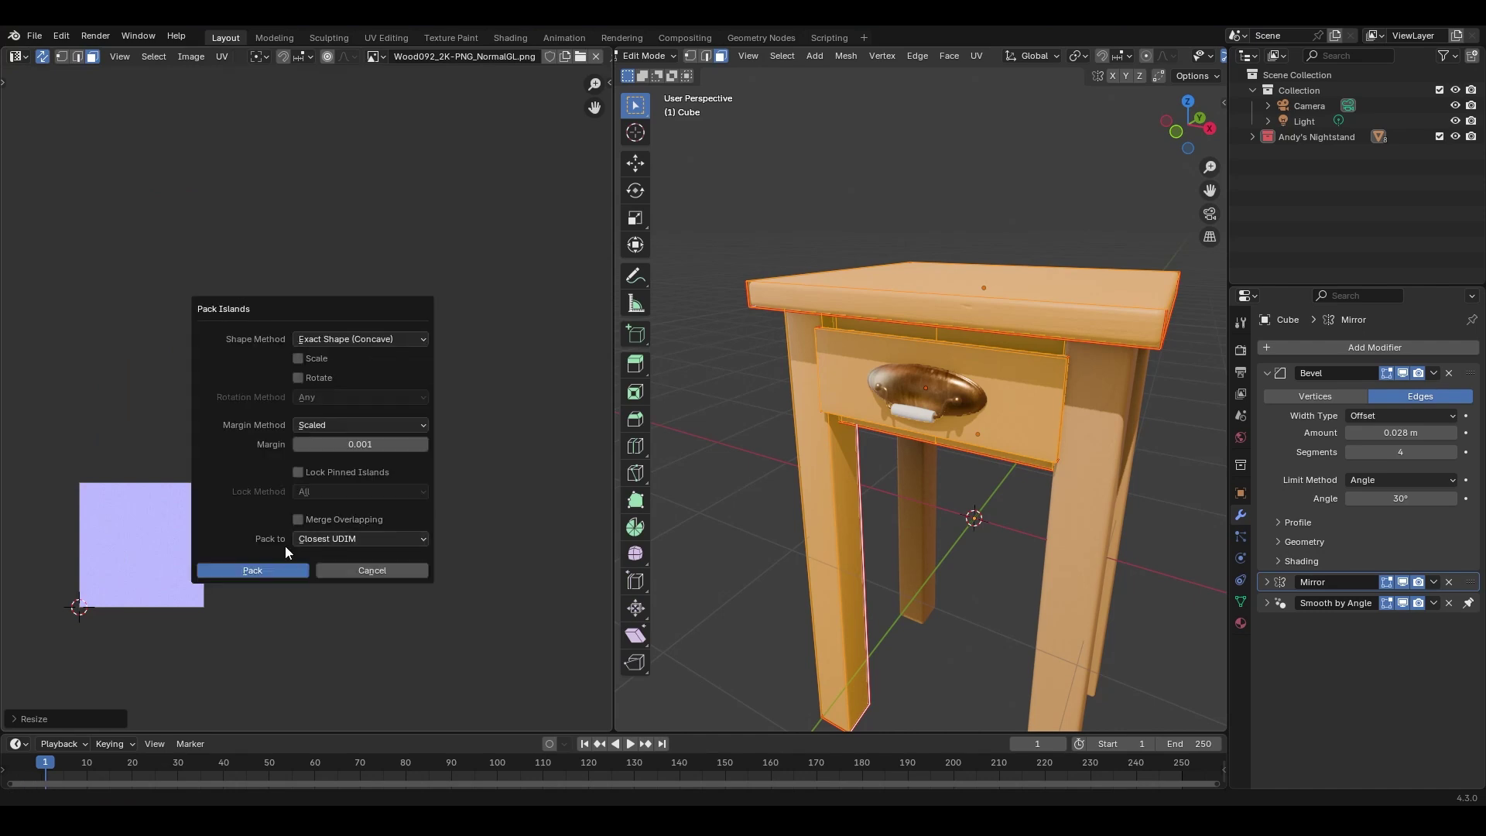
{"action": "left_click", "coordinate": [220, 570]}
{"action": "middle_click_drag", "start_coordinate": [208, 569], "coordinate": [410, 310]}
{"action": "middle_click_drag", "start_coordinate": [306, 503], "coordinate": [314, 432]}
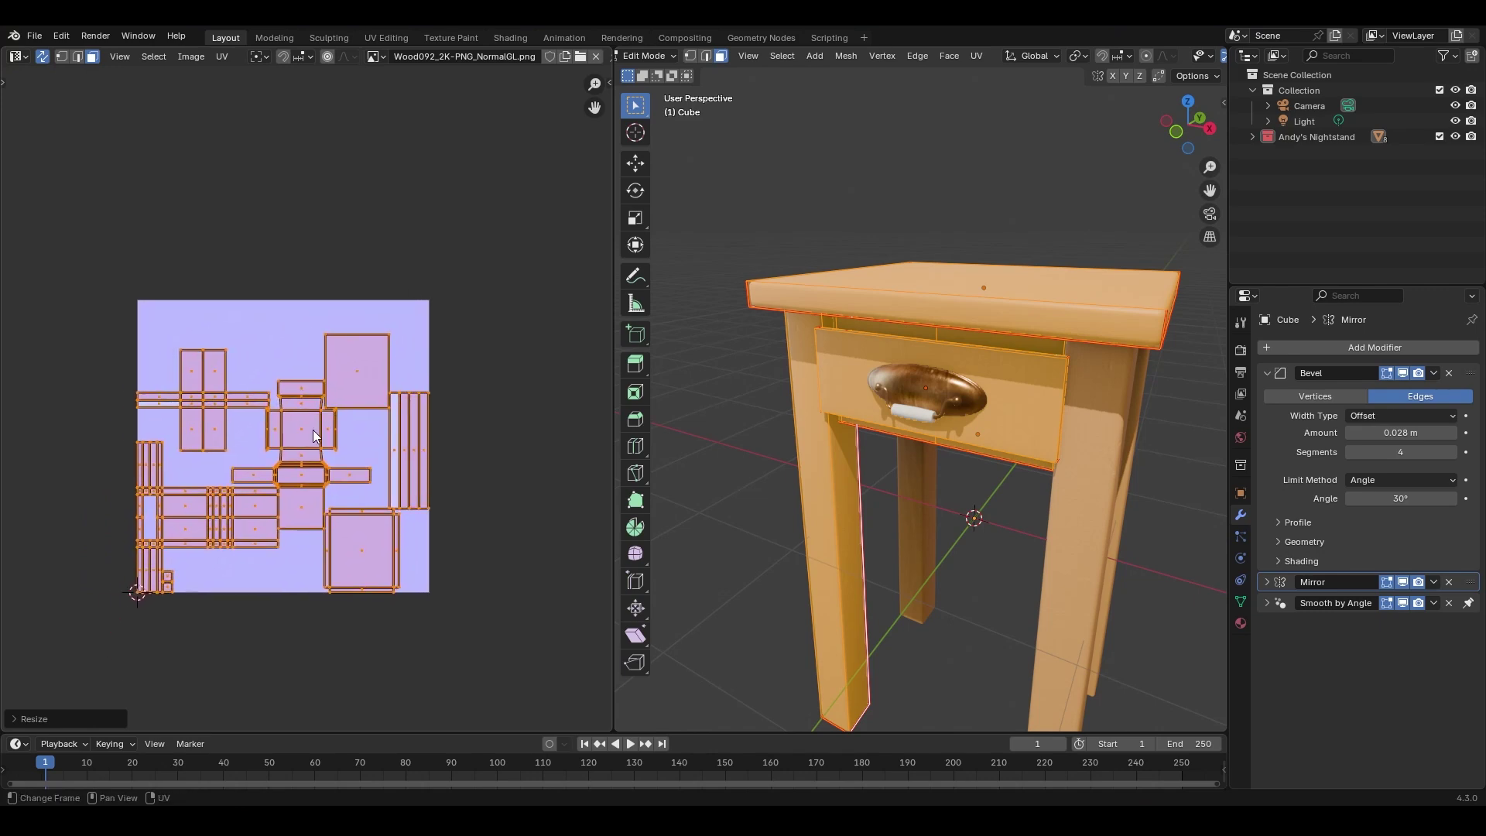
In the Wood_Nightstand material's shader nodes, replace the Base Color image with Wood092_8K-PNG_Color.png.
{"action": "left_click", "coordinate": [24, 59]}
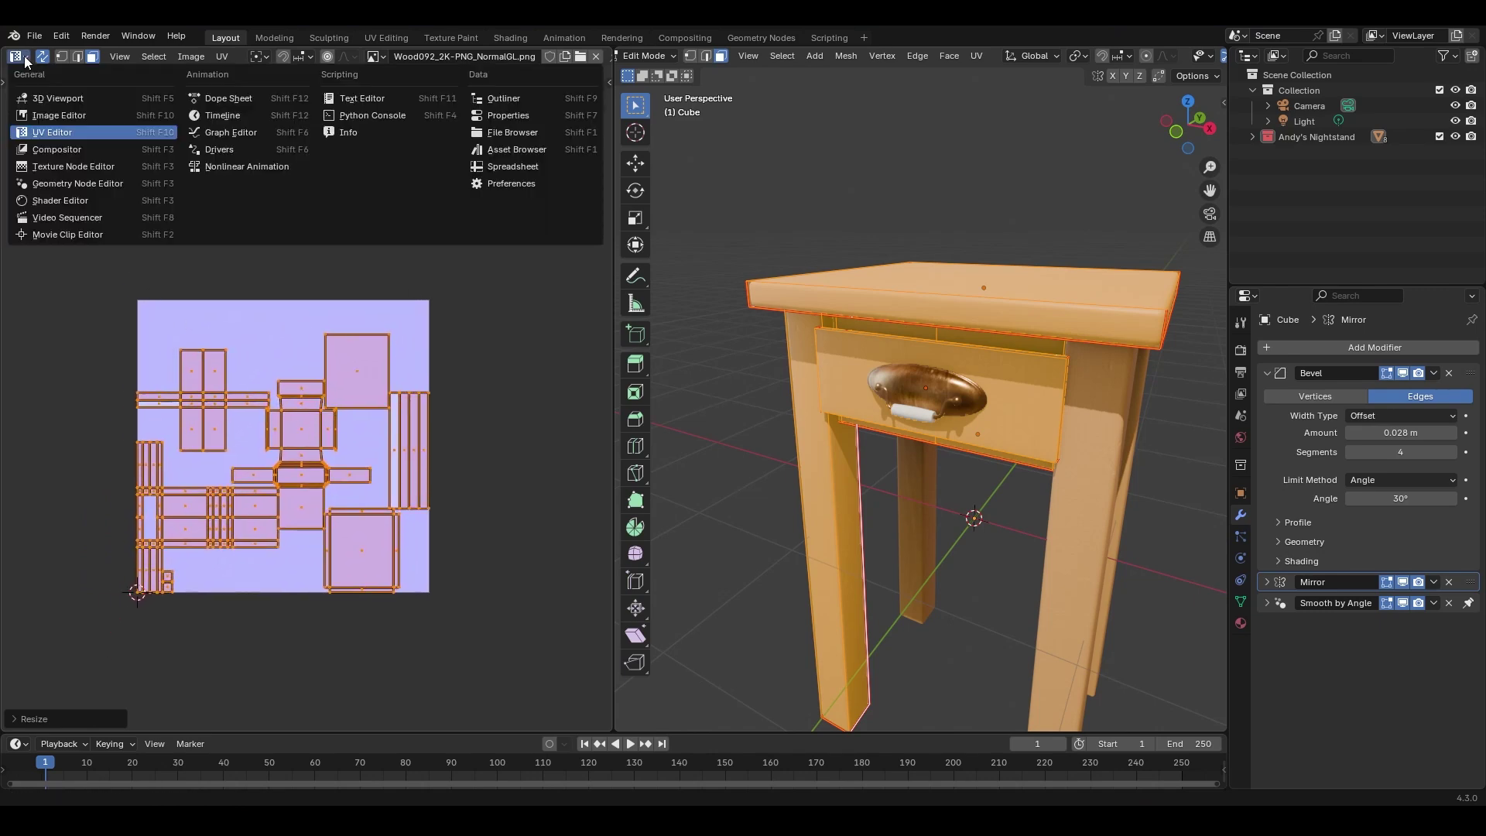
{"action": "left_click", "coordinate": [68, 201]}
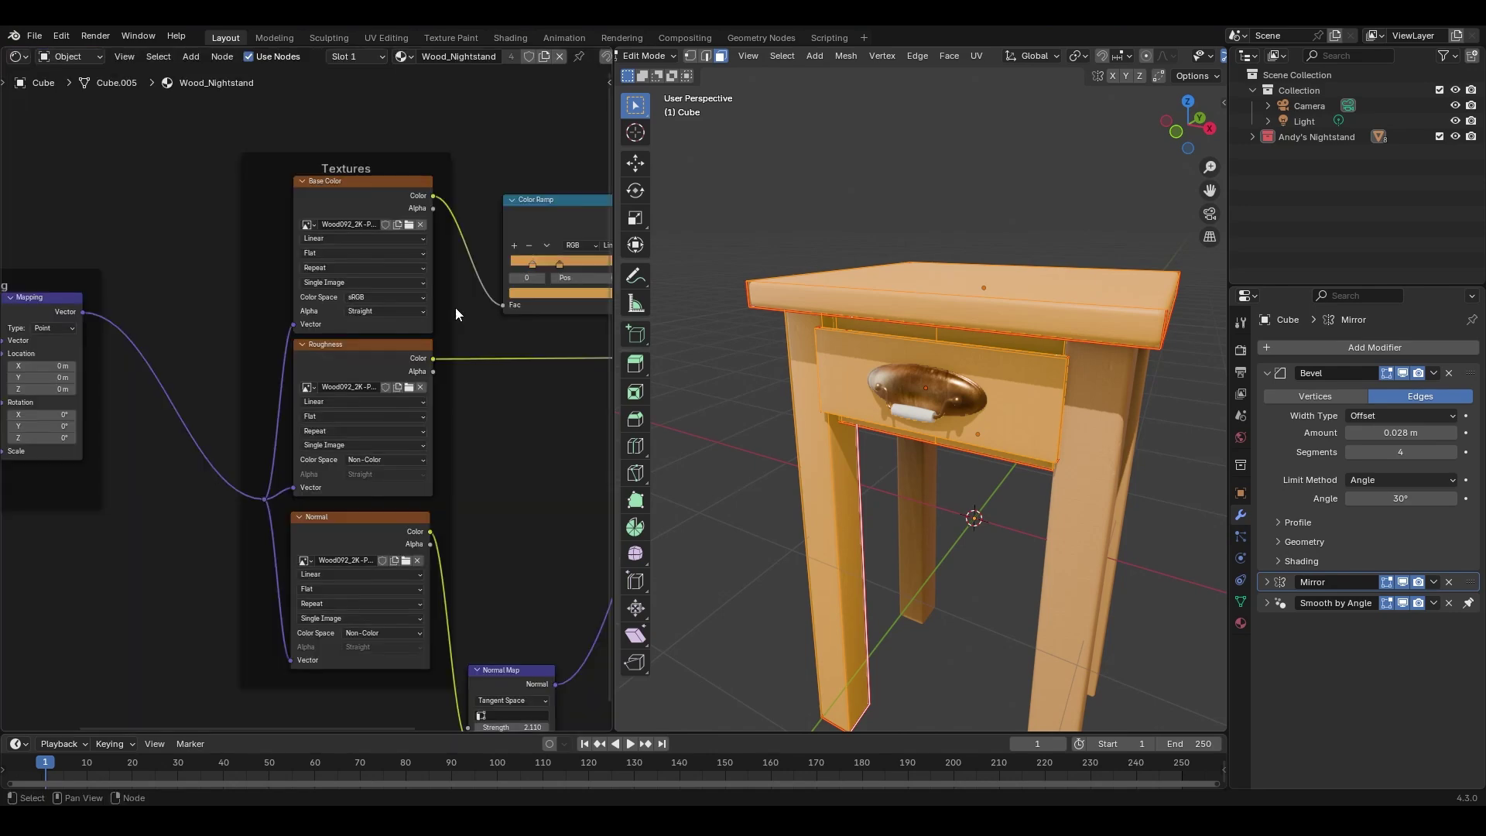
{"action": "left_click", "coordinate": [409, 225]}
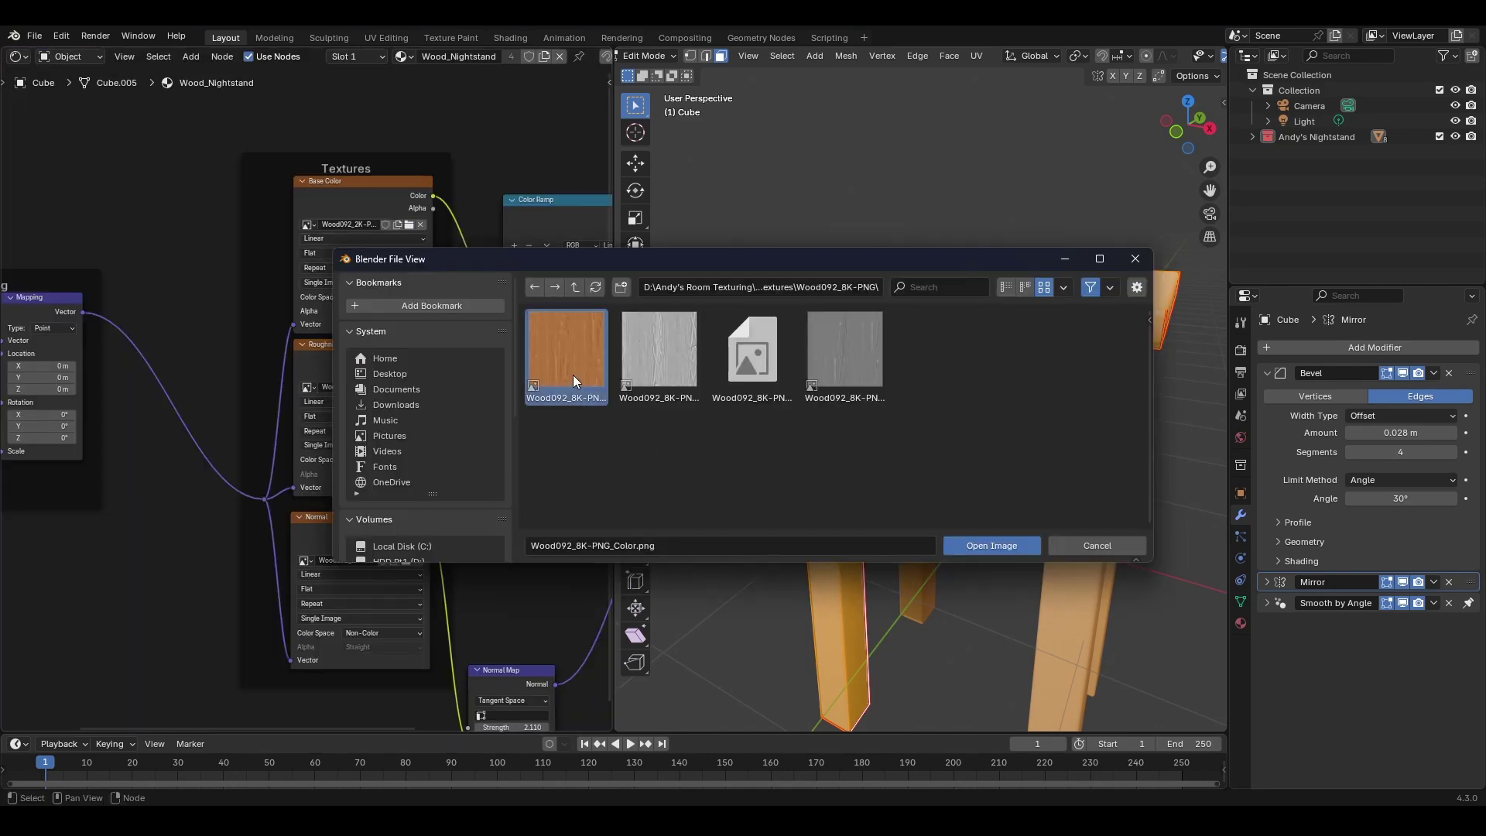
{"action": "double_click", "coordinate": [572, 375]}
Replace the Roughness texture node's image with Wood092_8K-PNG_Roughness.png.
{"action": "left_click", "coordinate": [410, 388]}
{"action": "left_click", "coordinate": [859, 358]}
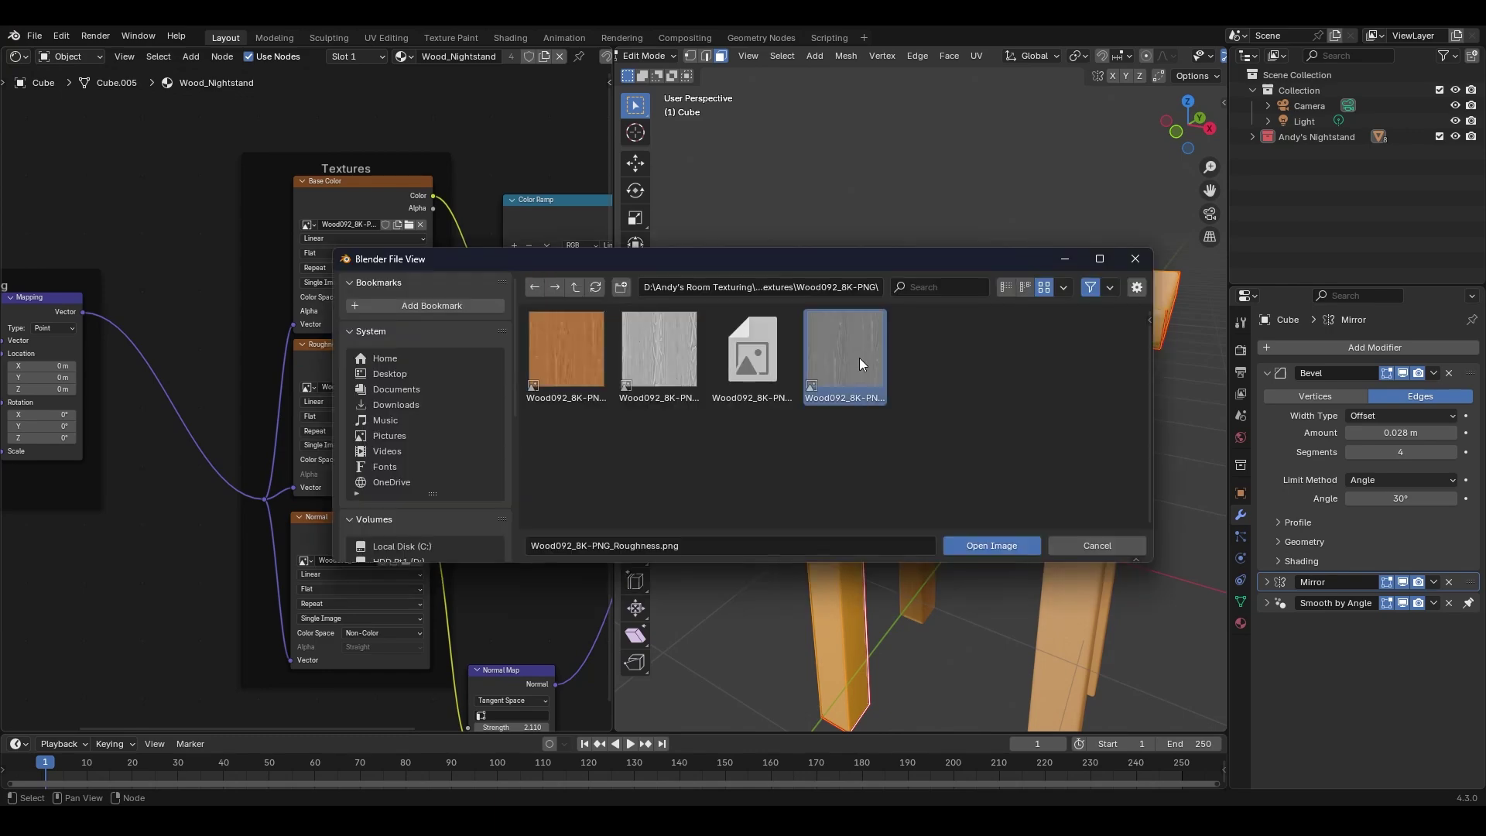
{"action": "double_click", "coordinate": [859, 358]}
Try to replace the Normal texture node's image with the normal map from the Wood092_8K-PNG folder.
{"action": "left_click", "coordinate": [408, 561]}
{"action": "left_click", "coordinate": [745, 378]}
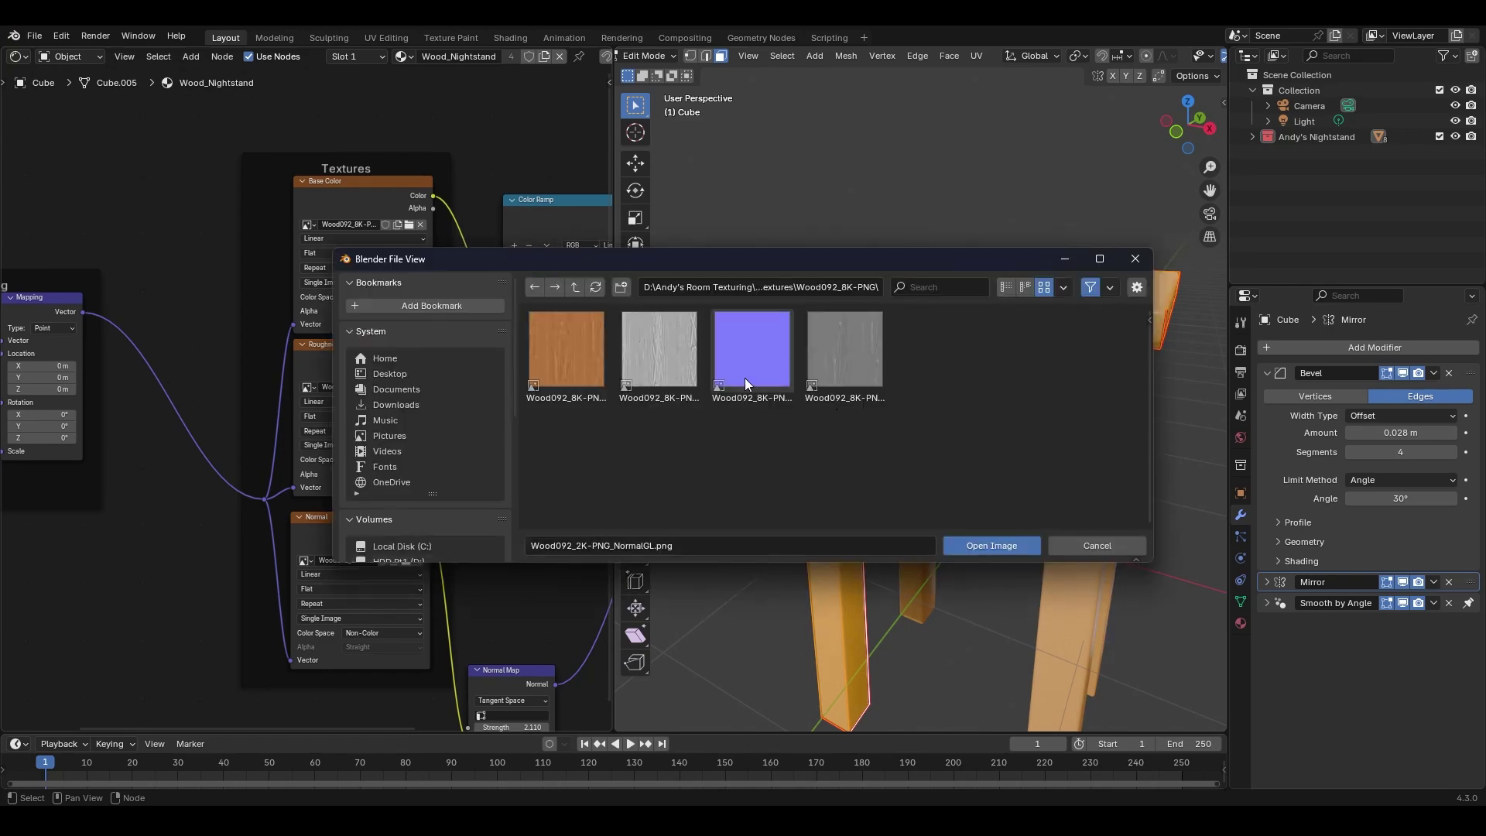
{"action": "double_click", "coordinate": [745, 378]}
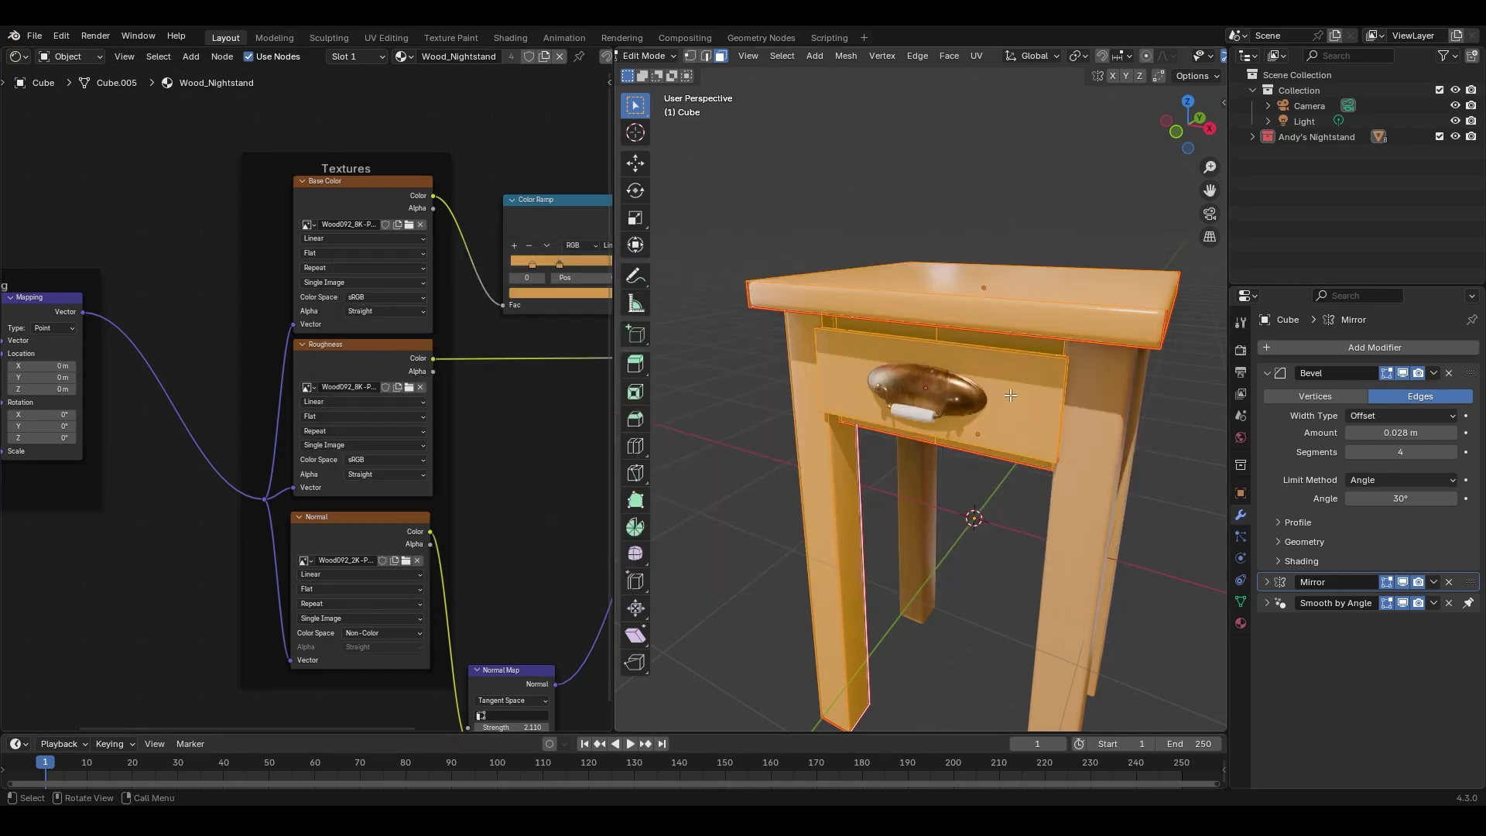
Return to Object Mode and set the Roughness texture node's color space to Non-Color.
{"action": "key", "text": "Tab"}
{"action": "left_click", "coordinate": [374, 459]}
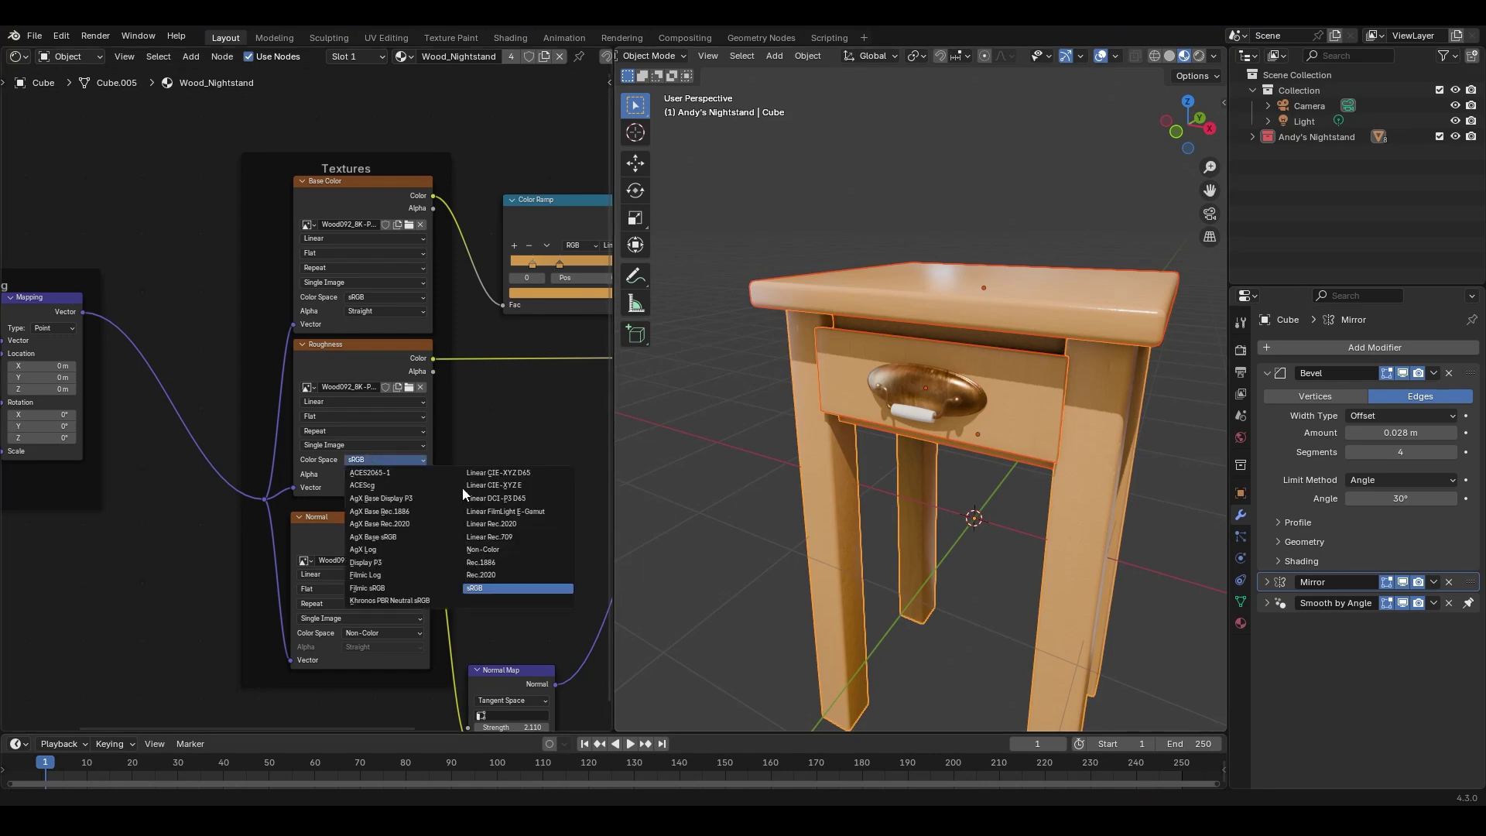
{"action": "left_click", "coordinate": [495, 549]}
{"action": "left_click", "coordinate": [379, 633]}
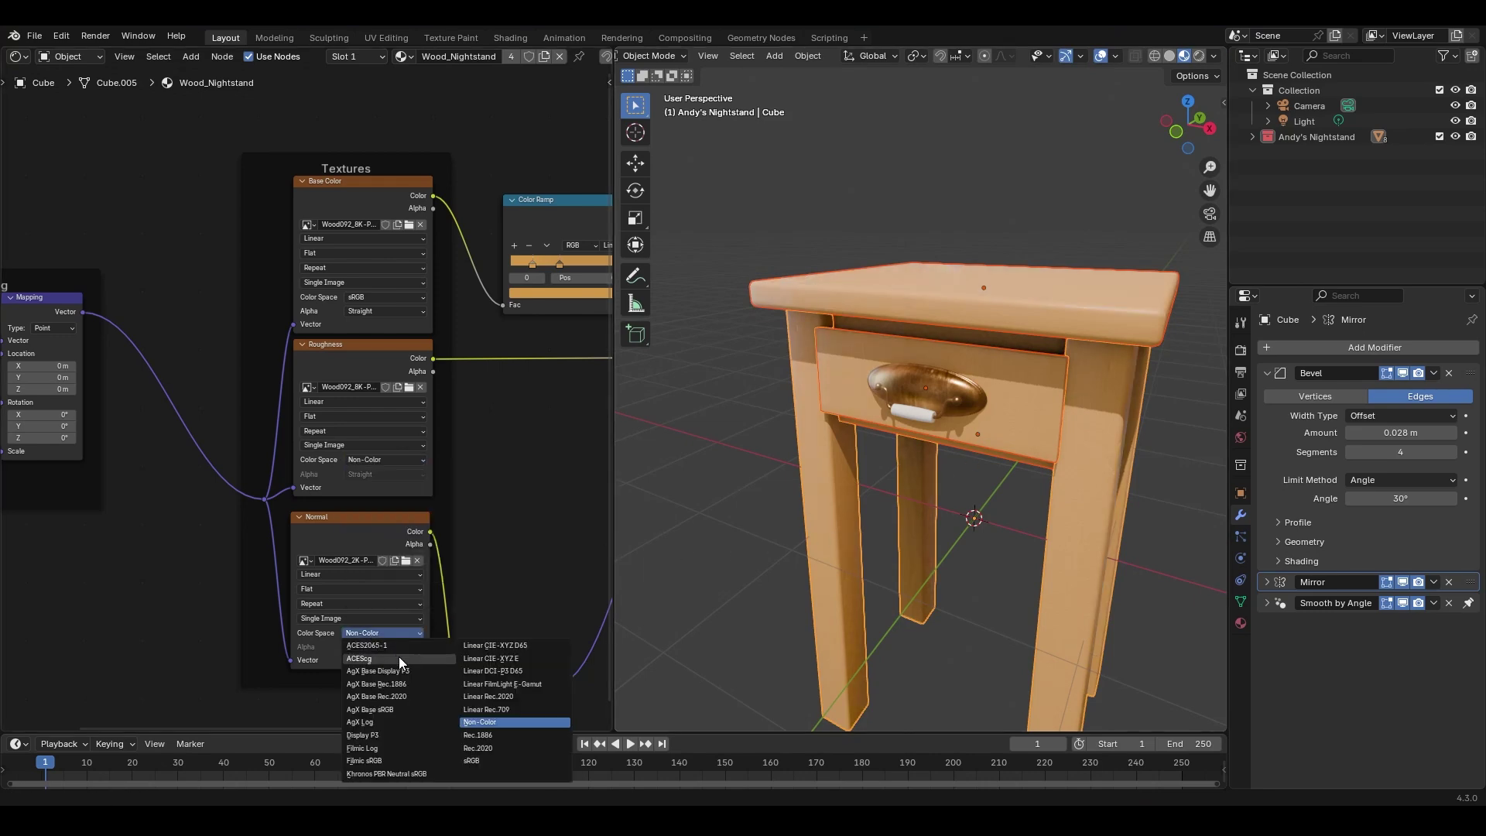
Examine the wood grain and its scale on the drawer front, tabletop and legs from close up.
{"action": "mouse_move", "coordinate": [942, 452]}
{"action": "middle_mouse_down"}
{"action": "mouse_move", "coordinate": [966, 457]}
{"action": "mouse_move", "coordinate": [945, 444]}
{"action": "middle_mouse_up"}
{"action": "scroll", "coordinate": [945, 445], "scroll_direction": "up", "scroll_amount": 8}
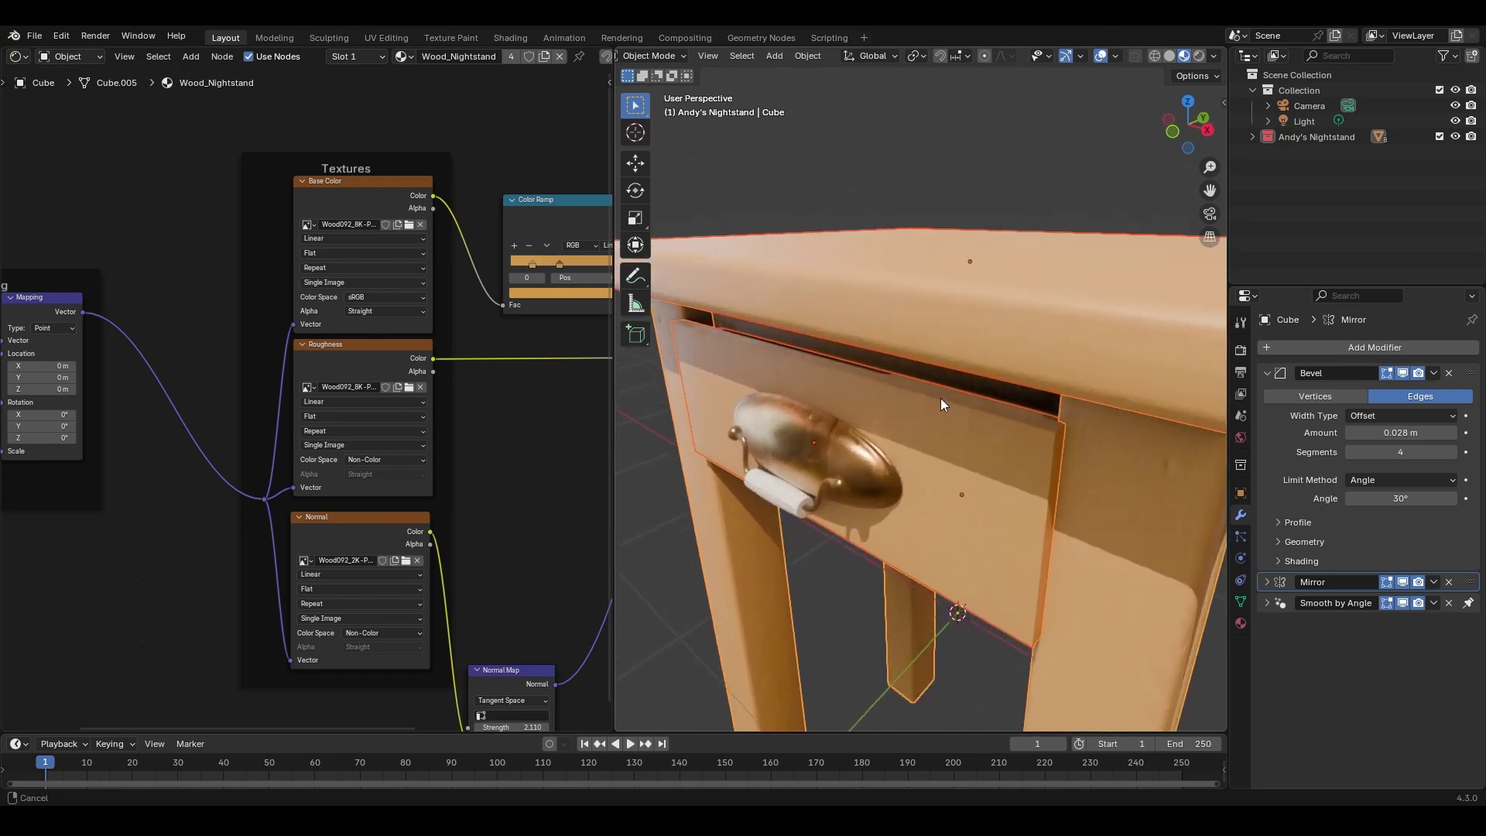
{"action": "middle_click_drag", "start_coordinate": [918, 443], "coordinate": [979, 466]}
{"action": "scroll", "coordinate": [967, 407], "scroll_direction": "up", "scroll_amount": 4}
{"action": "scroll", "coordinate": [890, 463], "scroll_direction": "up", "scroll_amount": 3}
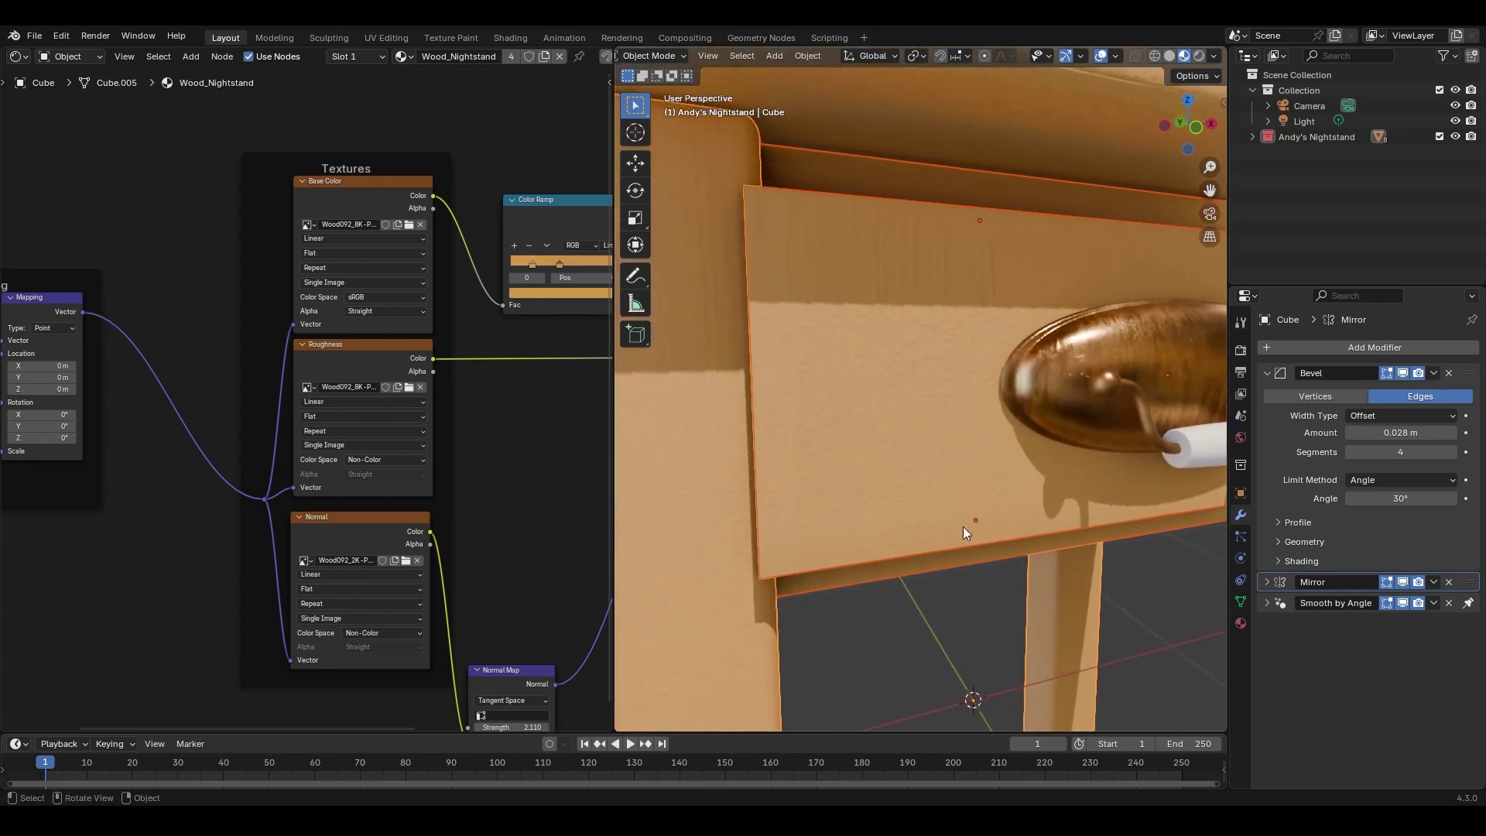
{"action": "middle_click_drag", "start_coordinate": [1090, 434], "coordinate": [871, 447]}
{"action": "scroll", "coordinate": [928, 407], "scroll_direction": "down", "scroll_amount": 5}
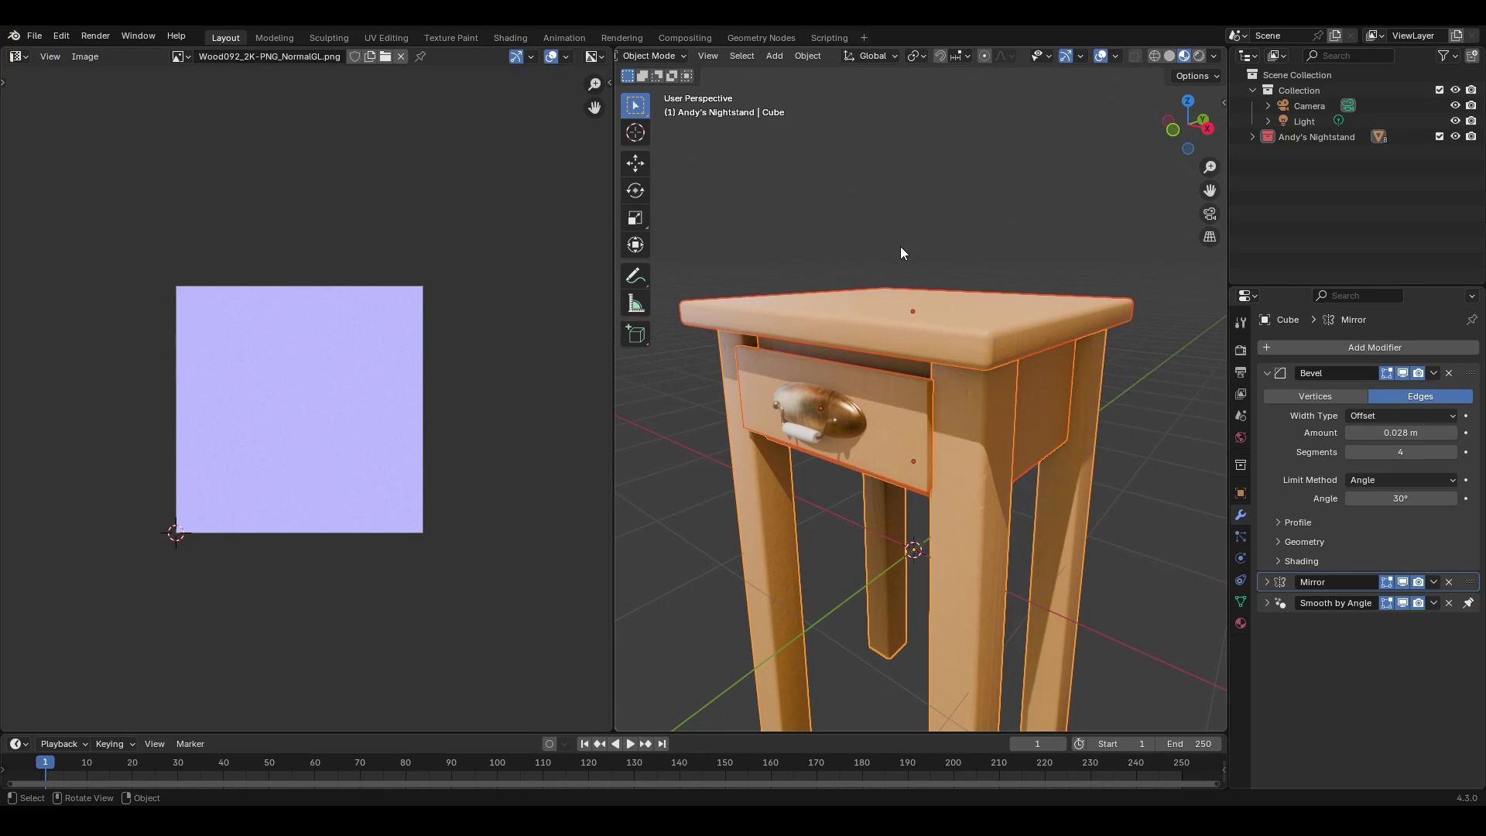
Enter Edit Mode on the selected wooden parts to show their UV islands beside the model.
{"action": "left_click_drag", "start_coordinate": [909, 231], "coordinate": [1090, 302]}
{"action": "key", "text": "g"}
{"action": "key", "text": "Escape"}
{"action": "key", "text": "Tab"}
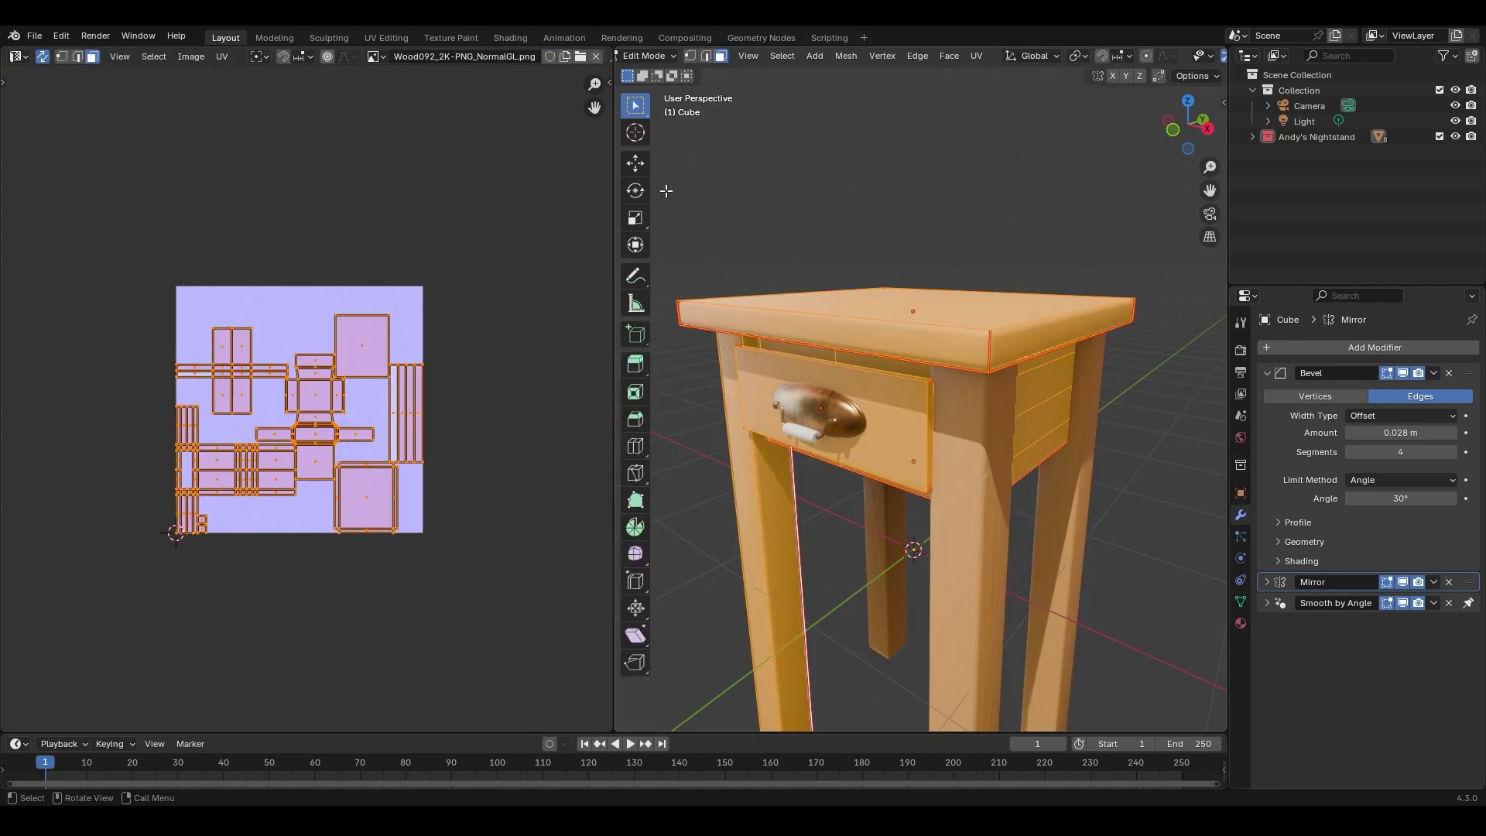
Extend the UV grid overlay to 2 tiles in X.
{"action": "scroll", "coordinate": [373, 62], "scroll_direction": "right", "scroll_amount": 3}
{"action": "scroll", "coordinate": [377, 61], "scroll_direction": "right", "scroll_amount": 4}
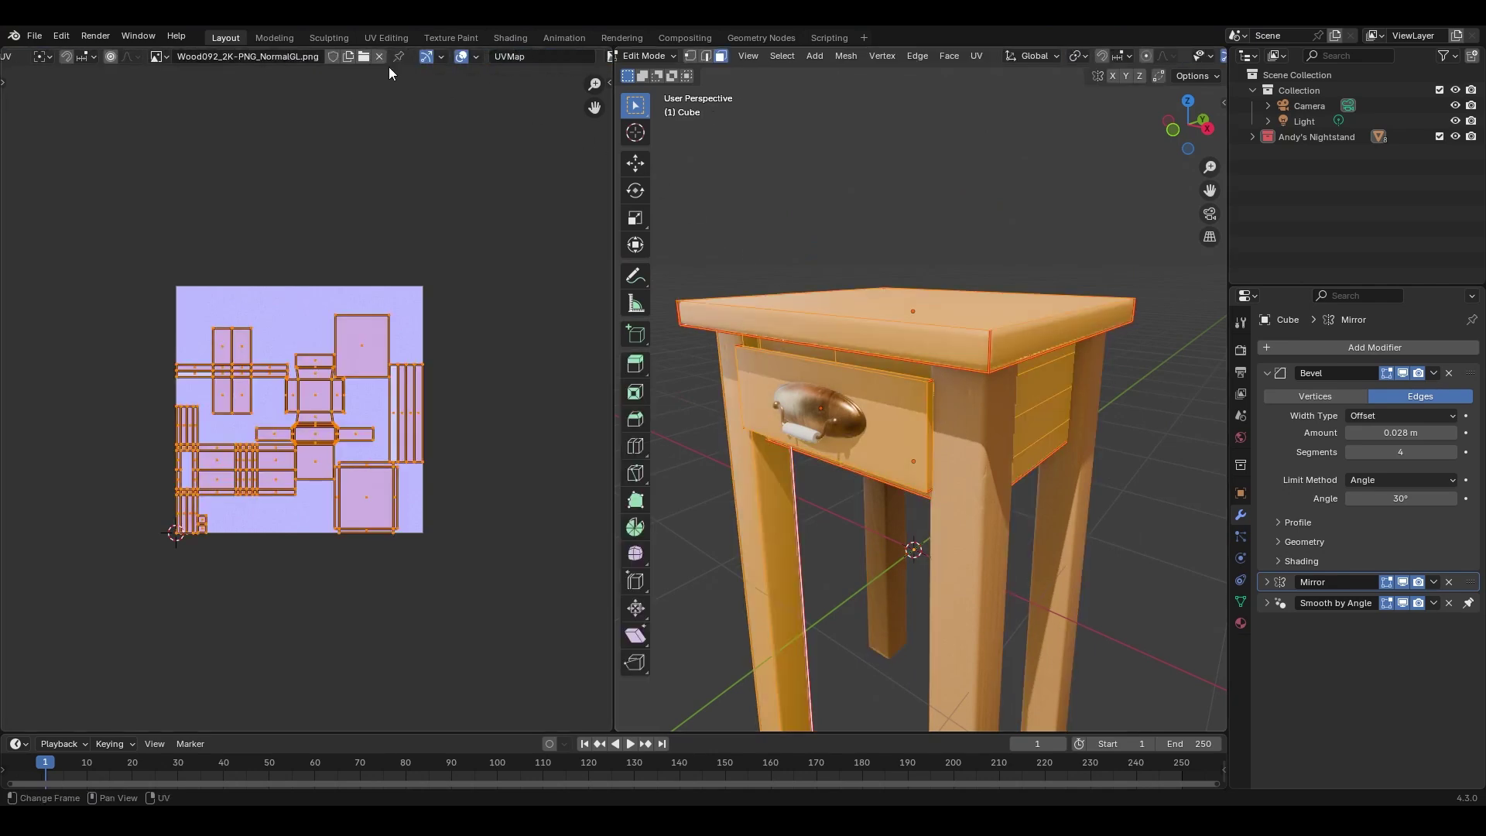
{"action": "scroll", "coordinate": [395, 69], "scroll_direction": "down", "scroll_amount": 1}
{"action": "scroll", "coordinate": [452, 68], "scroll_direction": "up", "scroll_amount": 1}
{"action": "left_click", "coordinate": [477, 57]}
{"action": "key", "text": "Tab"}
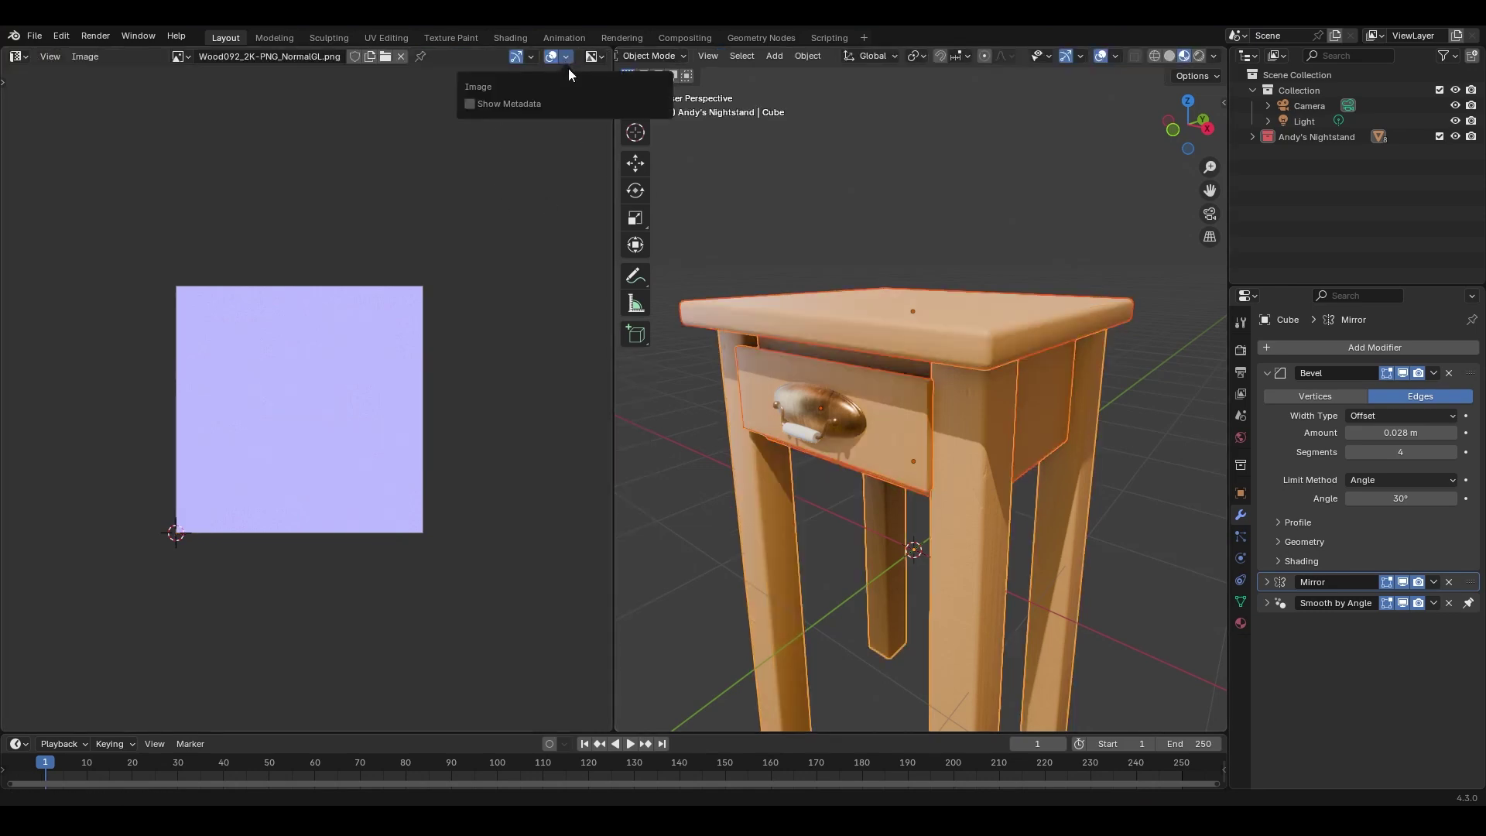
{"action": "key", "text": "Tab"}
{"action": "scroll", "coordinate": [537, 58], "scroll_direction": "down", "scroll_amount": 5}
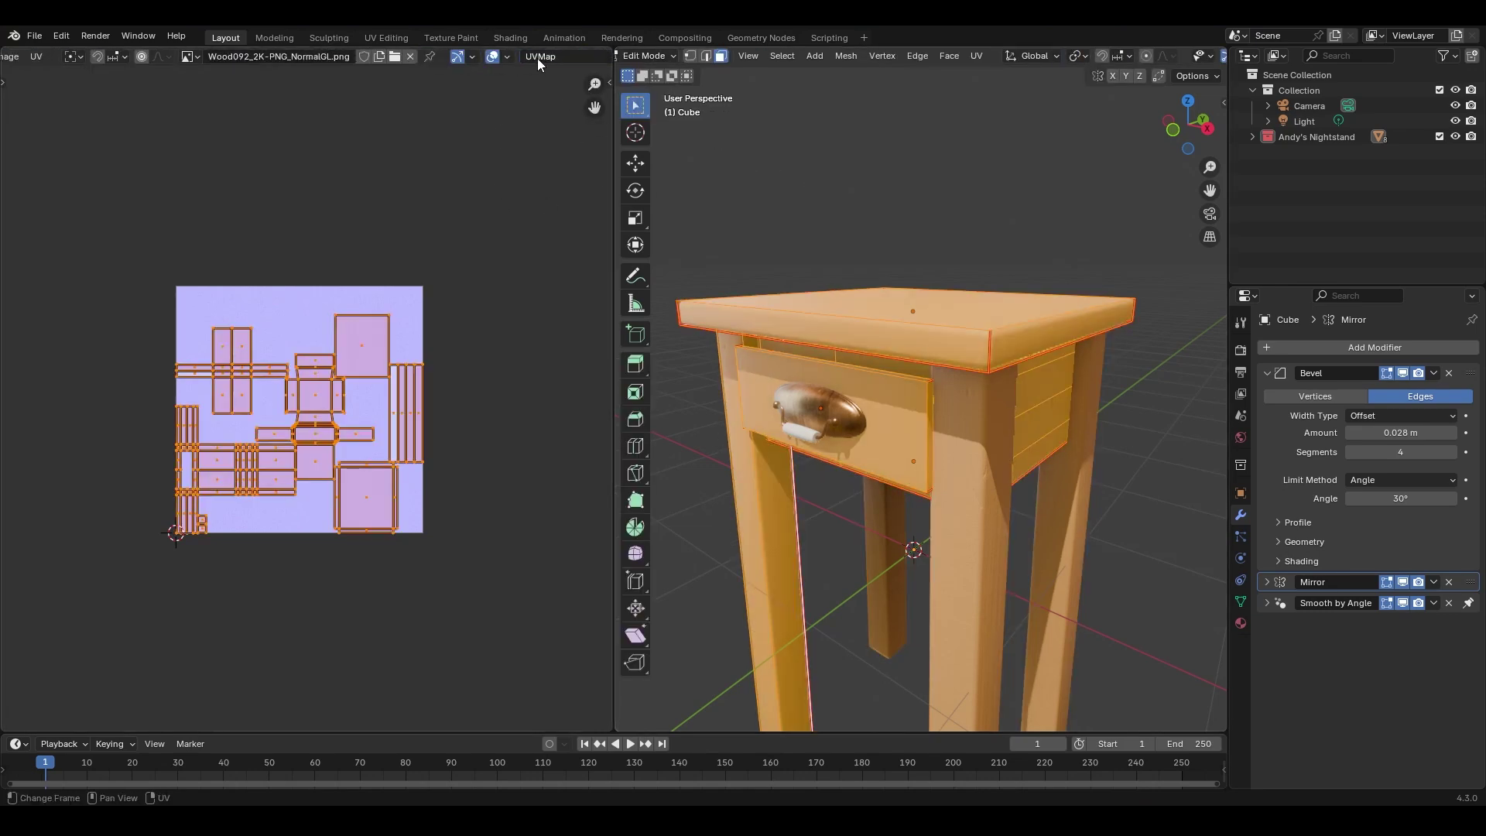
{"action": "left_click", "coordinate": [508, 55]}
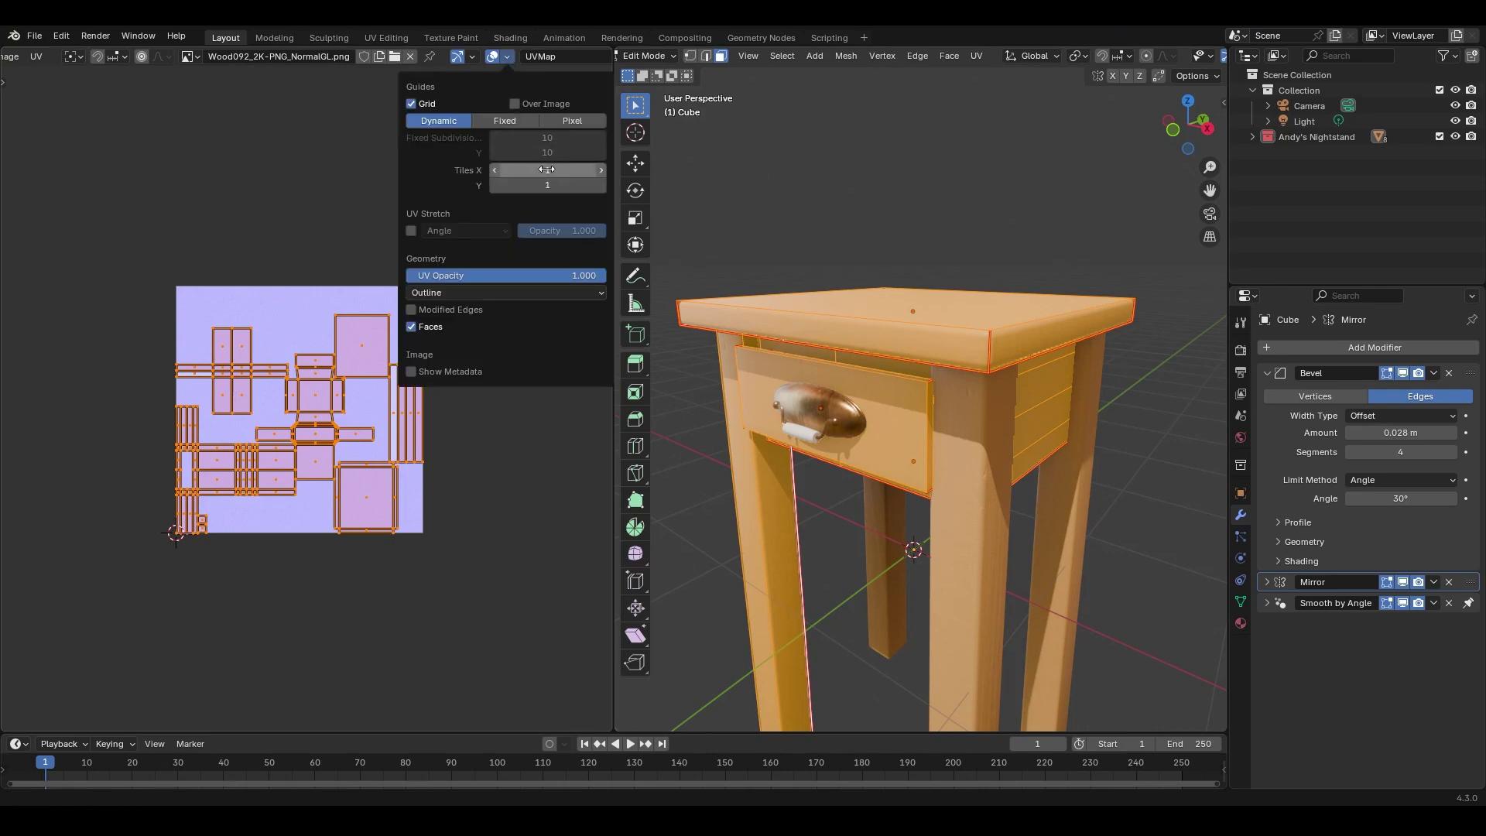
{"action": "left_click", "coordinate": [601, 170]}
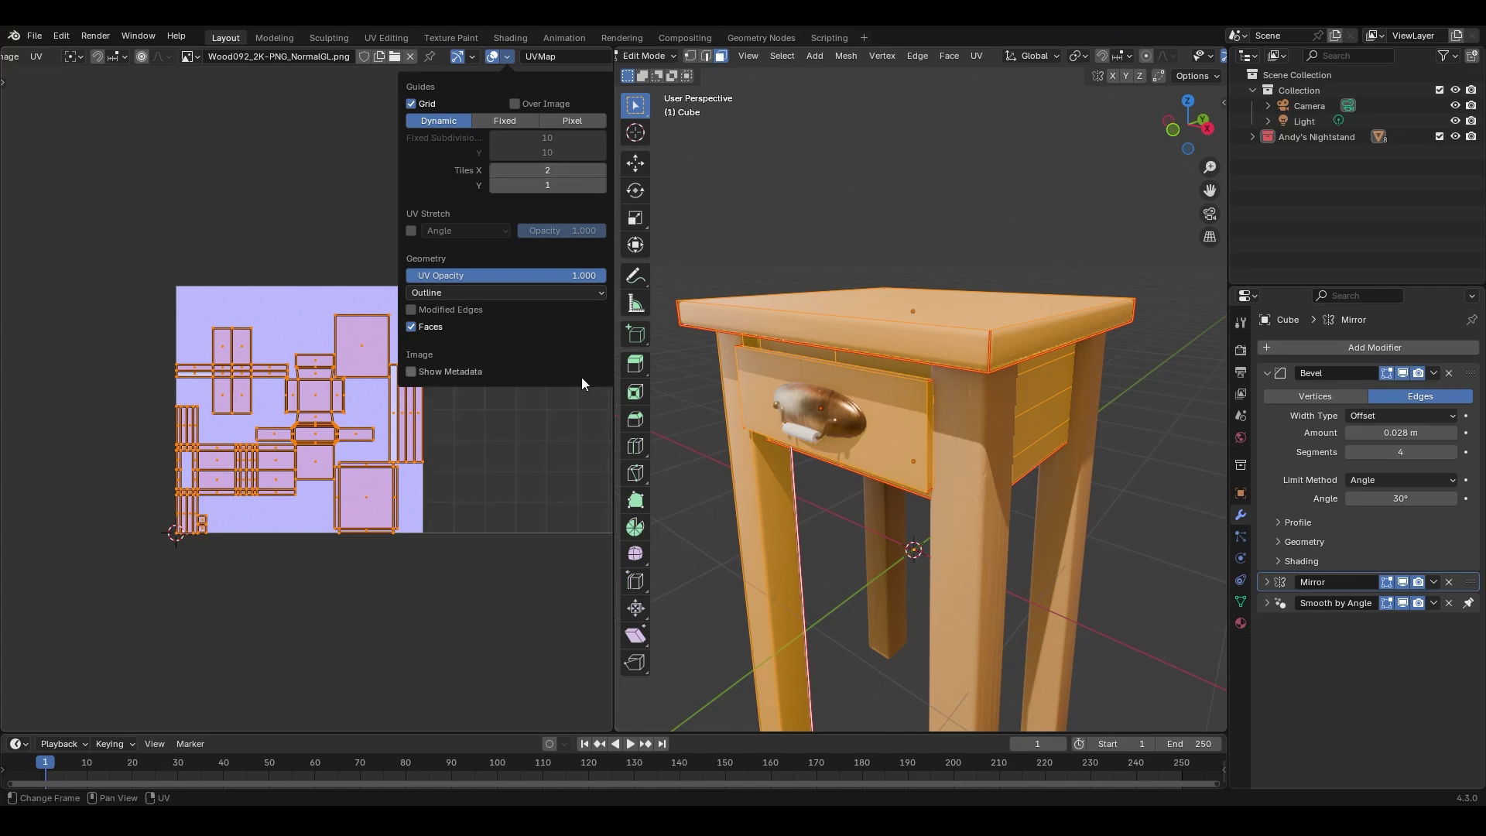
{"action": "middle_click_drag", "start_coordinate": [503, 374], "coordinate": [408, 374], "text": "shift"}
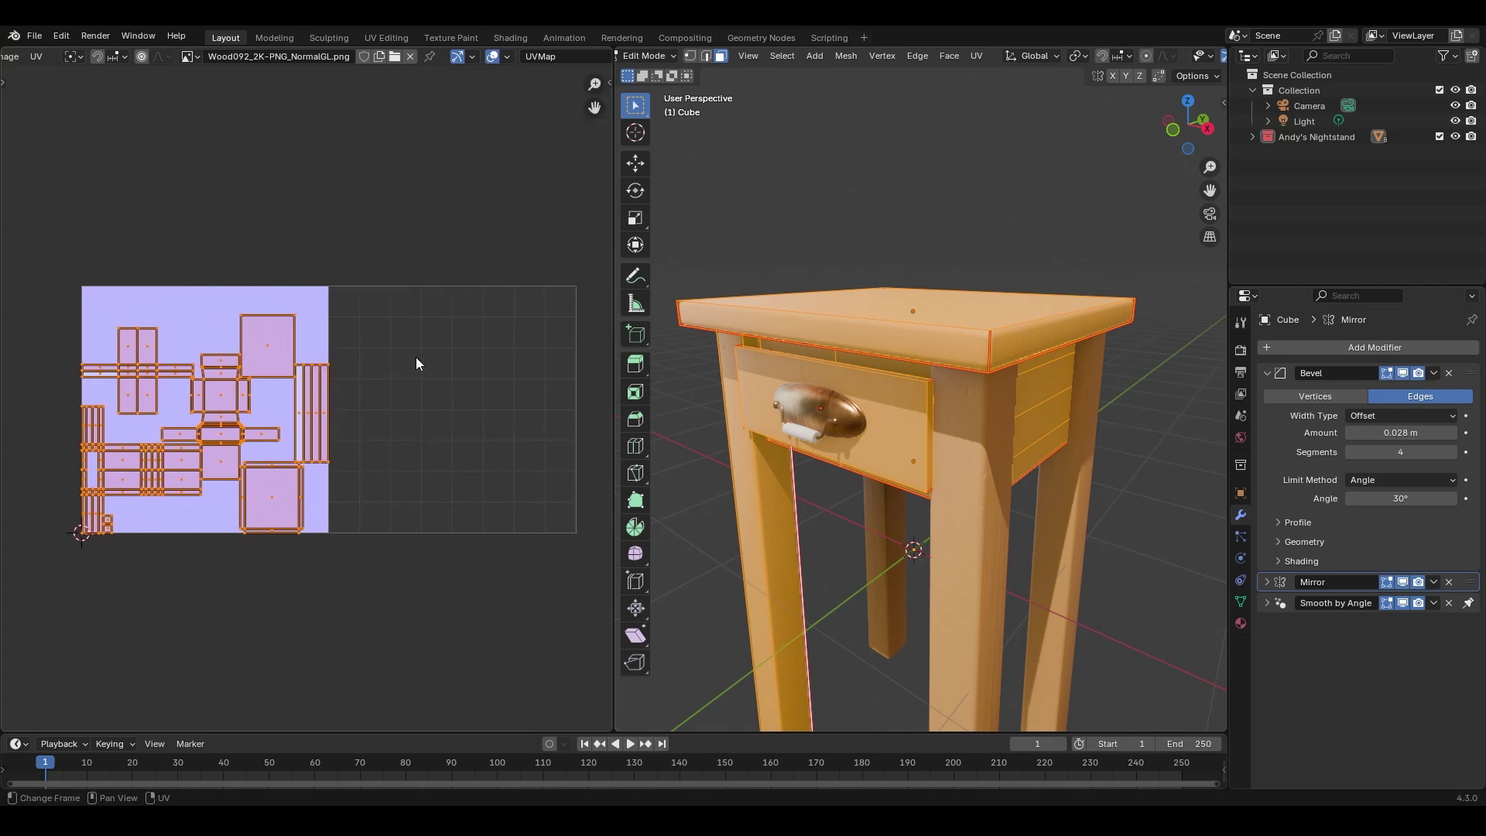
Try 2 tiles in Y for the UV grid overlay and return it to 1.
{"action": "left_click", "coordinate": [507, 56]}
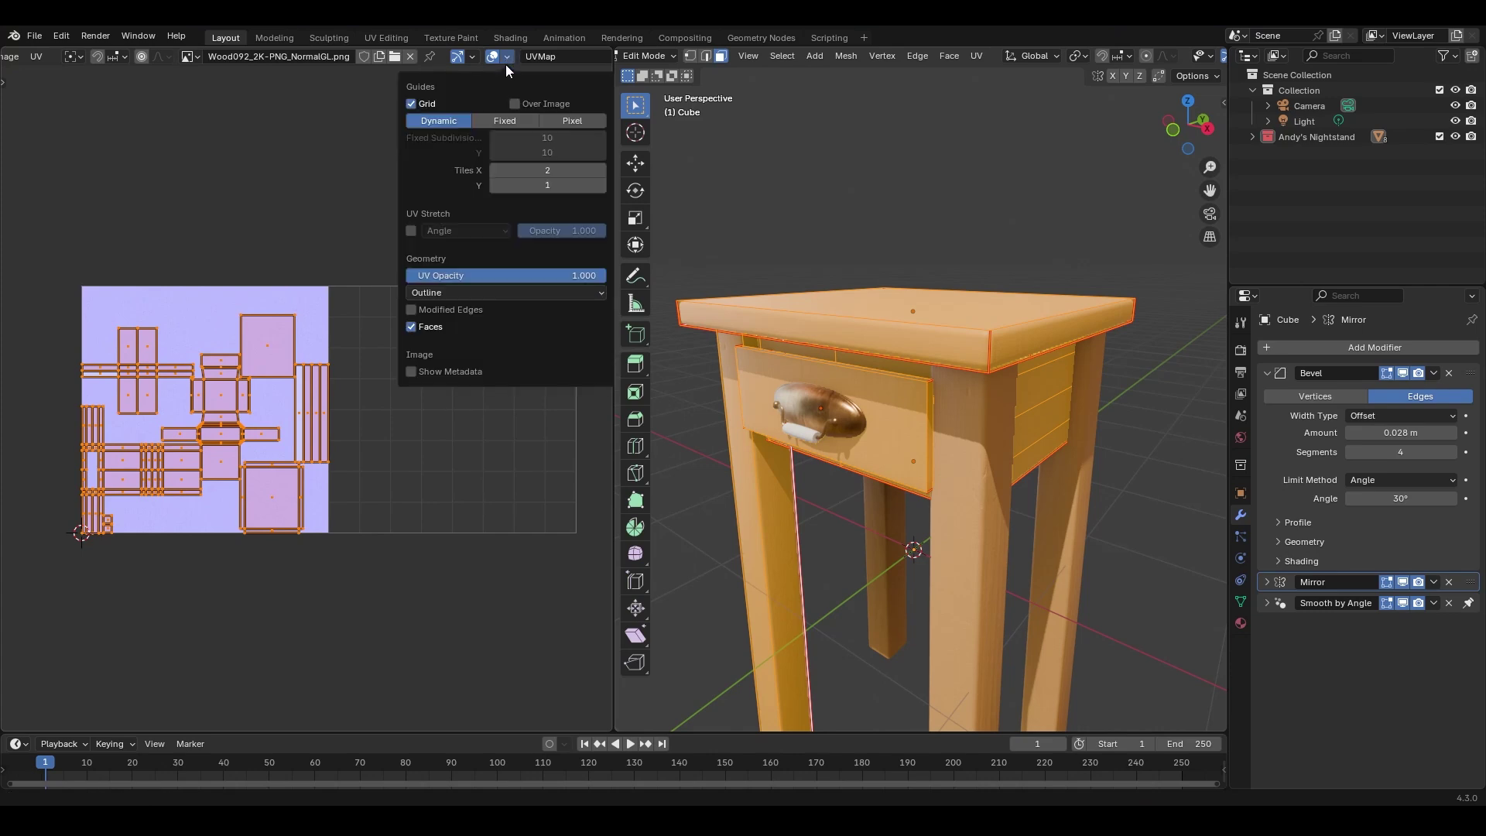
{"action": "left_click", "coordinate": [602, 185]}
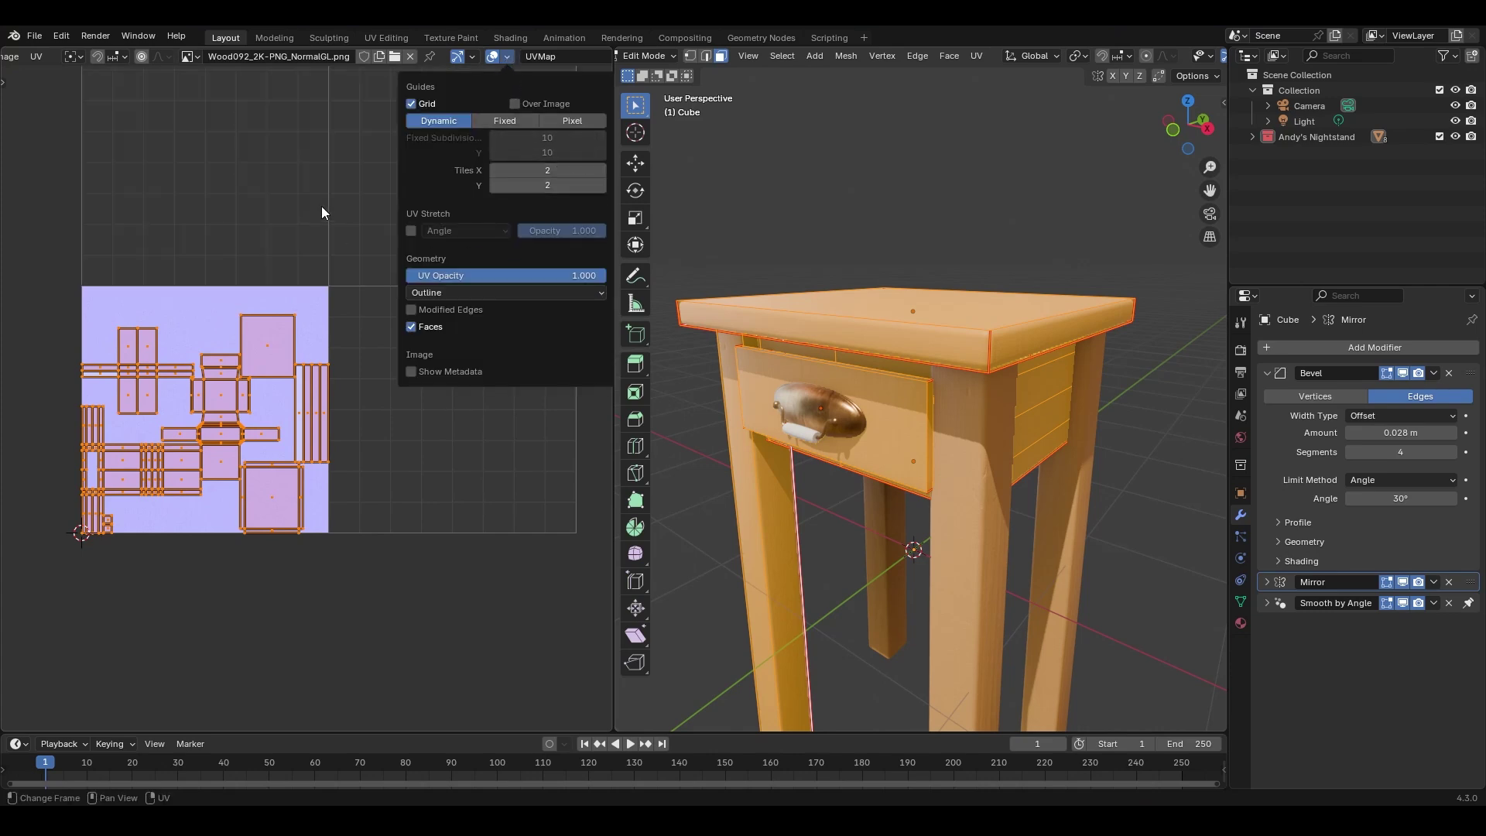
{"action": "middle_click_drag", "start_coordinate": [347, 203], "coordinate": [362, 278], "text": "ctrl"}
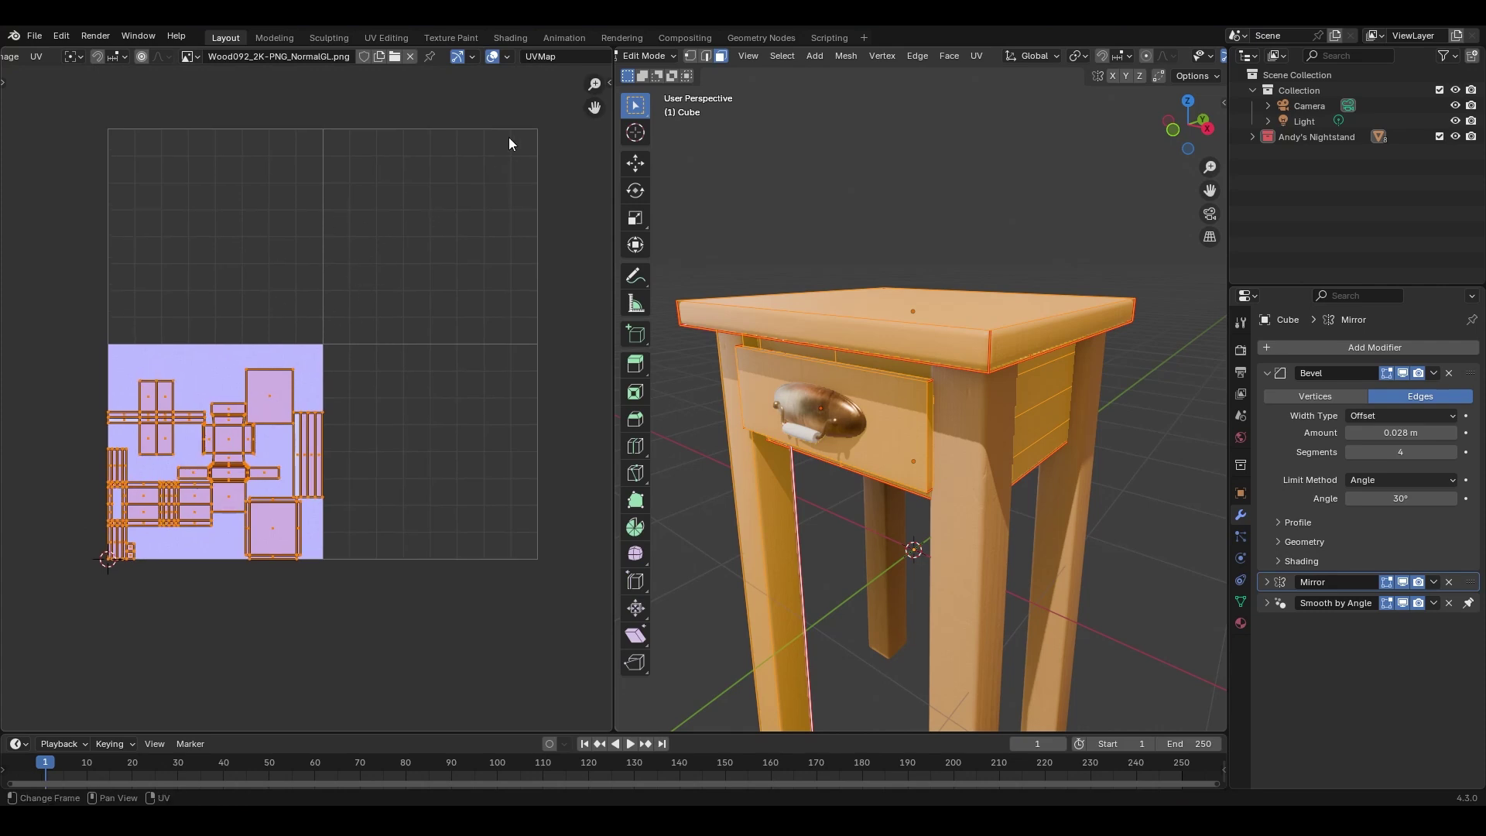
{"action": "left_click", "coordinate": [513, 60]}
{"action": "left_click", "coordinate": [495, 186]}
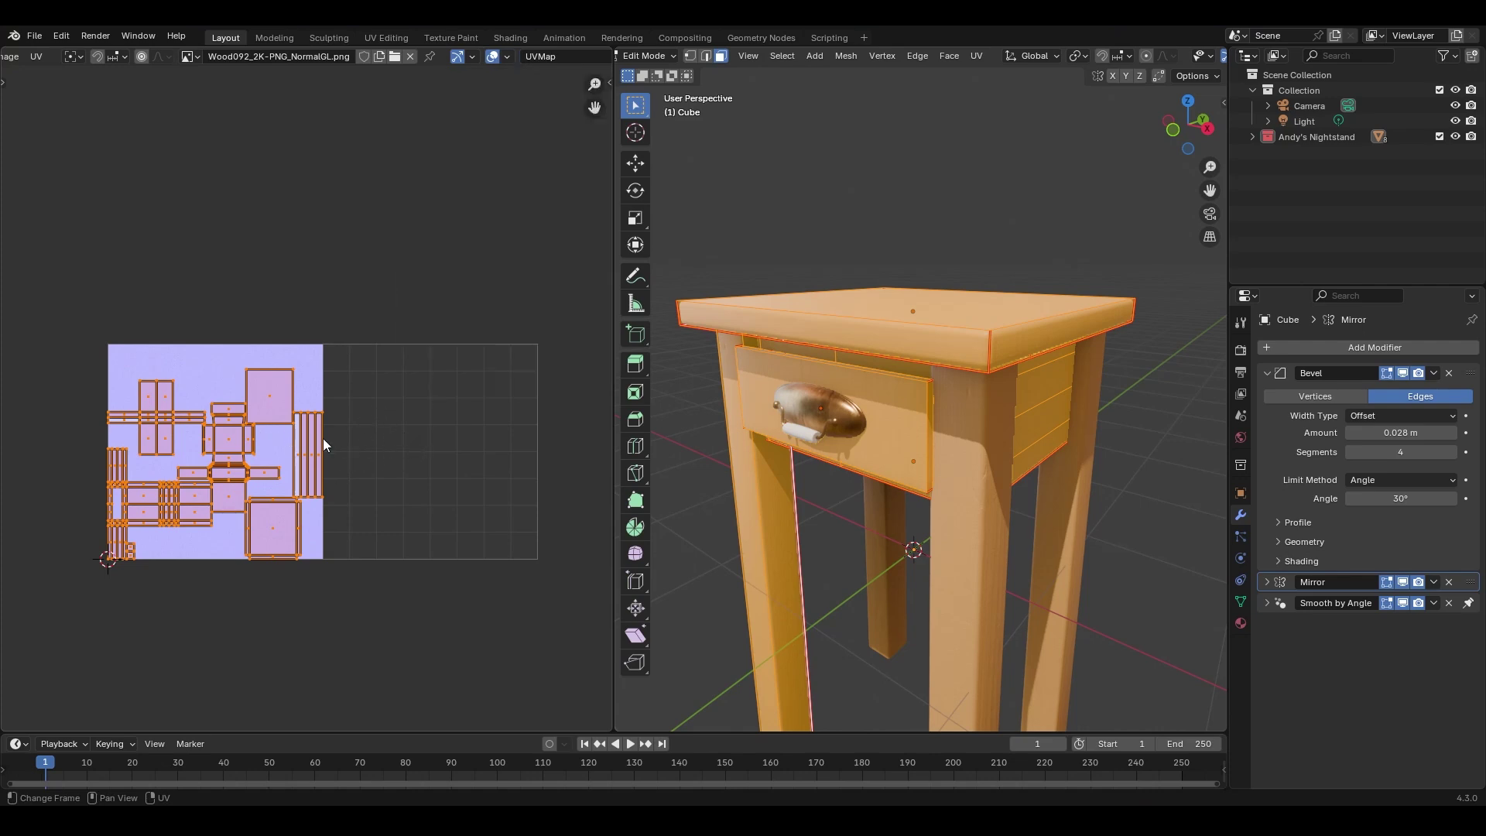
Scale all the wooden parts' UV islands up by 4.
{"action": "scroll", "coordinate": [437, 438], "scroll_direction": "down", "scroll_amount": 1}
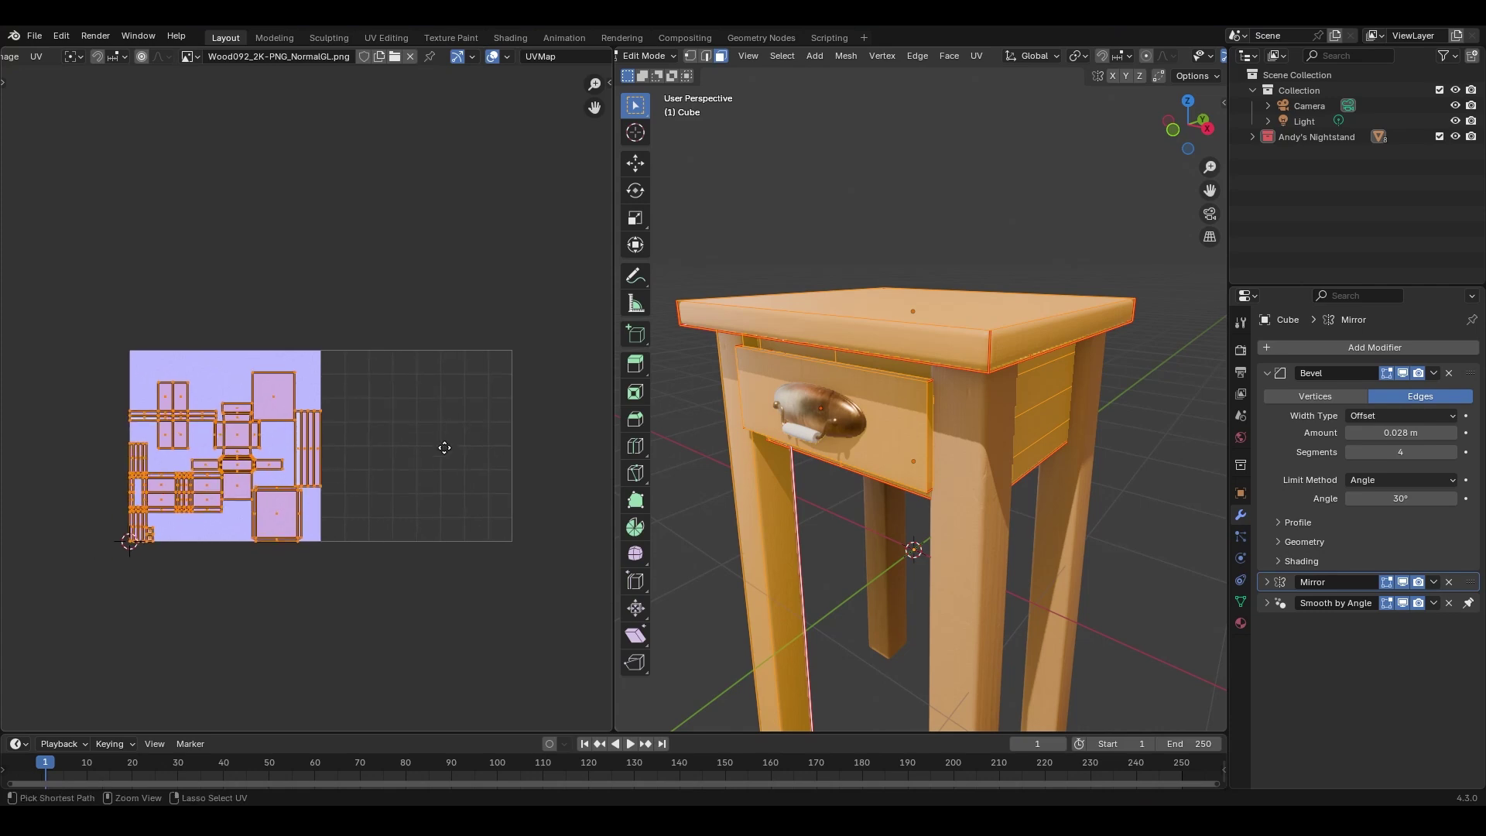
{"action": "scroll", "coordinate": [364, 434], "scroll_direction": "up", "scroll_amount": 1}
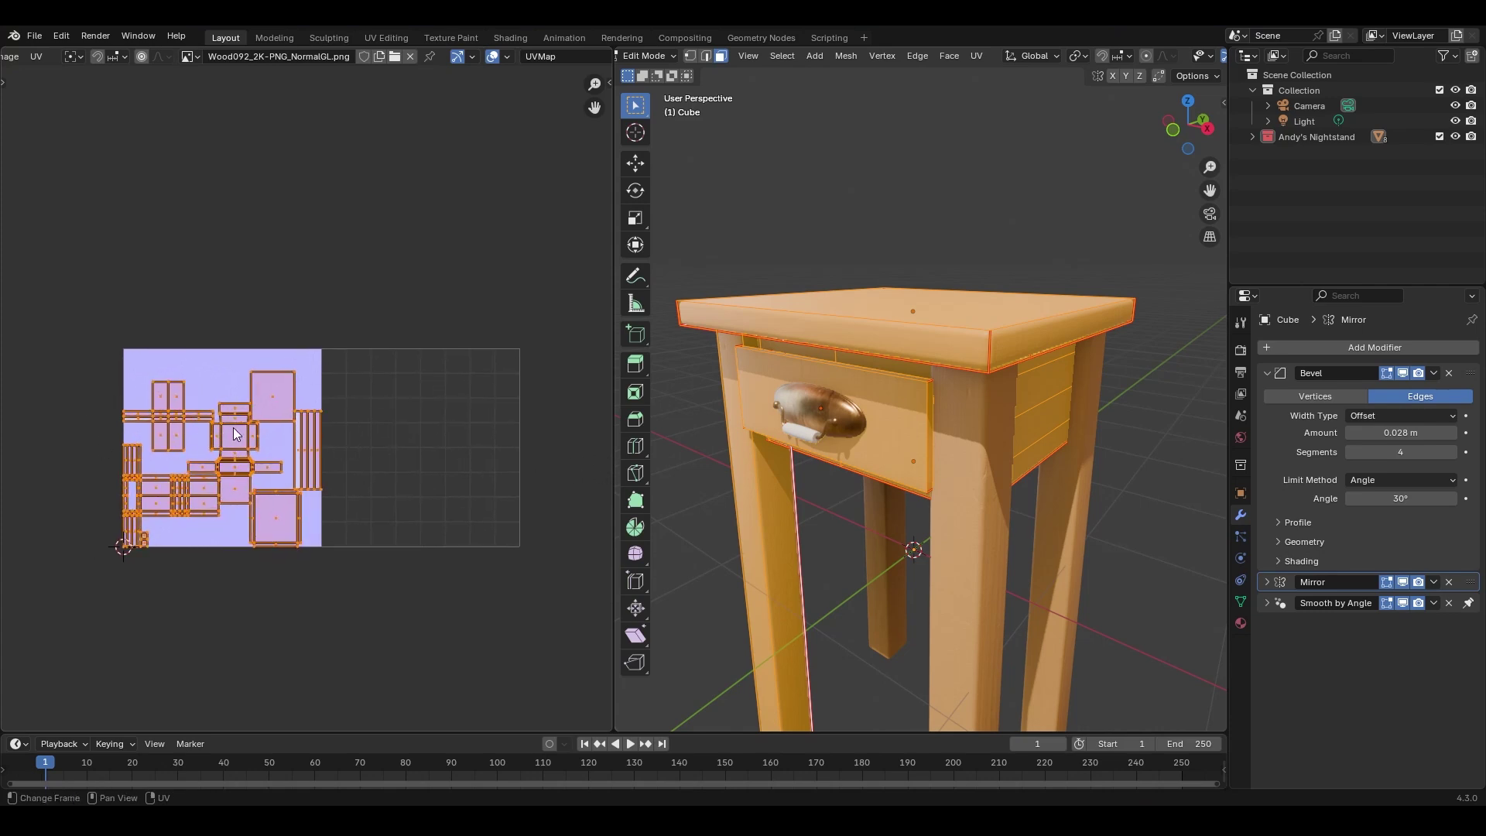
{"action": "type", "text": "s4"}
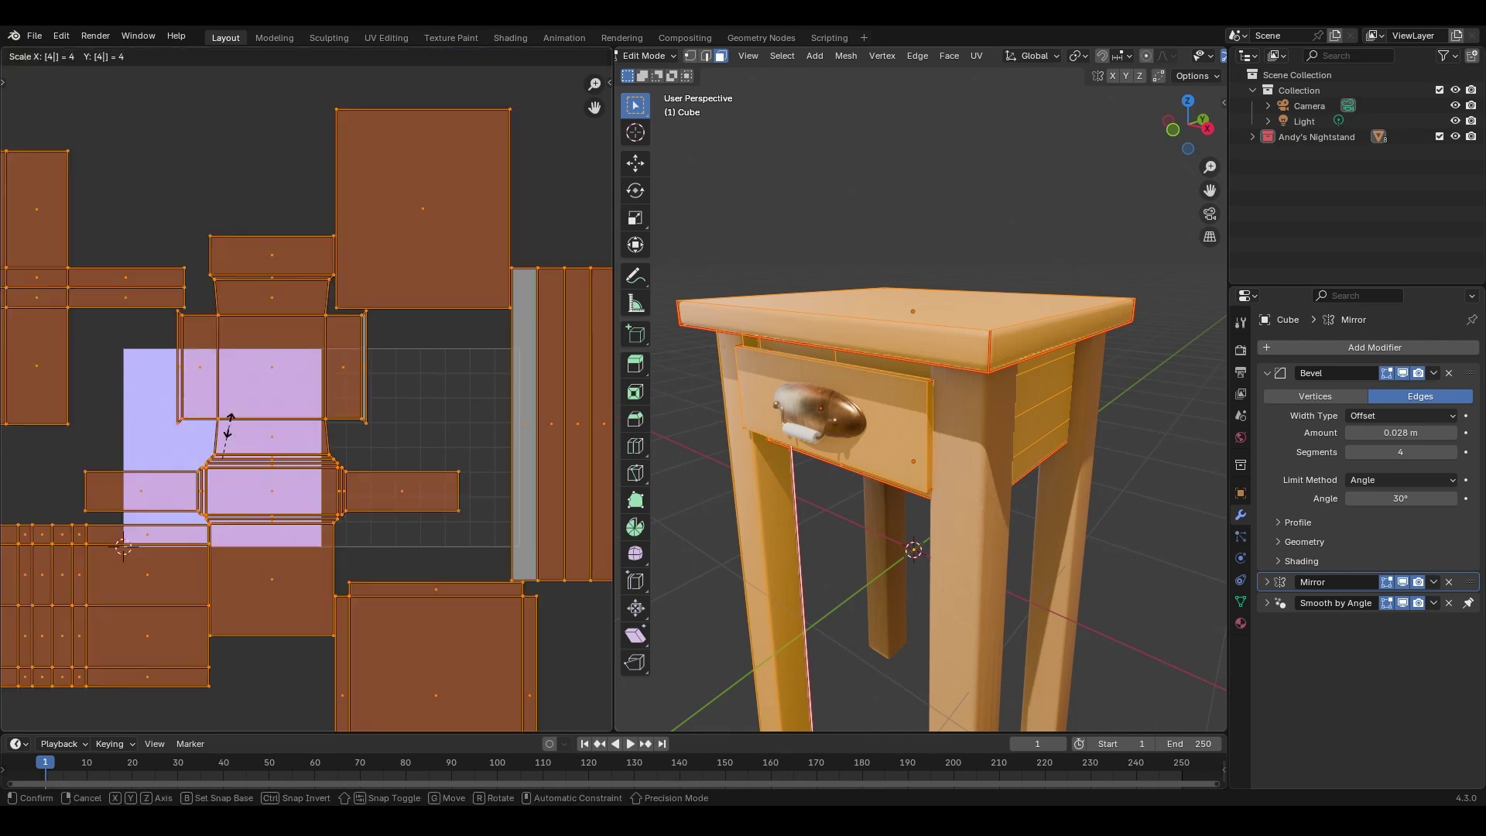
{"action": "key", "text": "Return"}
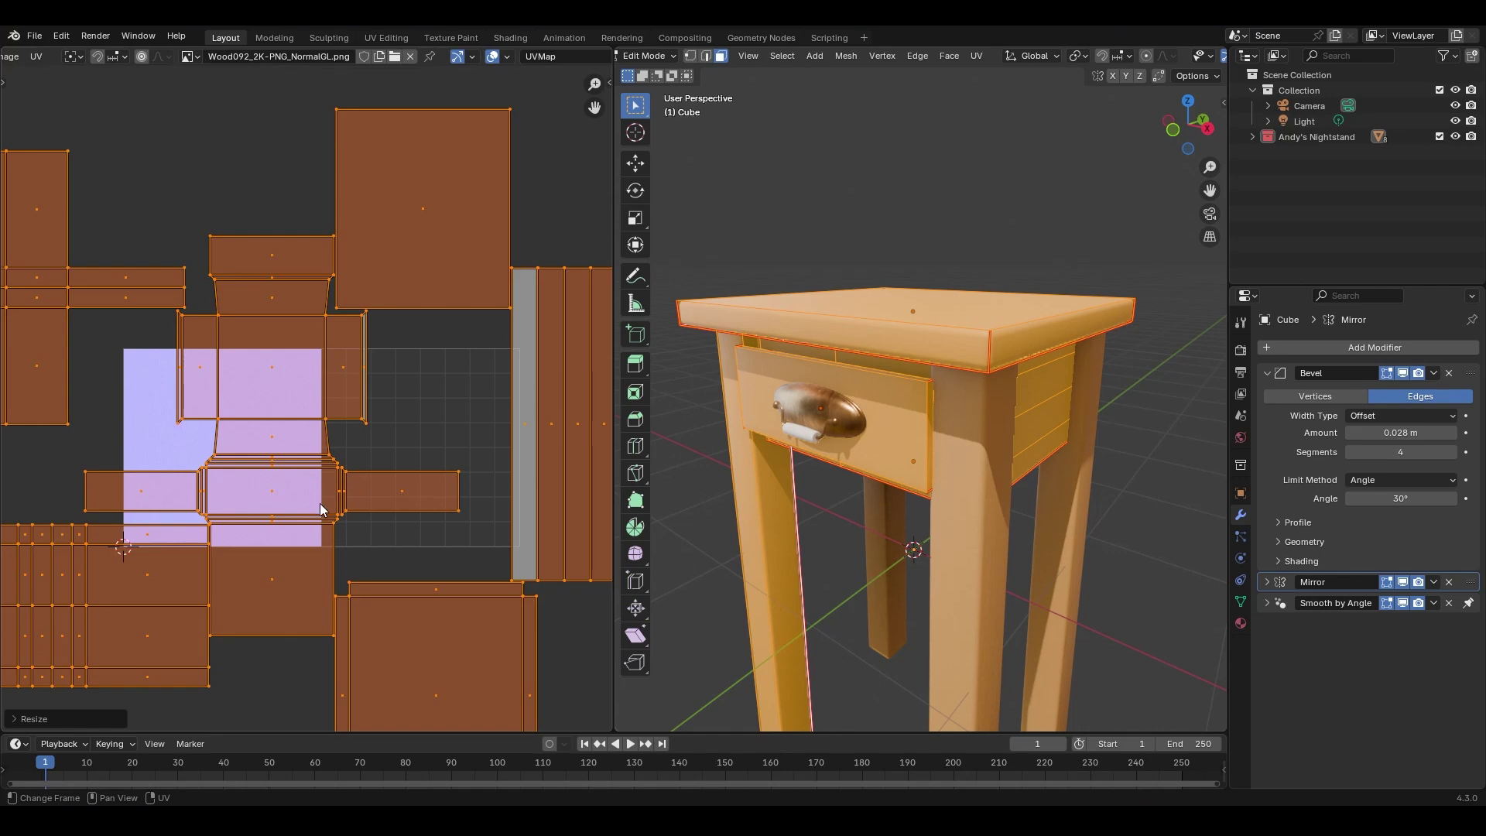
Move the enlarged UV islands up so they sit mostly above the two grid tiles.
{"action": "scroll", "coordinate": [374, 395], "scroll_direction": "down", "scroll_amount": 3}
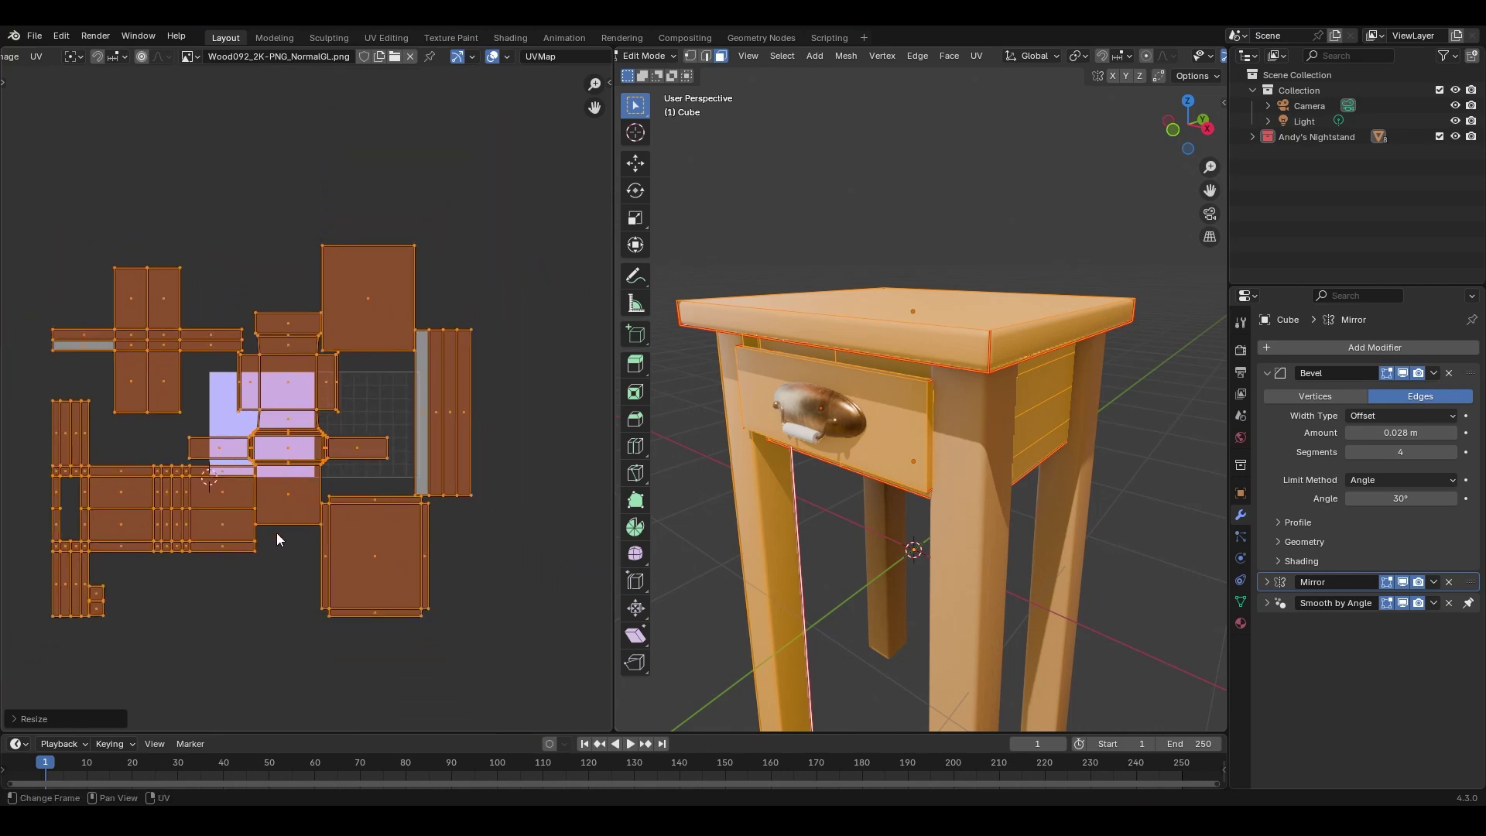
{"action": "key", "text": "g"}
{"action": "left_click", "coordinate": [347, 318]}
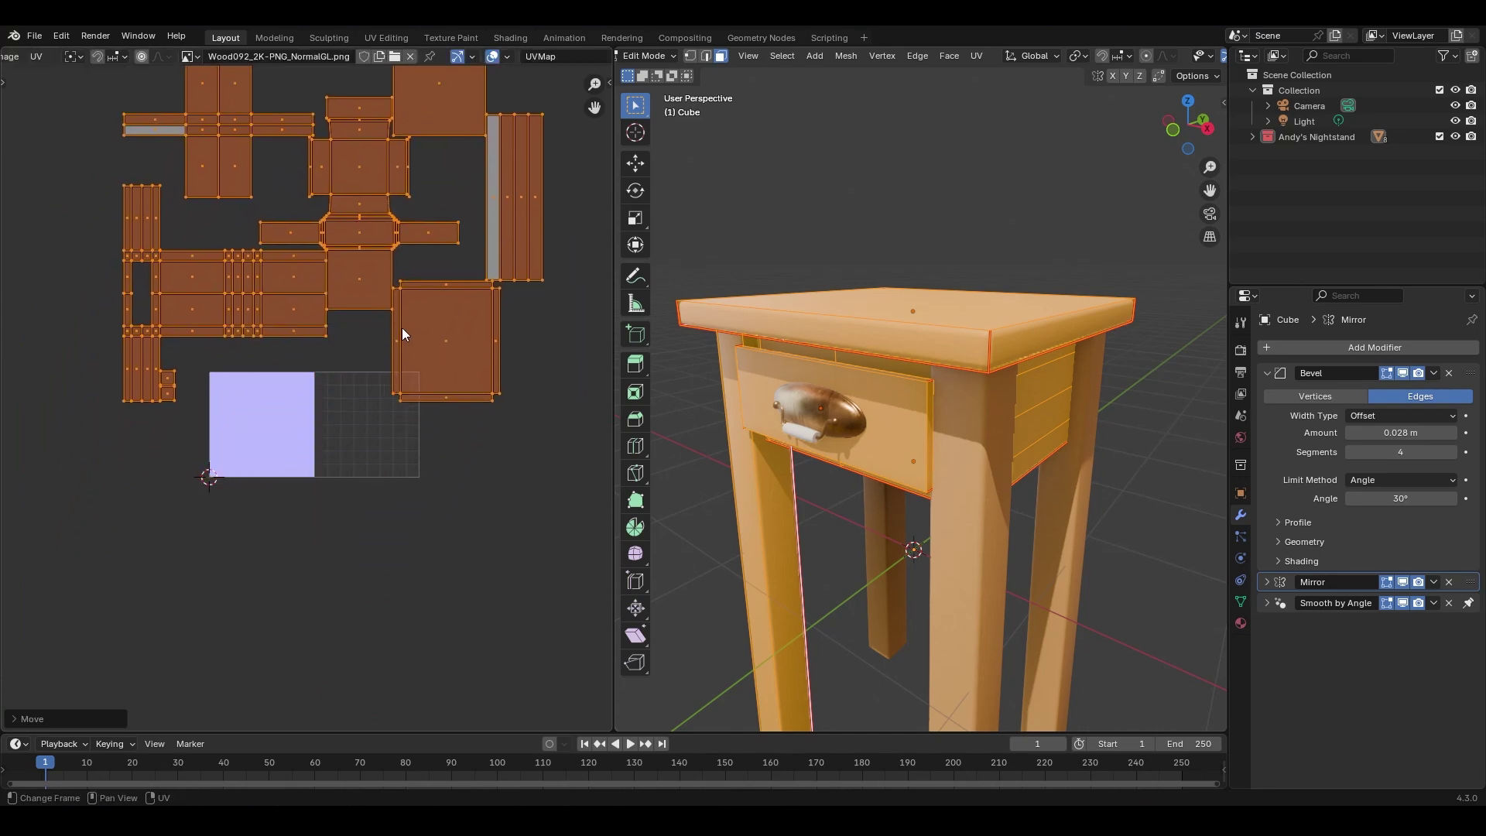
{"action": "middle_click_drag", "start_coordinate": [402, 328], "coordinate": [396, 361]}
{"action": "middle_click_drag", "start_coordinate": [228, 302], "coordinate": [241, 326]}
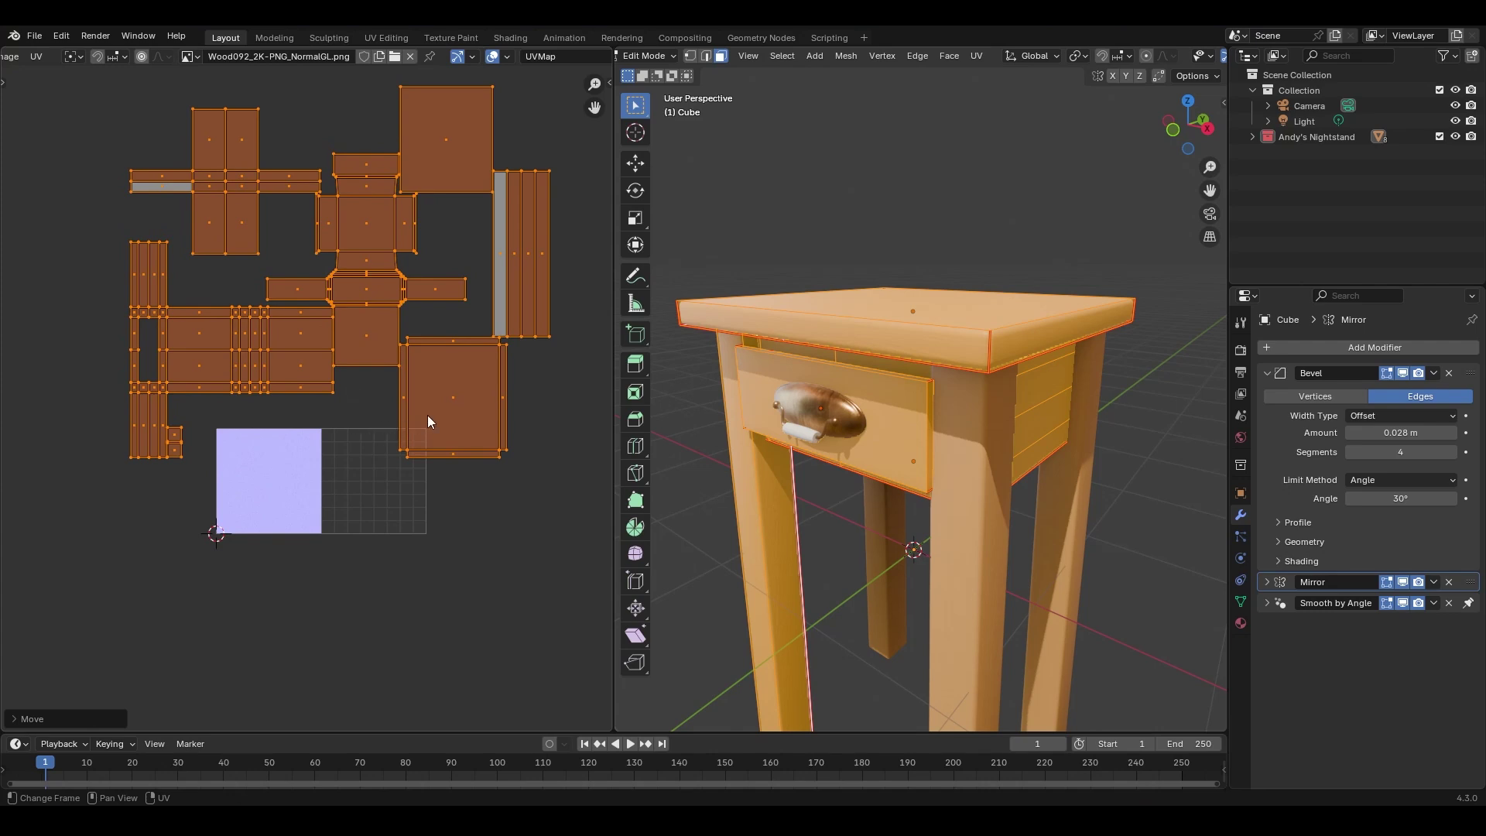
Scale all the wooden UV islands by 0.5.
{"action": "type", "text": "s"}
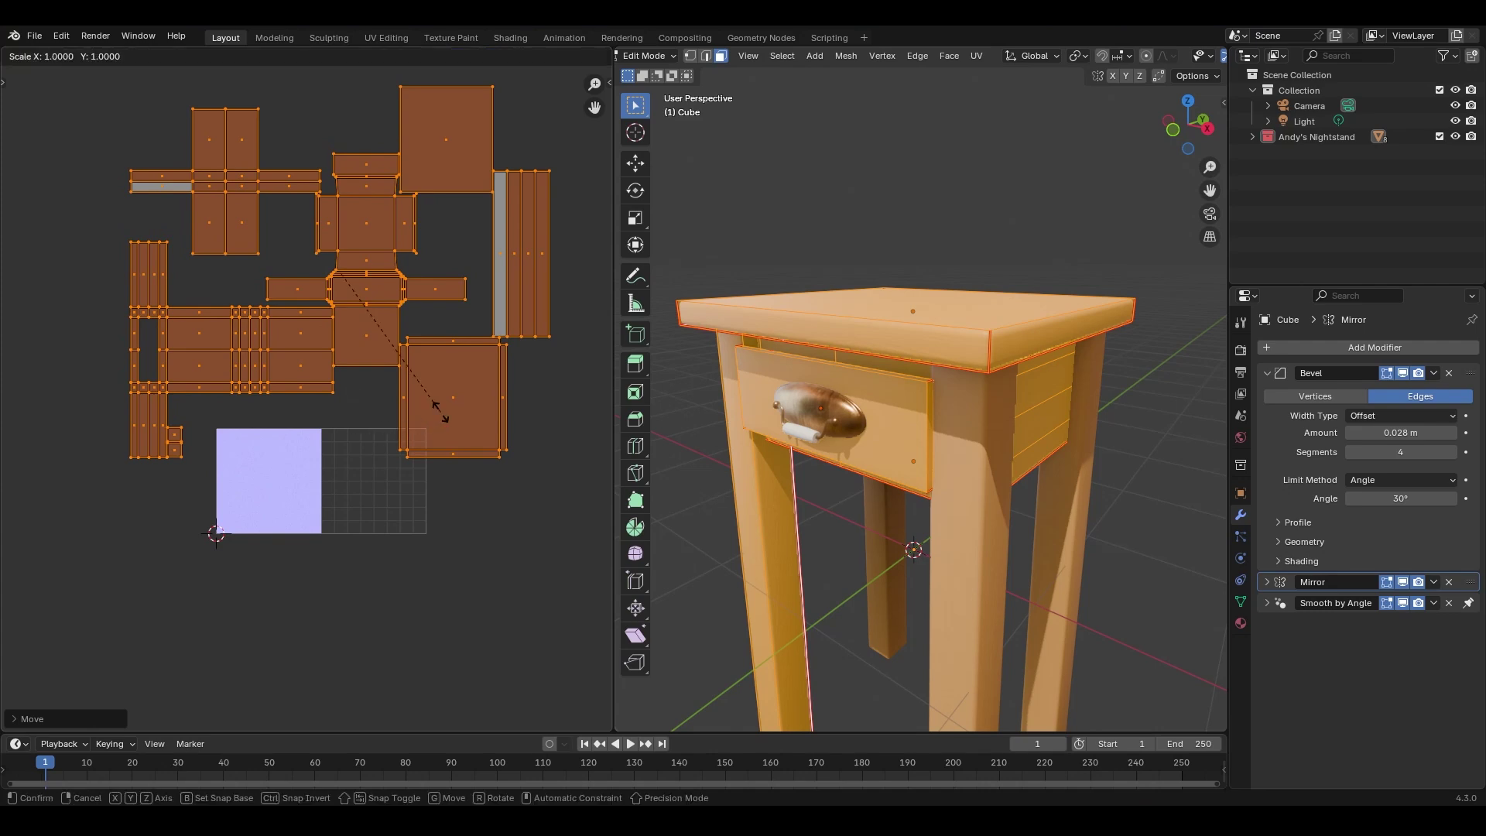
{"action": "type", "text": ".5"}
{"action": "key", "text": "Return"}
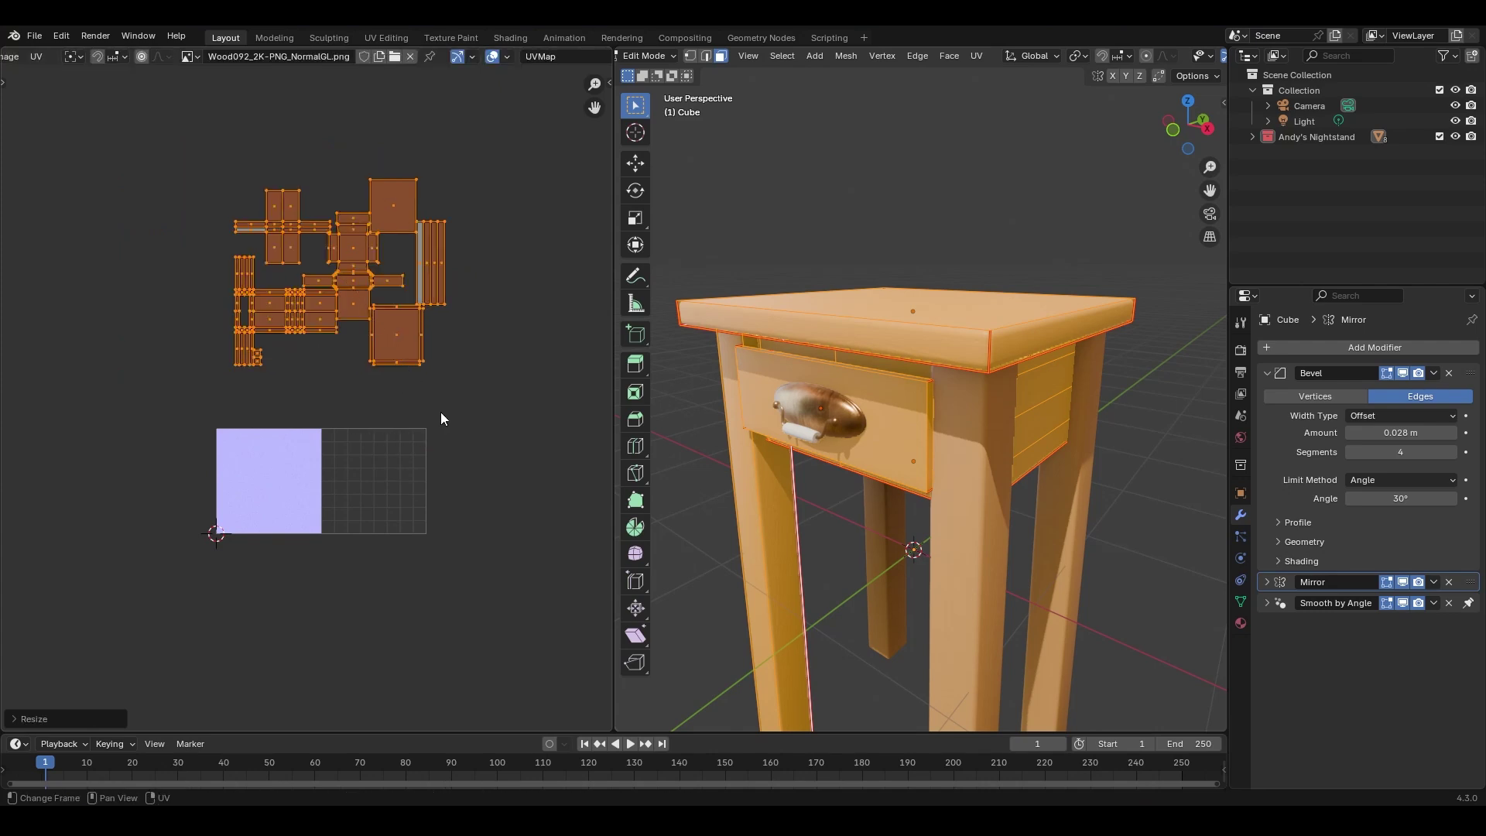
{"action": "middle_click_drag", "start_coordinate": [379, 395], "coordinate": [388, 282], "text": "ctrl"}
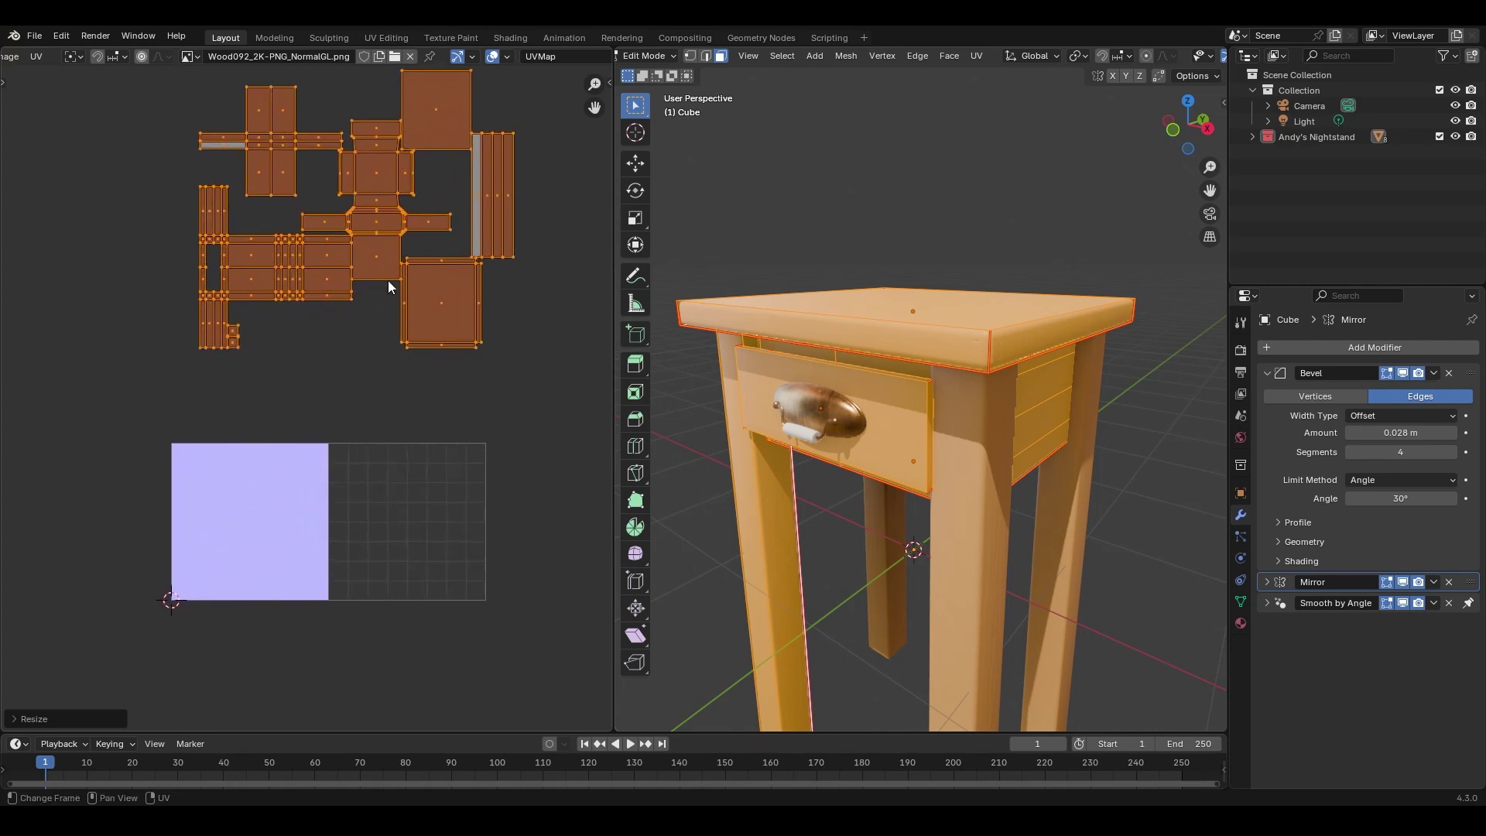
Select only the drawer's linked UV island among the wooden islands.
{"action": "left_click", "coordinate": [276, 345]}
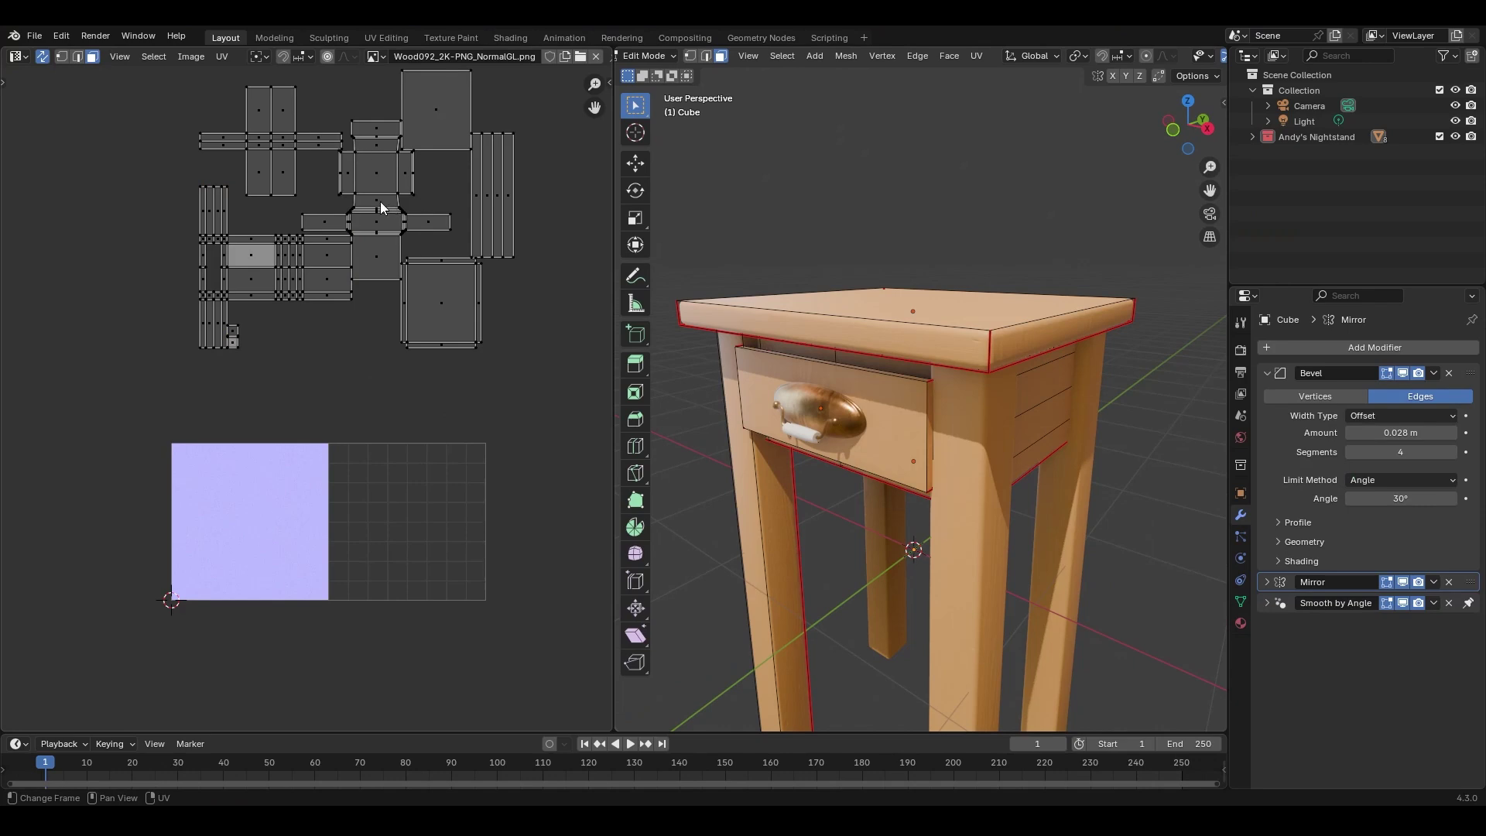
{"action": "key", "text": "l"}
Try packing the drawer's UV island to the closest UDIM without scaling or rotation, and undo the pack.
{"action": "left_click", "coordinate": [223, 56]}
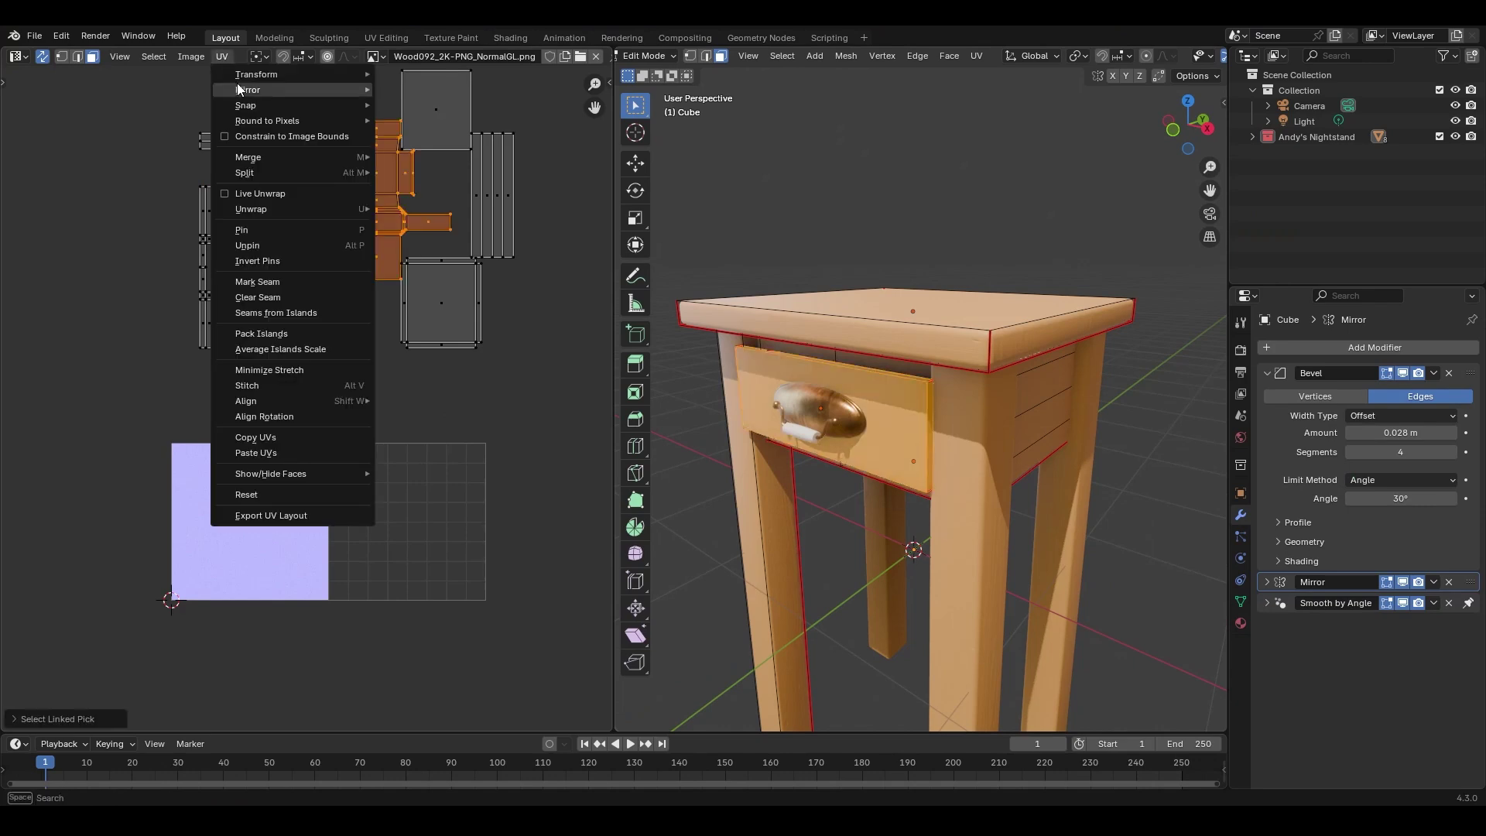
{"action": "left_click", "coordinate": [320, 333]}
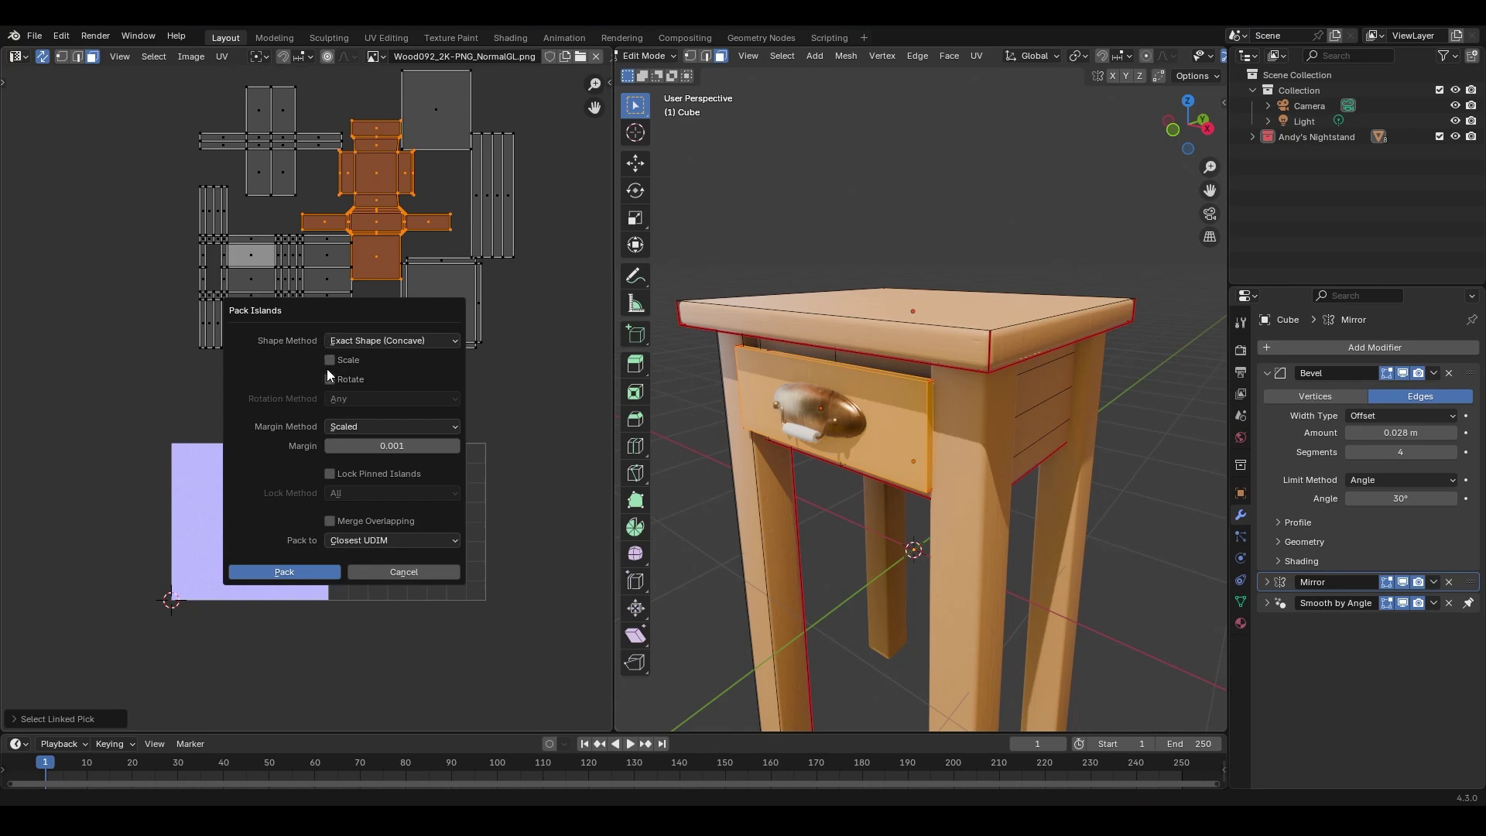
{"action": "left_click", "coordinate": [304, 573]}
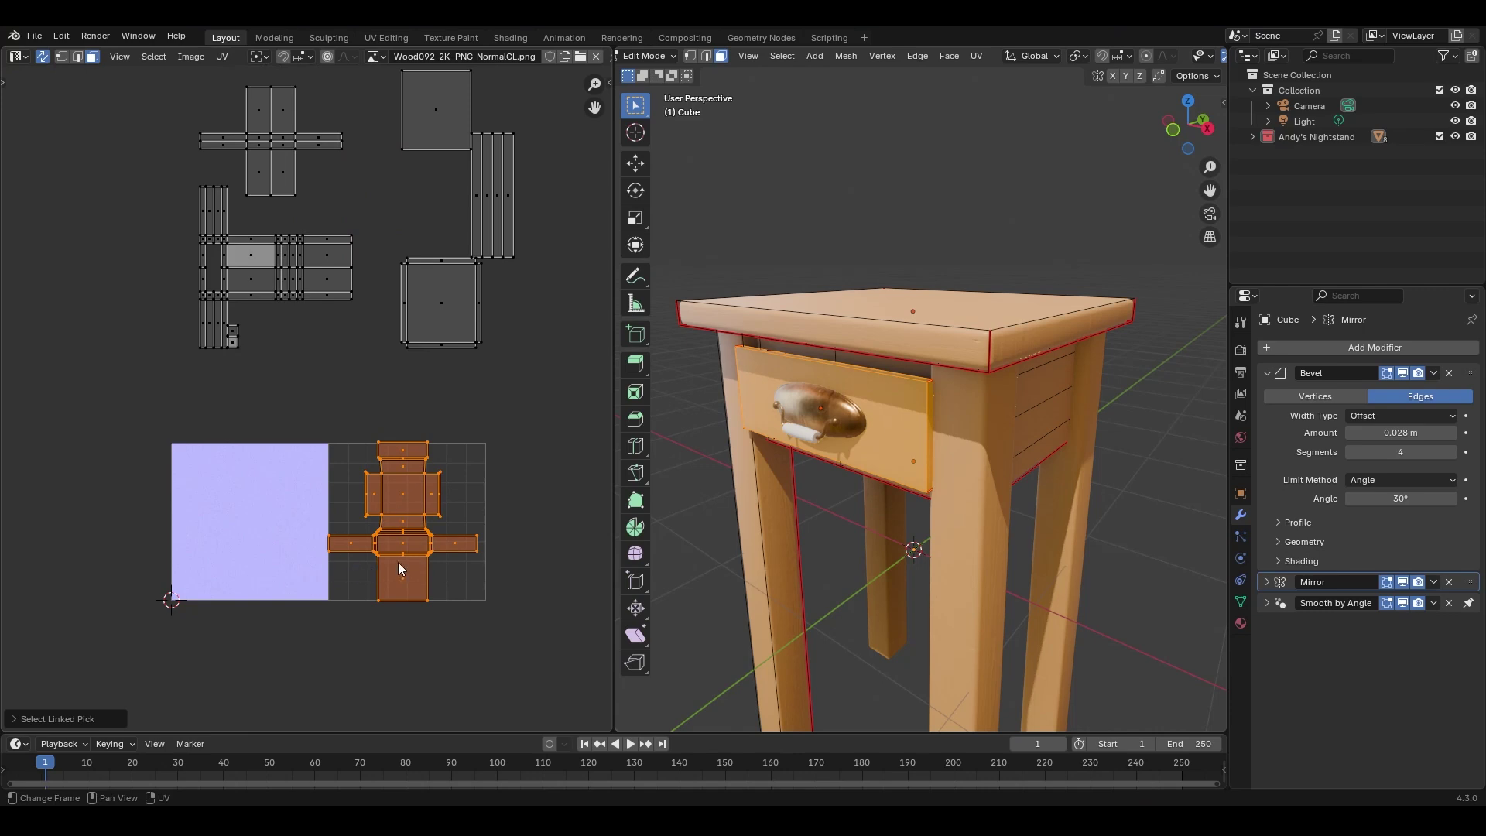
{"action": "key", "text": "ctrl+z"}
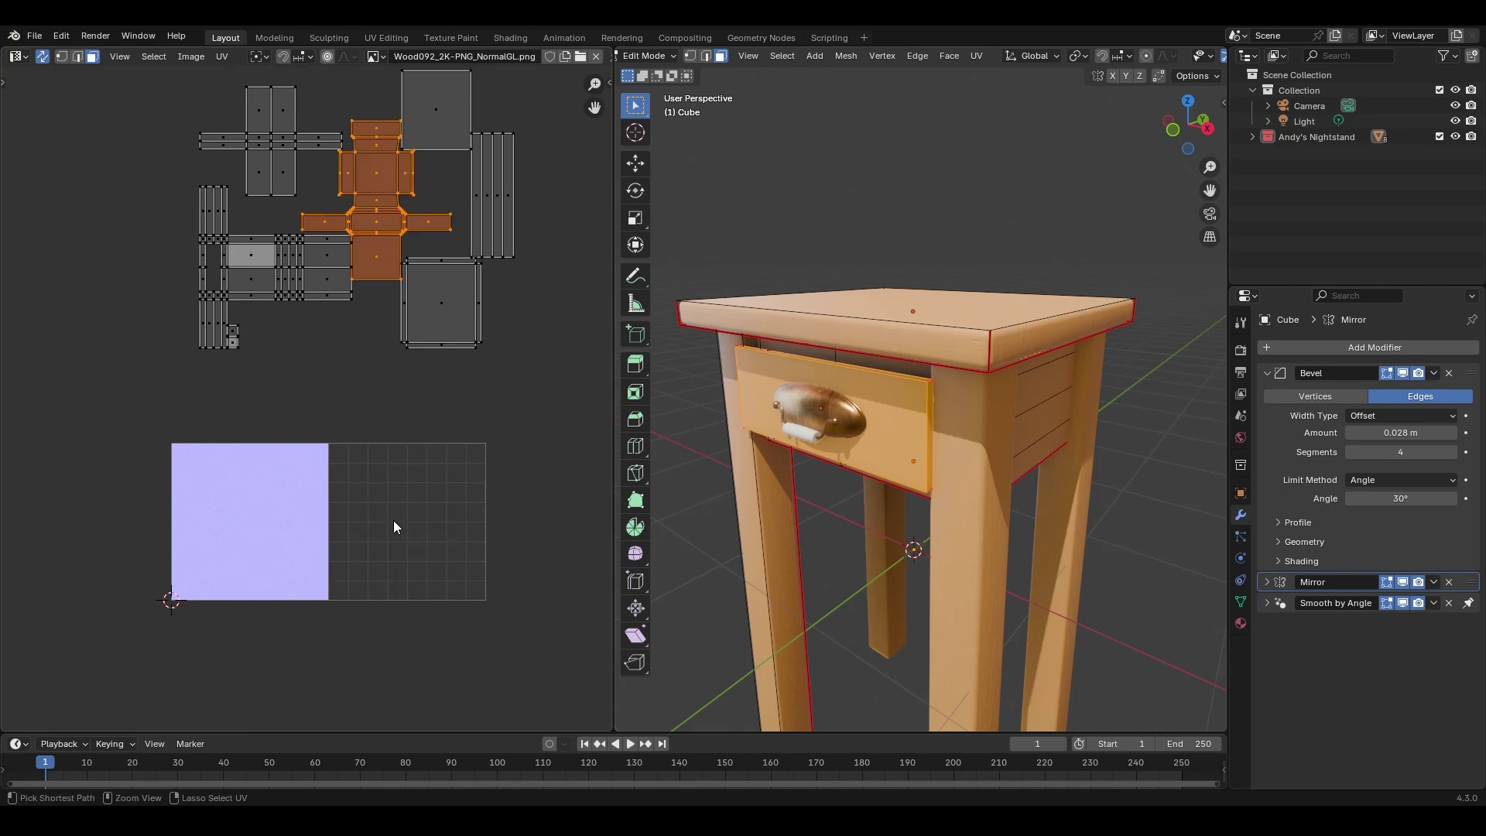
Repeat the closest-UDIM pack of the drawer's UV island with a 0.001 margin, and undo it.
{"action": "left_click", "coordinate": [223, 57]}
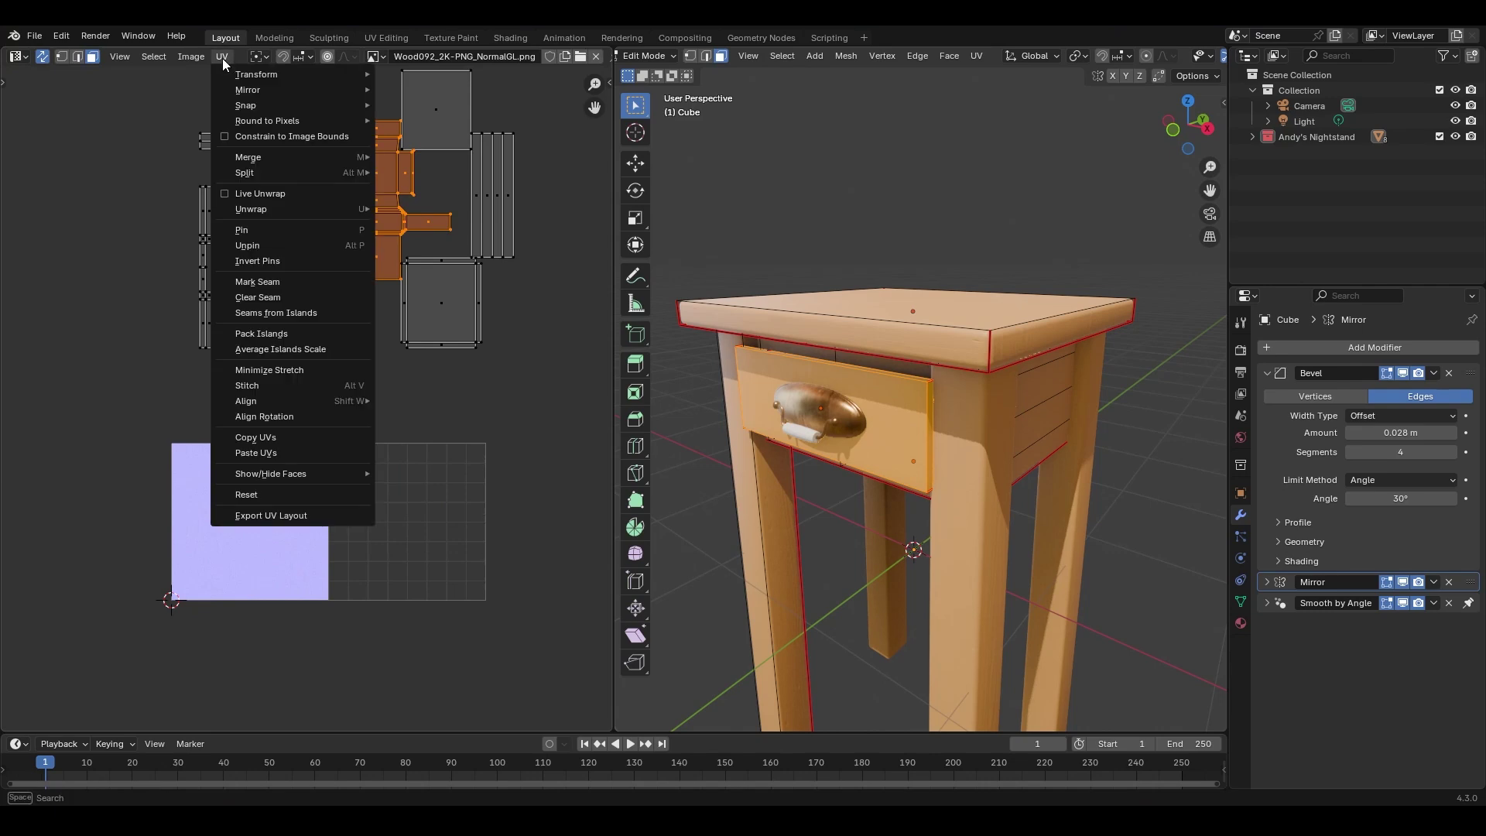
{"action": "left_click", "coordinate": [333, 297]}
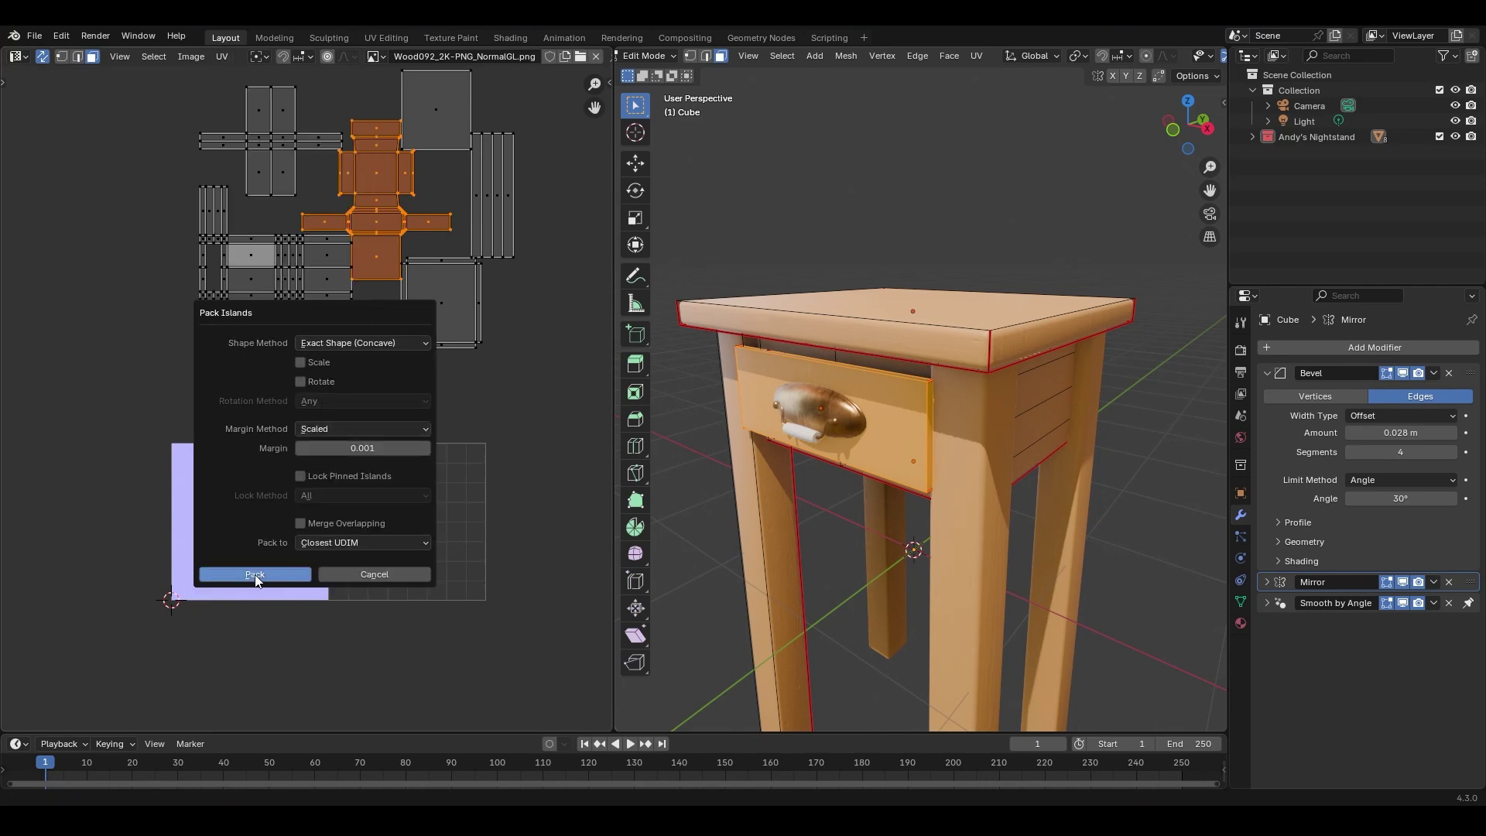
{"action": "left_click", "coordinate": [285, 573]}
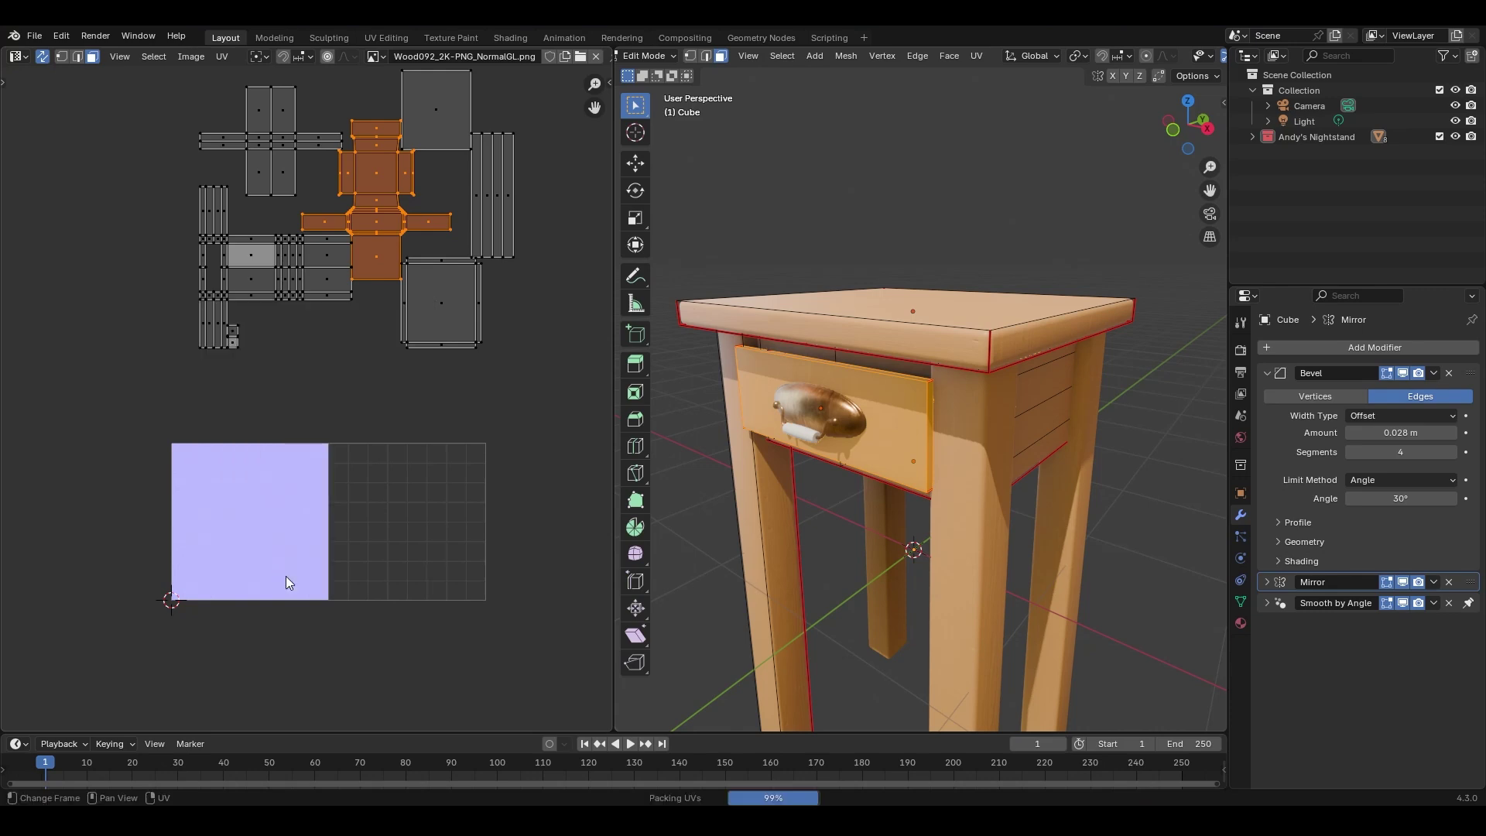
{"action": "key", "text": "ctrl+z"}
Pack the drawer's UV island into the active UDIM without scaling or rotation, using the exact concave shape and a 0.001 margin.
{"action": "left_click", "coordinate": [223, 55]}
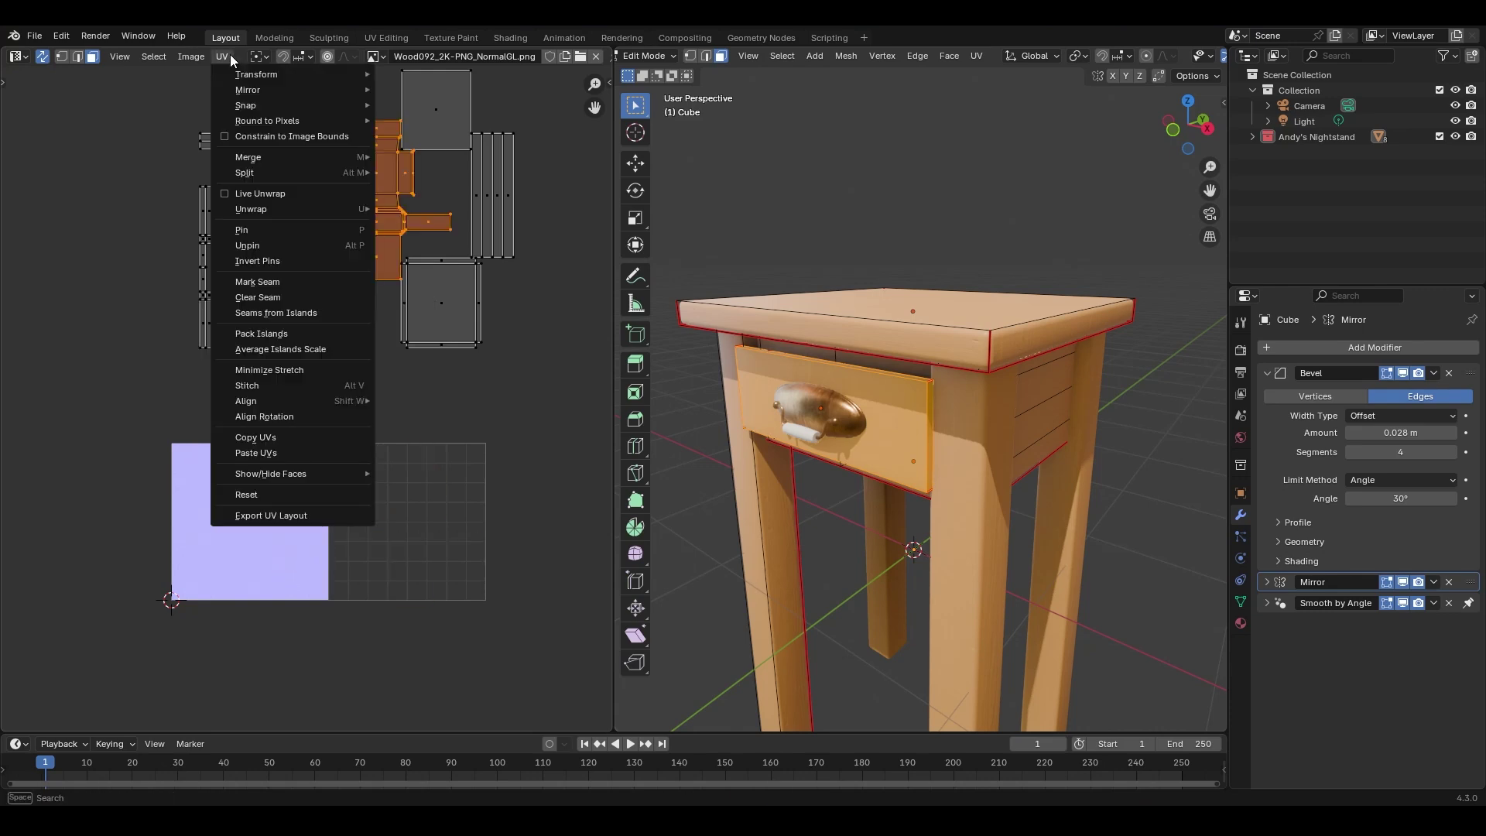
{"action": "left_click", "coordinate": [279, 334]}
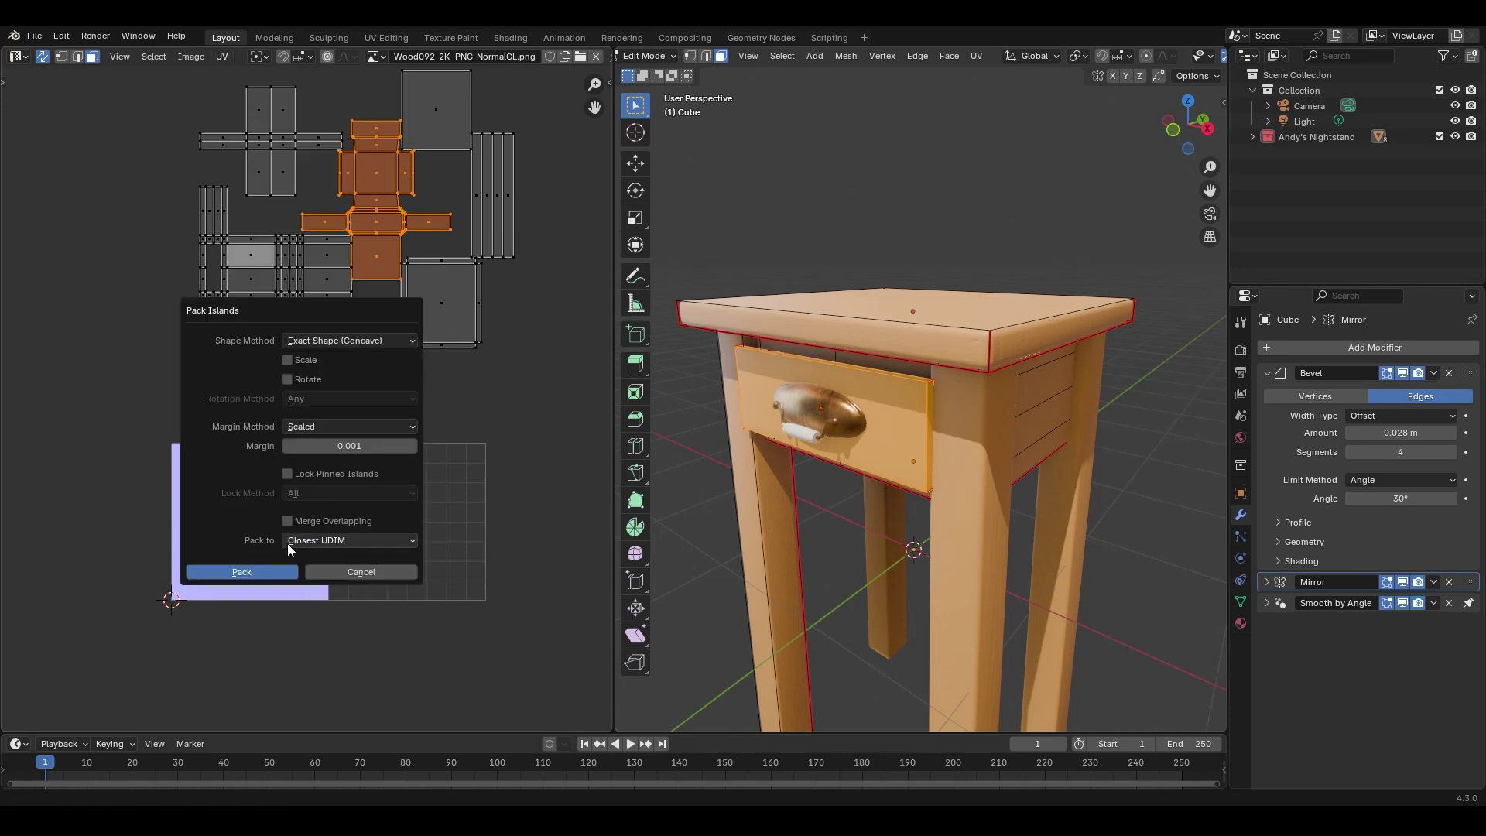
{"action": "left_click", "coordinate": [315, 540]}
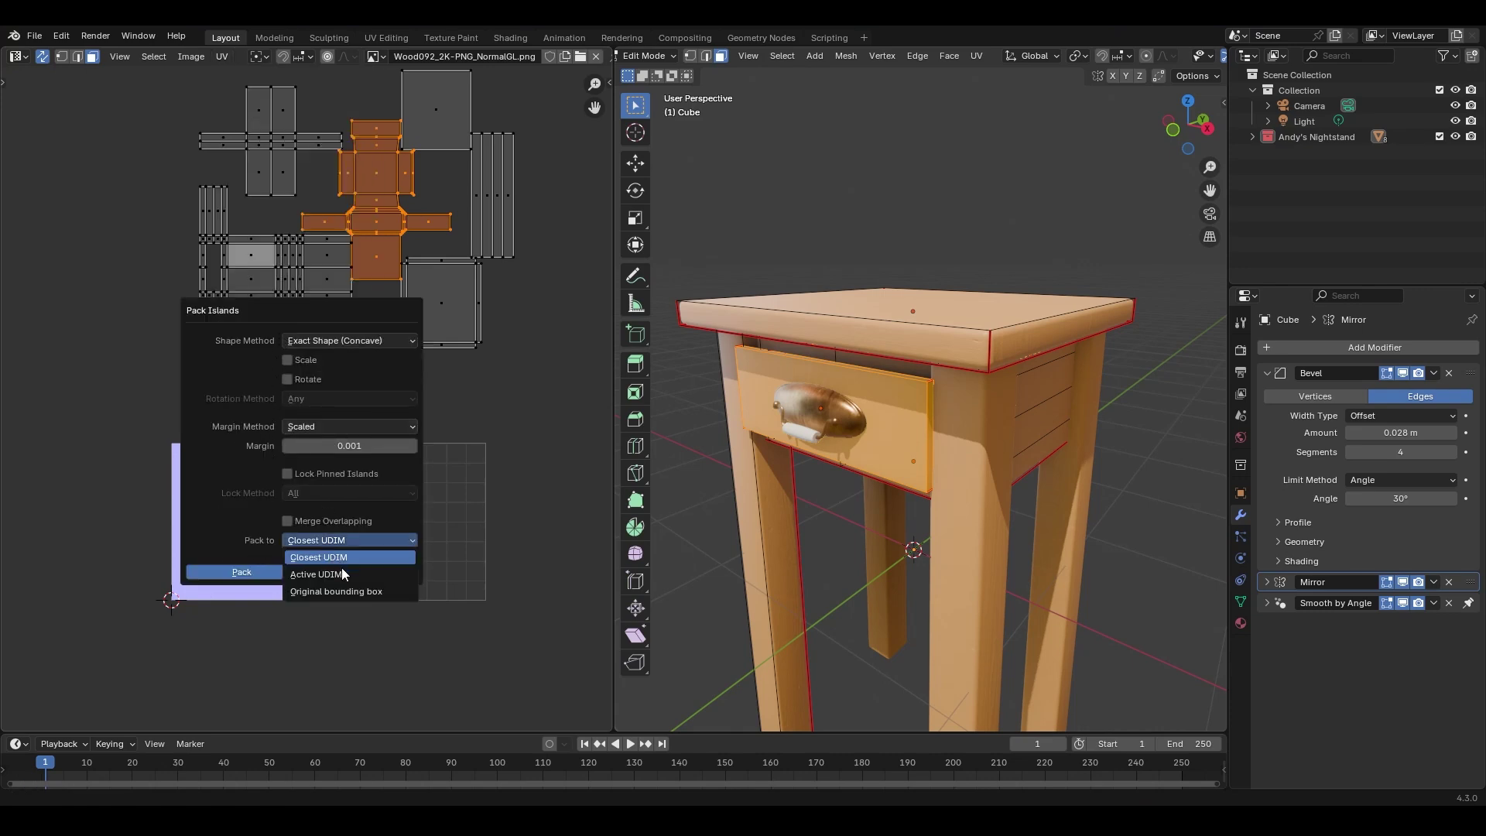
{"action": "left_click", "coordinate": [333, 574]}
{"action": "left_click", "coordinate": [277, 571]}
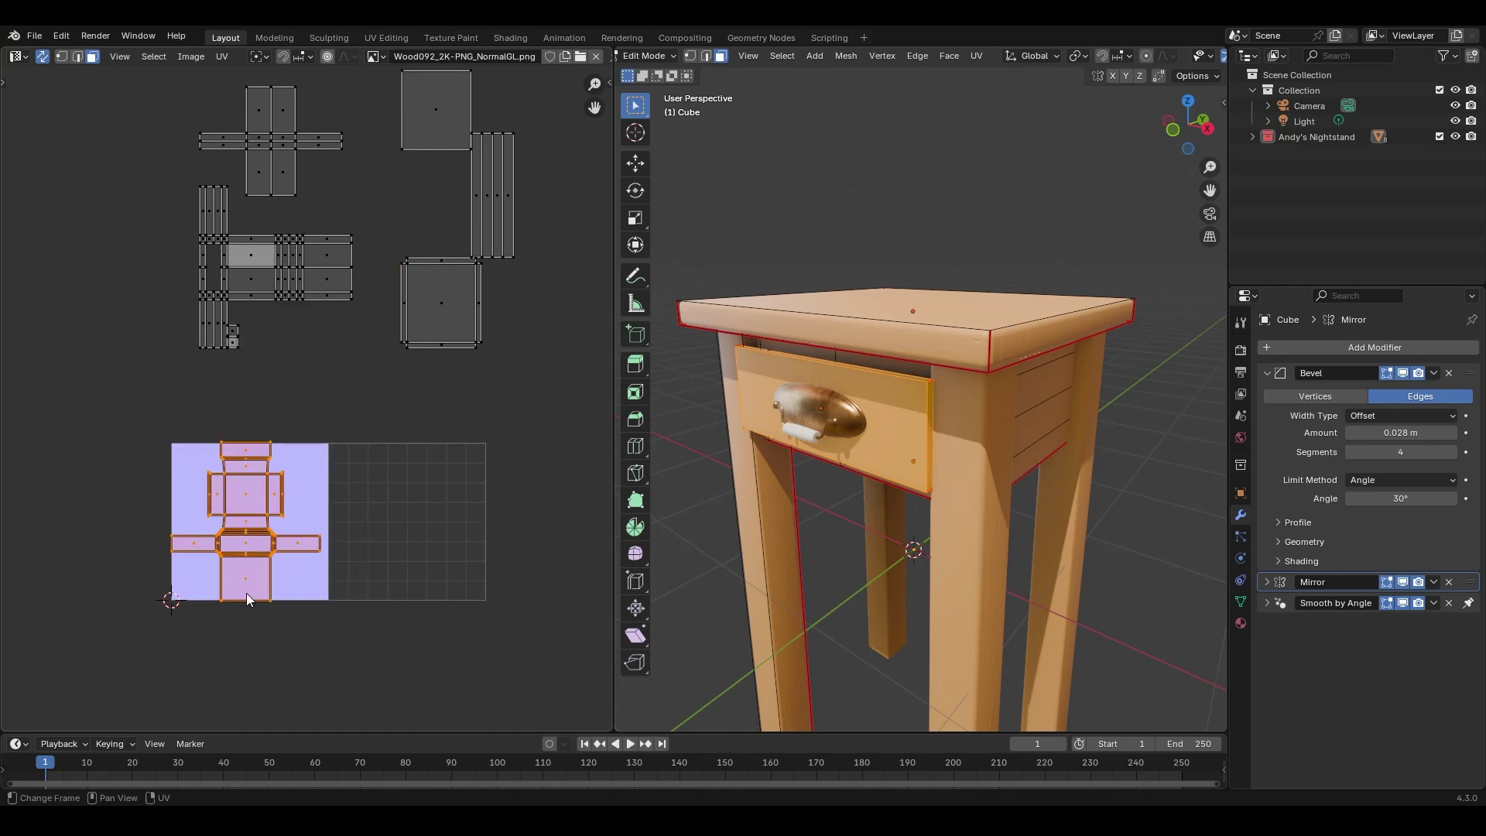
Try shifting the packed drawer island along X toward the second tile, and undo the move.
{"action": "middle_click_drag", "start_coordinate": [252, 602], "coordinate": [386, 357], "text": "ctrl"}
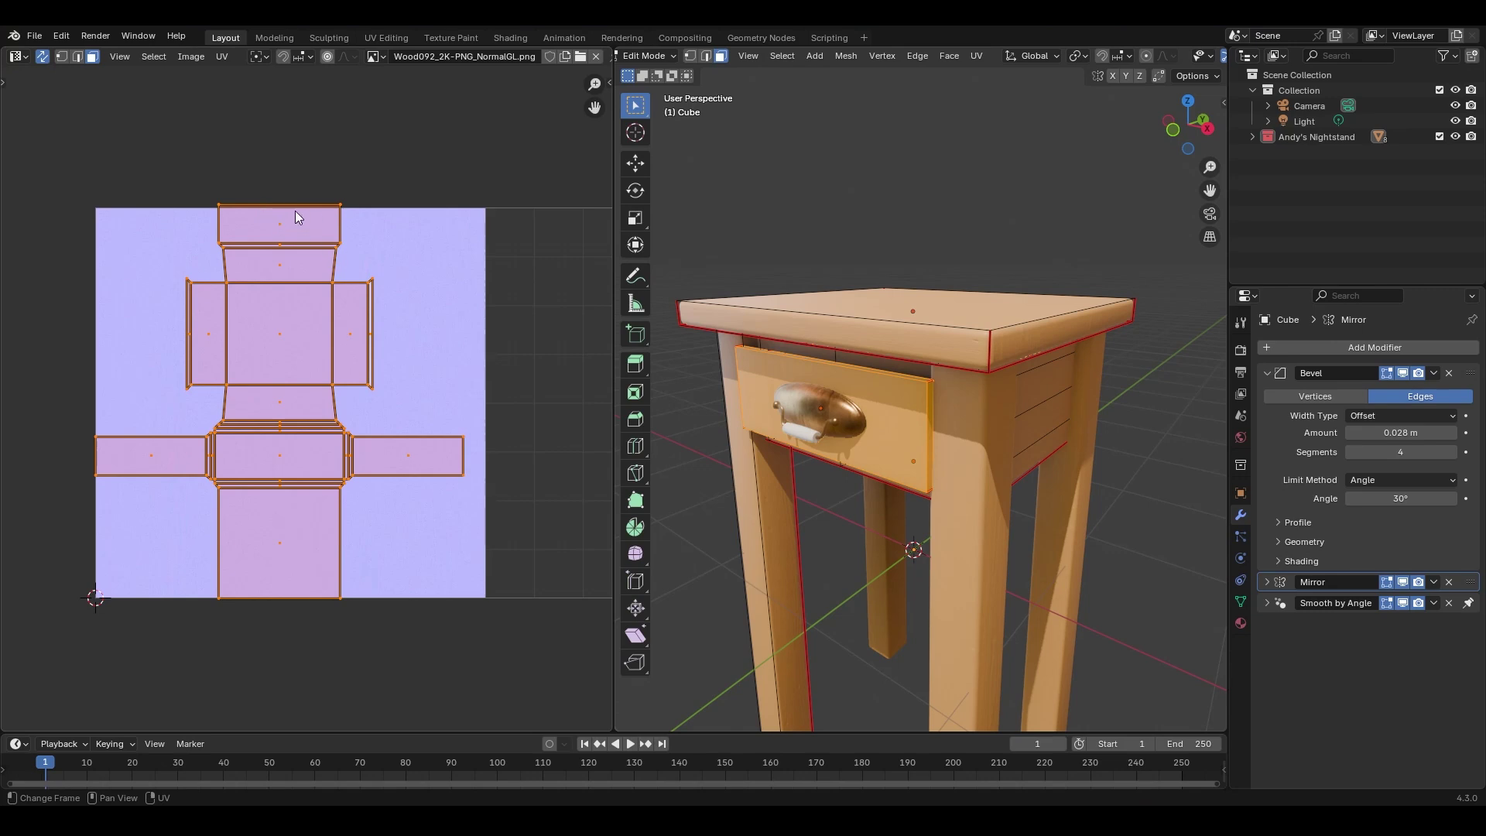
{"action": "key", "text": "g"}
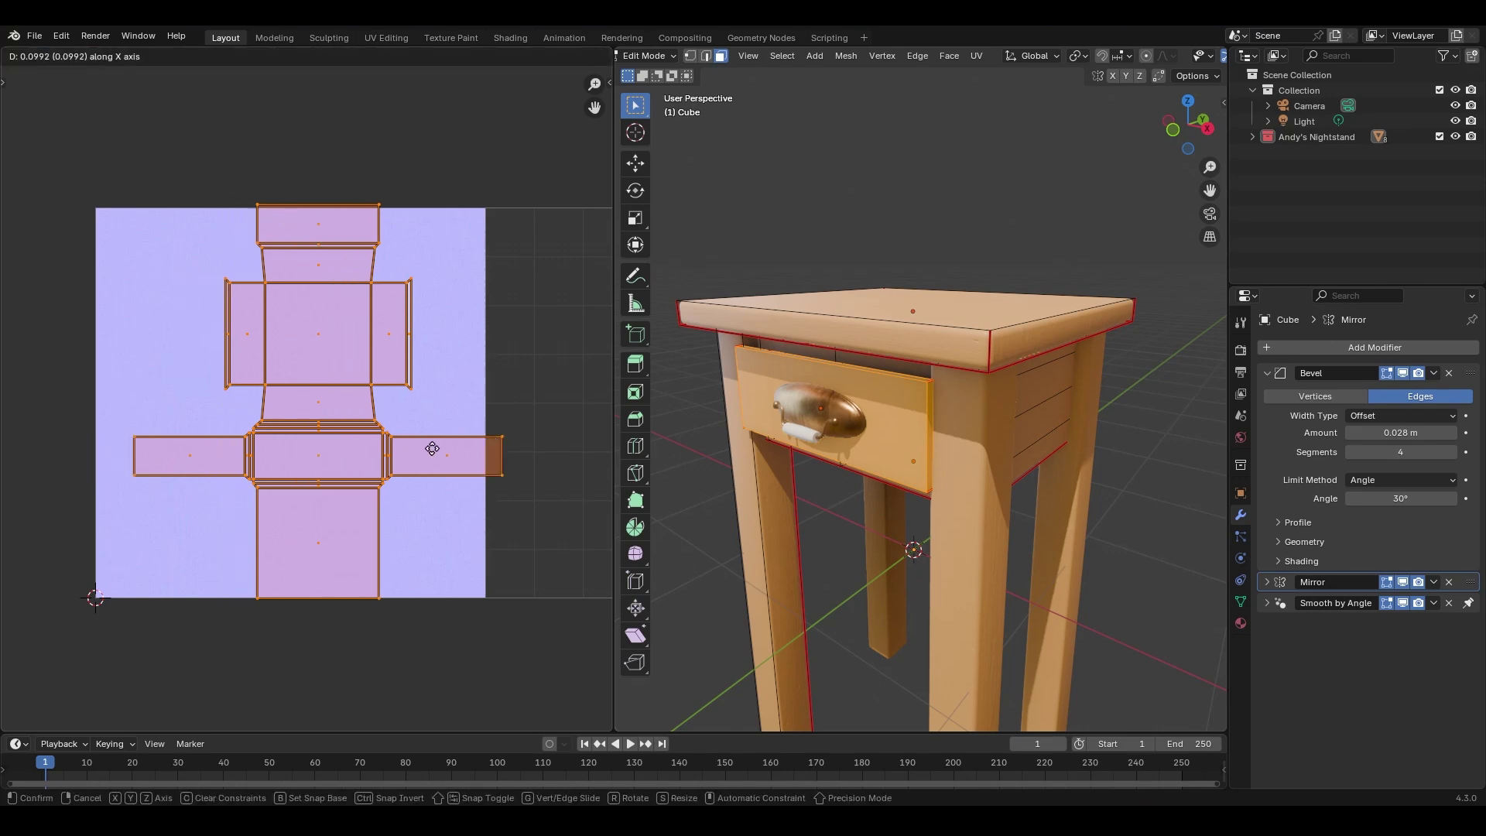
{"action": "left_click", "coordinate": [439, 443]}
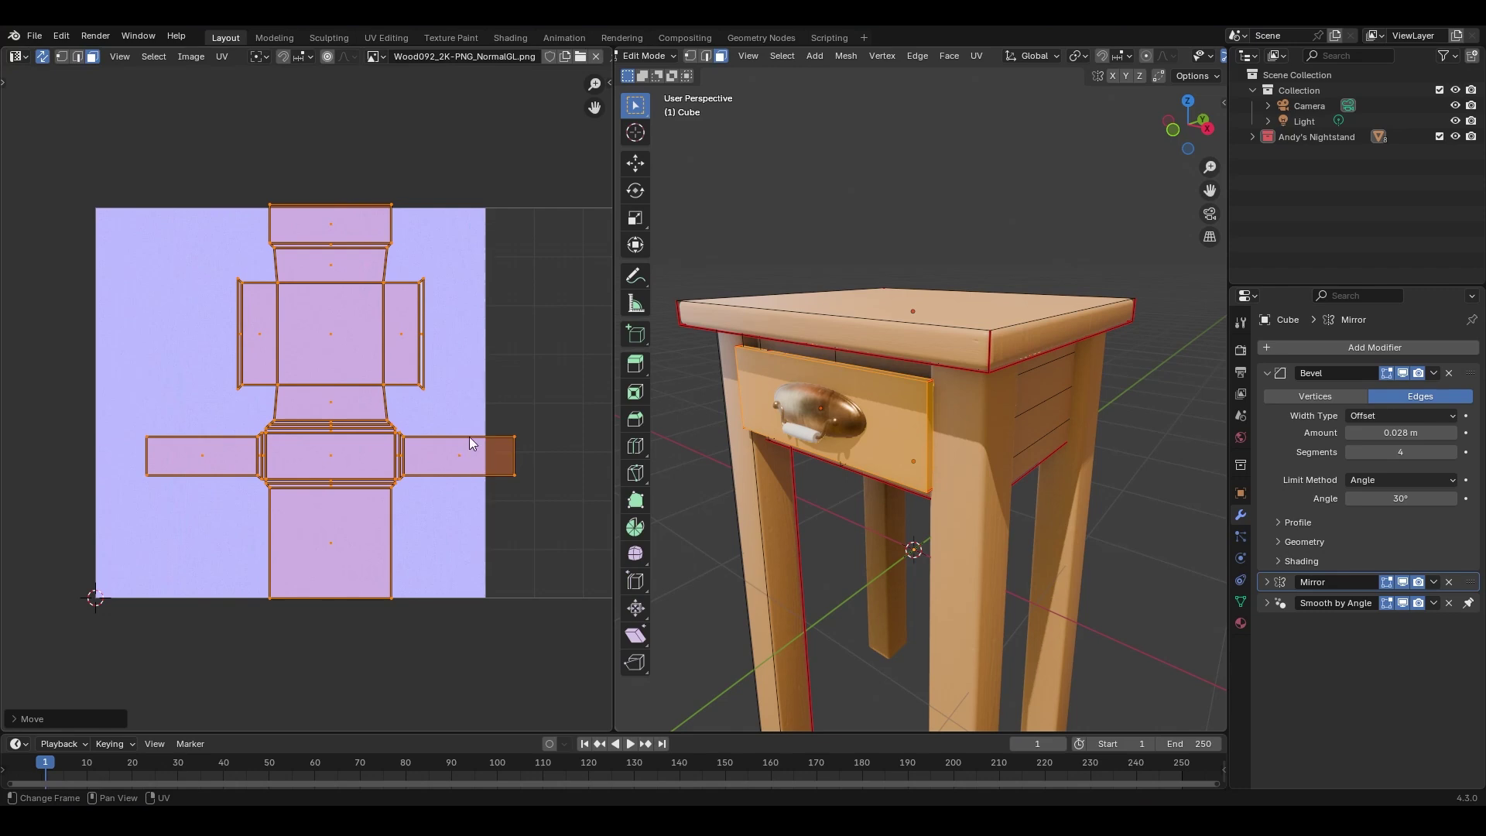
{"action": "key", "text": "ctrl+z"}
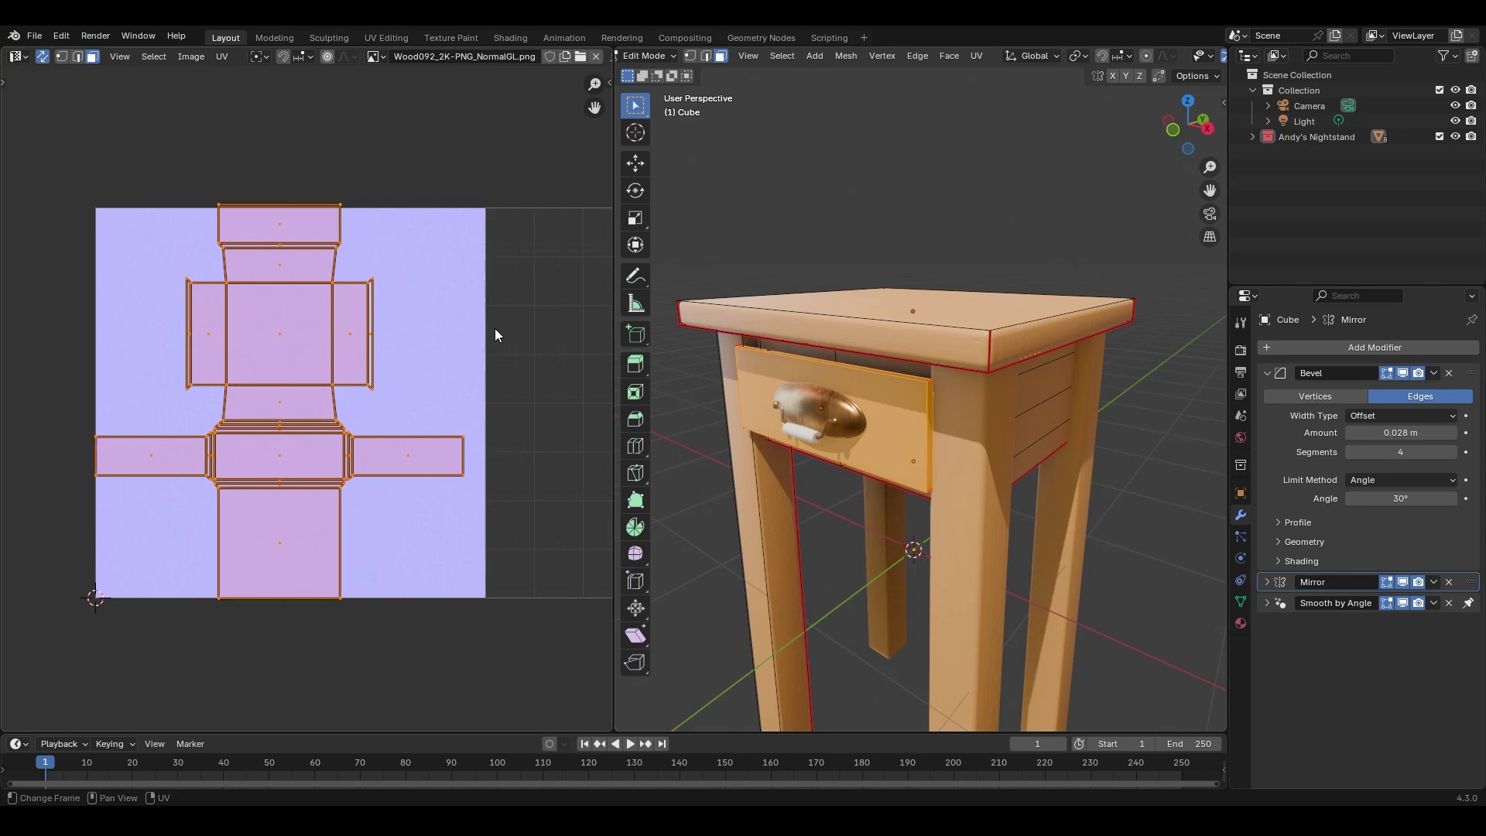
Scale the drawer's UV island by about 0.98 and nudge it so it lies fully inside the first tile.
{"action": "key", "text": "s"}
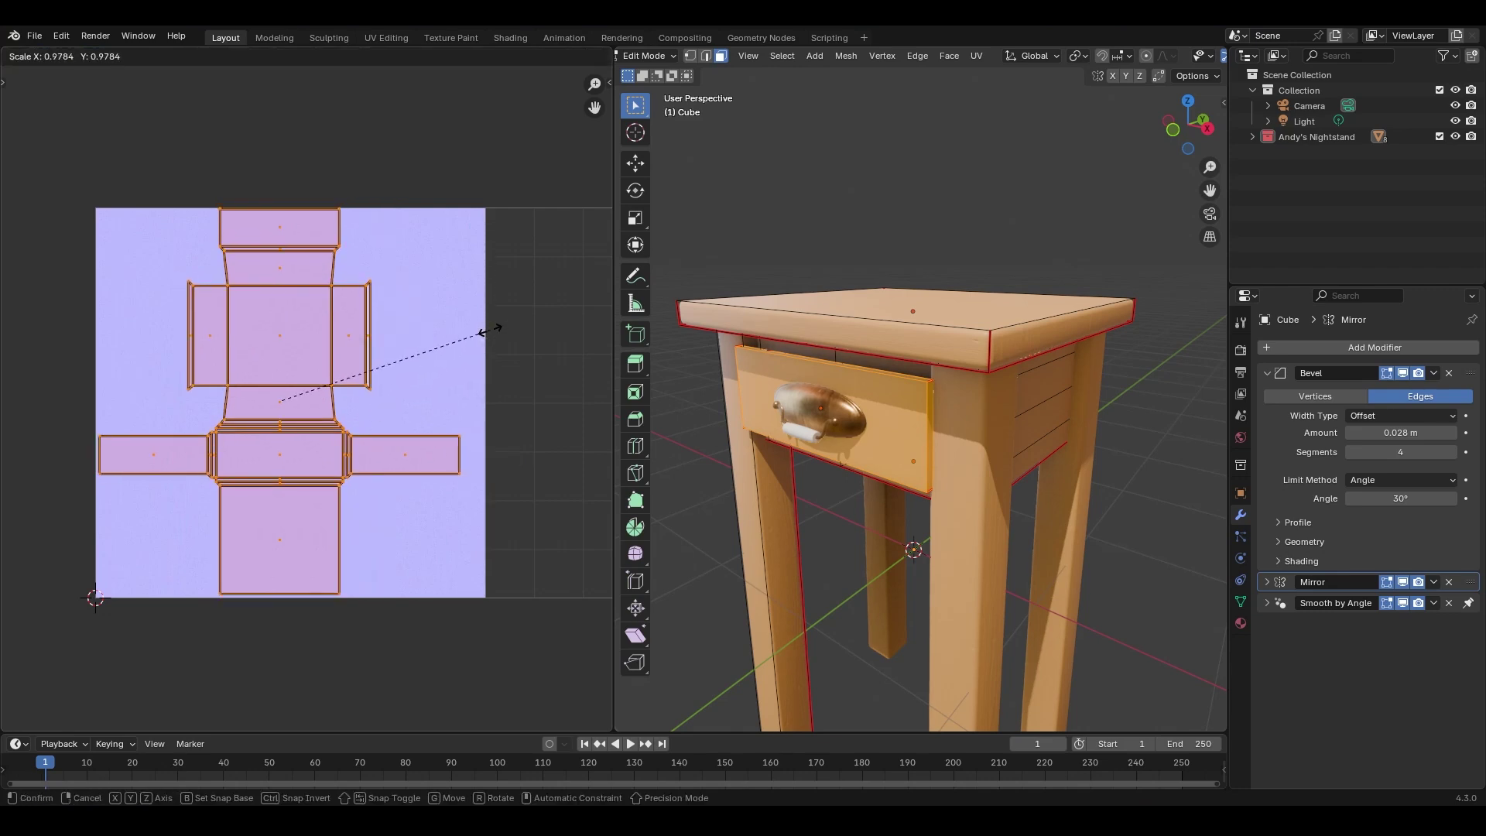
{"action": "left_click", "coordinate": [490, 332]}
{"action": "key", "text": "g"}
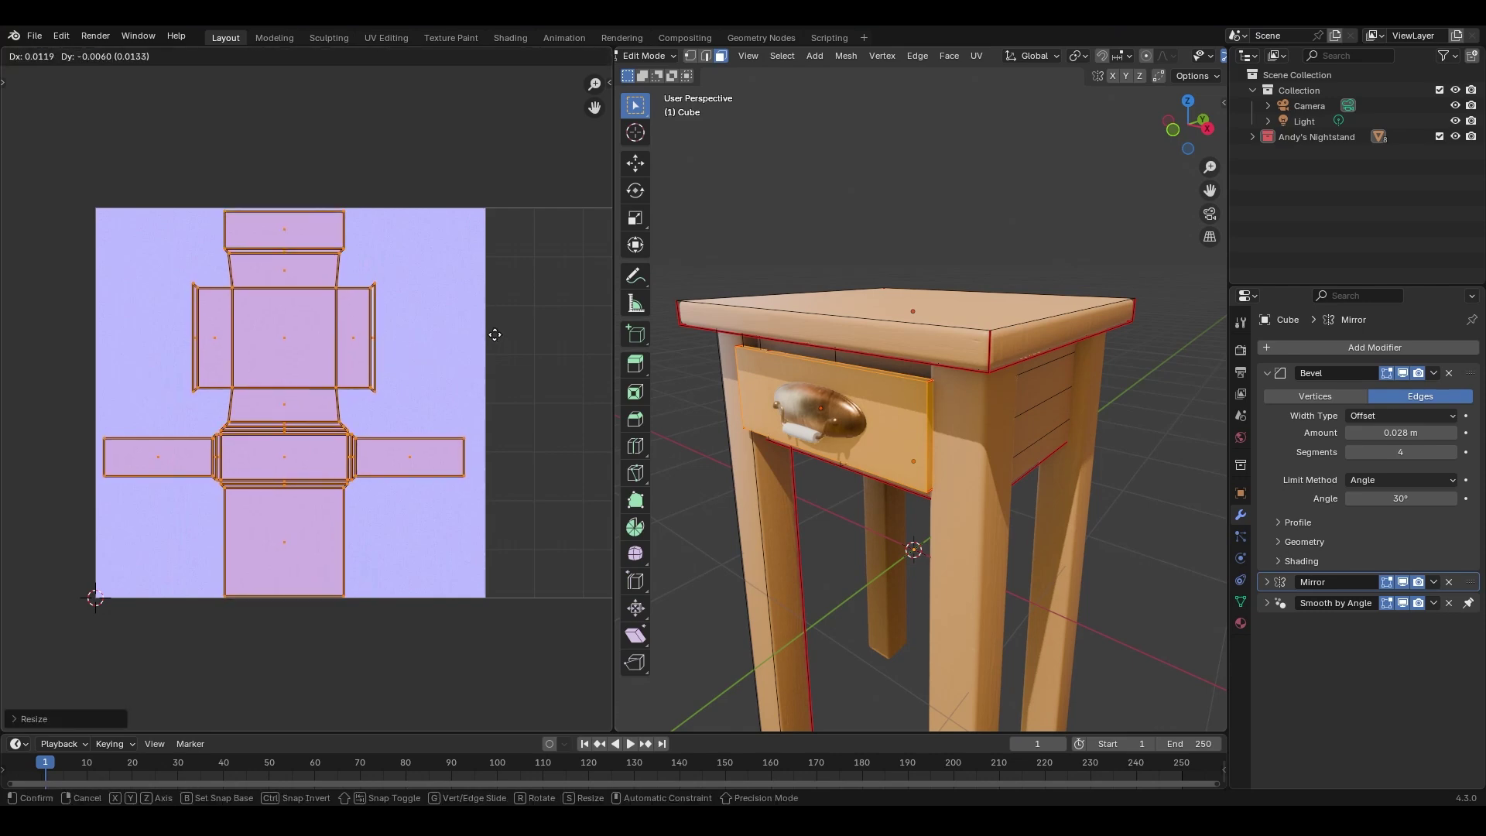
{"action": "left_click", "coordinate": [496, 334]}
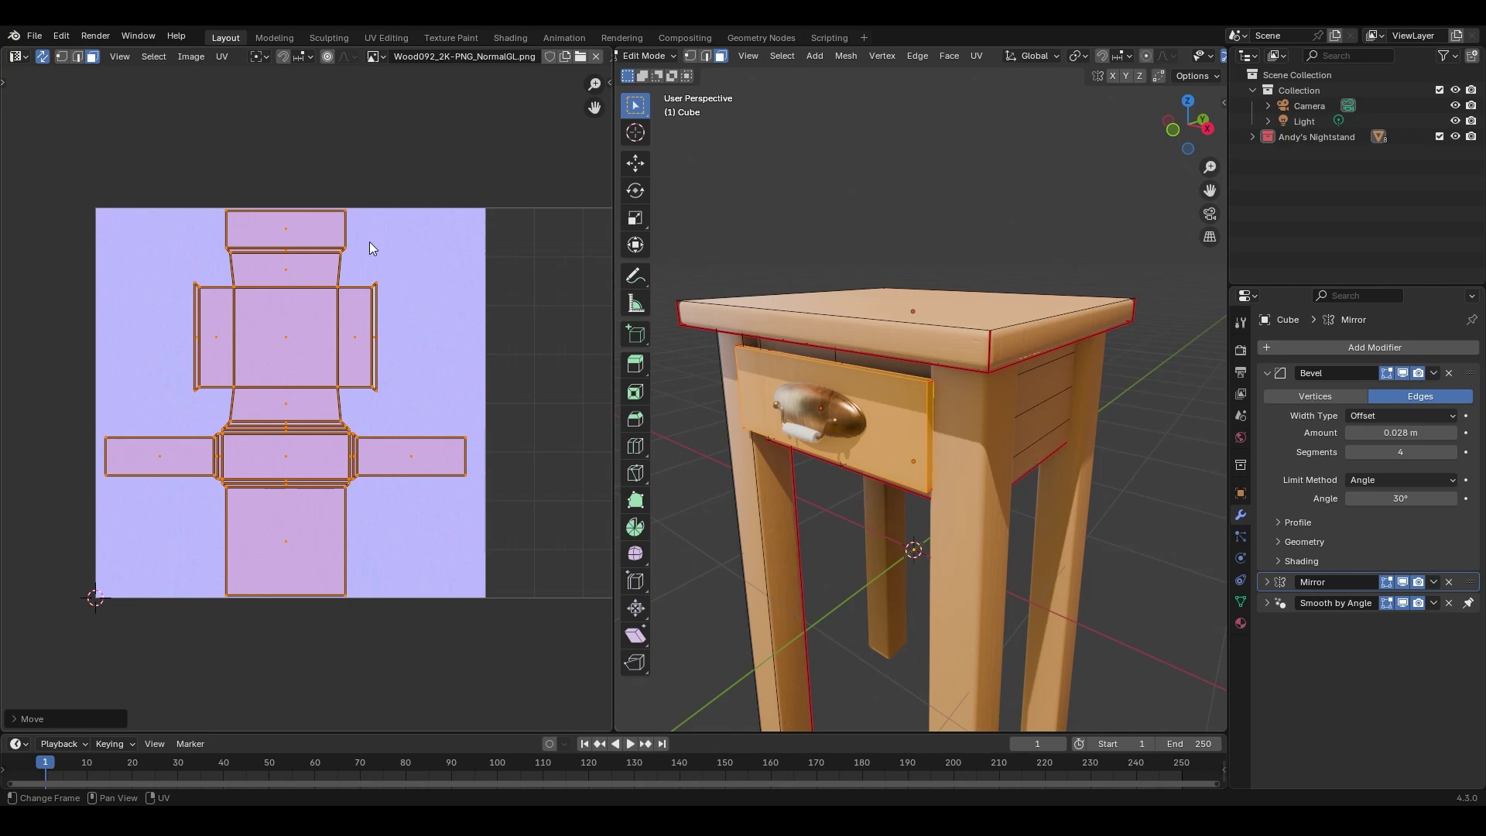
Display Wood092_2K-PNG_Color.png behind the UVs and inspect the drawer front in Object Mode before returning to Edit Mode.
{"action": "left_click", "coordinate": [384, 58]}
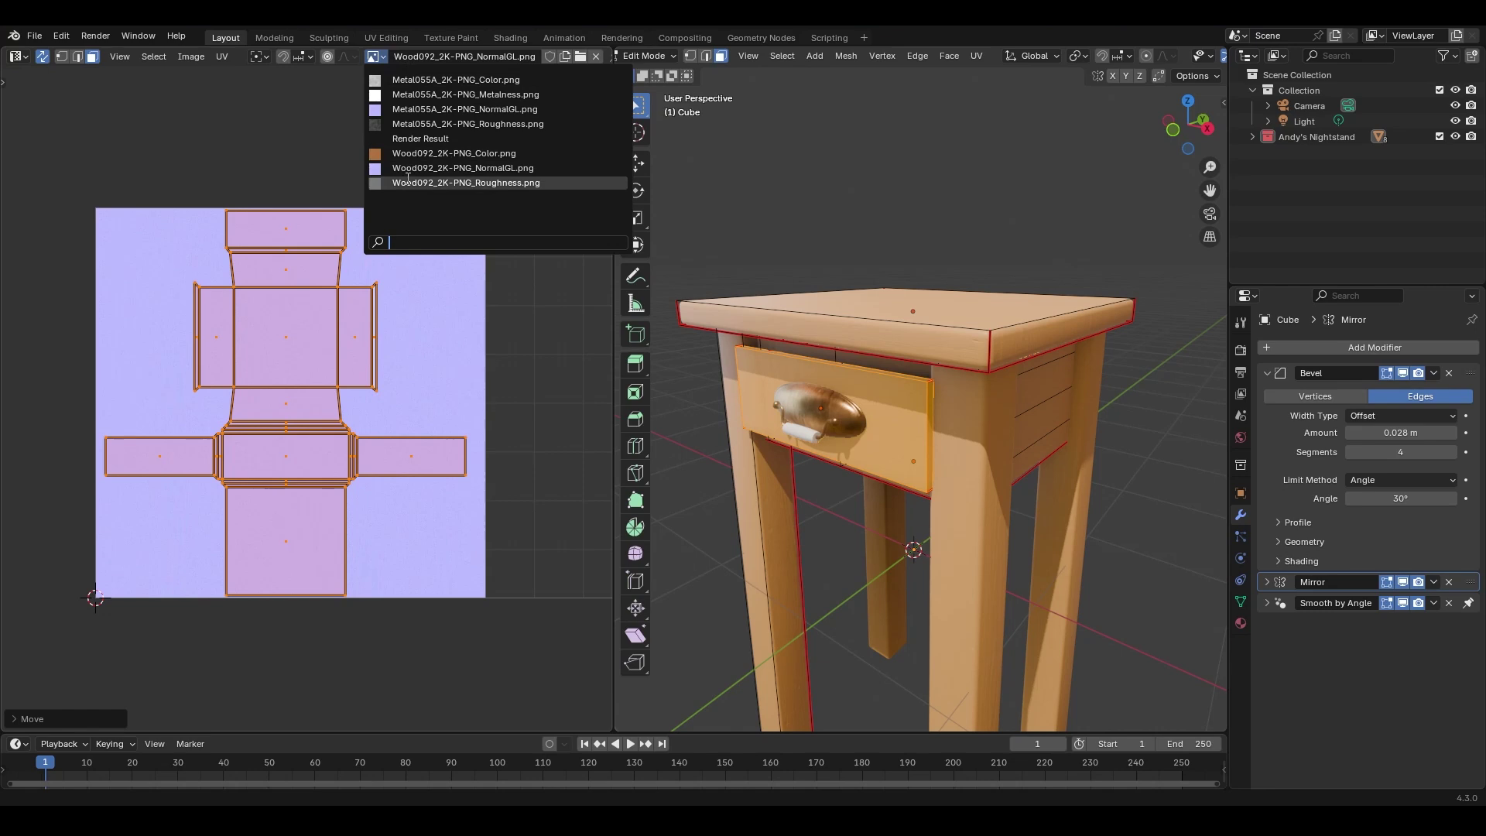
{"action": "left_click", "coordinate": [411, 154]}
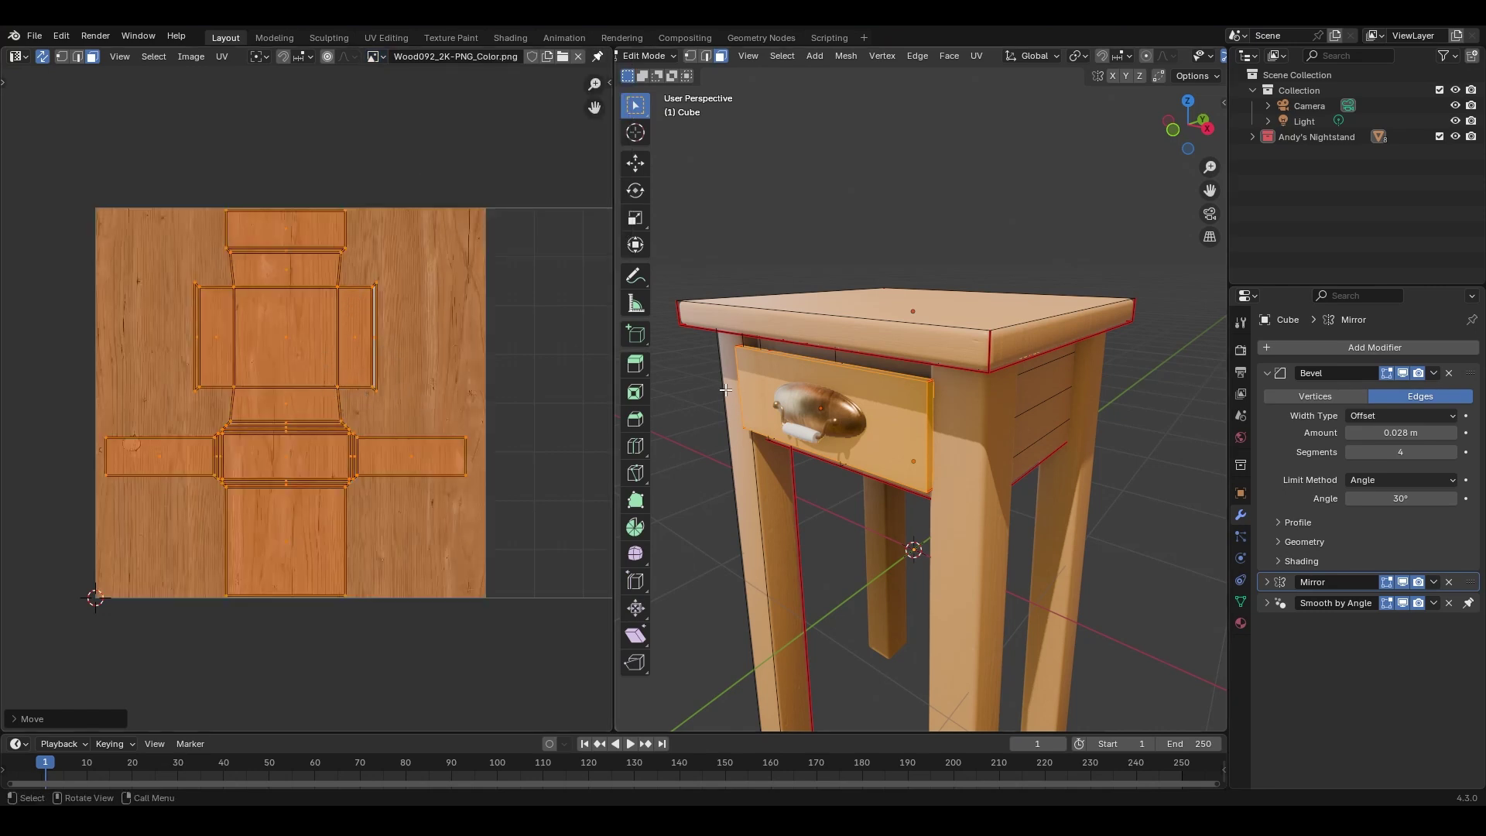
{"action": "middle_click_drag", "start_coordinate": [769, 410], "coordinate": [948, 421]}
{"action": "scroll", "coordinate": [948, 421], "scroll_direction": "up", "scroll_amount": 8}
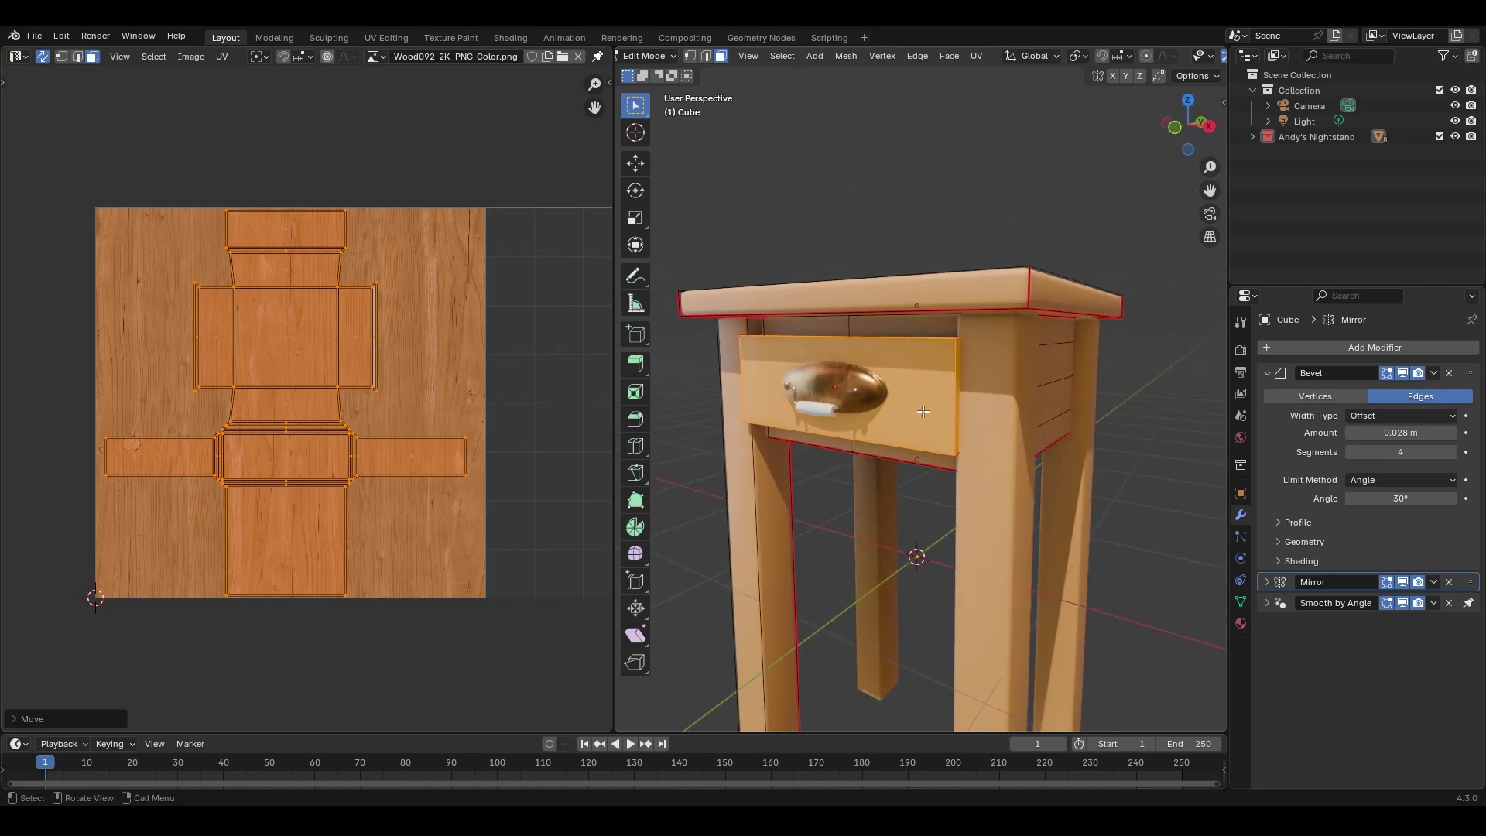
{"action": "key", "text": "Tab"}
{"action": "middle_click_drag", "start_coordinate": [943, 396], "coordinate": [932, 437]}
{"action": "scroll", "coordinate": [900, 424], "scroll_direction": "down", "scroll_amount": 2}
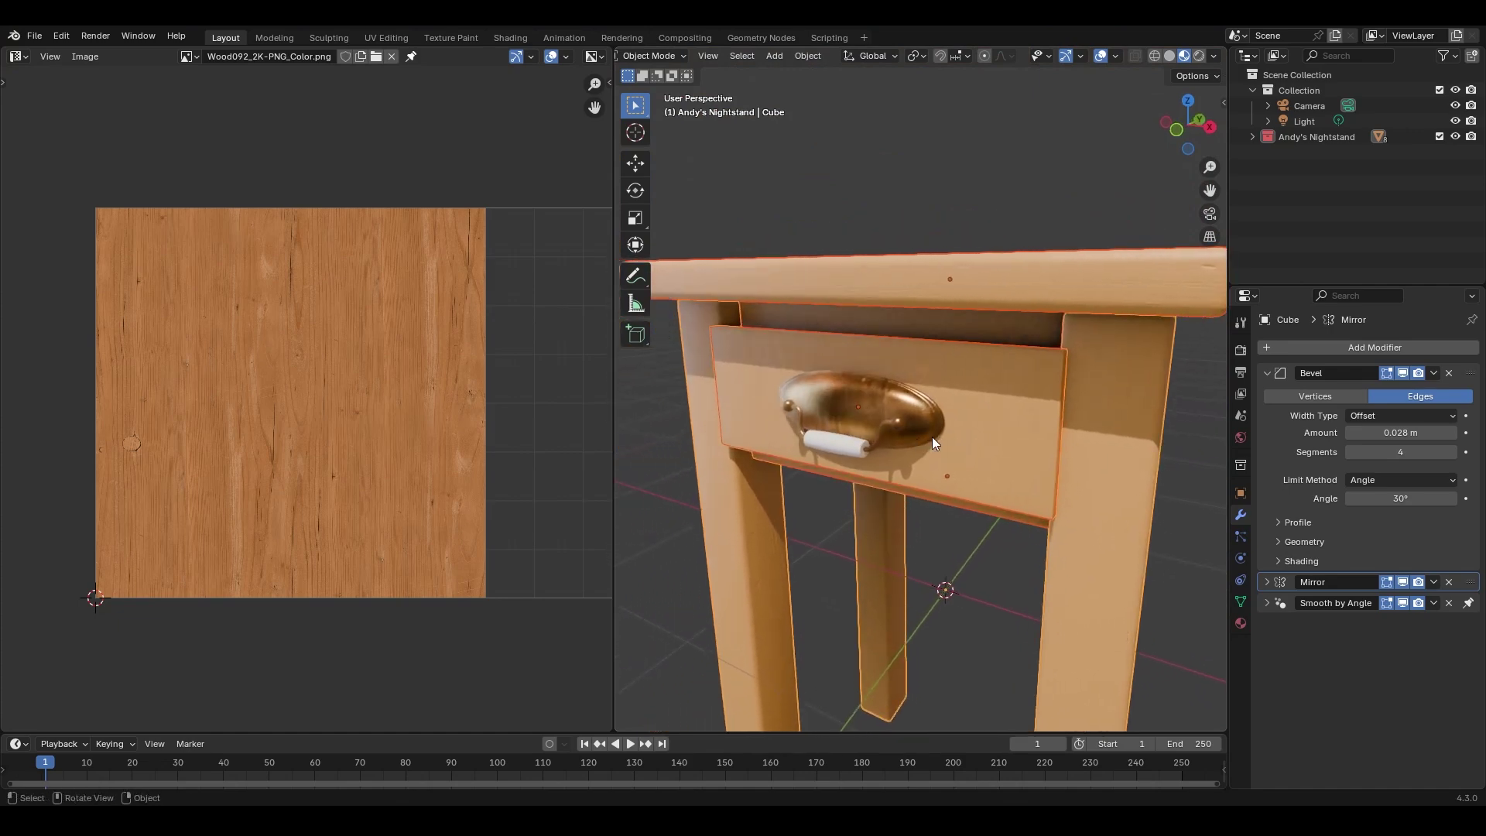
{"action": "key", "text": "Tab"}
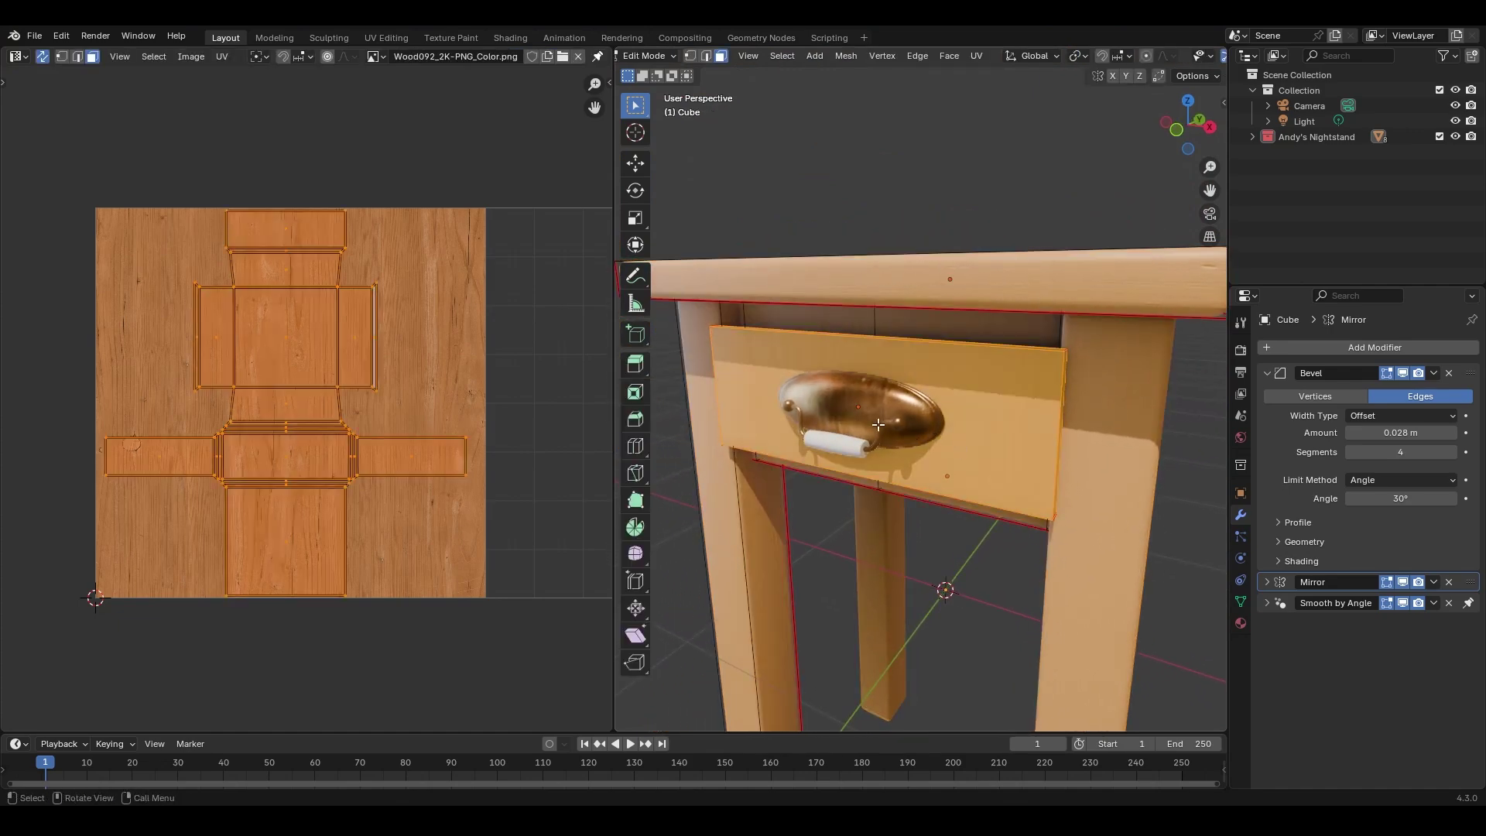
Select only the small two-square linked UV island and move it into the empty upper-right area of the first tile.
{"action": "scroll", "coordinate": [521, 226], "scroll_direction": "down", "scroll_amount": 3}
{"action": "middle_click_drag", "start_coordinate": [484, 198], "coordinate": [487, 286]}
{"action": "left_click", "coordinate": [351, 204]}
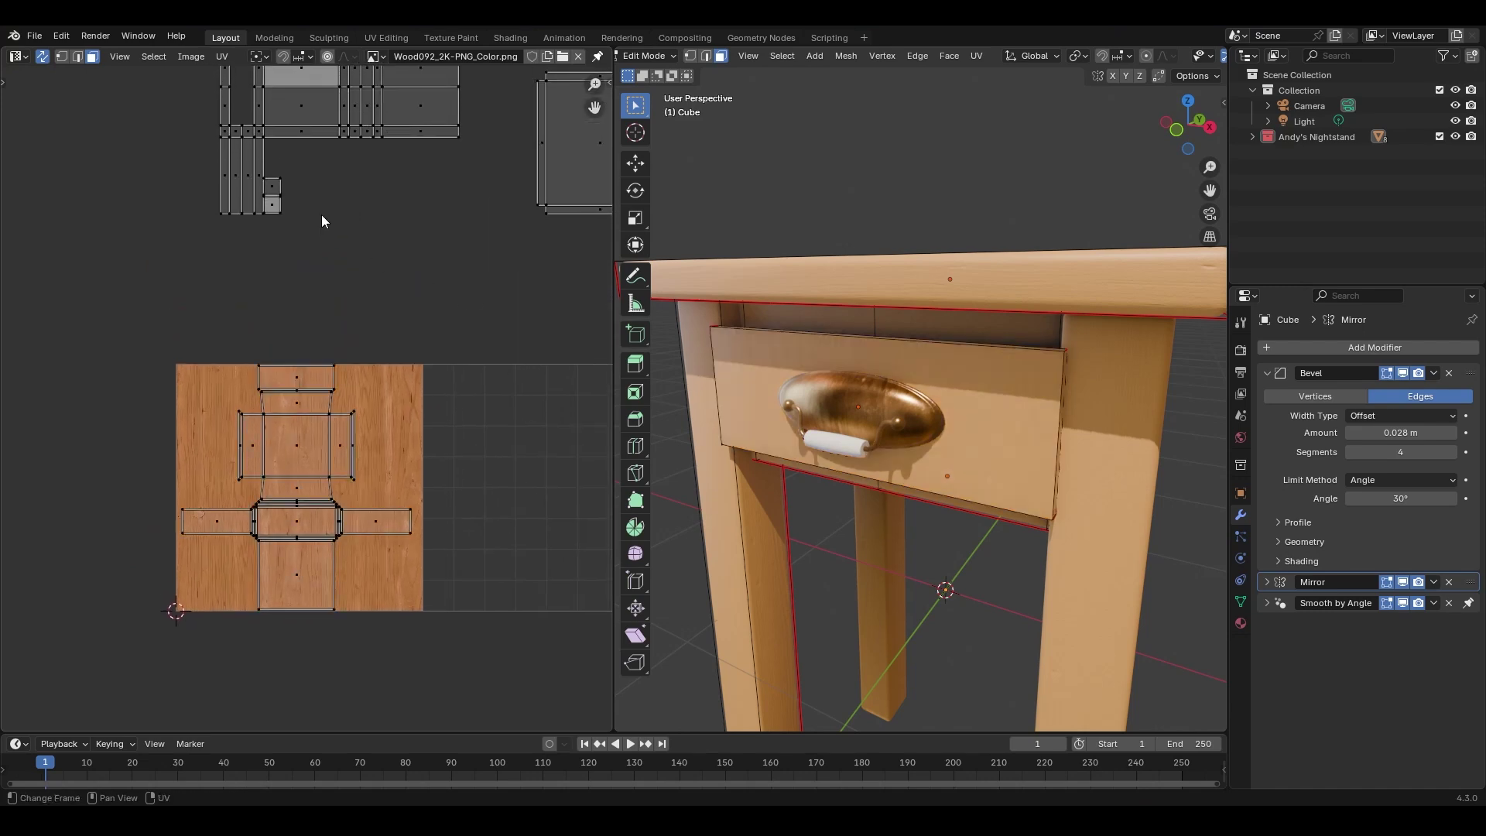
{"action": "key", "text": "l"}
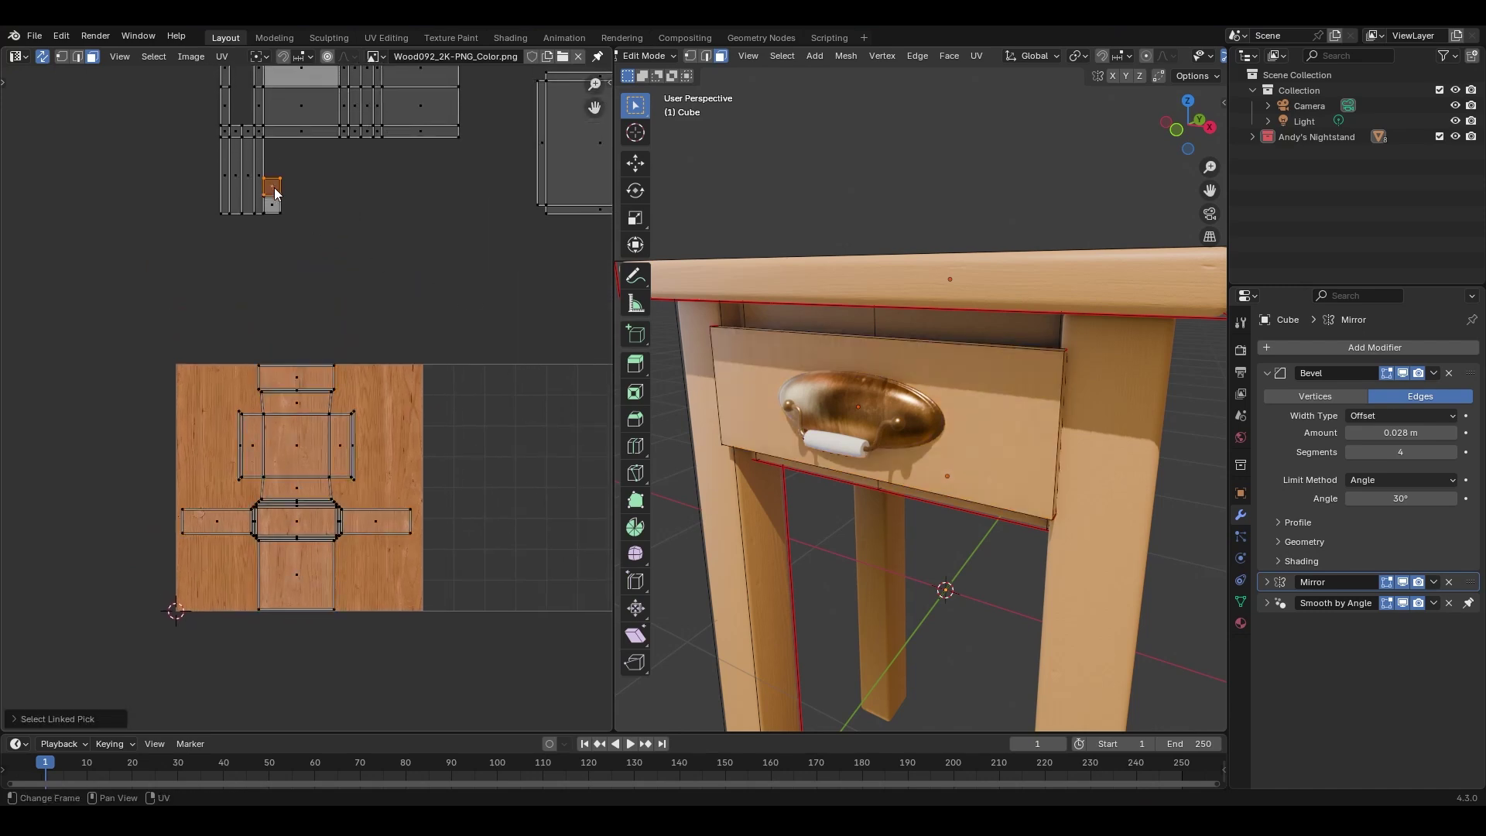
{"action": "key", "text": "g"}
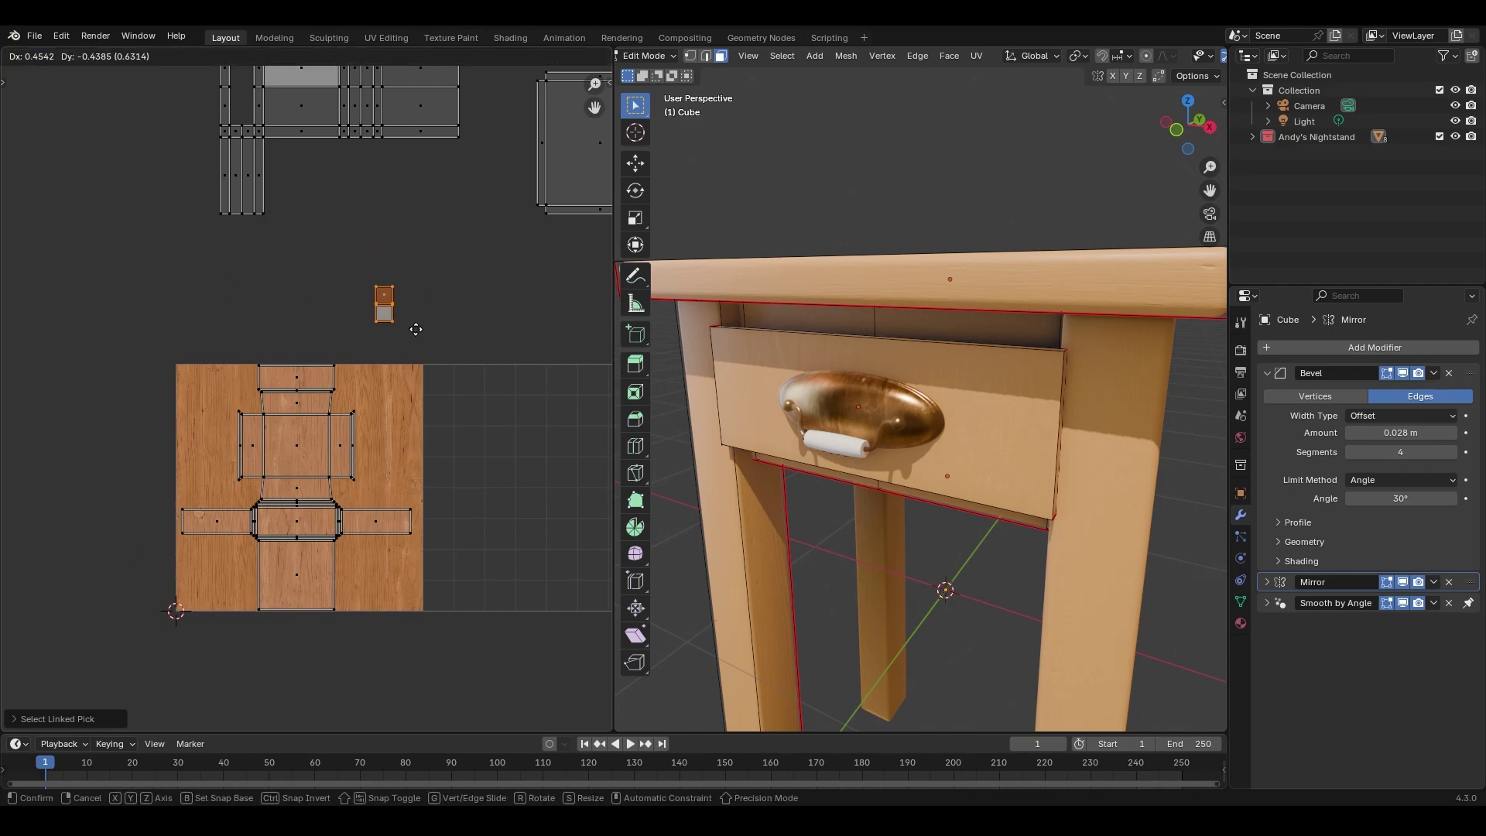
{"action": "middle_click_drag", "start_coordinate": [883, 526], "coordinate": [902, 482]}
{"action": "scroll", "coordinate": [269, 318], "scroll_direction": "down", "scroll_amount": 2}
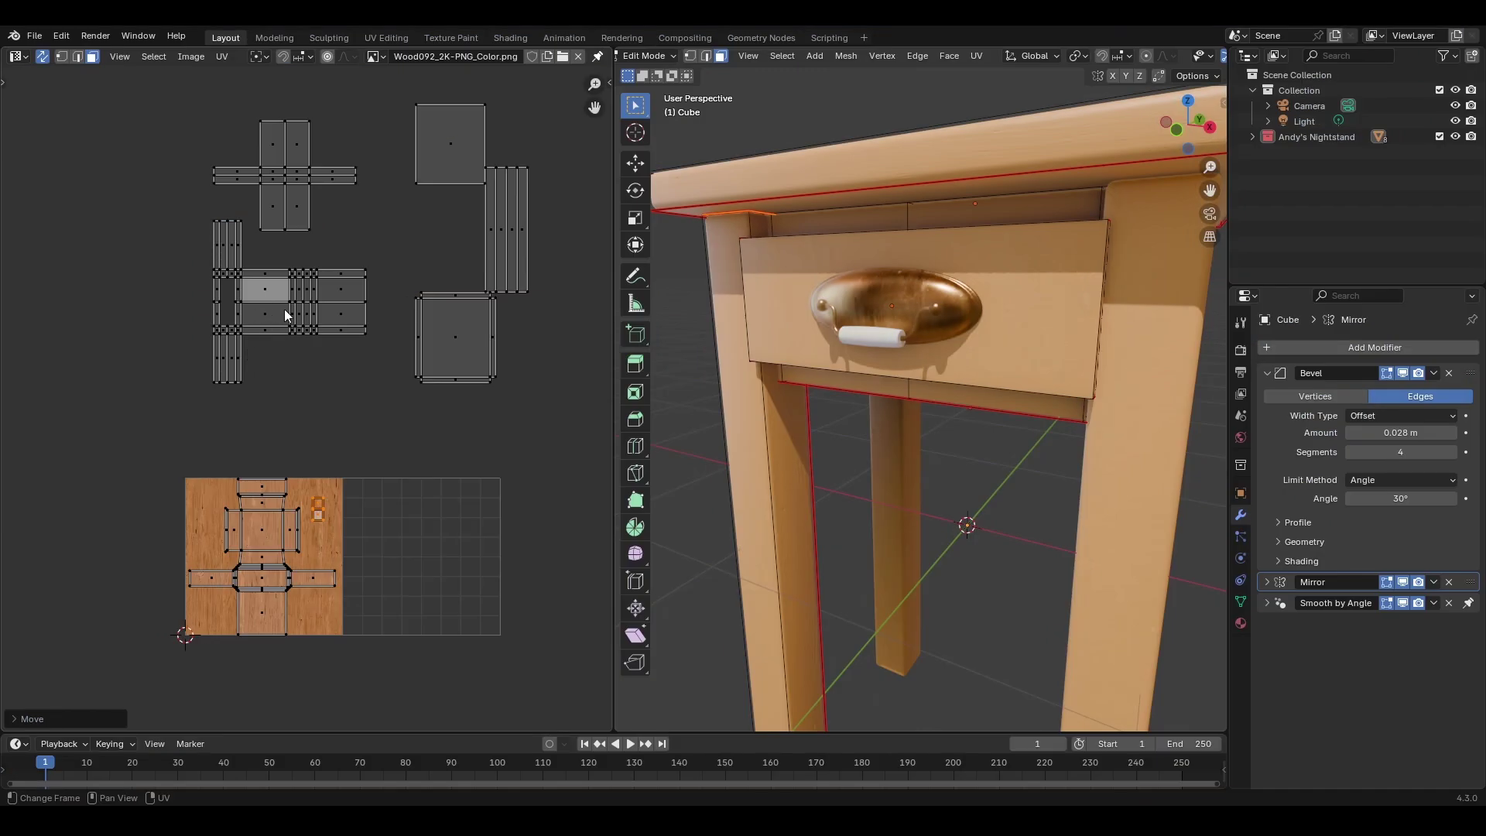
Select only the large linked UV island of the frame panels around the drawer.
{"action": "left_click", "coordinate": [300, 389]}
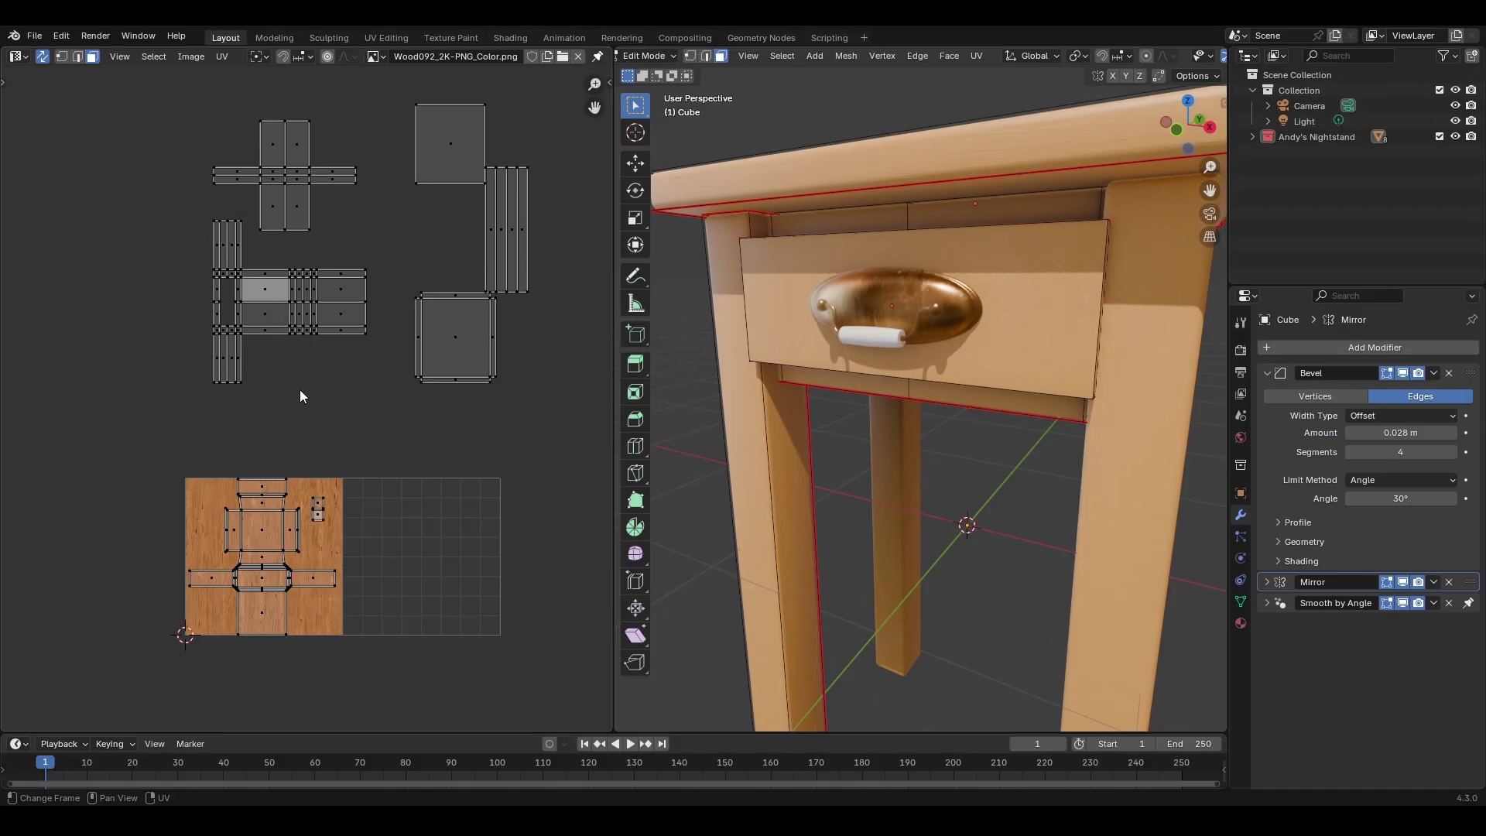
{"action": "key", "text": "l"}
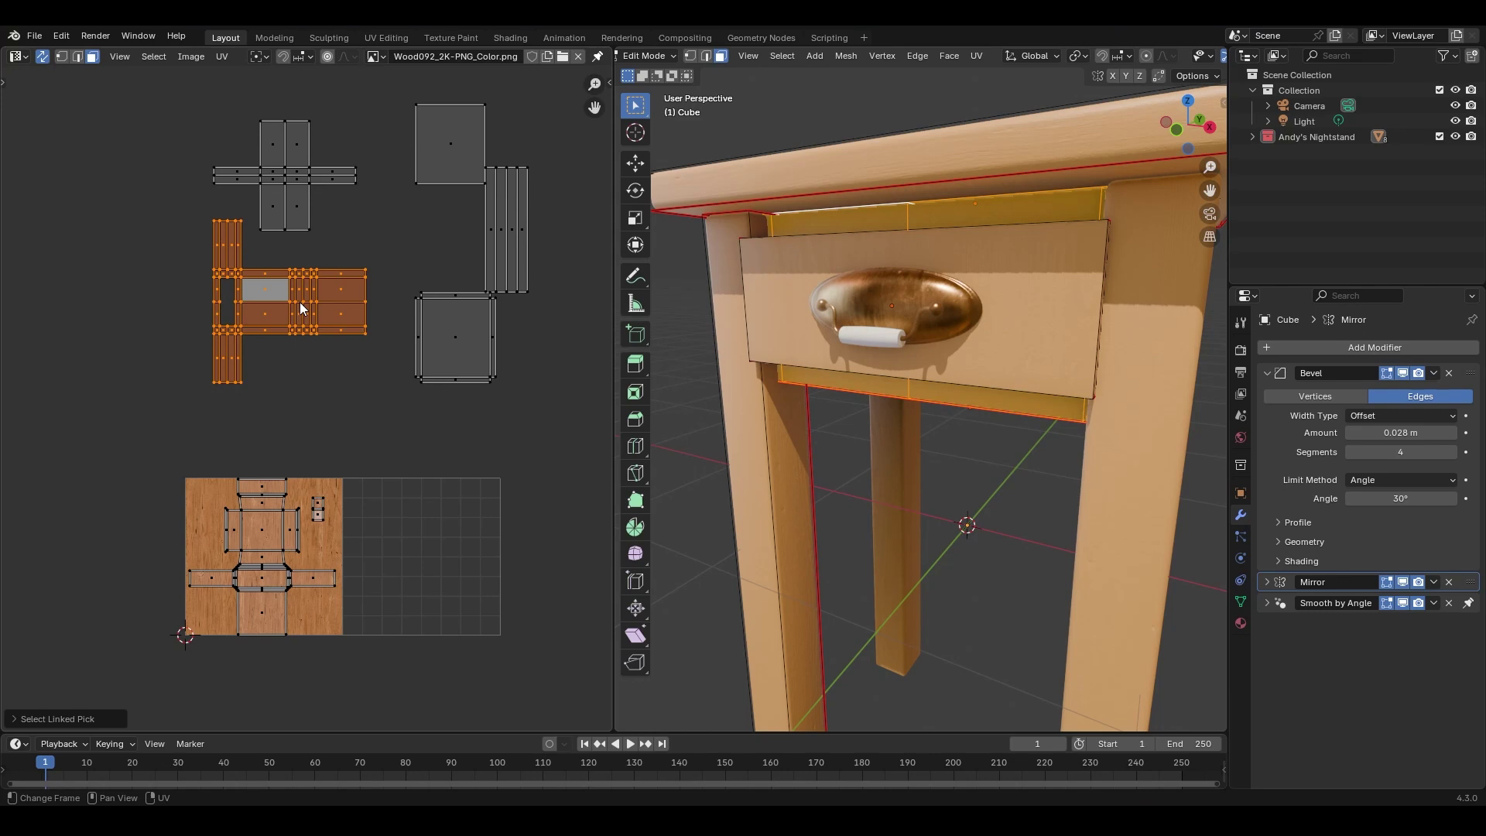
{"action": "left_click", "coordinate": [60, 58]}
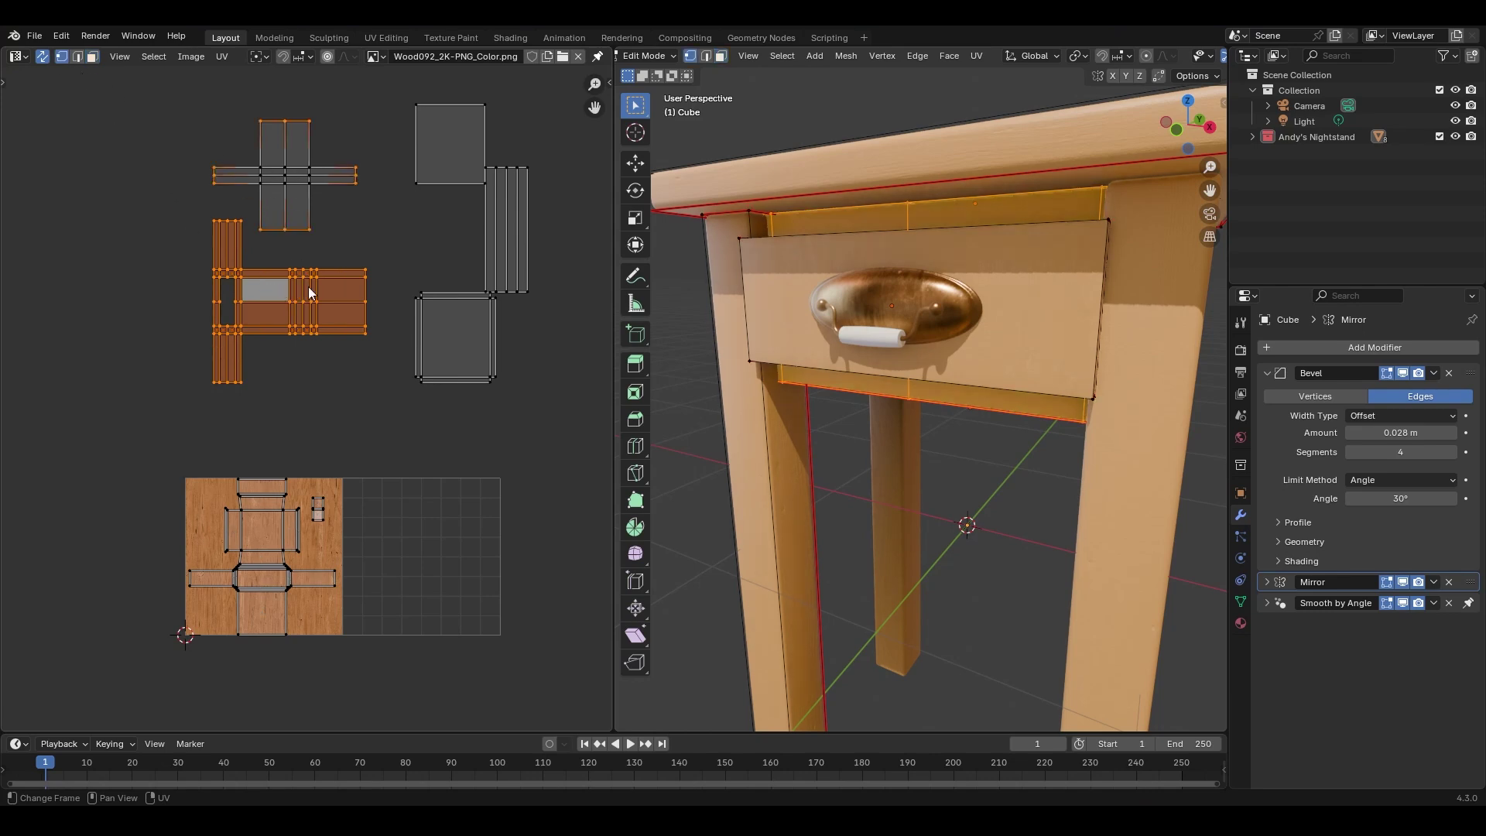
{"action": "key", "text": "g"}
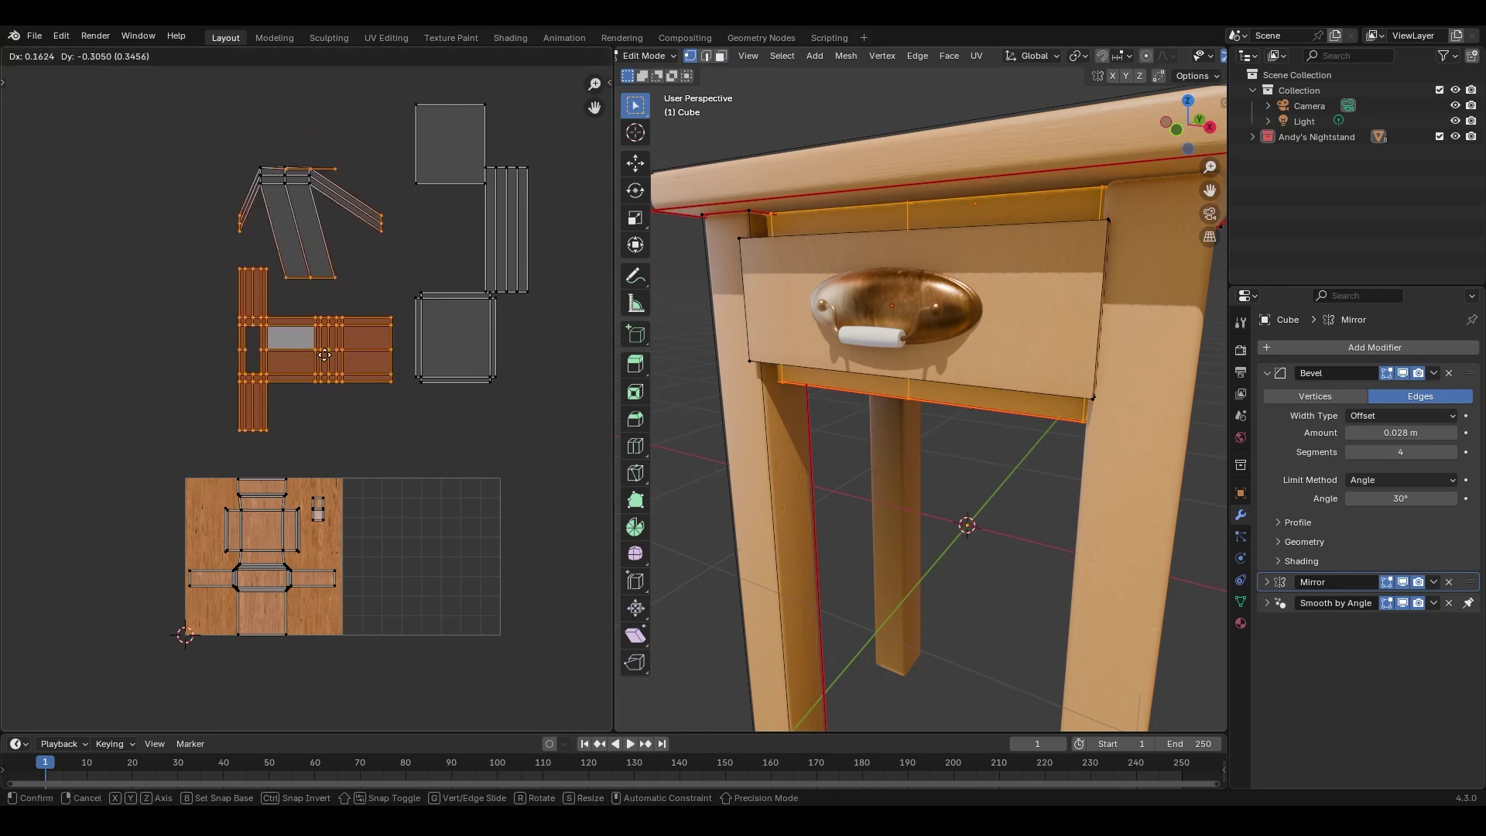
{"action": "key", "text": "Escape"}
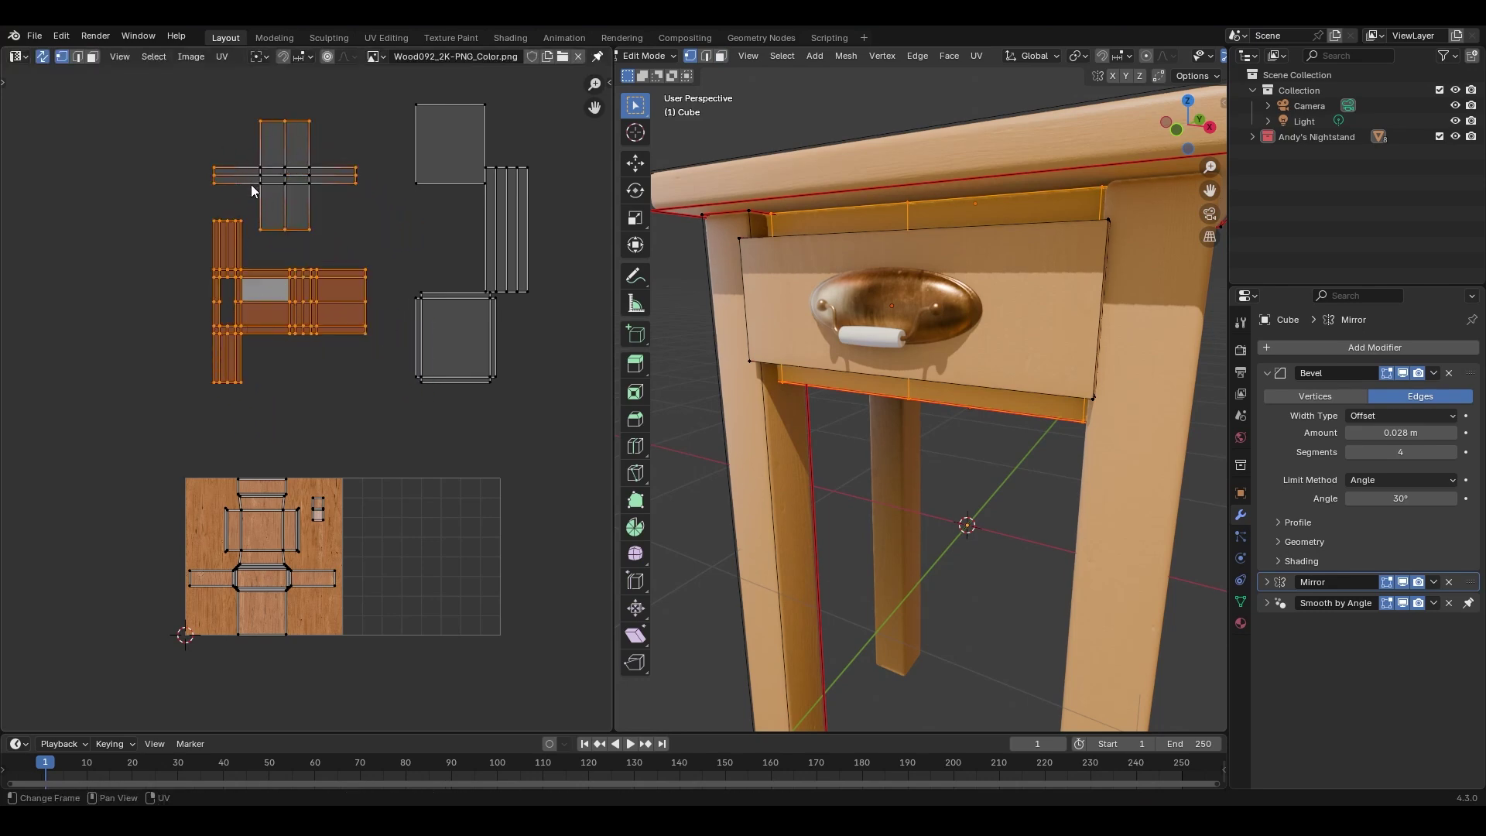
{"action": "left_click", "coordinate": [92, 58]}
Move the drawer frame's linked UV island onto the second UDIM tile.
{"action": "key", "text": "l"}
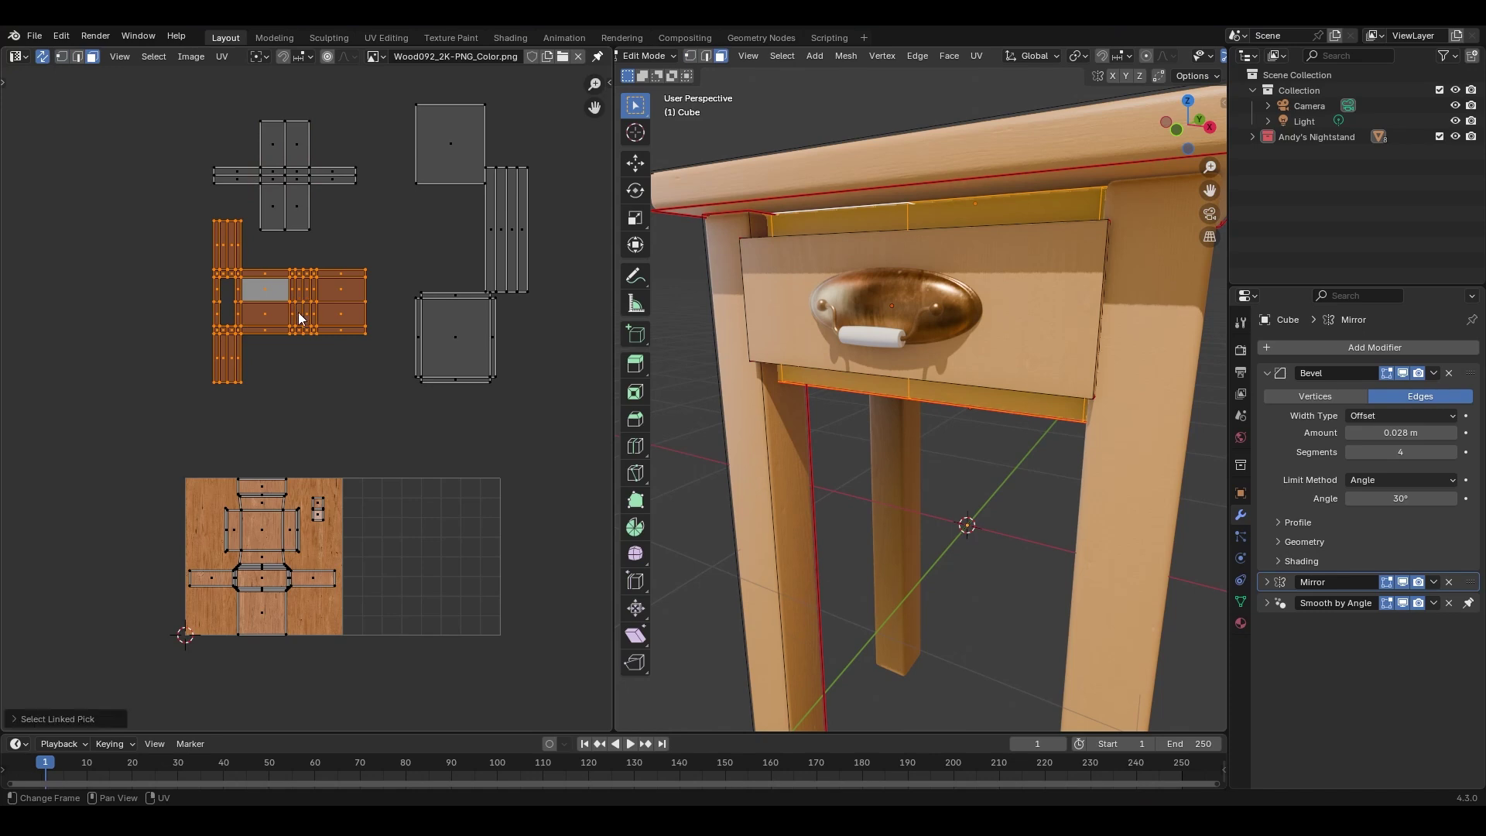
{"action": "key", "text": "g"}
{"action": "key", "text": "Escape"}
{"action": "key", "text": "g"}
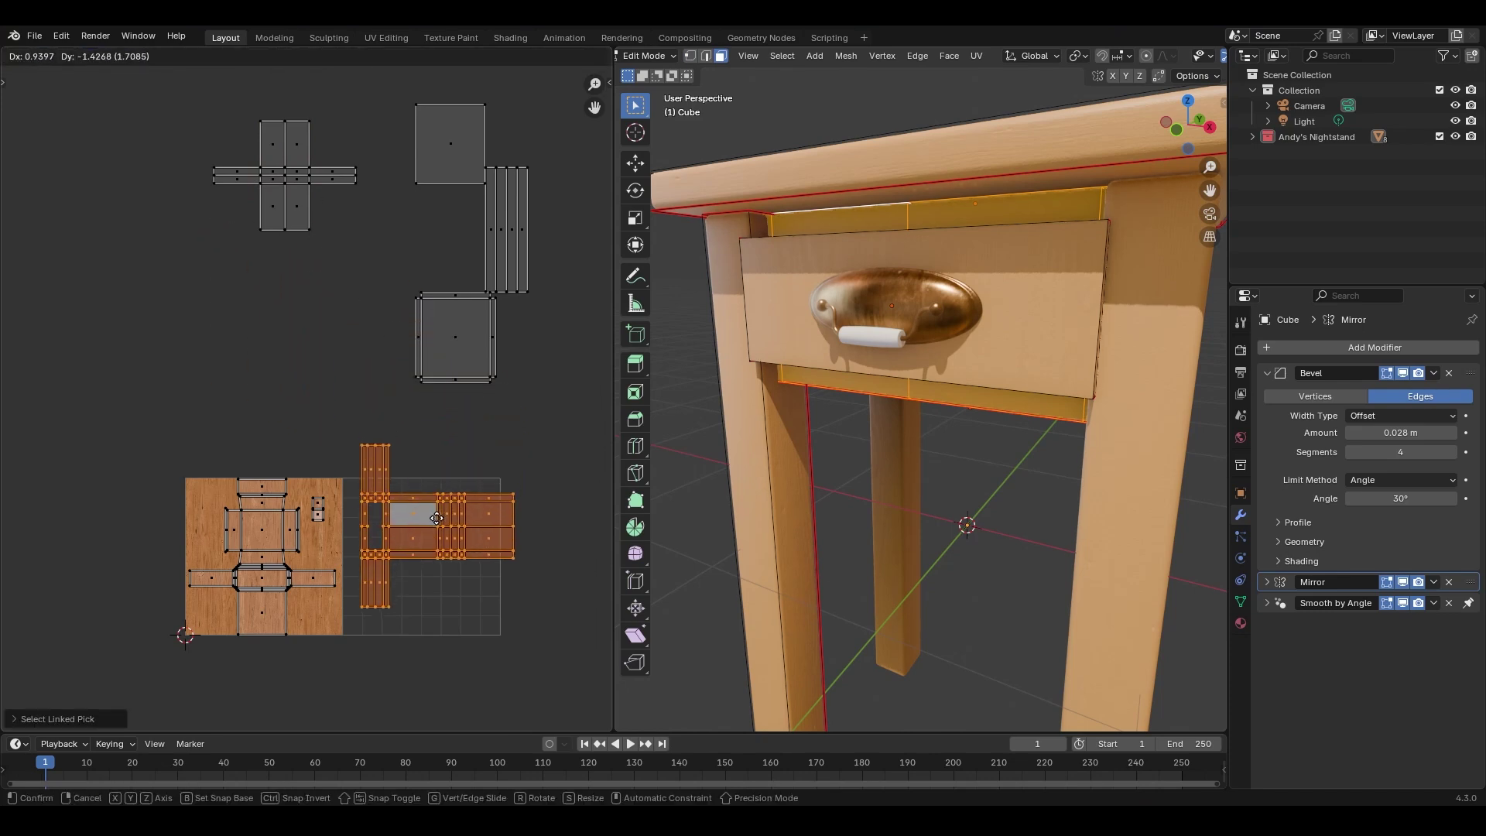
{"action": "left_click", "coordinate": [422, 547]}
Scale the drawer frame's UV island down slightly so it fits inside the second tile's borders.
{"action": "middle_click_drag", "start_coordinate": [459, 665], "coordinate": [420, 525]}
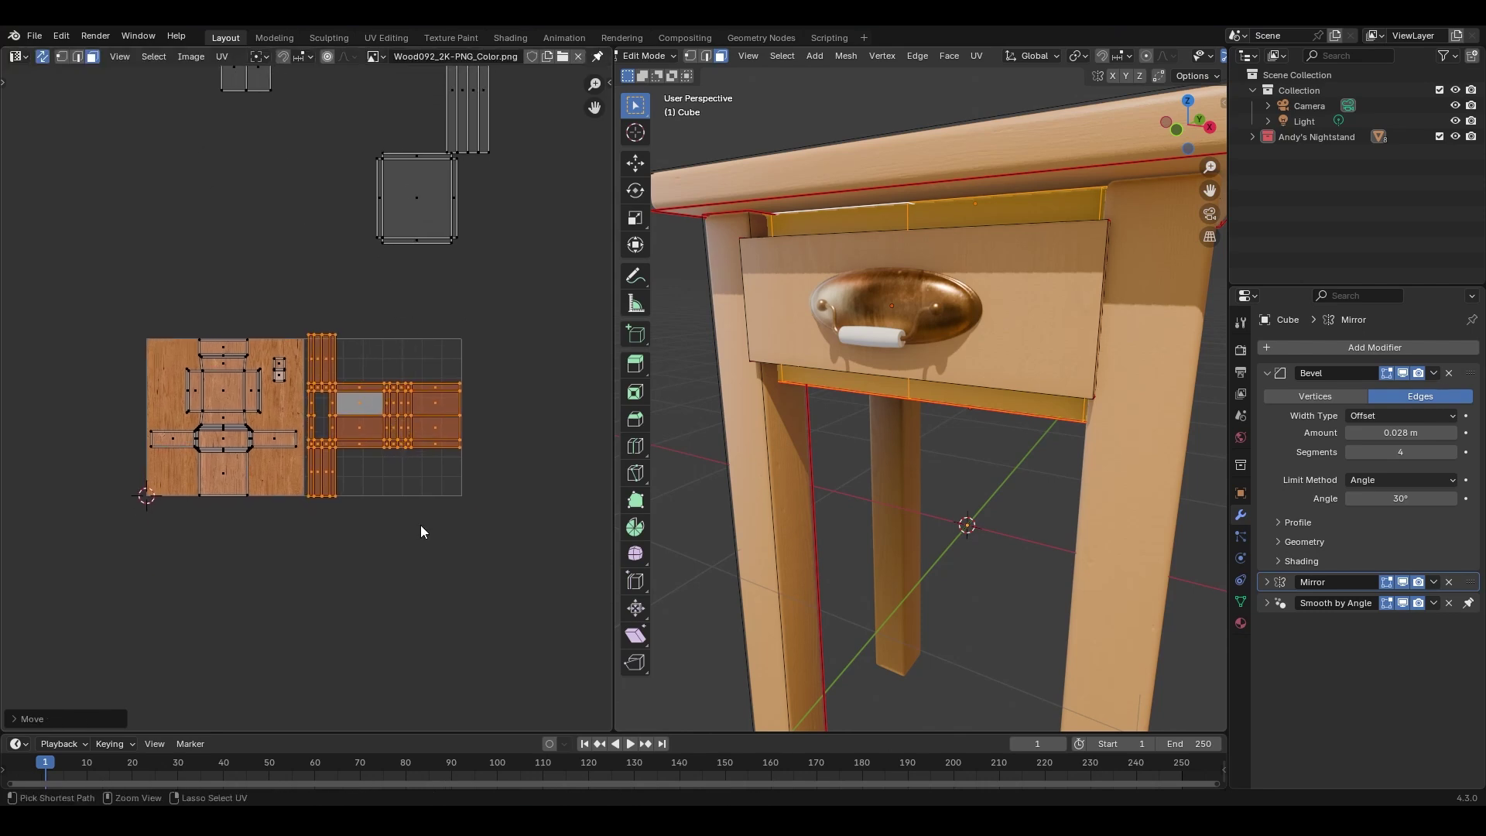
{"action": "scroll", "coordinate": [414, 430], "scroll_direction": "up", "scroll_amount": 4}
{"action": "key", "text": "s"}
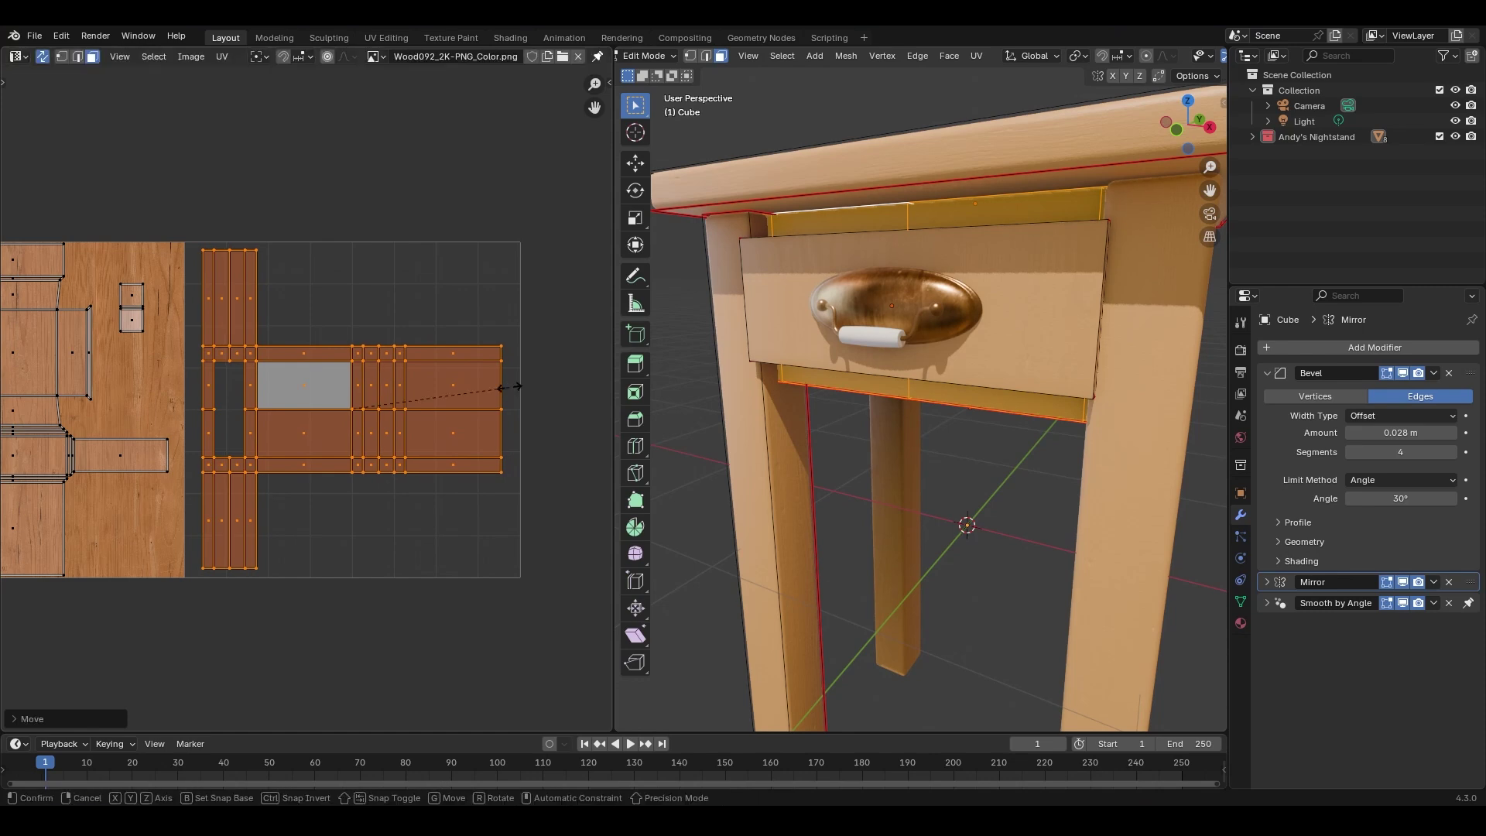
{"action": "left_click", "coordinate": [516, 393]}
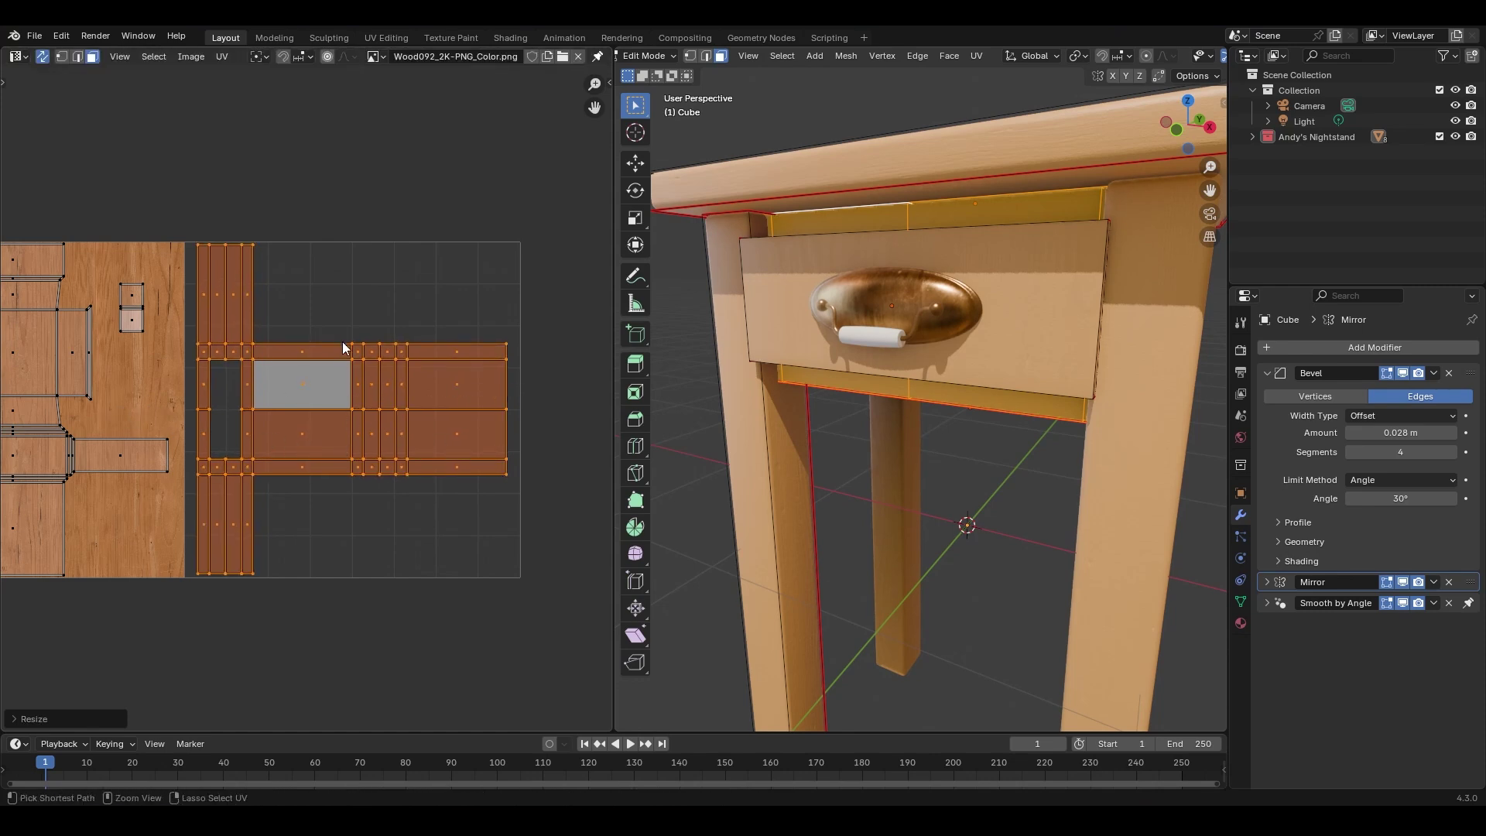
{"action": "scroll", "coordinate": [342, 355], "scroll_direction": "down", "scroll_amount": 4}
{"action": "middle_click_drag", "start_coordinate": [385, 396], "coordinate": [391, 494]}
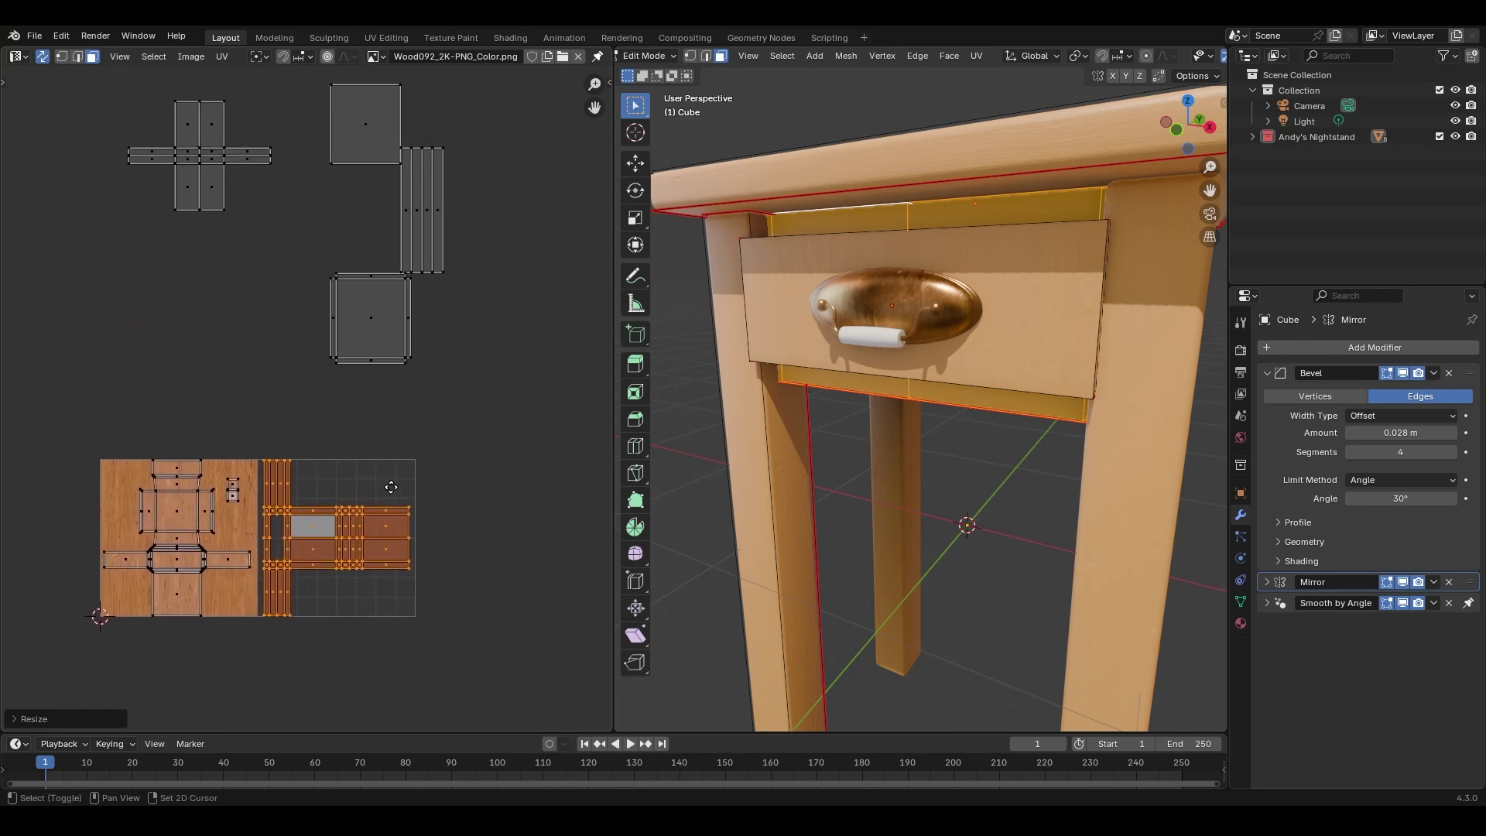
{"action": "middle_click_drag", "start_coordinate": [485, 500], "coordinate": [467, 499]}
{"action": "scroll", "coordinate": [537, 59], "scroll_direction": "down", "scroll_amount": 4}
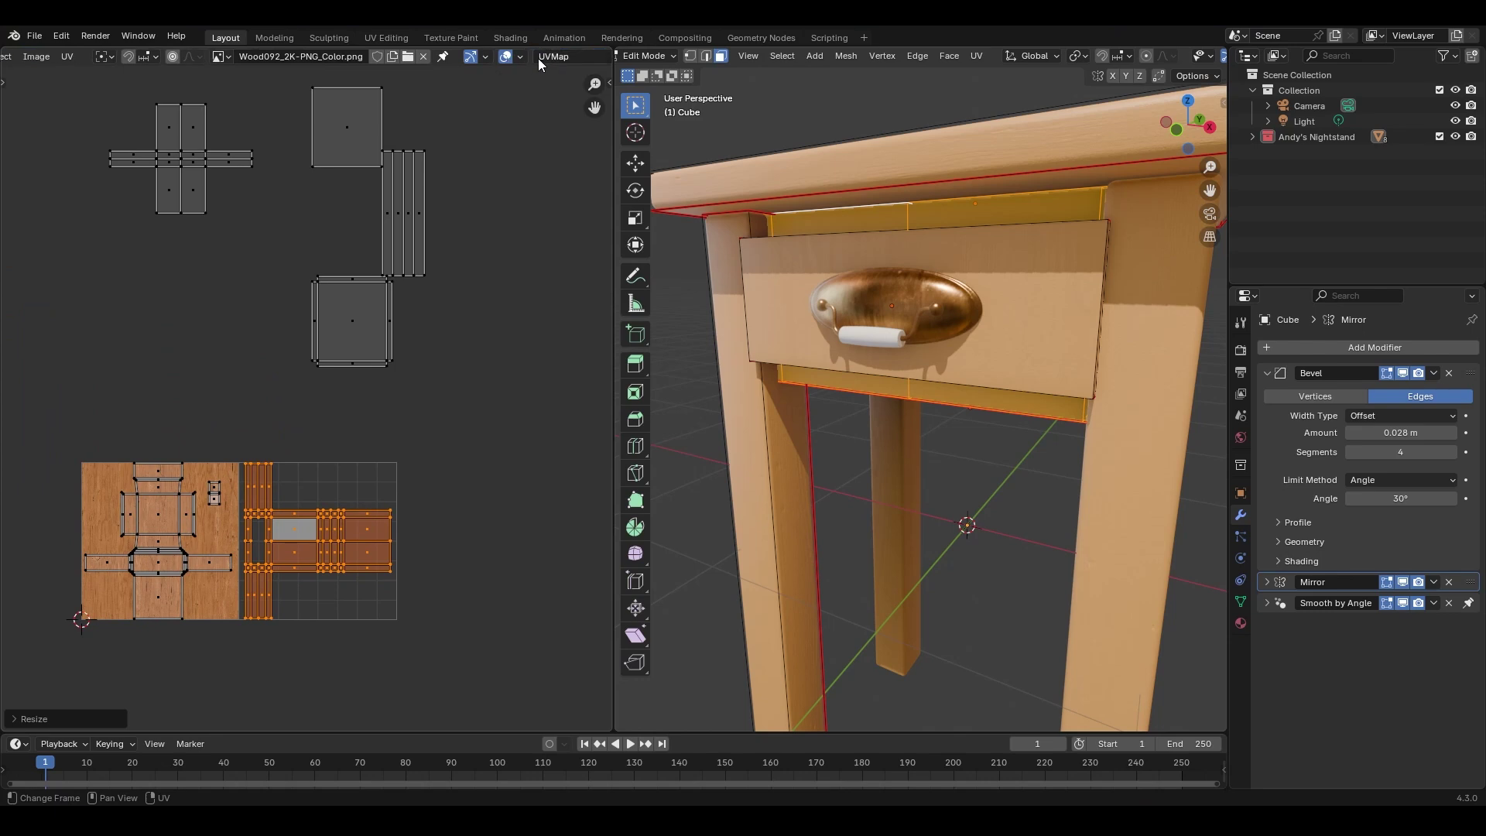
Extend the UV grid to three tiles wide and clear the current UV selection.
{"action": "left_click", "coordinate": [518, 57]}
{"action": "left_click", "coordinate": [612, 169]}
{"action": "left_click", "coordinate": [467, 504]}
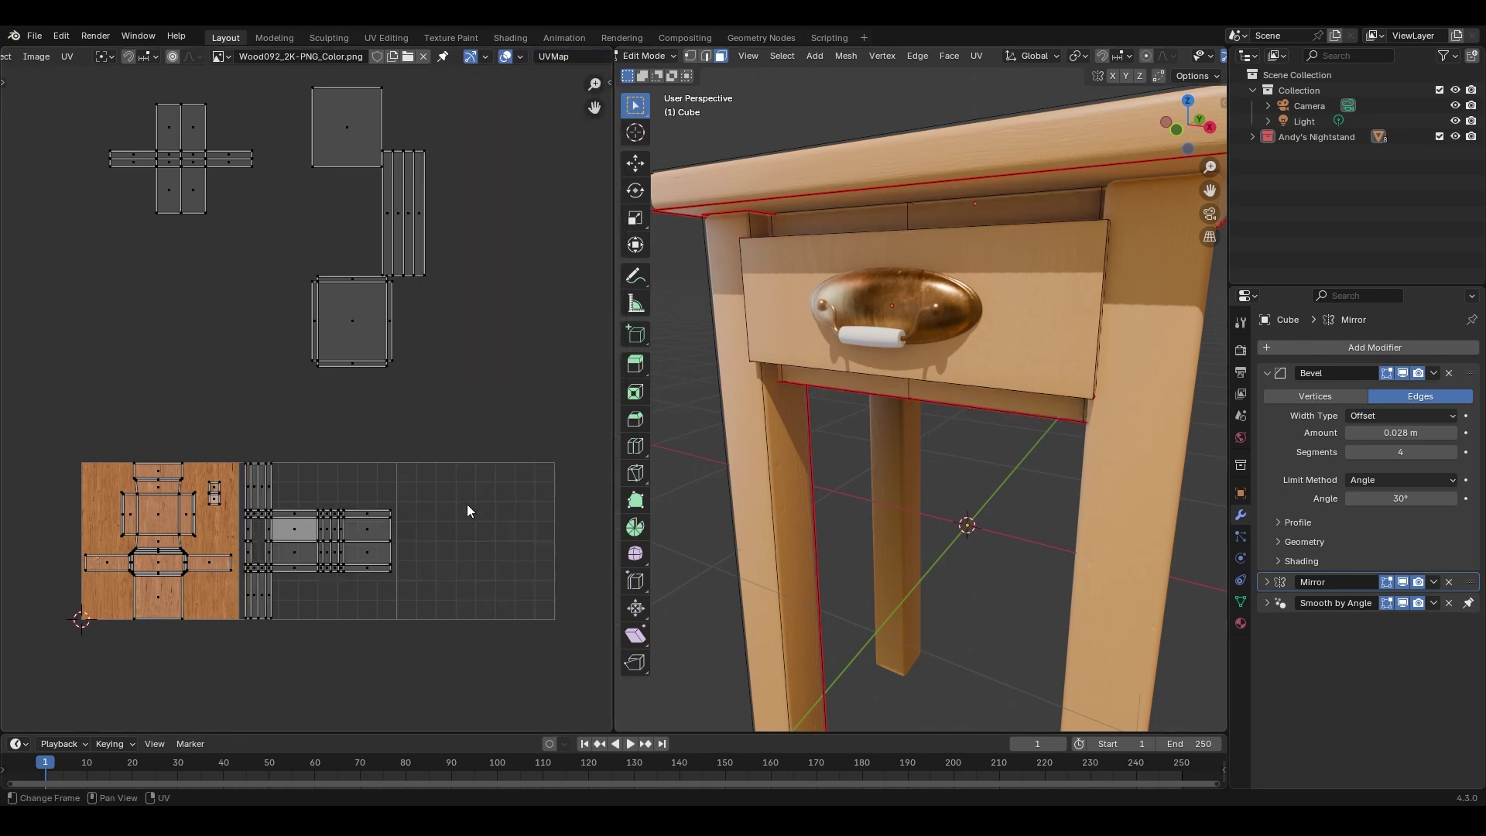
Move the tabletop's linked UV island into the upper-left corner of the third UDIM tile.
{"action": "key", "text": "l"}
{"action": "key", "text": "g"}
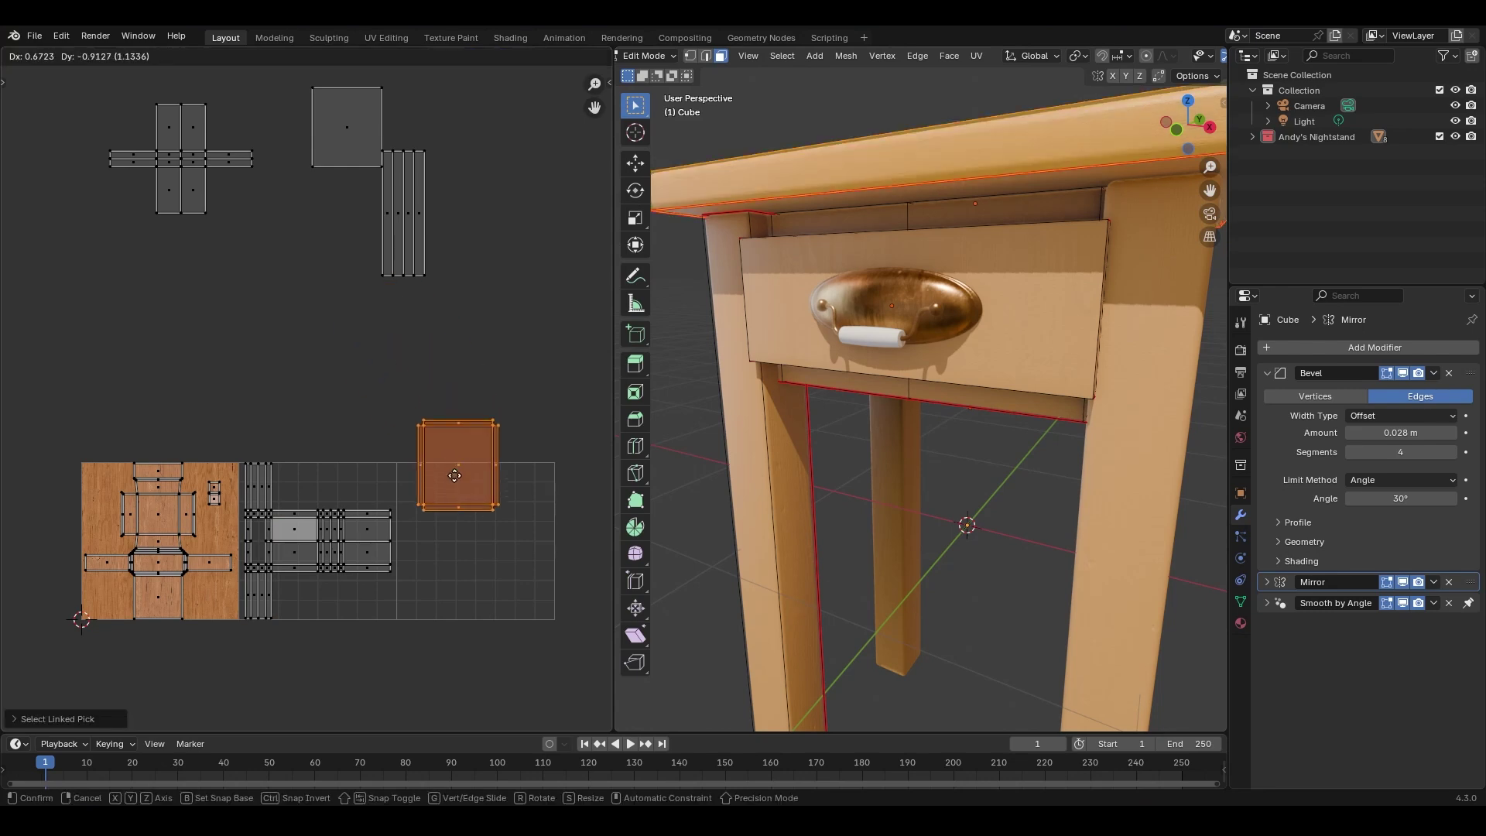
{"action": "left_click", "coordinate": [437, 521]}
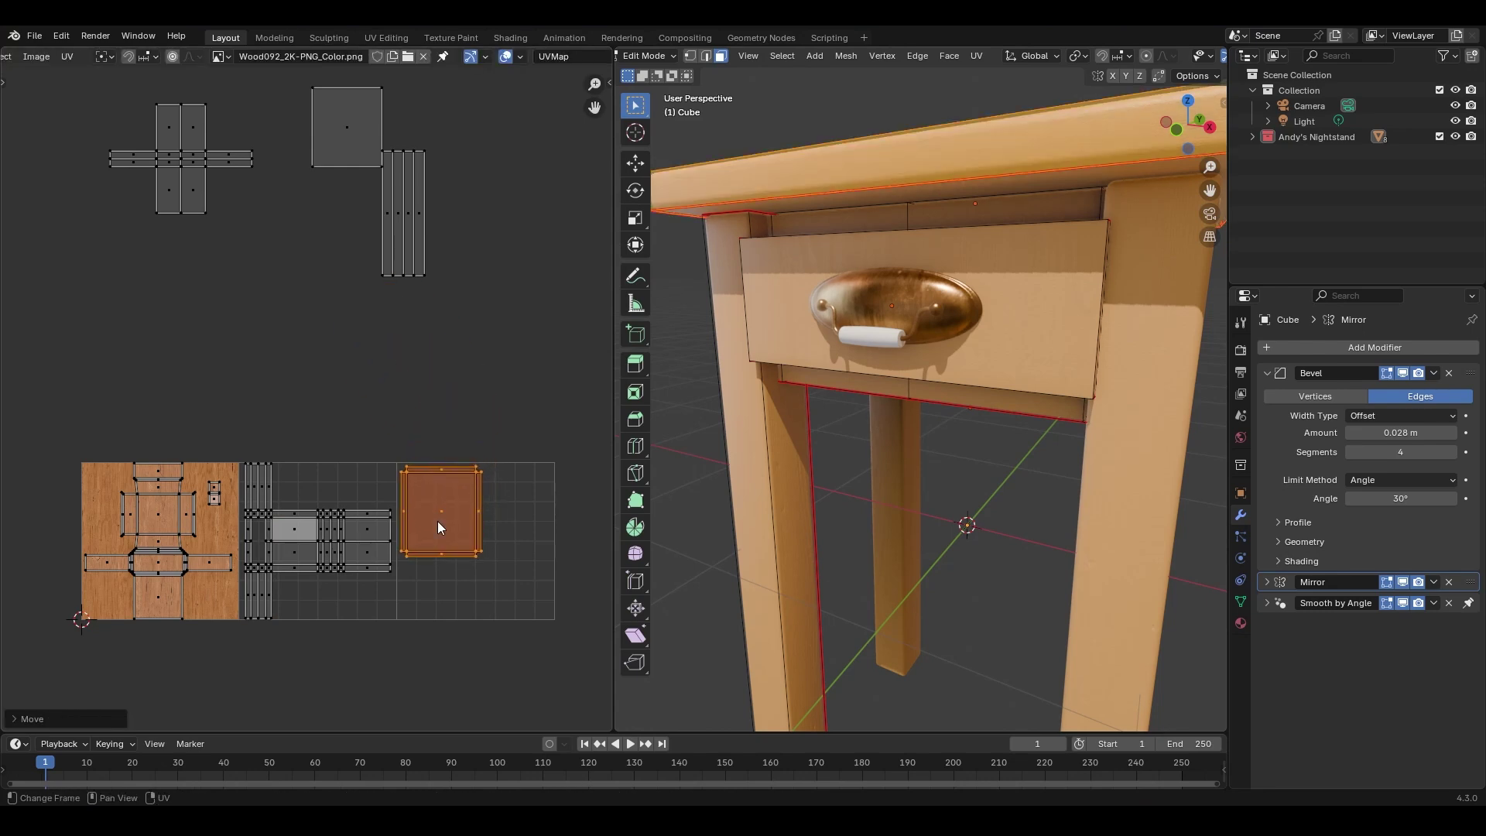
Move the tabletop underside's single-face UV island into the lower-right corner of the third tile.
{"action": "left_click", "coordinate": [329, 141]}
{"action": "key", "text": "g"}
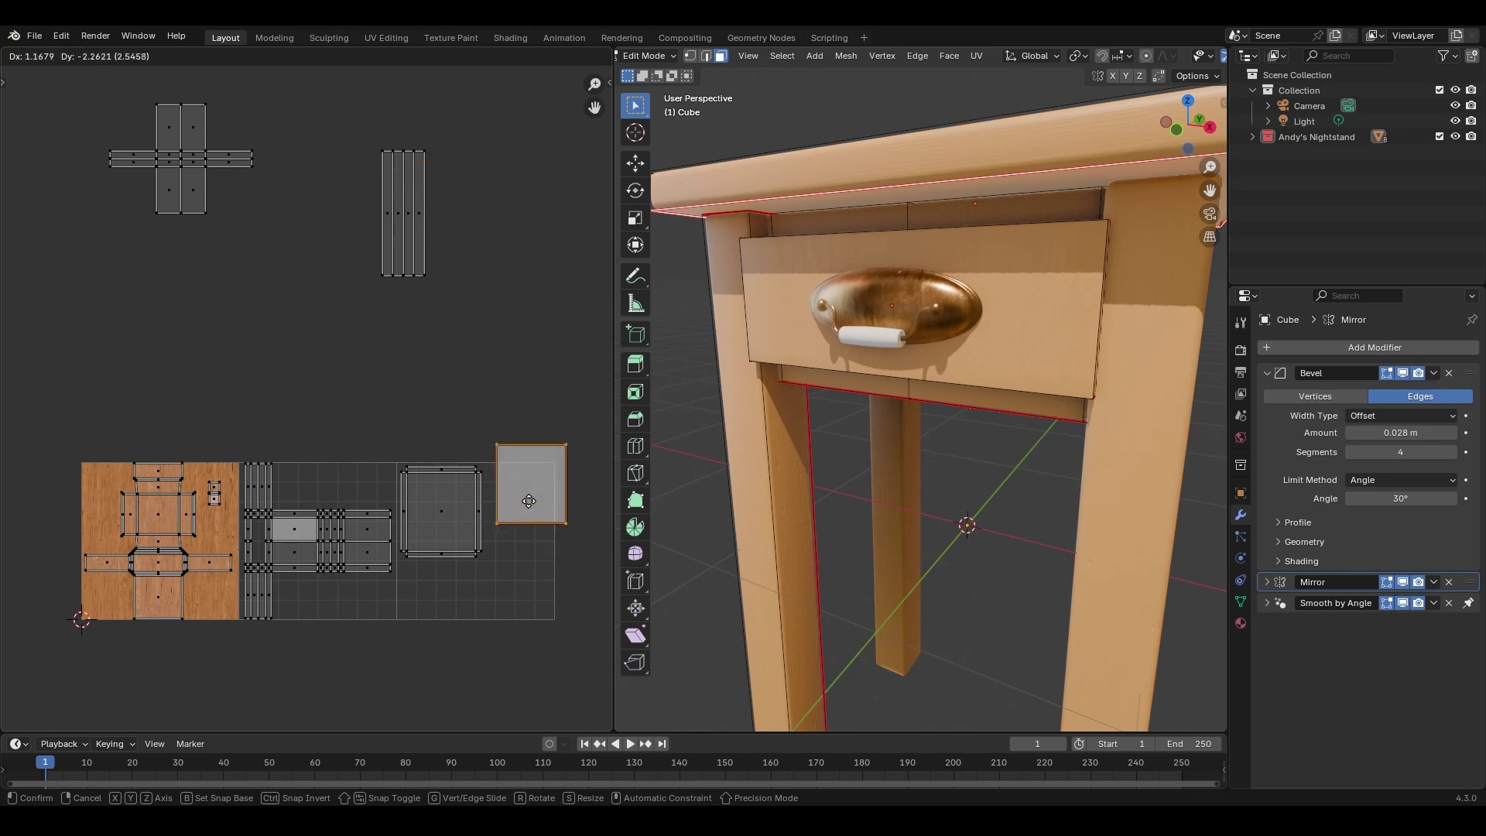
{"action": "left_click", "coordinate": [518, 581]}
{"action": "middle_click_drag", "start_coordinate": [520, 572], "coordinate": [504, 407], "text": "ctrl"}
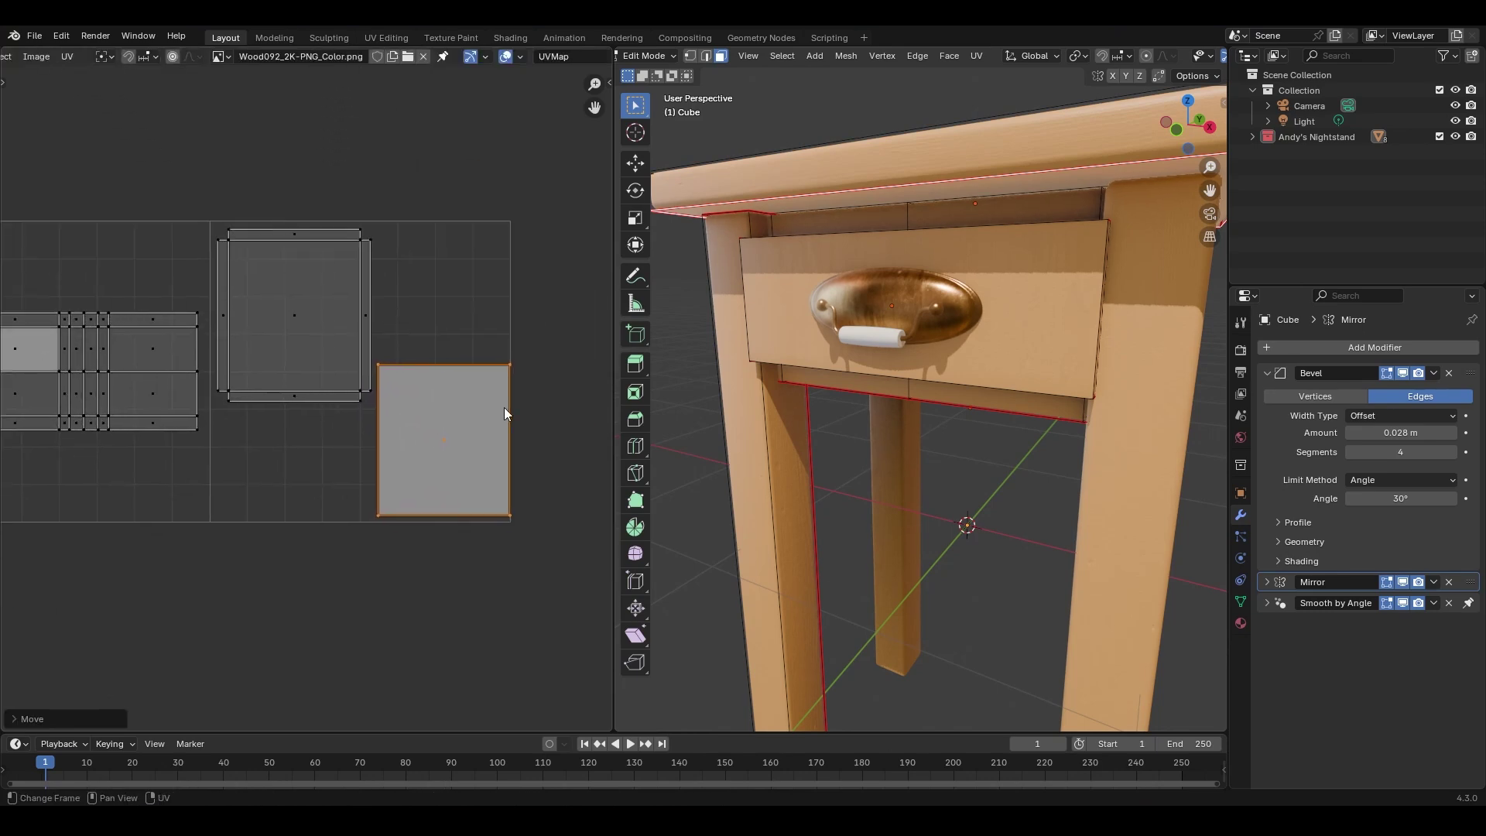
Nudge the tabletop and underside islands so both sit inside the third tile's borders without overlapping.
{"action": "left_click", "coordinate": [319, 315]}
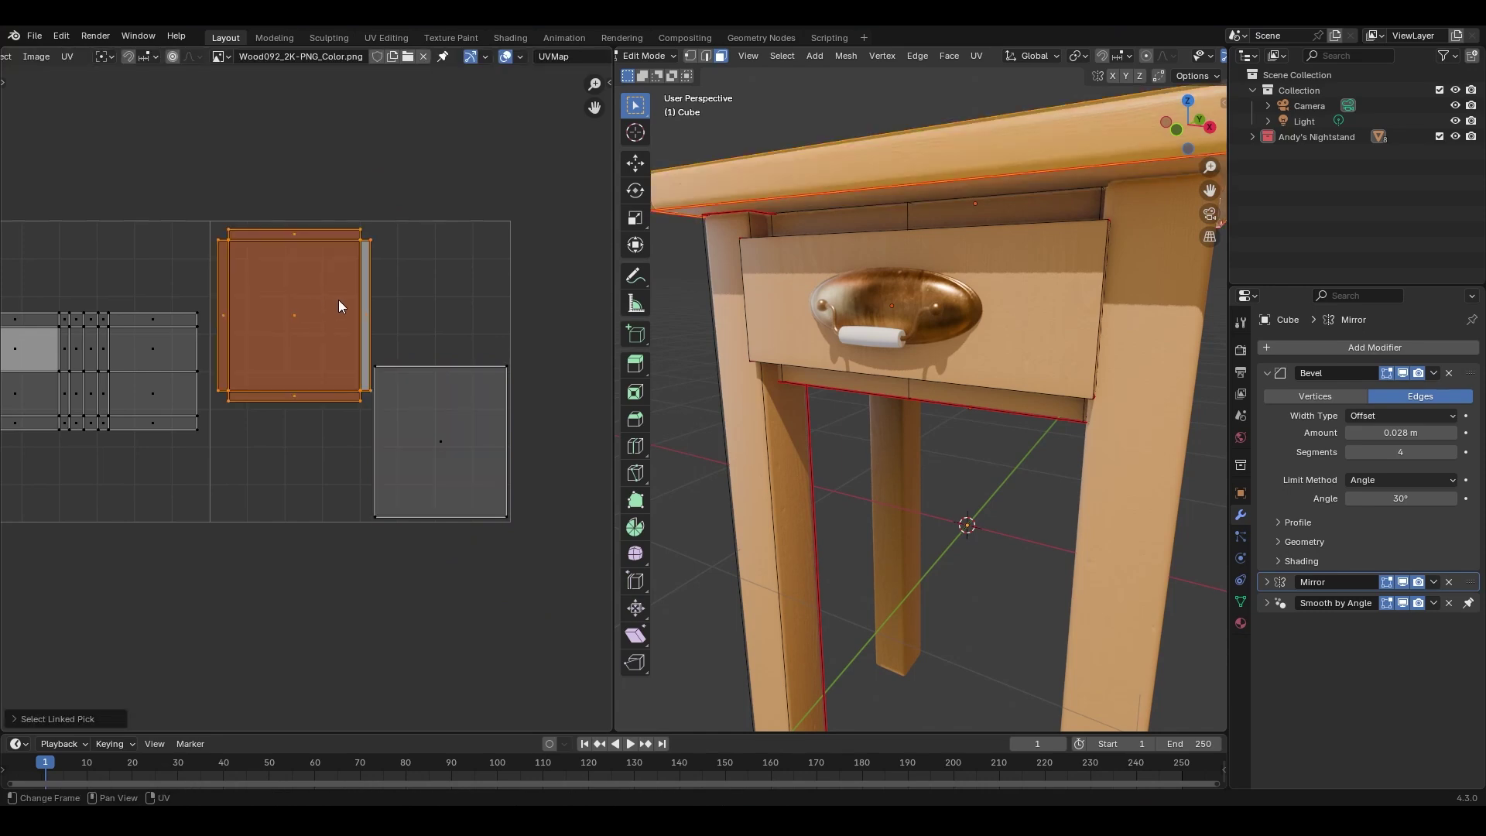
{"action": "left_click", "coordinate": [447, 412]}
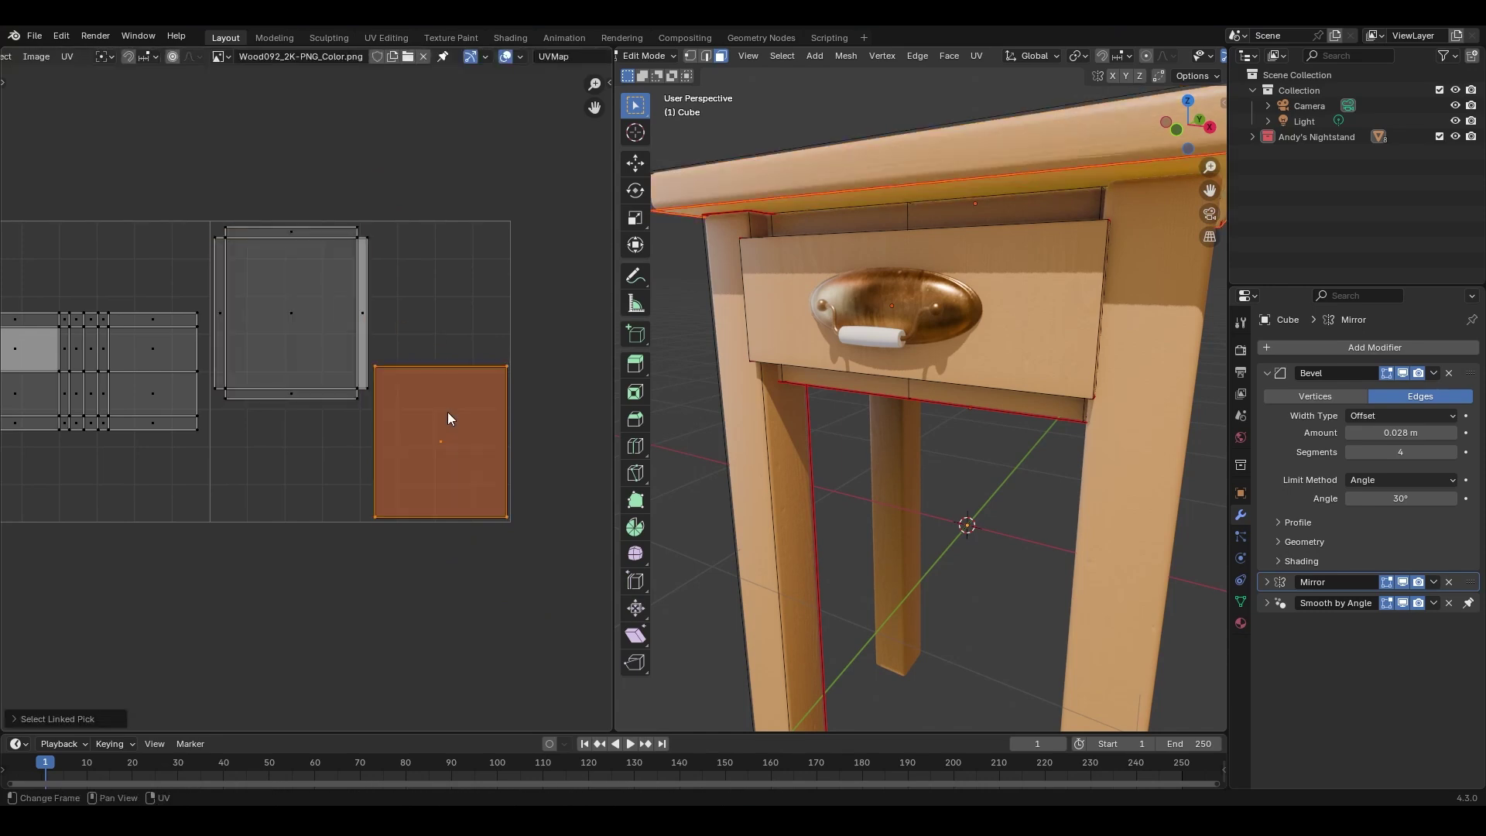
{"action": "key", "text": "g"}
{"action": "left_click", "coordinate": [484, 378]}
Extend the UV grid to four tiles wide.
{"action": "left_click", "coordinate": [438, 198]}
{"action": "scroll", "coordinate": [431, 175], "scroll_direction": "down", "scroll_amount": 4}
{"action": "middle_click_drag", "start_coordinate": [407, 277], "coordinate": [419, 308], "text": "shift"}
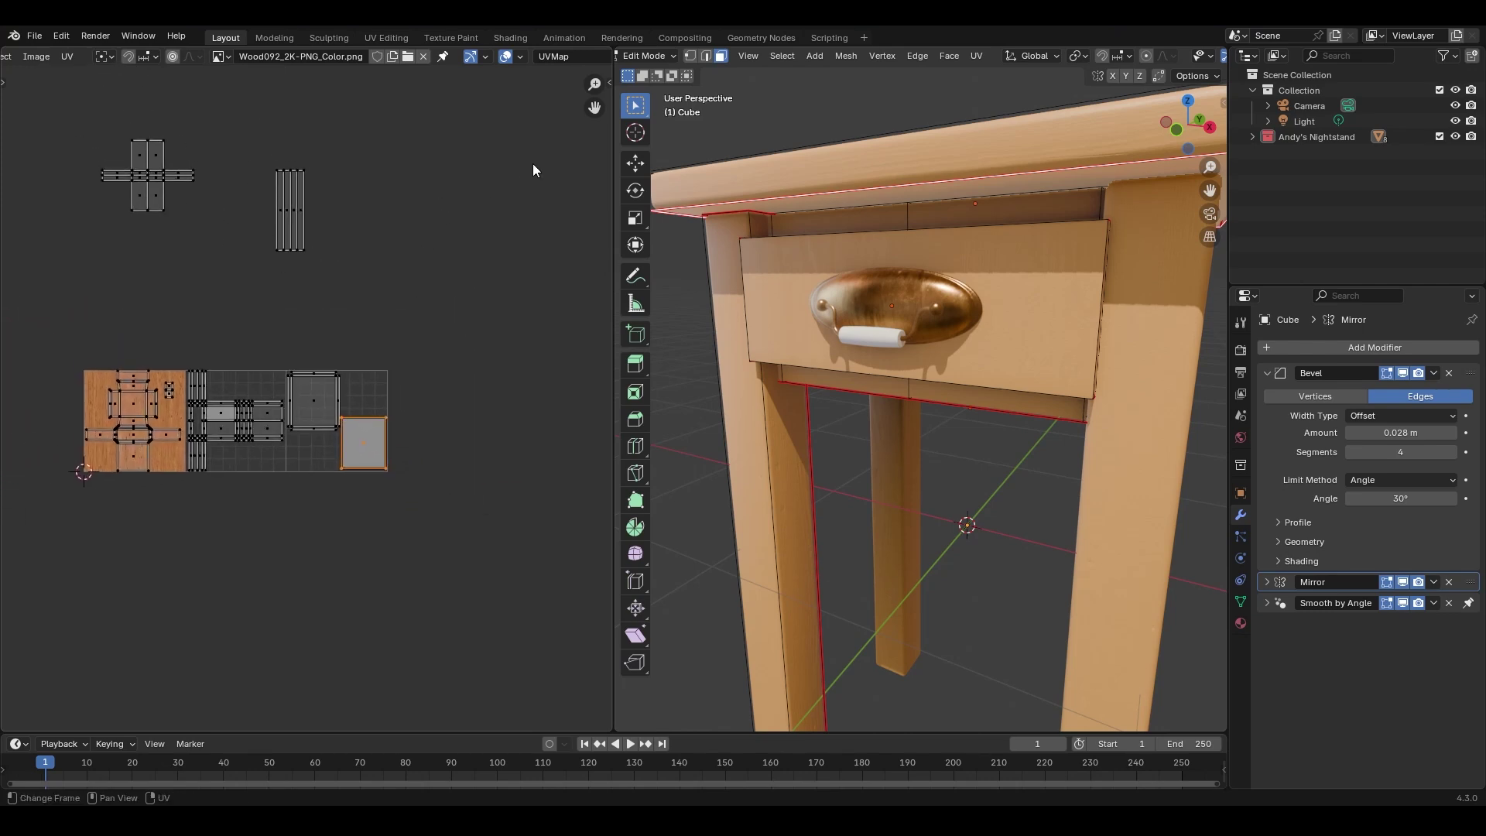
{"action": "scroll", "coordinate": [549, 55], "scroll_direction": "down", "scroll_amount": 1}
{"action": "left_click", "coordinate": [491, 58]}
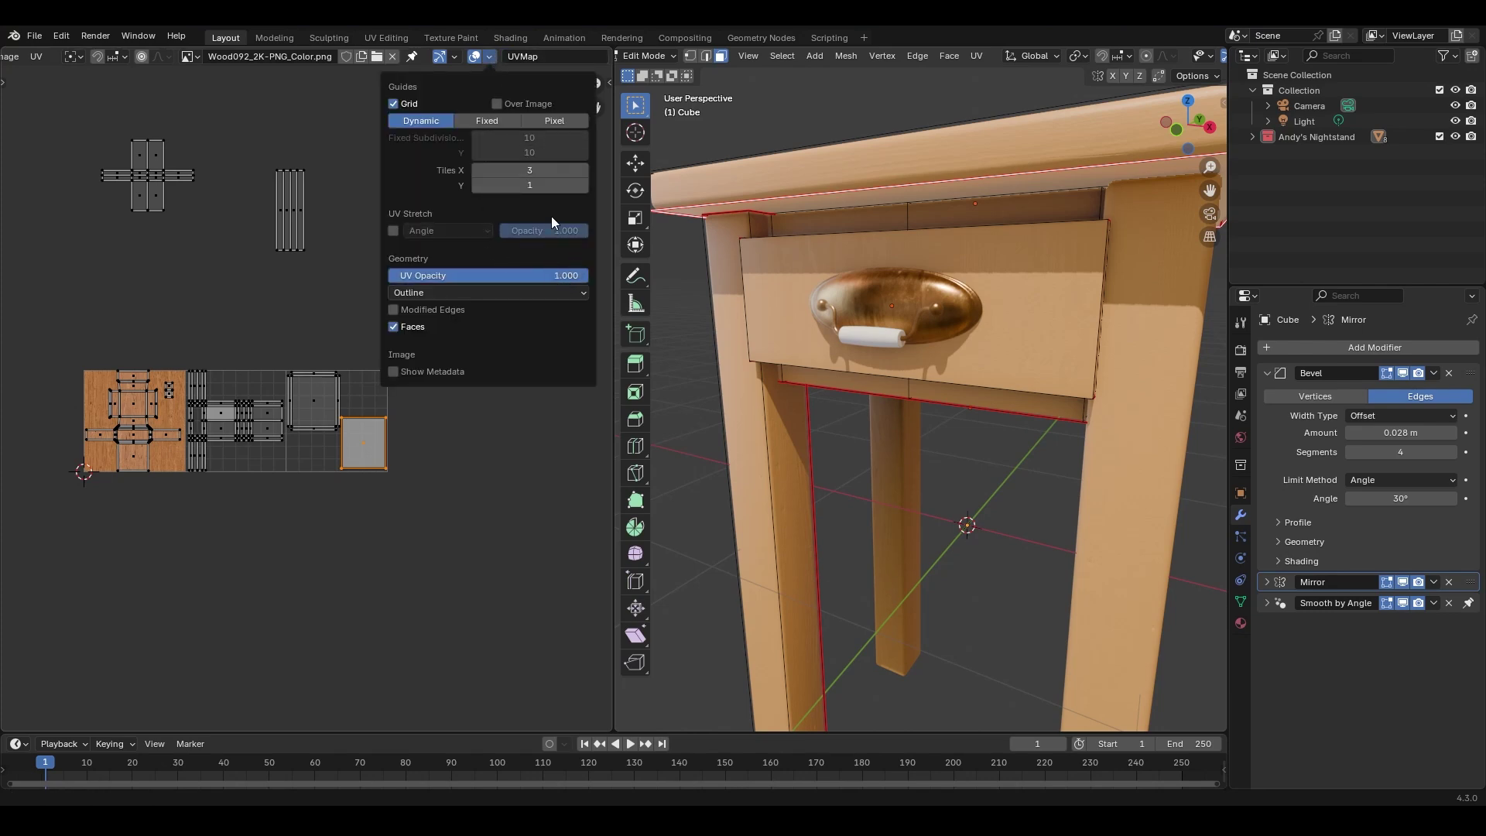
{"action": "left_click", "coordinate": [582, 171]}
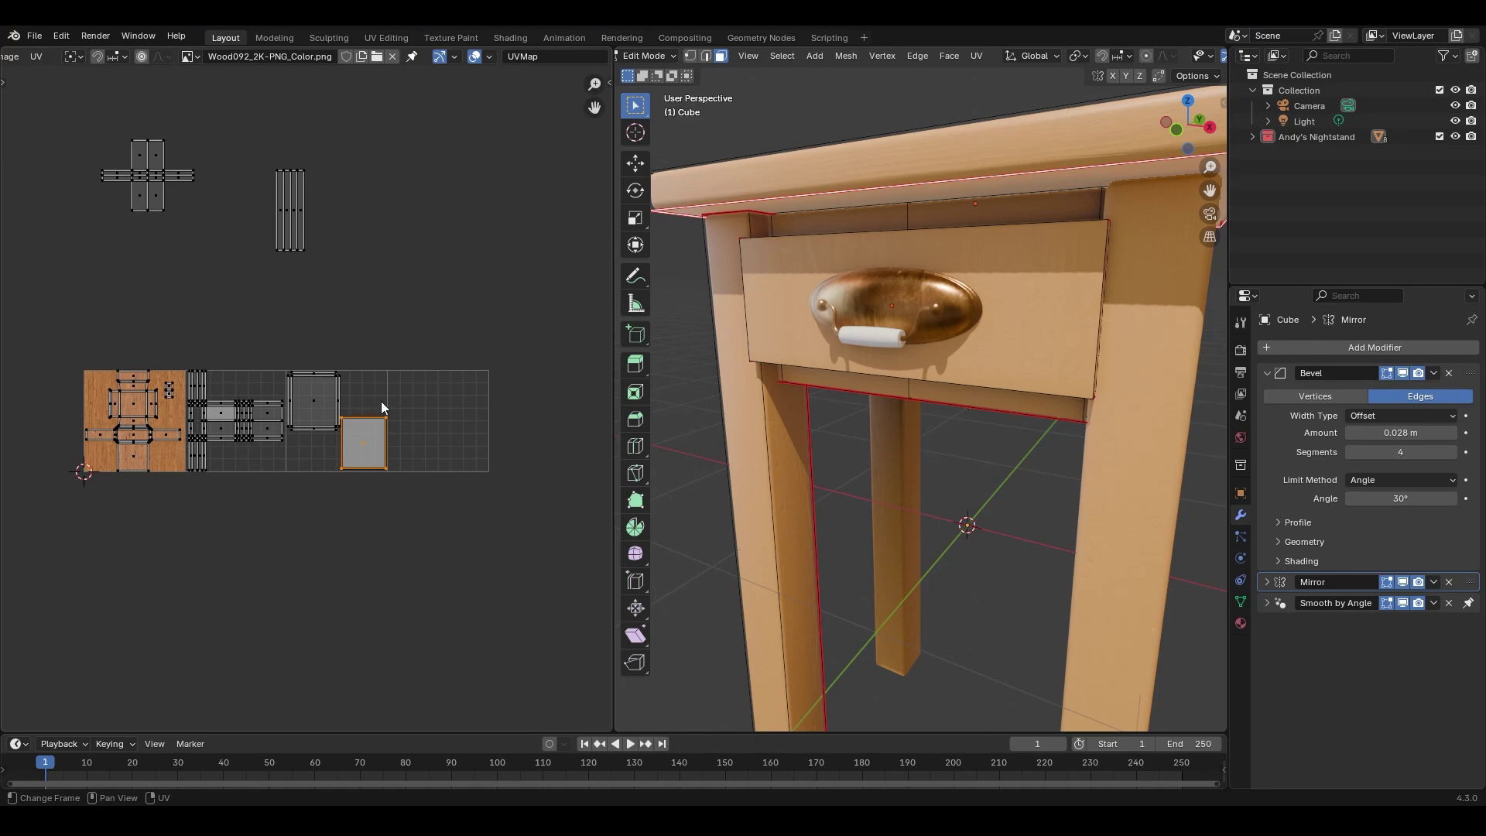
Select only the cross-shaped linked UV island and move it onto the fourth UDIM tile.
{"action": "left_click", "coordinate": [337, 333]}
{"action": "key", "text": "l"}
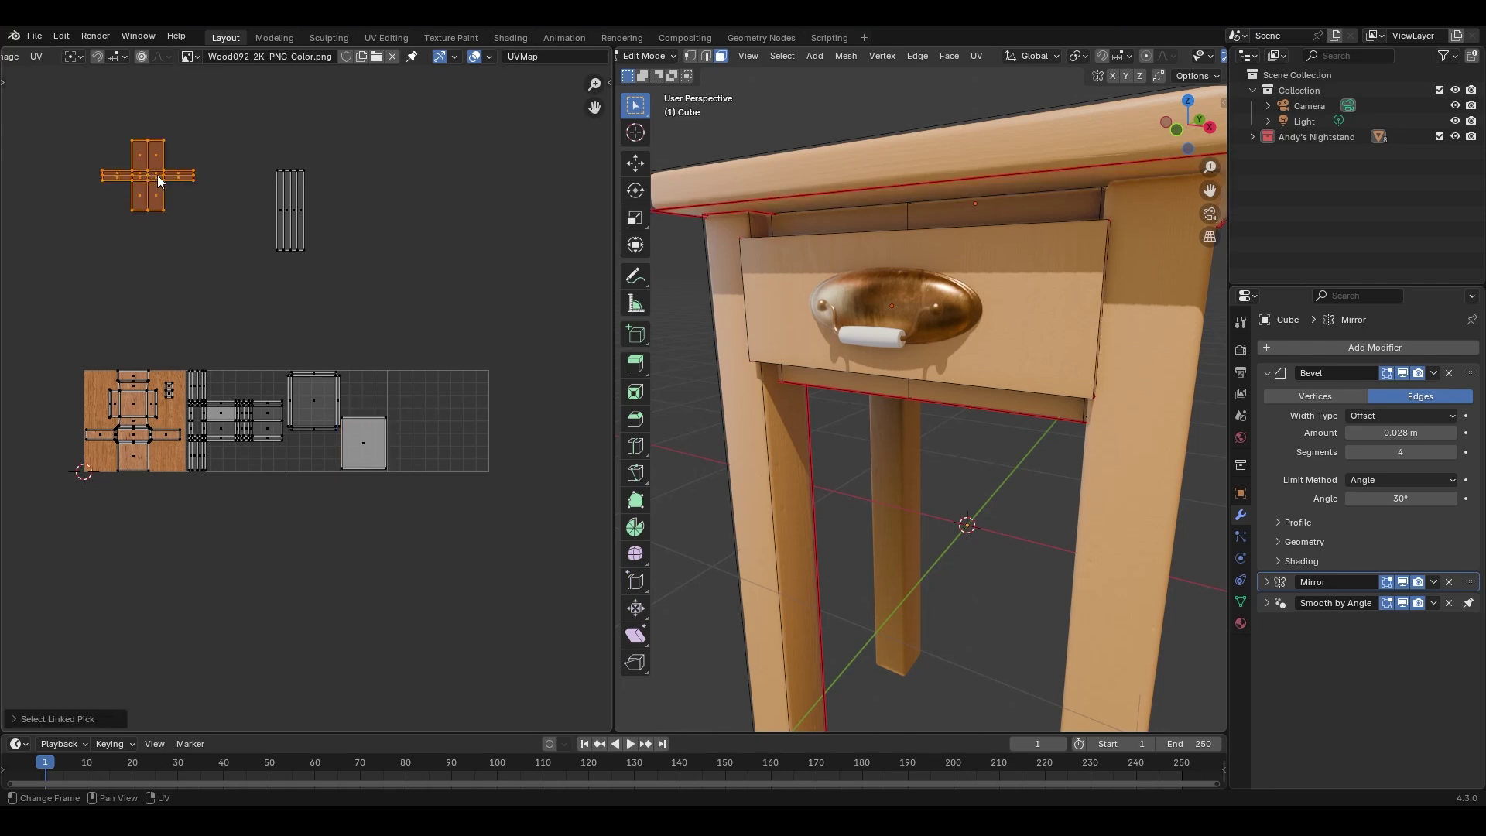
{"action": "key", "text": "g"}
{"action": "left_click", "coordinate": [448, 412]}
{"action": "middle_click_drag", "start_coordinate": [448, 411], "coordinate": [402, 339], "text": "ctrl"}
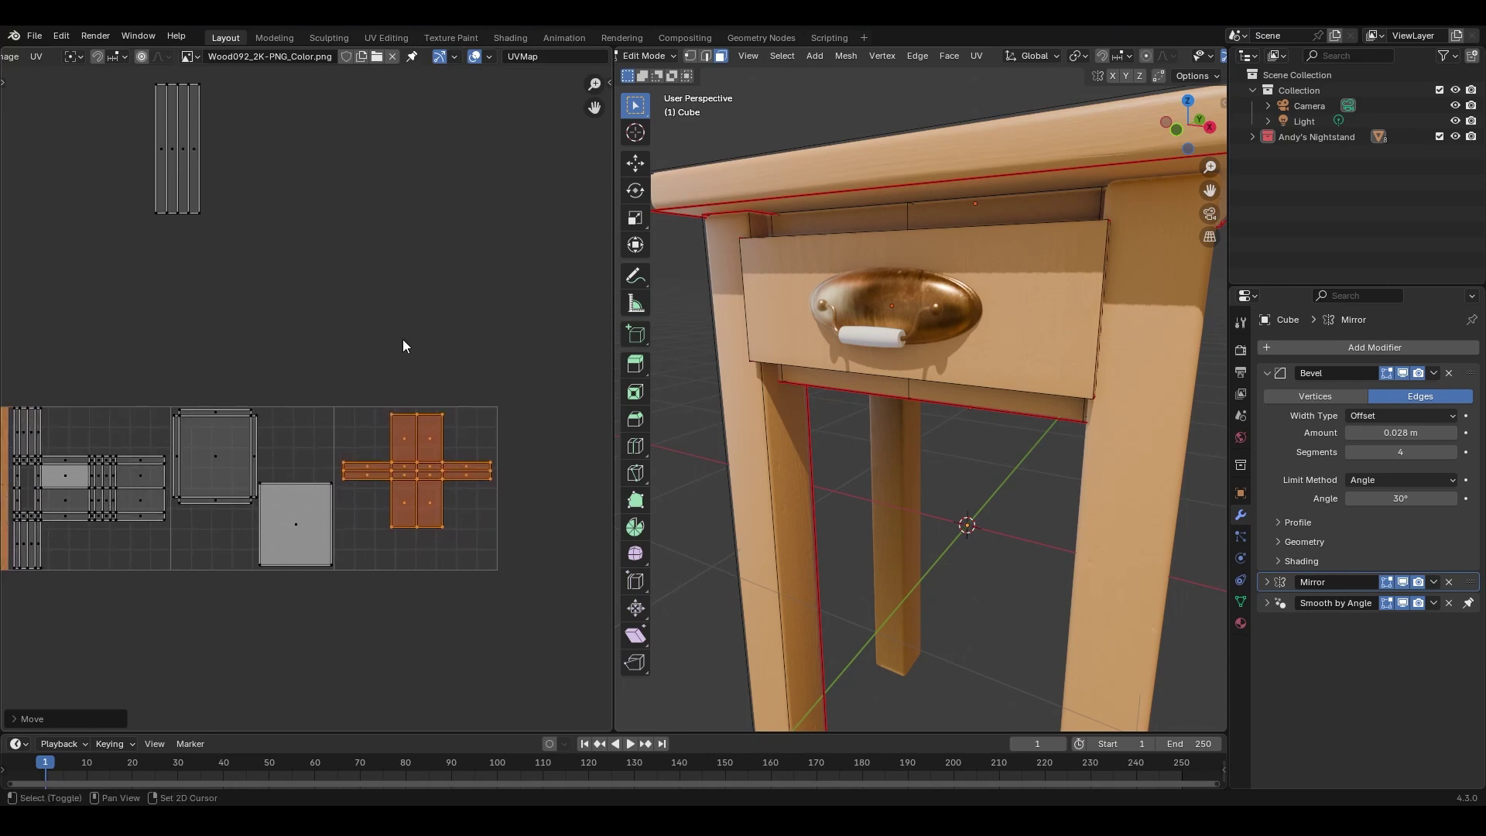
Select only the leg's four-strip UV island and move it just above the fourth tile.
{"action": "left_click", "coordinate": [402, 339]}
{"action": "key", "text": "l"}
{"action": "key", "text": "g"}
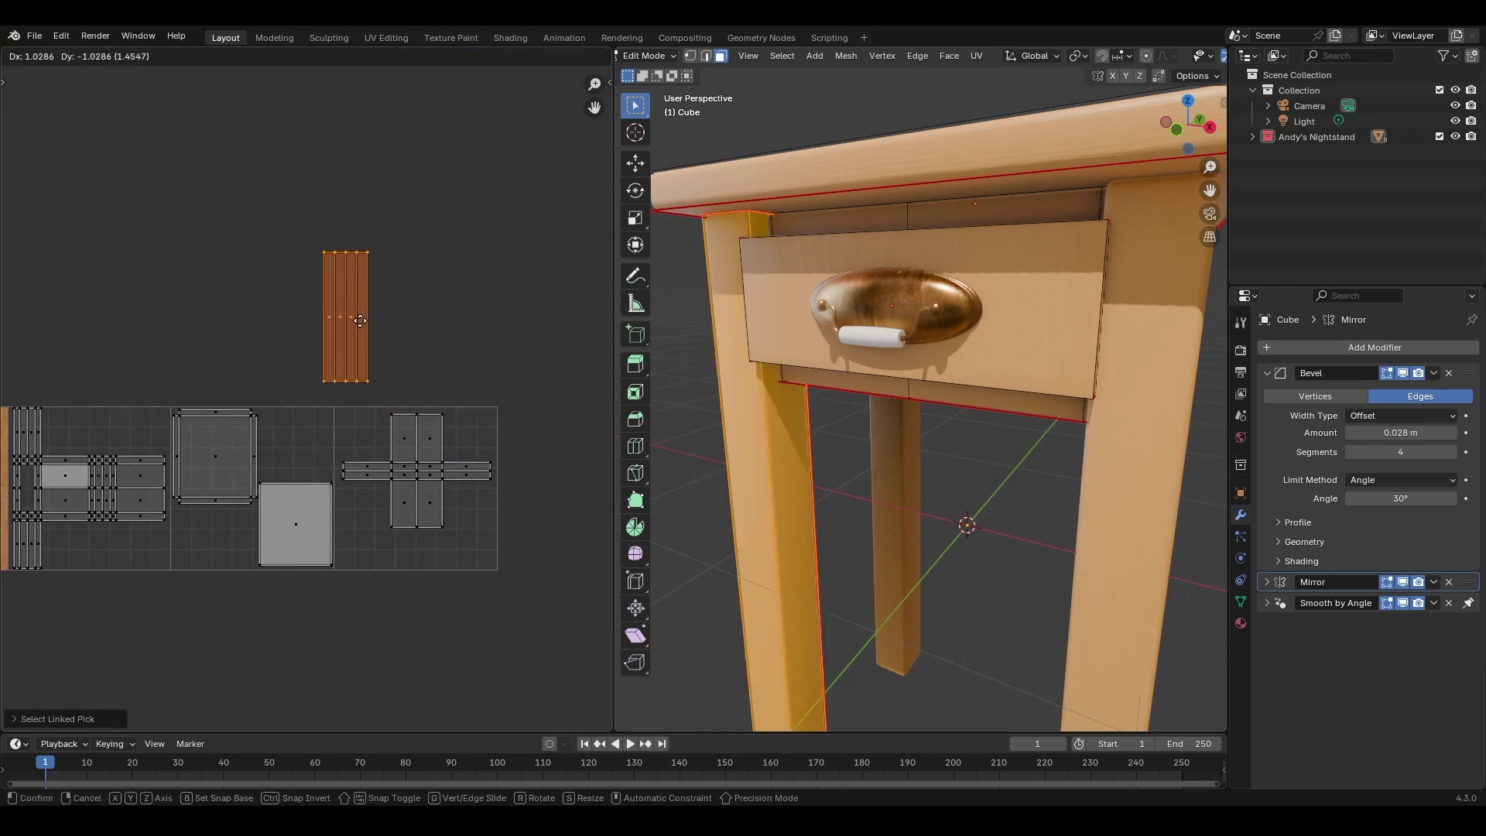
{"action": "left_click", "coordinate": [372, 310]}
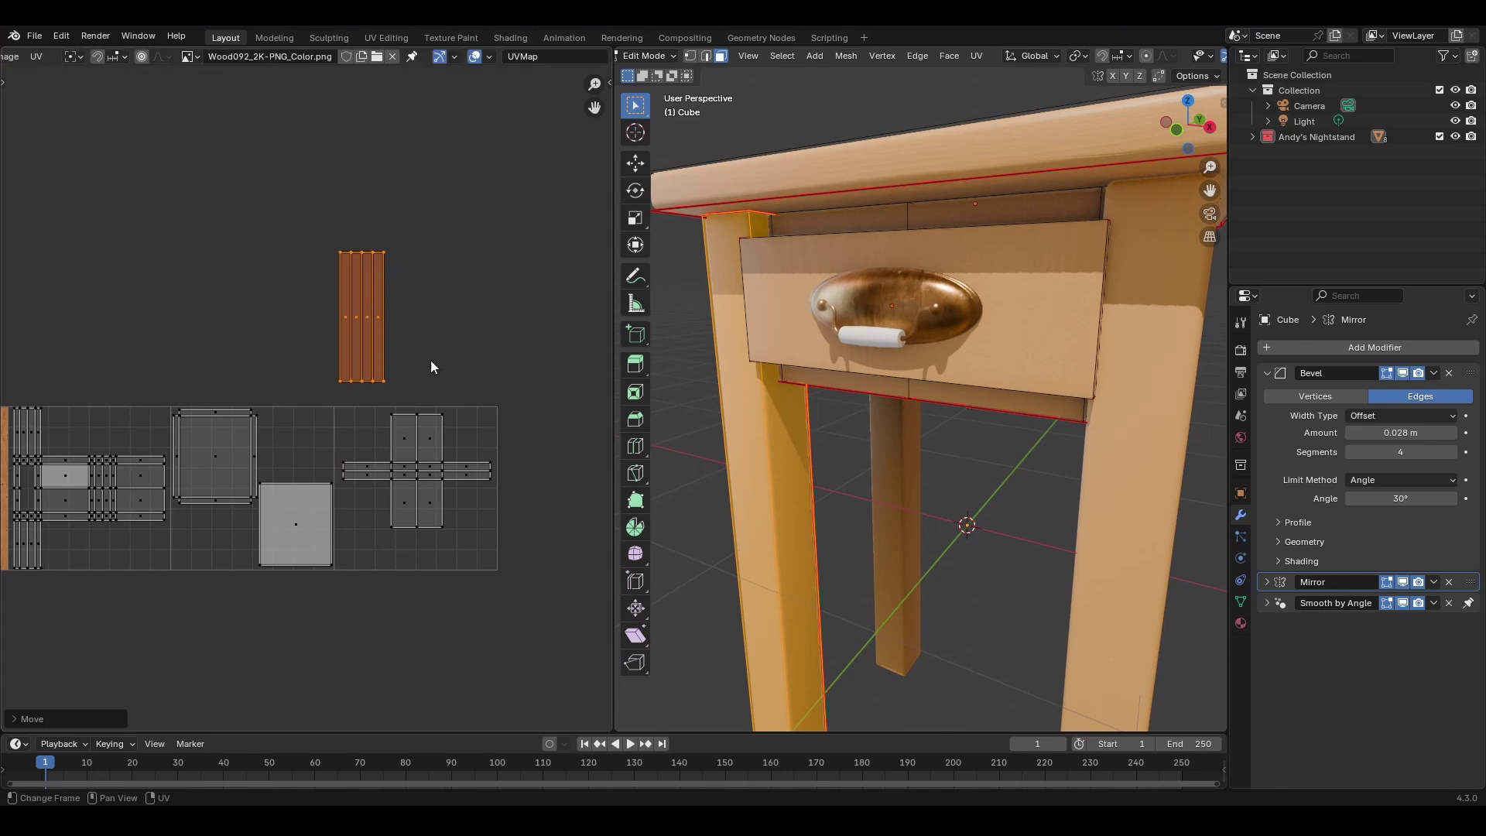
{"action": "middle_click_drag", "start_coordinate": [542, 456], "coordinate": [480, 453]}
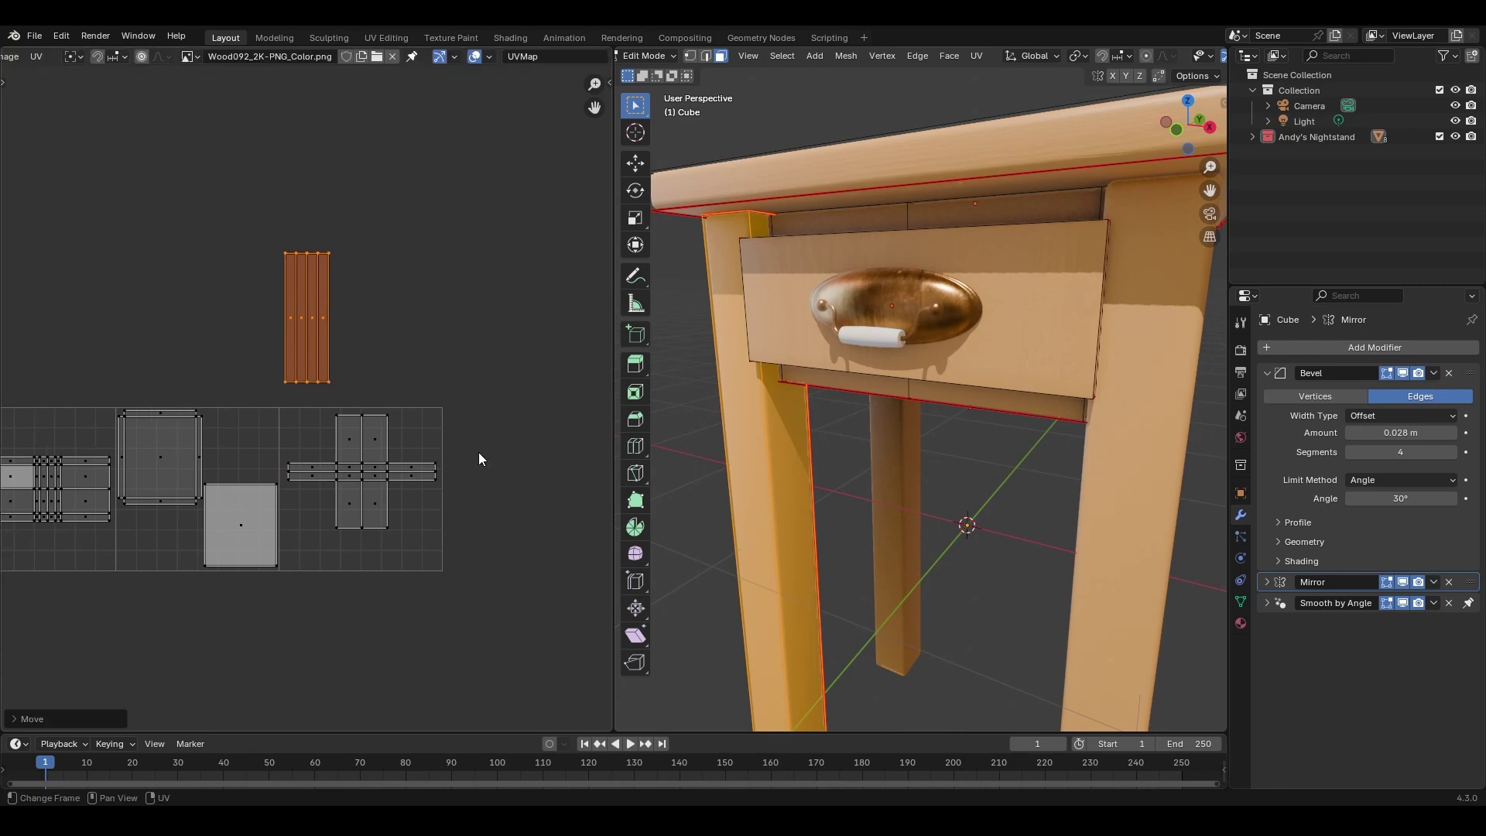
Rotate the leg's UV island 90 degrees and place it below the cross-shaped island in the fourth tile.
{"action": "type", "text": "r90"}
{"action": "key", "text": "Return"}
{"action": "key", "text": "g"}
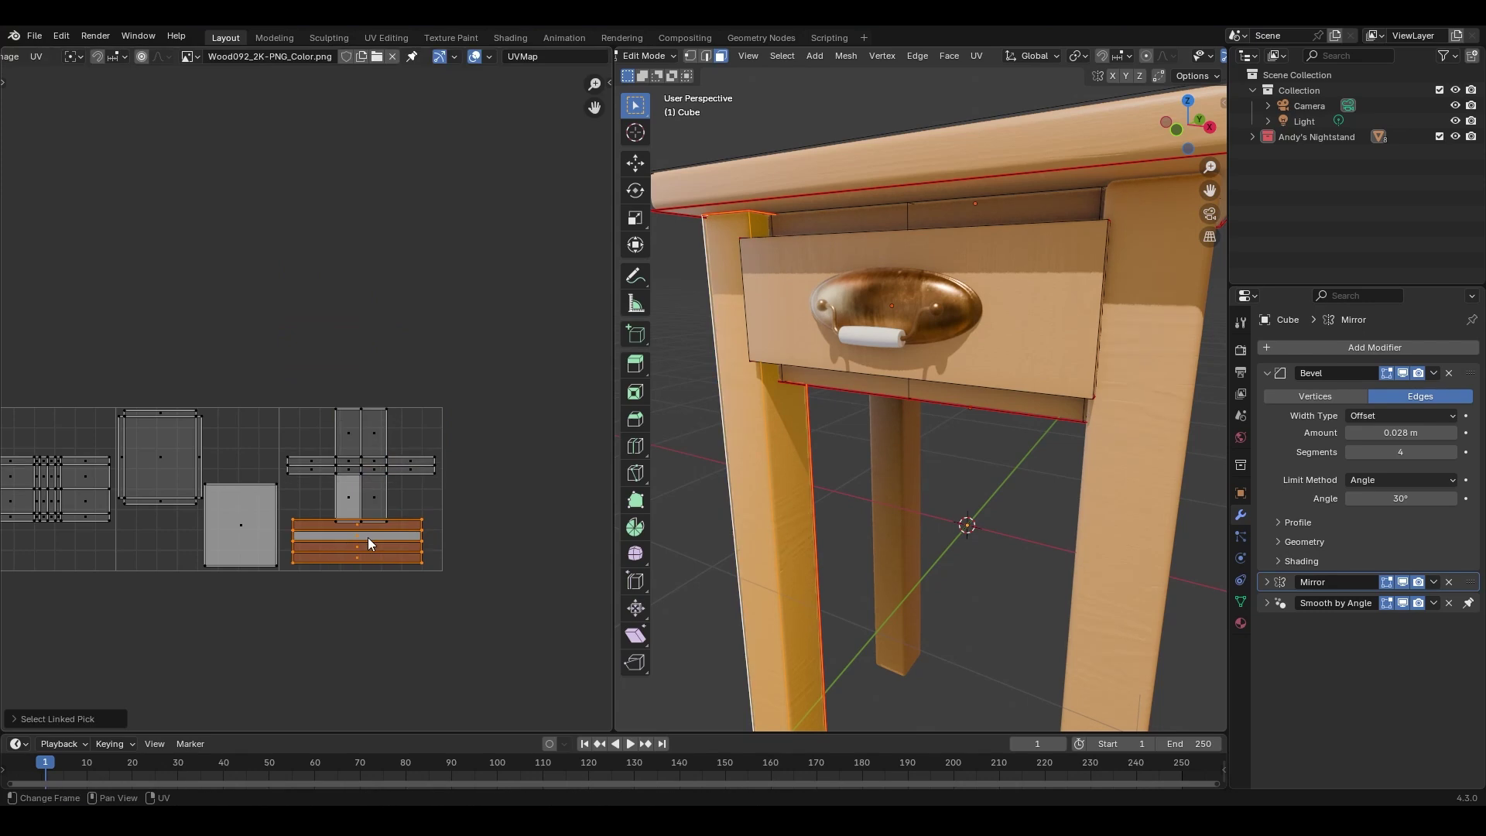
{"action": "key", "text": "g"}
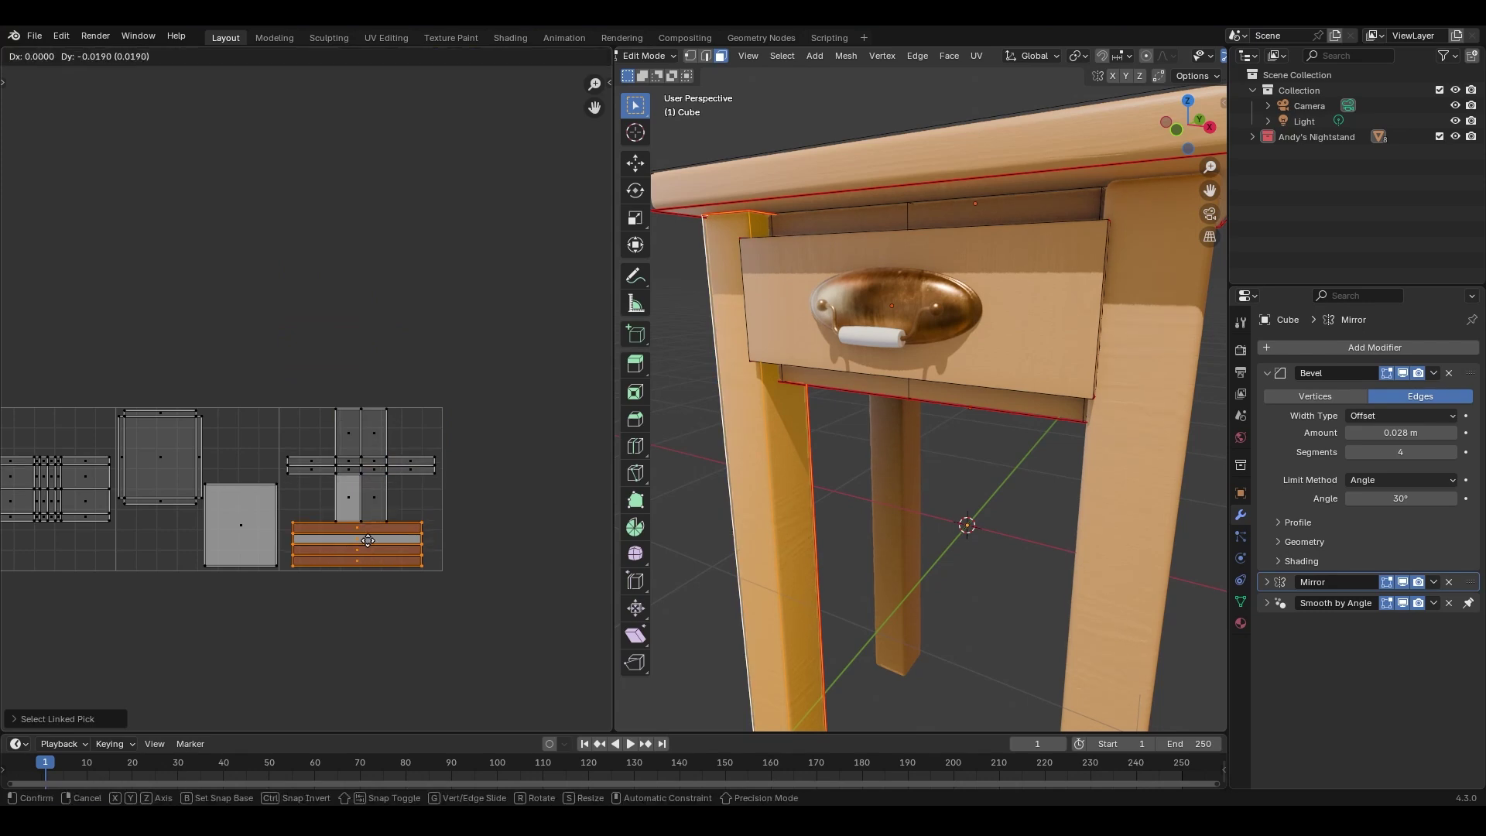
{"action": "left_click", "coordinate": [368, 548]}
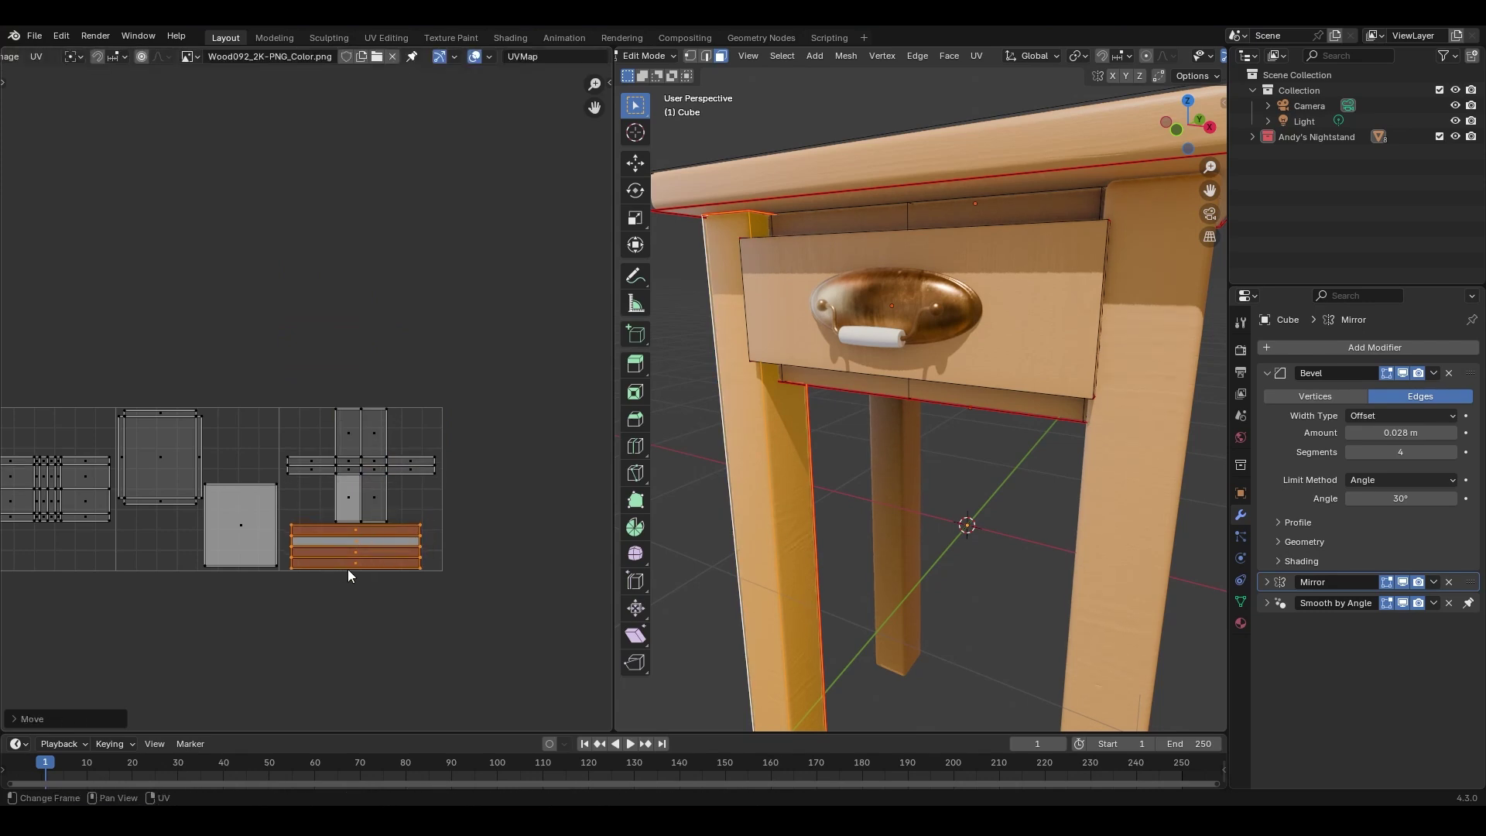
Check the wood grain on the leg, and undo the leg island's rotation and placement in the fourth tile.
{"action": "middle_click_drag", "start_coordinate": [785, 623], "coordinate": [781, 435], "text": "shift"}
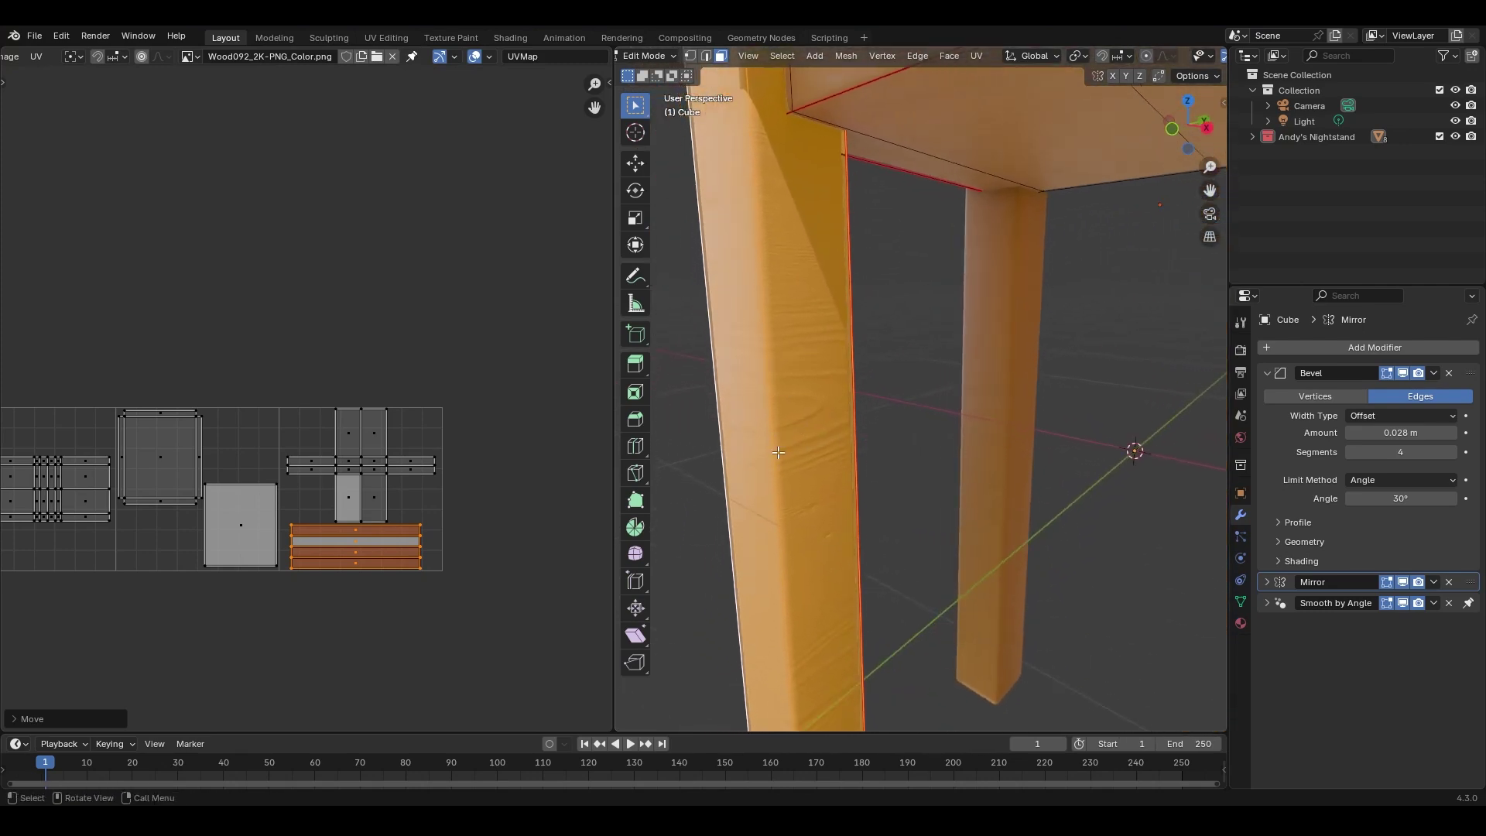
{"action": "key", "text": "ctrl+z"}
{"action": "key", "text": "ctrl+z"}
{"action": "key", "text": "ctrl+z"}
{"action": "key", "text": "ctrl+z"}
{"action": "key", "text": "ctrl+z"}
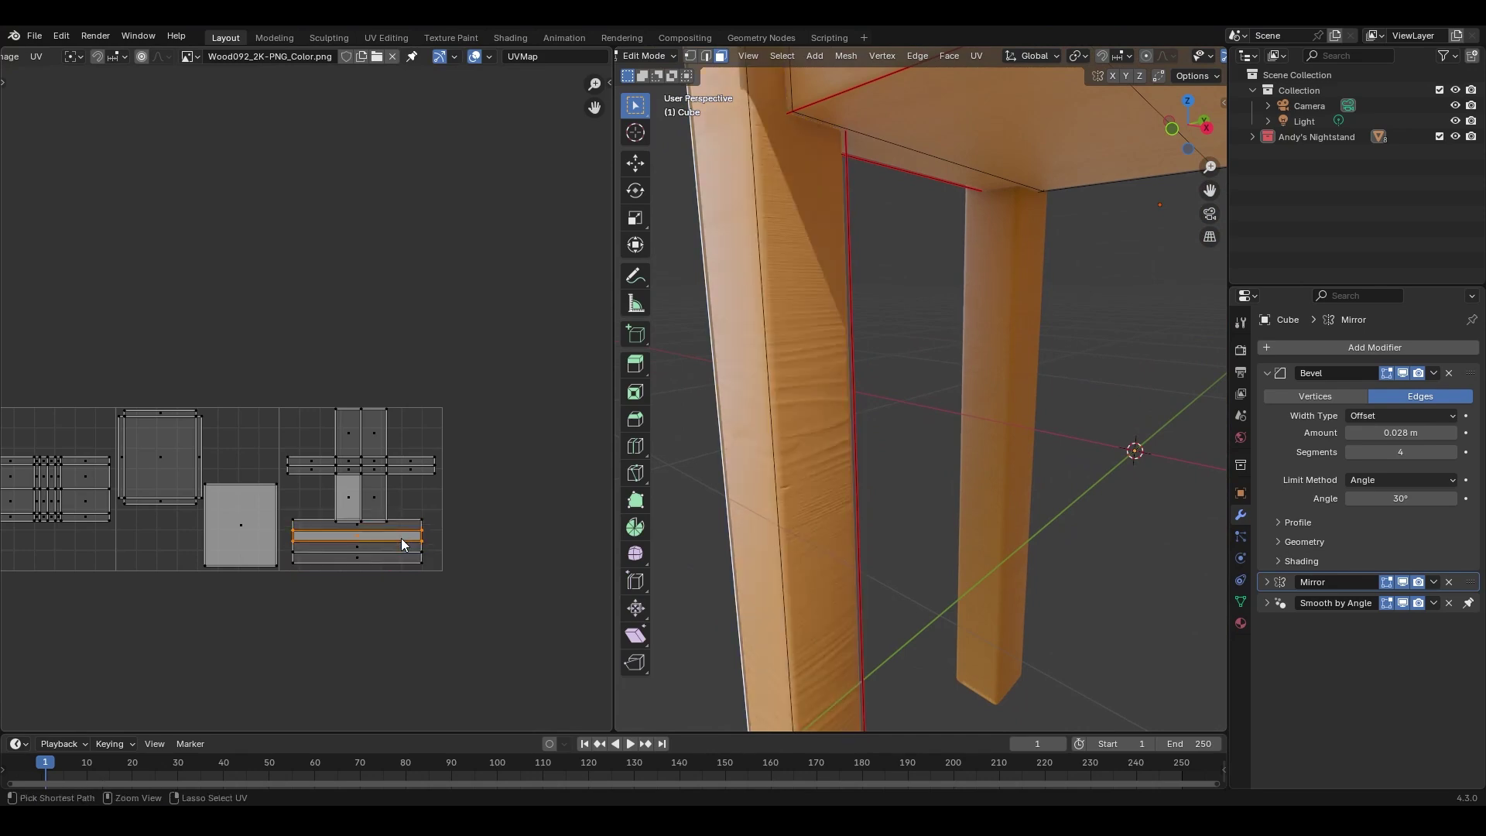
{"action": "key", "text": "ctrl+z"}
{"action": "key", "text": "ctrl+z"}
{"action": "key", "text": "ctrl+z"}
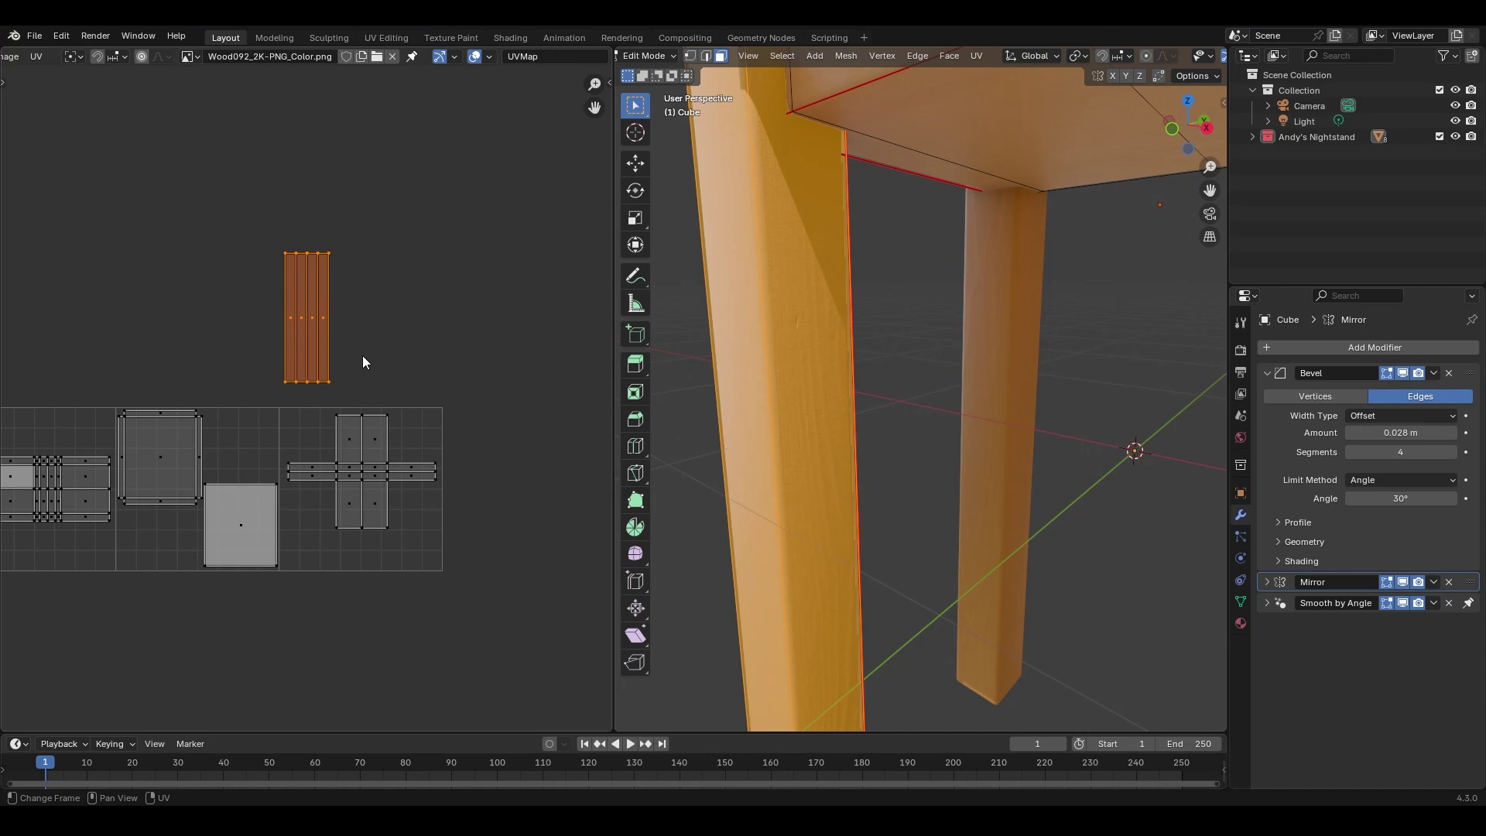
Select only the cross-shaped linked UV island on the fourth tile.
{"action": "middle_click_drag", "start_coordinate": [959, 322], "coordinate": [976, 387], "text": "ctrl"}
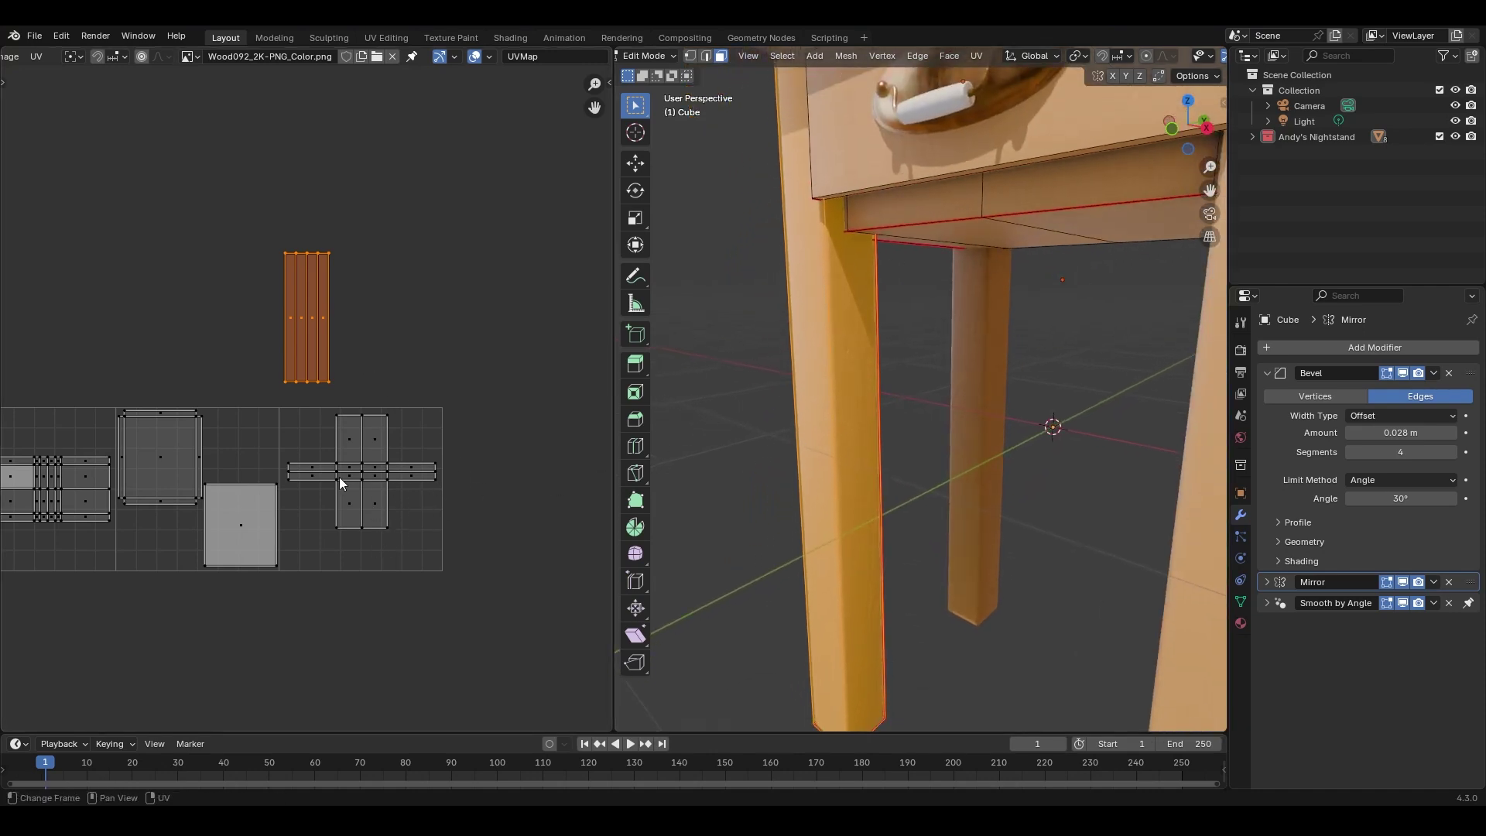
{"action": "left_click", "coordinate": [376, 478]}
{"action": "key", "text": "l"}
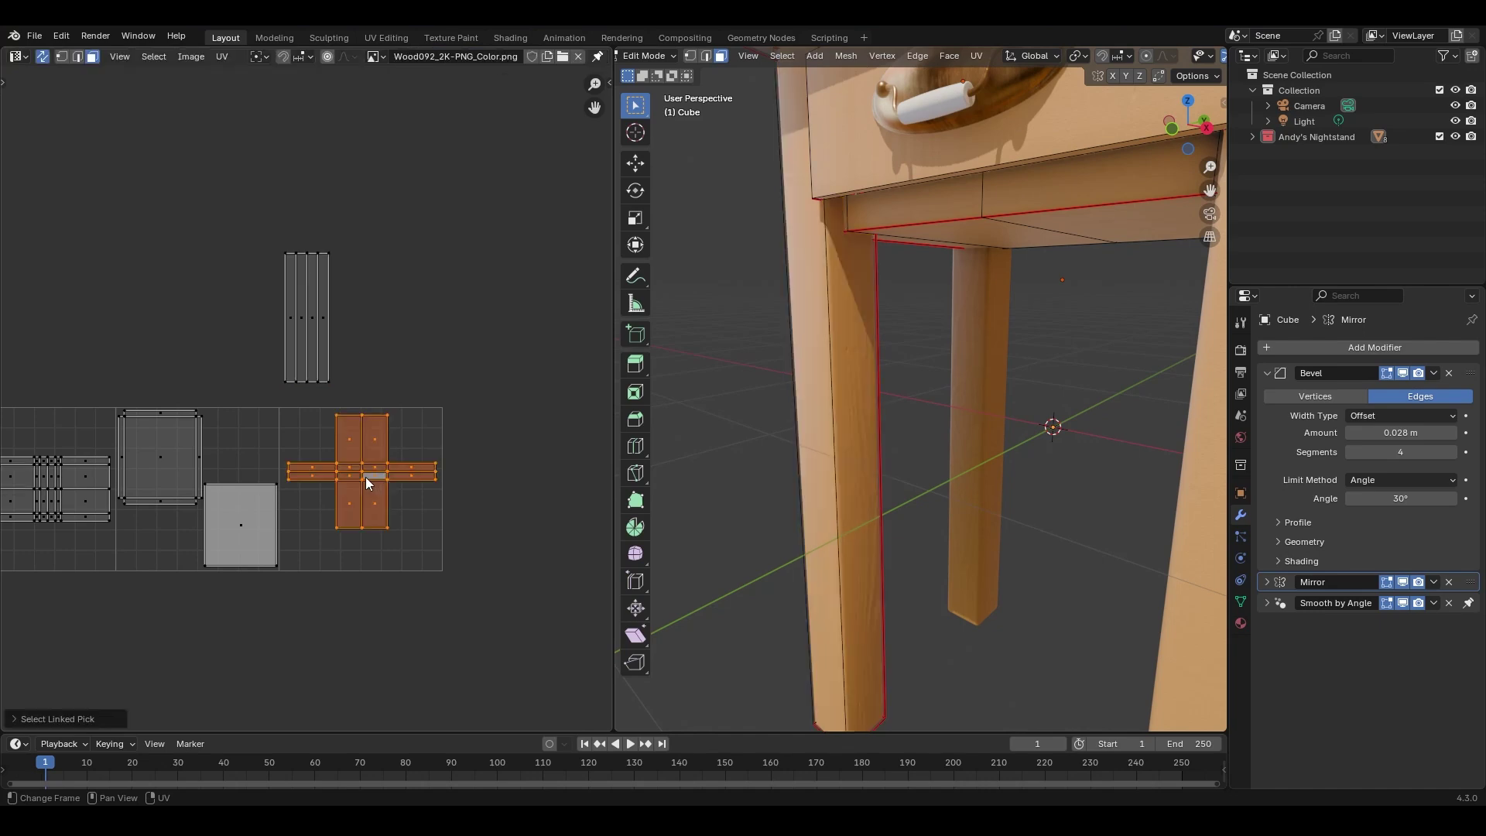
Isolate the frame object around the drawer in local view and return to Edit Mode.
{"action": "middle_click_drag", "start_coordinate": [1049, 234], "coordinate": [999, 233]}
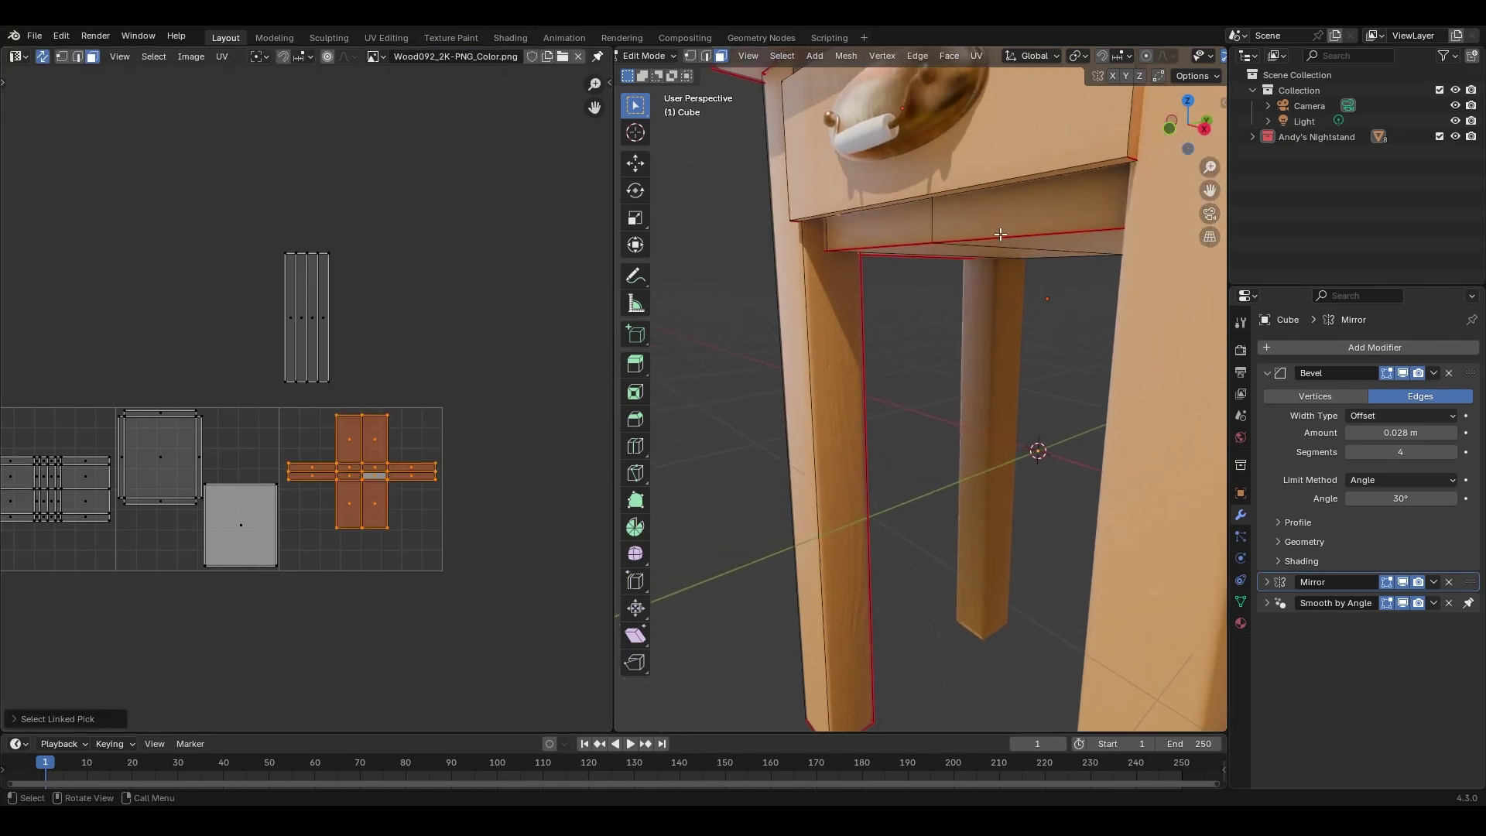
{"action": "key", "text": "Tab"}
{"action": "left_click", "coordinate": [996, 231]}
{"action": "middle_click_drag", "start_coordinate": [979, 243], "coordinate": [1013, 336]}
{"action": "key", "text": "KP_Divide"}
{"action": "key", "text": "Tab"}
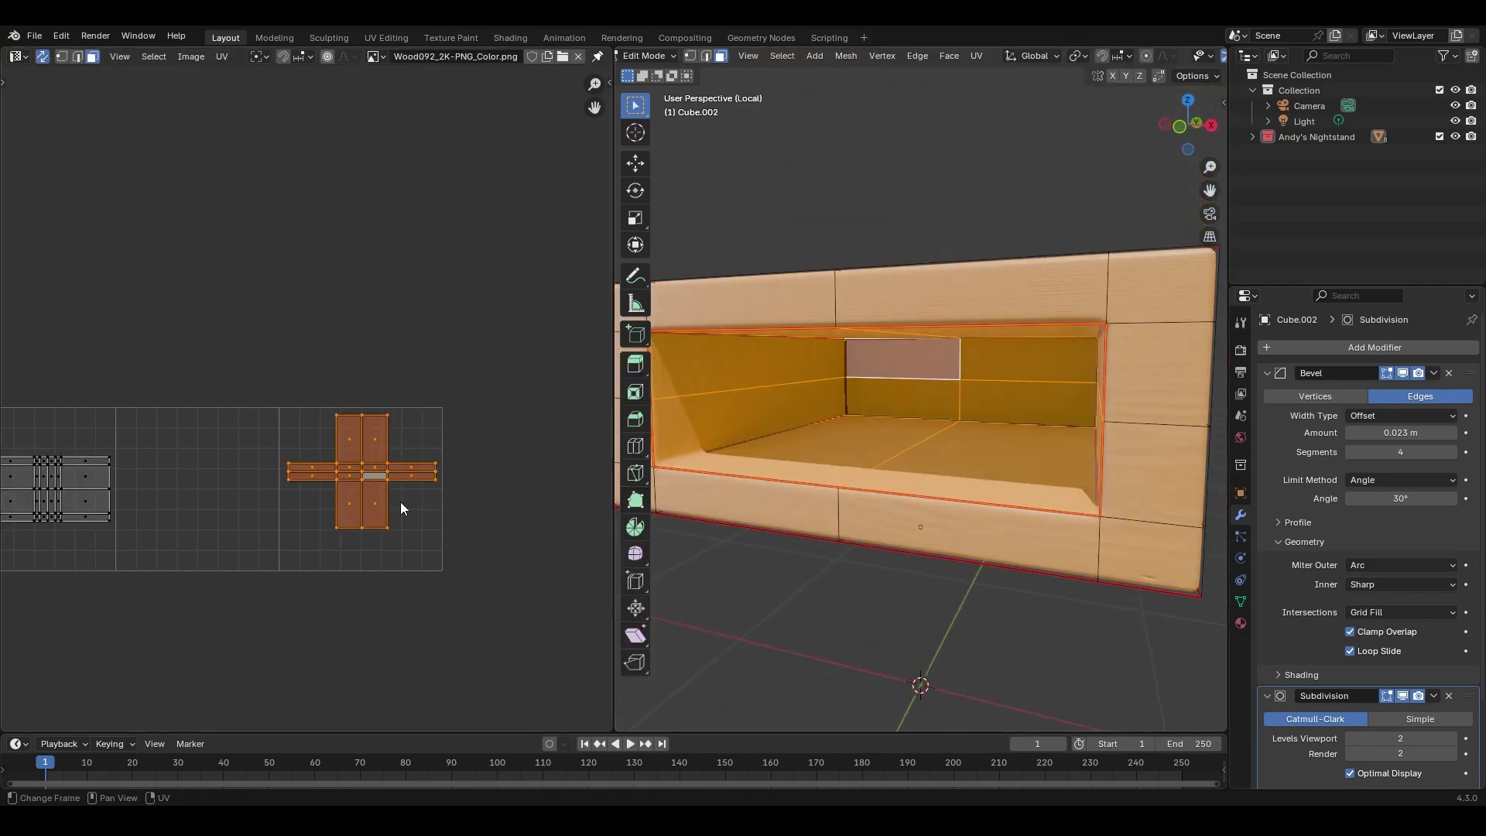
Select the drawer cavity's back faces and linked interior to examine which surfaces the cross-shaped UV island covers.
{"action": "left_click", "coordinate": [932, 362]}
{"action": "left_click", "coordinate": [911, 384], "text": "shift"}
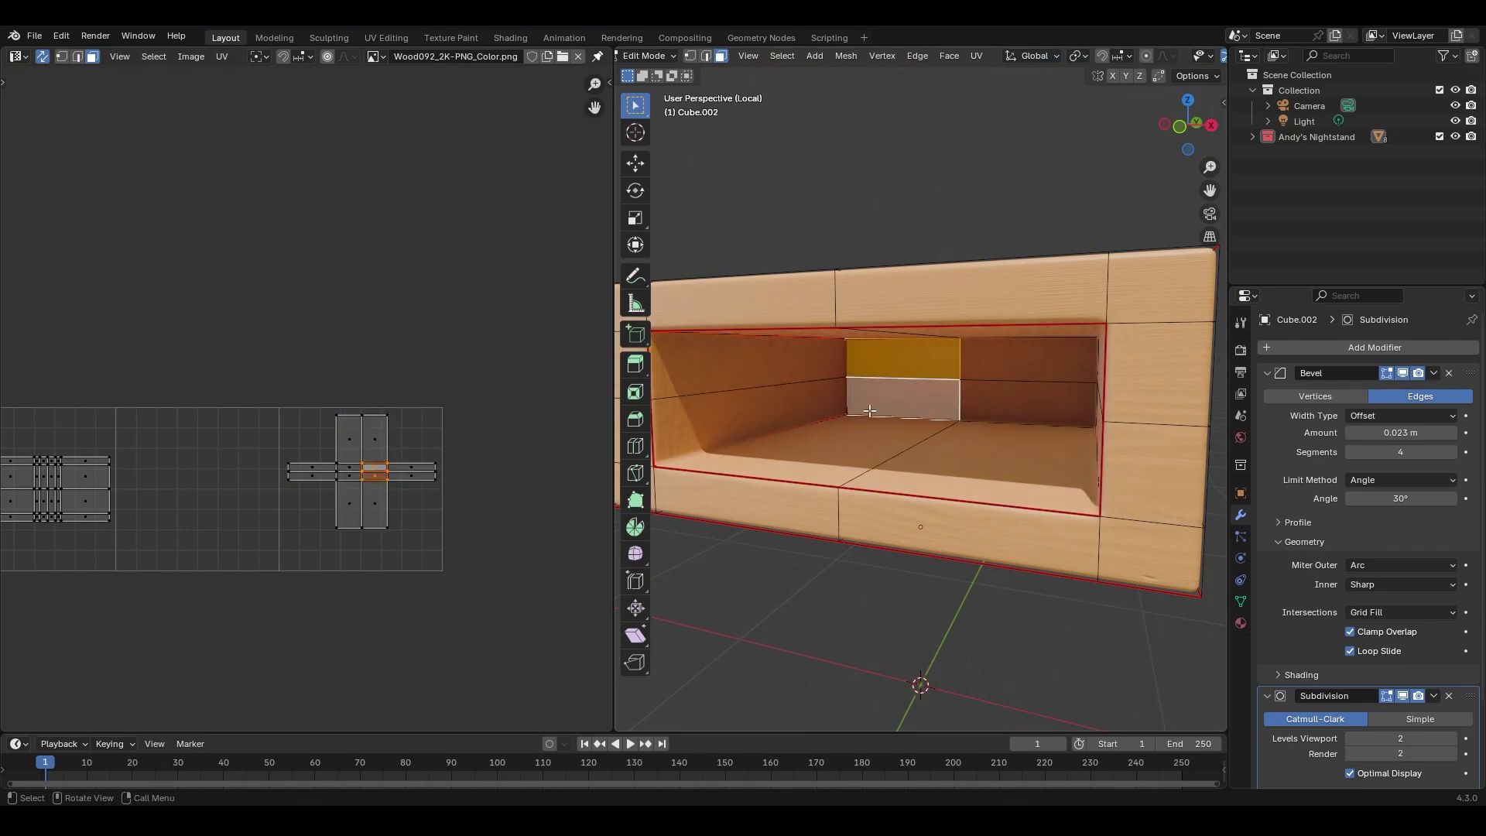
{"action": "key", "text": "l"}
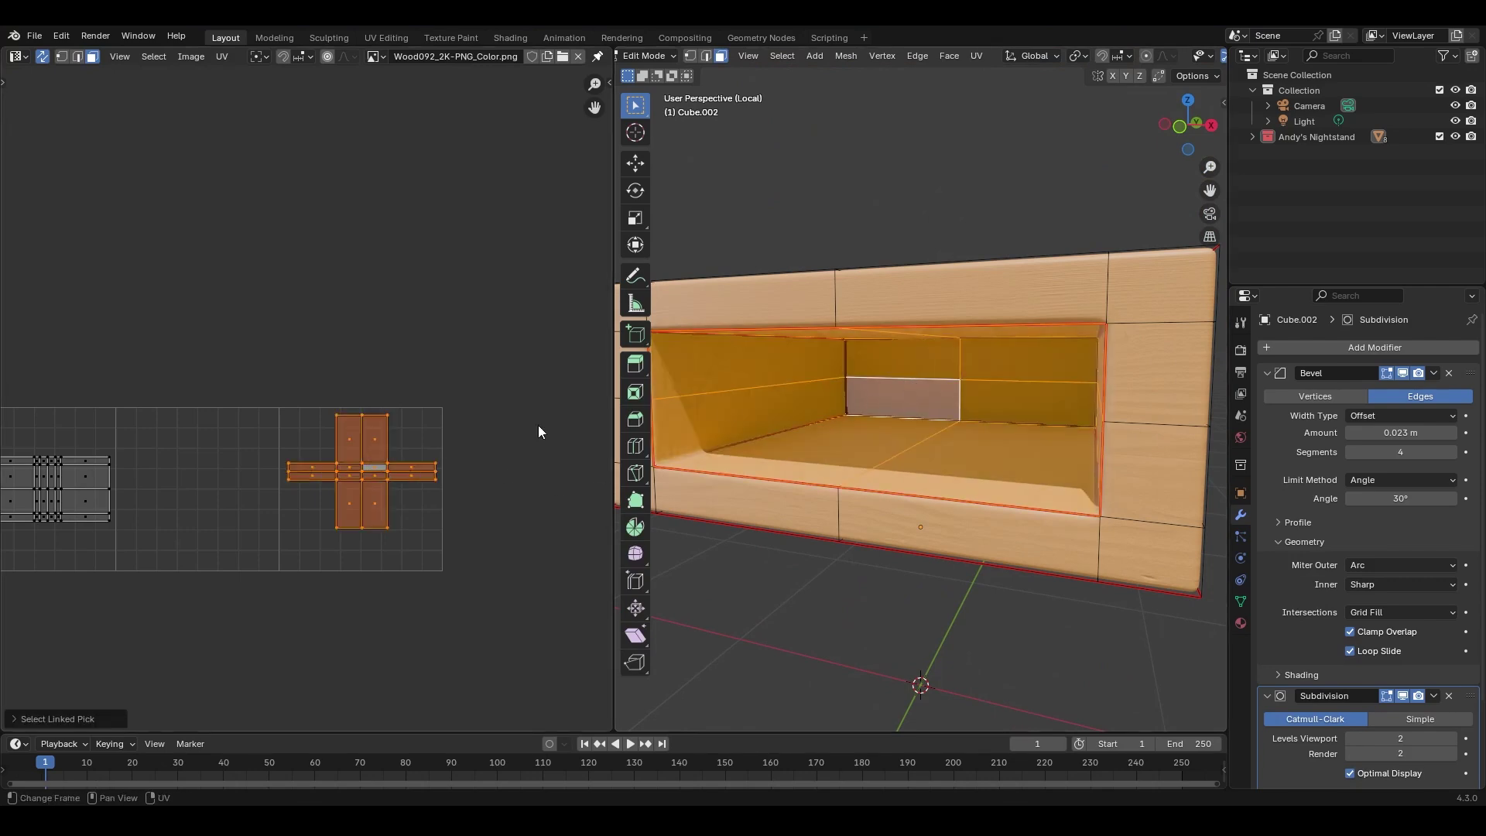
{"action": "middle_click_drag", "start_coordinate": [938, 397], "coordinate": [966, 393]}
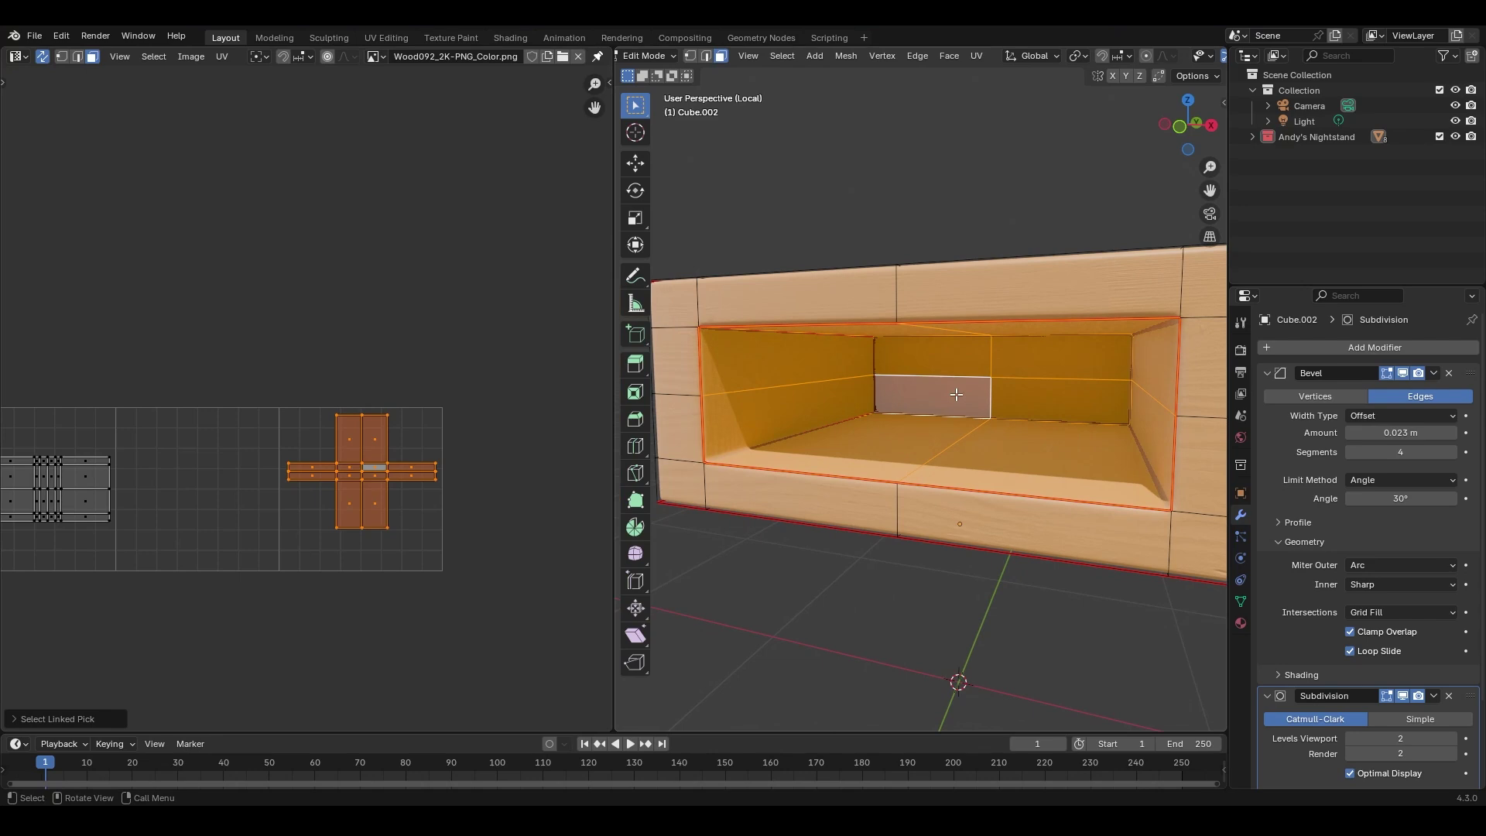
{"action": "middle_click_drag", "start_coordinate": [964, 353], "coordinate": [1029, 358]}
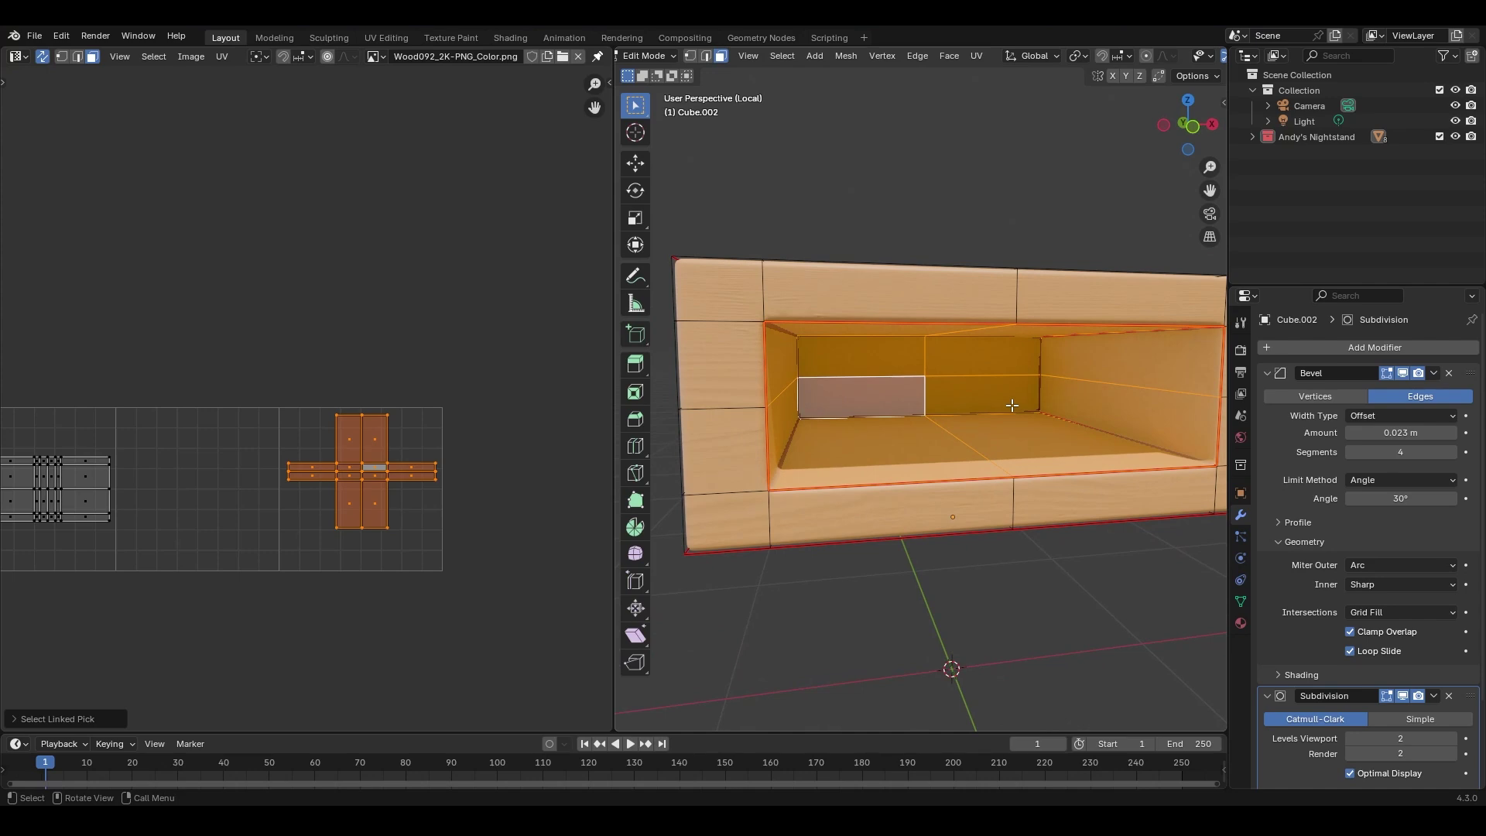
Switch to edge selection and select the two vertical back-corner edges inside the drawer cavity.
{"action": "key", "text": "alt+a"}
{"action": "left_click", "coordinate": [705, 56]}
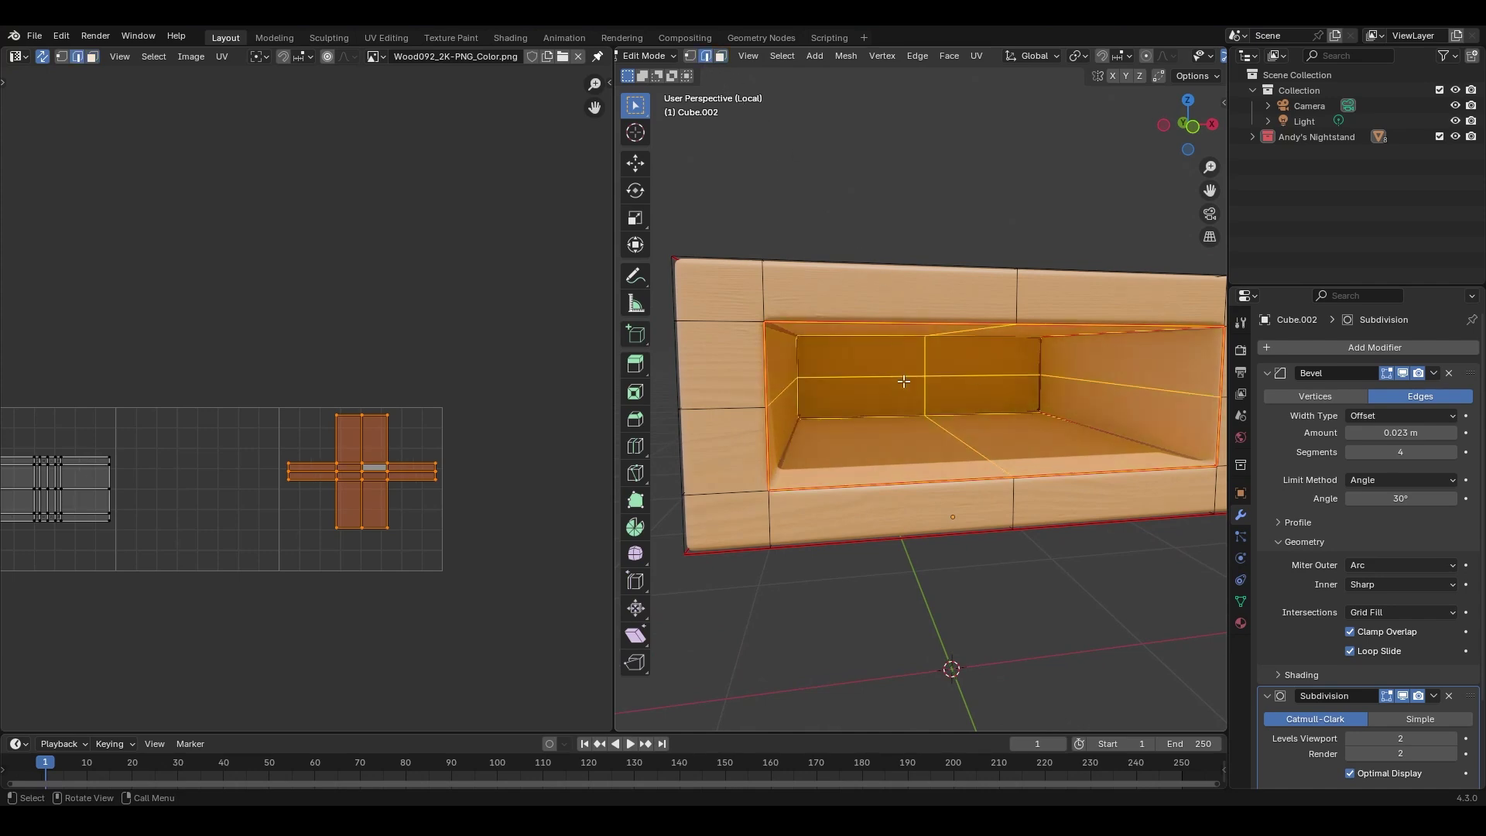
{"action": "left_click", "coordinate": [805, 360]}
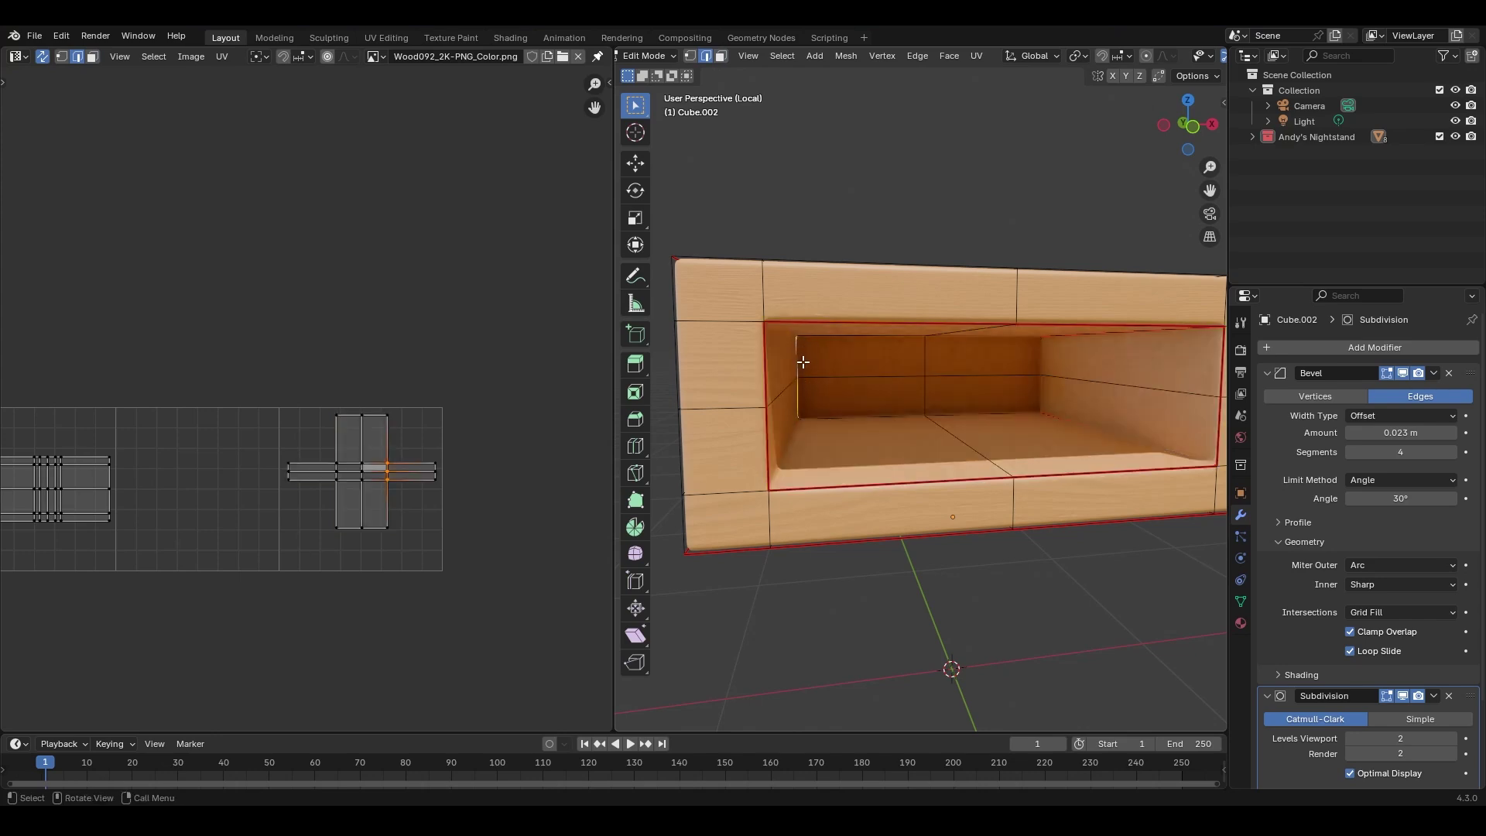
{"action": "left_click", "coordinate": [1042, 357], "text": "shift"}
{"action": "key", "text": "u"}
{"action": "key", "text": "Escape"}
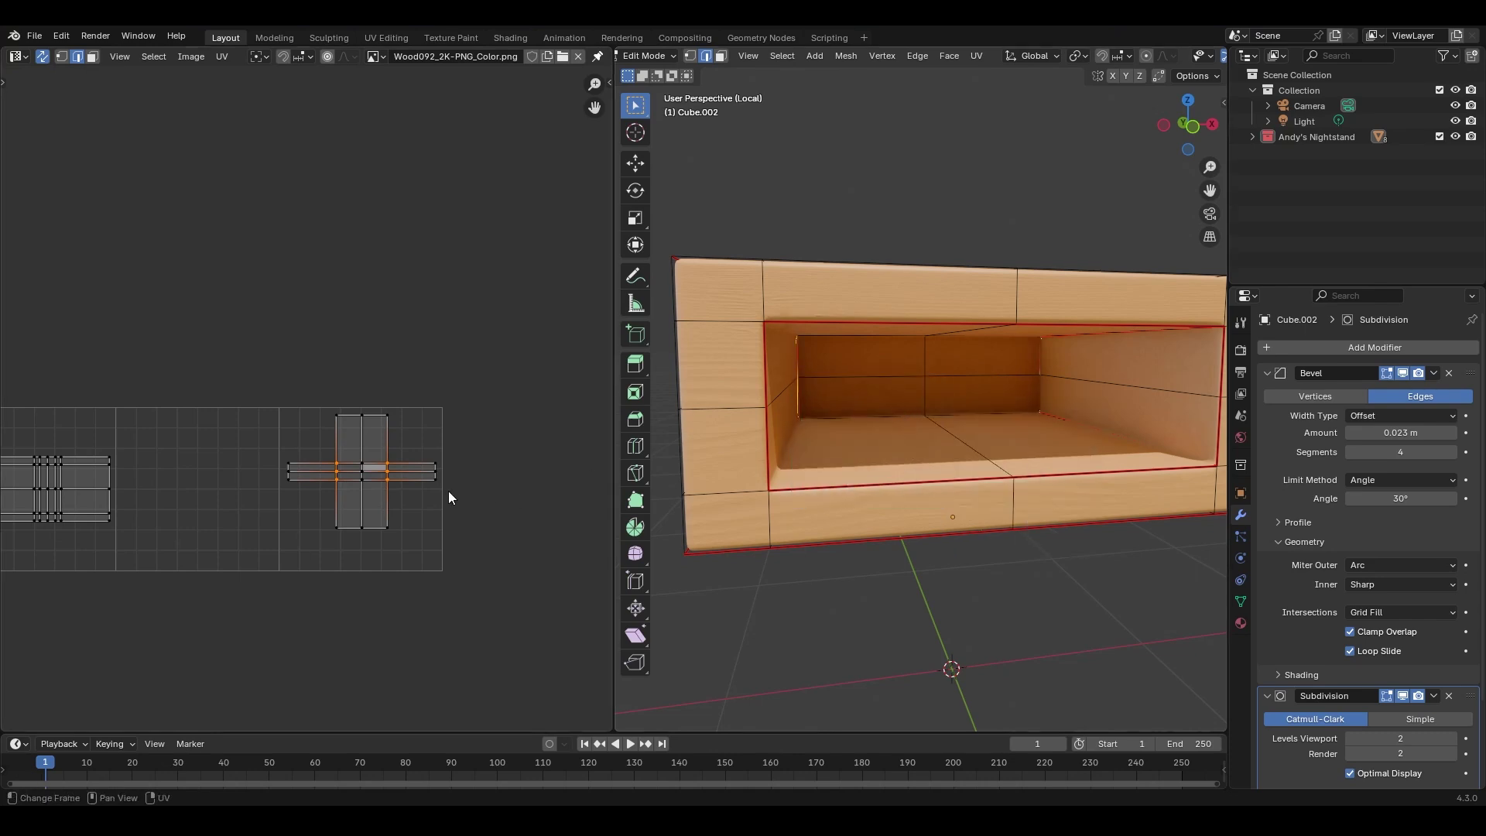
Switch UV selection to faces and move the two side arms of the cross-shaped island off the fourth tile, above it.
{"action": "left_click", "coordinate": [92, 57]}
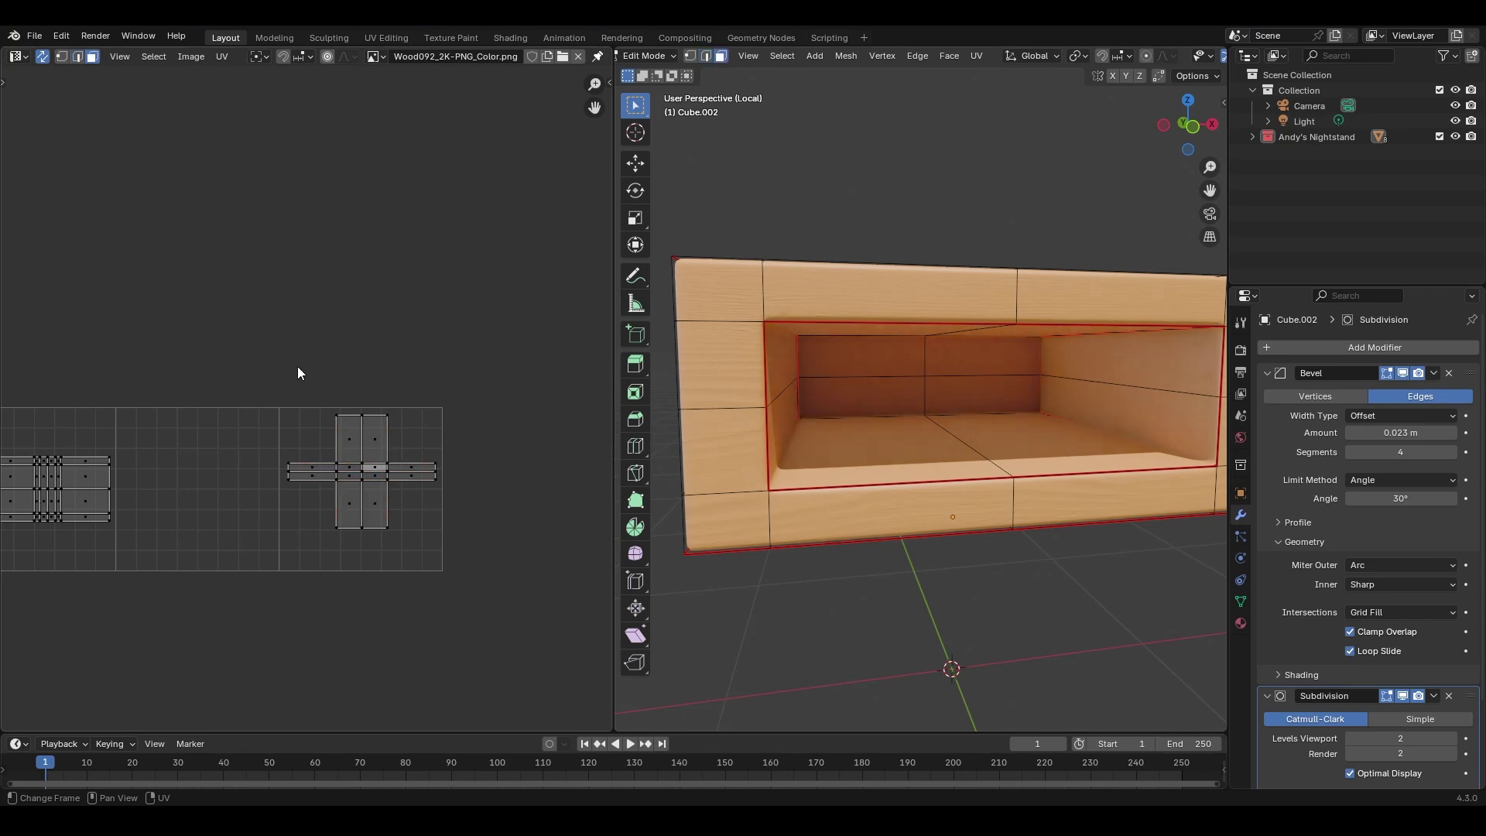
{"action": "left_click_drag", "start_coordinate": [320, 454], "coordinate": [309, 501]}
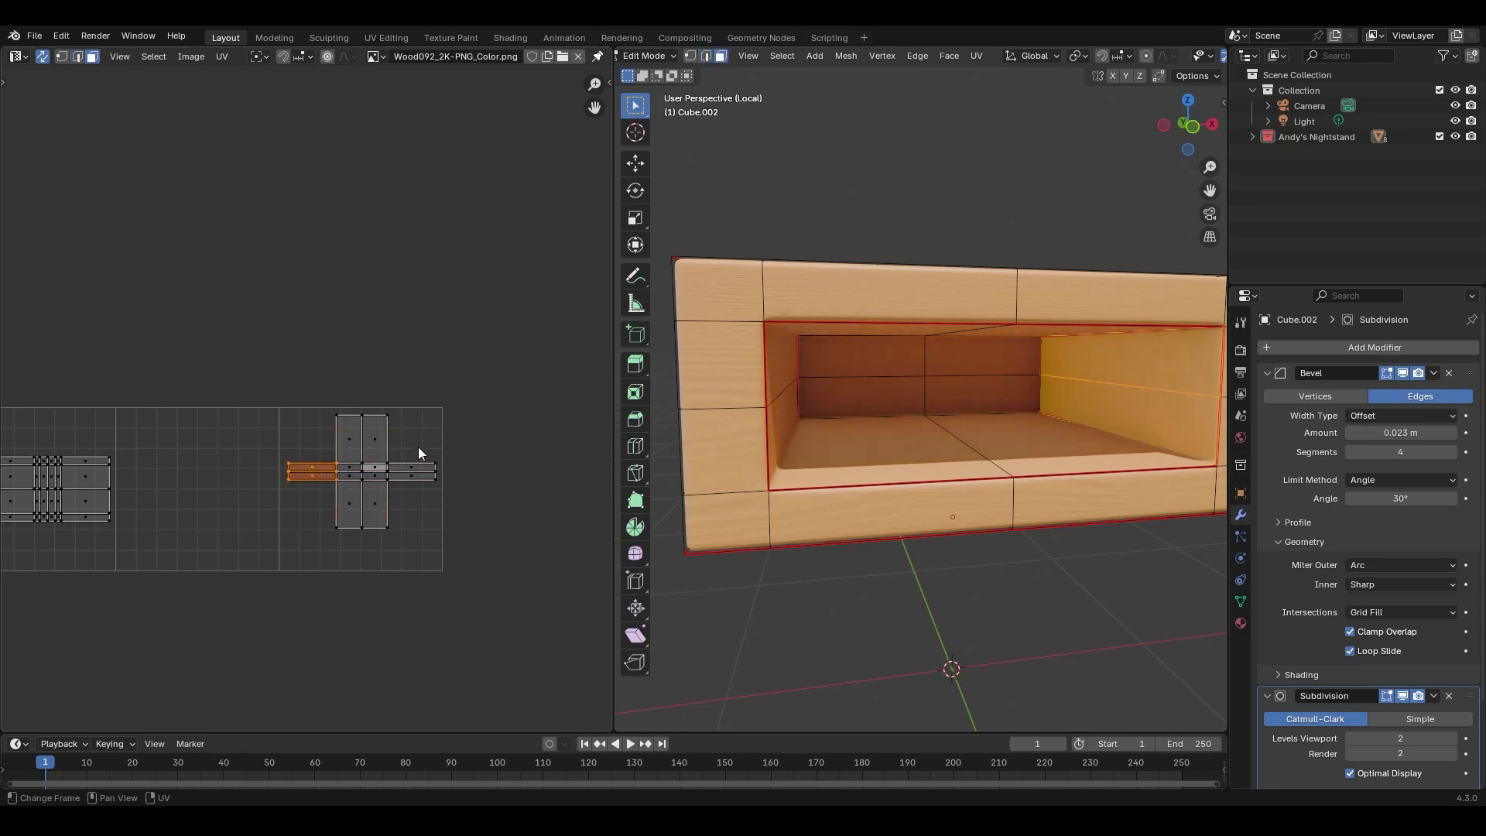
{"action": "left_click_drag", "start_coordinate": [404, 449], "coordinate": [438, 505], "text": "shift"}
{"action": "key", "text": "g"}
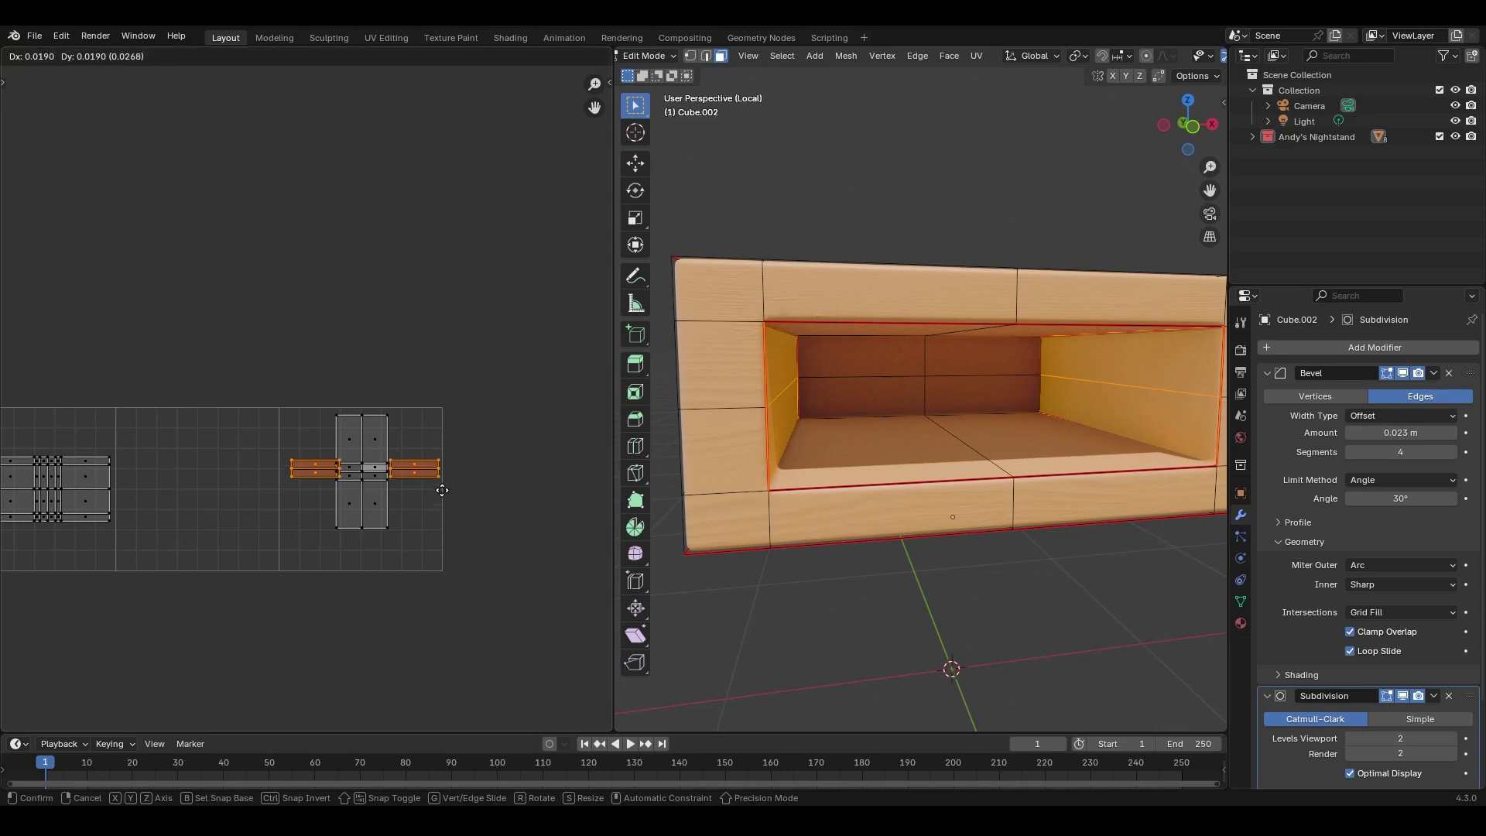
{"action": "left_click", "coordinate": [408, 381]}
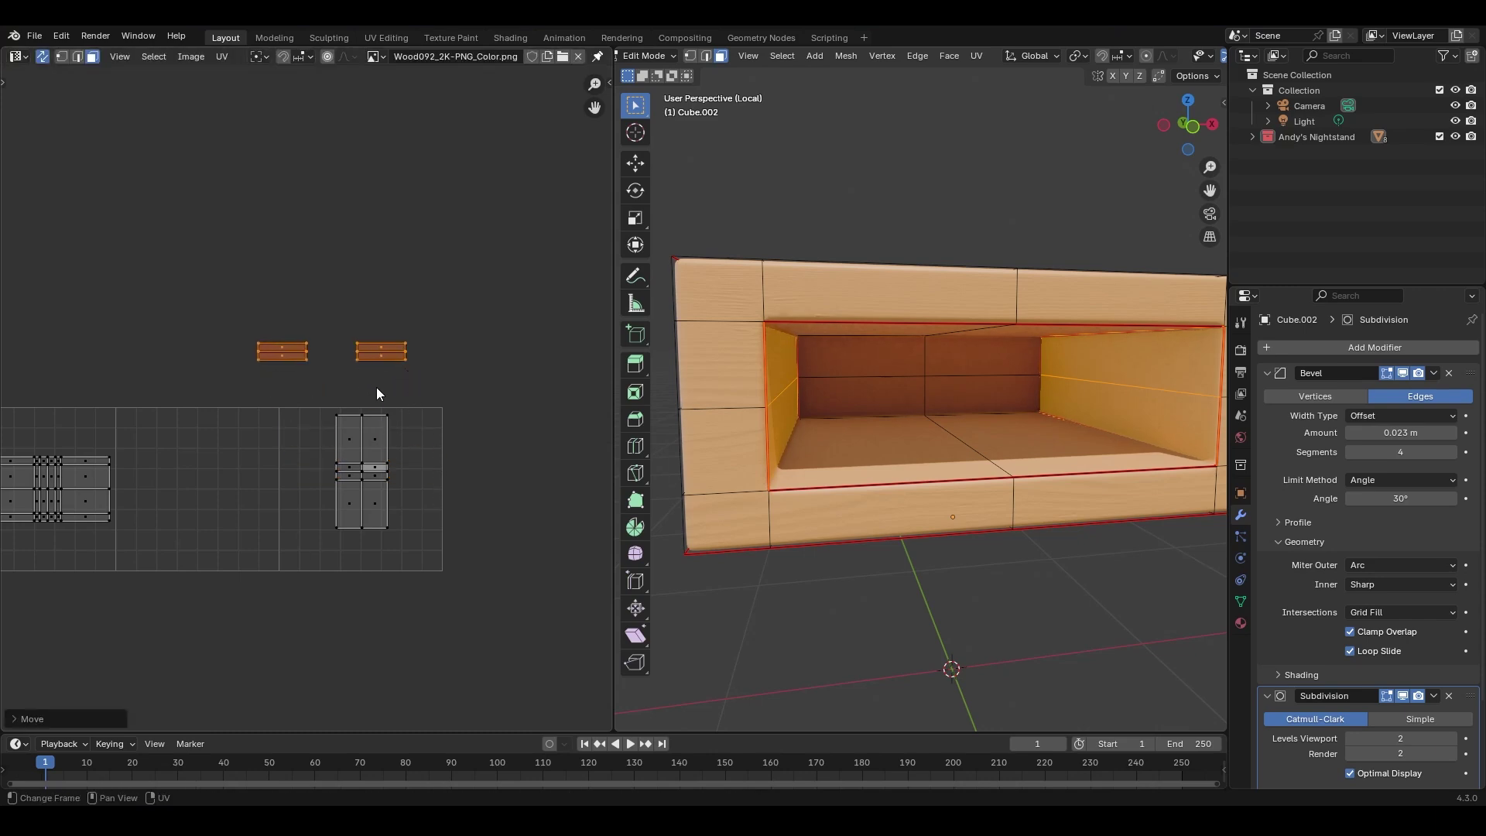
Exit local view, add the legs and drawer to the selected frame, and enter Edit Mode on them together.
{"action": "key", "text": "Tab"}
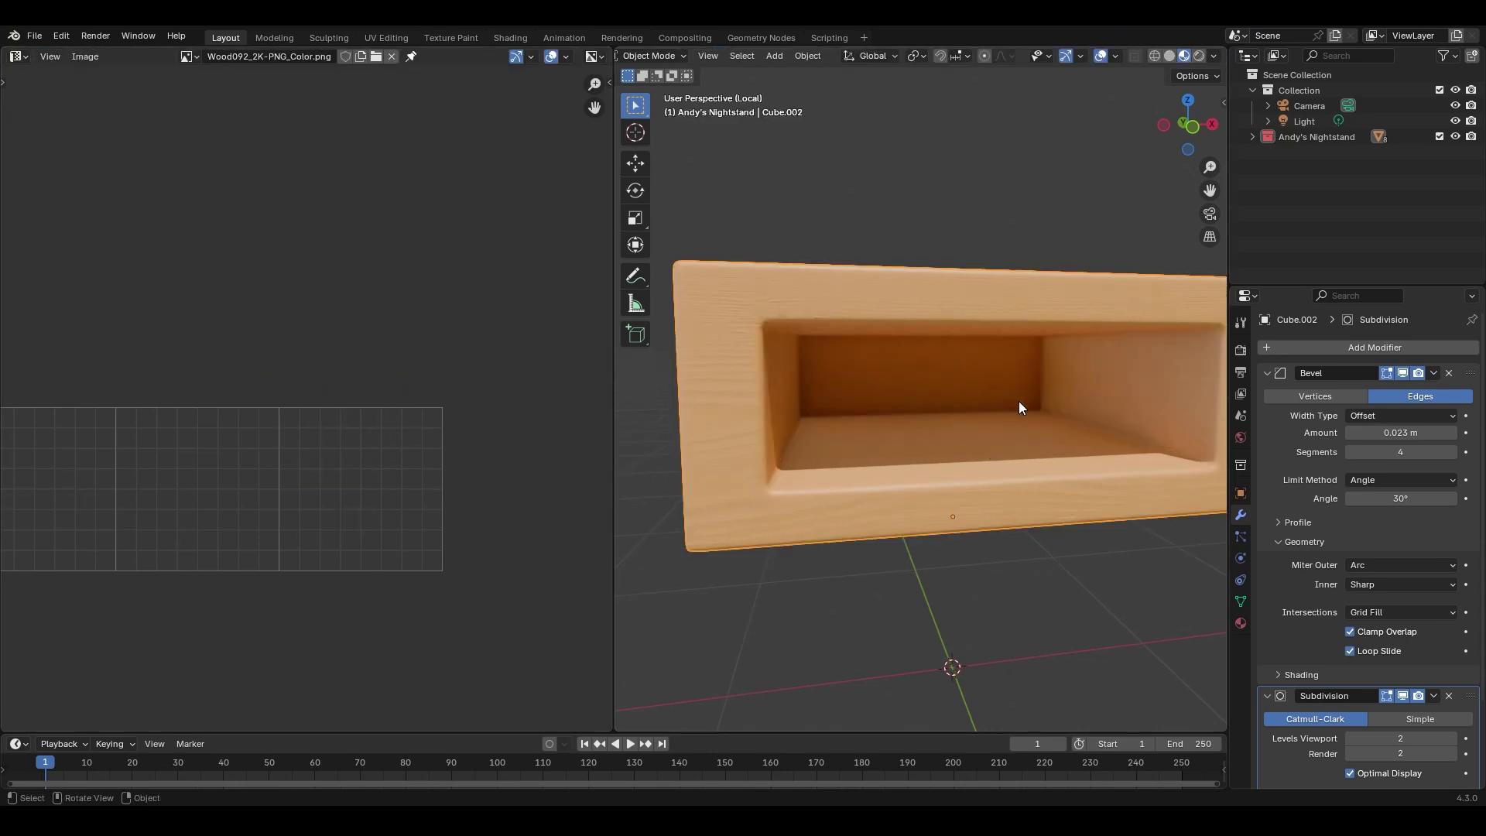
{"action": "key", "text": "KP_Divide"}
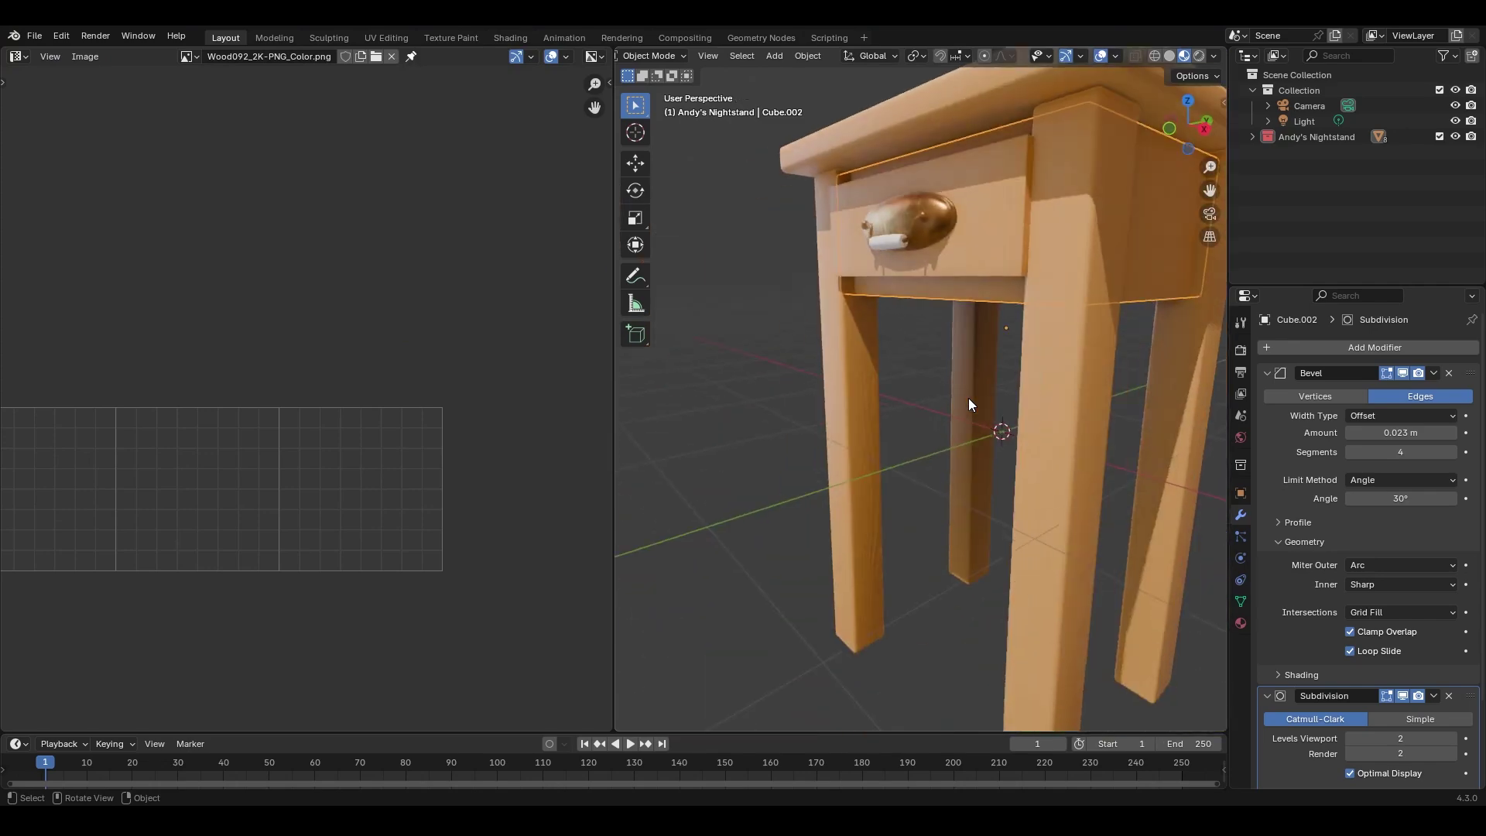
{"action": "left_click", "coordinate": [1085, 266], "text": "shift"}
{"action": "left_click", "coordinate": [1008, 139], "text": "shift"}
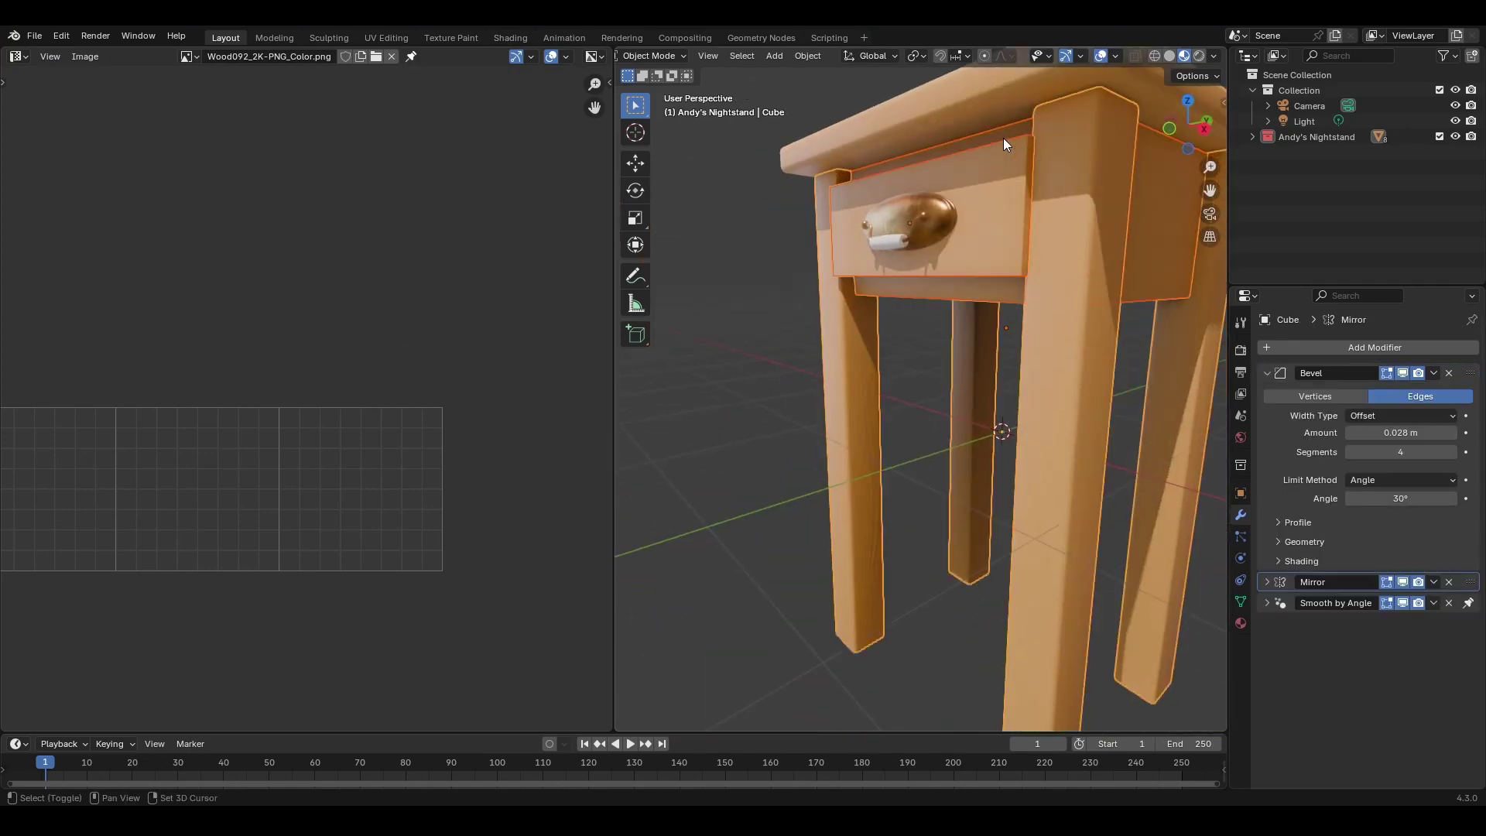
{"action": "key", "text": "Tab"}
Move the remaining drawer cavity island and the long leg island side by side on the fourth UDIM tile.
{"action": "middle_click_drag", "start_coordinate": [290, 532], "coordinate": [491, 359], "text": "ctrl"}
{"action": "key", "text": "alt+a"}
{"action": "key", "text": "l"}
{"action": "key", "text": "g"}
{"action": "left_click", "coordinate": [392, 391]}
{"action": "key", "text": "alt+a"}
{"action": "key", "text": "l"}
{"action": "key", "text": "g"}
{"action": "left_click", "coordinate": [420, 409]}
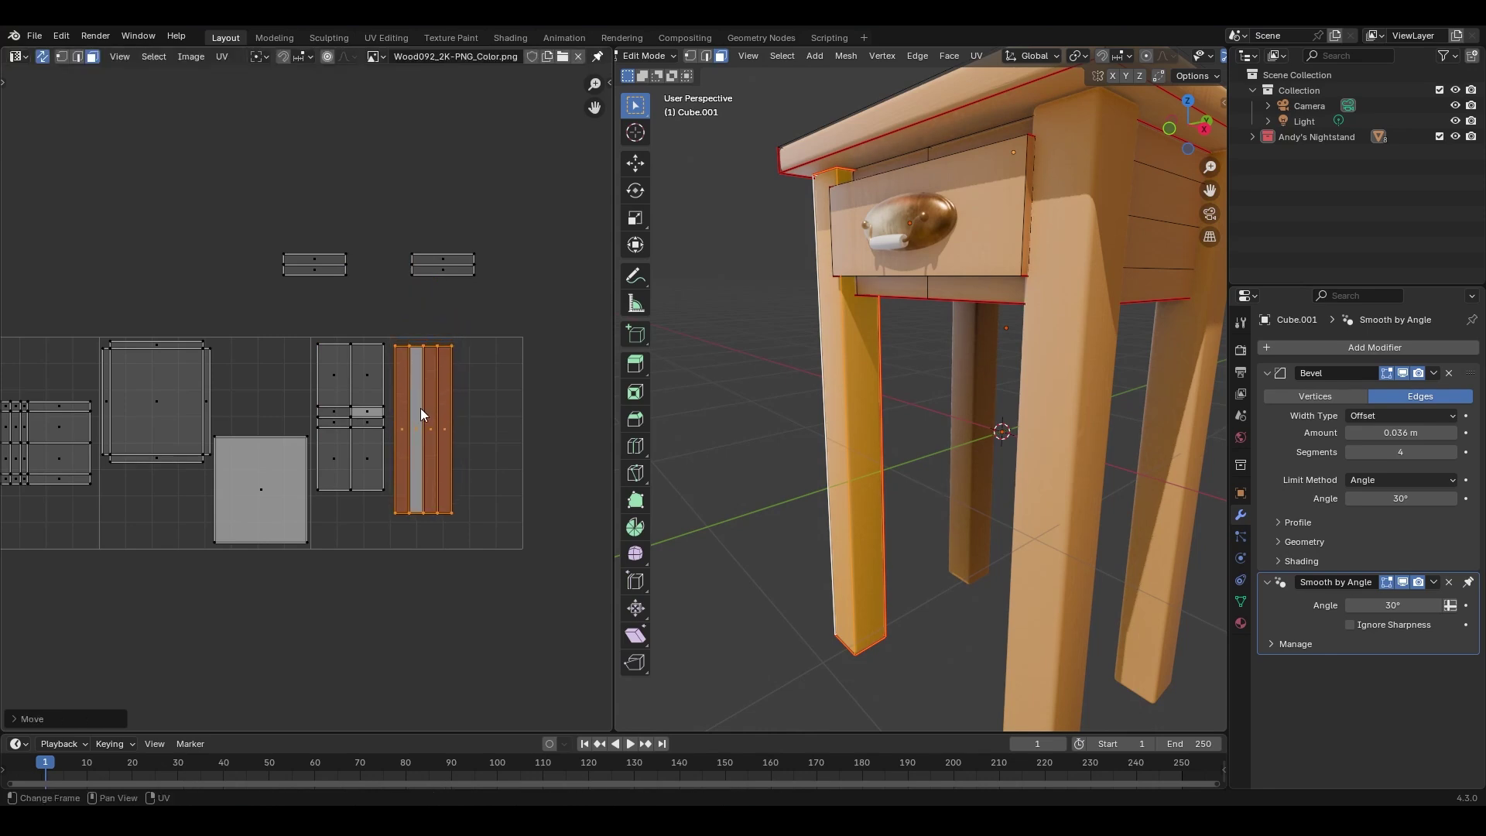
Stack the two detached cavity side islands on the fourth UDIM tile beside the long leg island.
{"action": "key", "text": "alt+a"}
{"action": "key", "text": "l"}
{"action": "key", "text": "l"}
{"action": "key", "text": "g"}
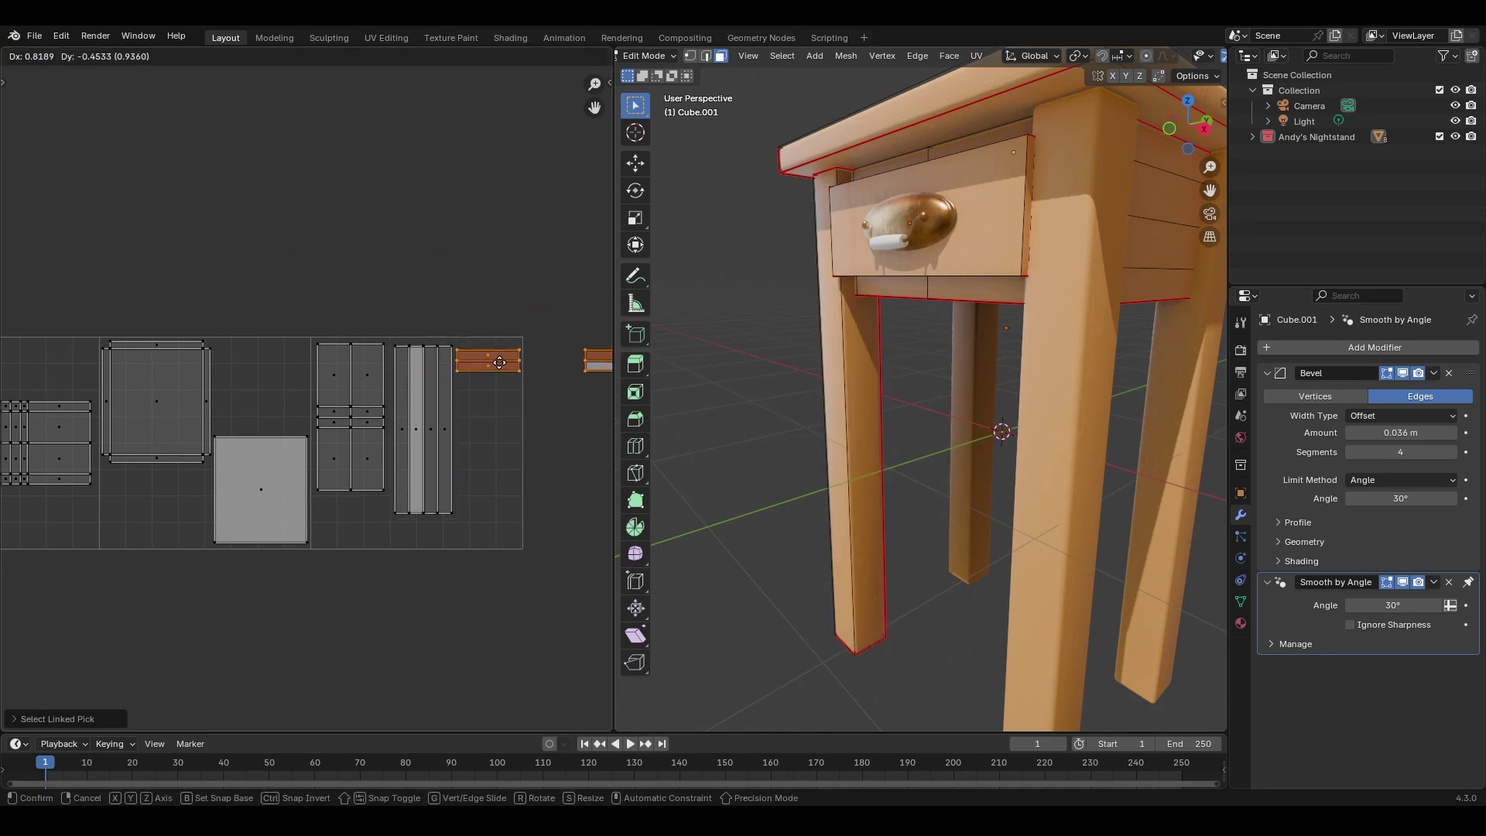
{"action": "left_click", "coordinate": [507, 361]}
{"action": "middle_click_drag", "start_coordinate": [526, 328], "coordinate": [467, 319]}
{"action": "key", "text": "alt+a"}
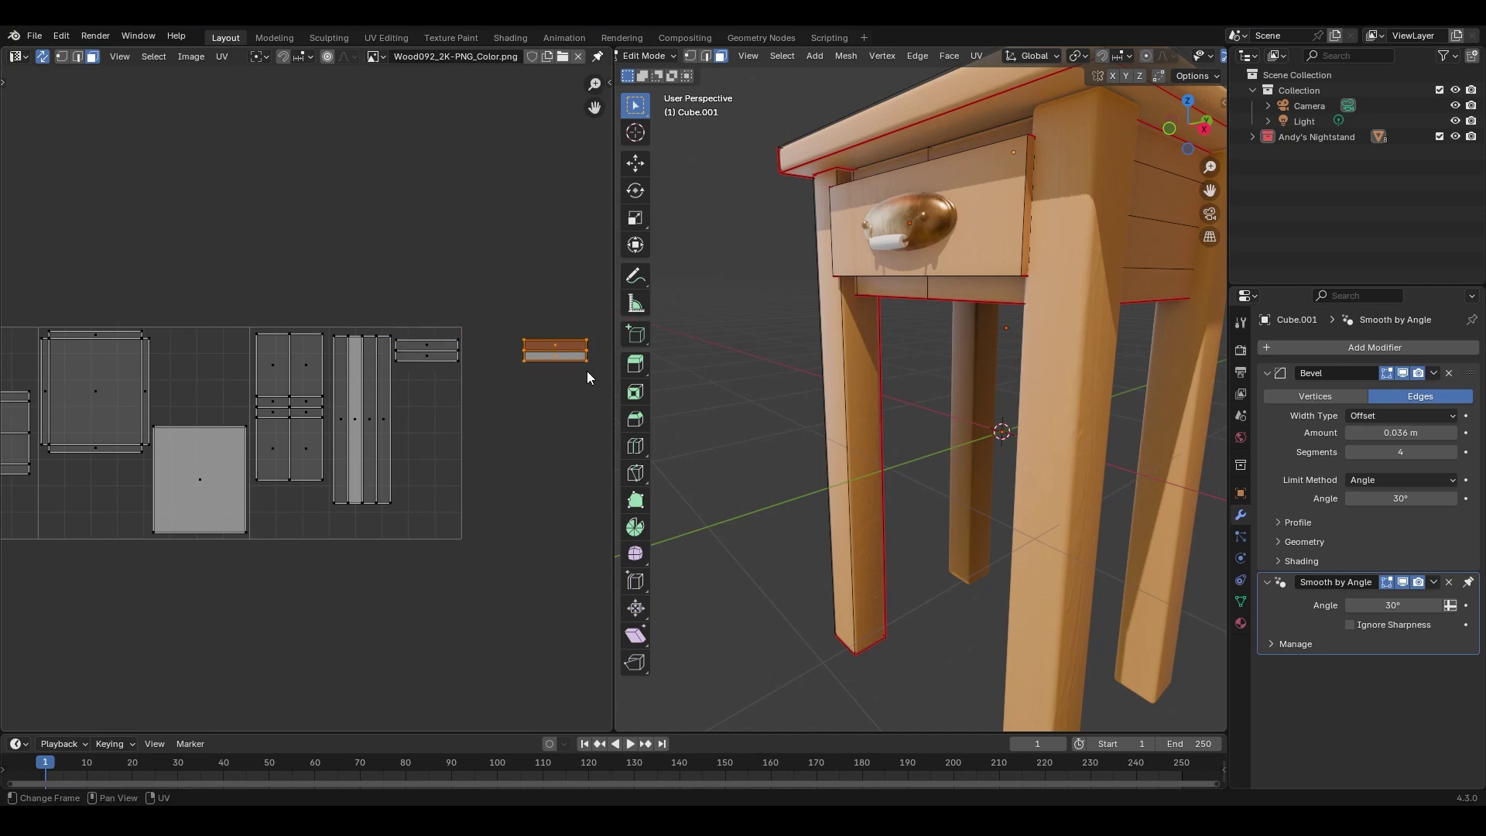
{"action": "key", "text": "l"}
{"action": "key", "text": "g"}
{"action": "left_click", "coordinate": [462, 390]}
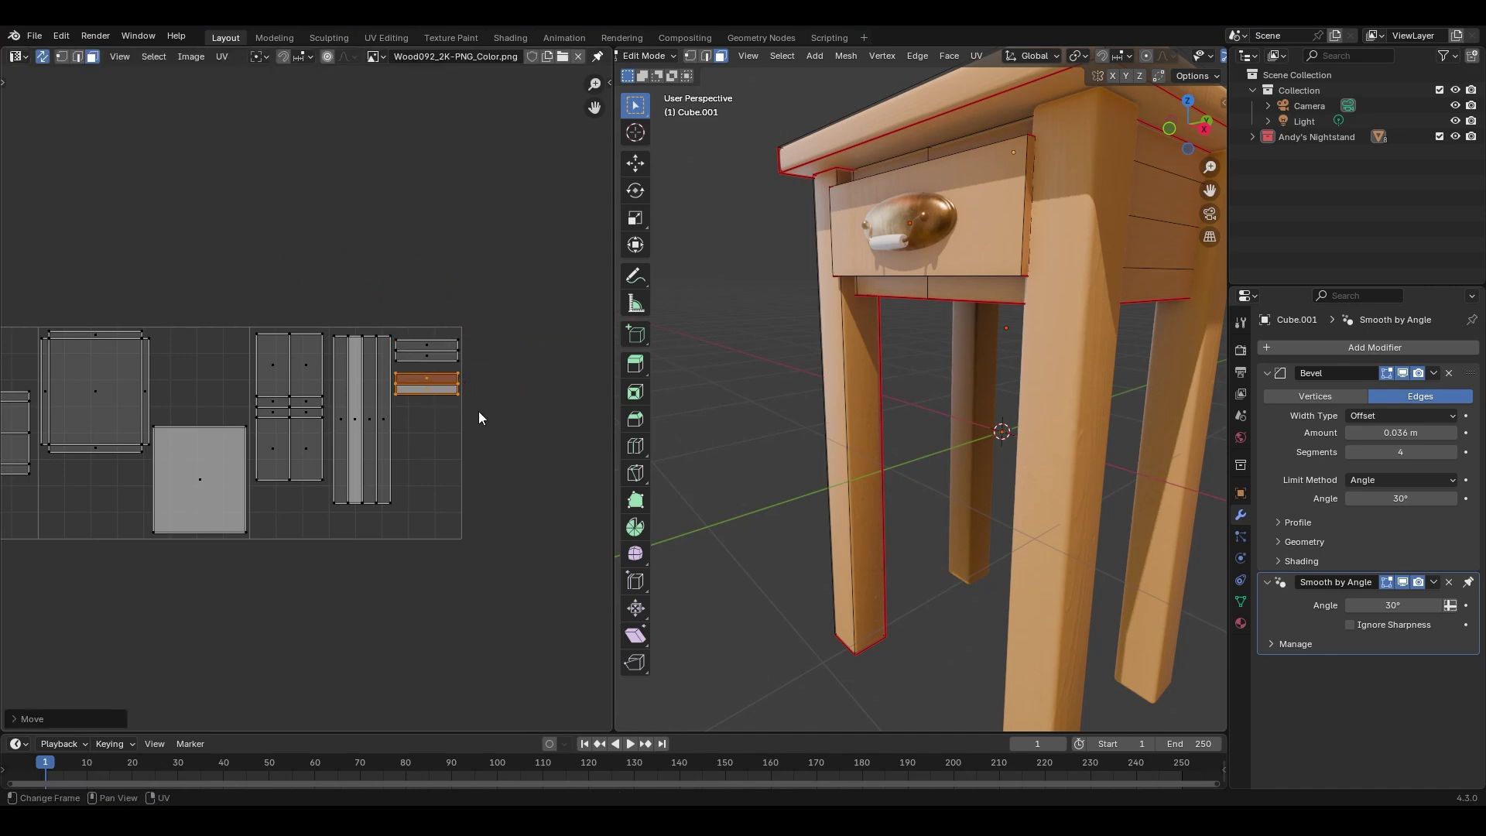
Select the drawer's front face in Edit Mode.
{"action": "scroll", "coordinate": [311, 346], "scroll_direction": "down", "scroll_amount": 4}
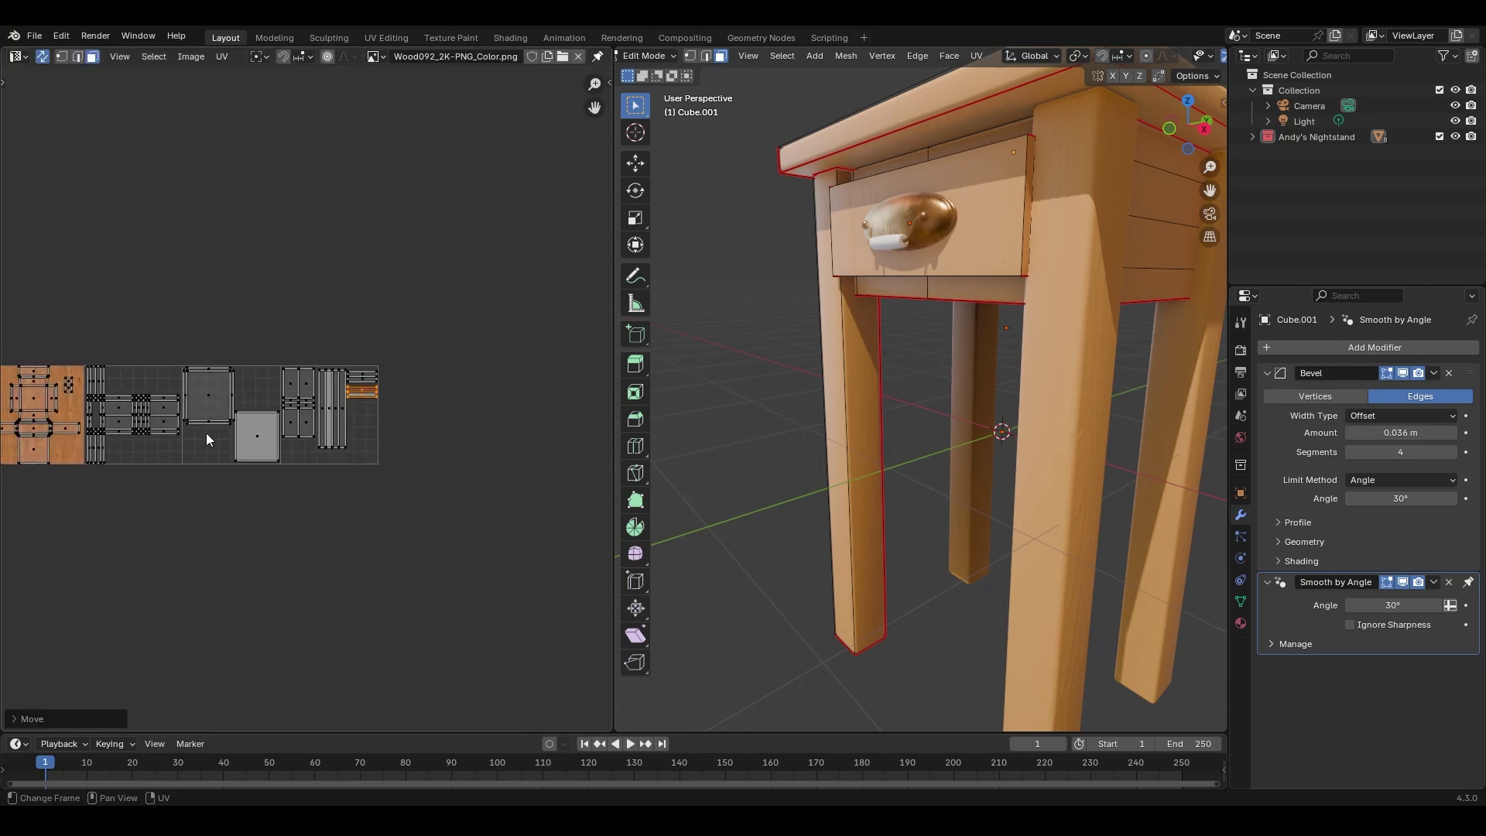
{"action": "middle_click_drag", "start_coordinate": [206, 434], "coordinate": [286, 435]}
{"action": "scroll", "coordinate": [286, 435], "scroll_direction": "up", "scroll_amount": 3}
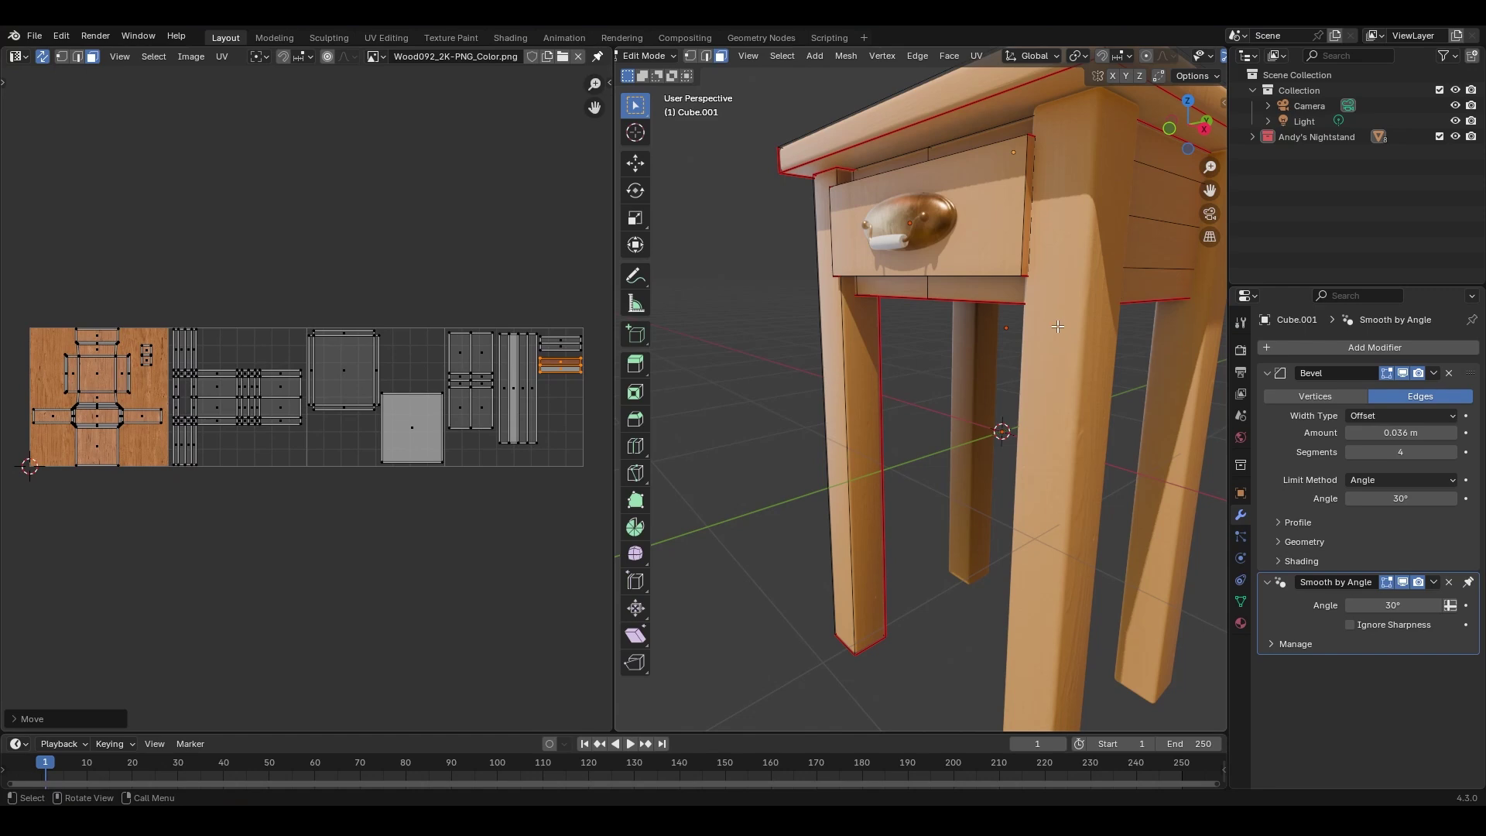
{"action": "middle_click_drag", "start_coordinate": [971, 288], "coordinate": [1006, 330]}
{"action": "scroll", "coordinate": [999, 316], "scroll_direction": "down", "scroll_amount": 5}
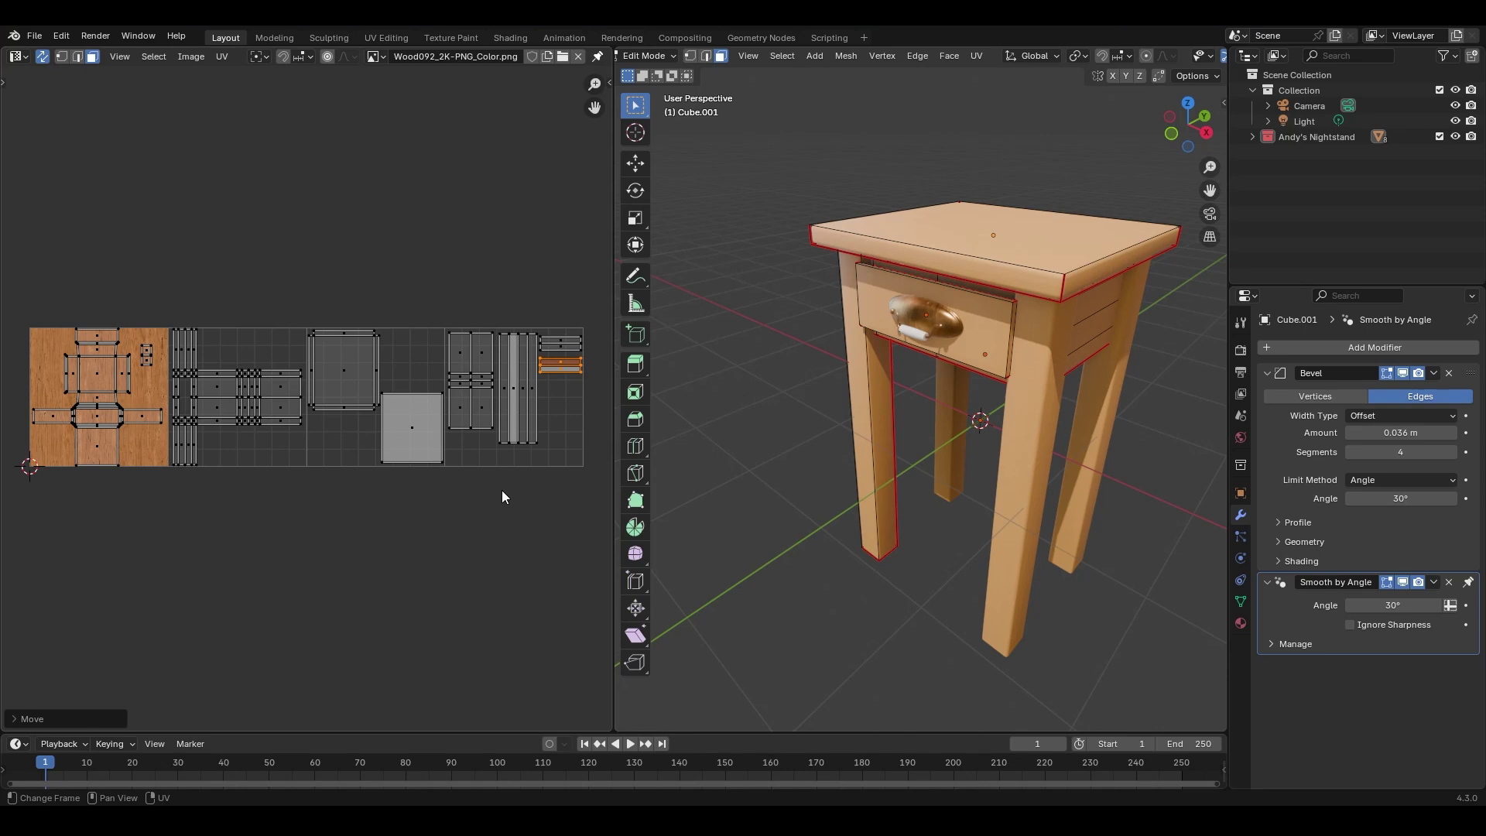
{"action": "middle_click_drag", "start_coordinate": [763, 333], "coordinate": [938, 252]}
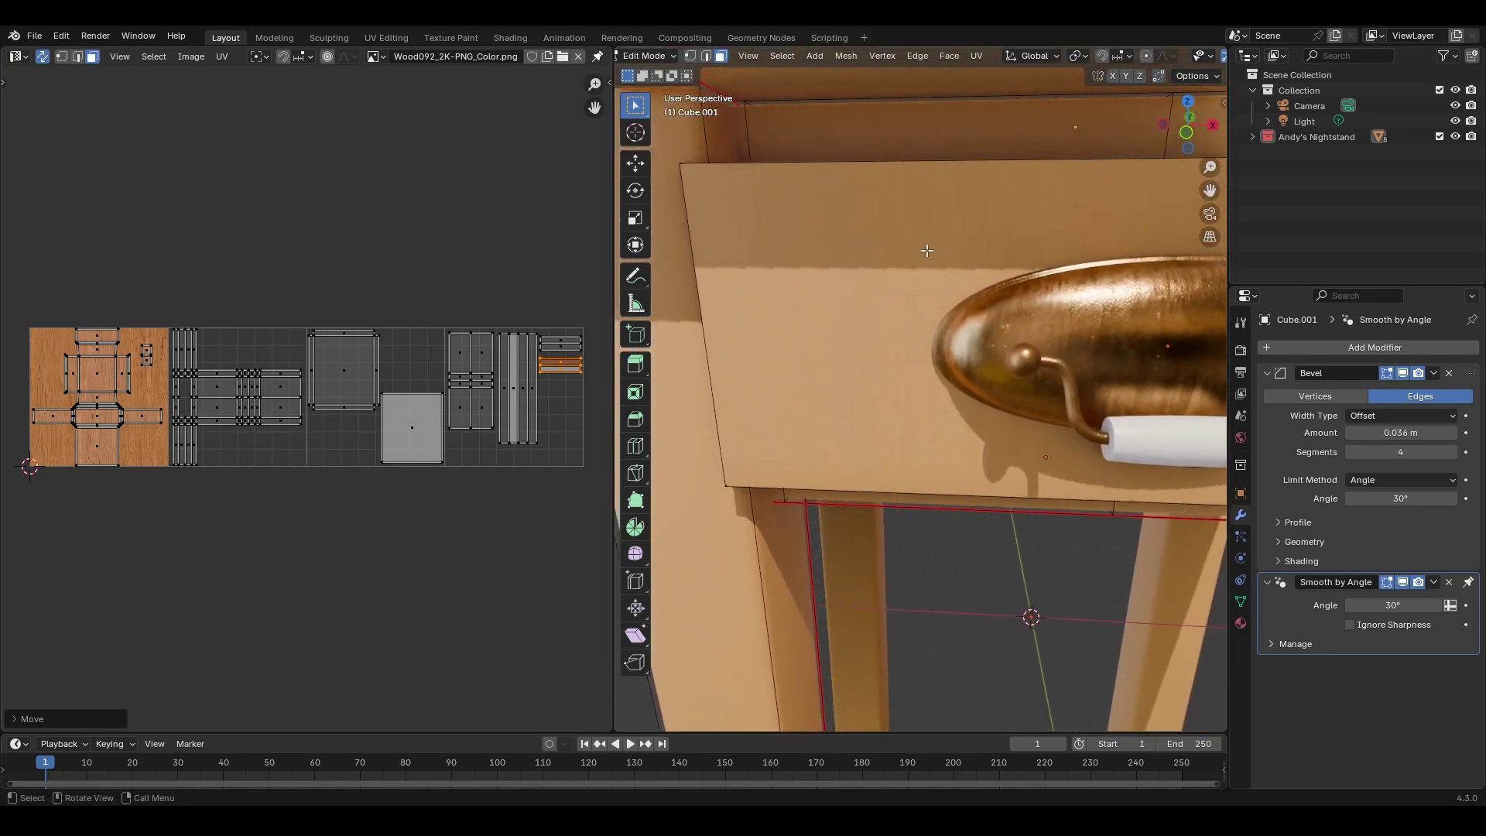
{"action": "left_click", "coordinate": [898, 247]}
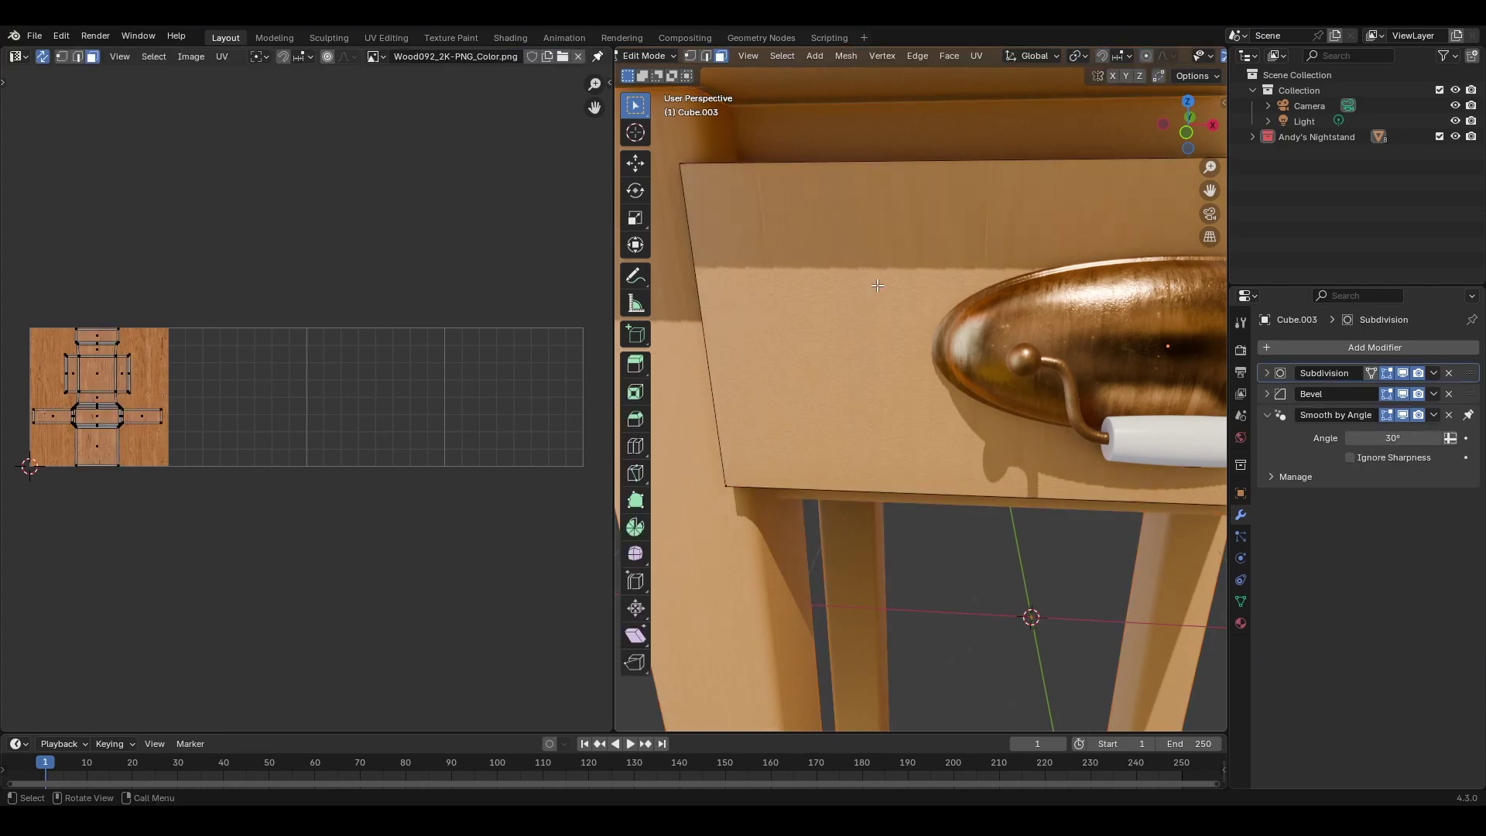
{"action": "left_click", "coordinate": [877, 285]}
Select the drawer's whole linked UV island, rotate it 90 degrees and shift it along X within the first tile.
{"action": "middle_click_drag", "start_coordinate": [155, 439], "coordinate": [263, 328]}
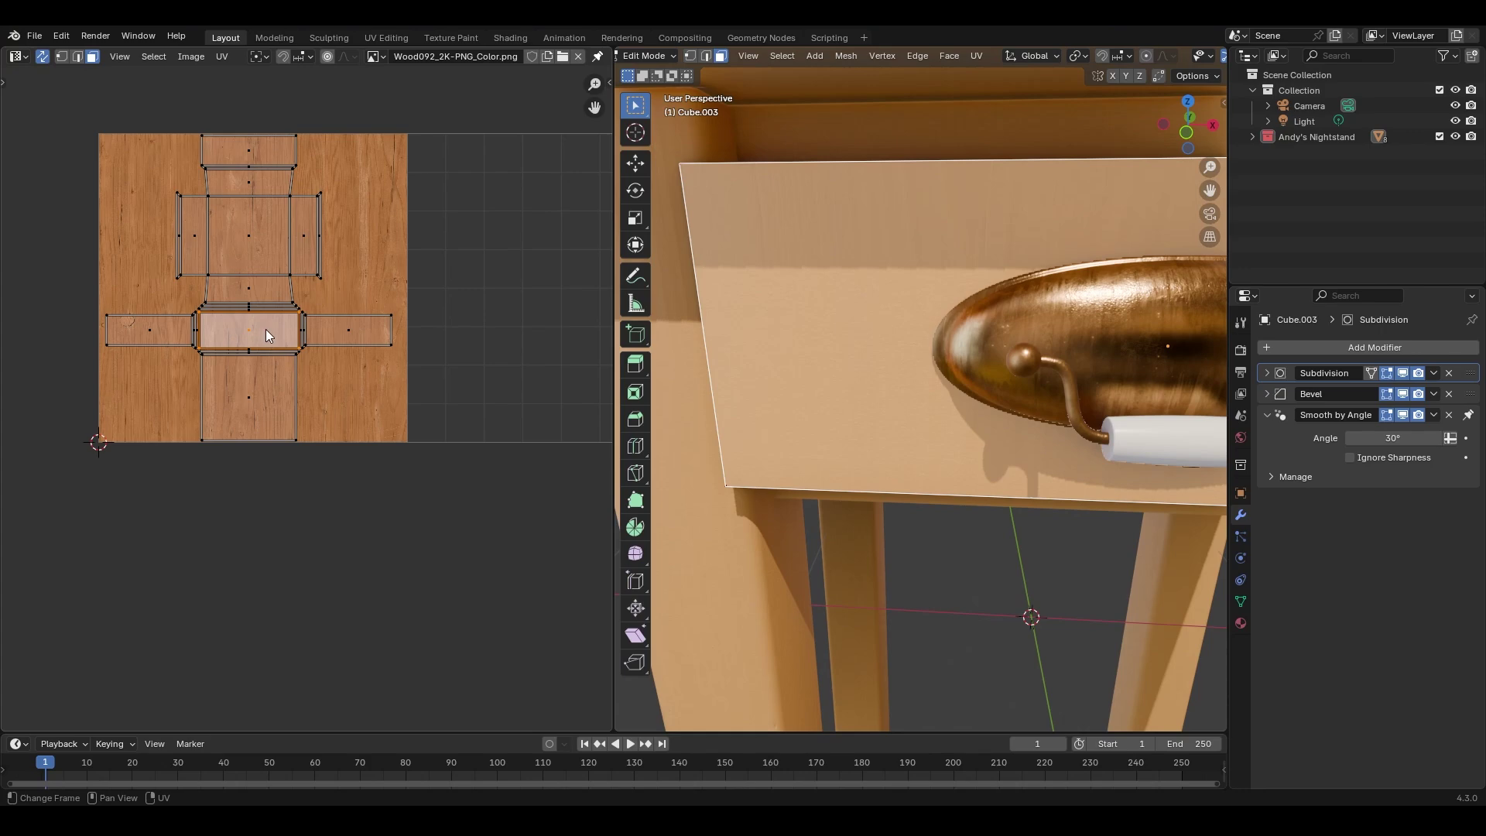
{"action": "middle_click_drag", "start_coordinate": [929, 349], "coordinate": [906, 356]}
{"action": "key", "text": "l"}
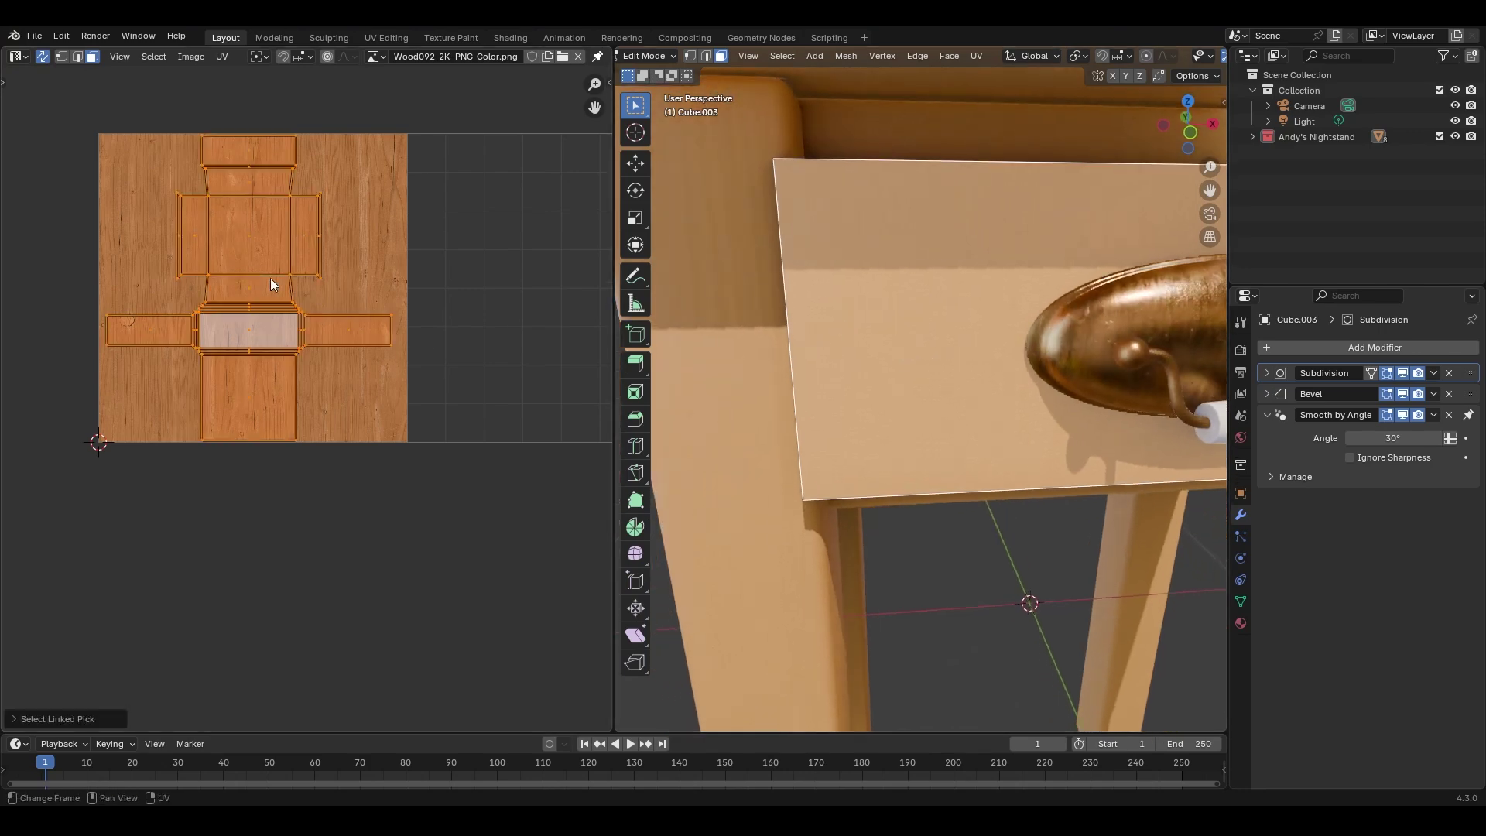
{"action": "type", "text": "r90"}
{"action": "key", "text": "Return"}
{"action": "key", "text": "g"}
{"action": "key", "text": "x"}
{"action": "left_click", "coordinate": [310, 302]}
Select all the nightstand's objects and enter Edit Mode to show their UVs together.
{"action": "key", "text": "Tab"}
{"action": "scroll", "coordinate": [854, 354], "scroll_direction": "down", "scroll_amount": 5}
{"action": "left_click_drag", "start_coordinate": [870, 207], "coordinate": [1035, 578]}
{"action": "key", "text": "Tab"}
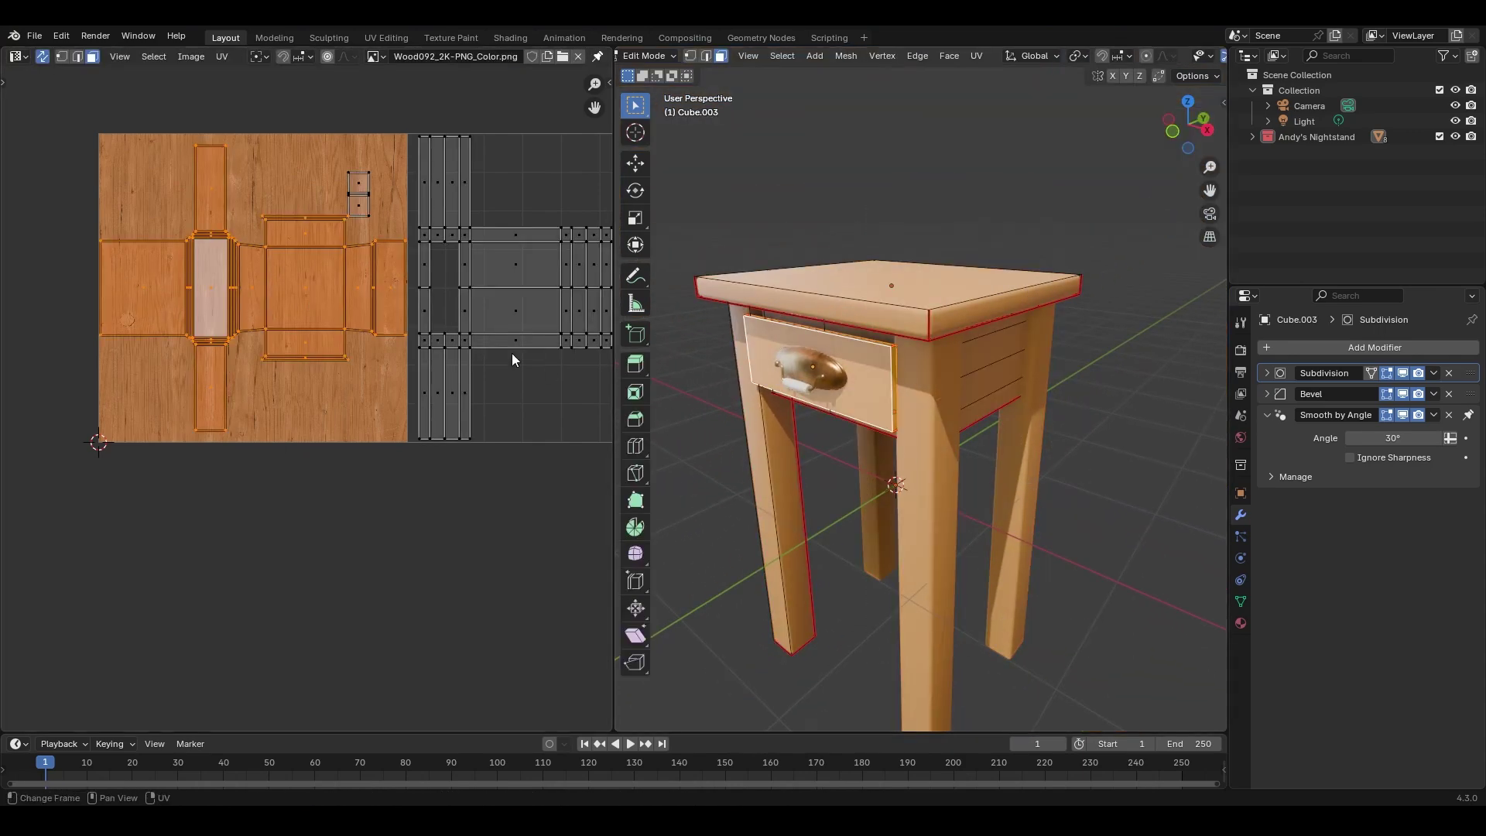
Move the two small square islands on the first tile clear of the rotated drawer island.
{"action": "scroll", "coordinate": [366, 213], "scroll_direction": "up", "scroll_amount": 2}
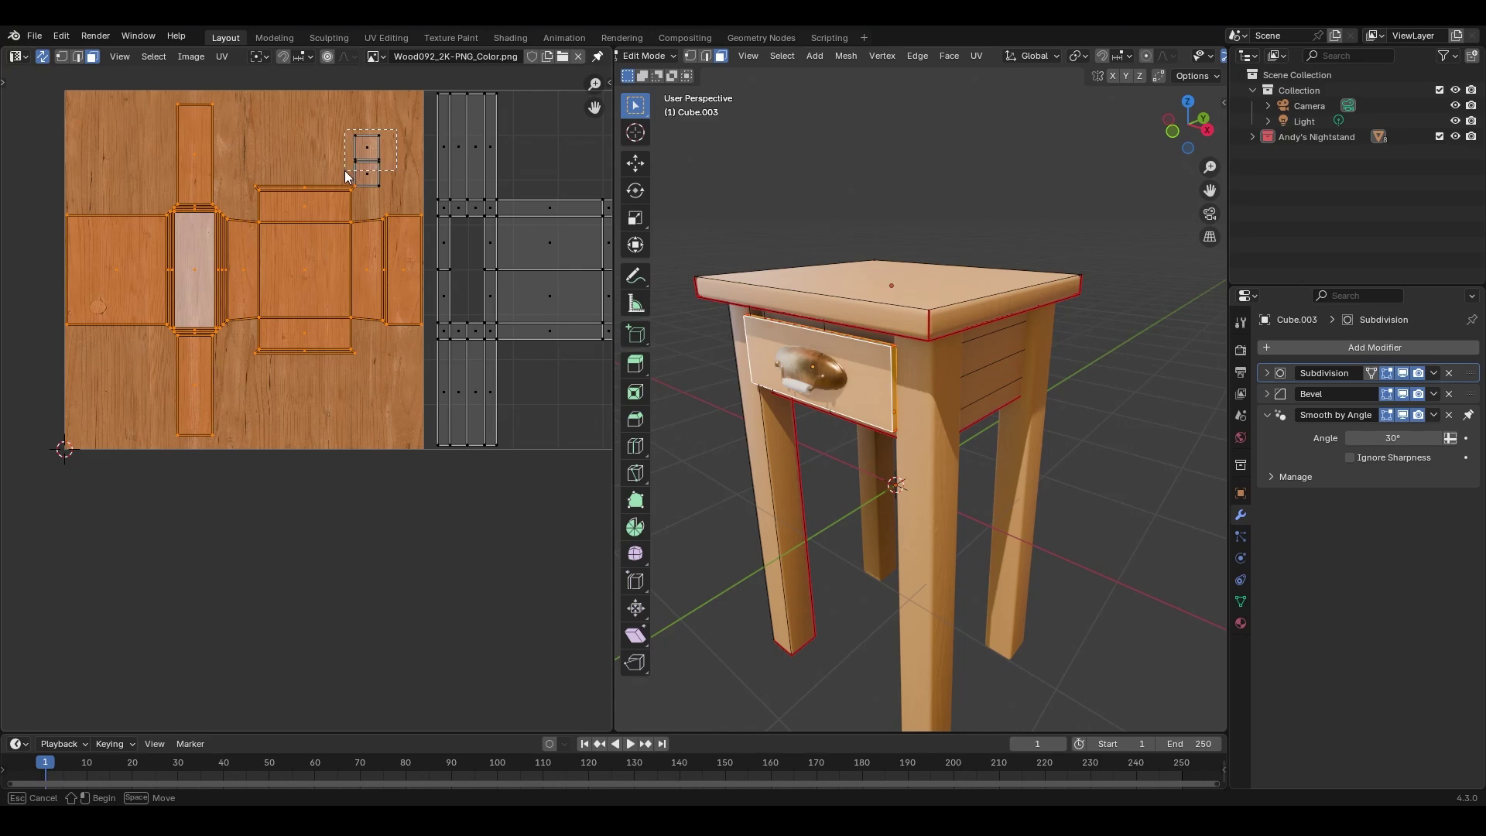
{"action": "left_click", "coordinate": [363, 148]}
{"action": "left_click_drag", "start_coordinate": [374, 172], "coordinate": [387, 156]}
{"action": "left_click", "coordinate": [383, 159]}
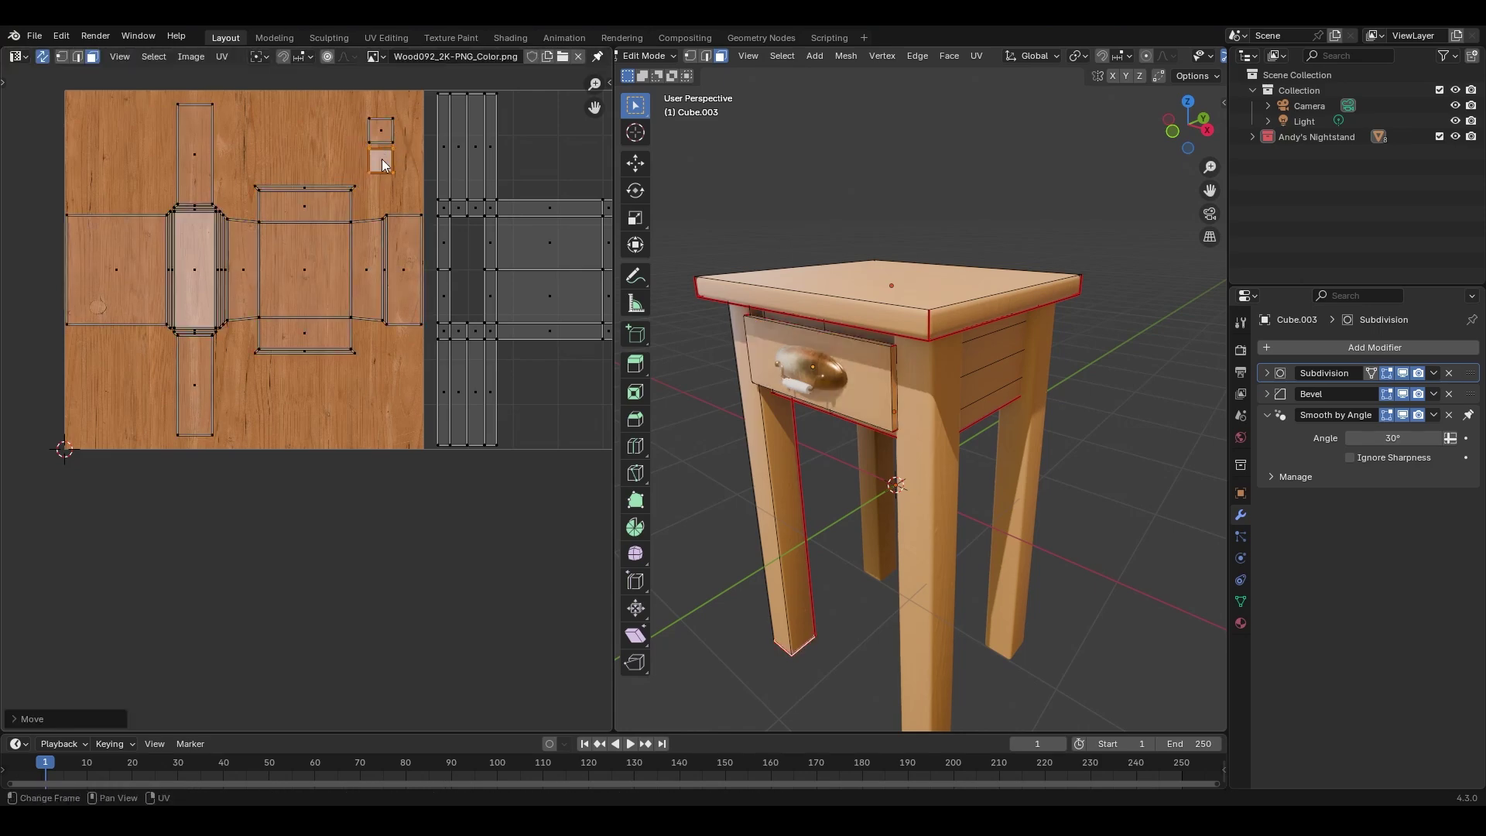
Return to Object Mode and deselect all objects.
{"action": "key", "text": "Tab"}
{"action": "scroll", "coordinate": [916, 434], "scroll_direction": "up", "scroll_amount": 2}
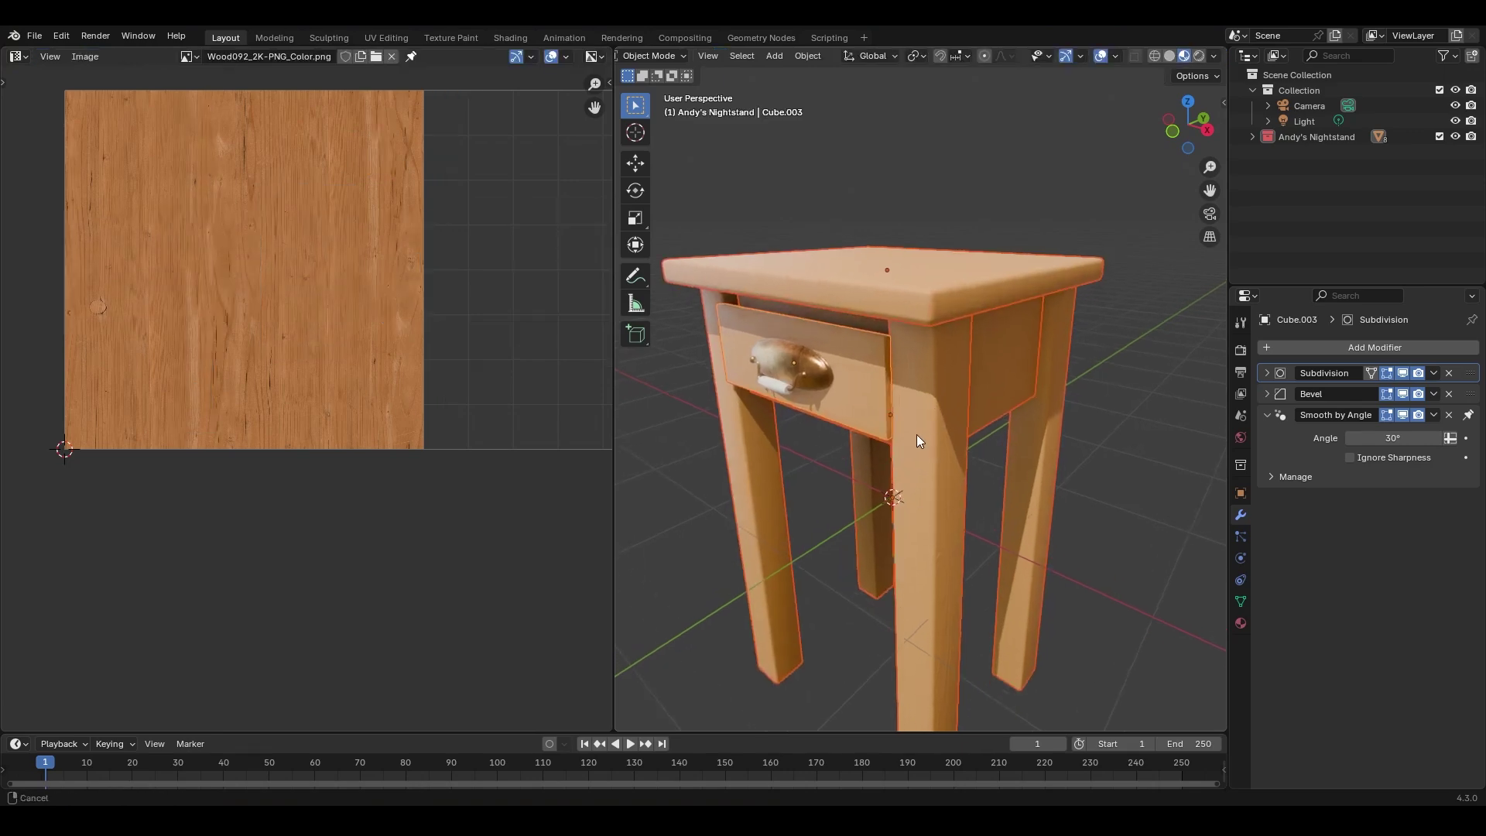
{"action": "scroll", "coordinate": [923, 429], "scroll_direction": "down", "scroll_amount": 2}
{"action": "left_click", "coordinate": [1079, 441]}
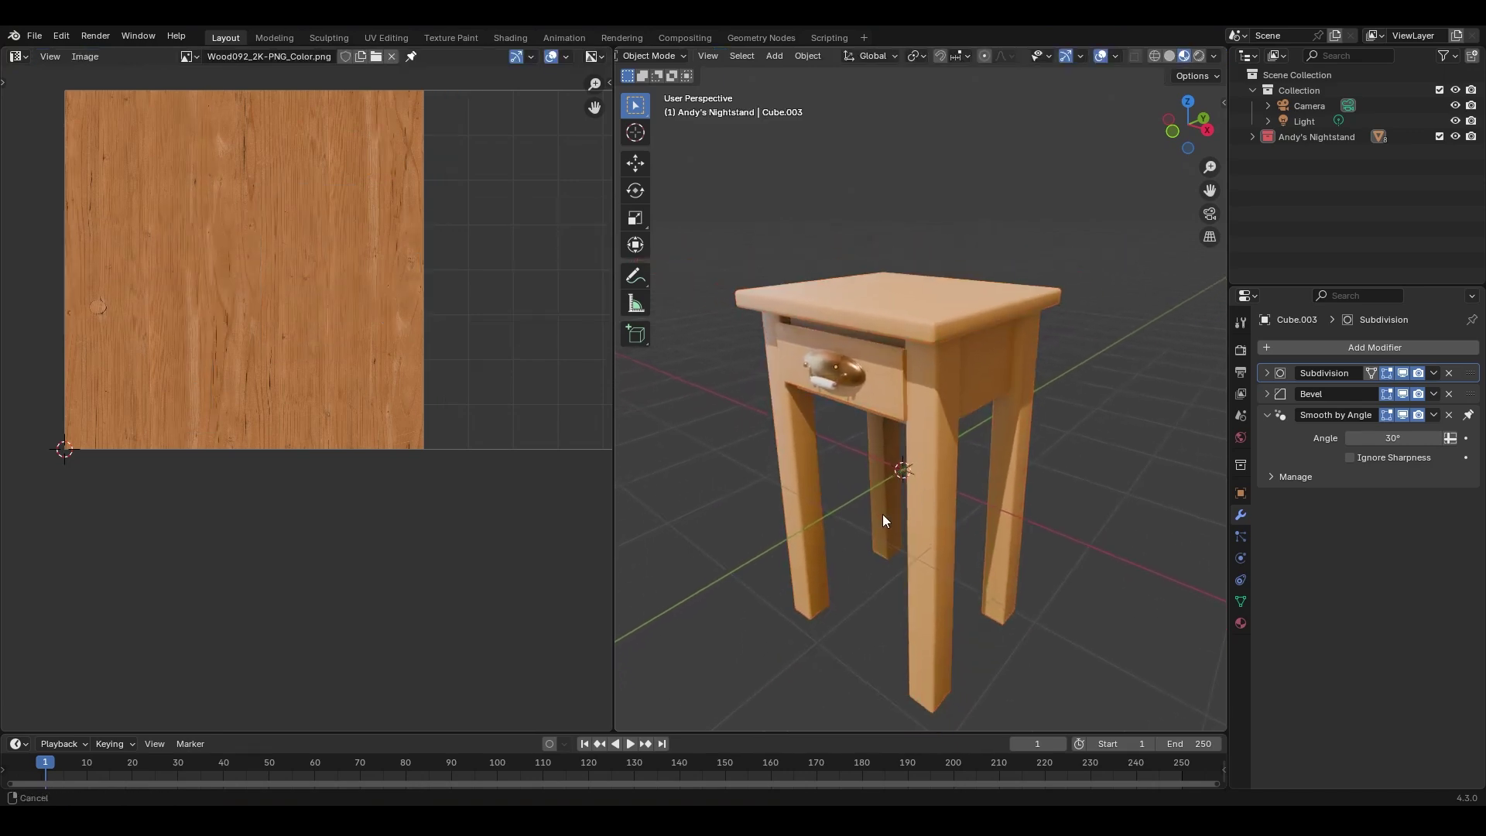
Select the whole nightstand and raise it along the Z axis to bring its feet up to the grid floor.
{"action": "middle_click_drag", "start_coordinate": [906, 447], "coordinate": [946, 465]}
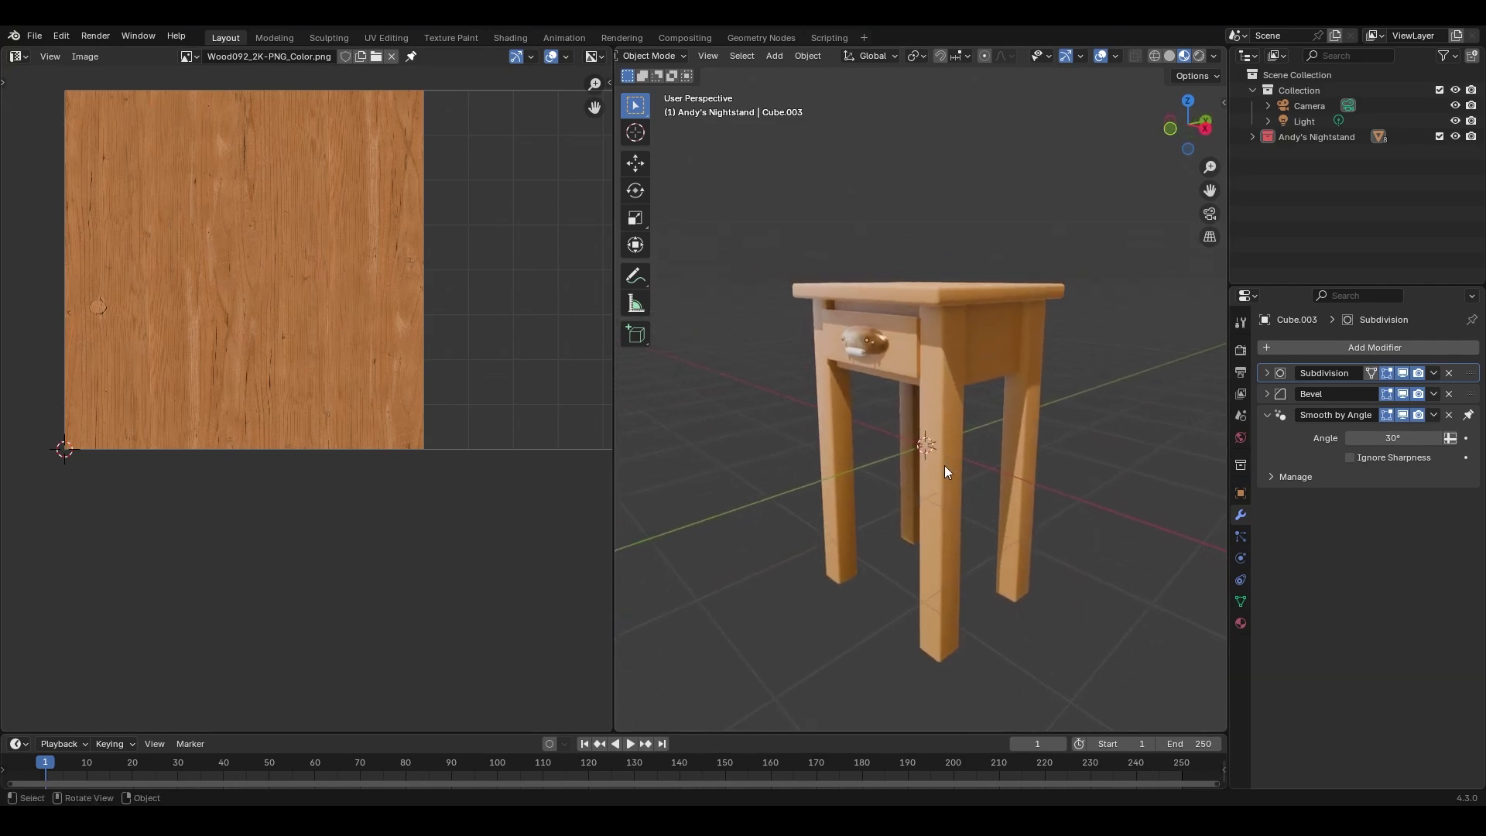
{"action": "left_click_drag", "start_coordinate": [1088, 229], "coordinate": [759, 495]}
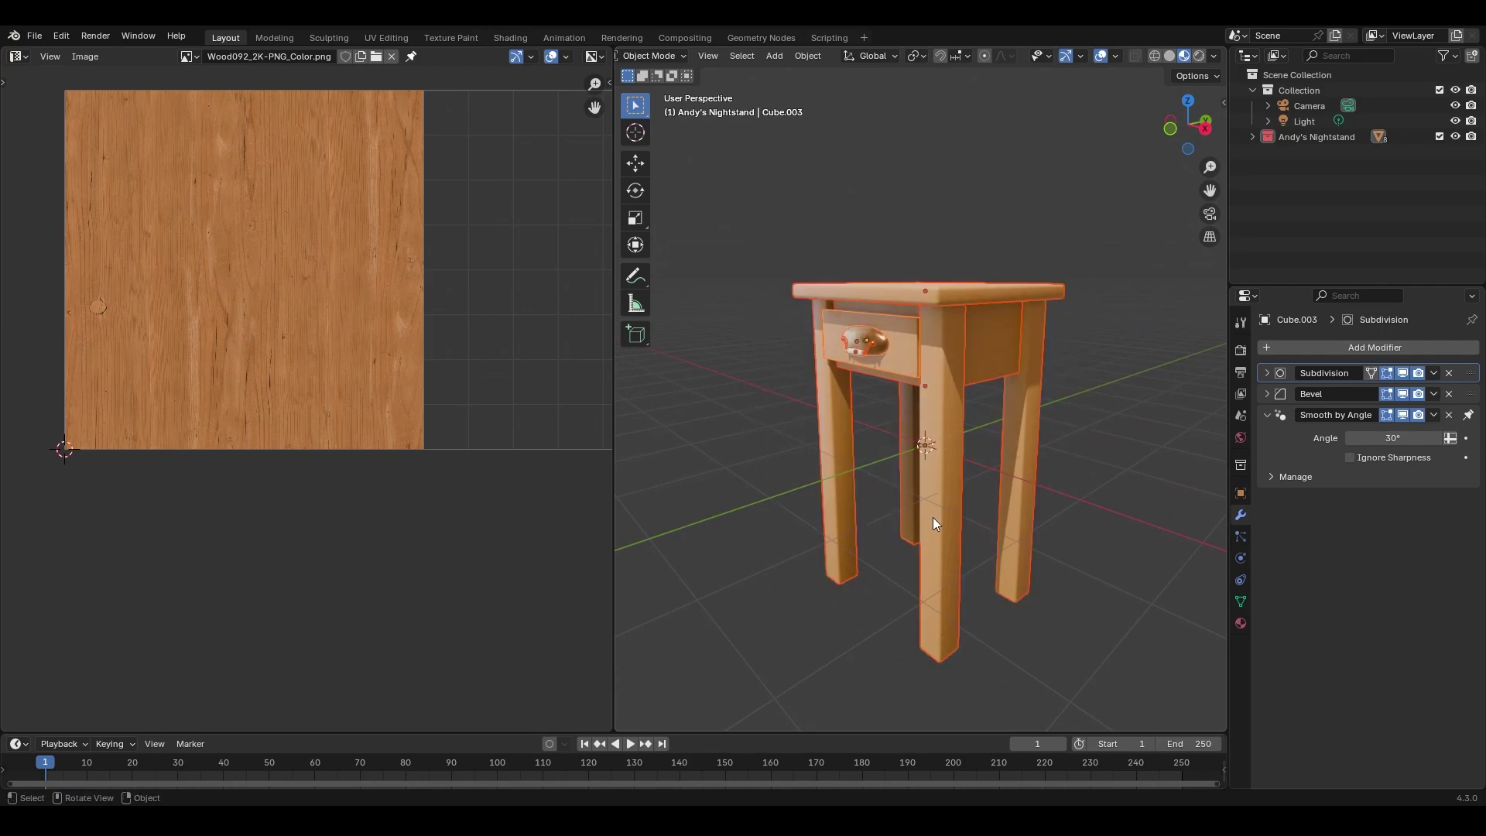
{"action": "key", "text": "g"}
{"action": "key", "text": "z"}
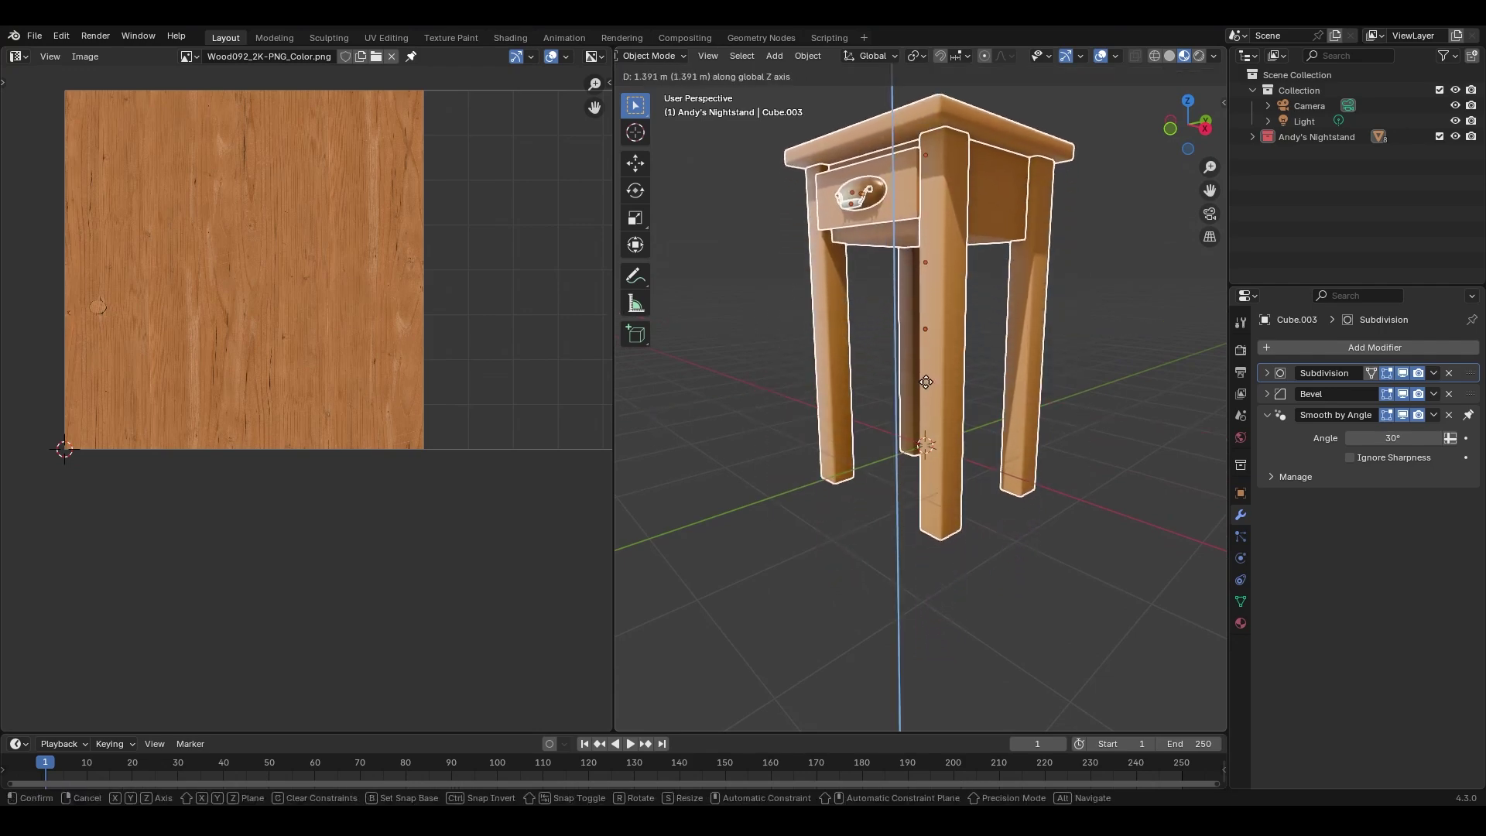
{"action": "left_click", "coordinate": [928, 364]}
{"action": "middle_click_drag", "start_coordinate": [927, 362], "coordinate": [948, 342]}
{"action": "mouse_move", "coordinate": [874, 392]}
{"action": "middle_mouse_down"}
{"action": "mouse_move", "coordinate": [945, 379]}
{"action": "mouse_move", "coordinate": [868, 381]}
{"action": "middle_mouse_up"}
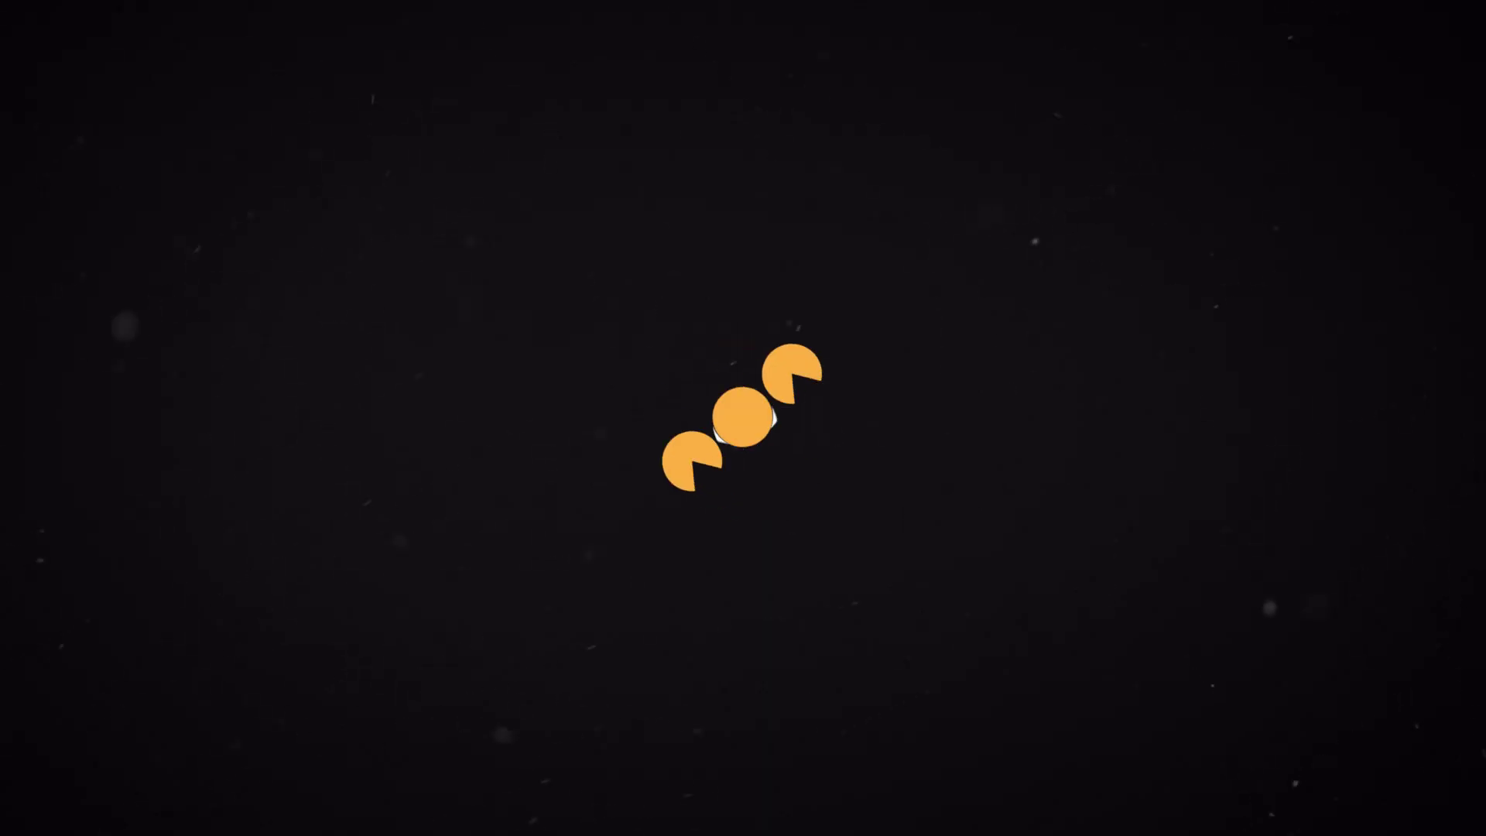